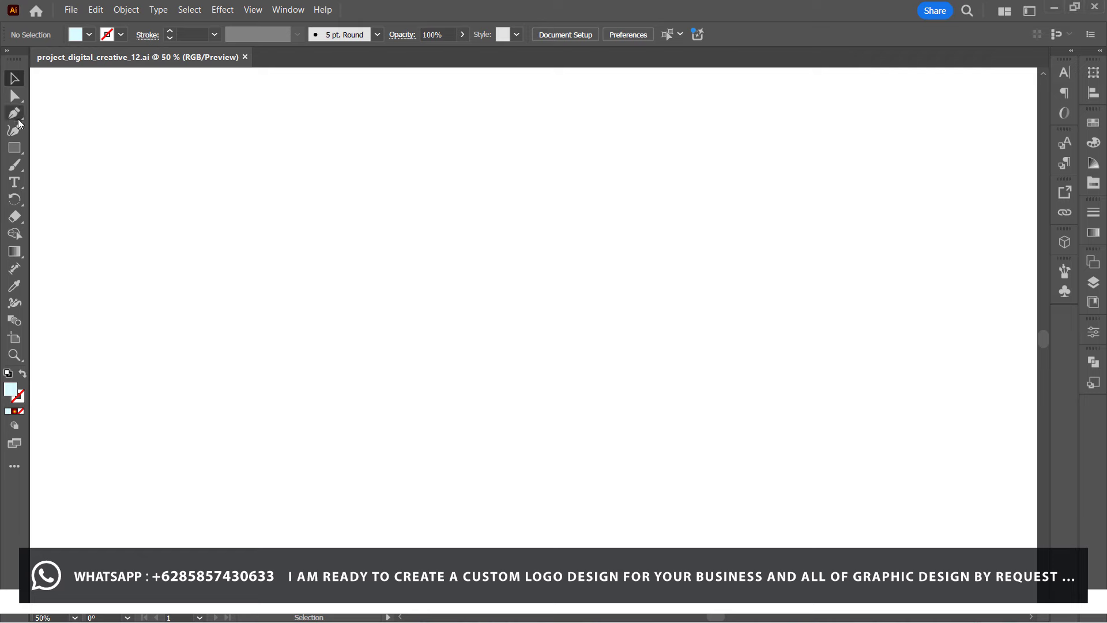
Set the fill colour to dark grey #5B5B5B for Pen tool drawing.
left_click(16, 116)
double_click(10, 389)
left_click_drag(321, 289, 315, 320)
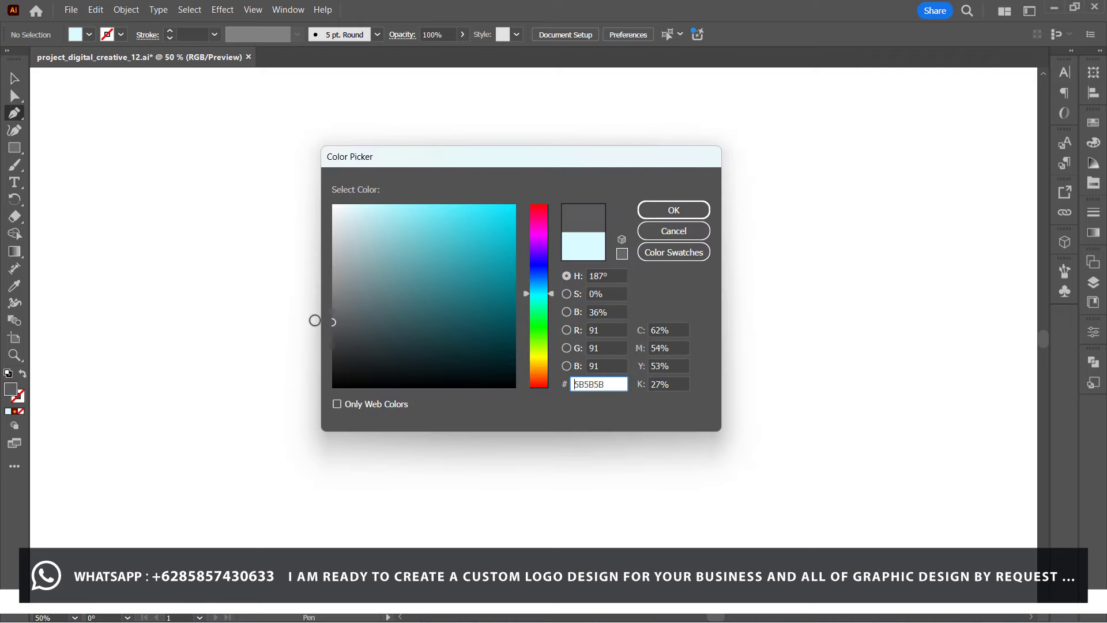
key("Return")
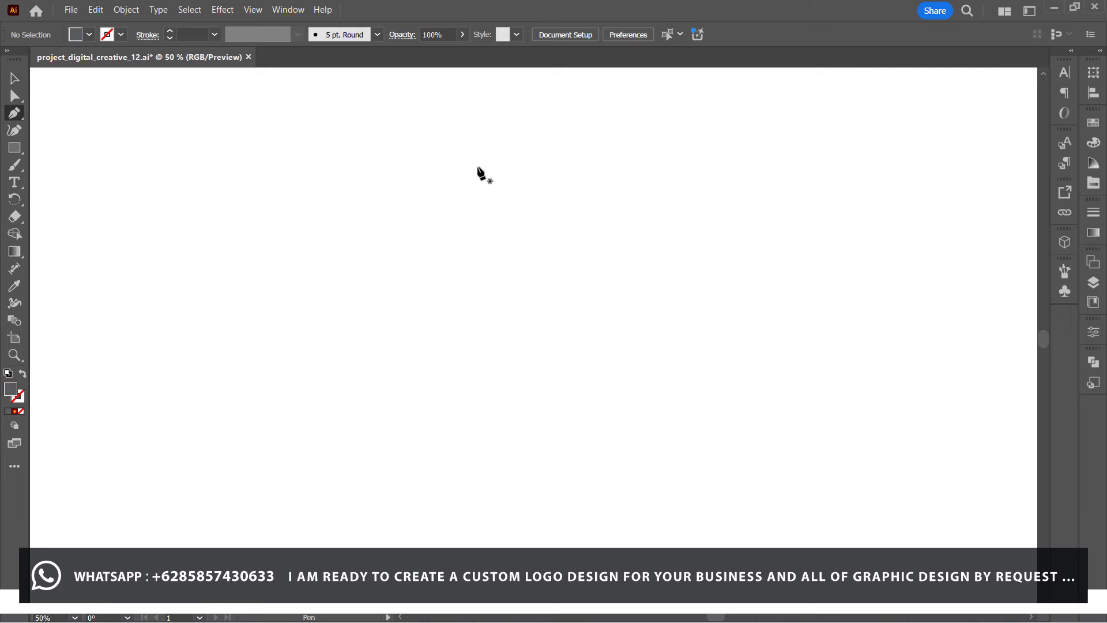
Draw the left half of the head with a curved notch near the bottom.
left_click(478, 168)
left_click_drag(400, 231, 388, 285)
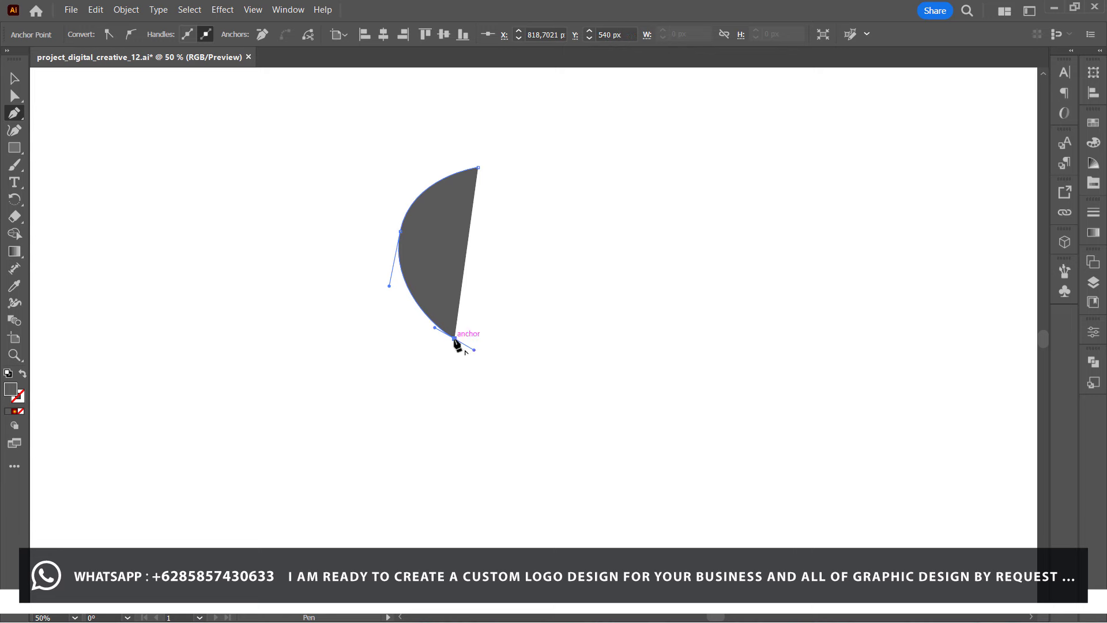
left_click(455, 339, "alt")
mouse_move(410, 305)
left_mouse_down()
mouse_move(479, 365)
mouse_move(531, 369)
left_mouse_up()
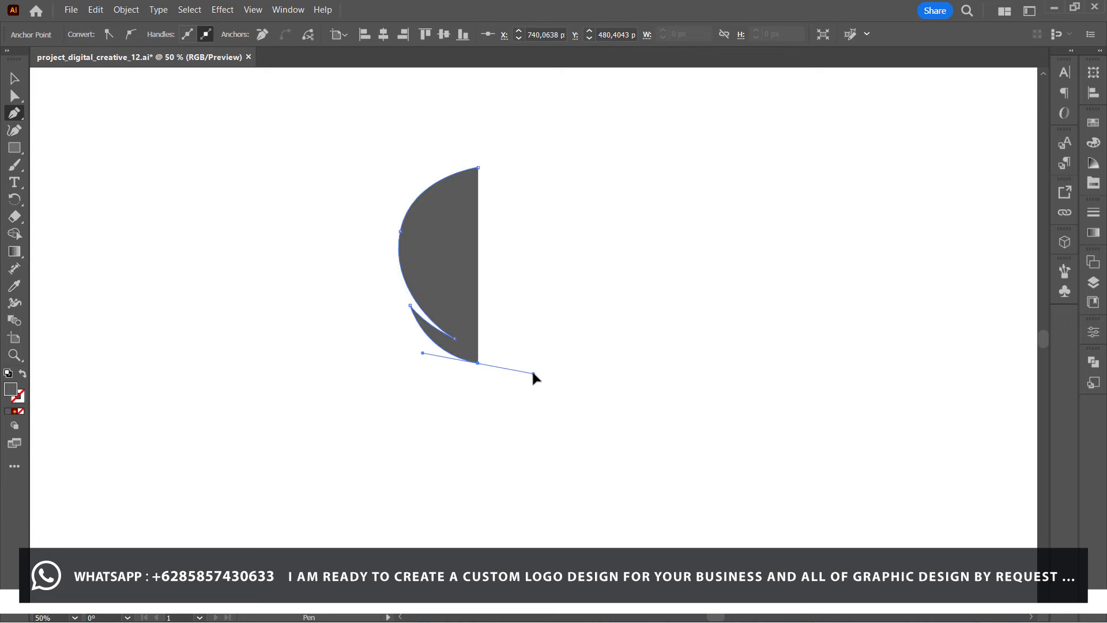
left_click(478, 168)
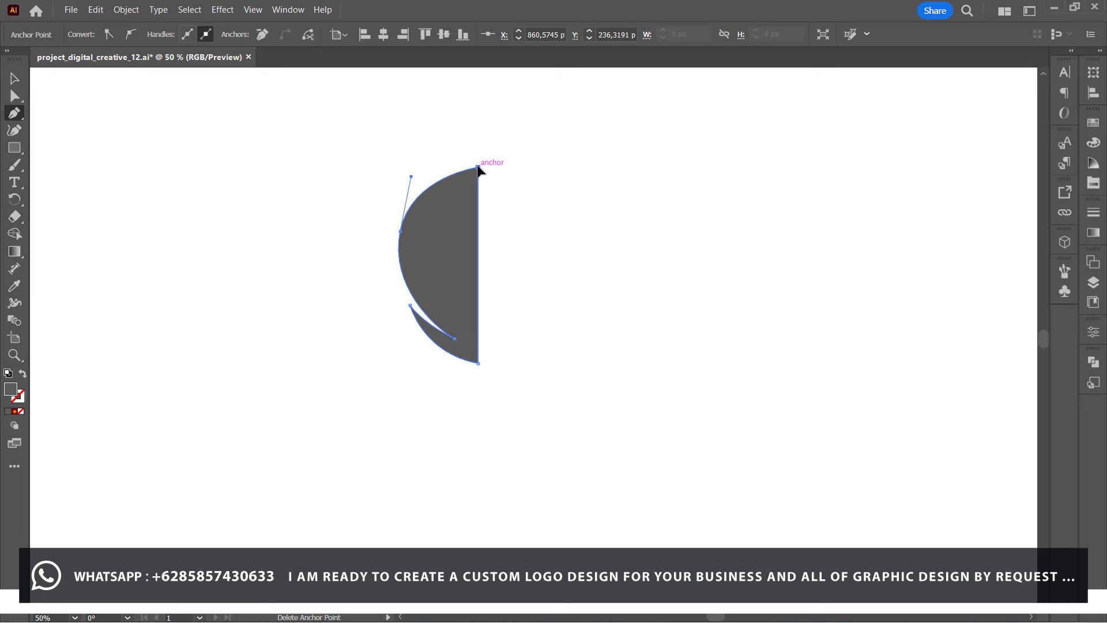
Add a small crescent ear beside the half head's left edge.
mouse_move(399, 213)
left_mouse_down()
mouse_move(399, 291)
mouse_move(375, 252)
left_mouse_up()
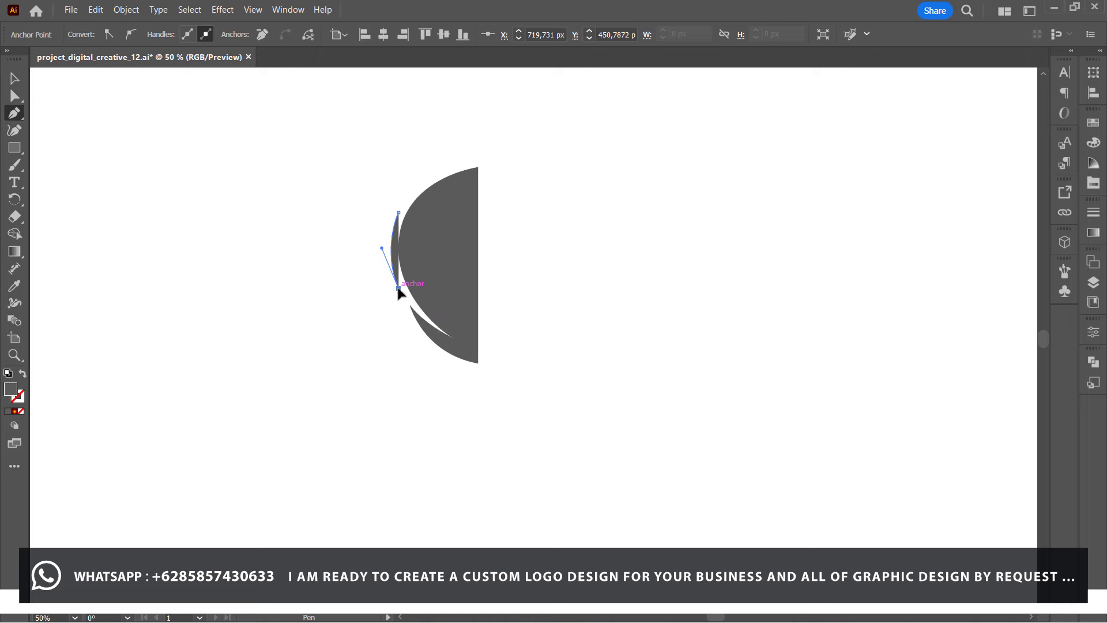
left_click(398, 212)
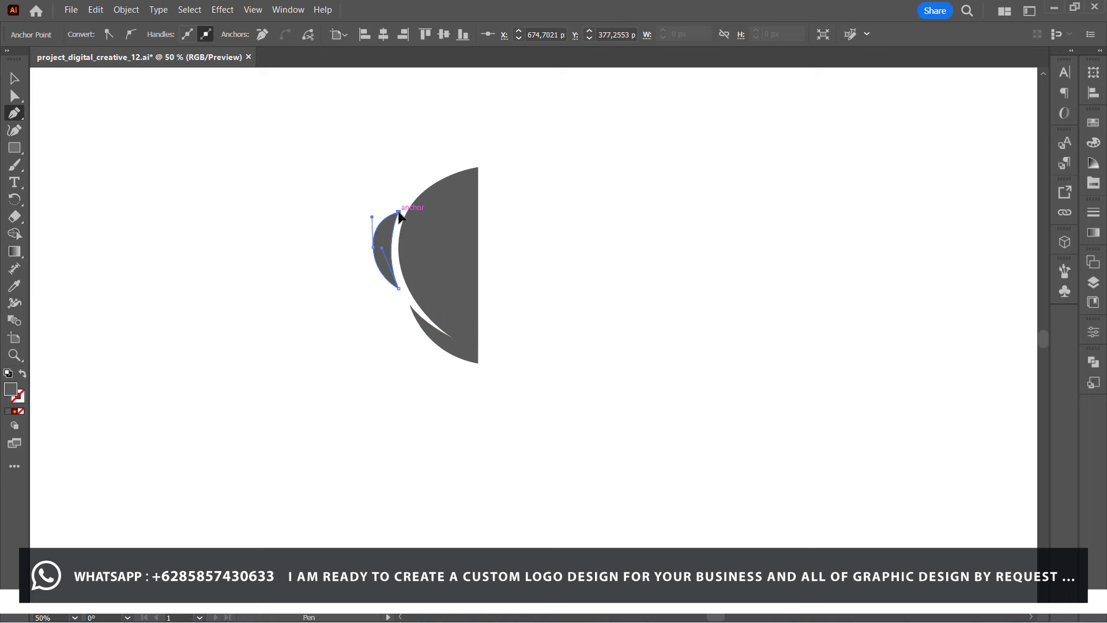
key("ctrl")
left_click(9, 84)
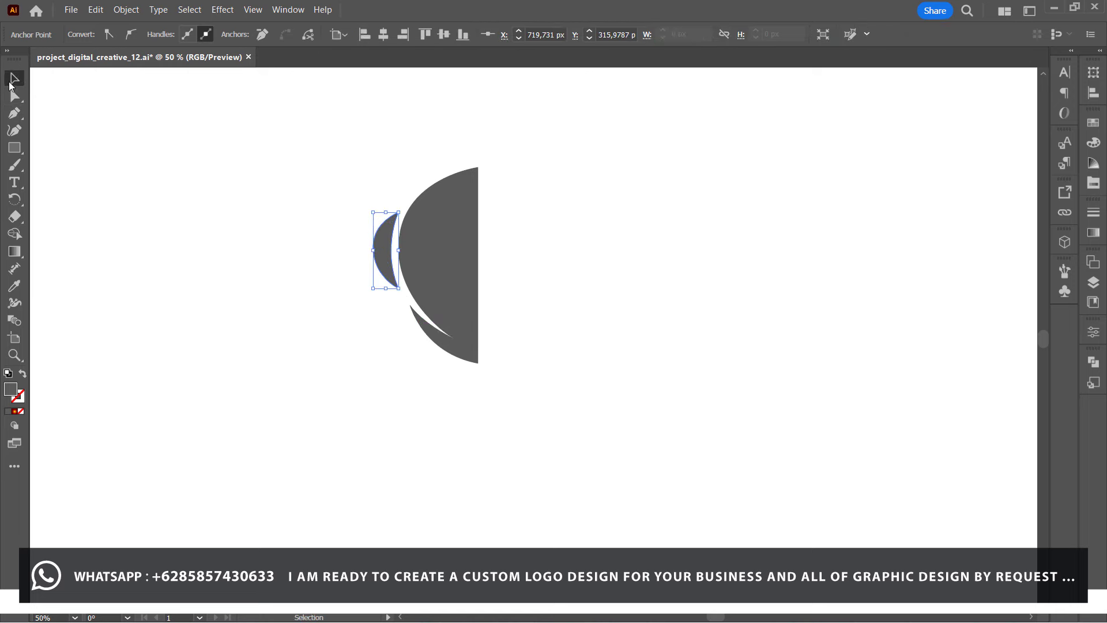
left_click_drag(338, 184, 528, 396)
left_click(515, 374)
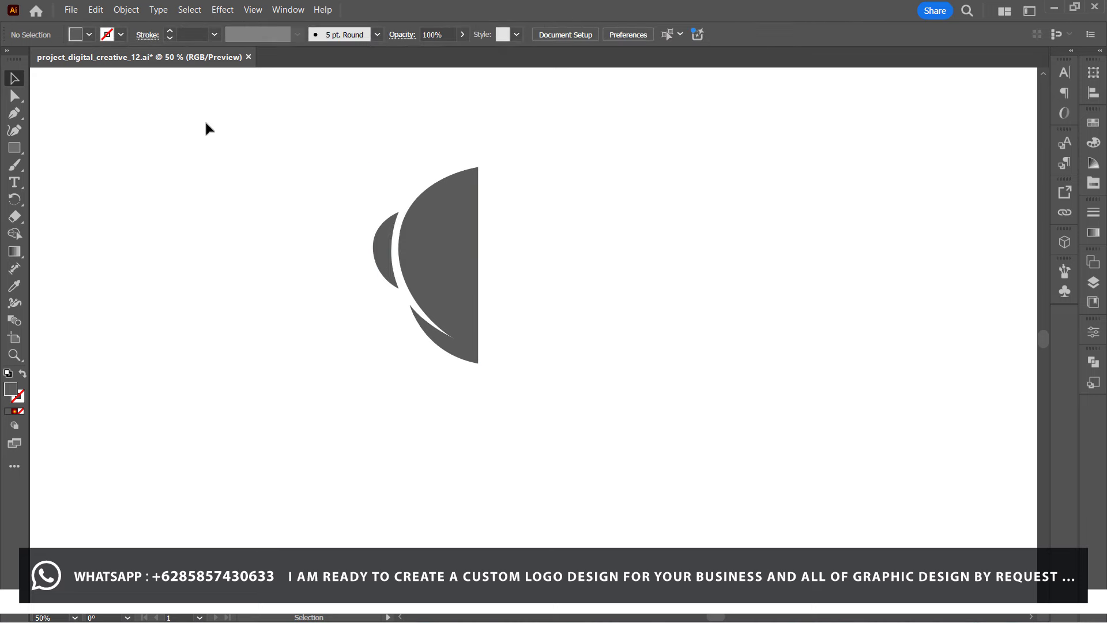
Change the fill colour to white.
double_click(10, 390)
left_click_drag(346, 202, 317, 193)
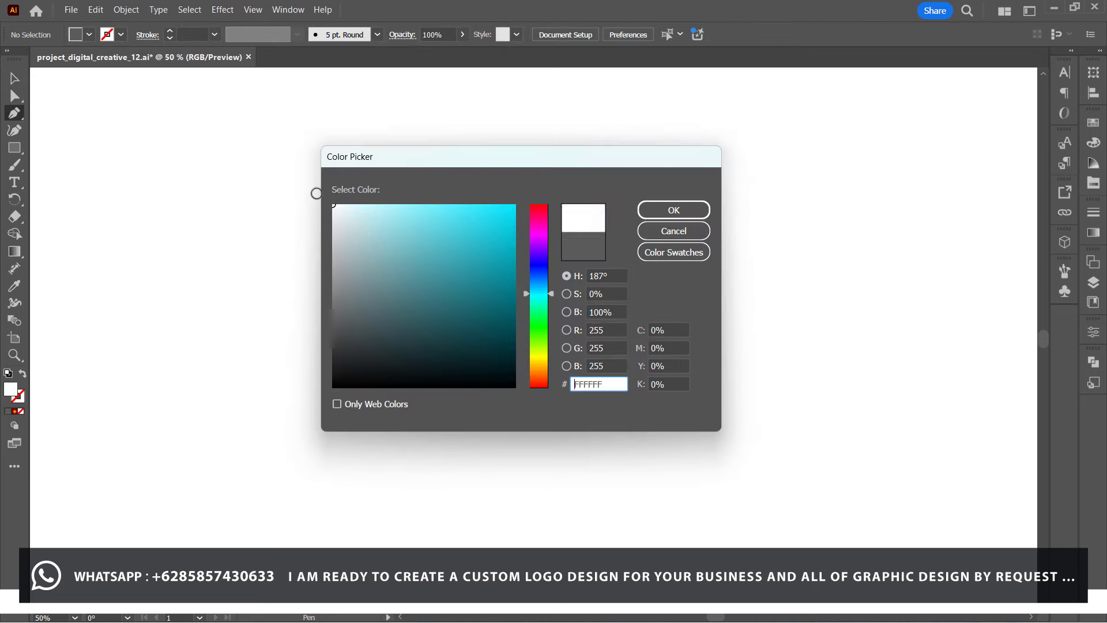
key("Return")
Draw a closed path of curved claw slashes over the head, pointing out to the right.
left_click(486, 179)
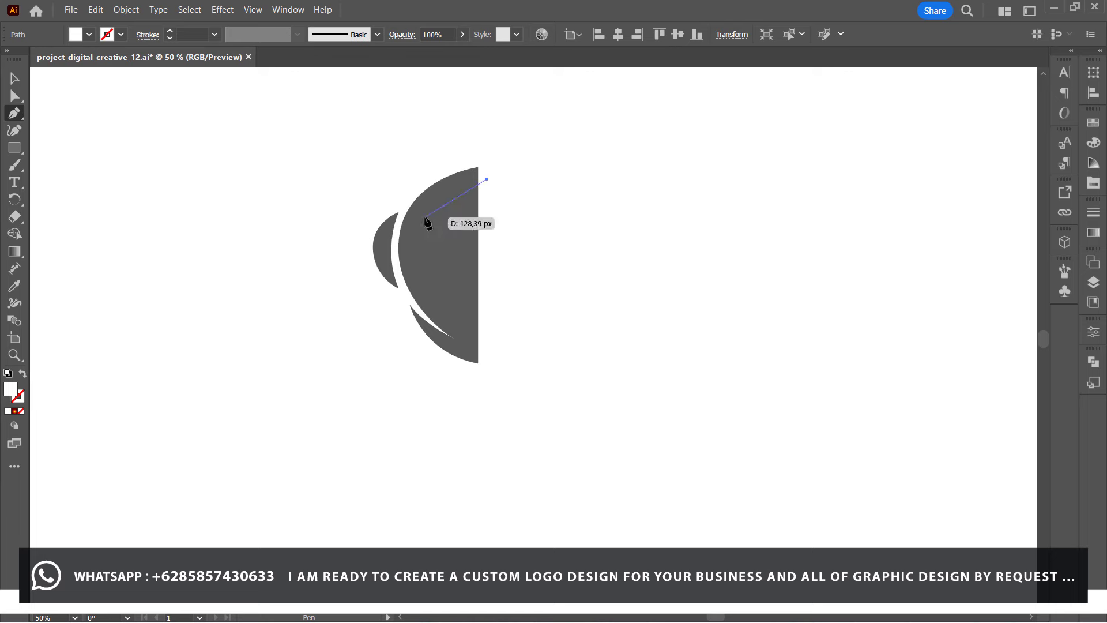
mouse_move(425, 217)
left_mouse_down()
mouse_move(470, 215)
mouse_move(474, 196)
left_mouse_up()
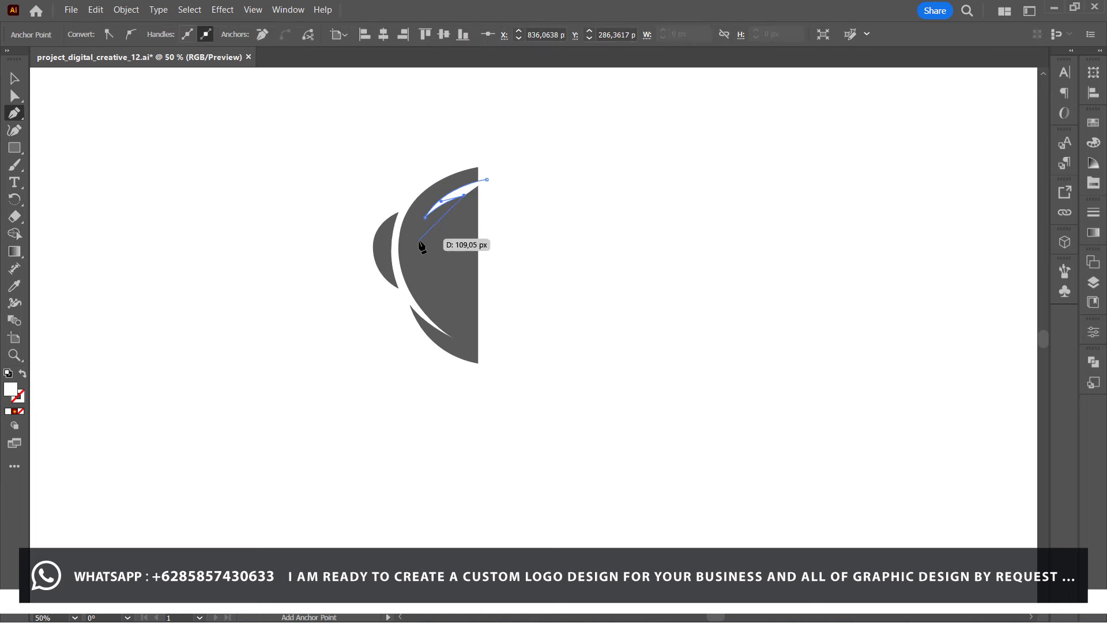
left_click_drag(413, 256, 399, 304)
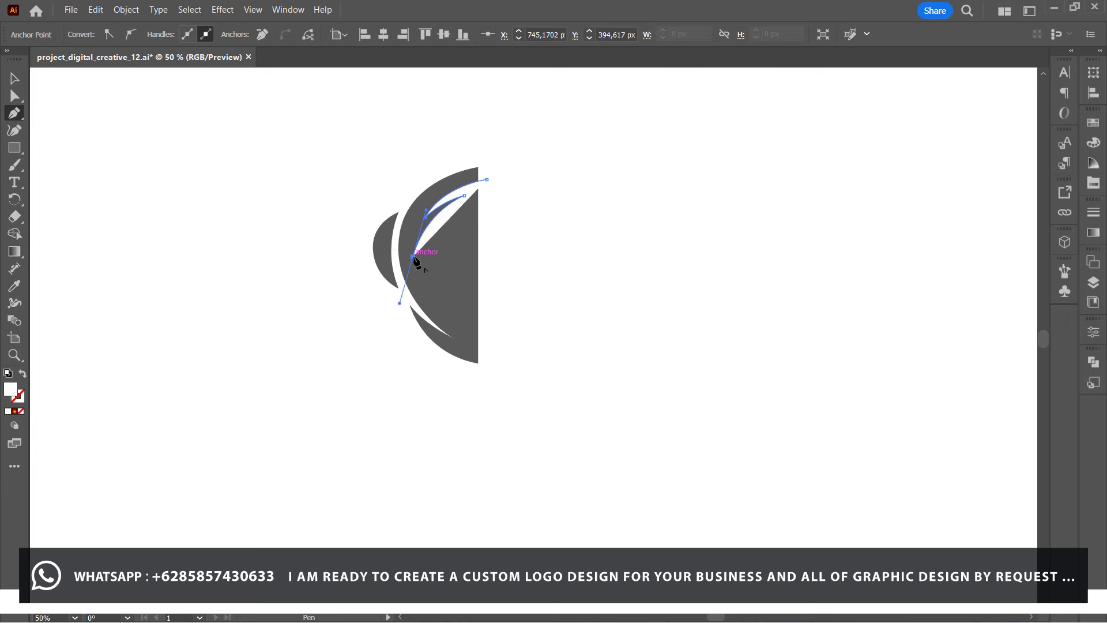
left_click_drag(460, 219, 474, 206)
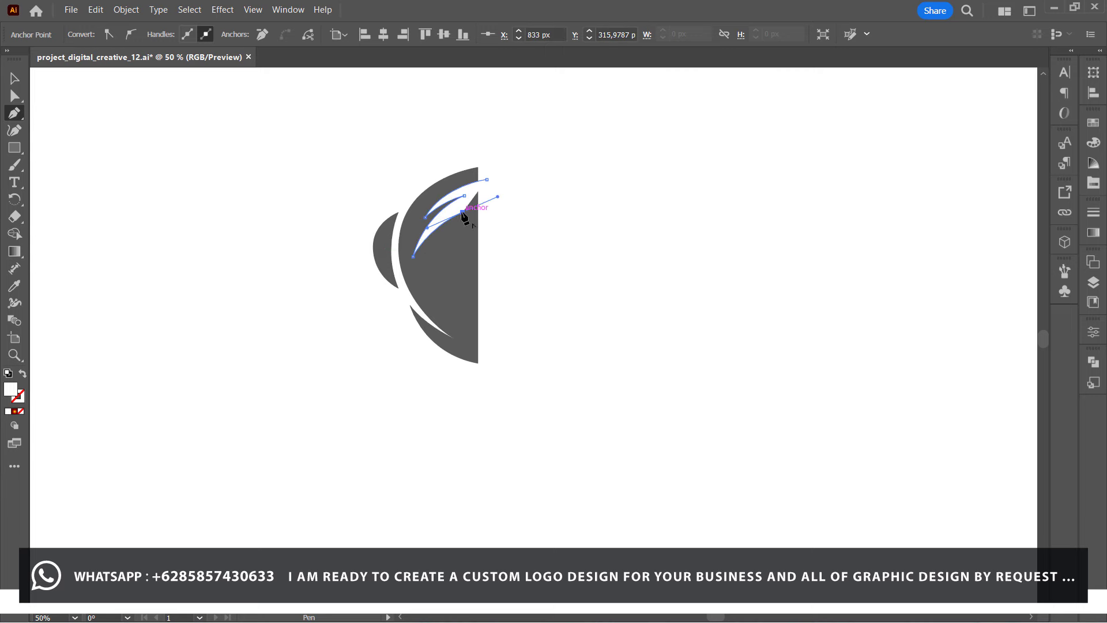
mouse_move(420, 278)
left_mouse_down()
mouse_move(417, 286)
mouse_move(478, 227)
left_mouse_up()
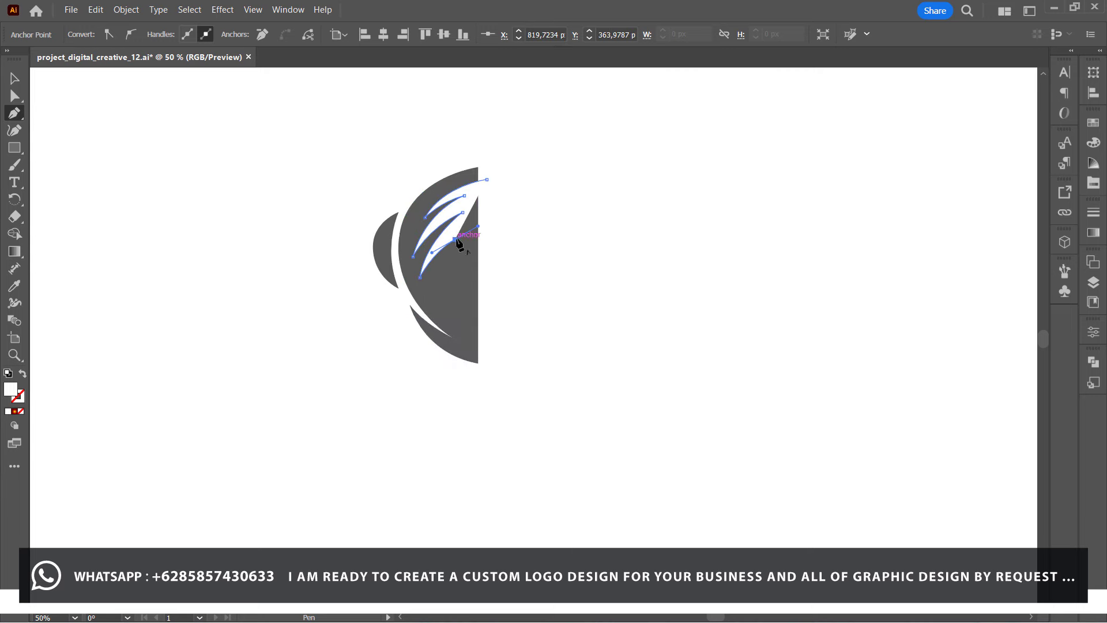
left_click_drag(439, 305, 444, 344)
left_click(660, 418)
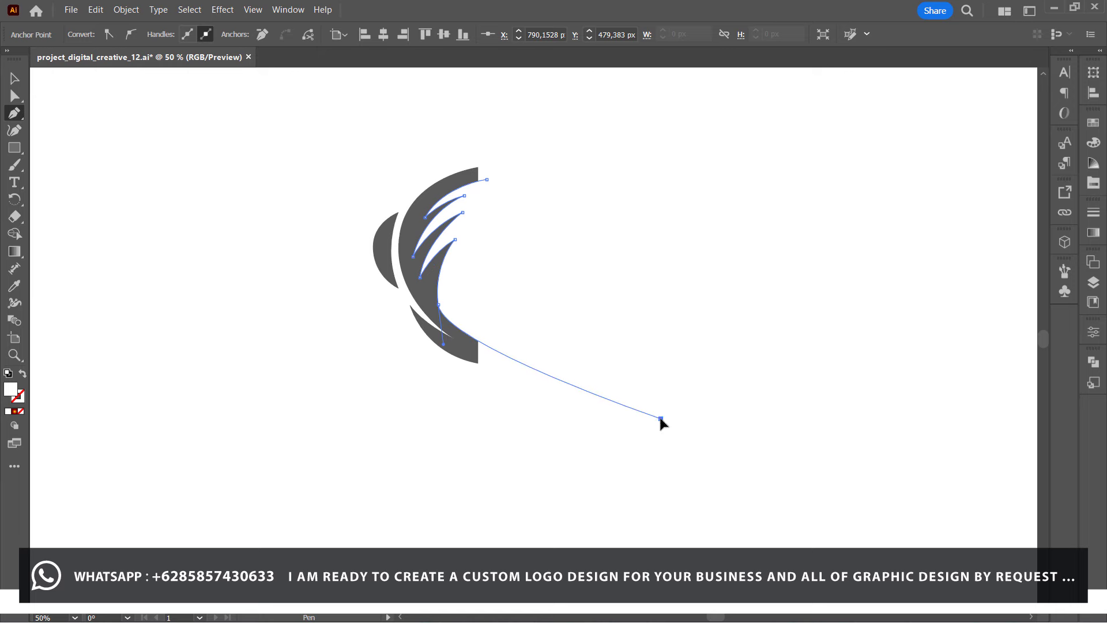
left_click(487, 180)
Subtract the white slash shape from the head with Pathfinder Minus Front.
key("v")
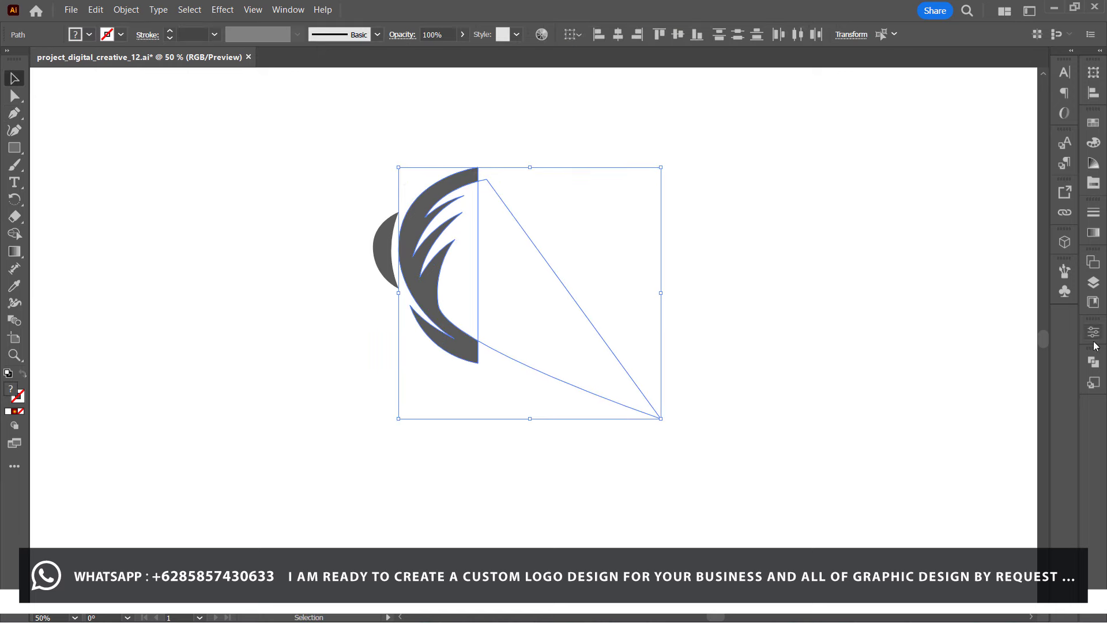
left_click(1093, 362)
left_click(952, 394)
left_click(699, 371)
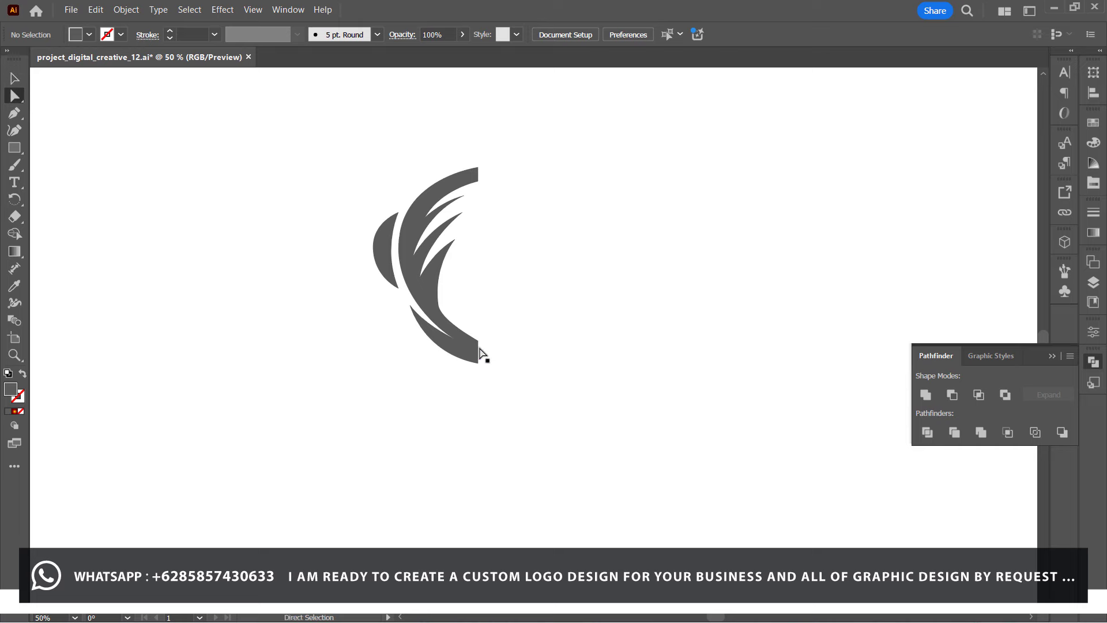
left_click(465, 322)
left_click(318, 291)
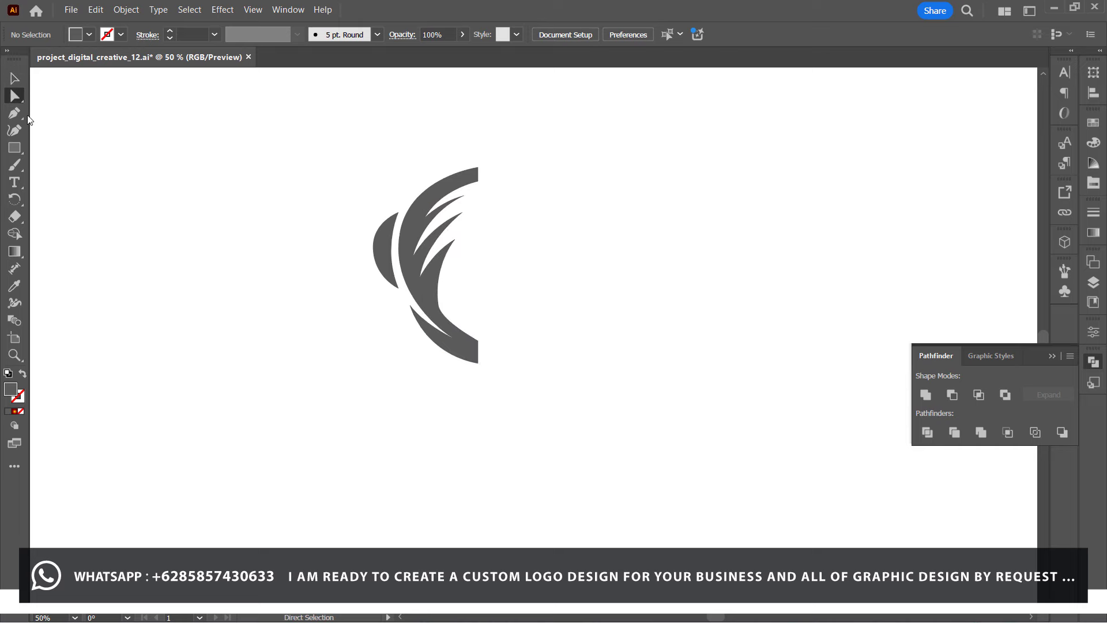
Draw a patch shape to fill the gap at the lower slash.
left_click(456, 240)
left_click(478, 341)
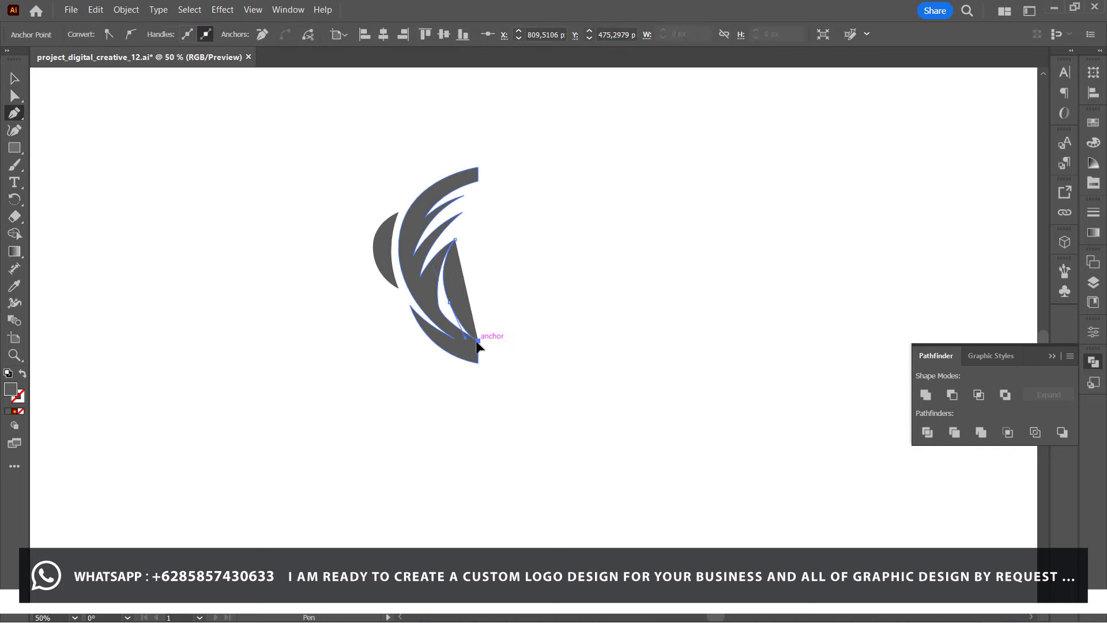
key("ctrl+z")
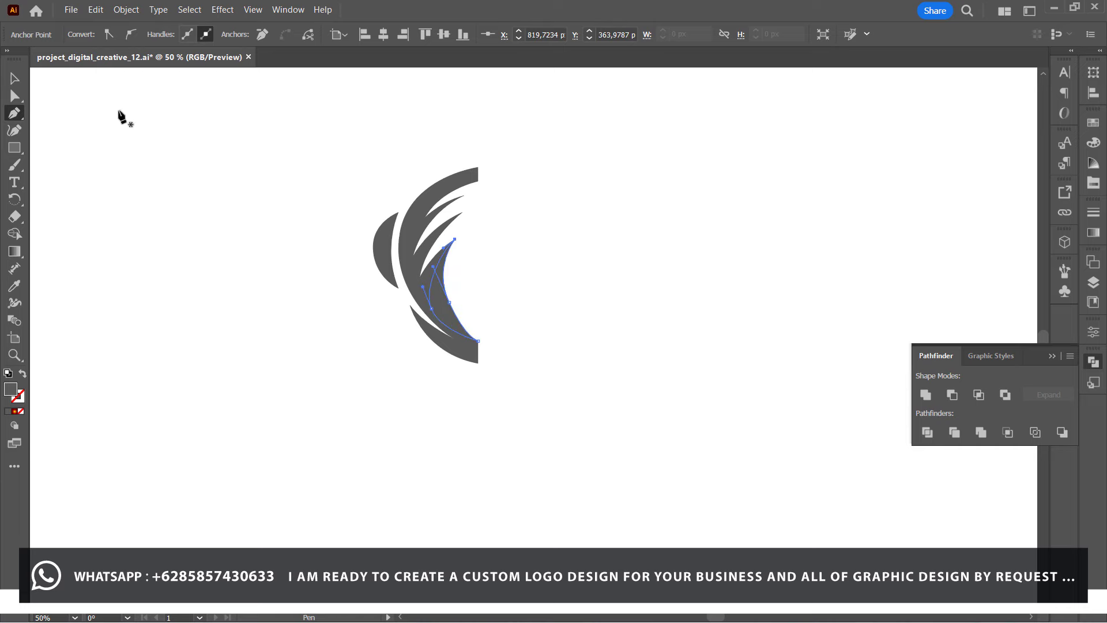
key("v")
Select all the head pieces and unite them into one grey shape.
left_click_drag(340, 165, 605, 398)
right_click(417, 291)
left_click(925, 394)
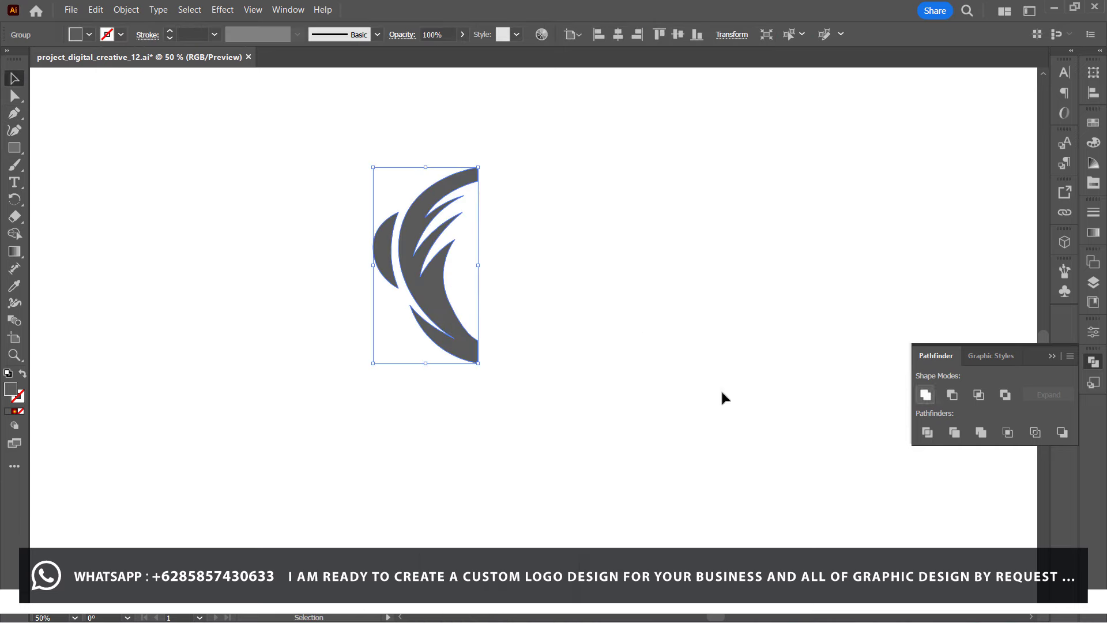
right_click(602, 398)
left_click(437, 310)
Reflect a copy of the half head to the right using a helper rectangle, then delete the rectangle.
left_click(15, 148)
mouse_move(478, 167)
left_mouse_down()
mouse_move(388, 365)
mouse_move(374, 363)
left_mouse_up()
key("v")
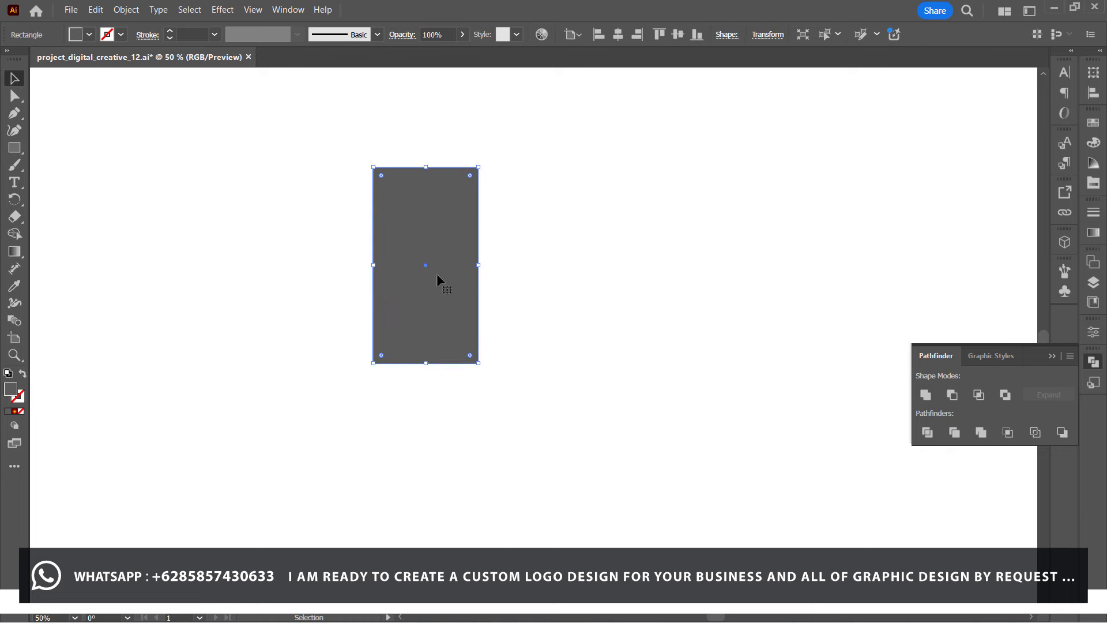
left_click_drag(437, 273, 541, 278)
left_click(391, 280)
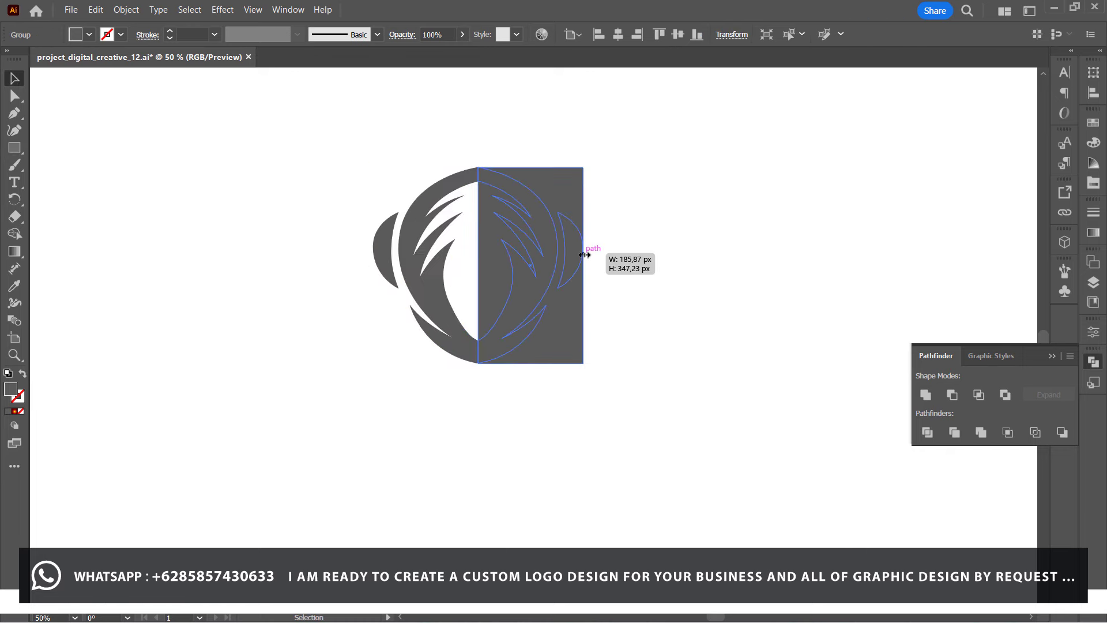
key("Delete")
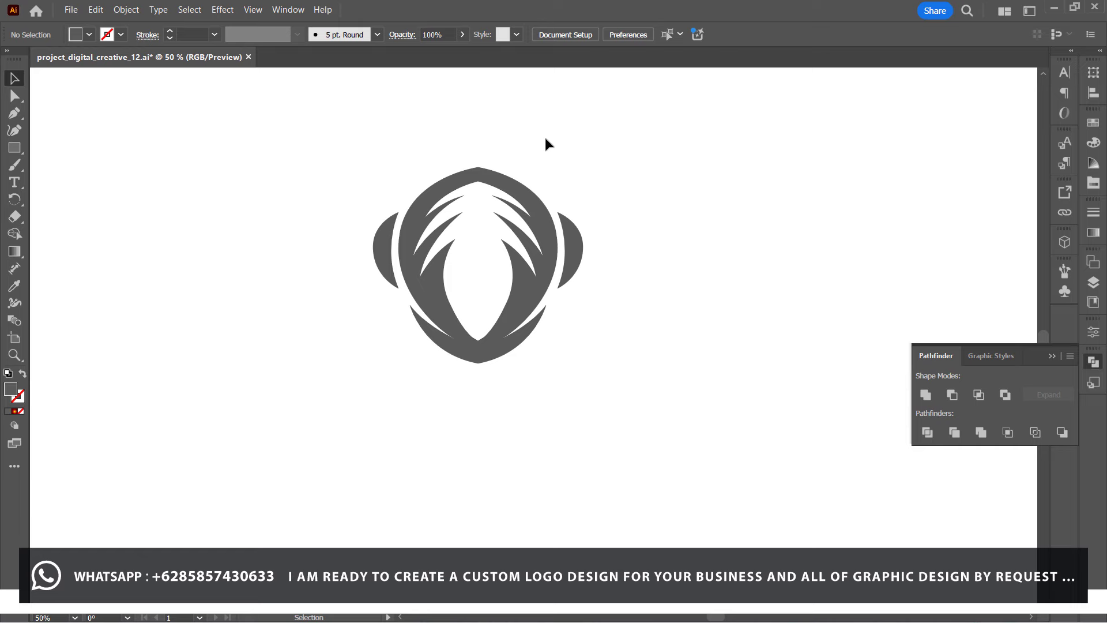
left_click(476, 173)
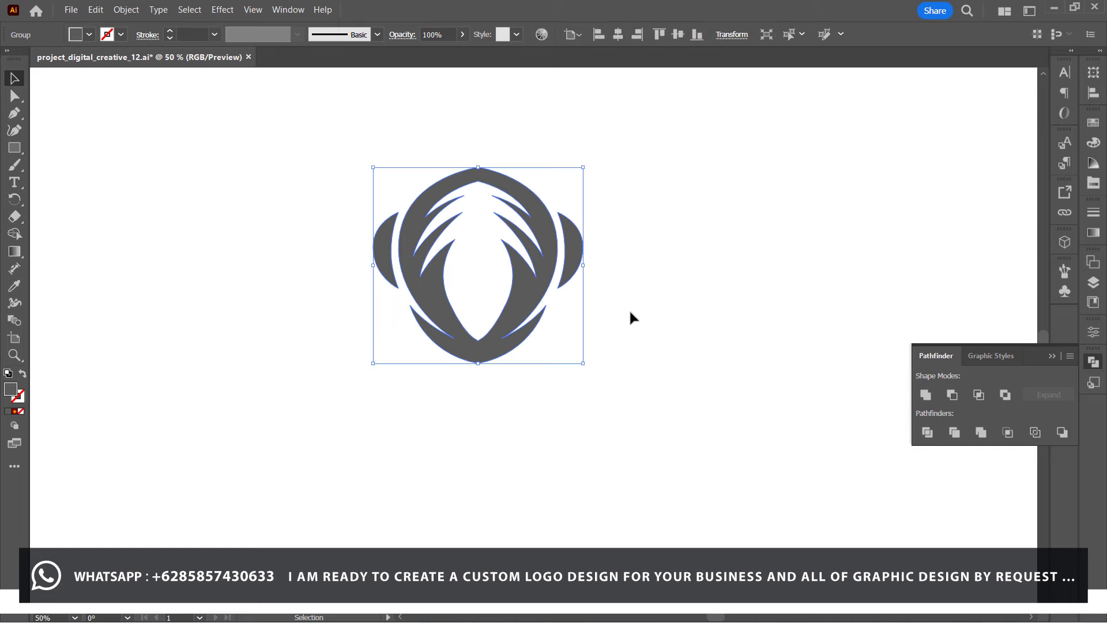
Zoom in and draw a cutting shape along the top of the ring.
left_click(675, 408)
key("a")
left_click(472, 197)
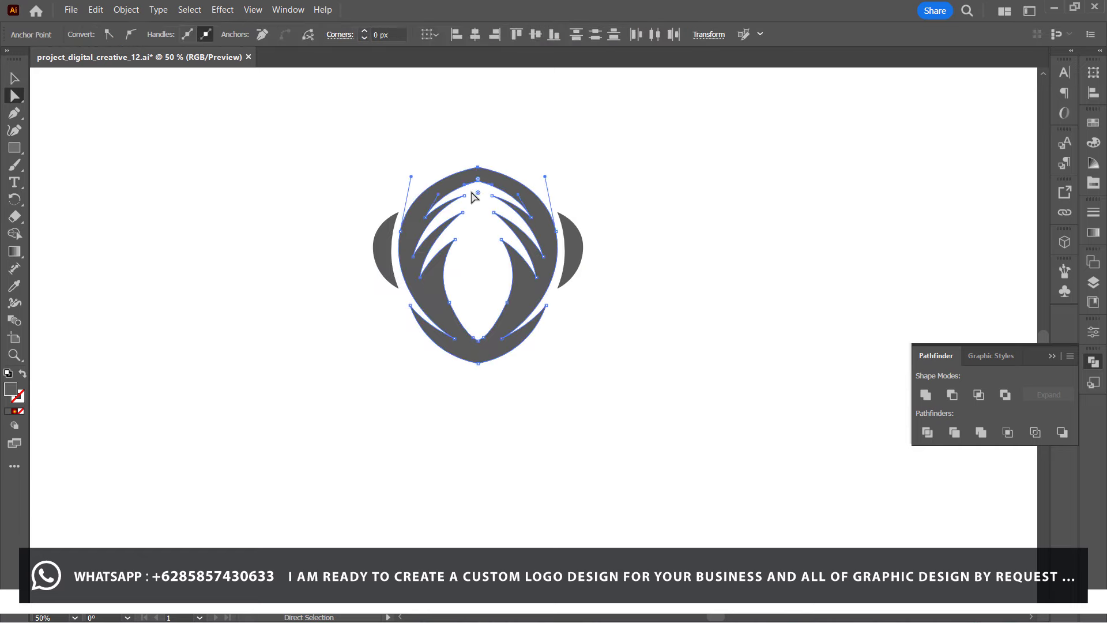
left_click(565, 137)
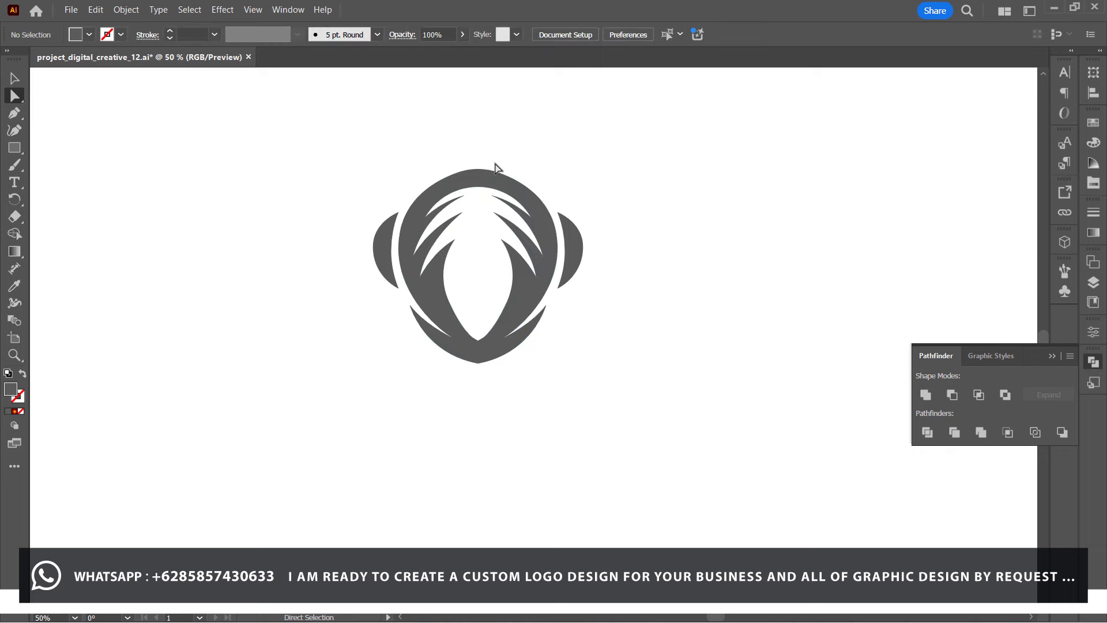
key("p")
key("ctrl+plus")
key("ctrl+plus")
scroll(432, 227, "up", 5)
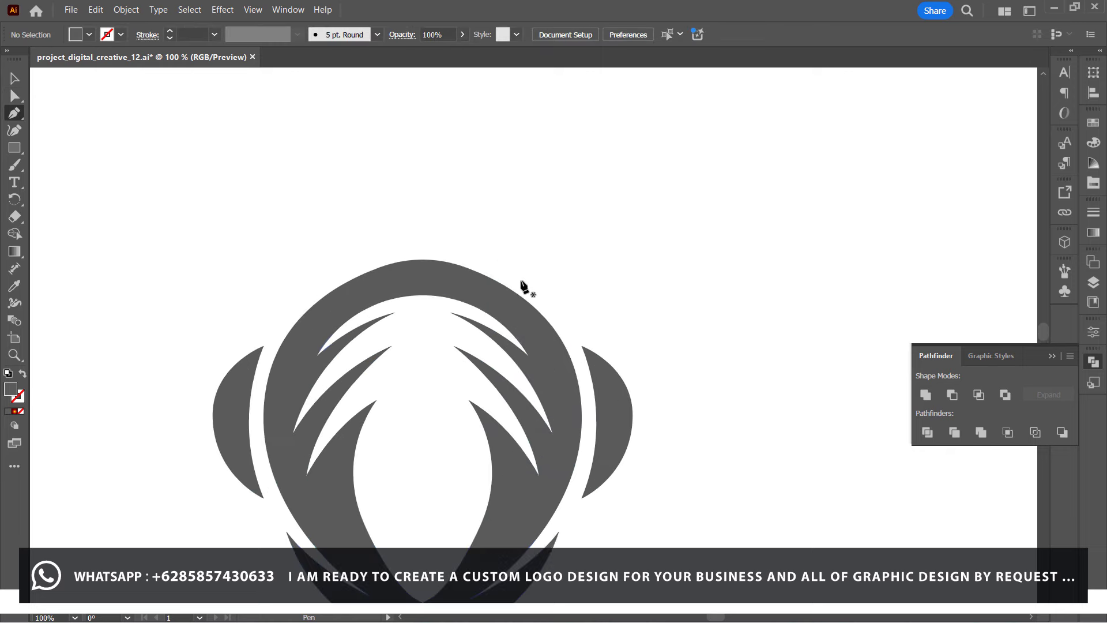
left_click_drag(509, 288, 536, 300)
left_click_drag(326, 295, 279, 340)
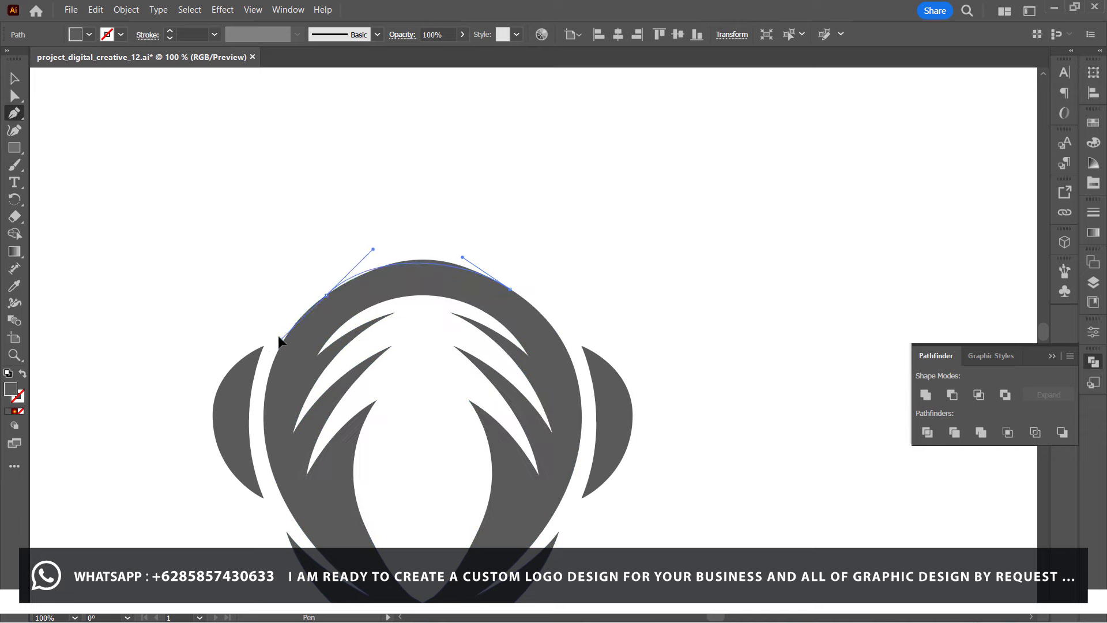
left_click(264, 233)
left_click(581, 201)
Cut the top shape out of the ring with Minus Front to smooth it.
left_click(509, 288)
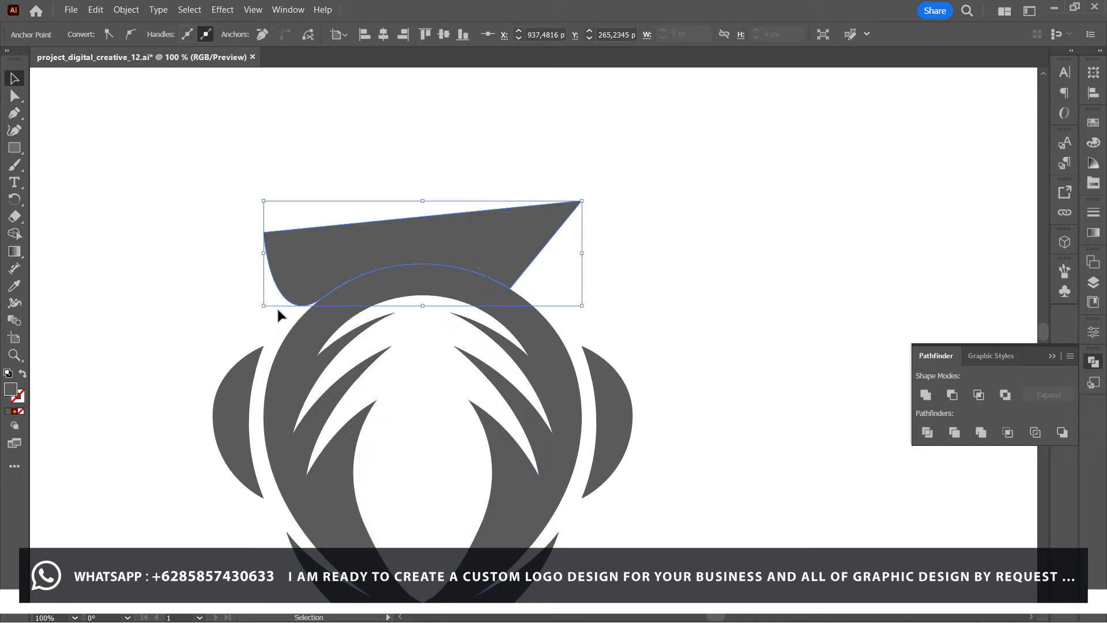
key("v")
right_click(311, 334)
left_click(320, 237)
left_click(420, 287, "shift")
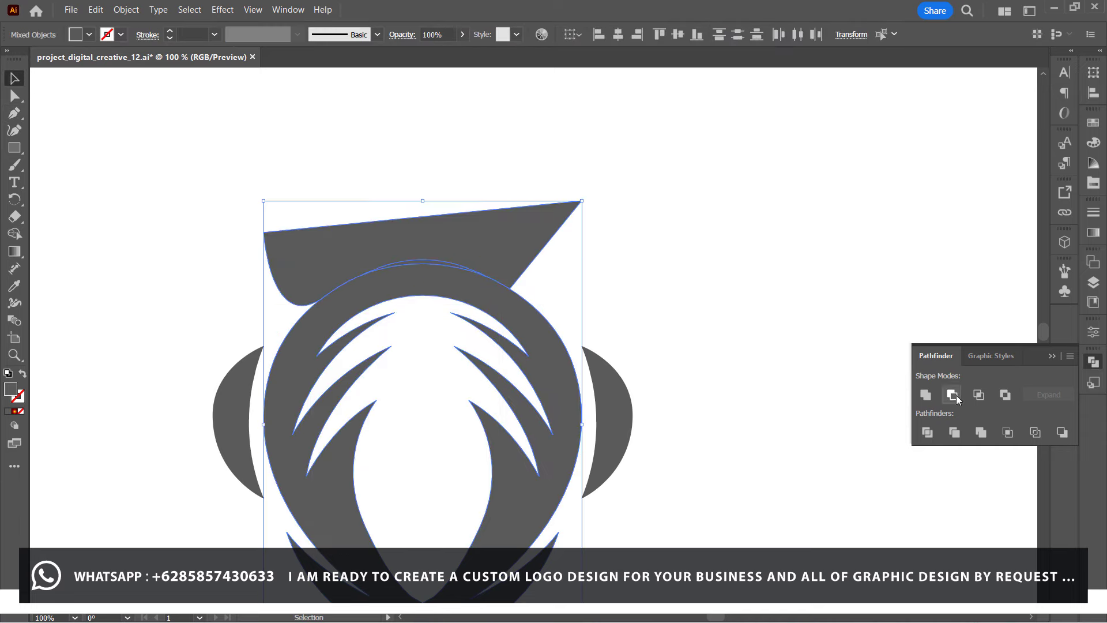
left_click(952, 395)
scroll(692, 441, "down", 5)
Round off the ring's inner and outer bottom points with corner widgets.
left_click(690, 441)
left_click(15, 96)
left_click(422, 449)
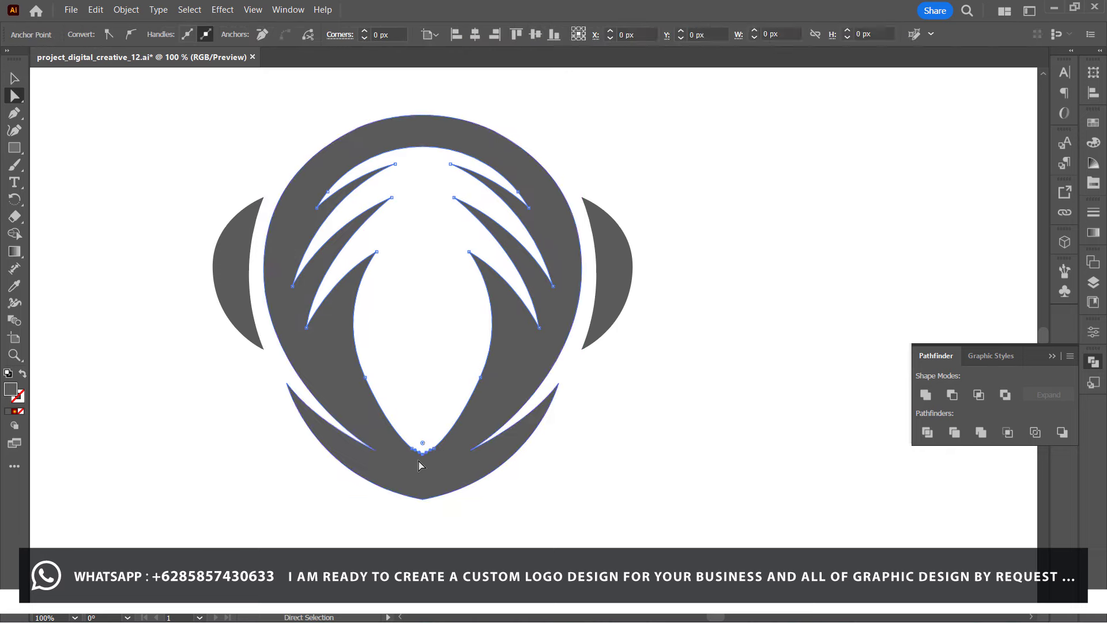
left_click_drag(423, 429, 425, 366)
scroll(425, 366, "down", 3)
scroll(421, 404, "down", 1)
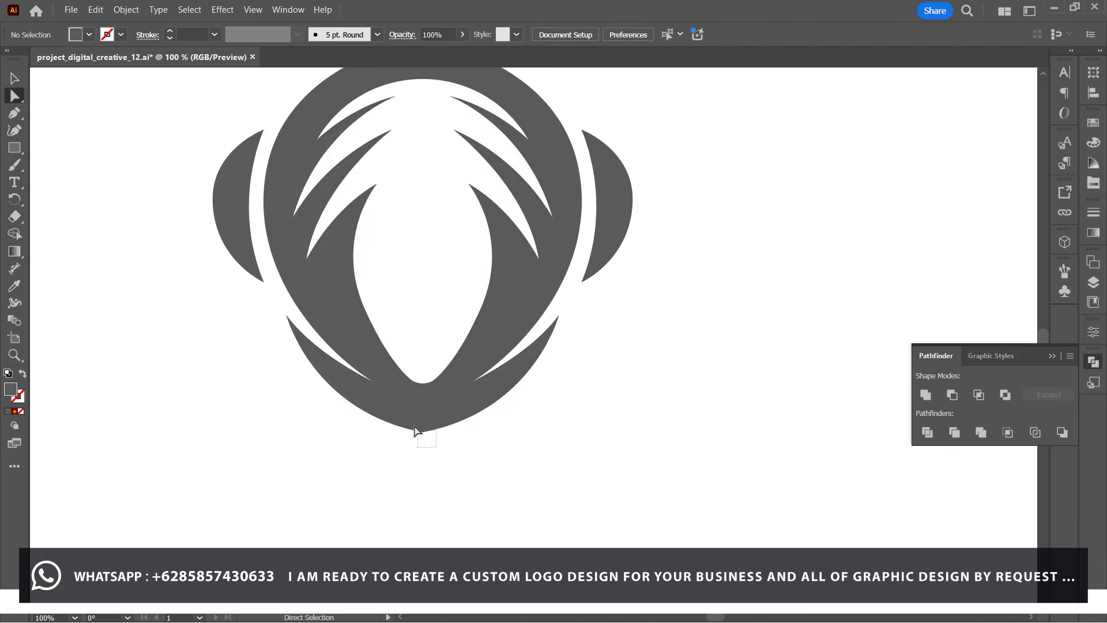
left_click(423, 430)
left_click_drag(422, 426, 425, 316)
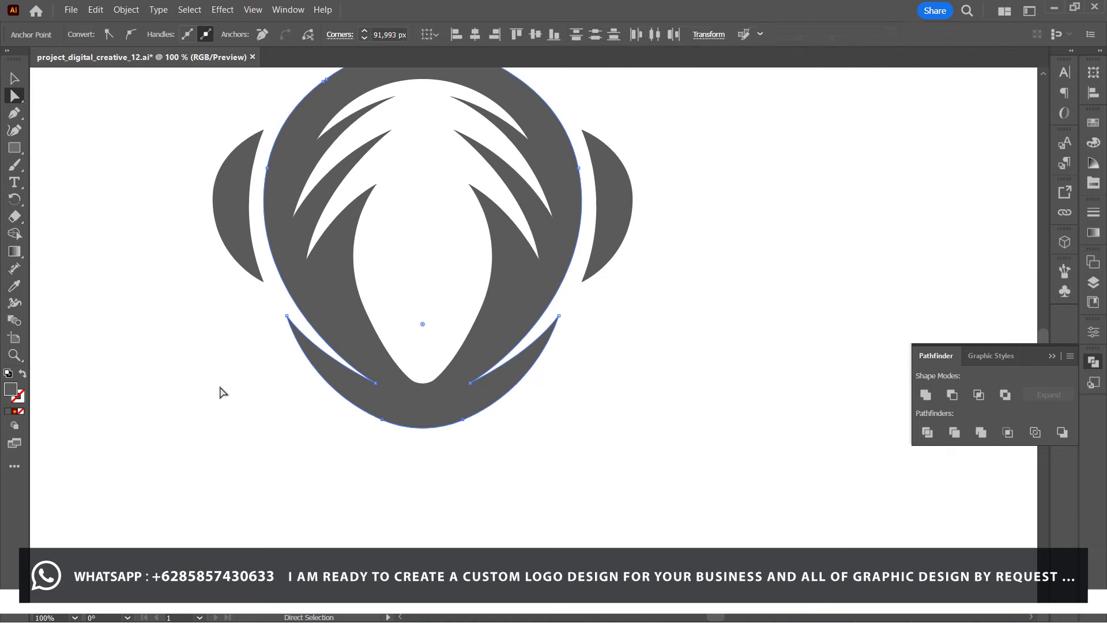
key("v")
scroll(161, 313, "up", 3)
right_click(155, 291)
left_click(120, 311)
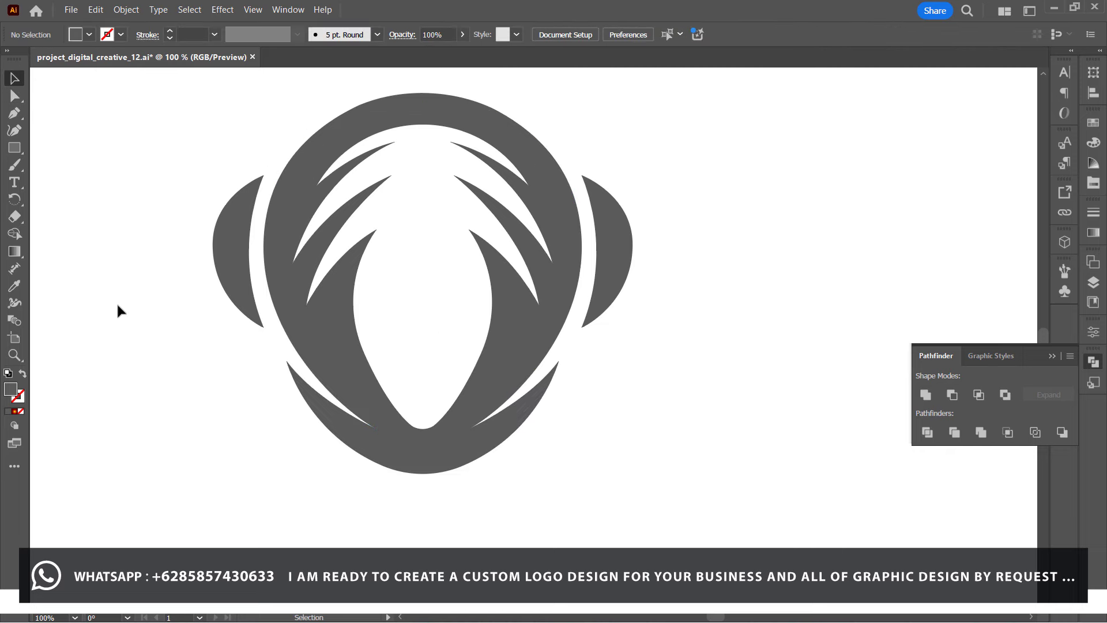
Draw a closed half-moon body path below the head, curved left and straight right.
left_click(14, 113)
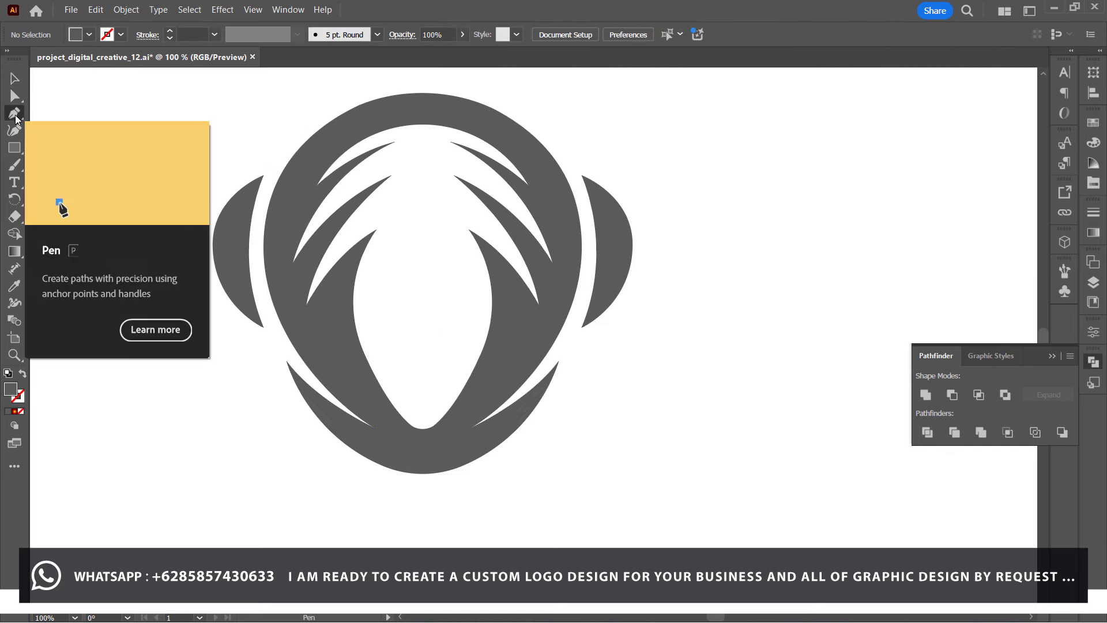
key("ctrl+minus")
key("ctrl+minus")
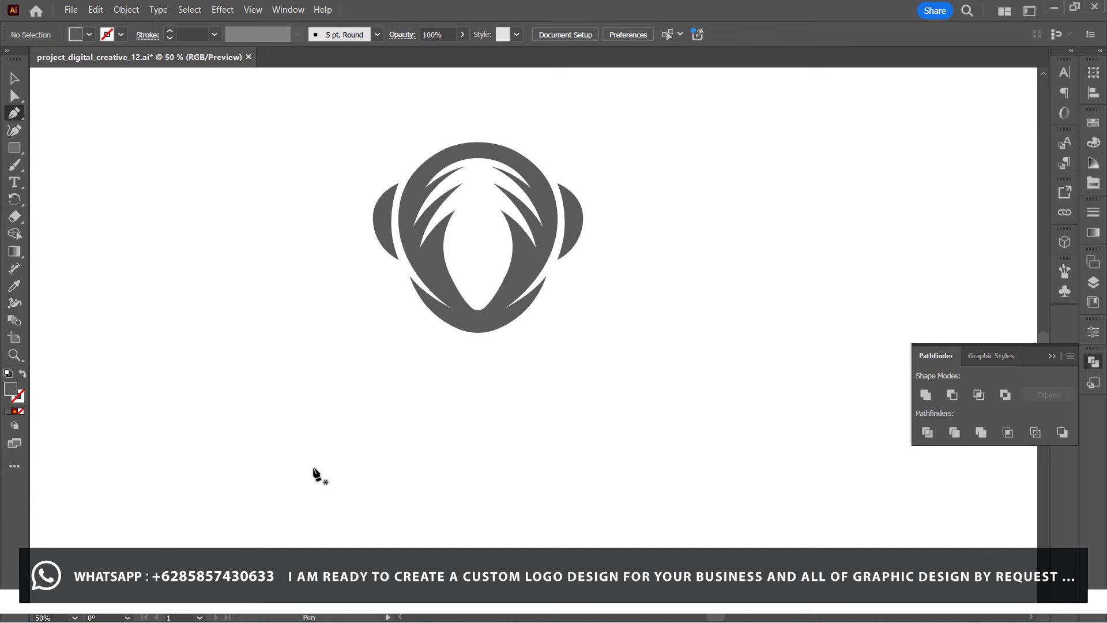
left_click(413, 302)
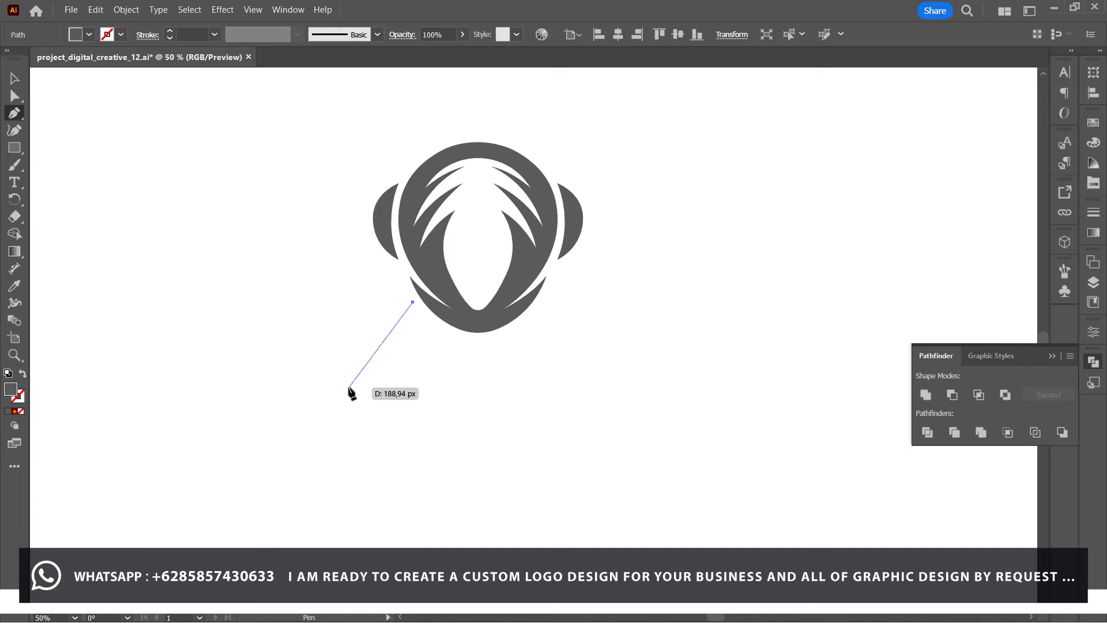
left_click_drag(367, 373, 356, 413)
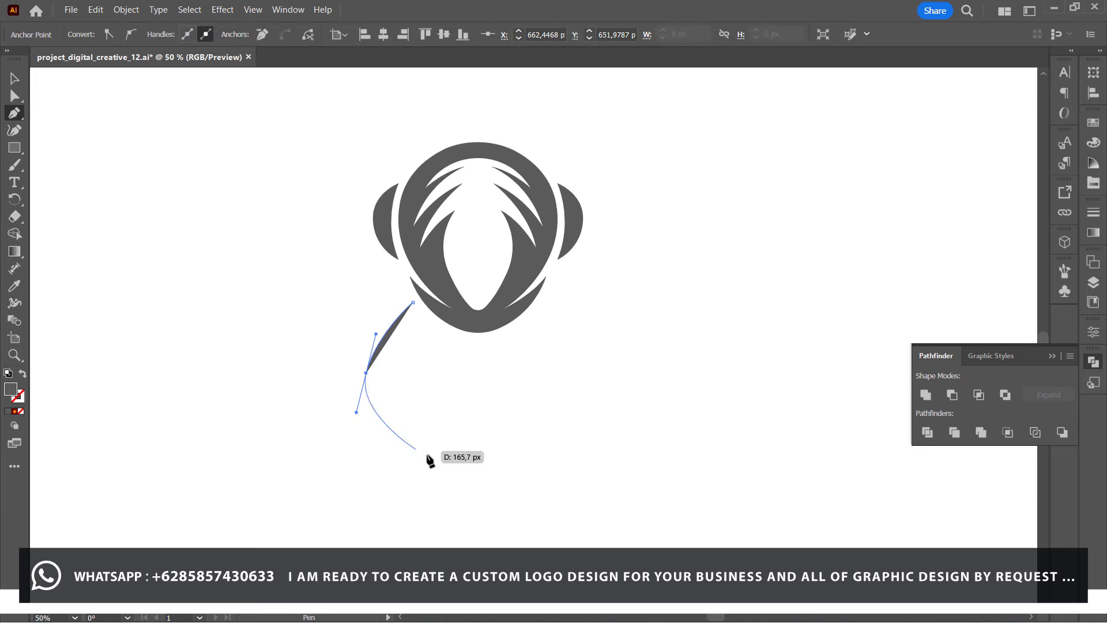
left_click_drag(478, 502, 572, 527)
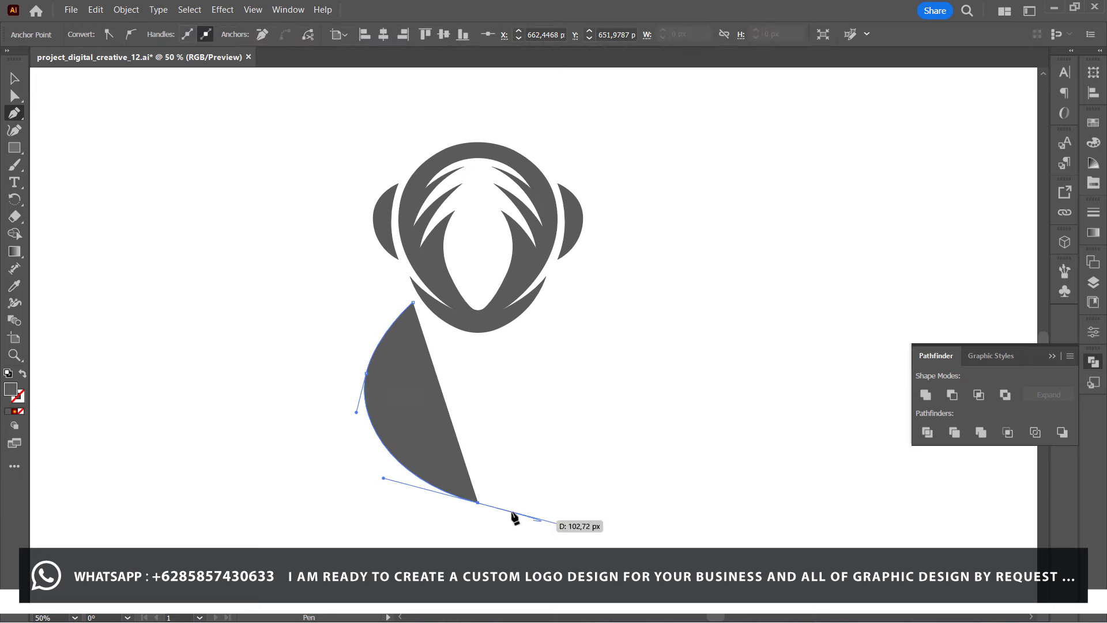
left_click(478, 503)
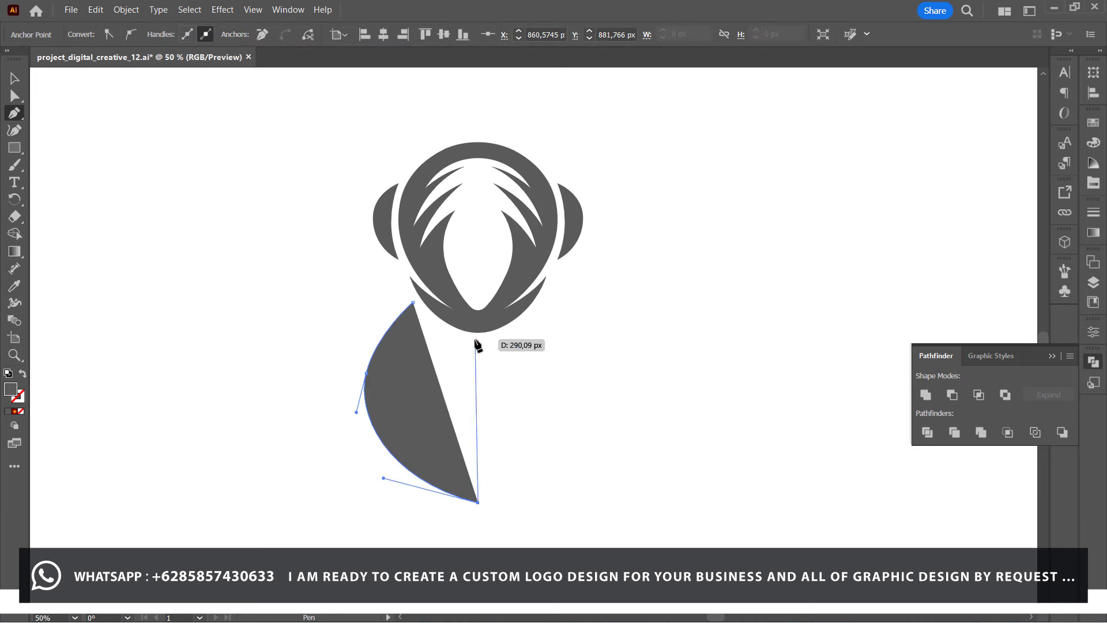
left_click(478, 343)
left_click_drag(412, 302, 394, 265)
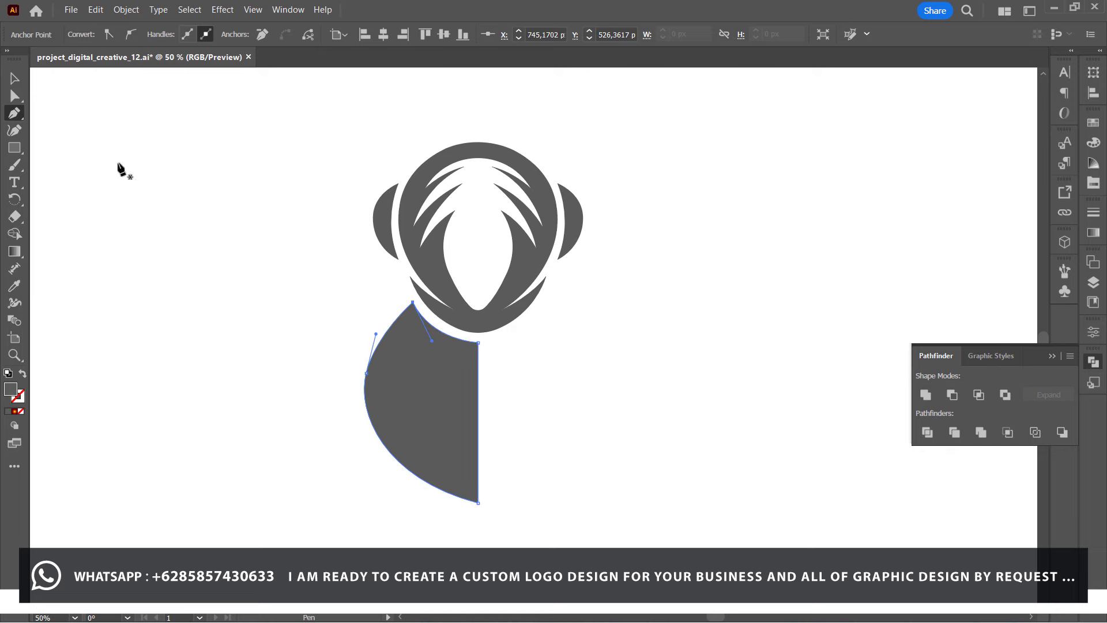
left_click(15, 79)
Adjust the body's left anchor and curve its top-right edge inward.
left_click(15, 96)
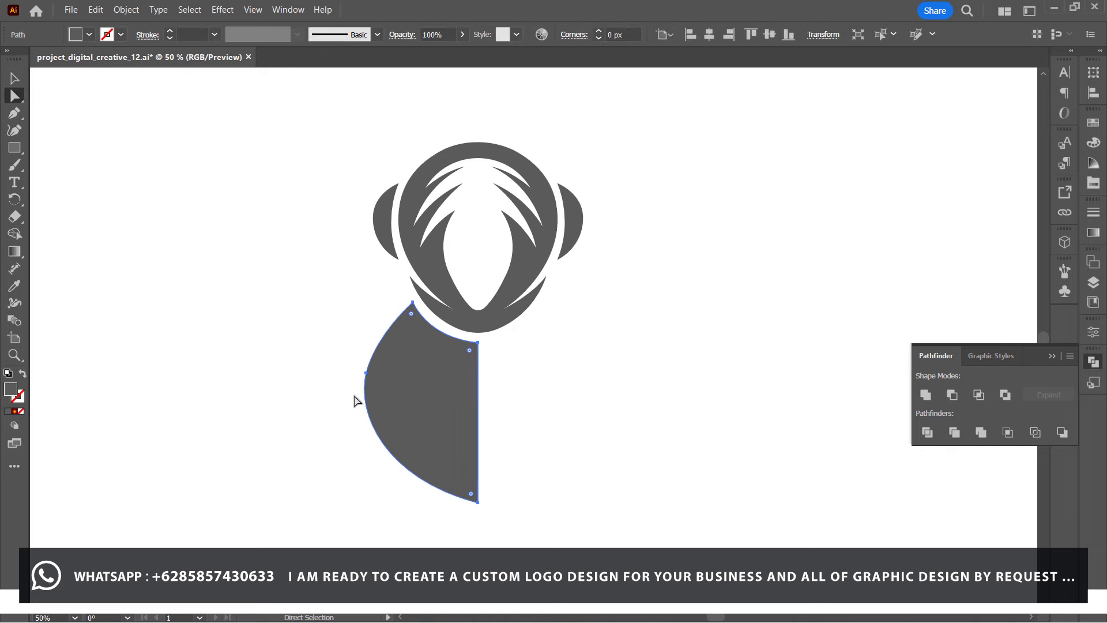
left_click(367, 373)
left_click_drag(368, 374, 380, 372)
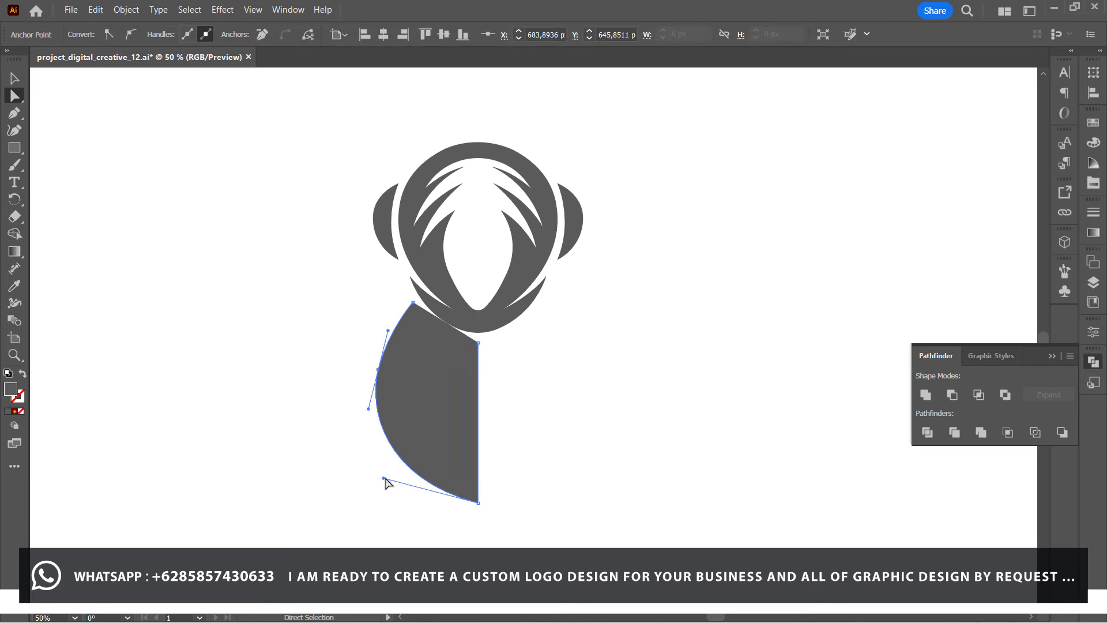
left_click(478, 343)
key("p")
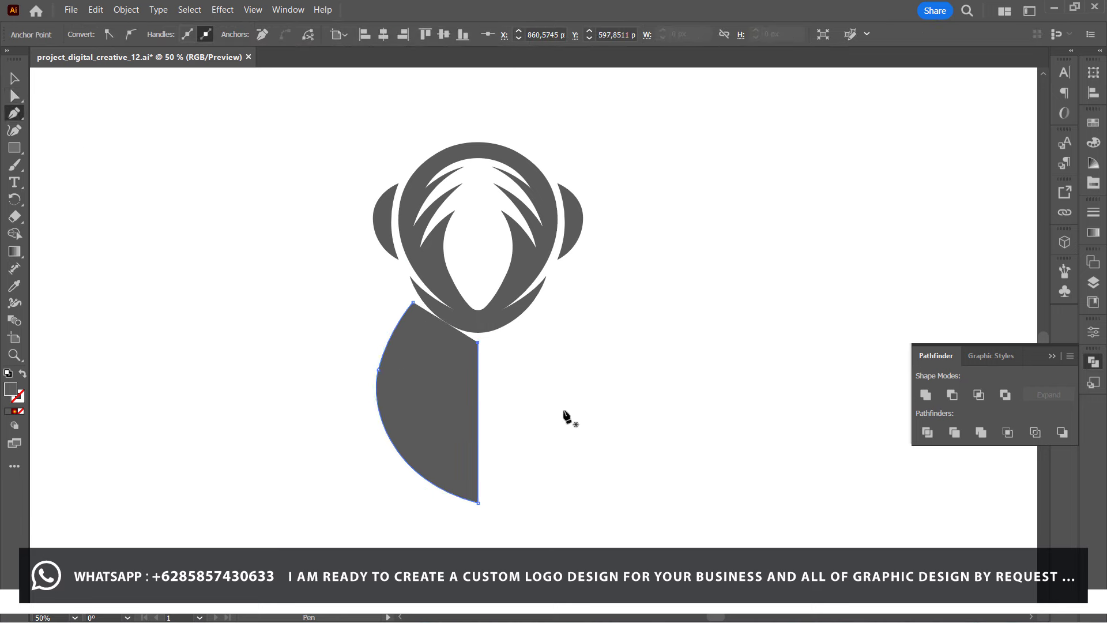
left_click_drag(478, 343, 392, 265)
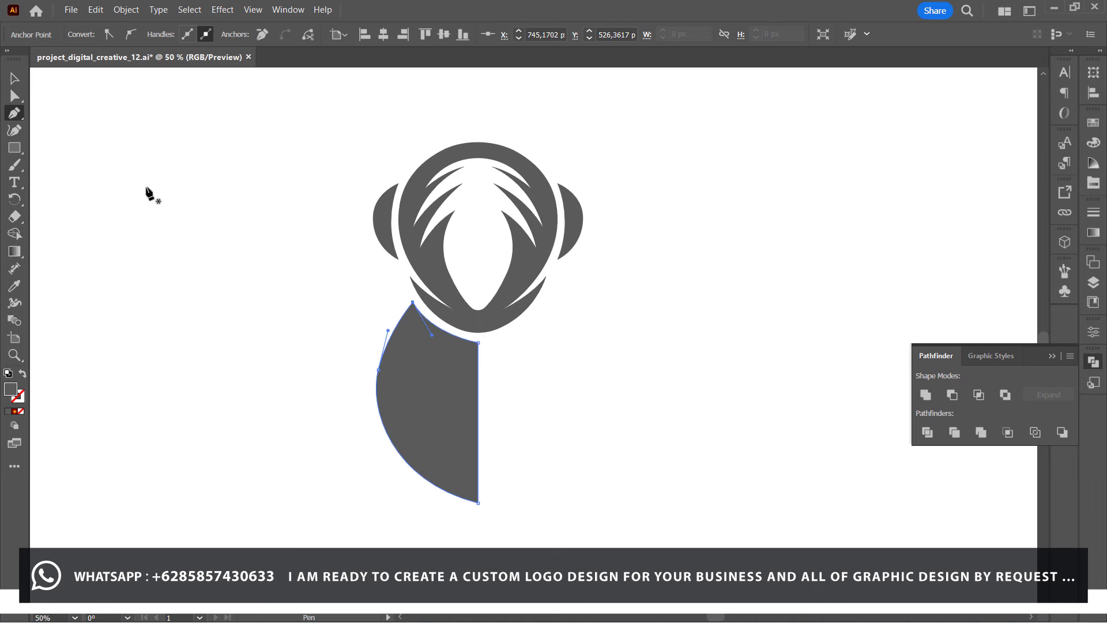
left_click(16, 79)
left_click(260, 314)
left_click(416, 412)
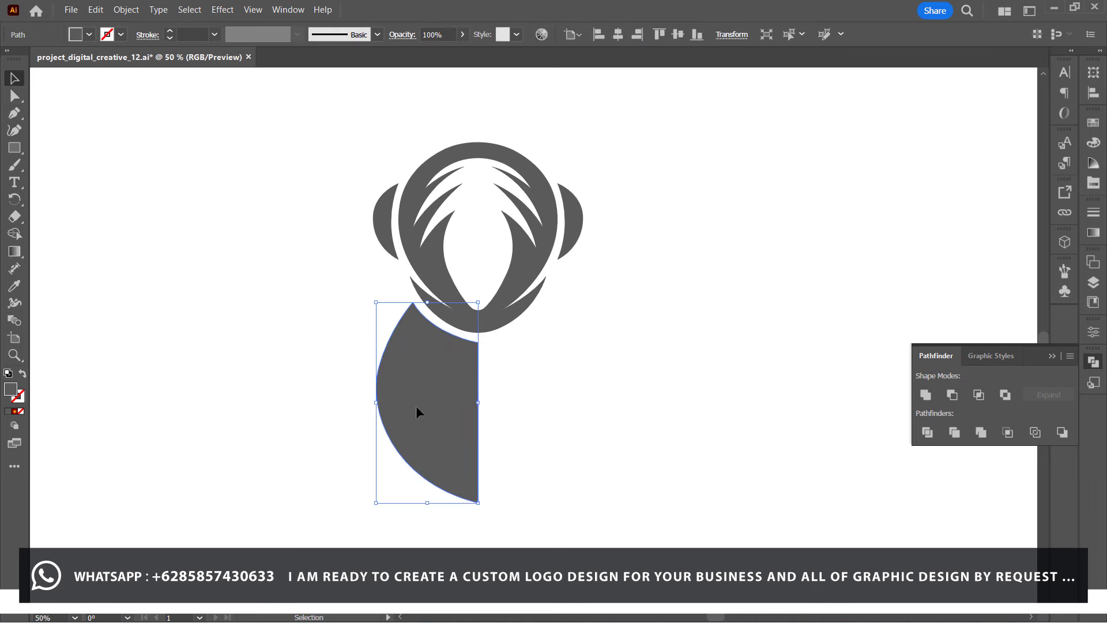
Draw a cutting shape over the inner part of the half-moon body.
left_click(17, 115)
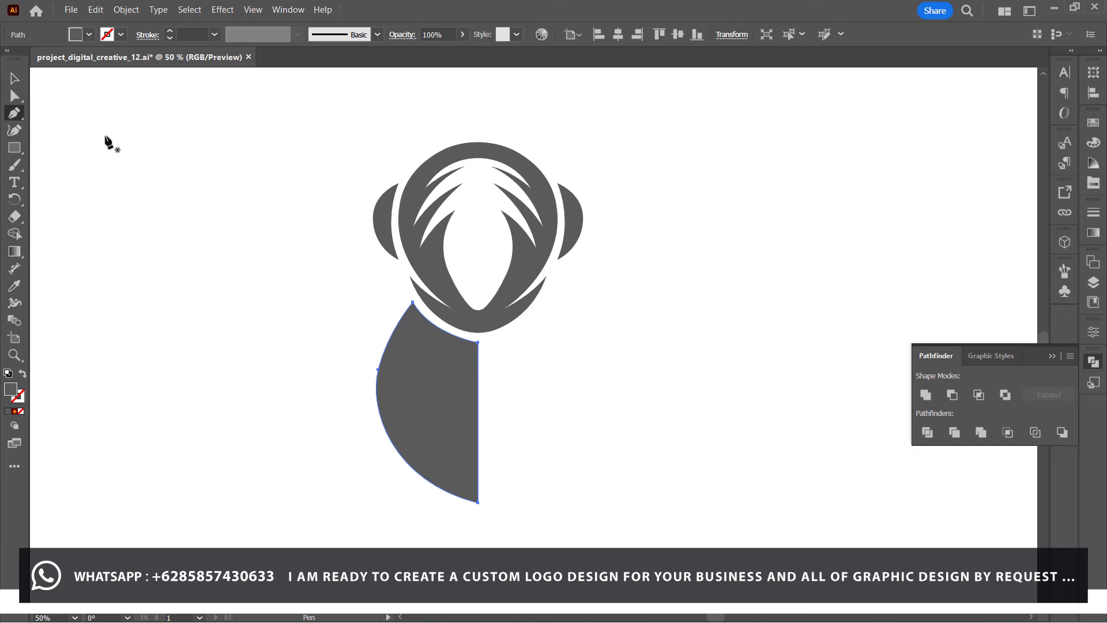
left_click(491, 357)
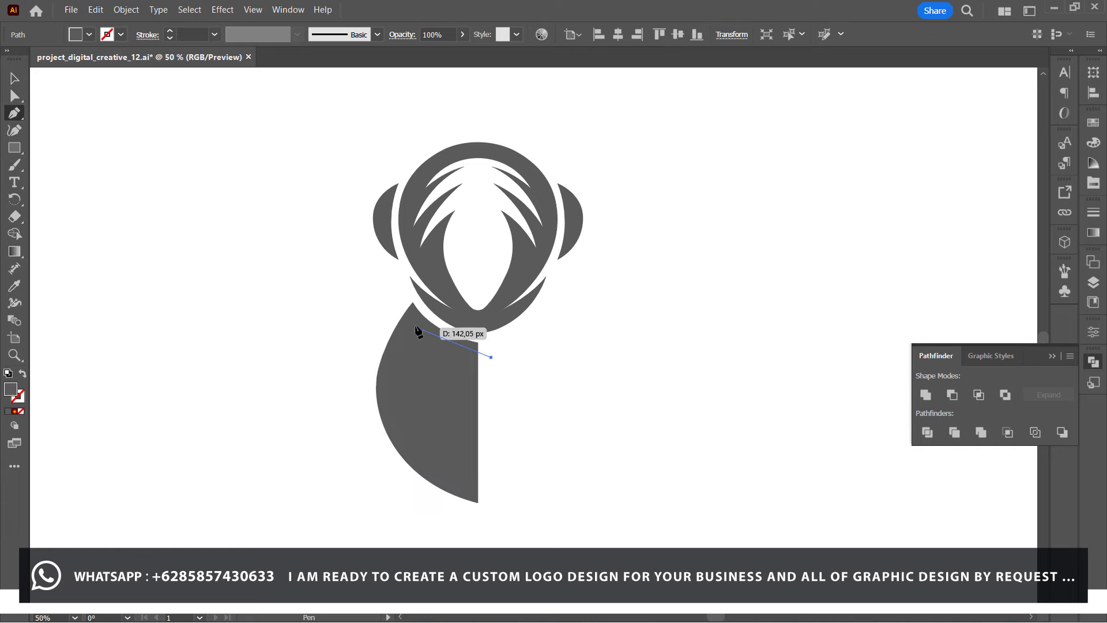
left_click_drag(417, 326, 392, 302)
left_click(416, 325, "alt")
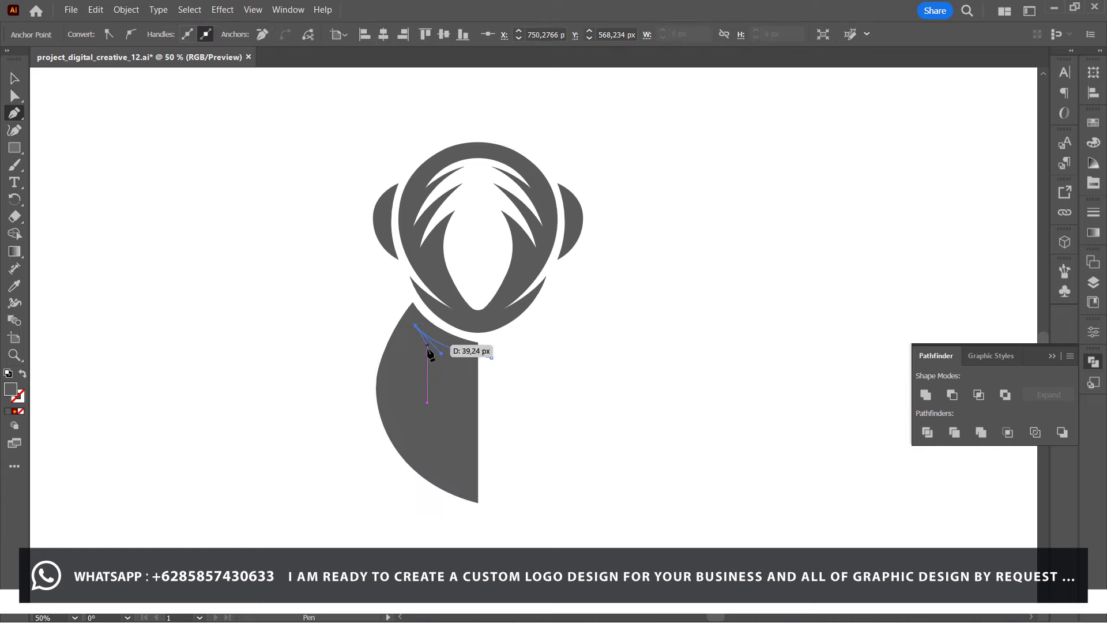
left_click_drag(405, 432, 434, 496)
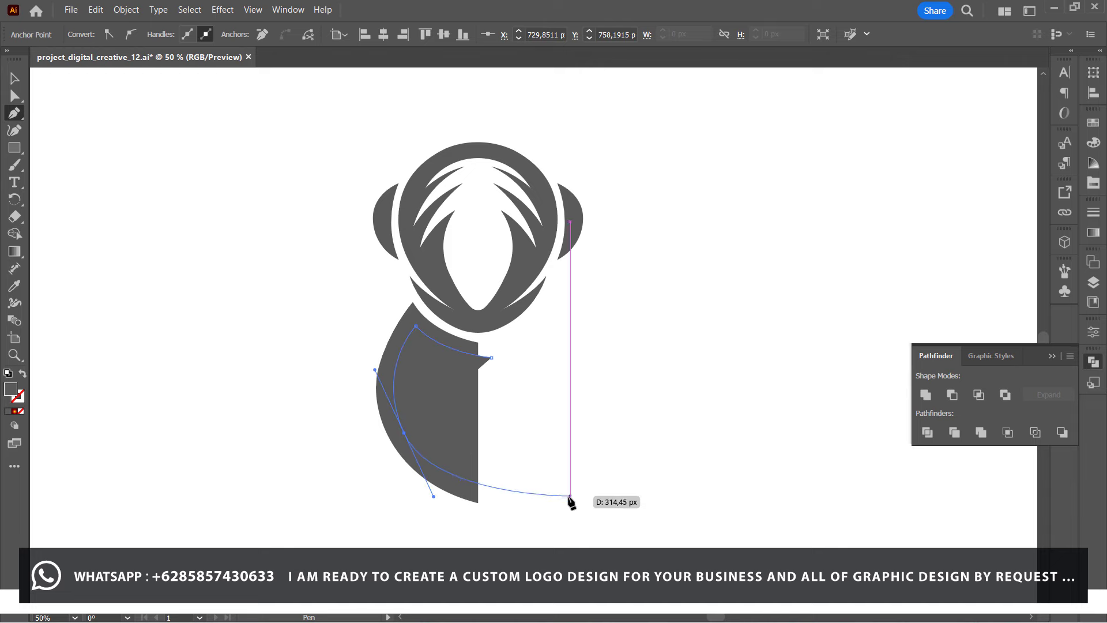
left_click(565, 502)
left_click(491, 358)
Subtract the cutting shape from the body with Minus Front, leaving a C-shaped band.
key("v")
left_click_drag(299, 337, 414, 396)
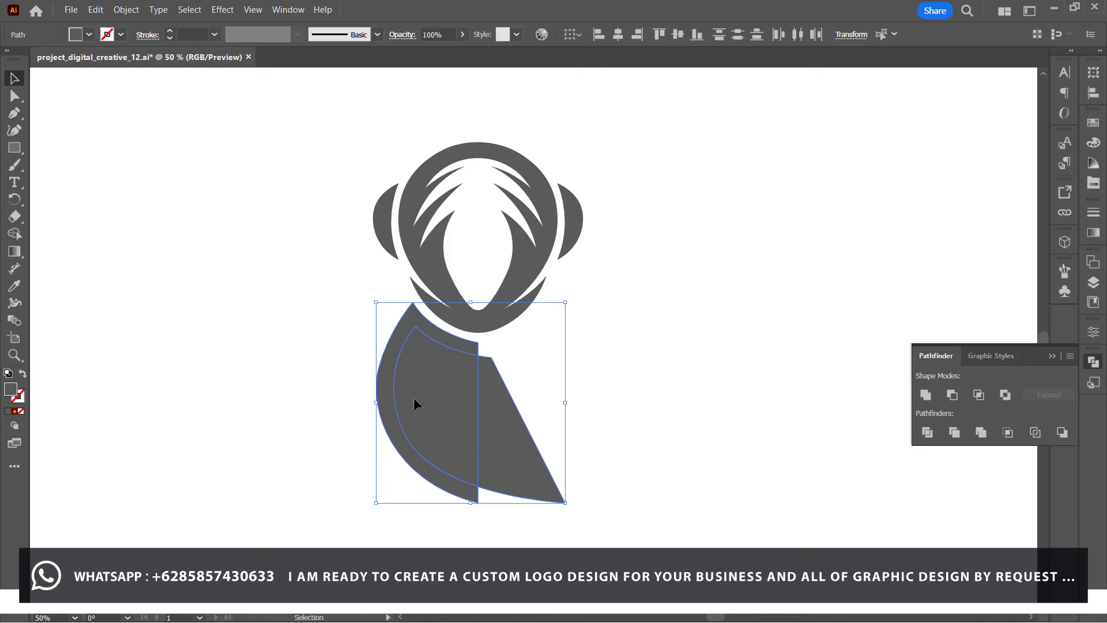
left_click(952, 394)
left_click(578, 399)
left_click(388, 415)
Refine the band's inner curve anchor and bottom-end handle into a slim curve.
key("a")
left_click(403, 434)
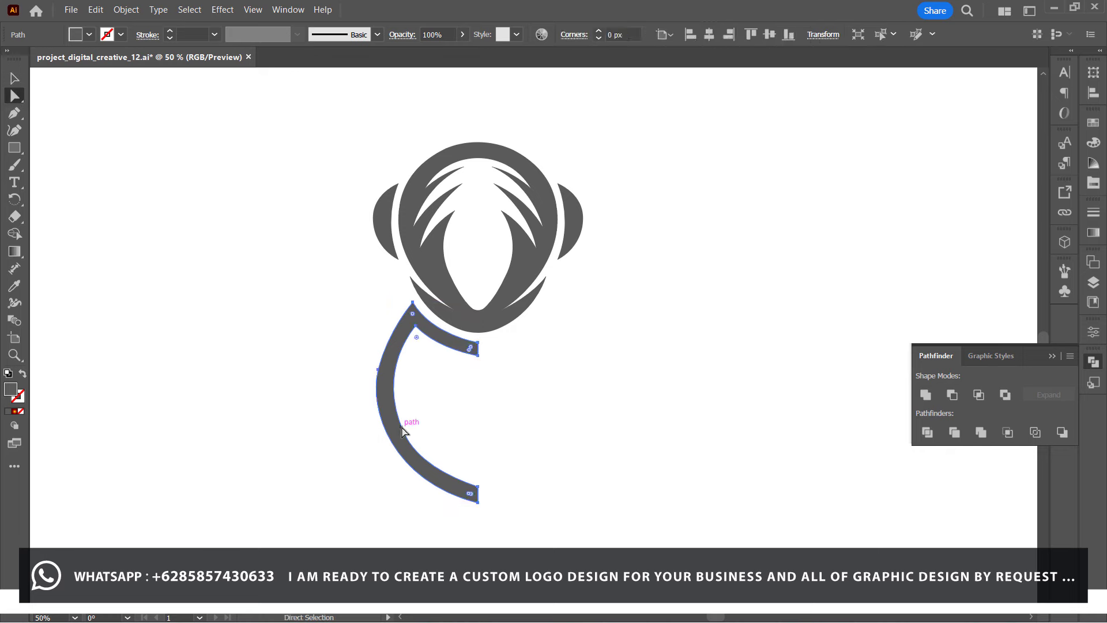
left_click_drag(403, 437, 400, 438)
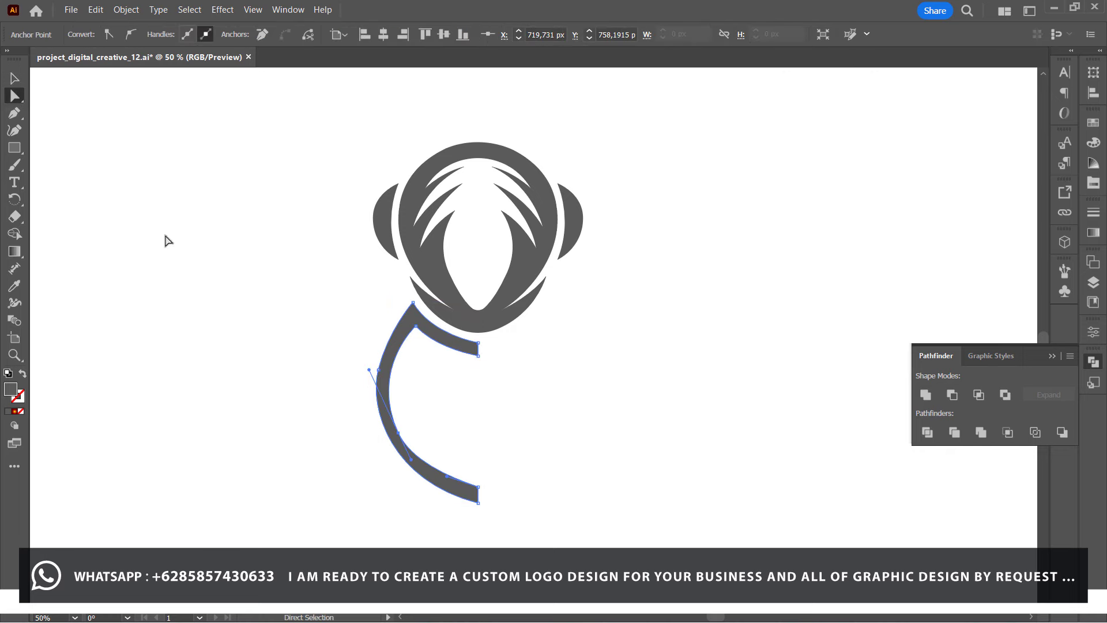
left_click(14, 78)
key("a")
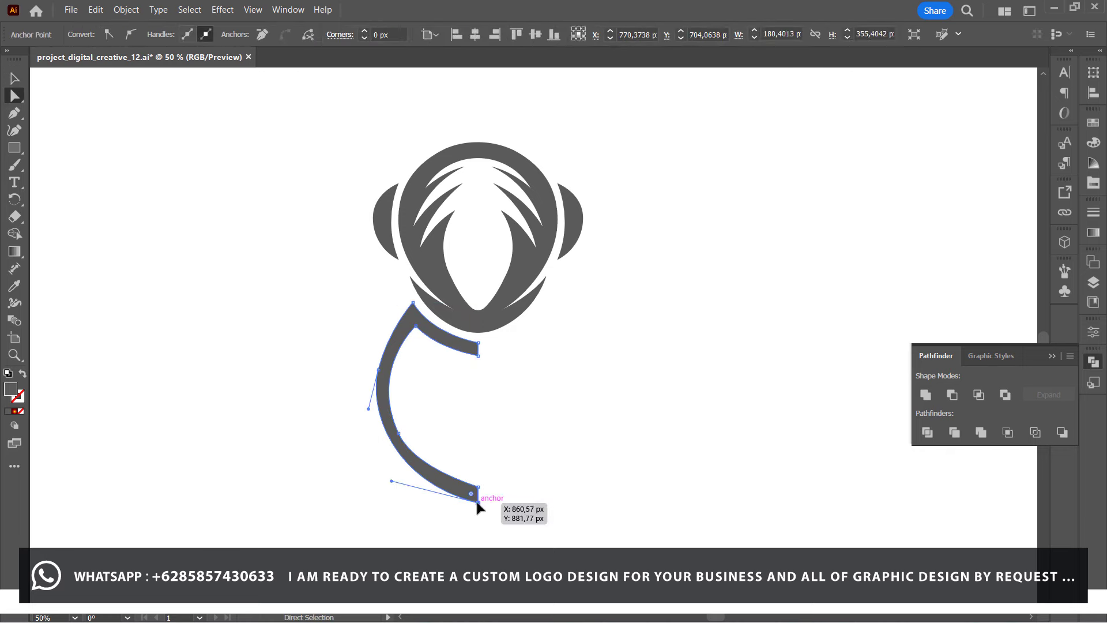
mouse_move(478, 502)
left_mouse_down()
mouse_move(392, 484)
mouse_move(383, 472)
left_mouse_up()
key("v")
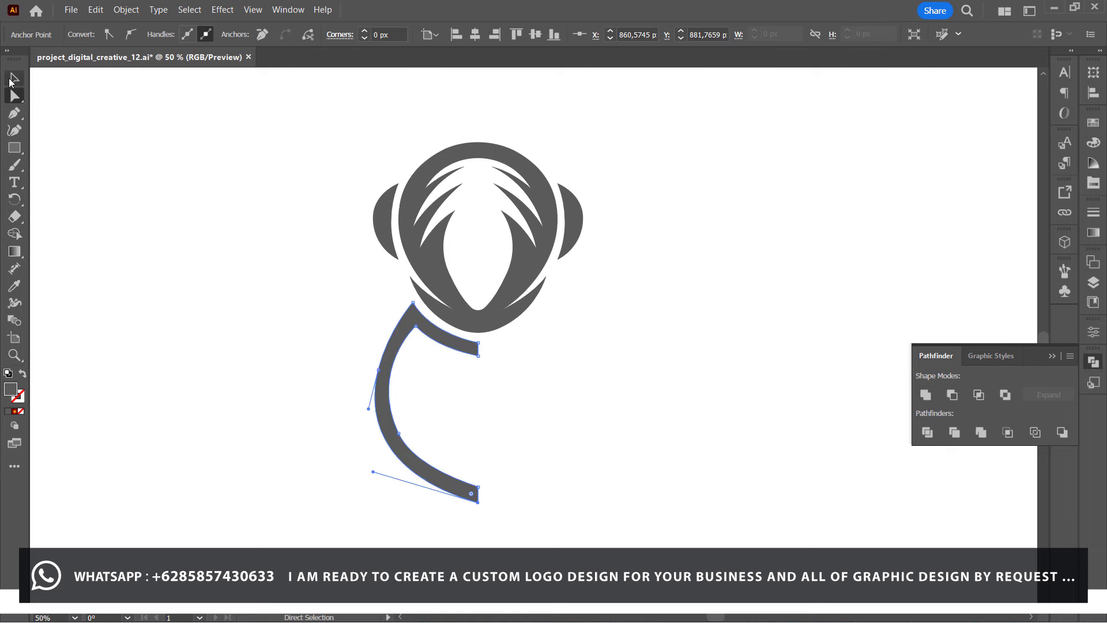
mouse_move(225, 307)
left_mouse_down()
mouse_move(412, 446)
mouse_move(427, 435)
left_mouse_up()
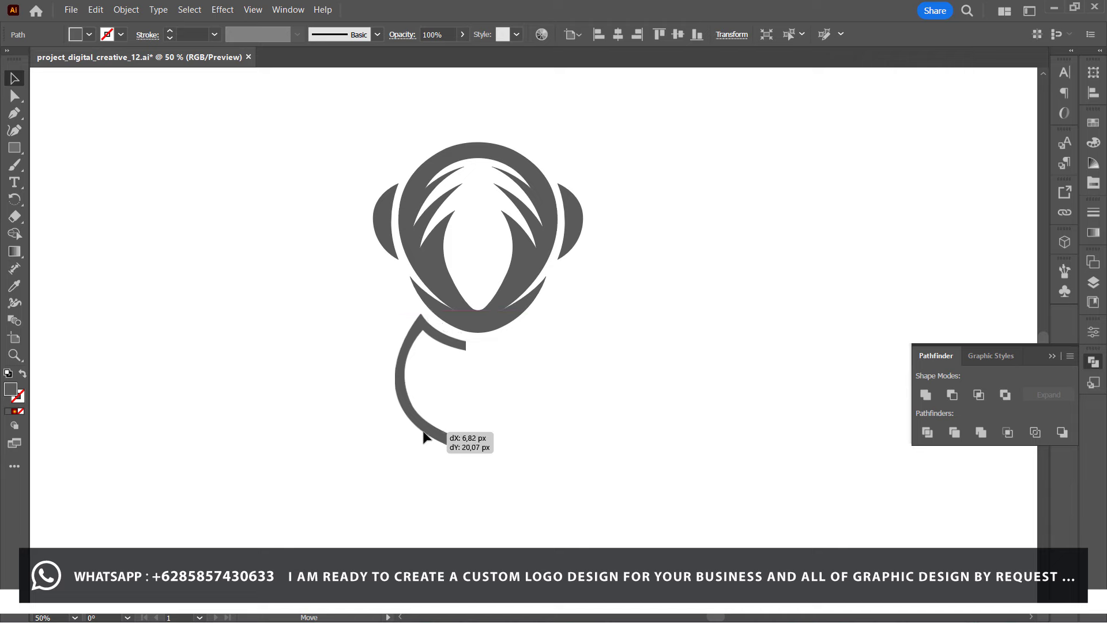
Make a mirrored copy of the band on the right and group both bands.
left_click_drag(425, 430, 424, 431)
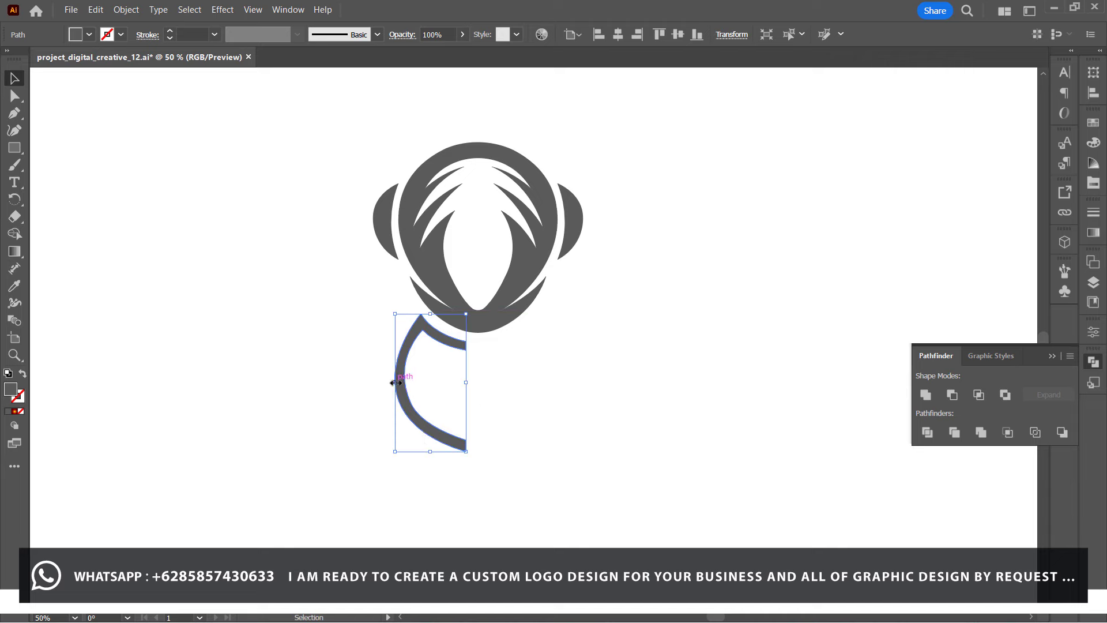
mouse_move(395, 382)
left_mouse_down()
mouse_move(542, 392)
mouse_move(456, 413)
left_mouse_up()
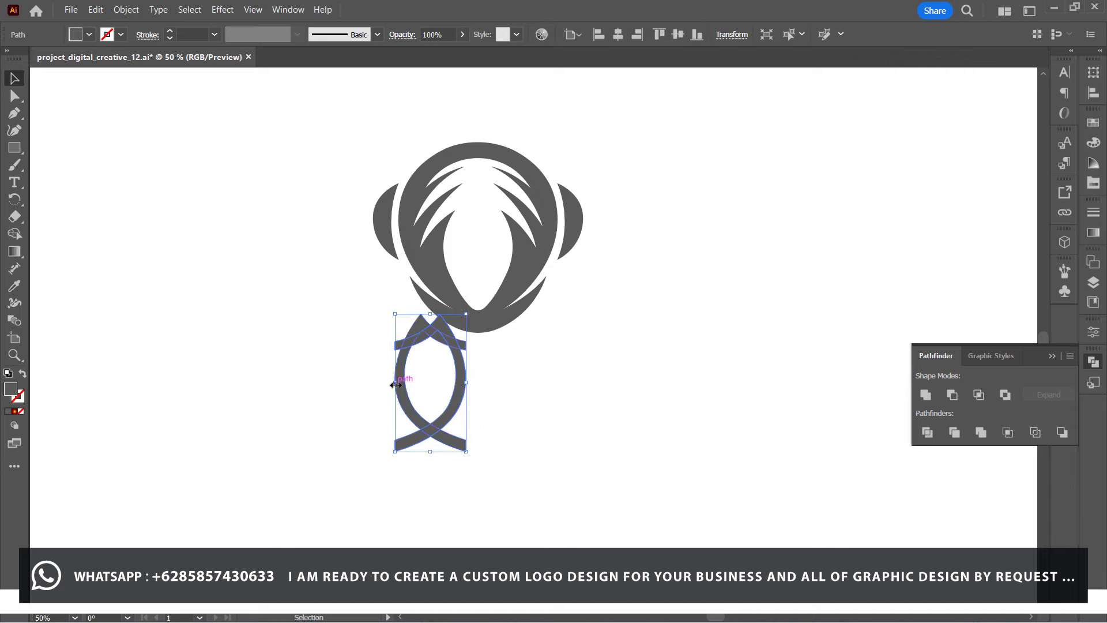
left_click_drag(389, 385, 551, 391)
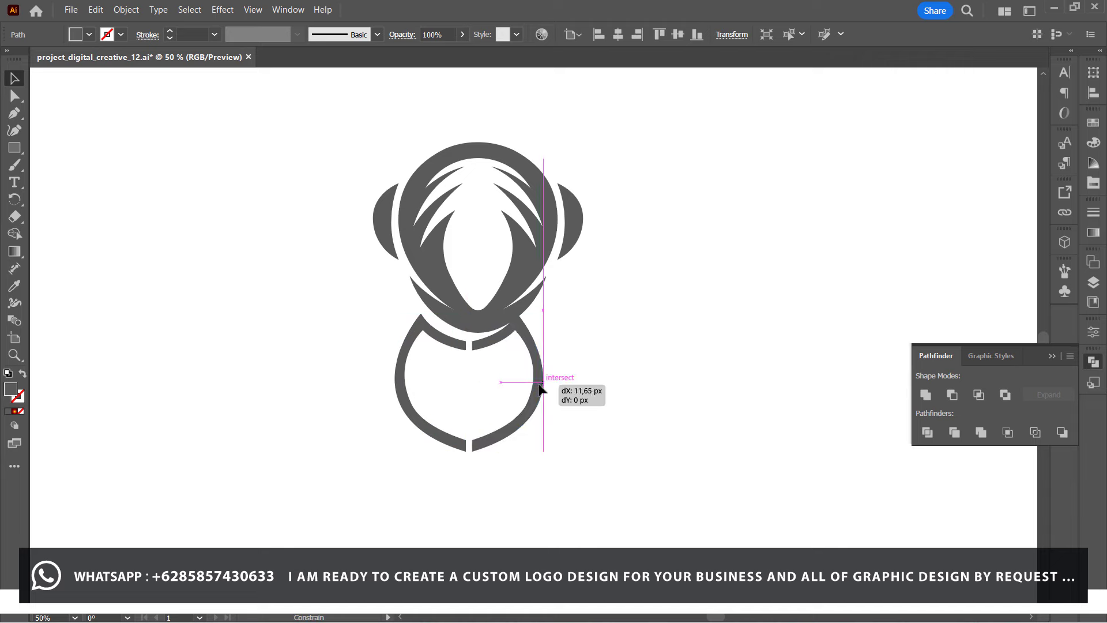
right_click(636, 223)
left_click(669, 323)
Select all the head shapes and group them.
left_click_drag(638, 156, 351, 220)
right_click(353, 223)
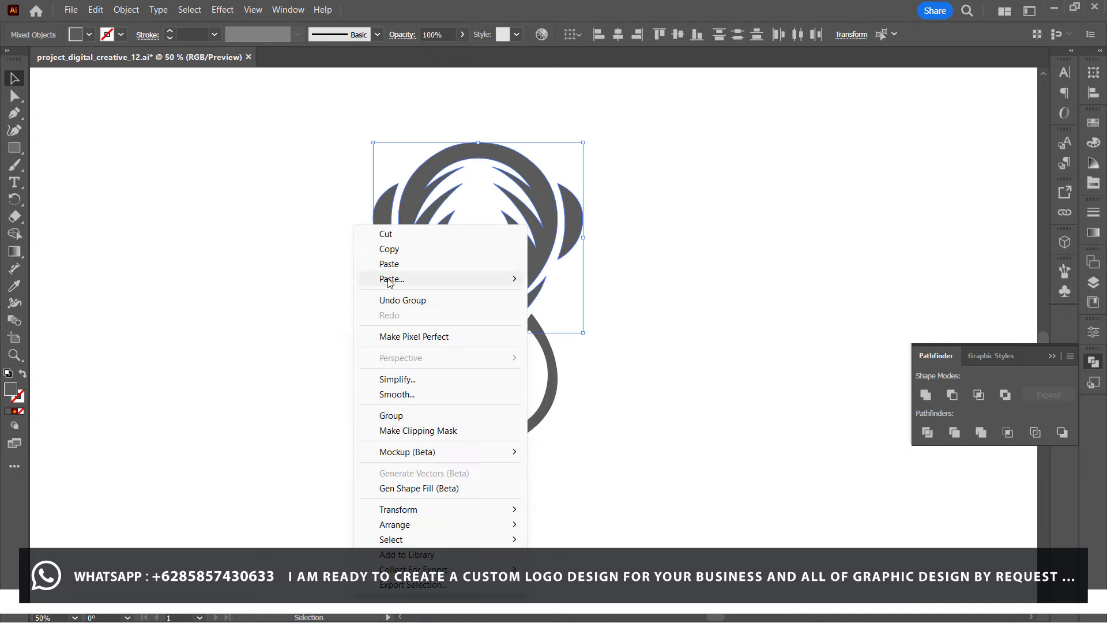
left_click(391, 415)
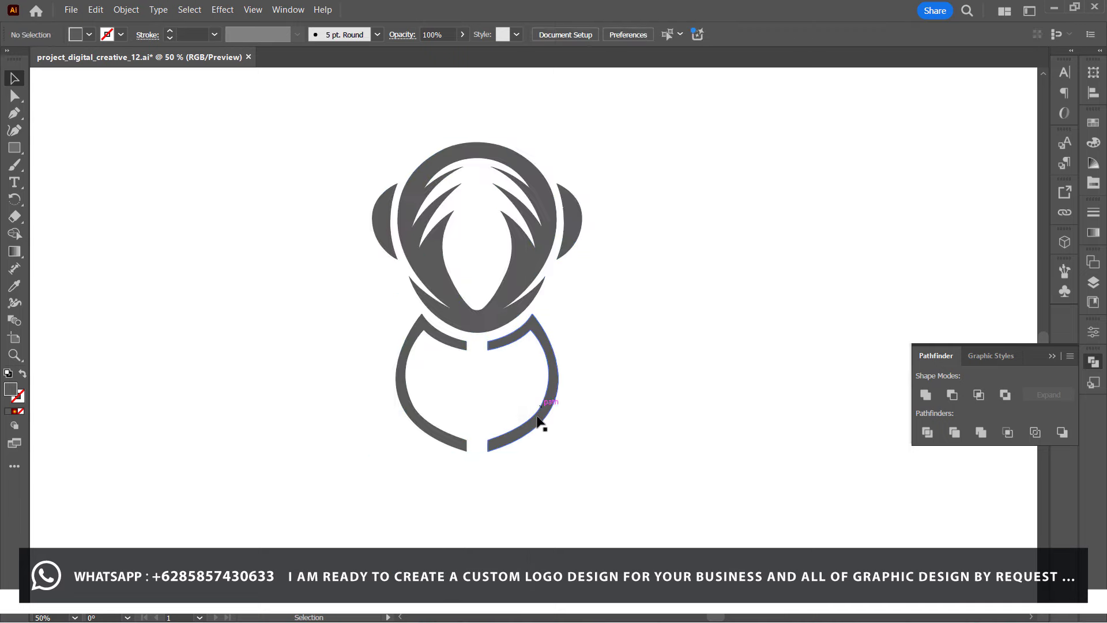
Pen-draw a curved collar shape bridging the top tips of the two body bands.
left_click(538, 421)
key("ctrl+1")
left_click(150, 168)
left_click(14, 113)
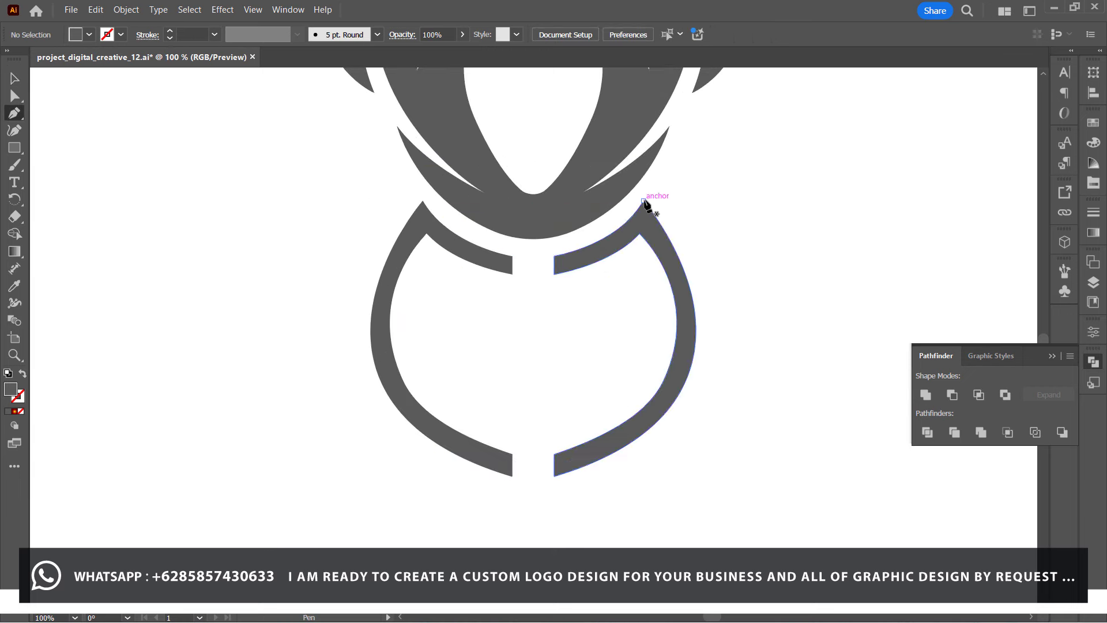
left_click(643, 201)
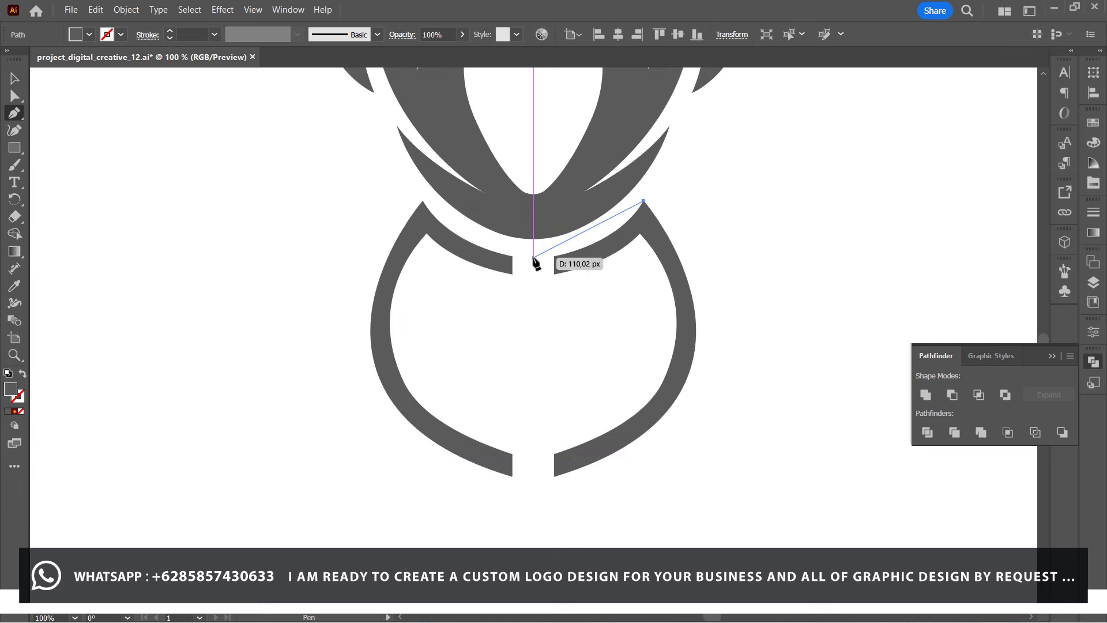
left_click_drag(534, 257, 449, 262)
left_click(456, 256)
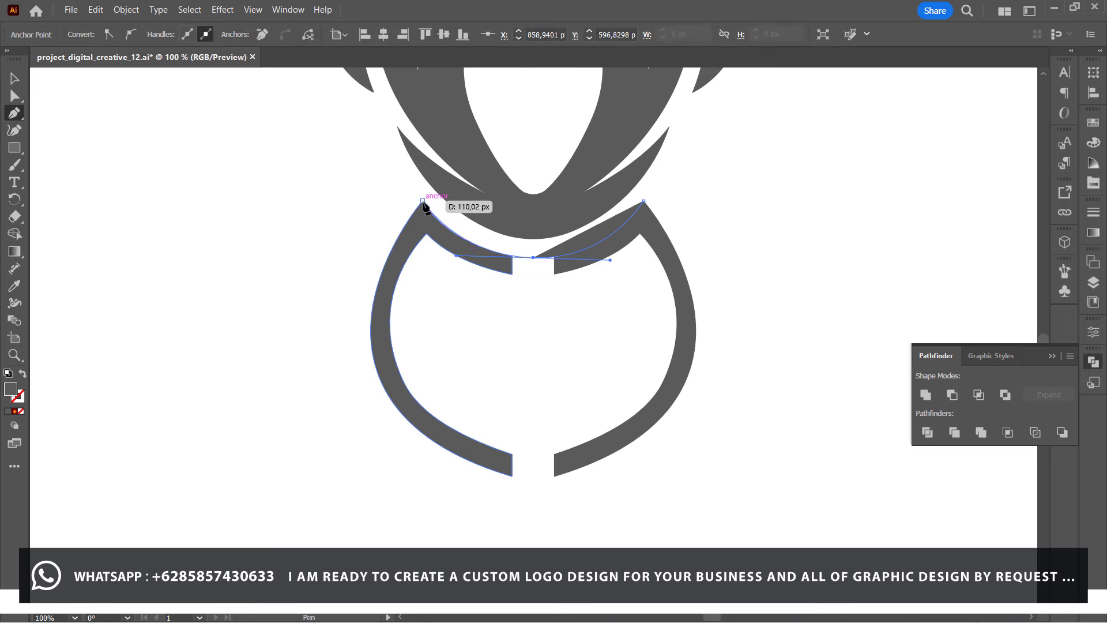
left_click_drag(423, 201, 429, 238)
left_click(427, 234)
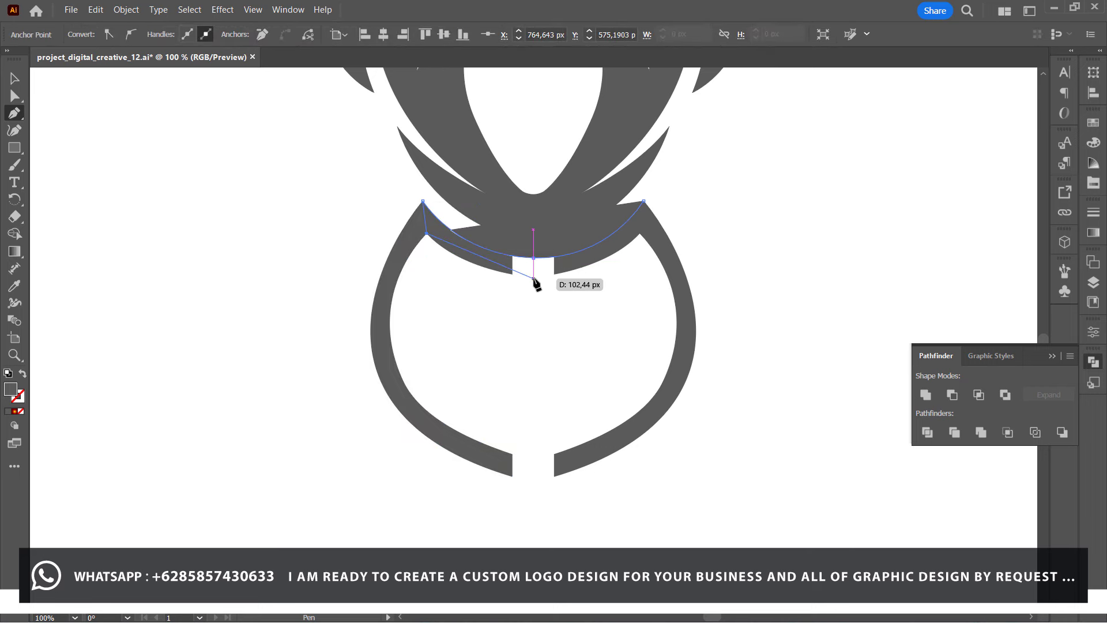
left_click_drag(534, 278, 599, 277)
left_click(640, 234)
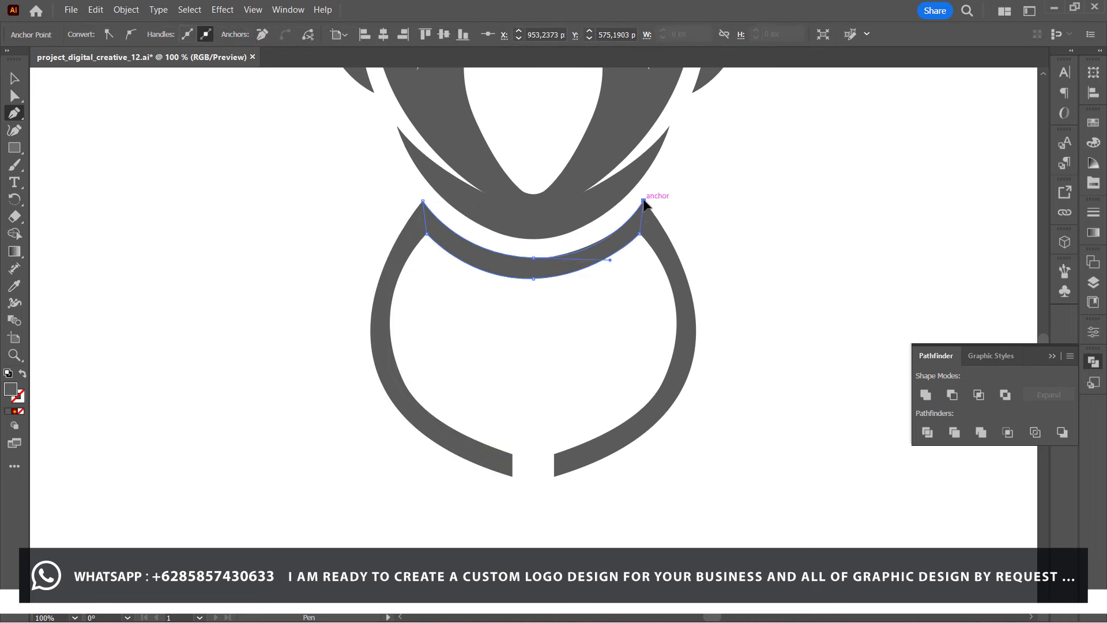
Unite the collar shape with the body bands into one shape.
left_click(16, 79)
left_click(654, 308)
left_click_drag(623, 264, 621, 266)
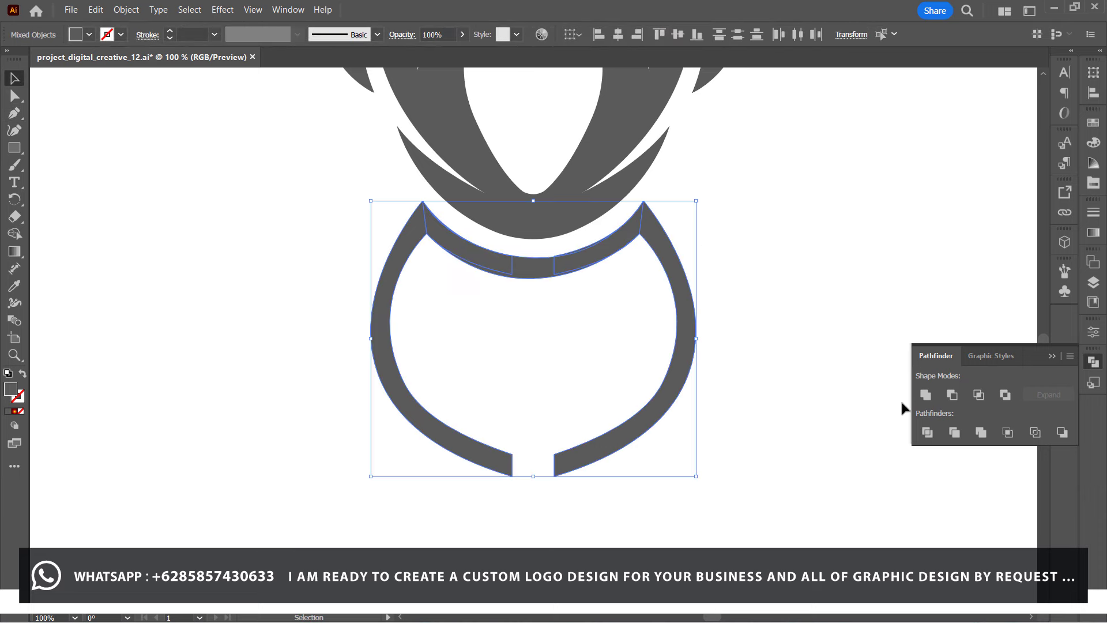
left_click(252, 279)
Draw a semicircle across the collar and subtract it with Minus Front, leaving a small gap.
left_click(413, 201)
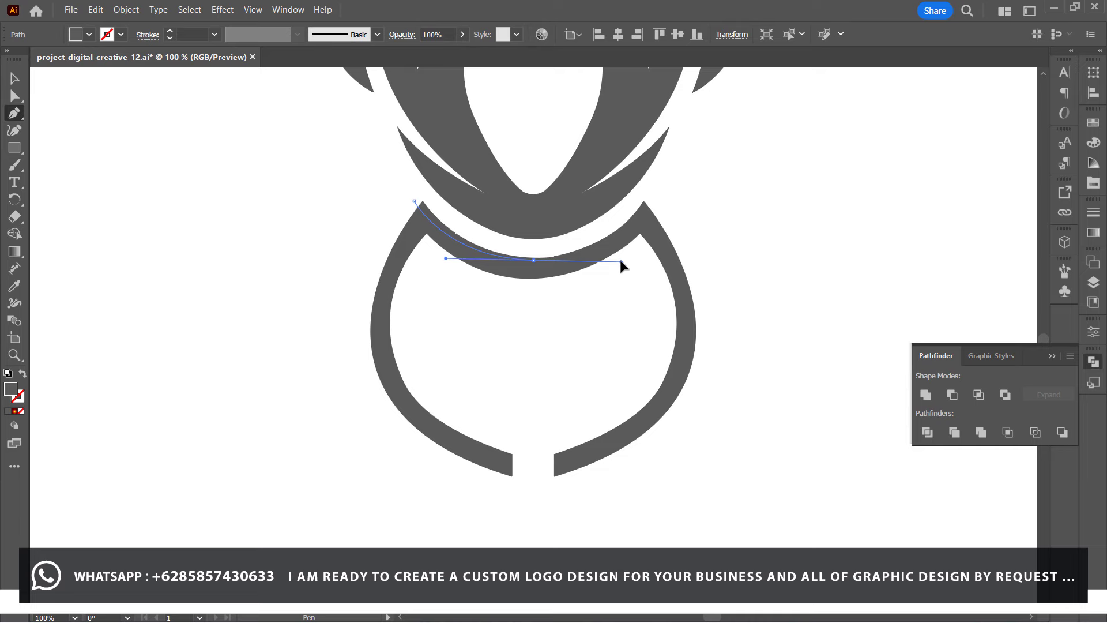
left_click_drag(621, 267, 617, 260)
left_click(658, 194)
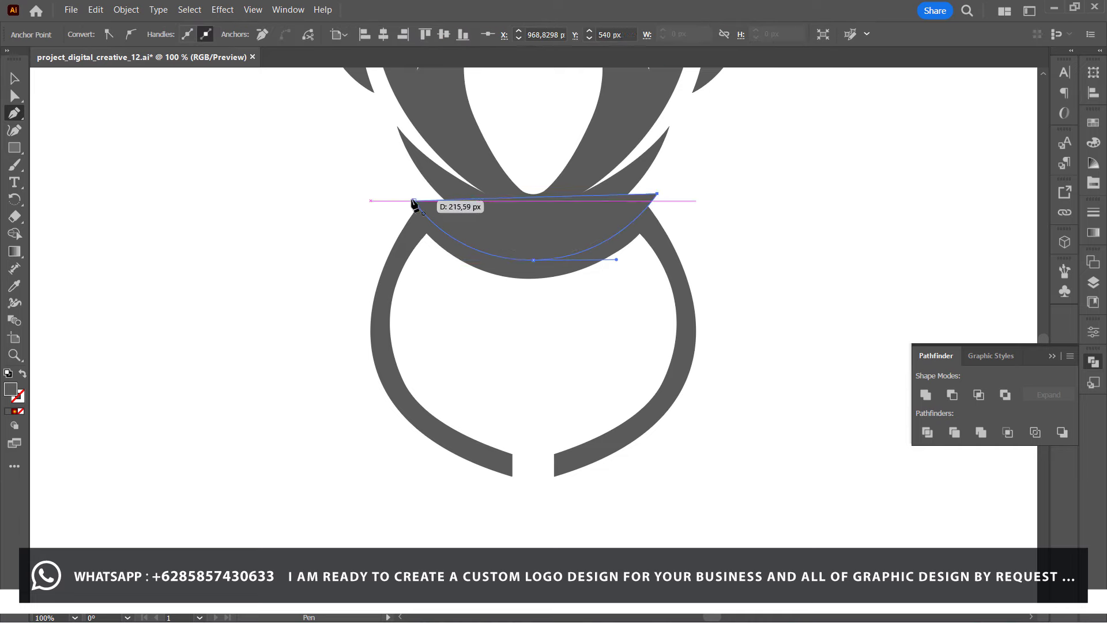
left_click(414, 201)
left_click(14, 79)
left_click(686, 335, "shift")
left_click(952, 395)
Begin a new Pen path at the collar's left inner edge.
left_click(561, 375)
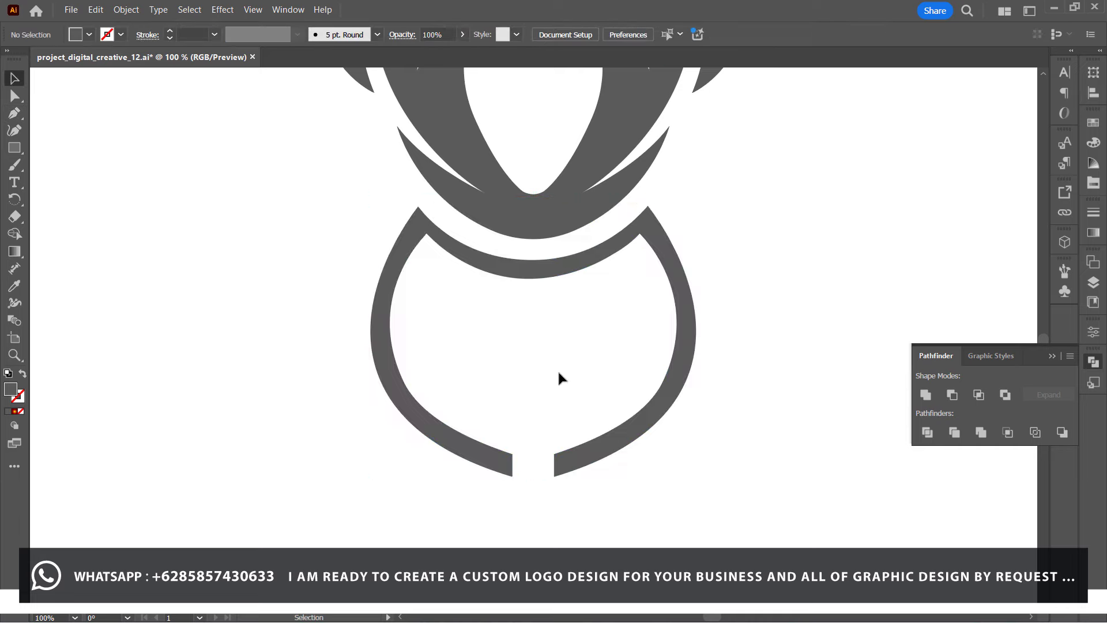
key("p")
left_click(416, 231)
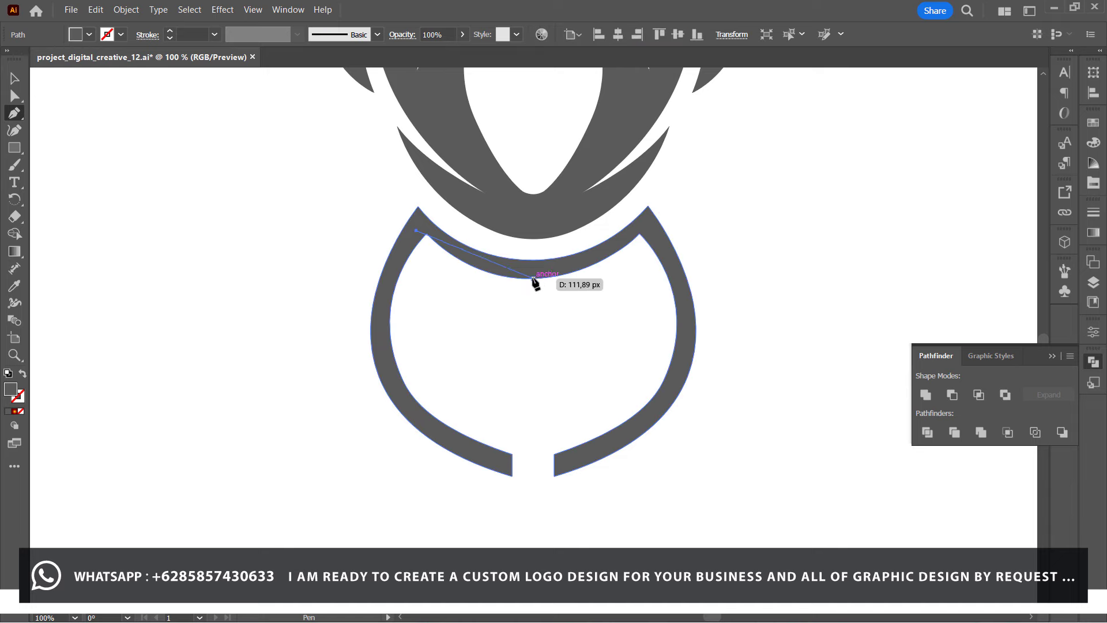
Draw a band along the collar's inner top edge and unite it with the ring.
left_click_drag(533, 278, 621, 276)
mouse_move(652, 231)
left_mouse_down()
mouse_move(627, 232)
mouse_move(634, 226)
left_mouse_up()
left_click(545, 270)
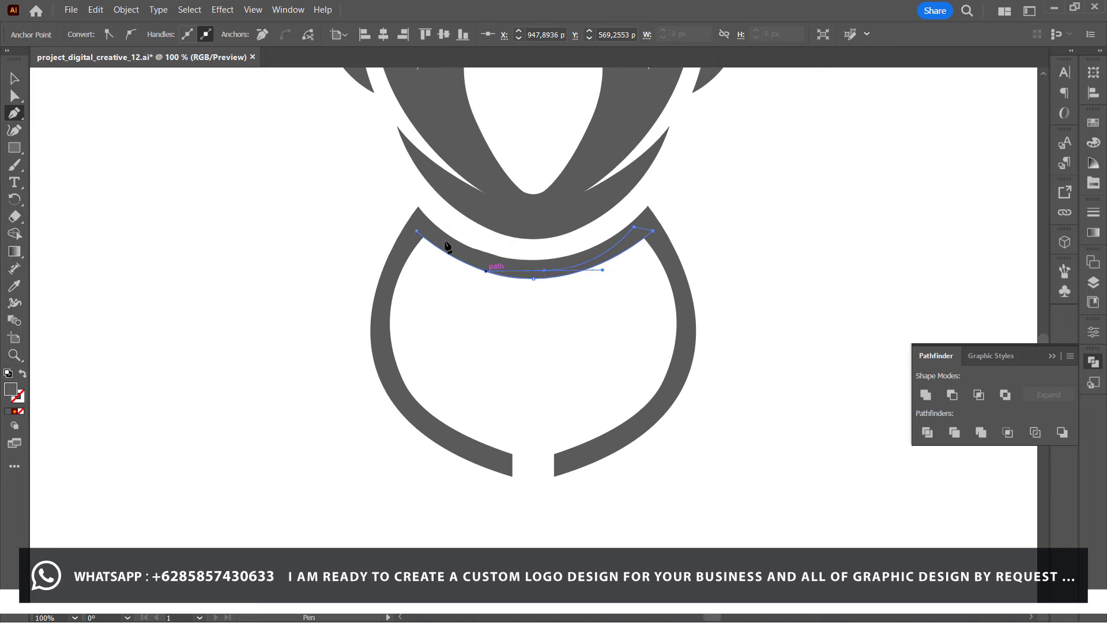
left_click(420, 227)
left_click(15, 78)
left_click_drag(248, 233, 440, 272)
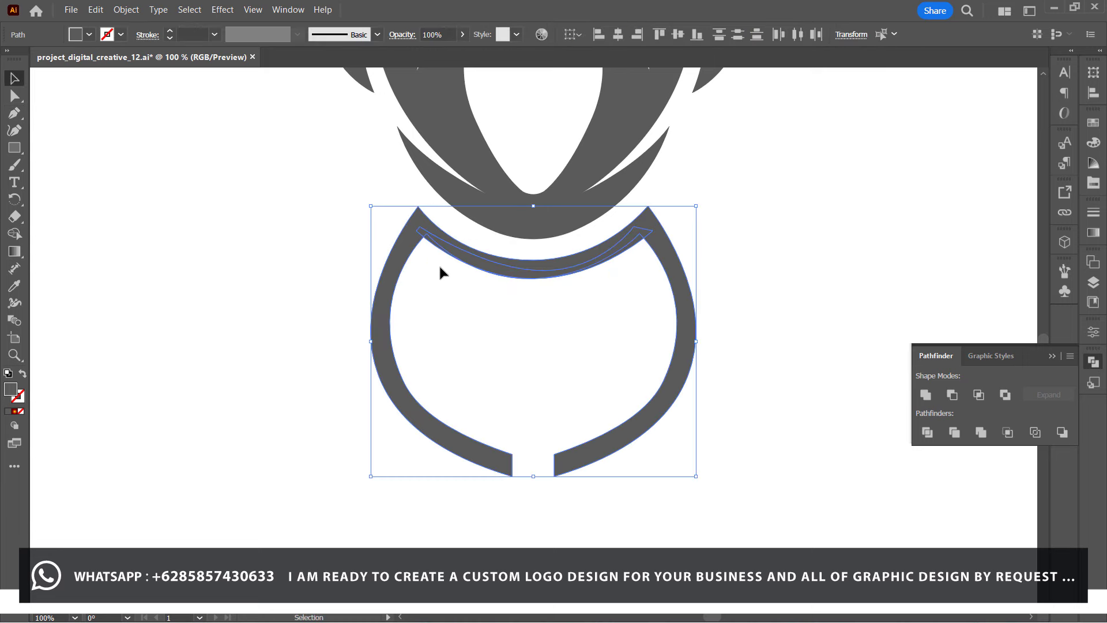
left_click(925, 395)
key("ctrl+shift+a")
Pen-draw a curved band bridging the bottom gap between the two body bands.
key("p")
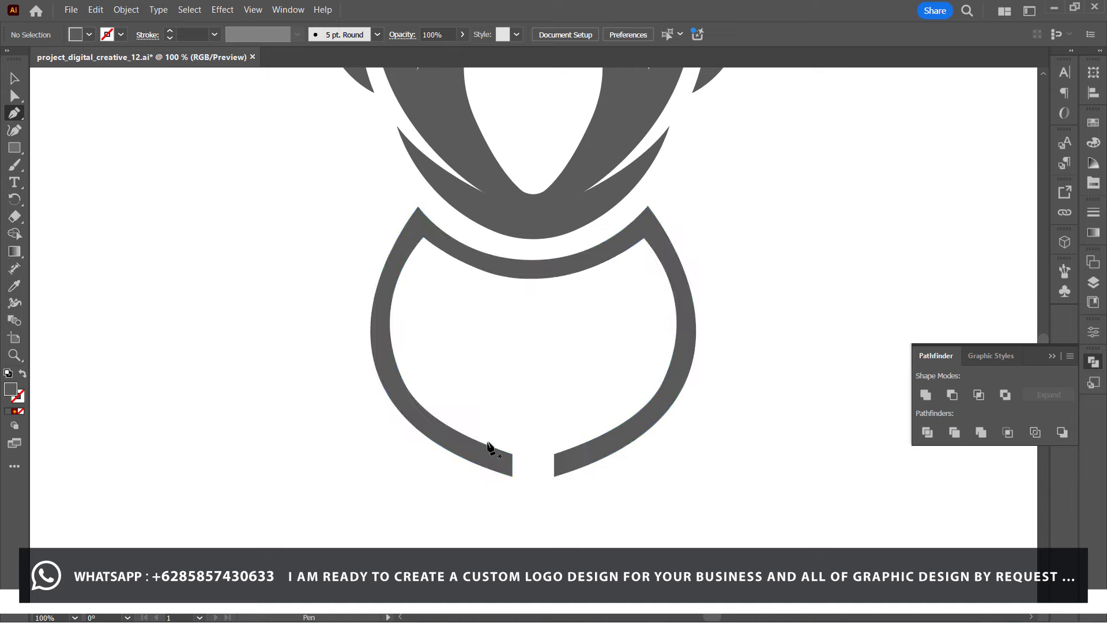
left_click_drag(455, 430, 509, 461)
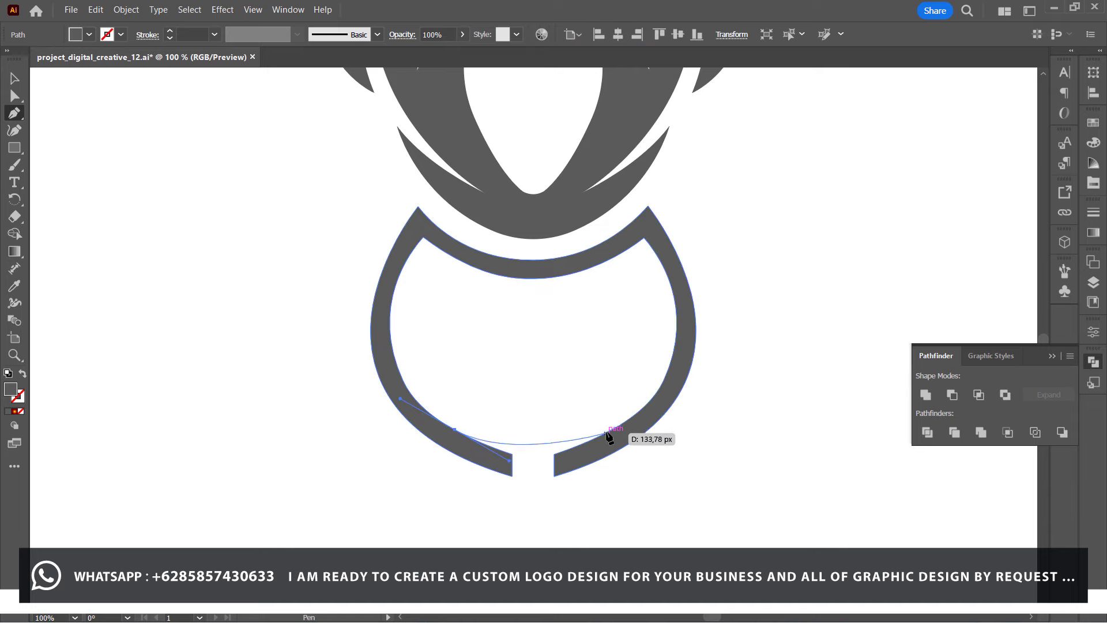
left_click_drag(612, 429, 653, 404)
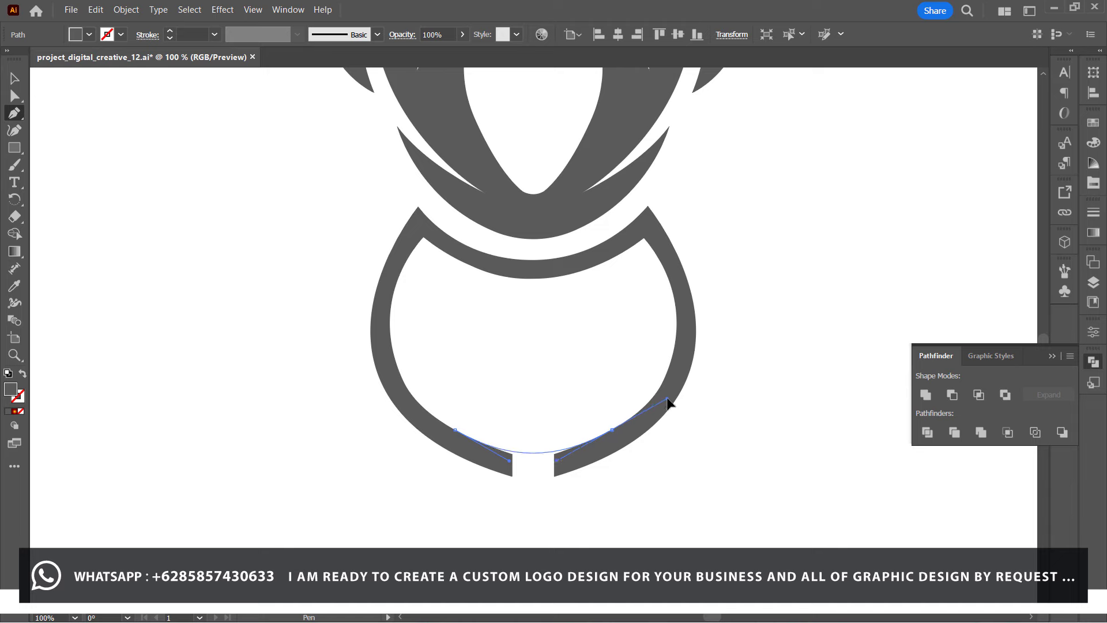
left_click_drag(668, 402, 667, 398)
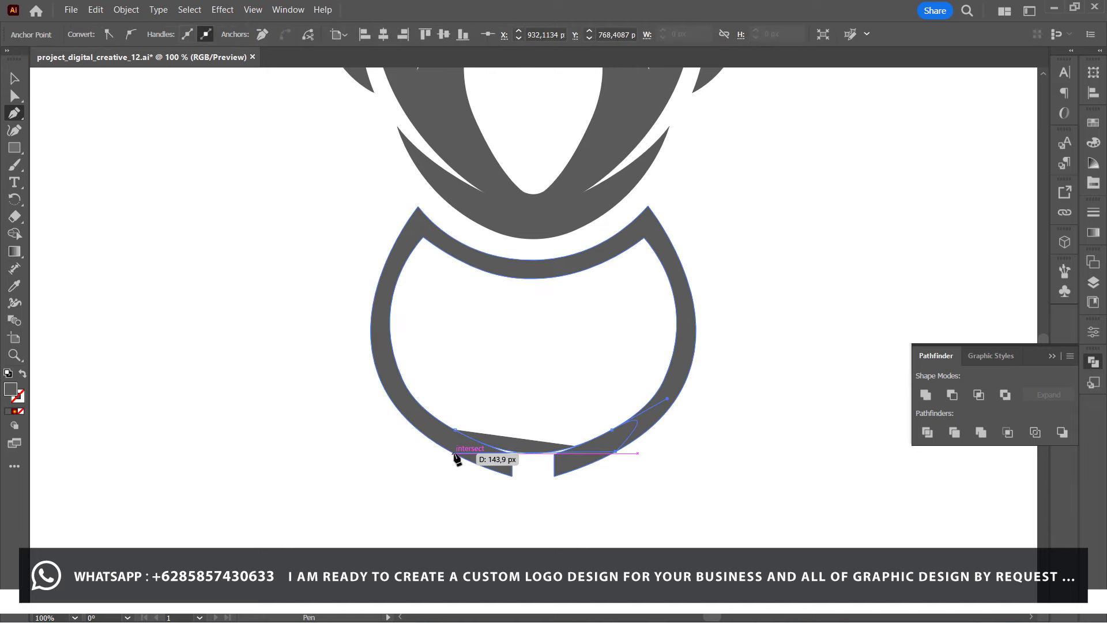
left_click_drag(378, 414, 457, 438)
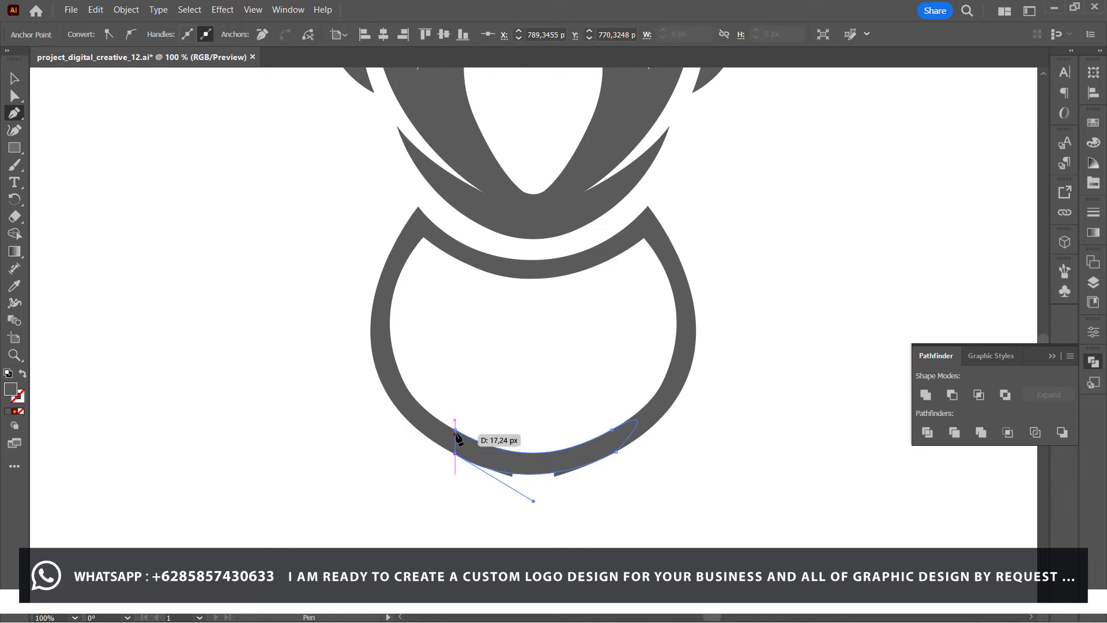
key("v")
left_click(573, 470, "shift")
left_click(727, 491)
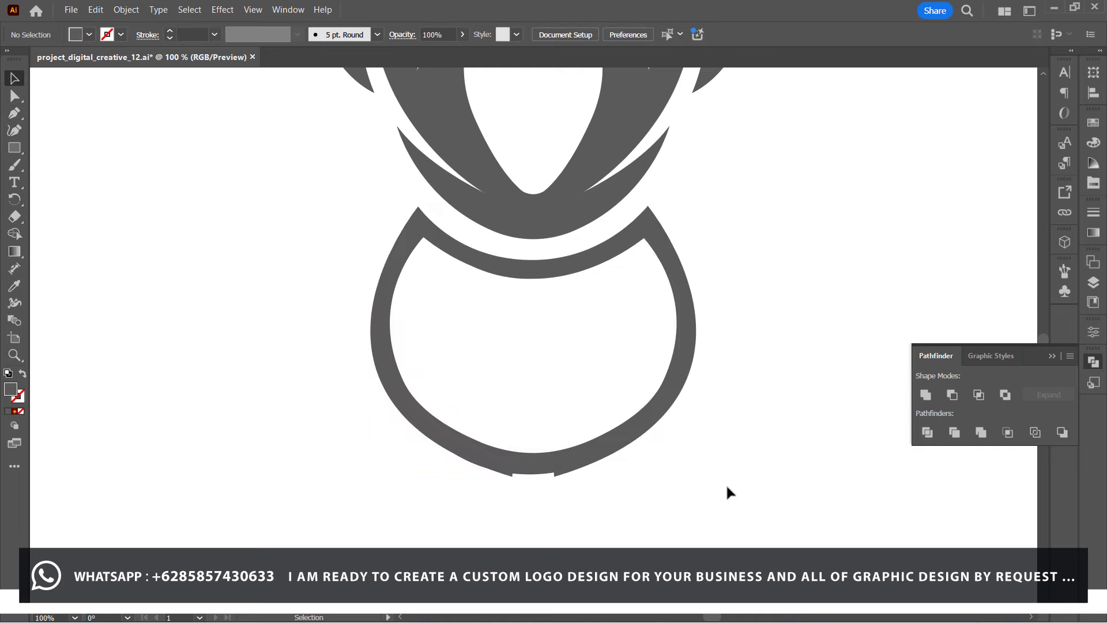
Cut away the ring's jagged bottom with a curved cutting shape and Minus Front.
key("p")
left_click(433, 441)
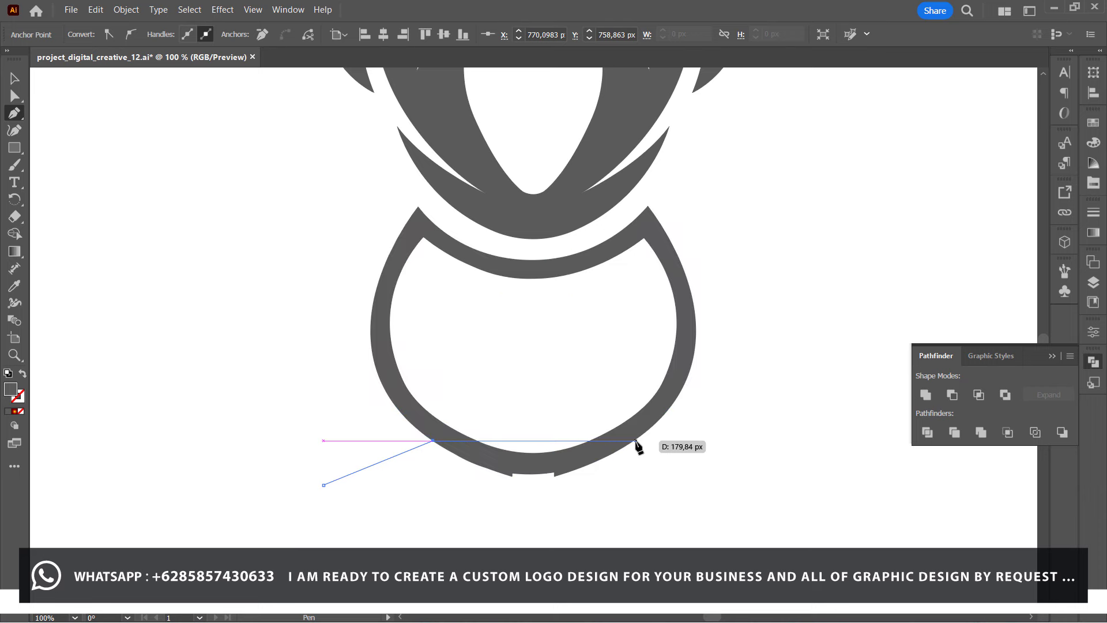
left_click_drag(635, 441, 670, 424)
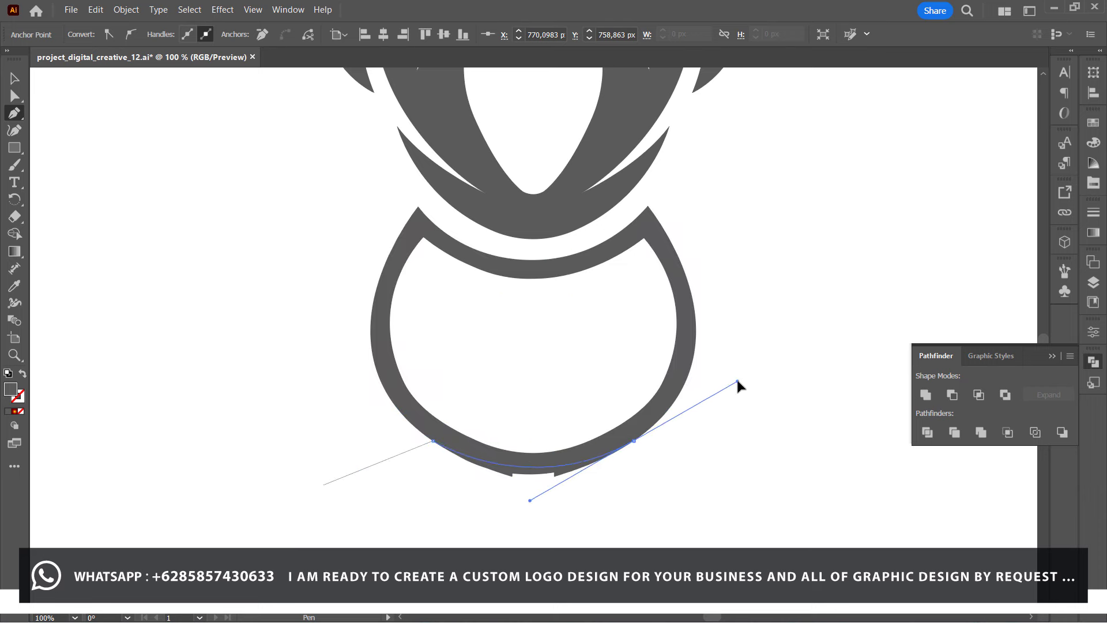
left_click(642, 549)
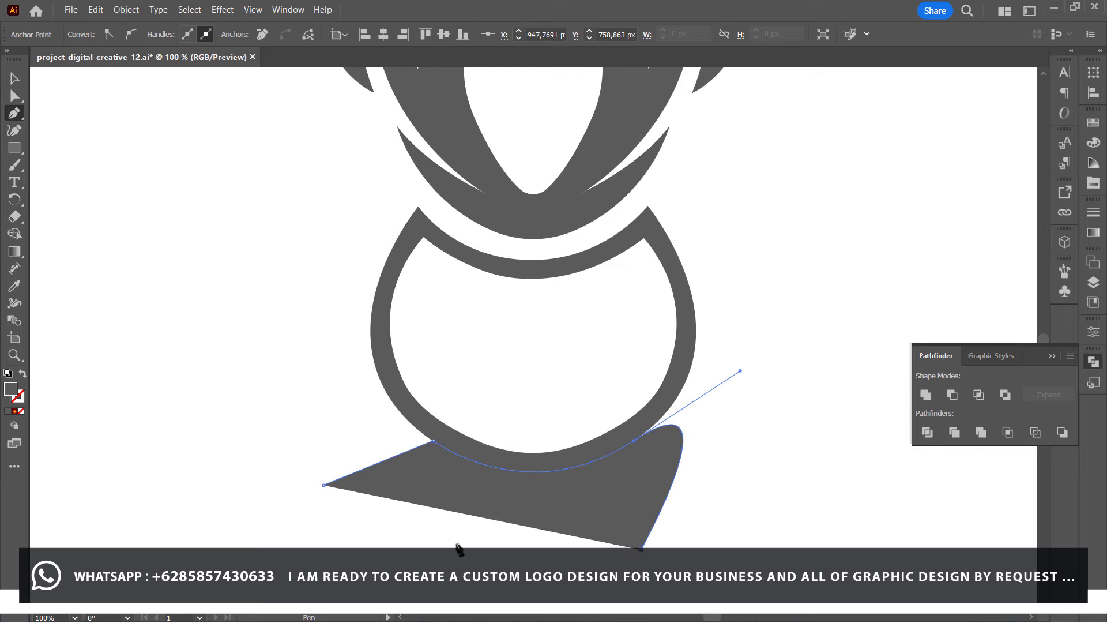
left_click(348, 529)
left_click(12, 77)
left_click(588, 455, "shift")
left_click(952, 394)
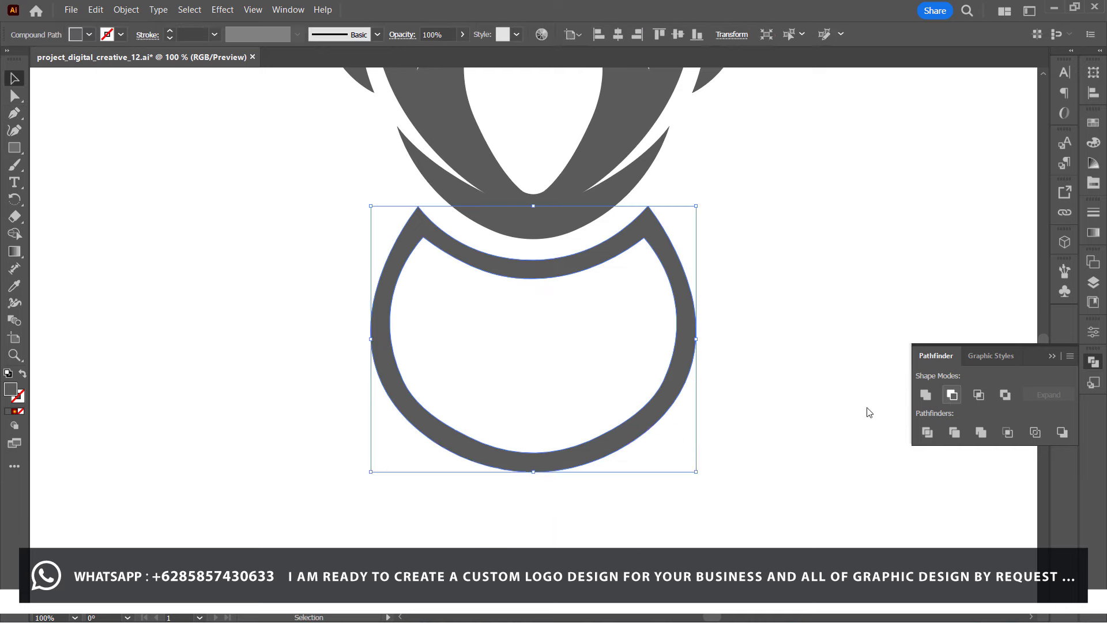
left_click(865, 410)
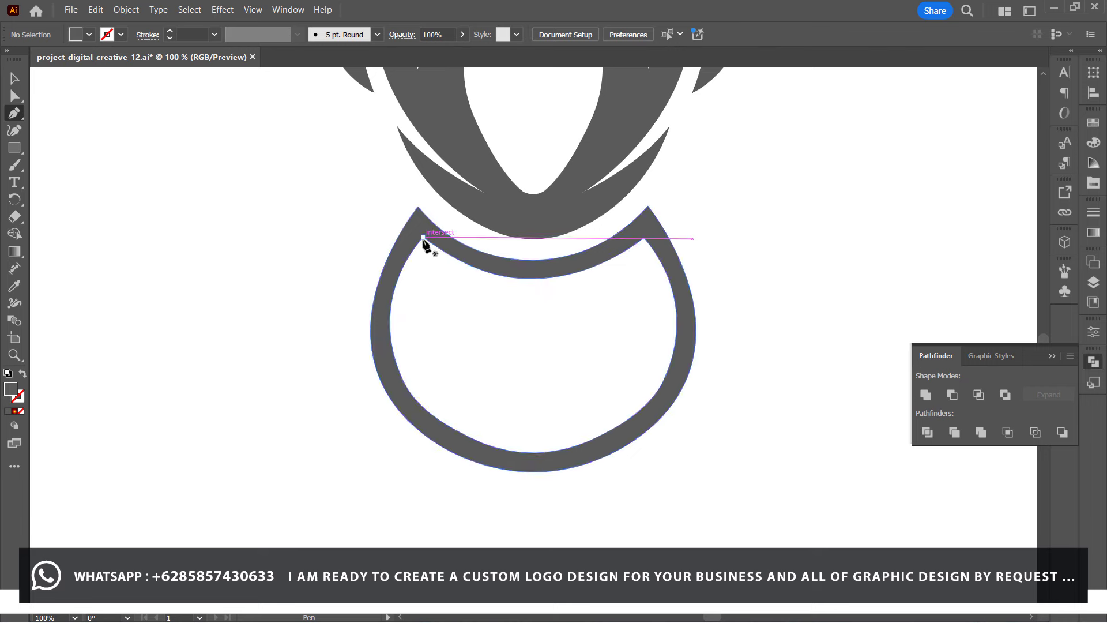
Draw the first two curved, tapering stripe slivers across the upper body with sharp corner tips.
left_click(539, 278)
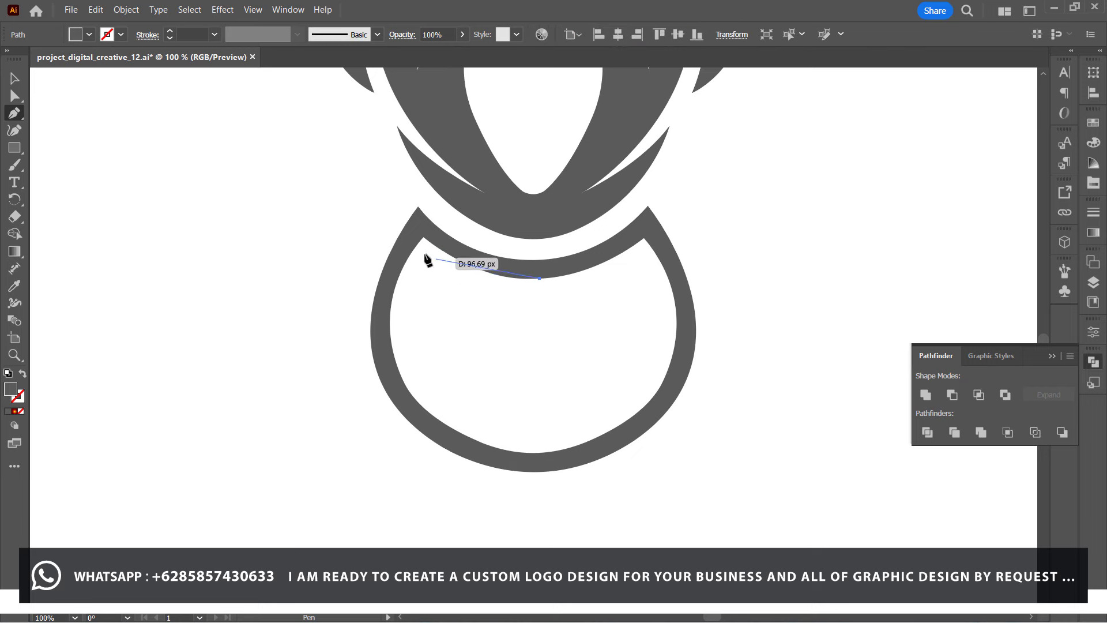
left_click_drag(415, 248, 345, 212)
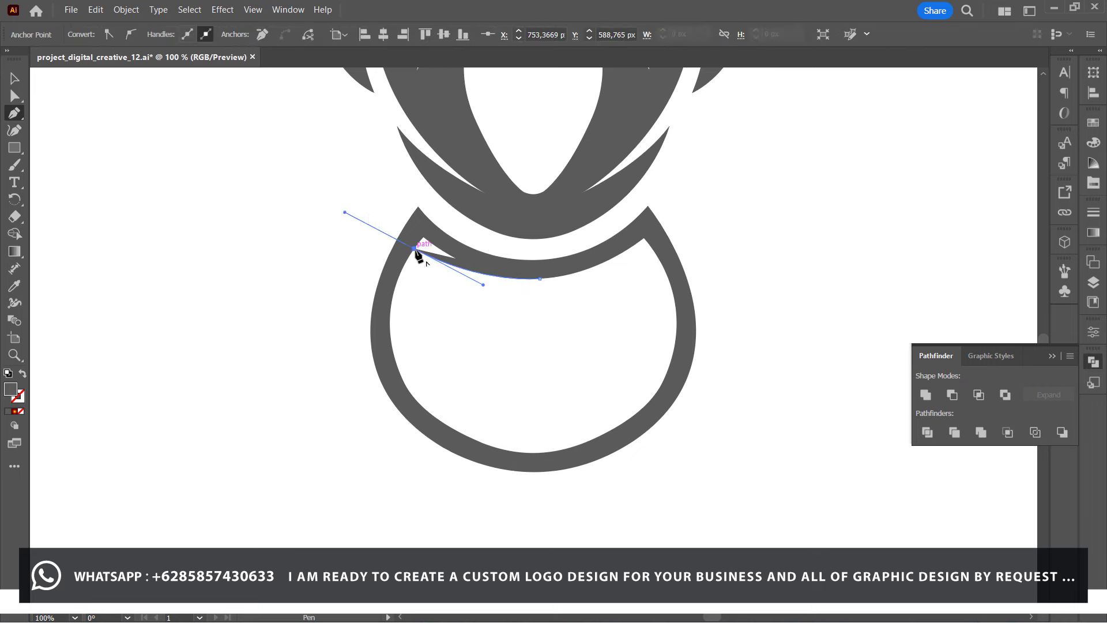
left_click_drag(638, 282, 660, 269)
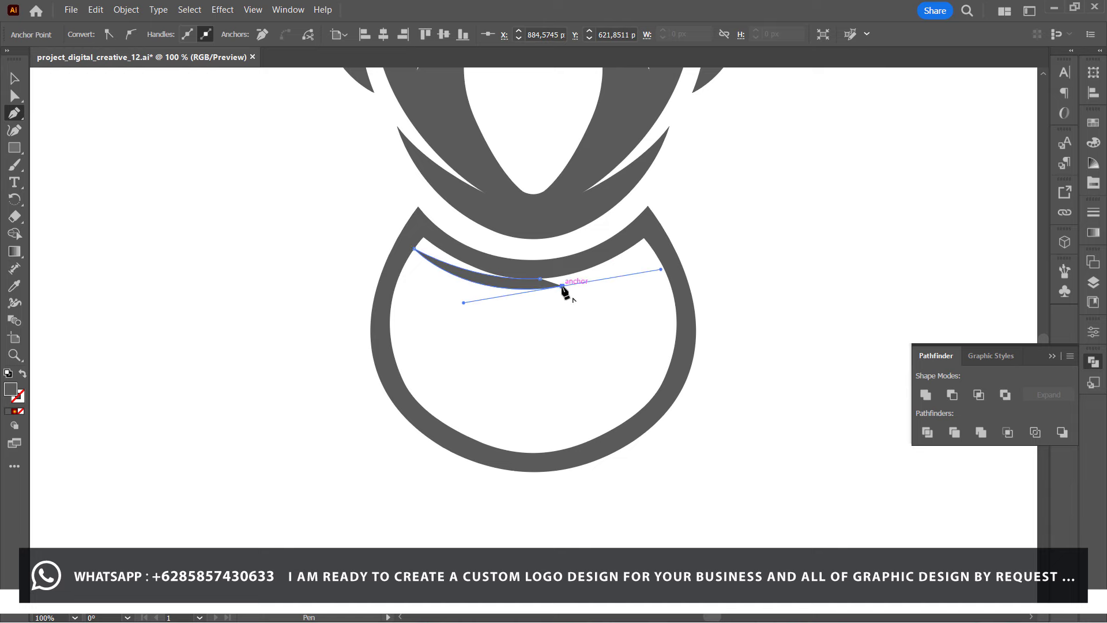
left_click_drag(432, 277, 364, 260)
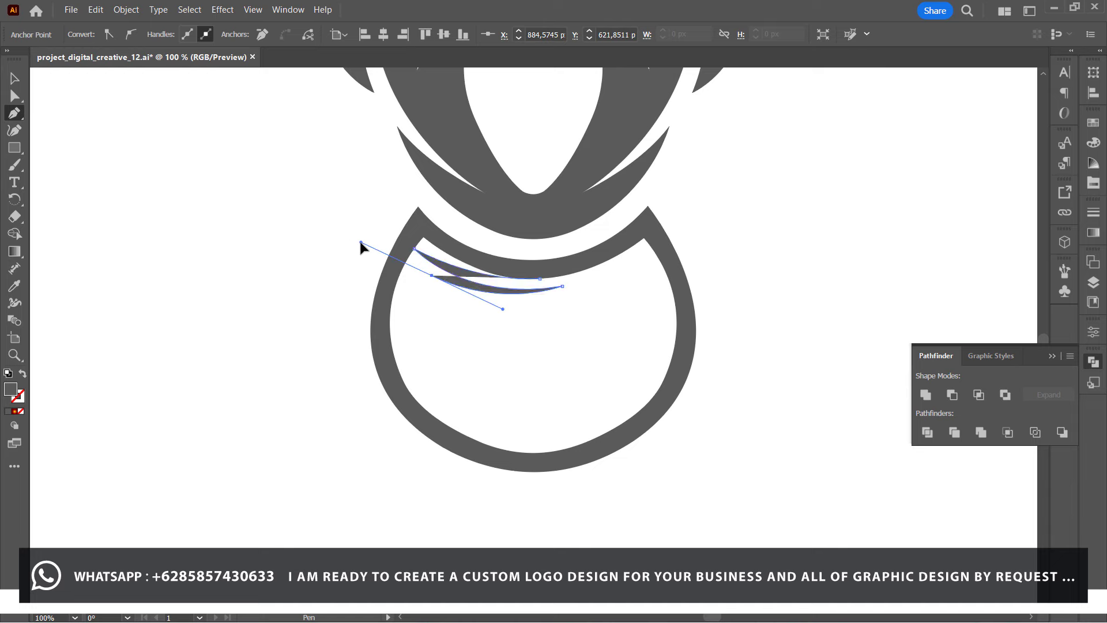
left_click(432, 276)
left_click_drag(628, 282, 753, 237)
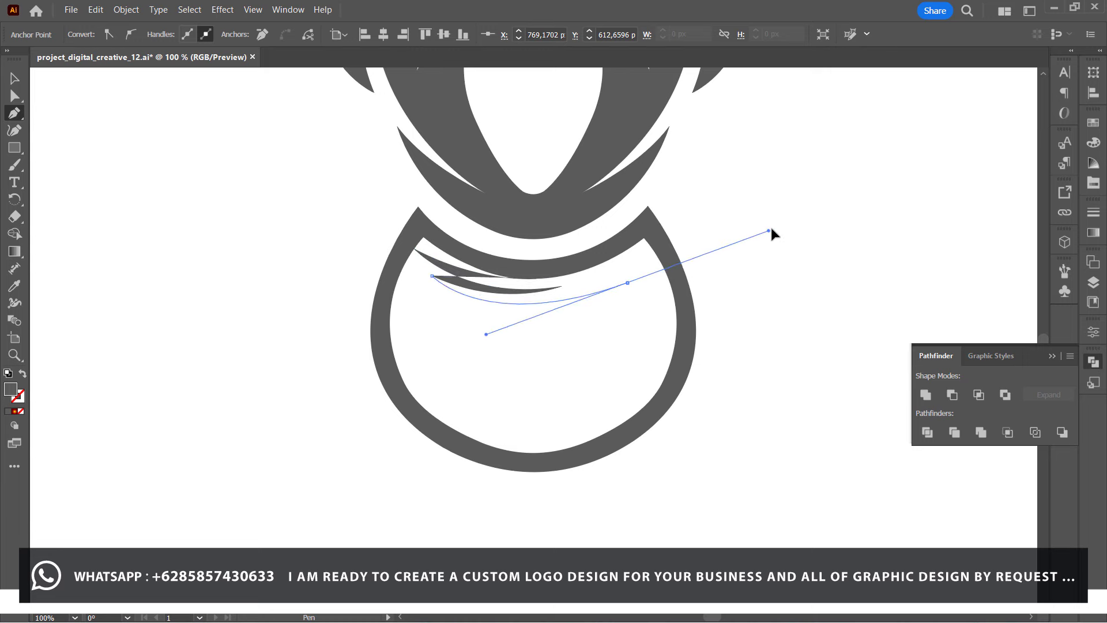
left_click(628, 283)
left_click_drag(417, 301, 280, 258)
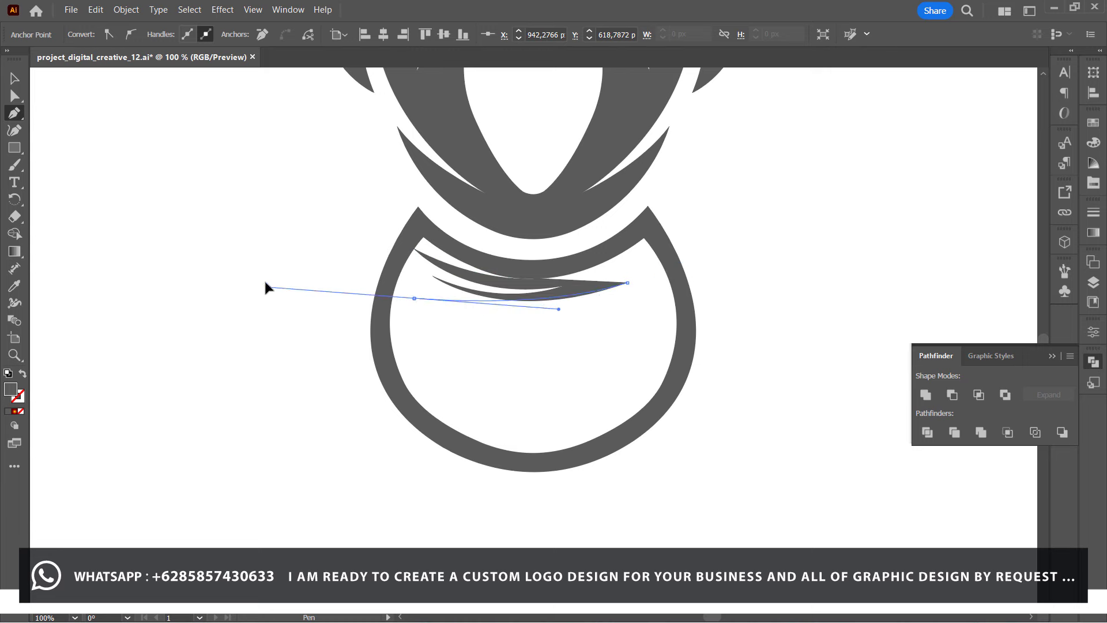
left_click(415, 300)
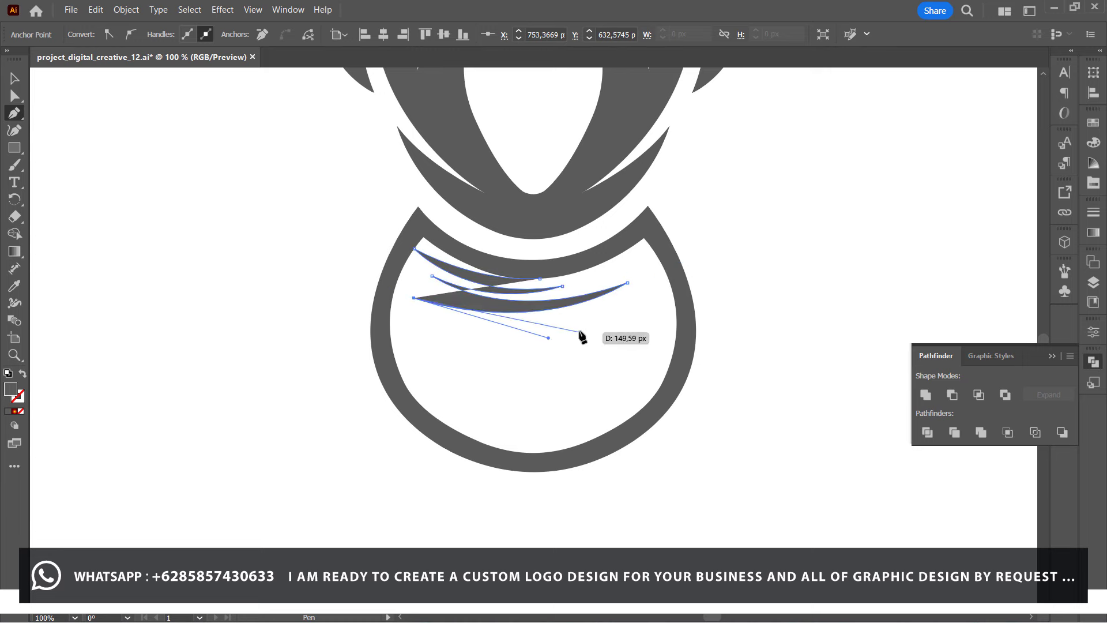
left_click_drag(570, 320, 676, 306)
left_click(571, 320)
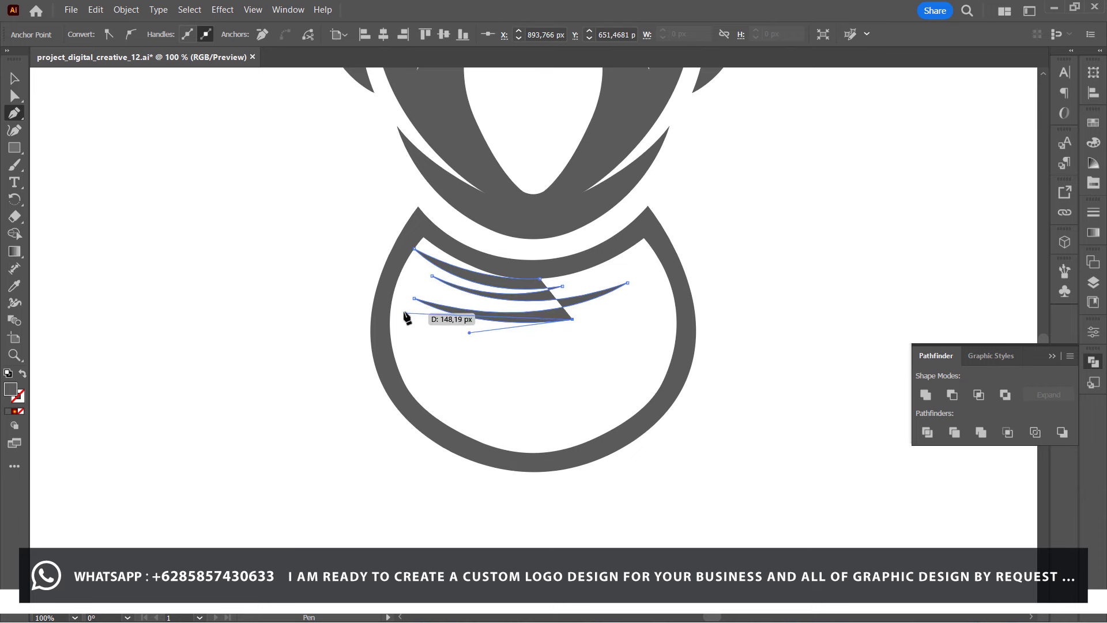
left_click_drag(402, 312, 296, 277)
left_click(402, 312)
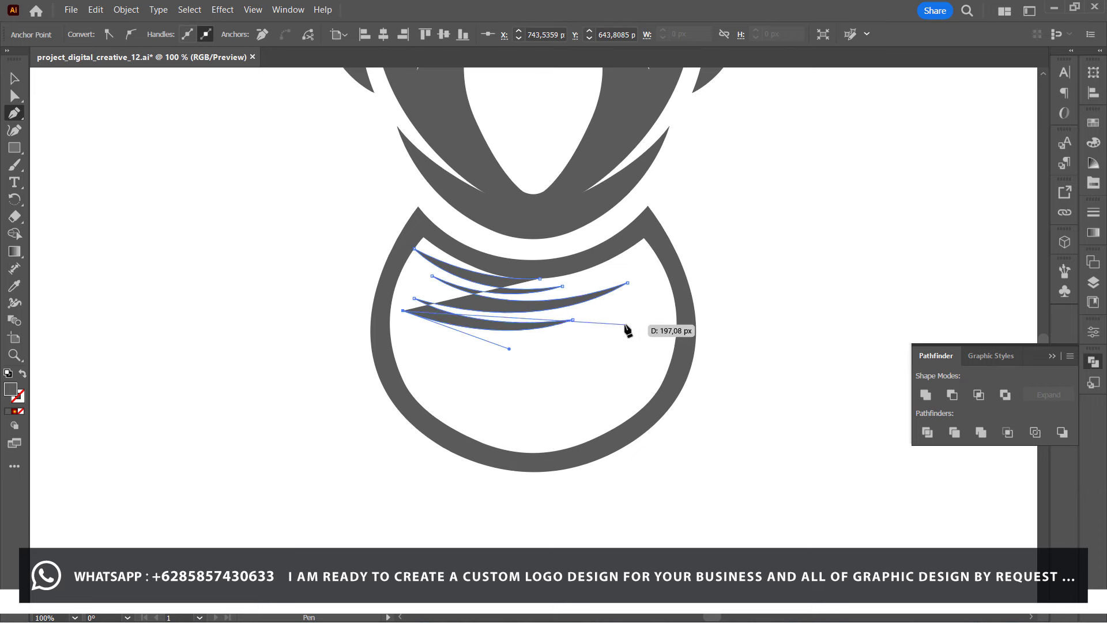
Add the third curved stripe and a lower band, sharpening each tip.
left_click_drag(613, 331, 732, 294)
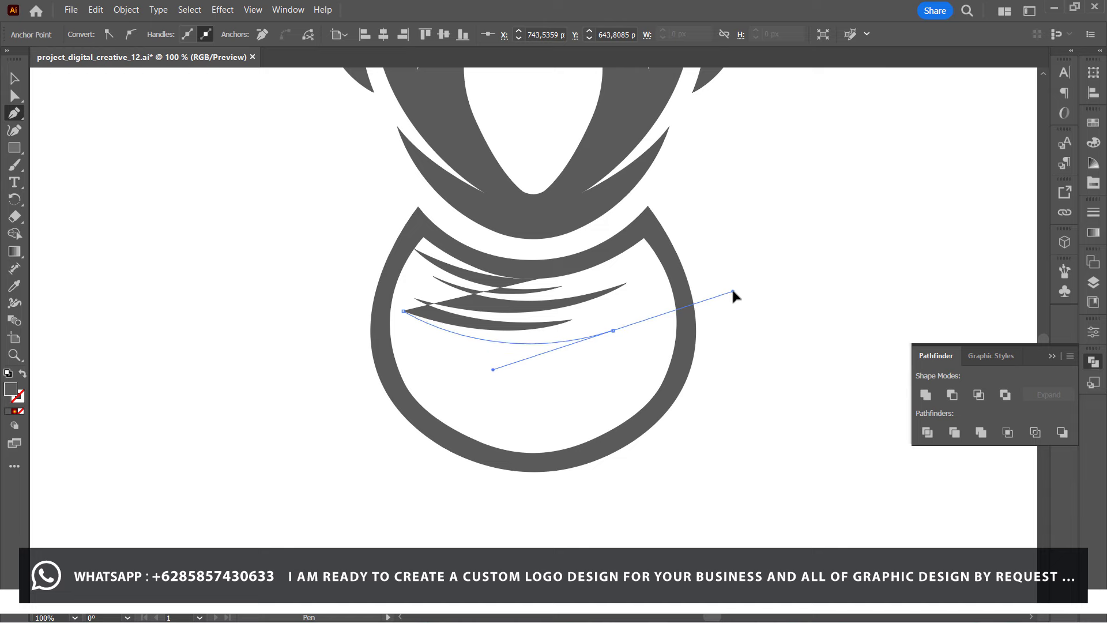
left_click(613, 331)
left_click_drag(405, 335, 287, 294)
left_click(406, 335)
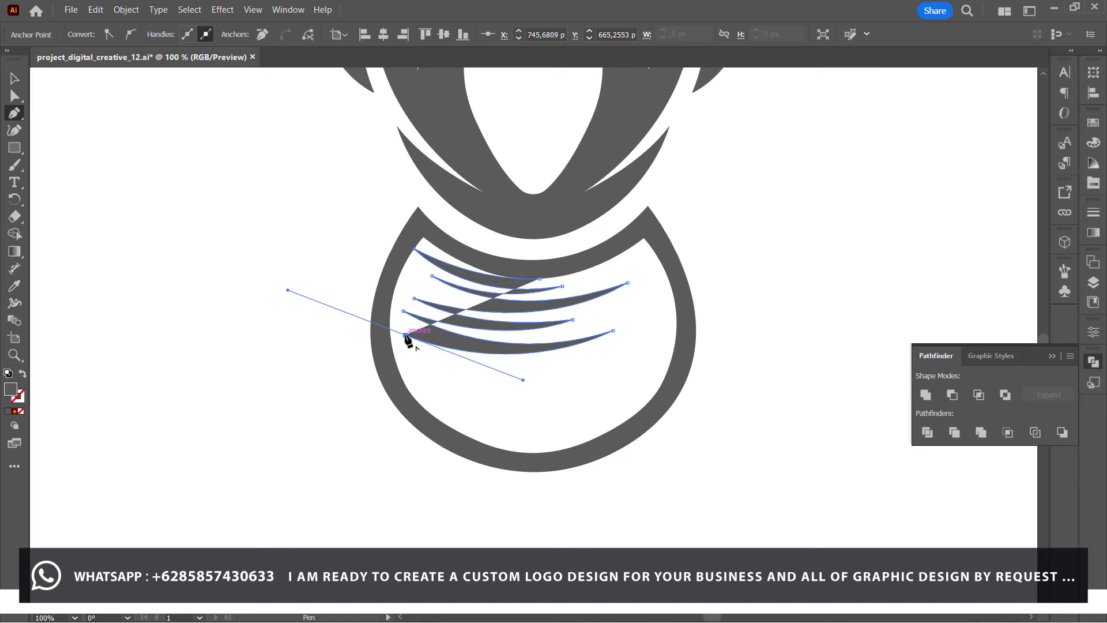
left_click_drag(506, 367, 565, 368)
left_click(506, 367)
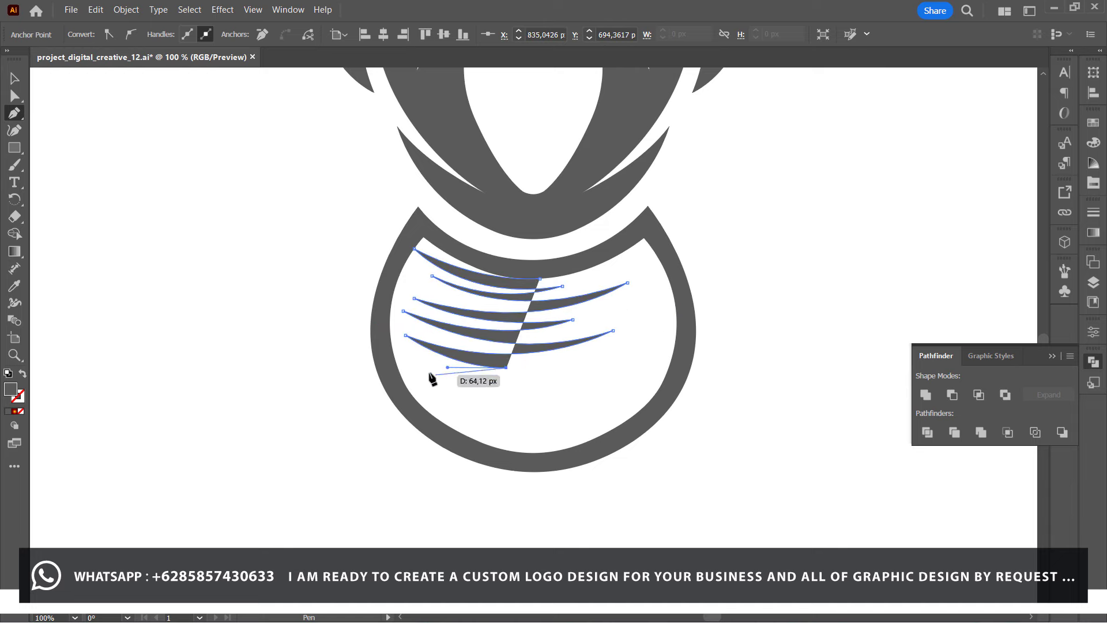
left_click_drag(408, 360, 351, 341)
left_click(408, 360)
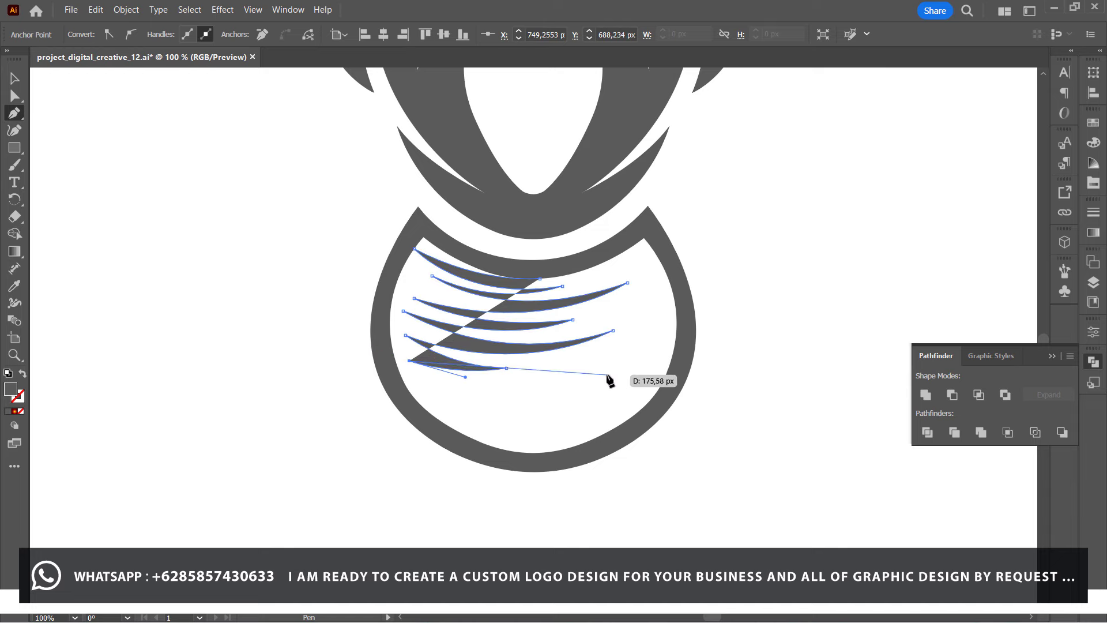
Add two more long curved stripes lower in the body with sharp tips.
left_click_drag(639, 361, 765, 300)
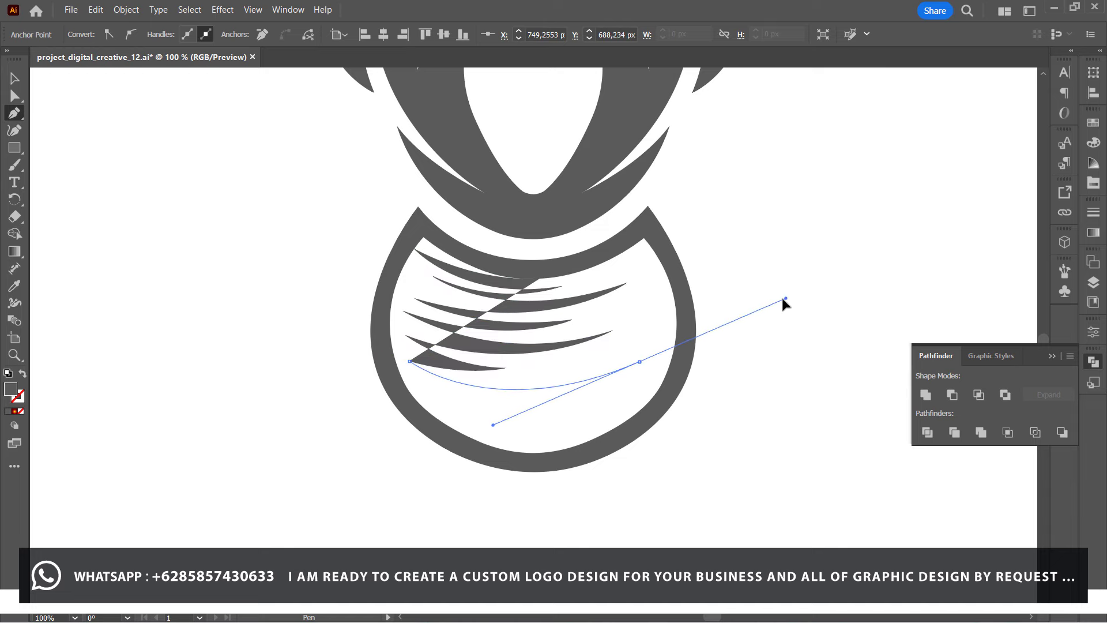
left_click(639, 362)
left_click_drag(427, 387, 321, 346)
left_click(428, 388)
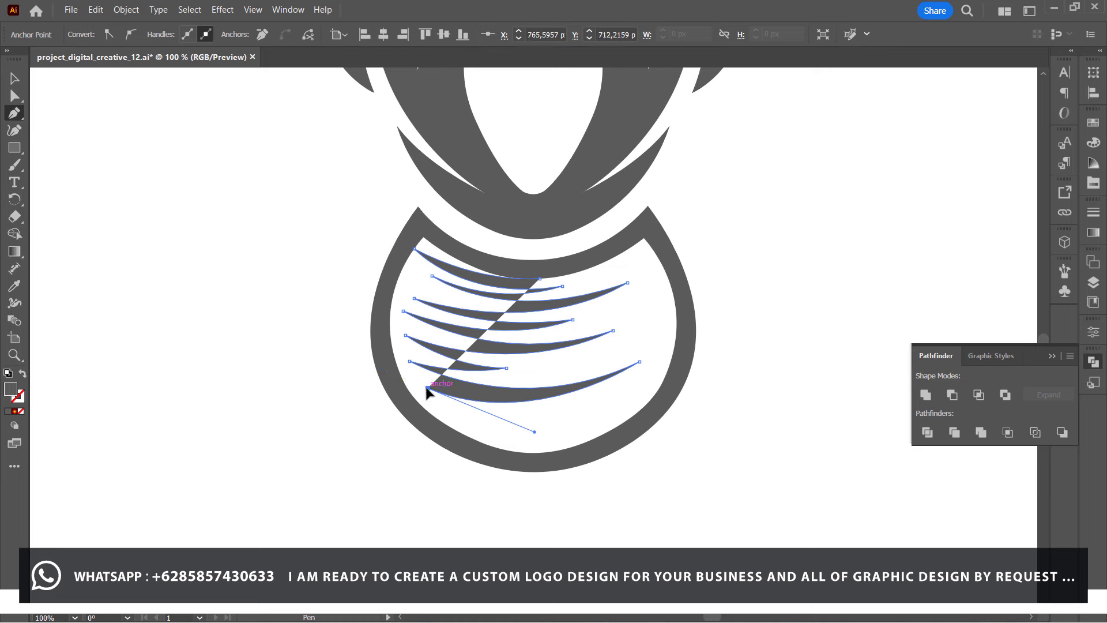
left_click_drag(574, 407, 654, 381)
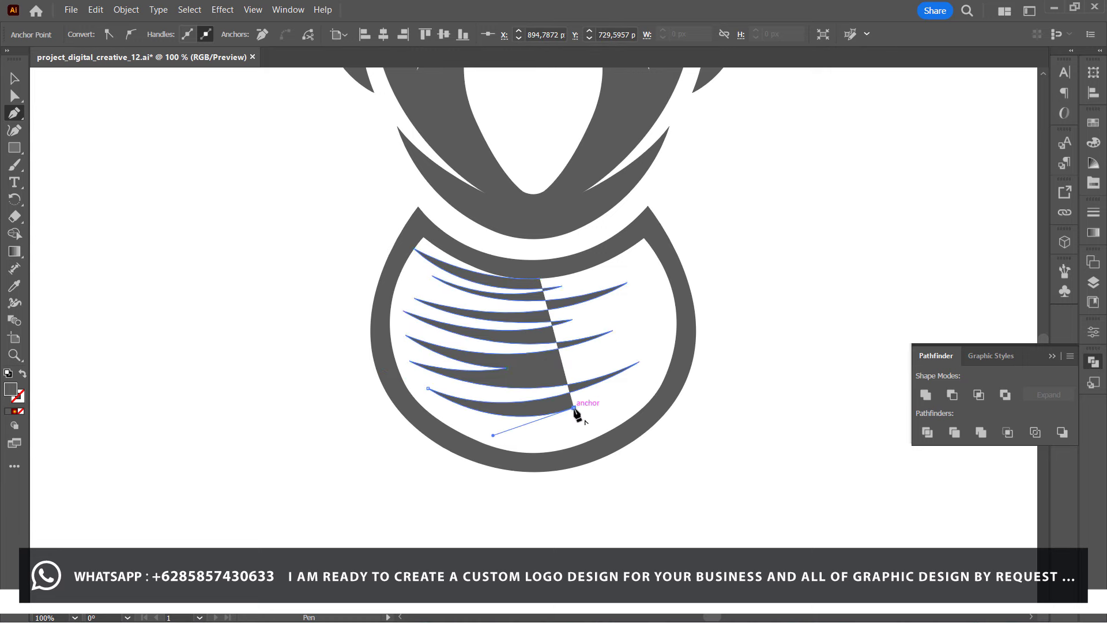
left_click(574, 407)
left_click_drag(428, 411, 349, 377)
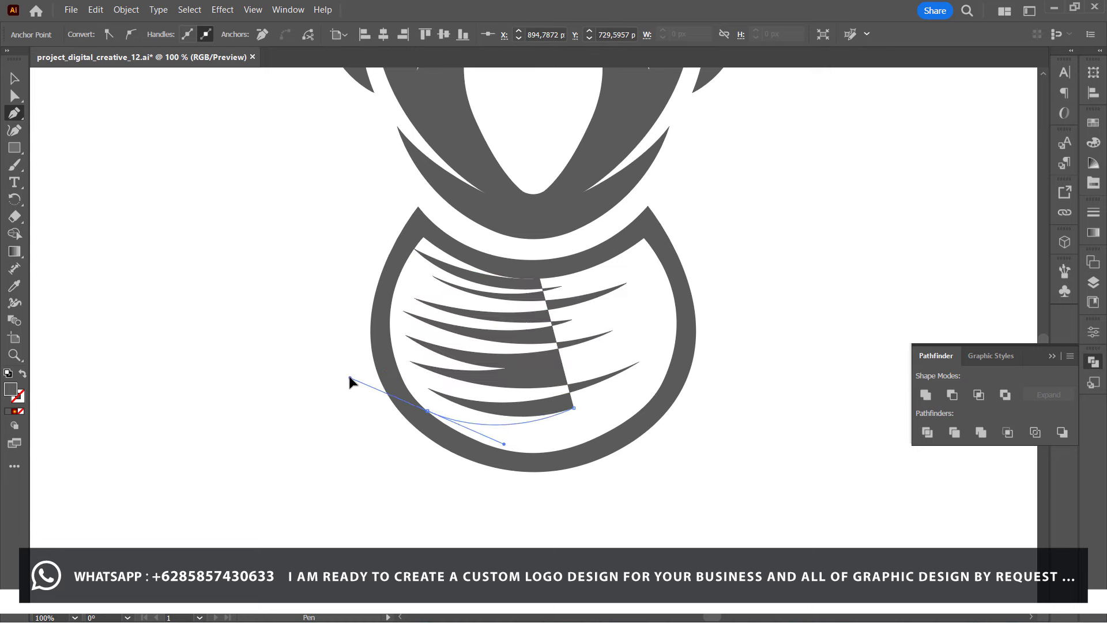
left_click(427, 411)
Shape the bottom stripe and trace the inner left edge up to the top to finish the stripes.
mouse_move(564, 439)
left_mouse_down()
mouse_move(624, 427)
mouse_move(568, 450)
left_mouse_up()
left_click_drag(473, 449, 480, 456)
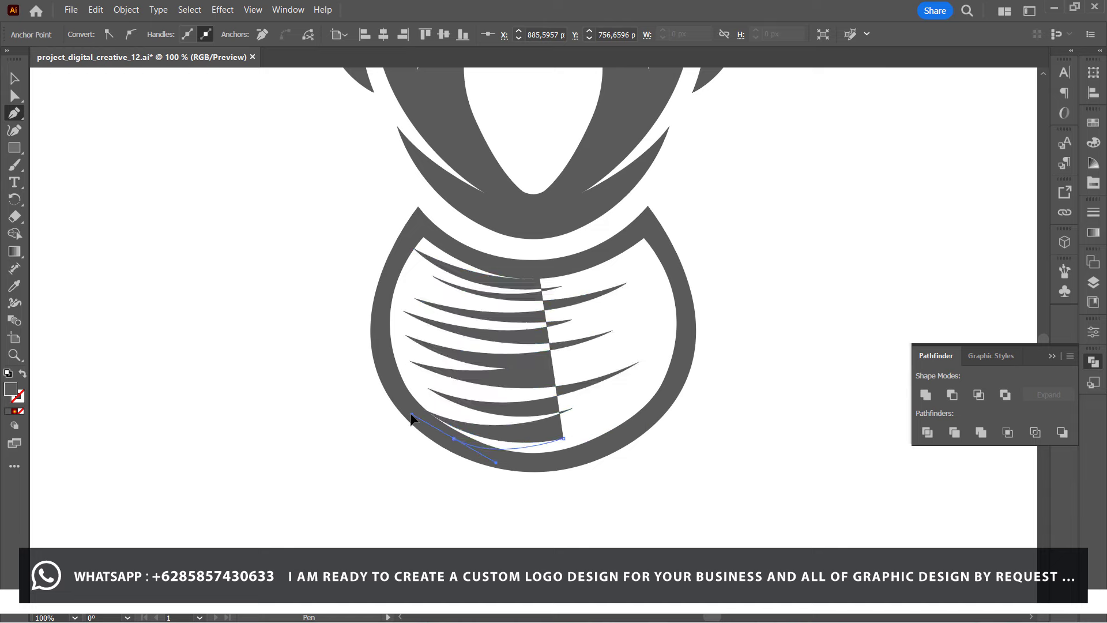
left_click_drag(385, 364, 380, 348)
left_click(390, 270)
left_click(415, 228)
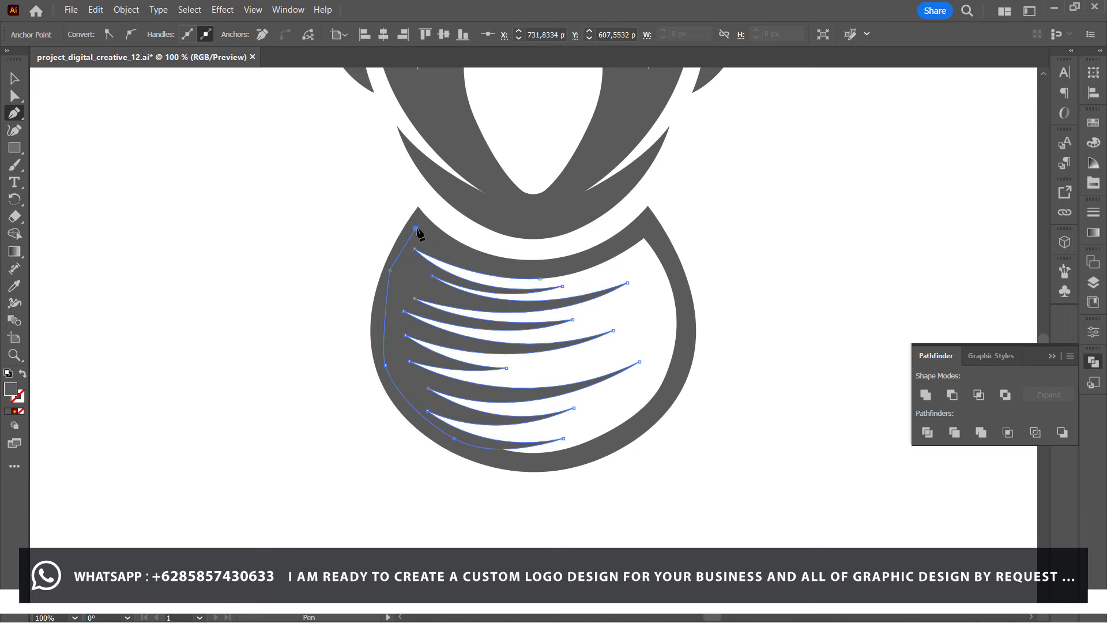
key("v")
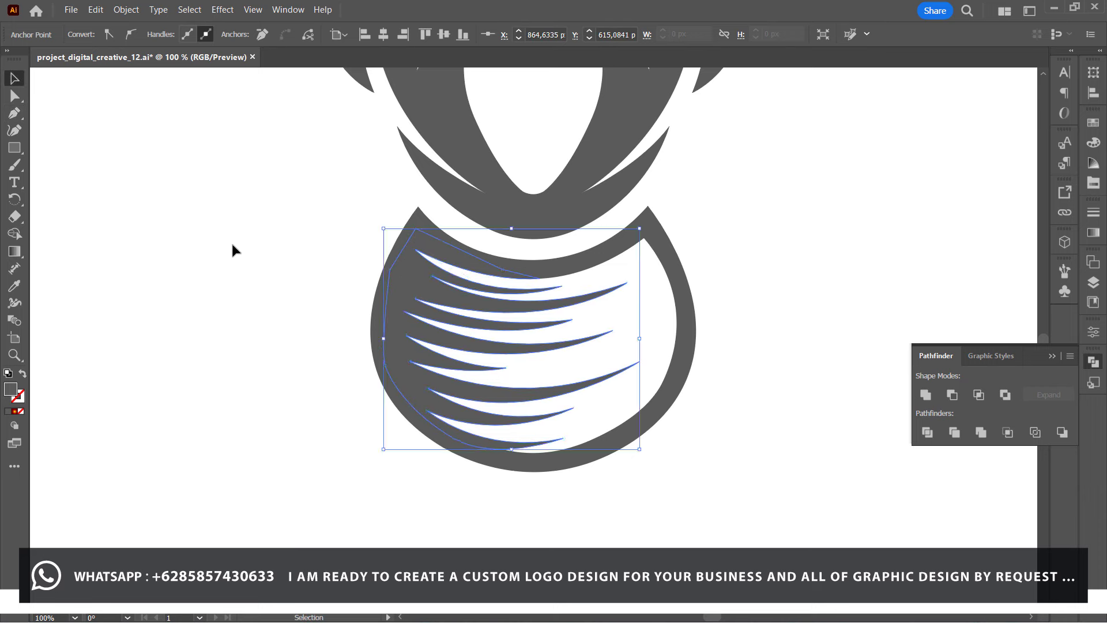
left_click(247, 263)
Zoom in on the head and draw a hatch shape across the forehead and down the left side.
key("ctrl+minus")
key("ctrl+minus")
key("ctrl+plus")
scroll(308, 221, "up", 2)
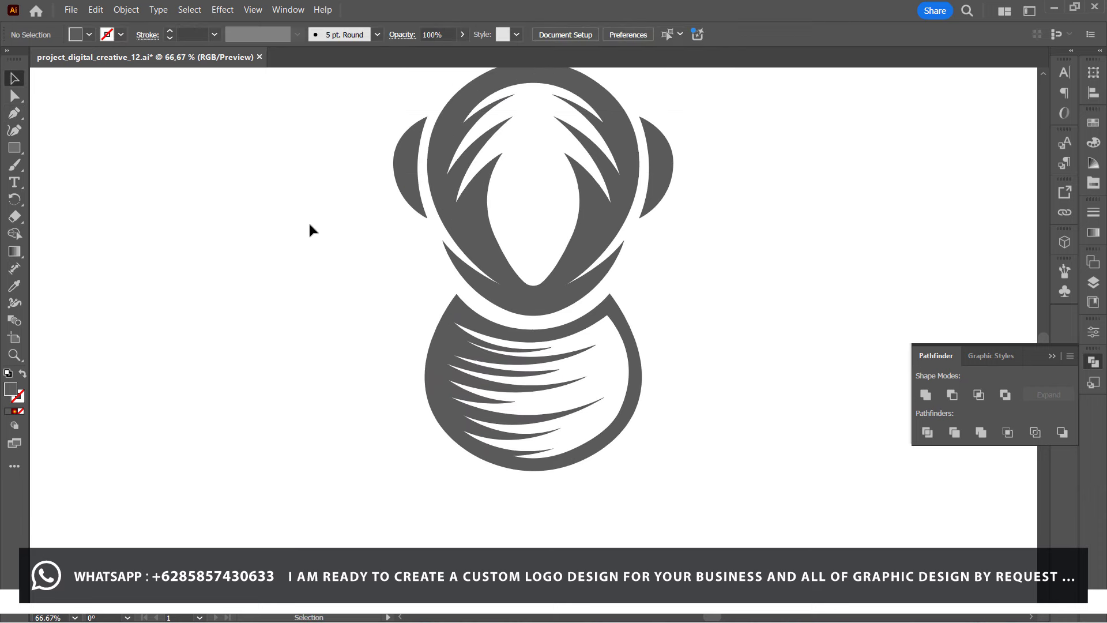
scroll(308, 220, "up", 1)
key("ctrl+plus")
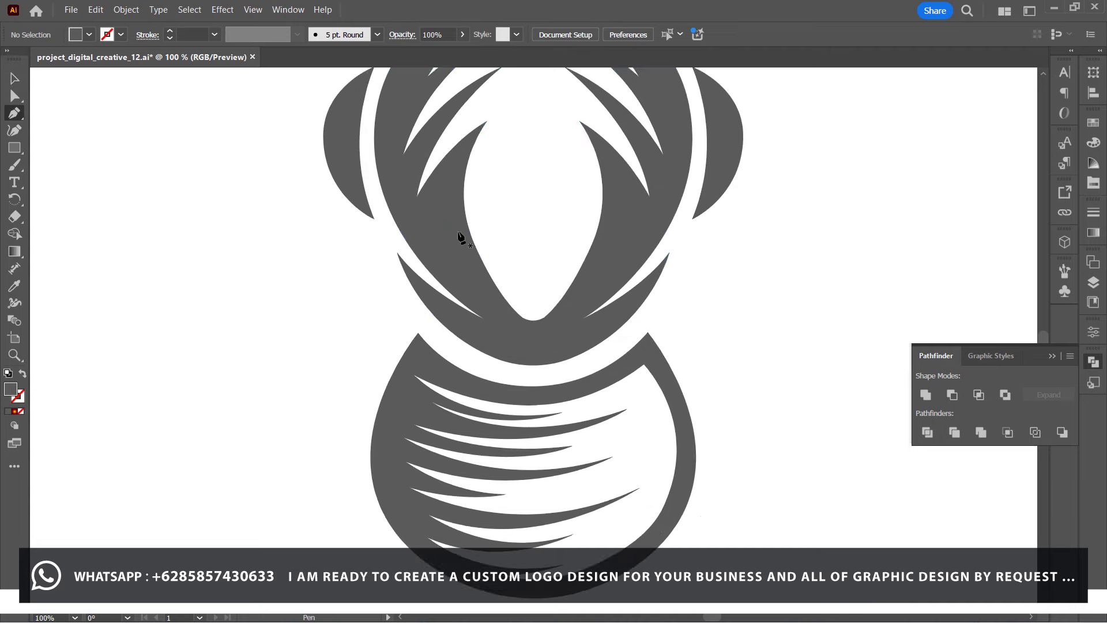
scroll(440, 304, "up", 2)
left_click(426, 293)
mouse_move(491, 205)
left_mouse_down()
mouse_move(546, 165)
mouse_move(492, 173)
left_mouse_up()
left_click(597, 216)
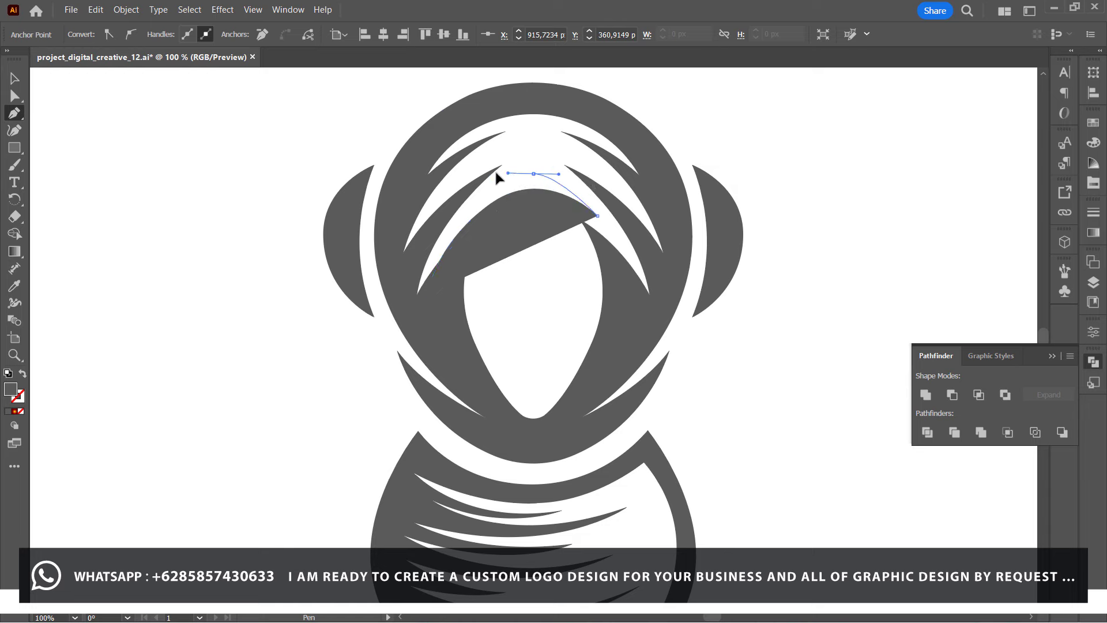
left_click(420, 274)
left_click(397, 333)
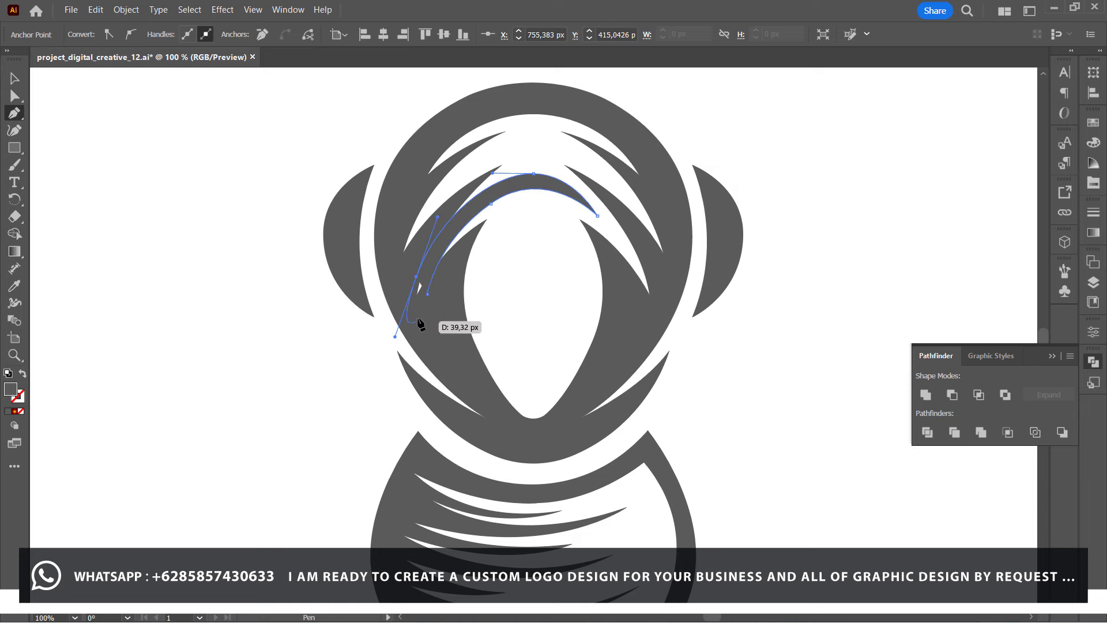
Draw a closed curved strip shape across the forehead.
left_click(403, 225)
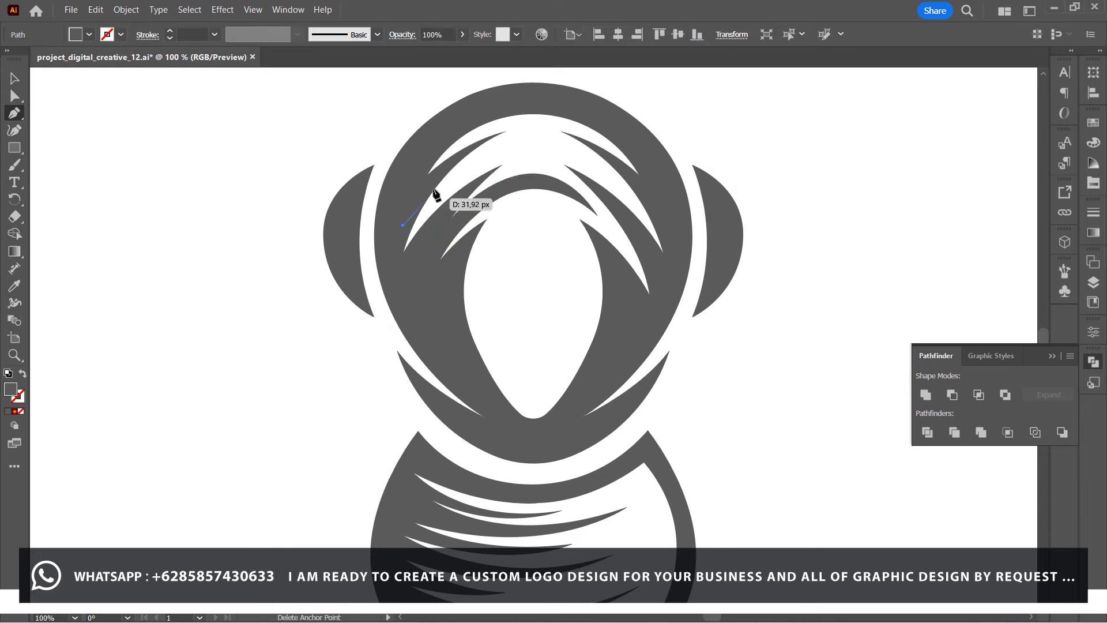
left_click(443, 172)
left_click(483, 153)
left_click(523, 134)
left_click_drag(523, 134, 531, 129)
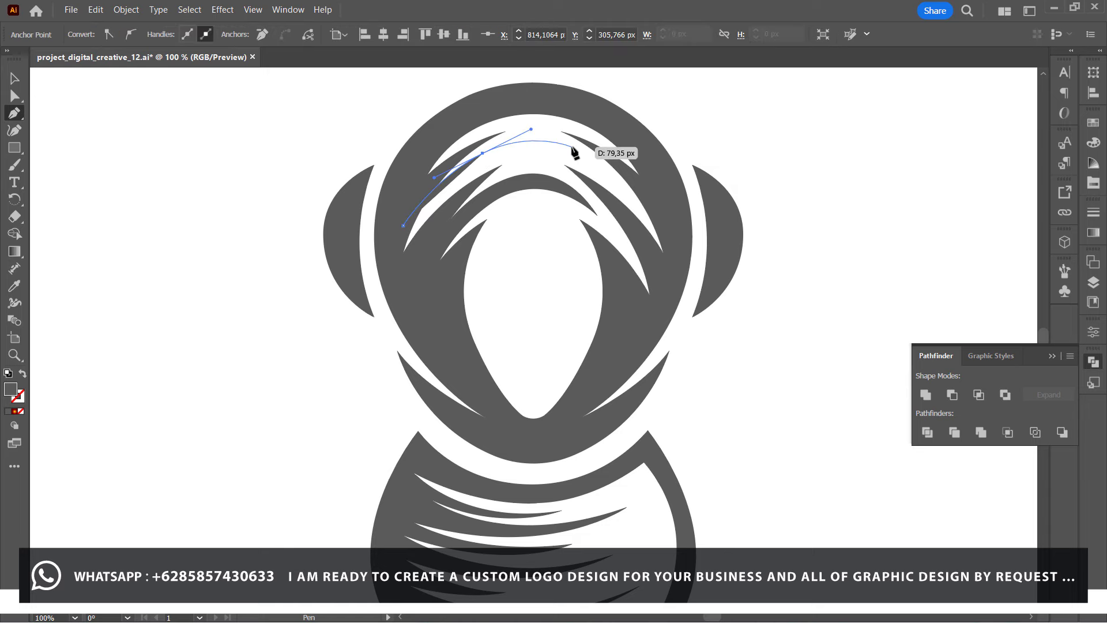
left_click(572, 147)
left_click_drag(475, 169, 428, 203)
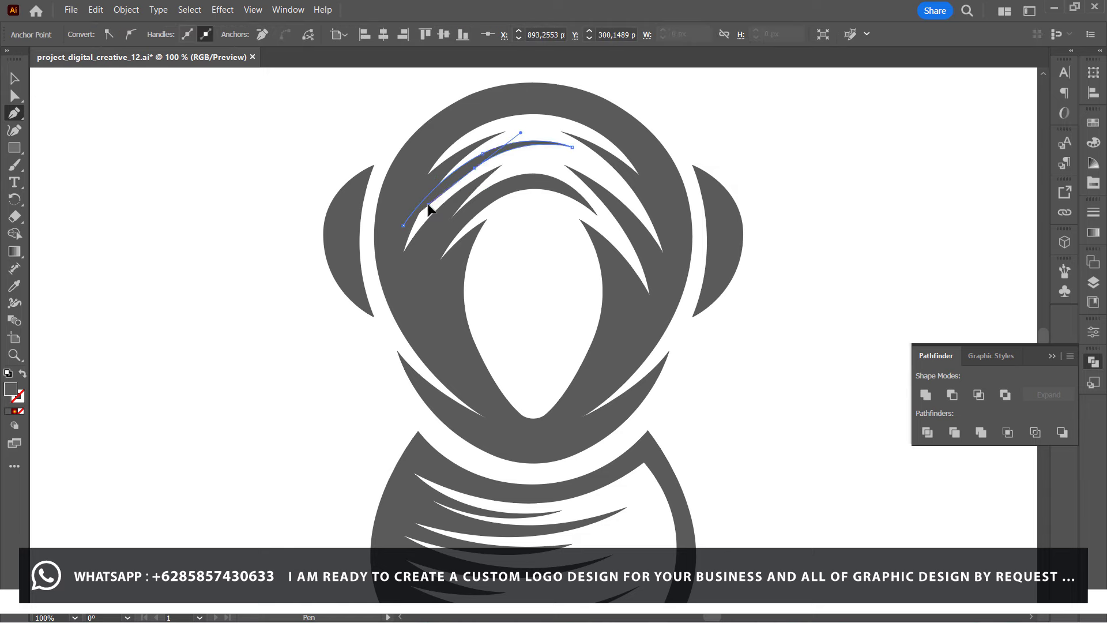
left_click(409, 263)
left_click(403, 225)
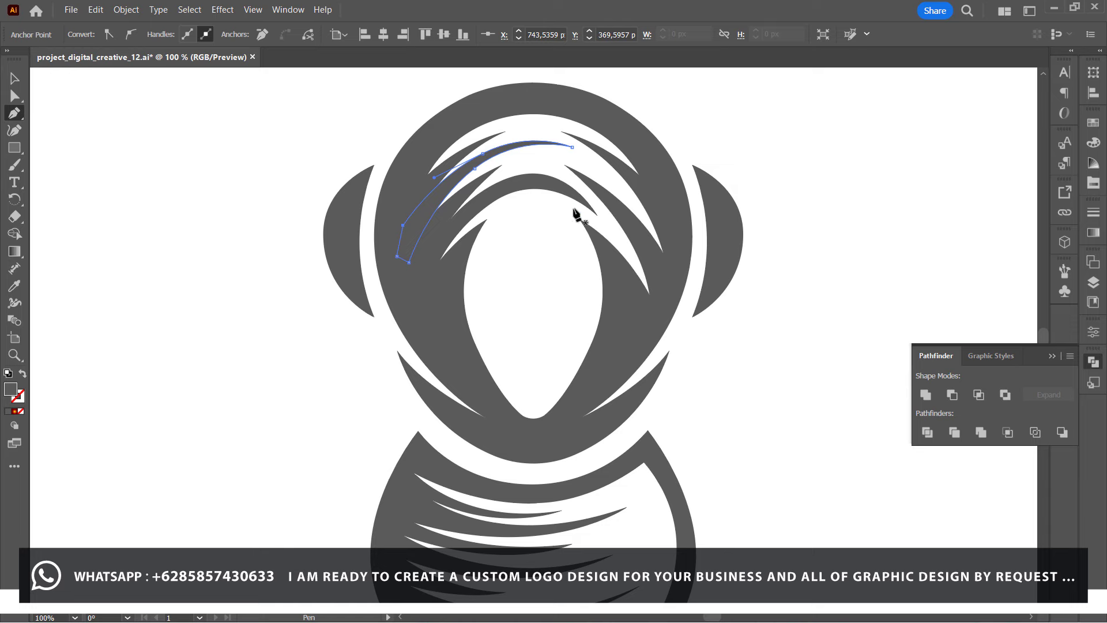
Draw a strand outline over the head's upper left and subtract it from the head.
left_click(577, 187)
left_click_drag(441, 258, 379, 374)
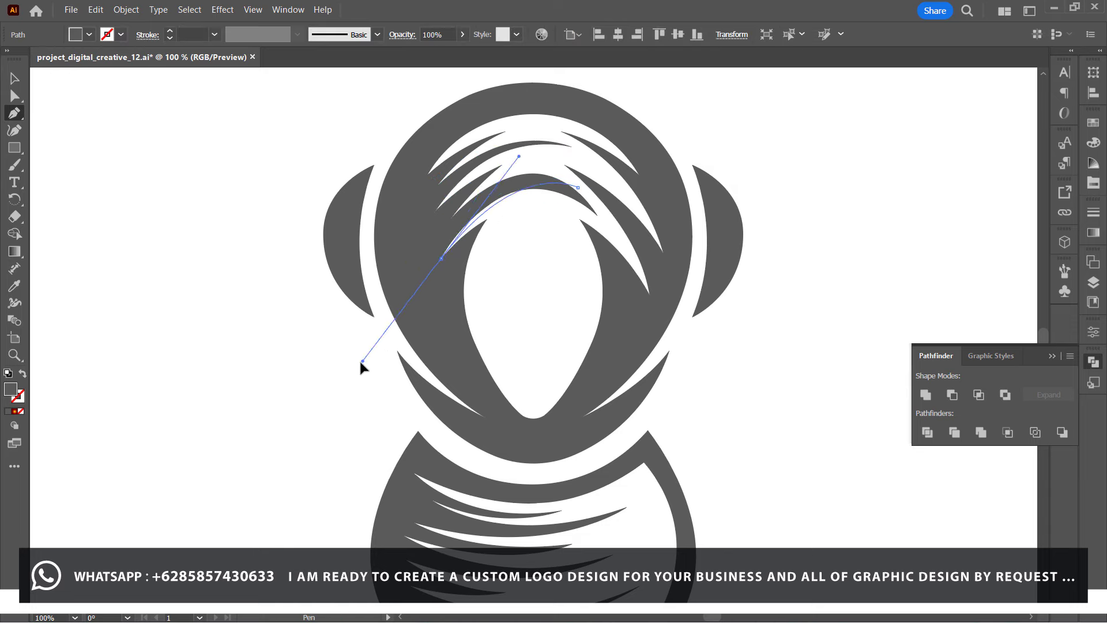
left_click(599, 219)
left_click_drag(577, 188, 582, 191)
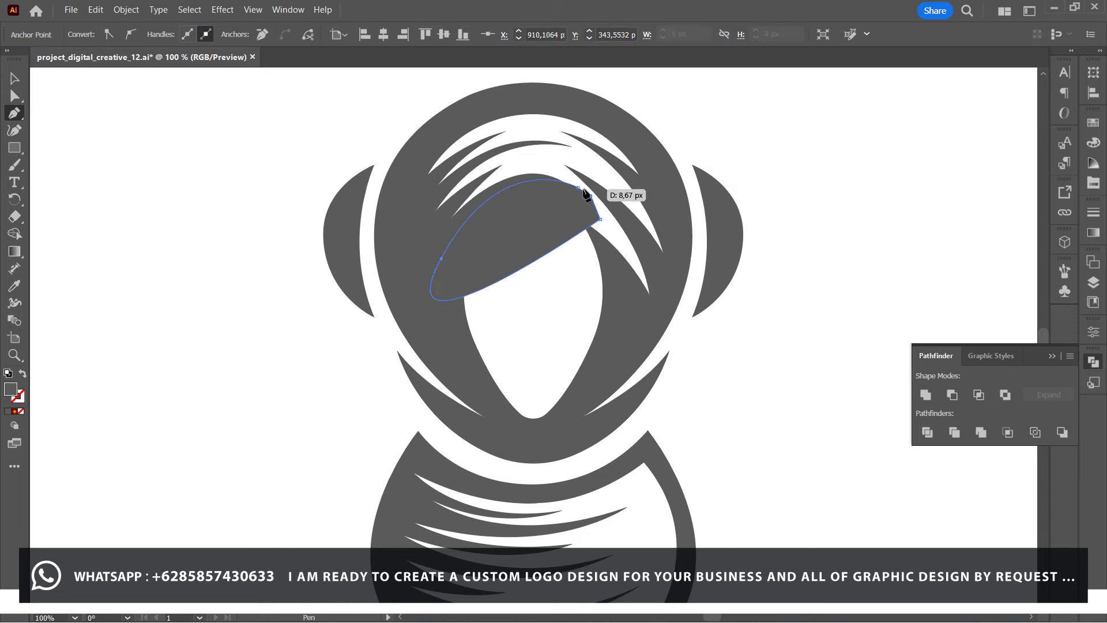
key("v")
key("shift+x")
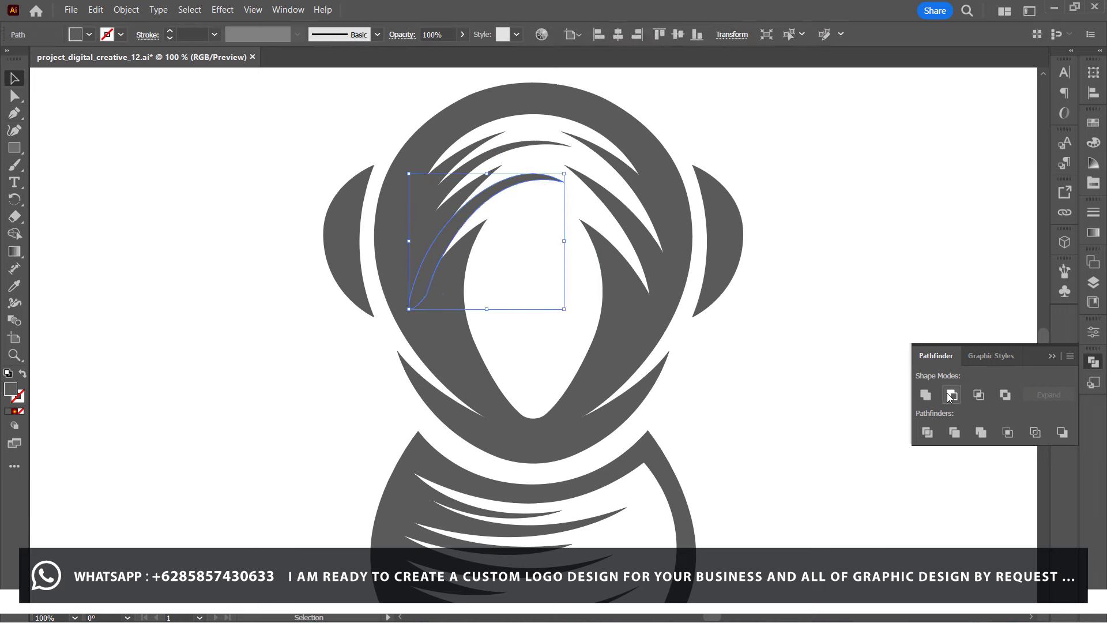
key("ctrl+shift+a")
left_click(494, 196)
left_click(856, 361)
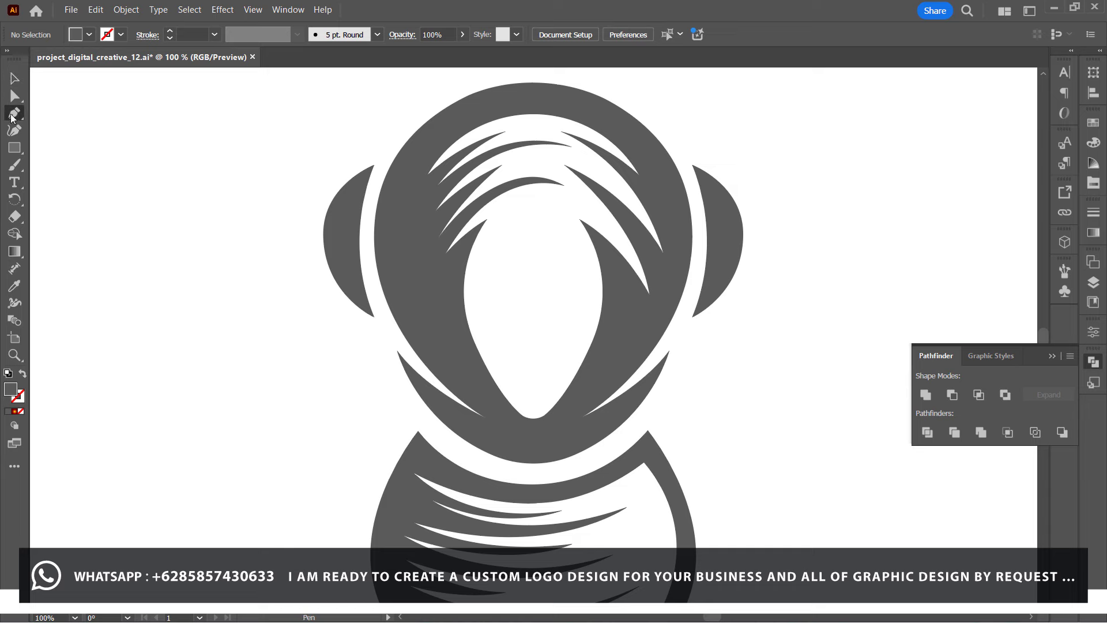
Draw a strand outline near the head's top and cut it out with Minus Front.
left_click(564, 180)
left_click_drag(410, 312, 398, 334)
left_click(427, 297)
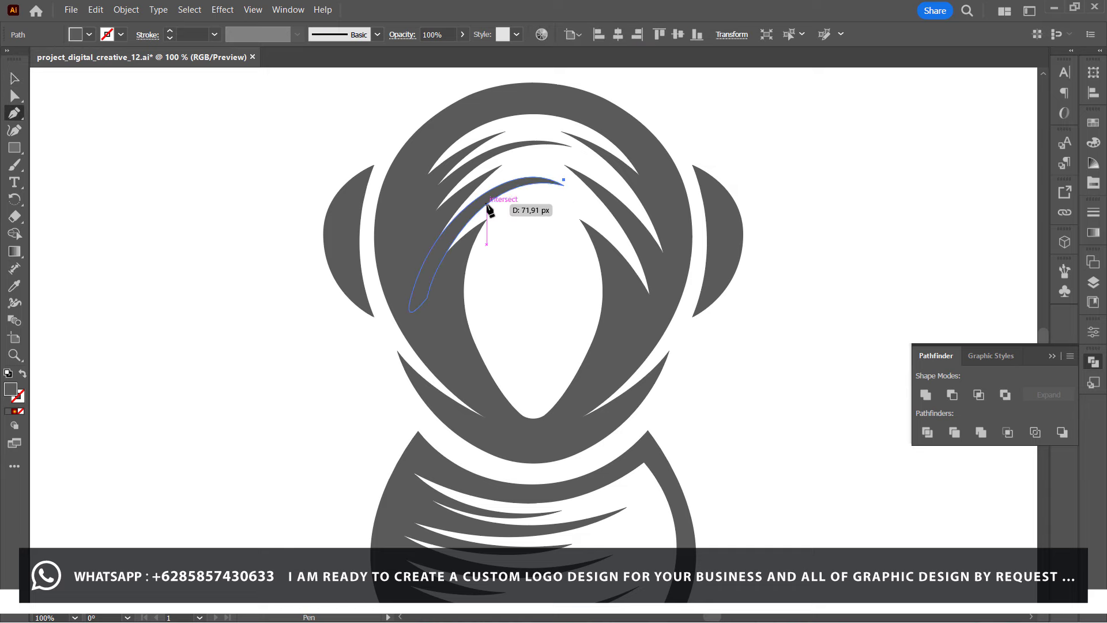
left_click(606, 256)
left_click(564, 180)
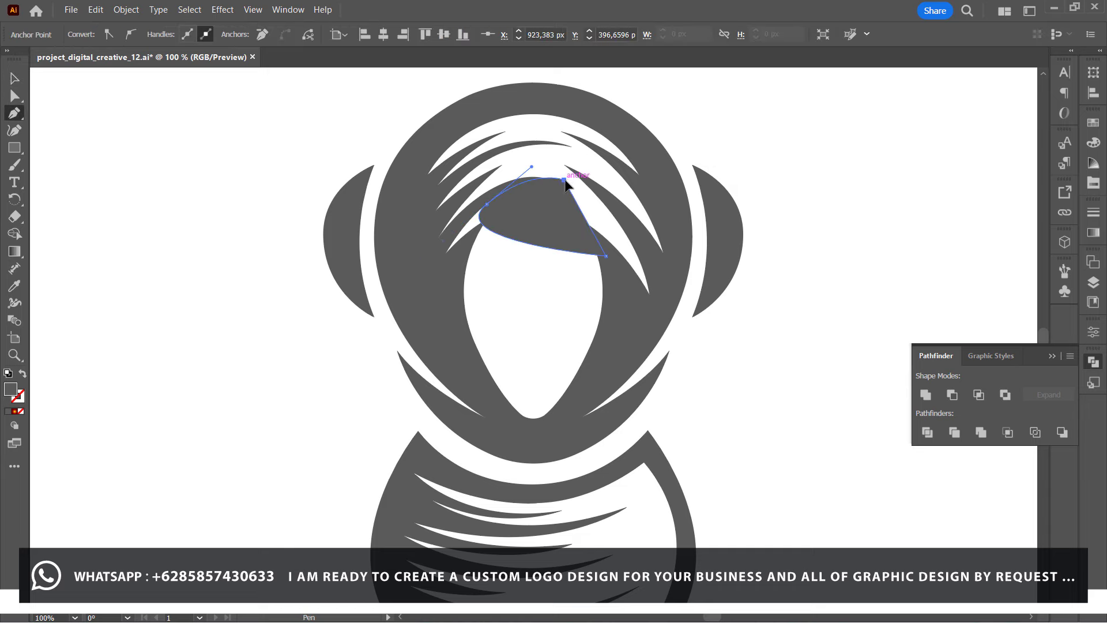
left_click(14, 78)
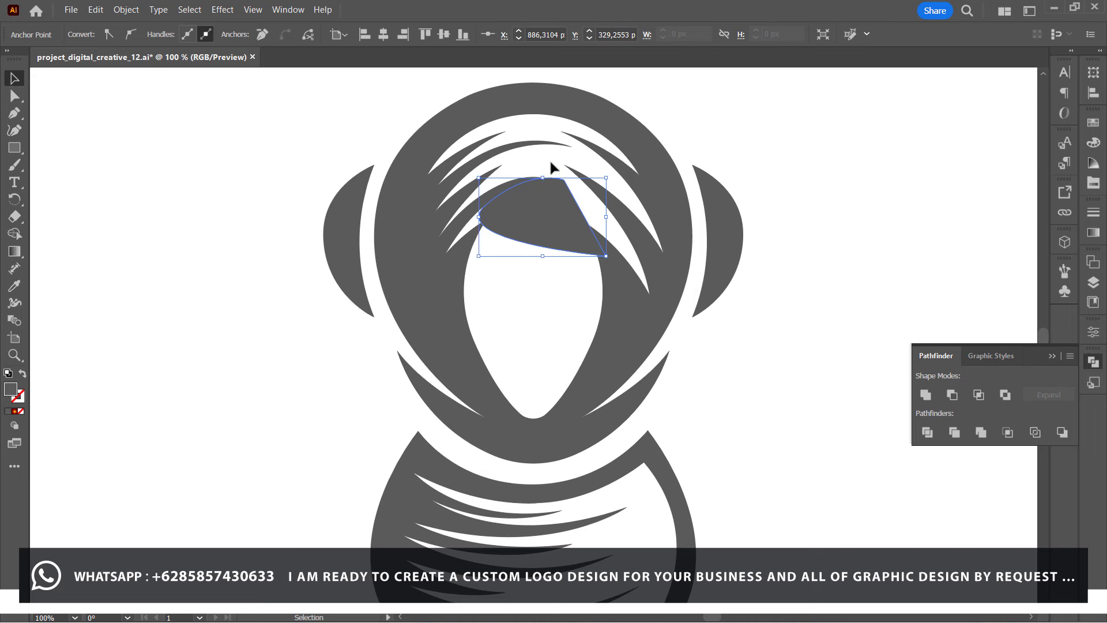
left_click(548, 180, "shift")
left_click(951, 395)
left_click(177, 194)
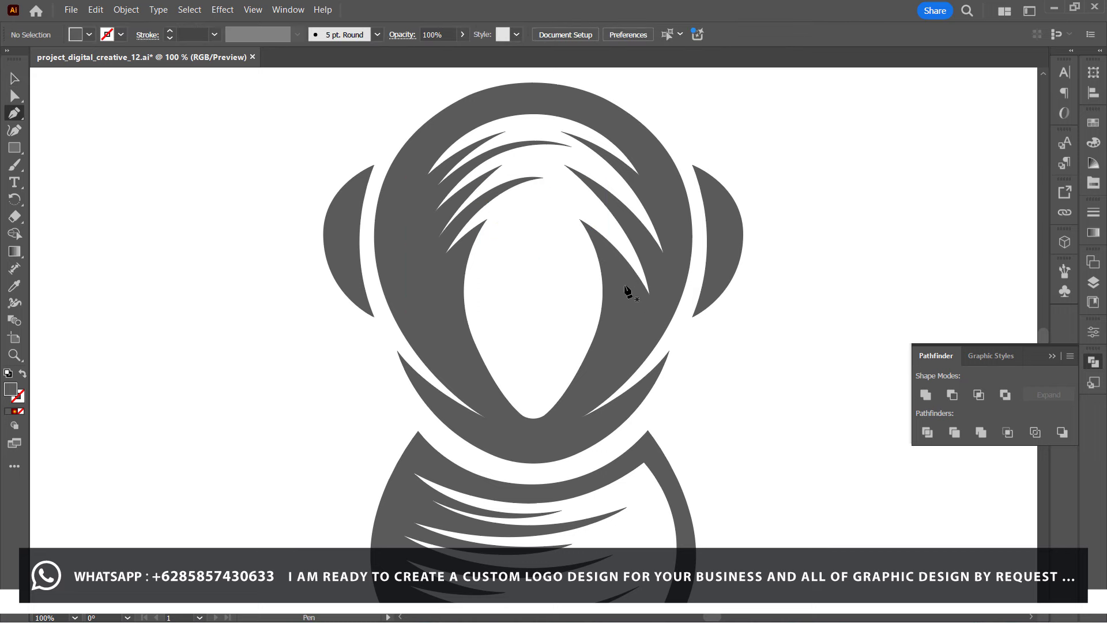
Draw a strand down the face's right side and a leaf-shaped strand on the right.
left_click(550, 220)
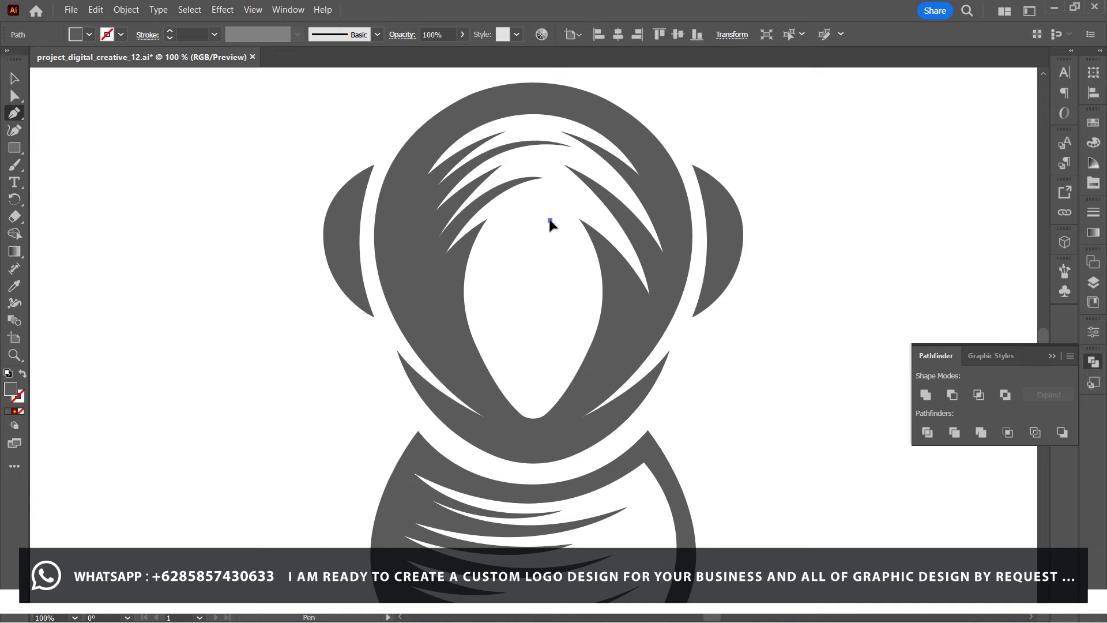
left_click_drag(608, 356, 609, 393)
left_click(575, 375)
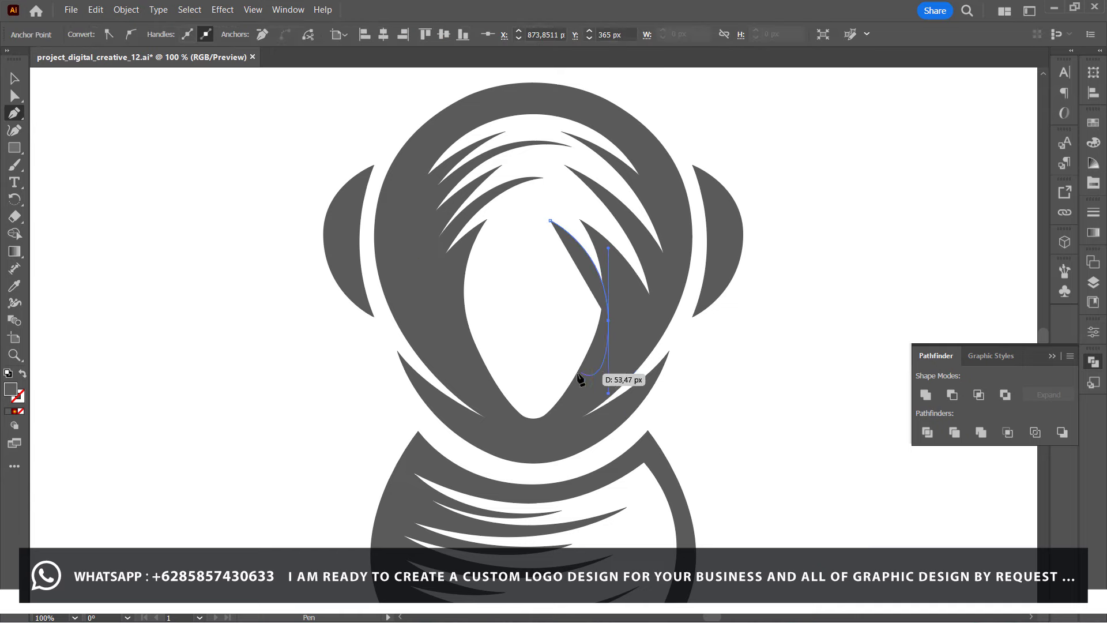
left_click_drag(549, 219, 477, 163)
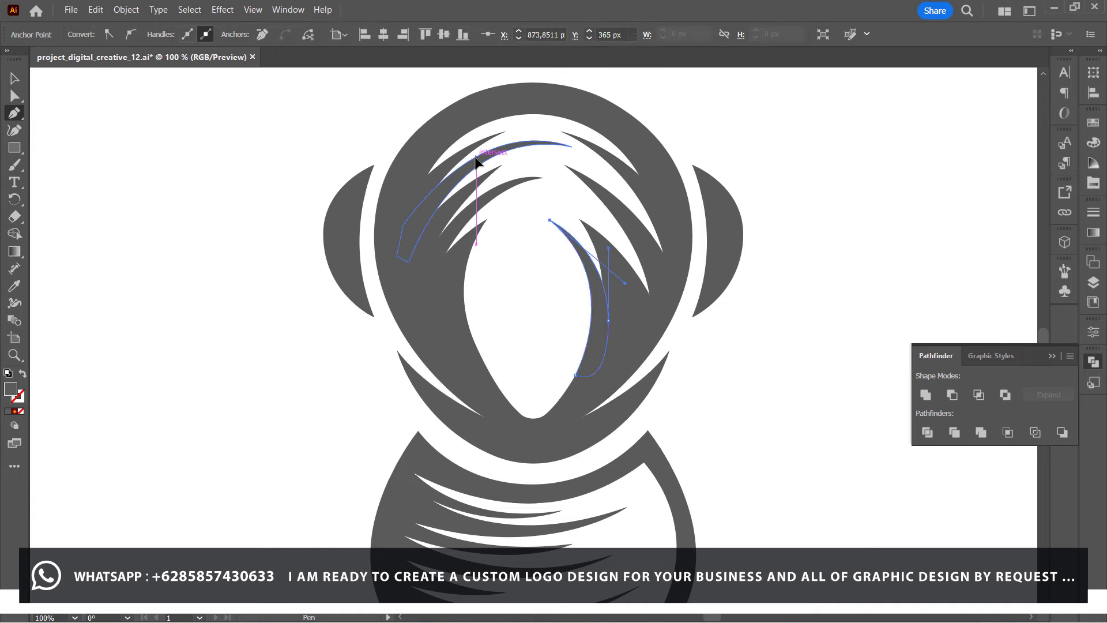
left_click_drag(637, 284, 591, 214)
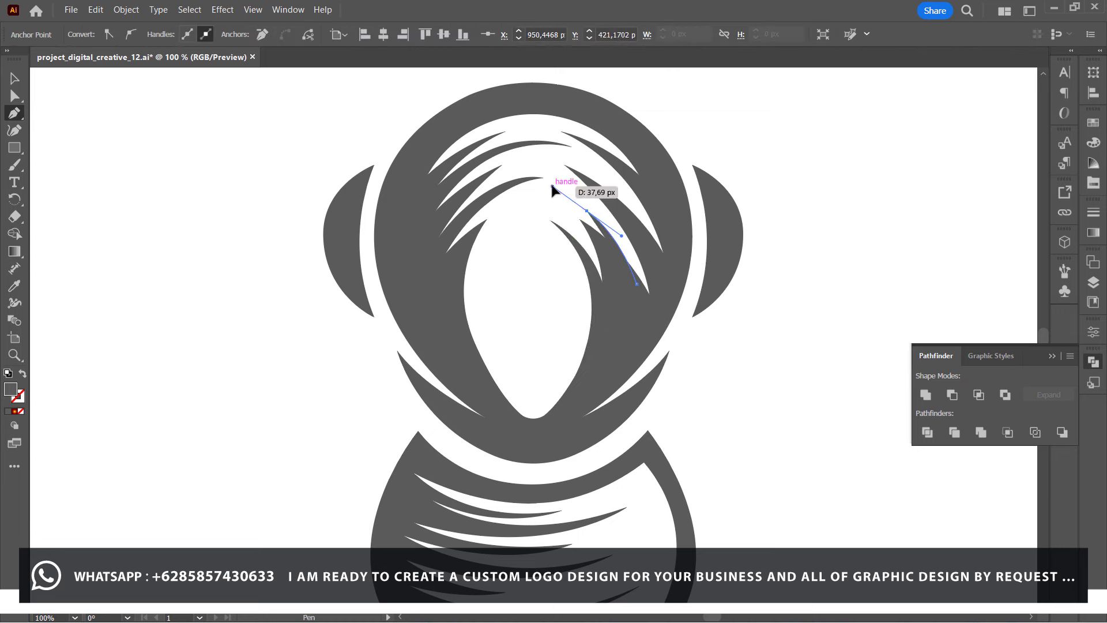
left_click_drag(652, 283, 667, 326)
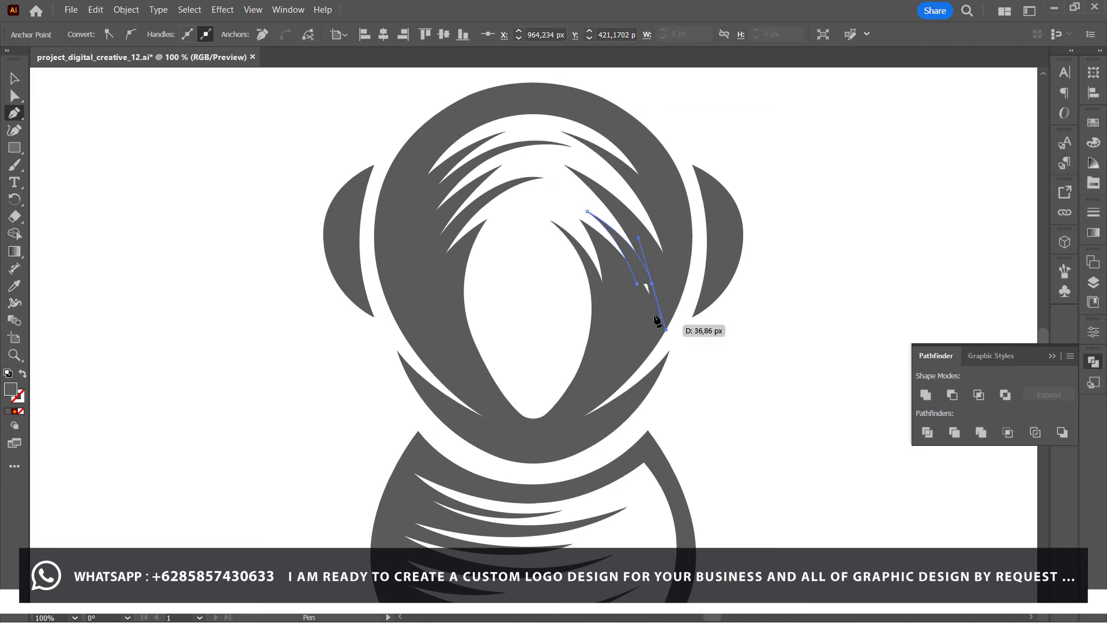
mouse_move(604, 173)
left_mouse_down()
mouse_move(668, 236)
mouse_move(655, 247)
mouse_move(638, 227)
left_mouse_up()
left_click(604, 173)
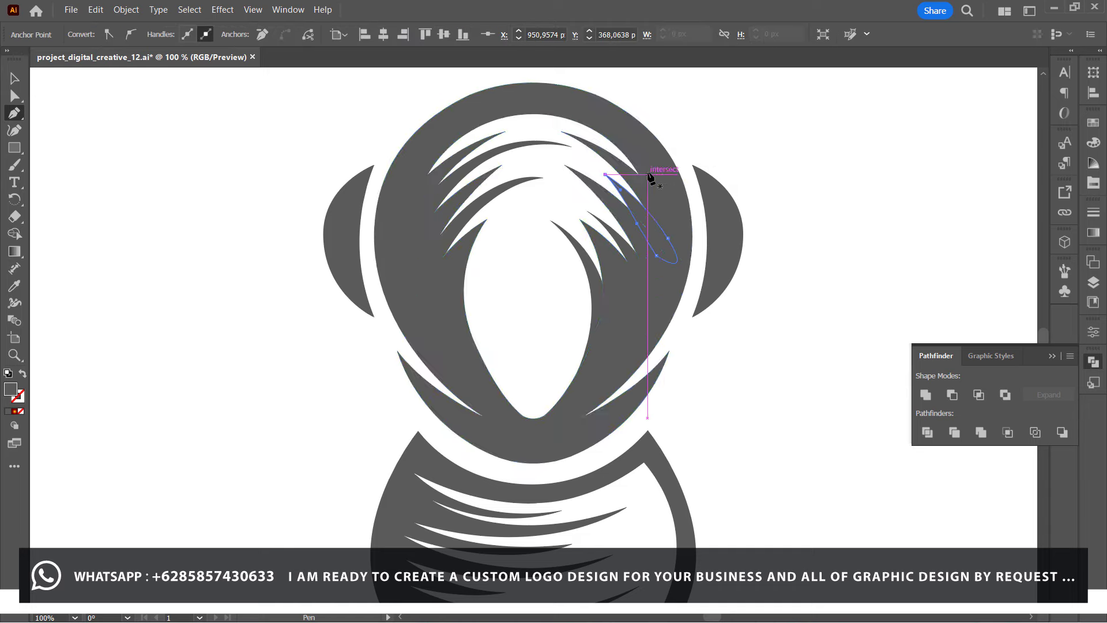
Draw a thin pointed sliver along the top of the head.
left_click(639, 175)
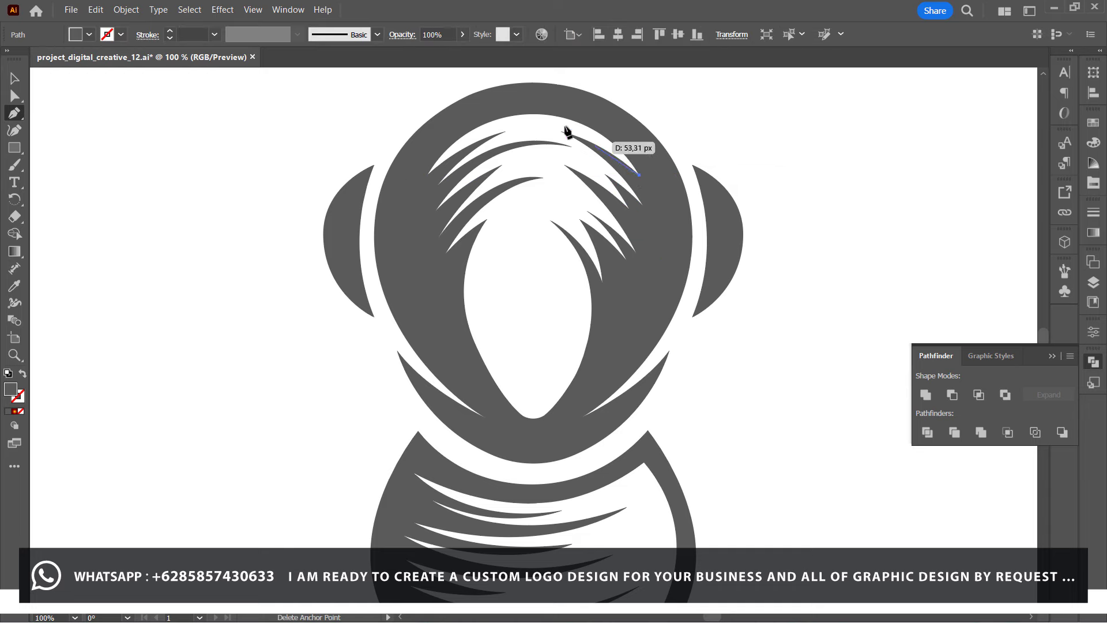
left_click_drag(534, 118, 462, 118)
left_click(533, 120)
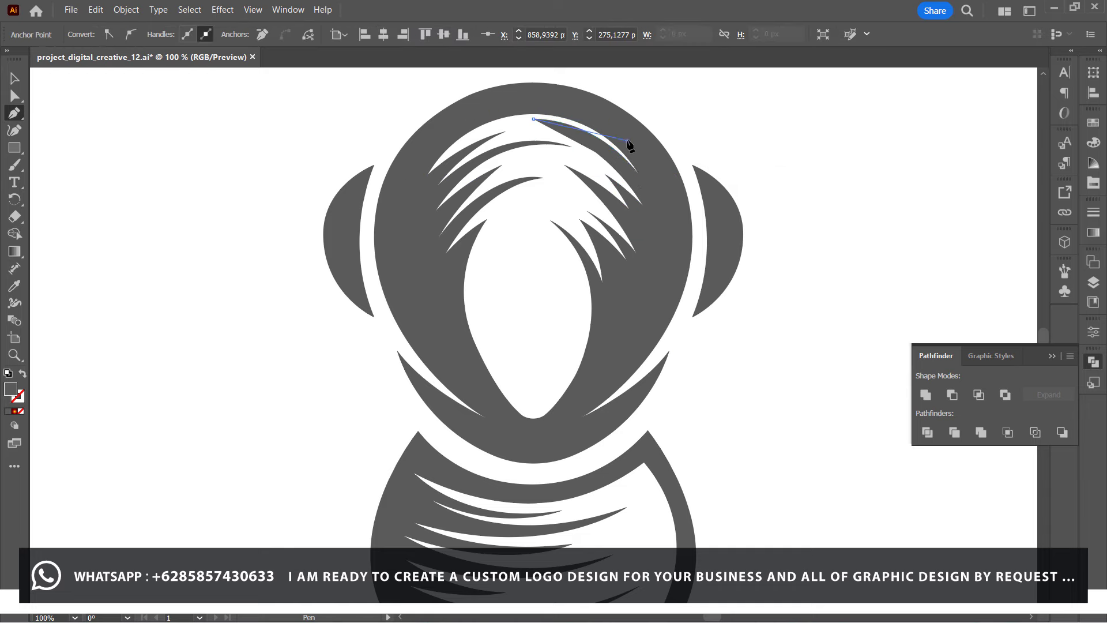
left_click(639, 174)
left_click(15, 77)
Select the head group and the body group in turn to check their options.
left_click(780, 184)
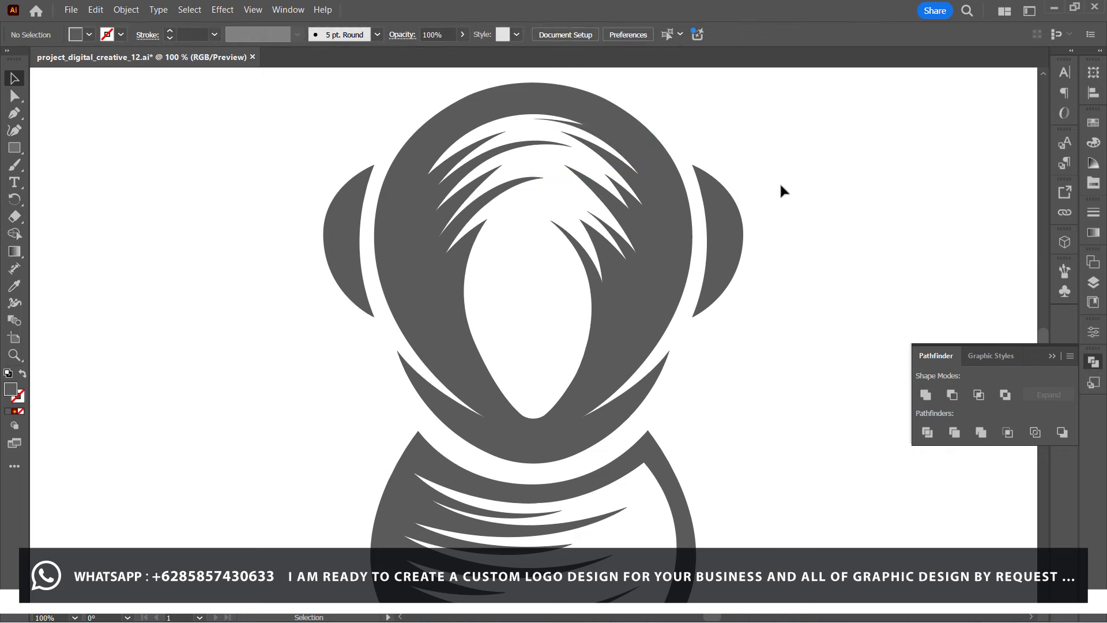
left_click(600, 107)
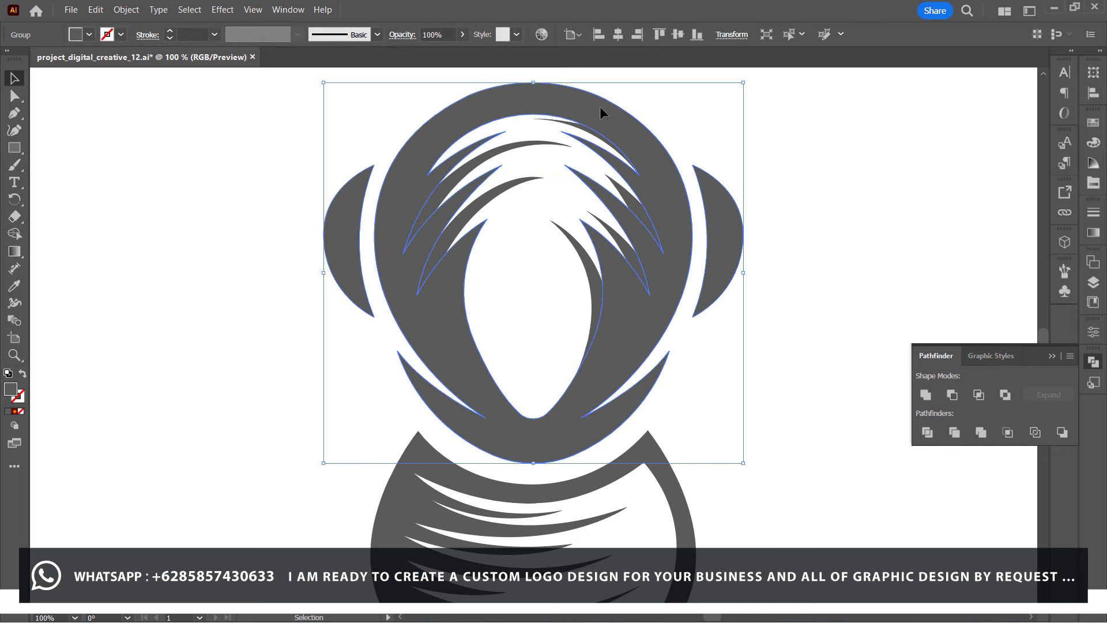
key("ctrl+z")
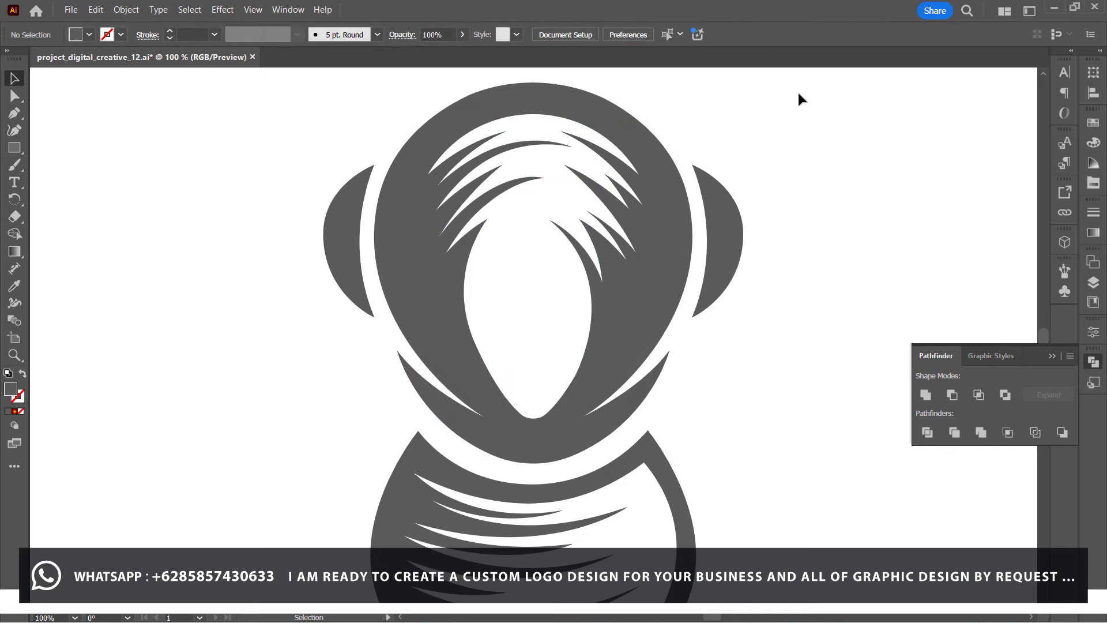
scroll(798, 99, "down", 2)
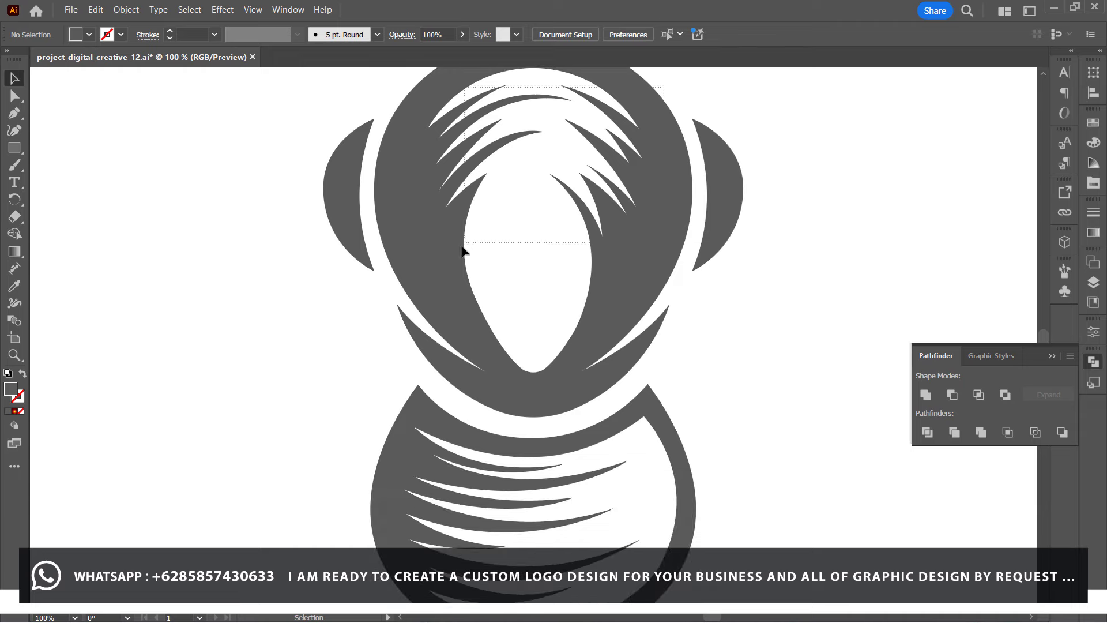
right_click(430, 254)
scroll(365, 387, "down", 3)
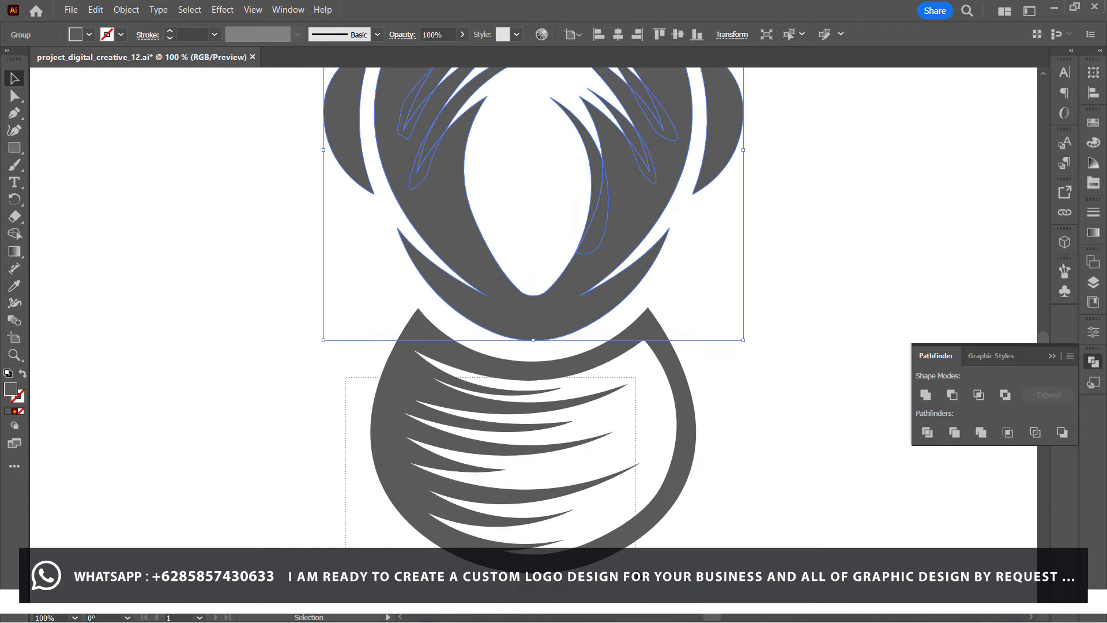
left_click(563, 490)
right_click(557, 493)
left_click(739, 369)
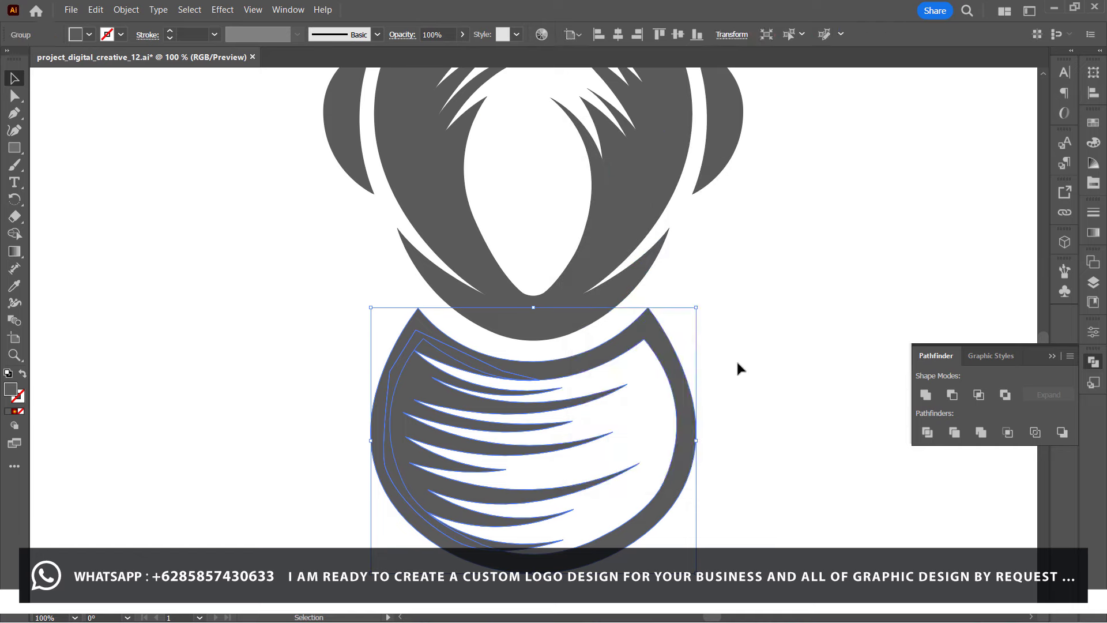
Save the logo file and fit the whole logo in view.
left_click(71, 9)
left_click(116, 152)
key("ctrl+0")
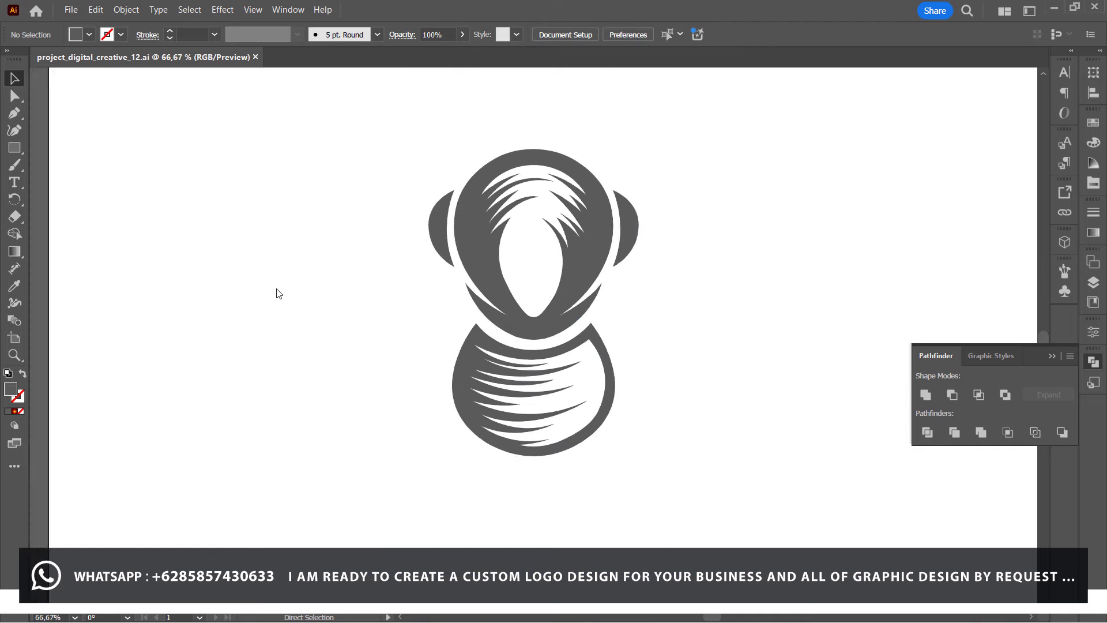
key("ctrl+1")
scroll(275, 286, "down", 3)
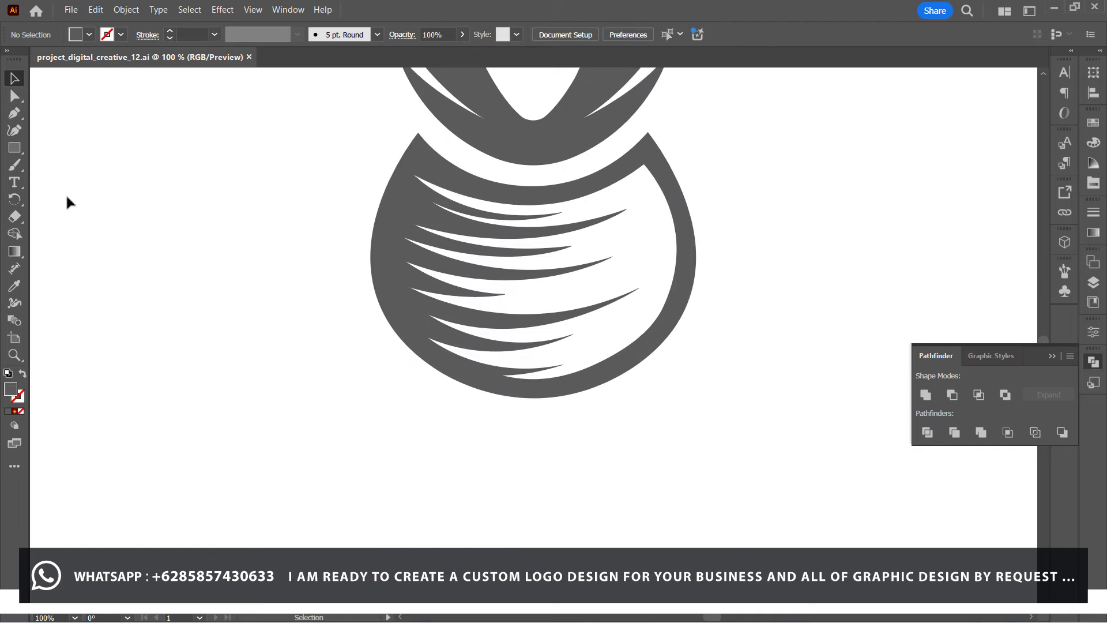
Select the whole logo mark and scale it down to about 60% width.
key("p")
left_click(10, 72)
scroll(213, 203, "up", 4)
left_click(669, 522)
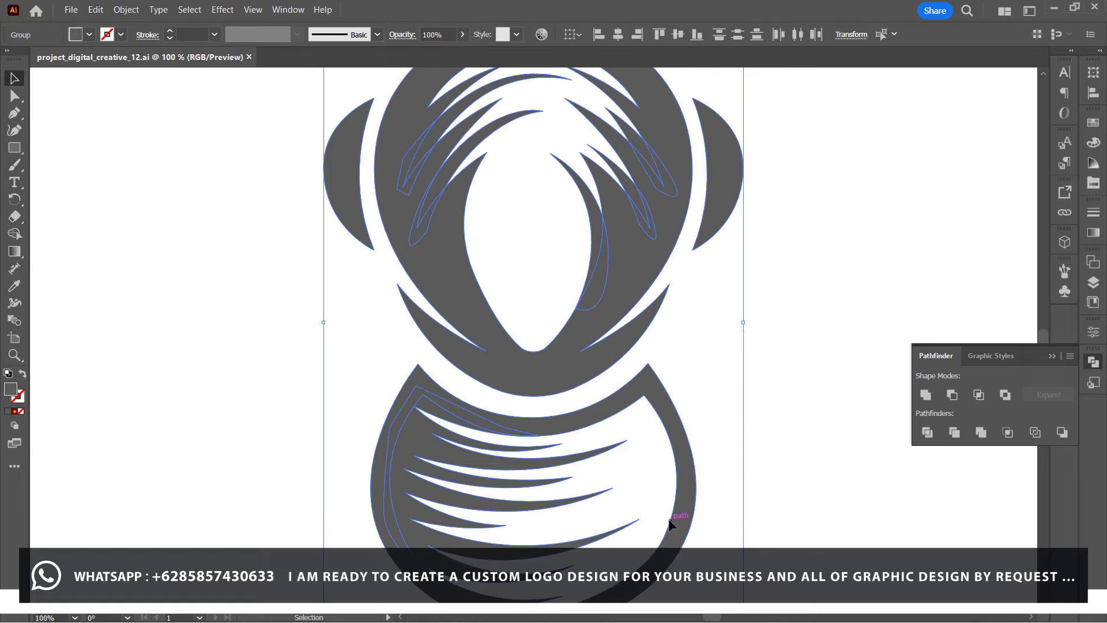
left_click_drag(744, 326, 576, 317)
left_click_drag(499, 287, 565, 222)
left_click(736, 344)
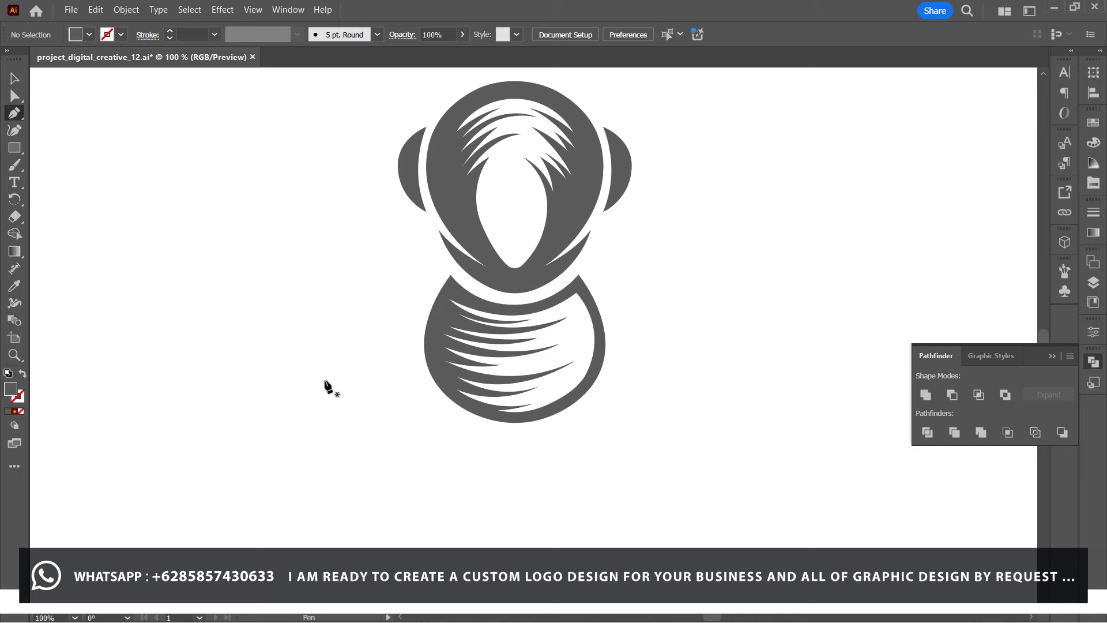
Pen-draw the left half of a pointed leaf-shaped lower body below the striped body.
scroll(497, 481, "down", 1)
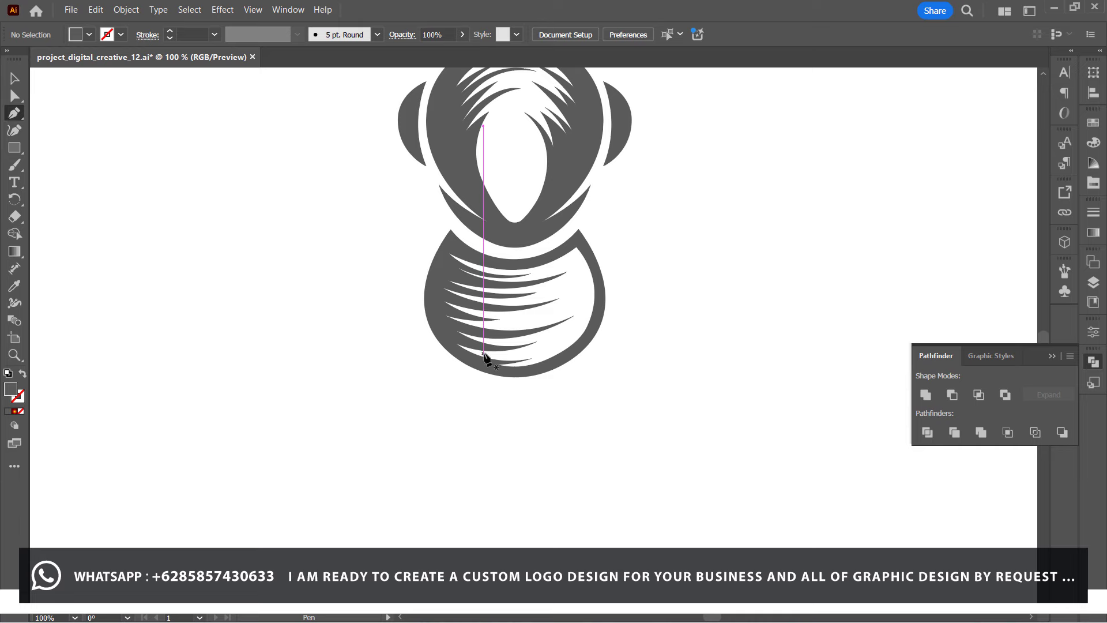
left_click(515, 376)
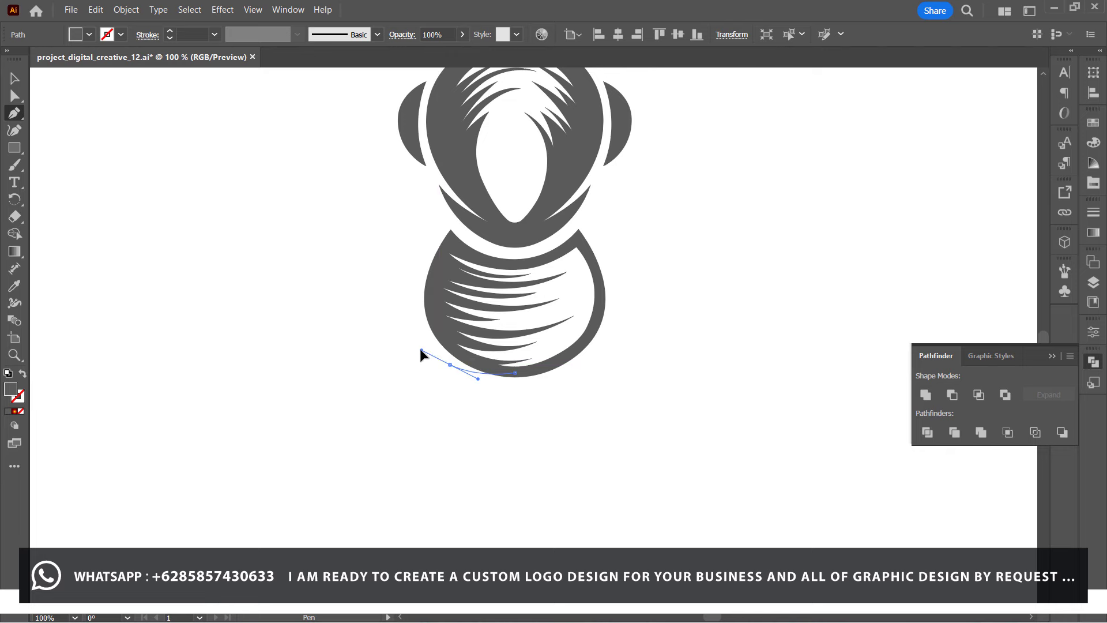
left_click_drag(450, 365, 446, 362)
scroll(450, 369, "down", 2)
scroll(450, 370, "down", 1)
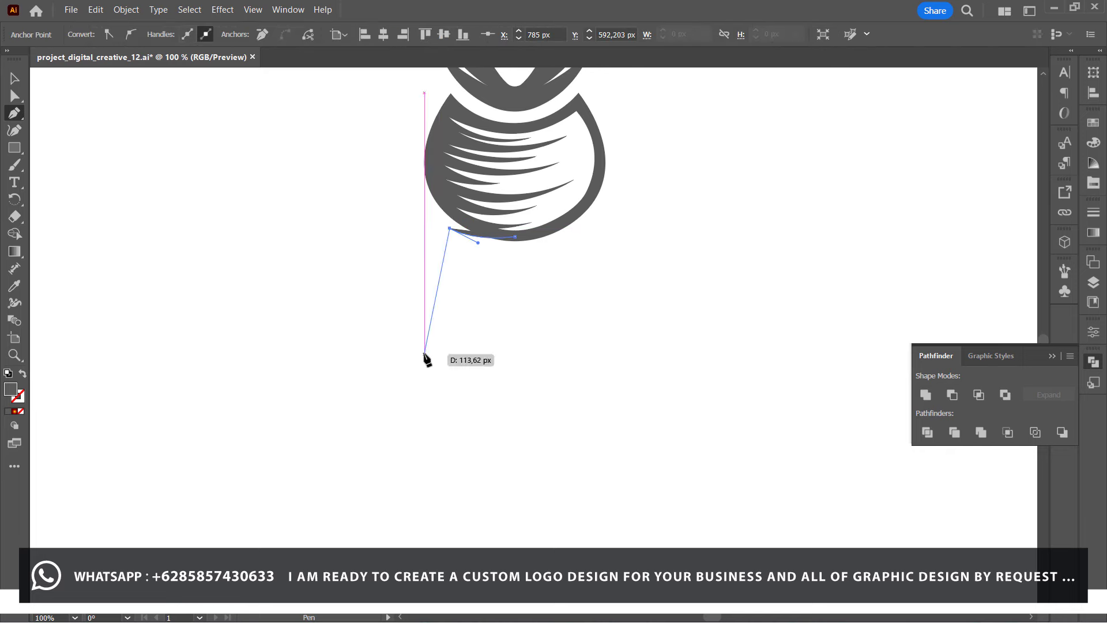
key("ctrl+minus")
key("ctrl+minus")
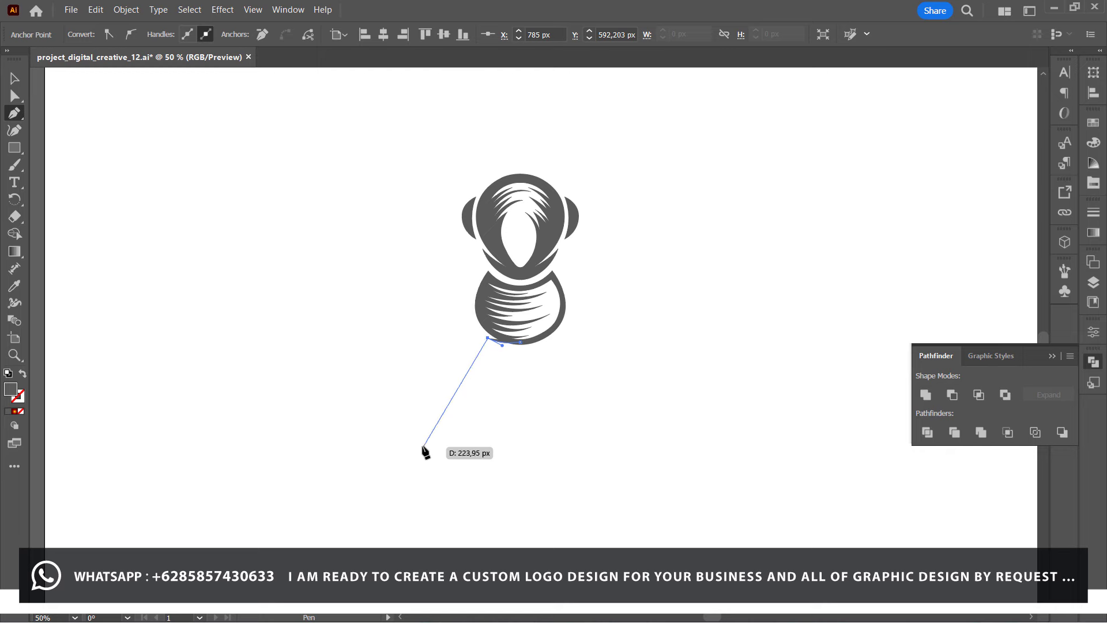
left_click_drag(429, 454, 429, 540)
key("ctrl+z")
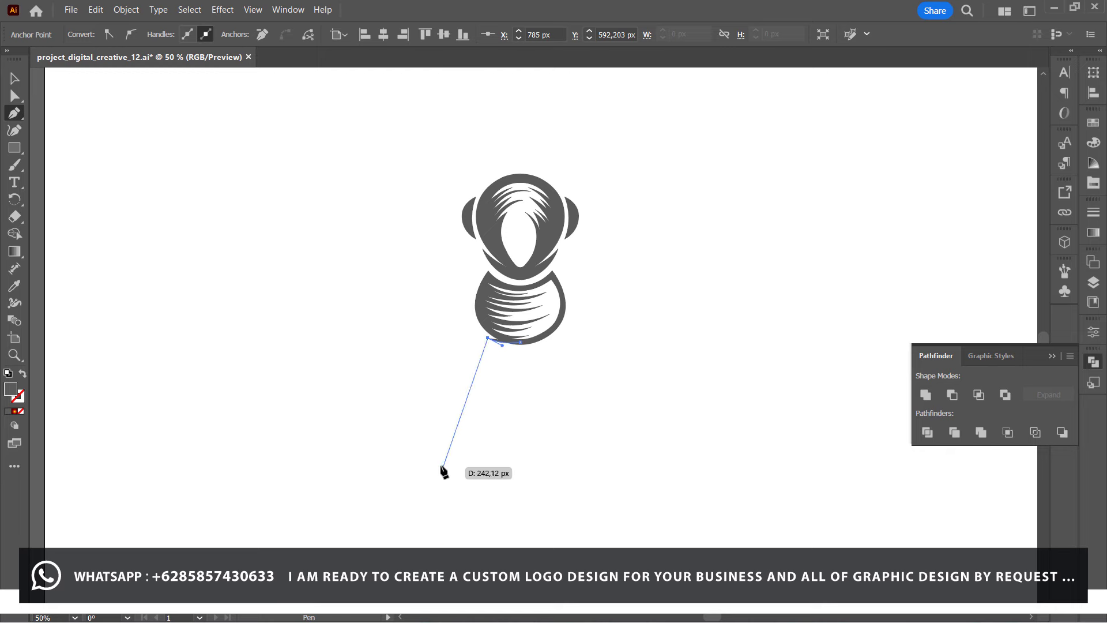
left_click_drag(440, 445, 432, 516)
scroll(432, 516, "down", 1)
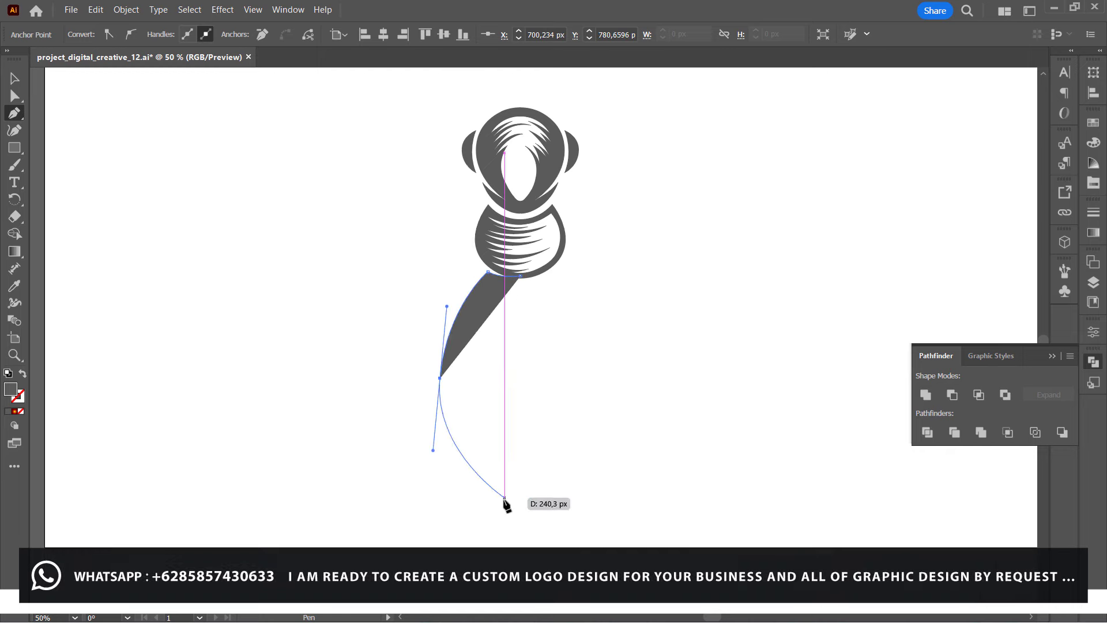
left_click(521, 528)
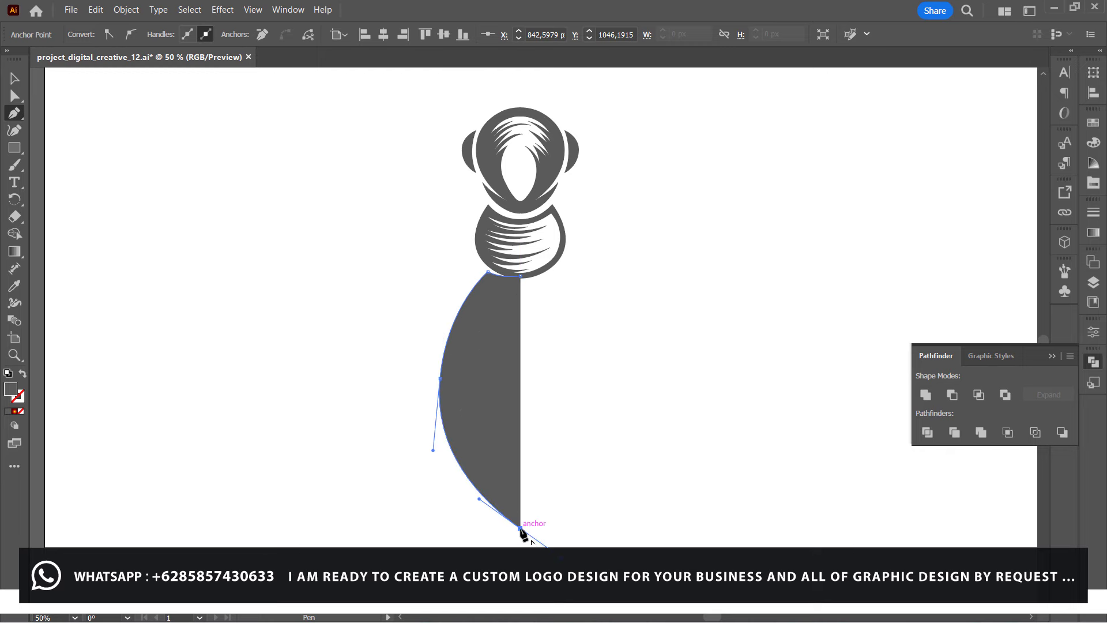
left_click(520, 275)
Adjust the curve of the half body's left edge with Direct Selection.
key("v")
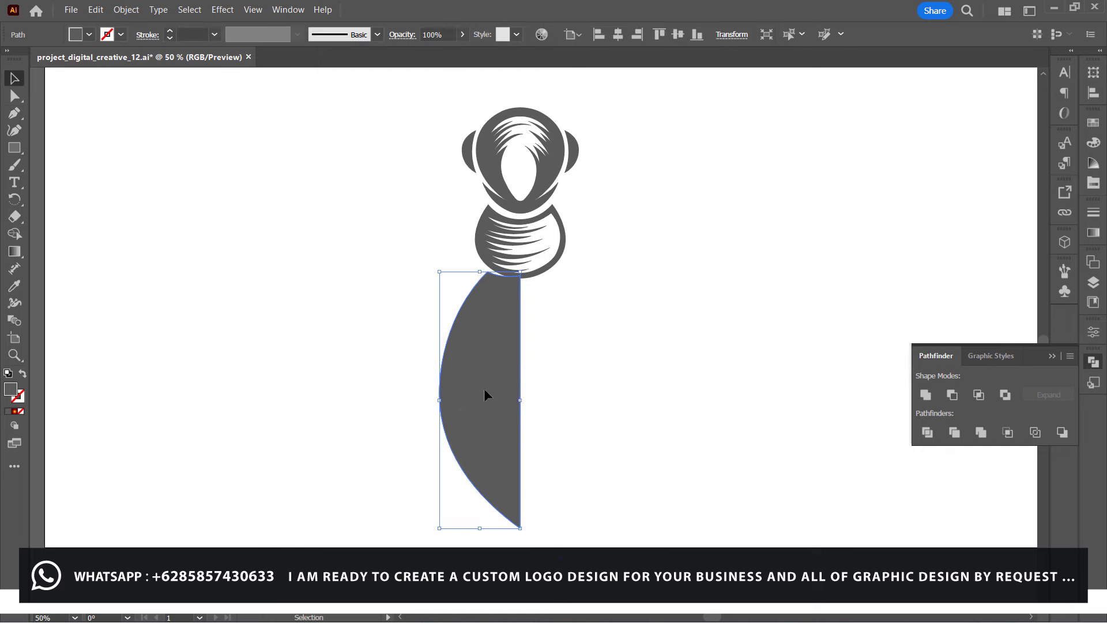
left_click(485, 476)
key("a")
left_click(440, 378)
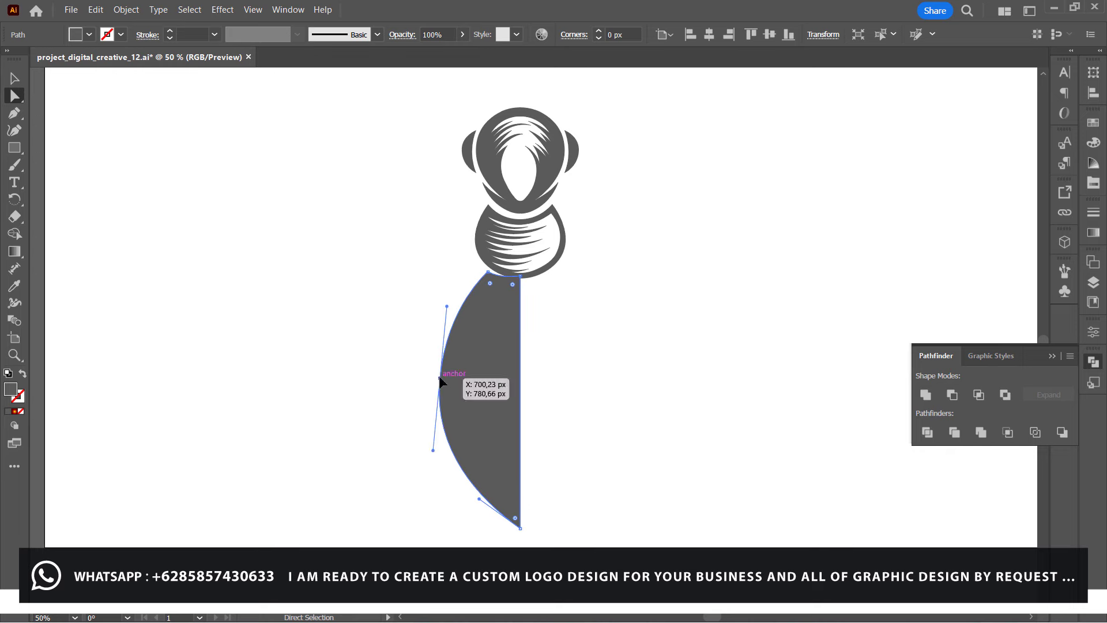
left_click_drag(436, 452, 434, 444)
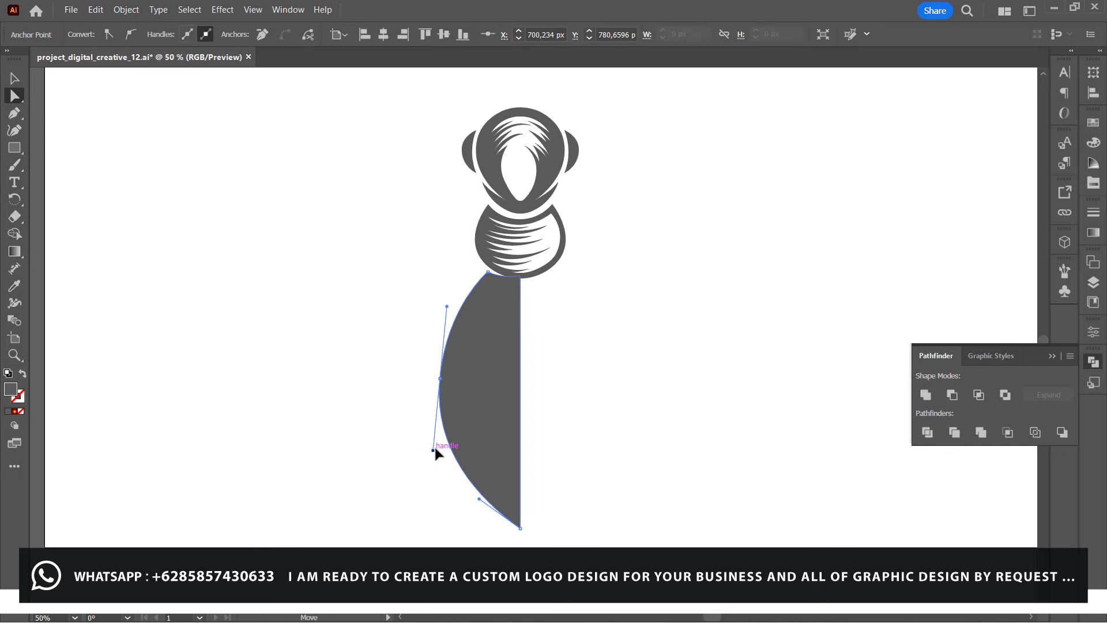
Place a mirrored copy of the half body to the right, leaving a vertical gap.
key("v")
left_click(445, 380)
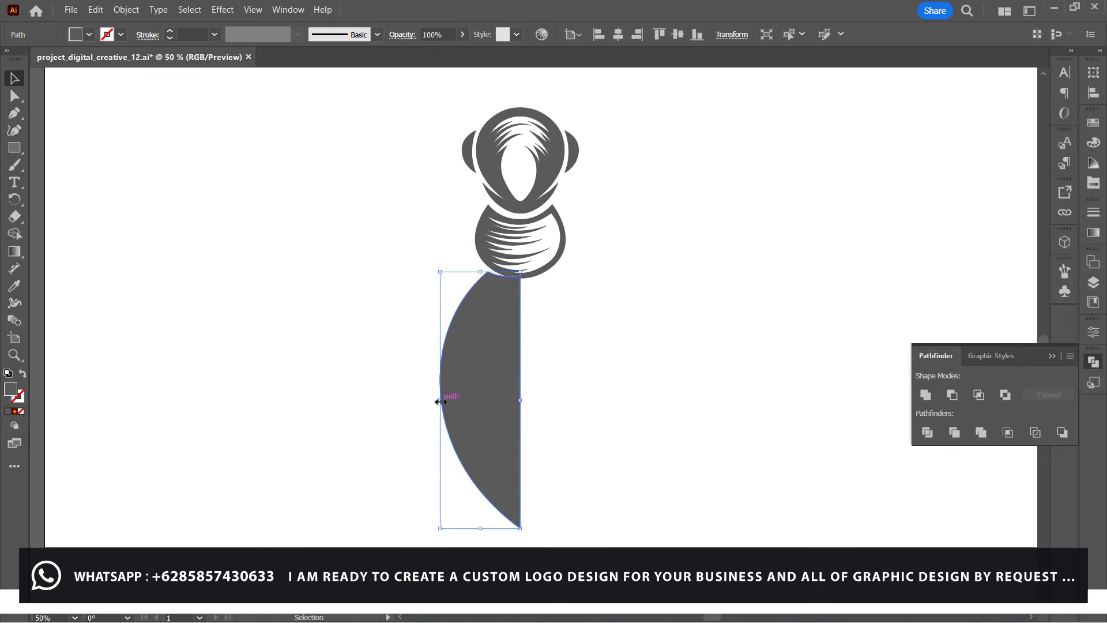
left_click_drag(440, 400, 617, 398)
mouse_move(530, 400)
left_mouse_down()
mouse_move(449, 401)
mouse_move(548, 396)
left_mouse_up()
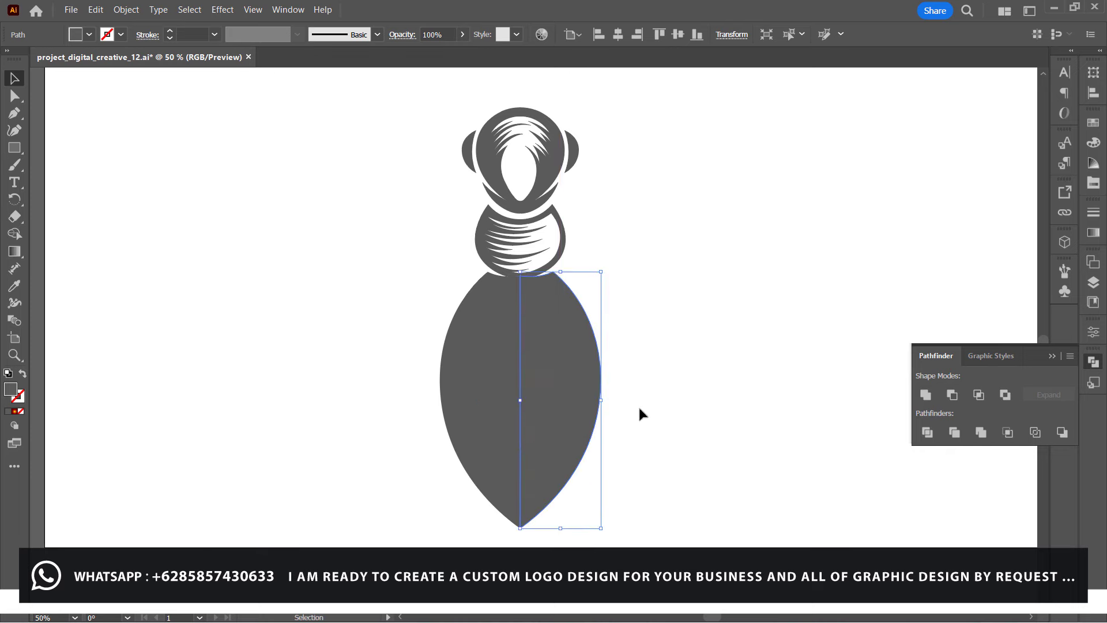
left_click(443, 416, "shift")
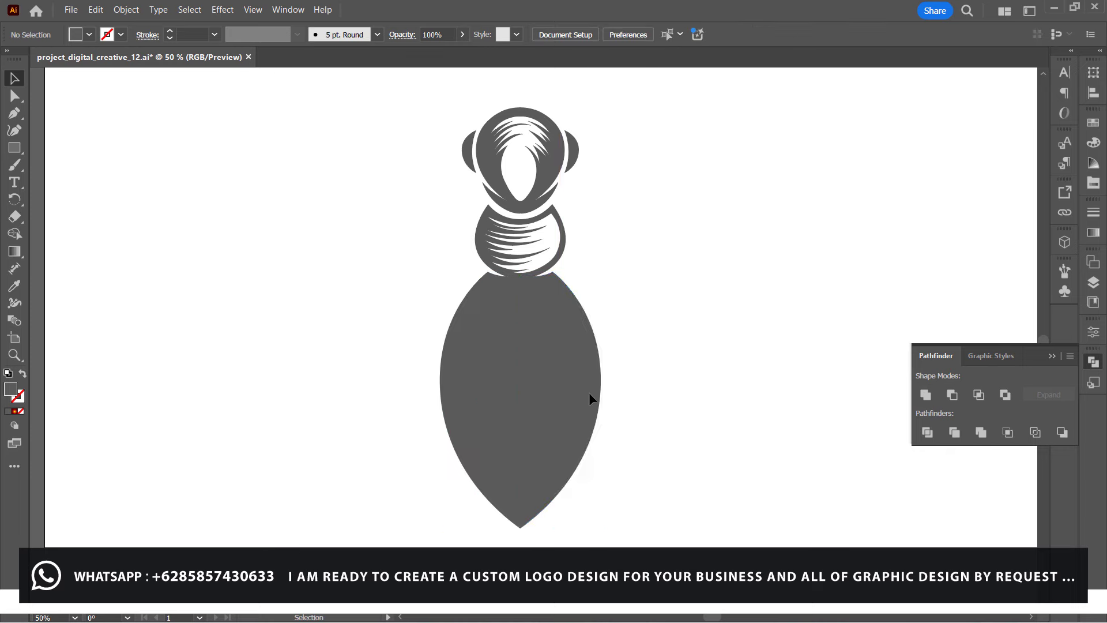
left_click_drag(590, 392, 690, 394)
Pen-draw the left side of an inner cutout shape inside the half body.
left_click(17, 113)
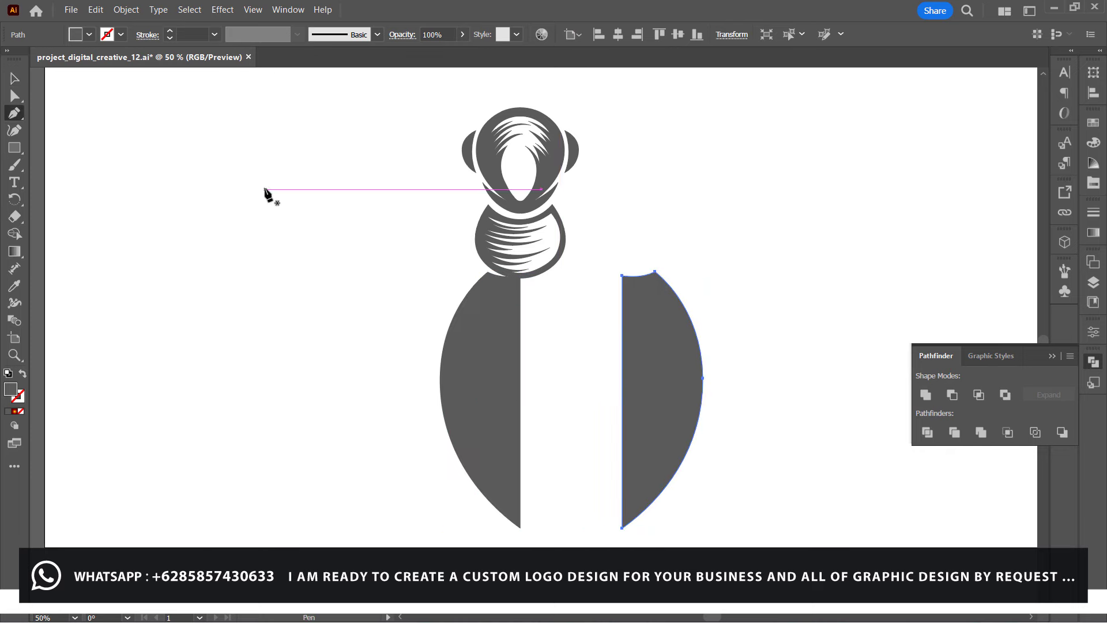
key("ctrl+plus")
key("ctrl+plus")
scroll(366, 190, "up", 3)
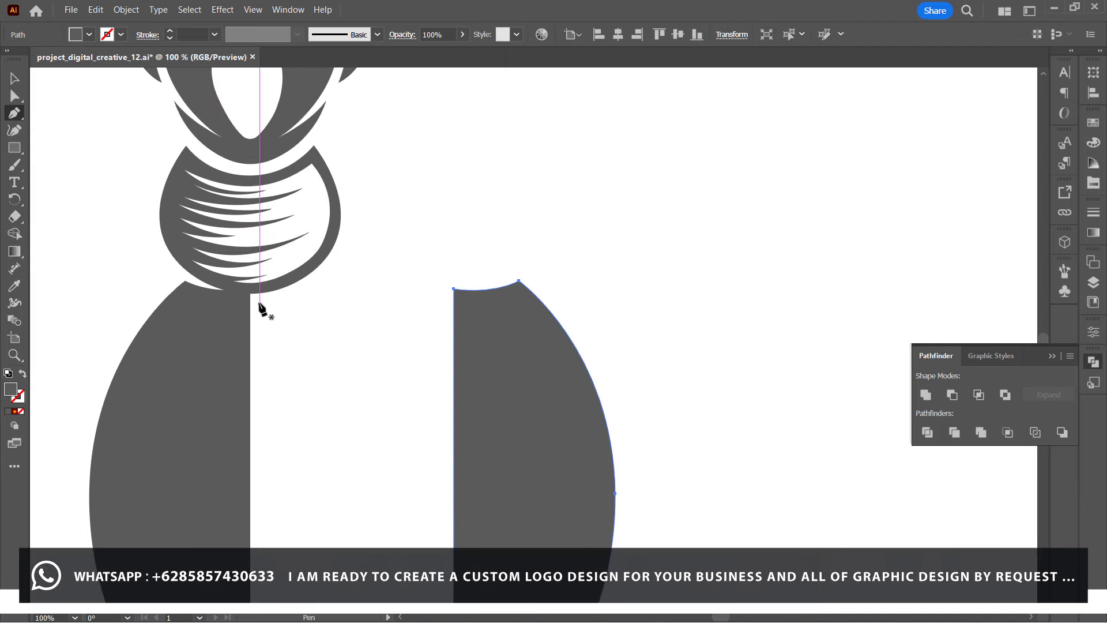
left_click(259, 302)
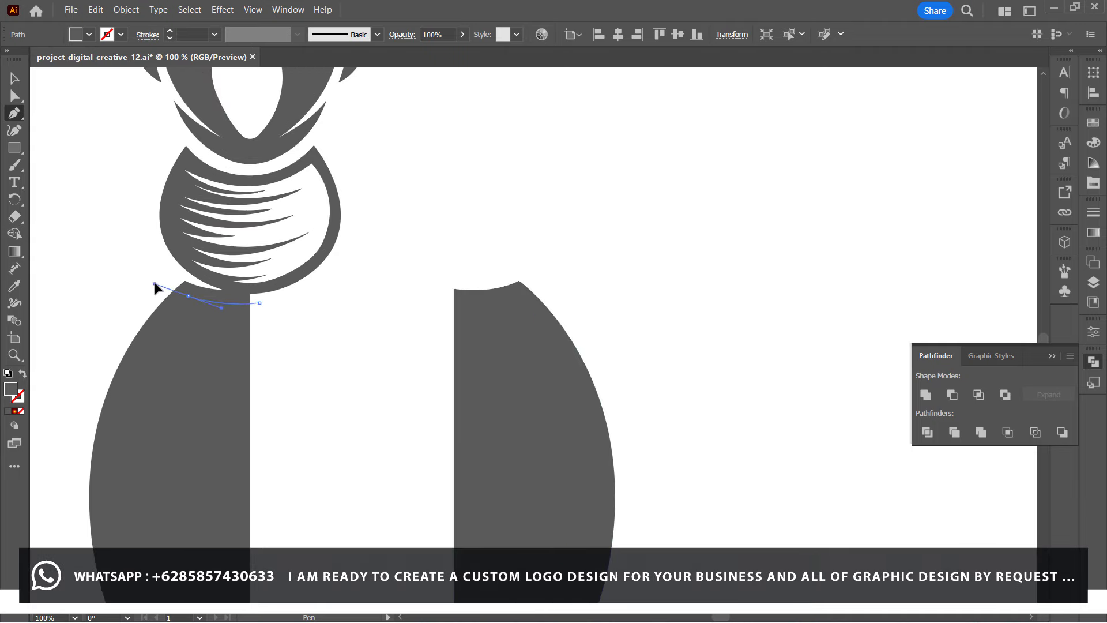
left_click(188, 296)
scroll(186, 299, "down", 5)
mouse_move(188, 295)
left_mouse_down()
mouse_move(111, 313)
mouse_move(98, 424)
left_mouse_up()
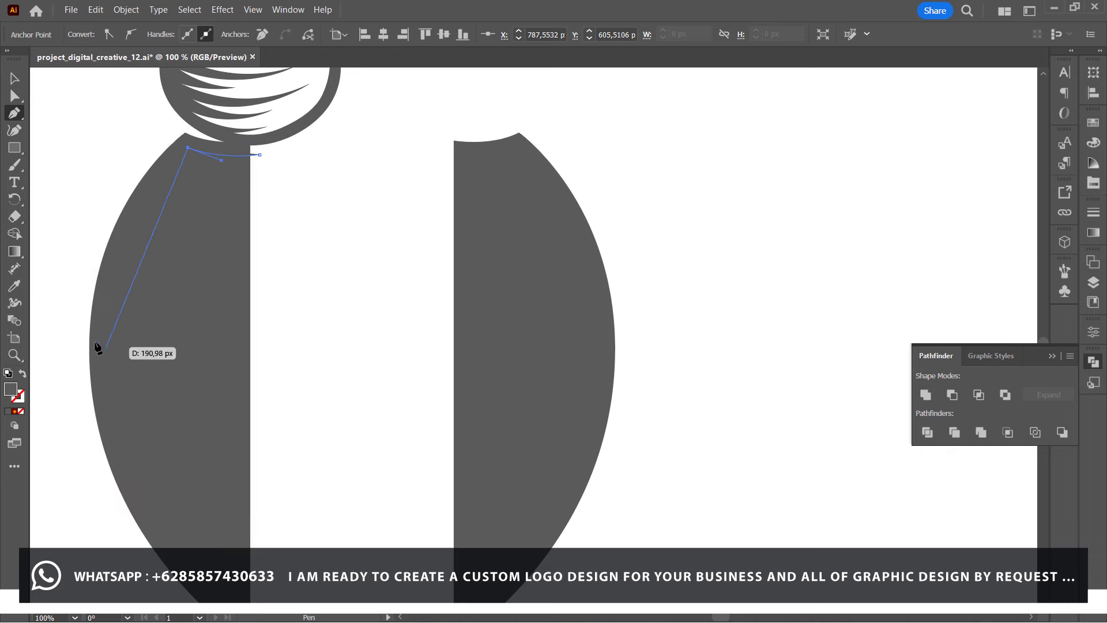
left_click_drag(110, 313, 107, 296)
mouse_move(97, 410)
left_mouse_down()
mouse_move(95, 393)
mouse_move(376, 410)
left_mouse_up()
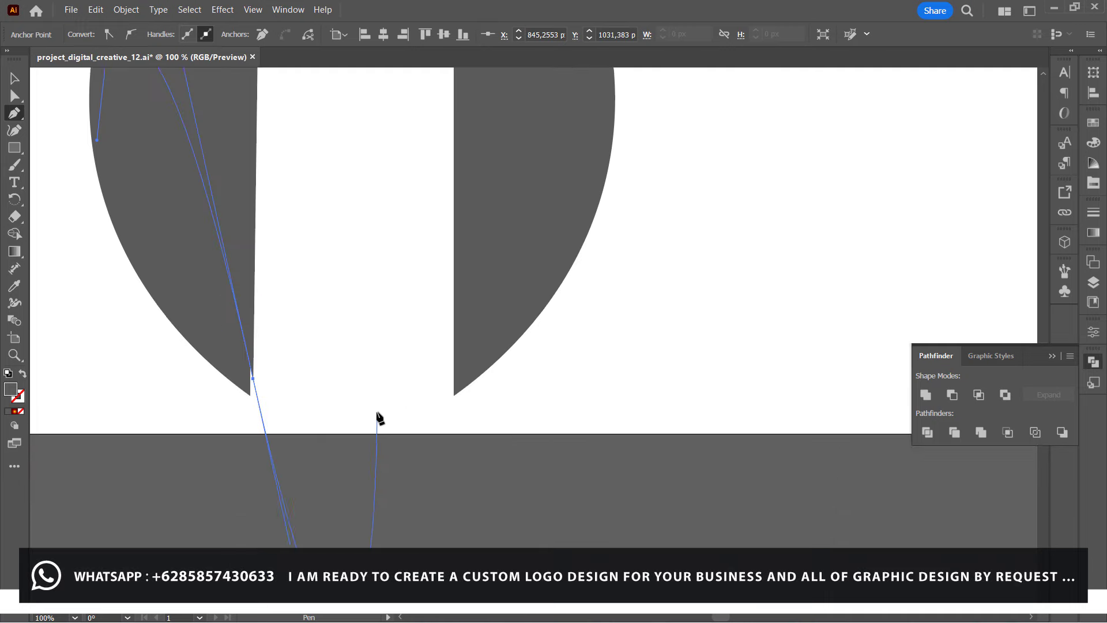
Close the inner cutout shape and subtract it with Minus Front, leaving a crescent.
key("ctrl+minus")
mouse_move(376, 411)
left_mouse_down()
mouse_move(516, 441)
mouse_move(598, 524)
left_mouse_up()
left_click(547, 251)
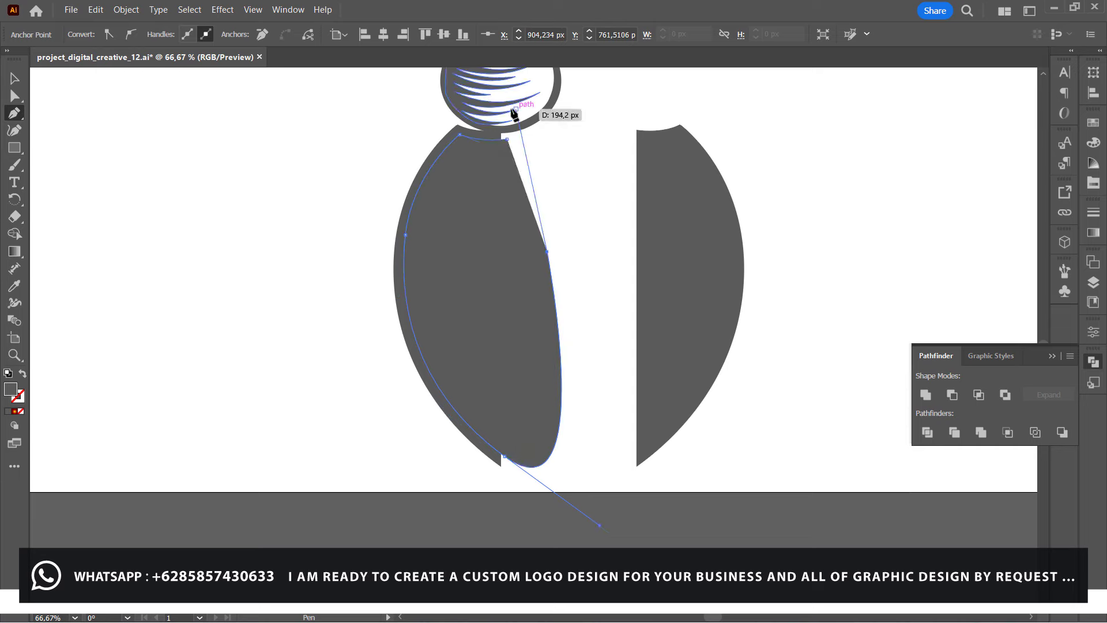
left_click(508, 138)
key("v")
left_click(952, 395)
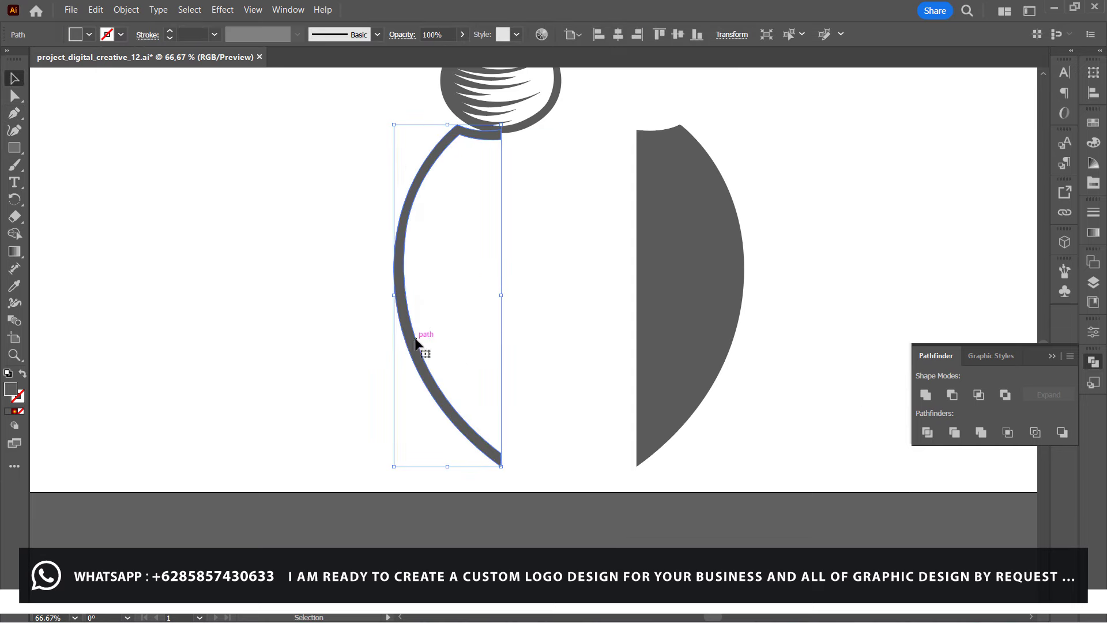
Mirror-copy the crescent to the right and align it into a pointed leaf outline.
right_click(418, 348)
key("Escape")
left_click_drag(394, 294, 743, 291)
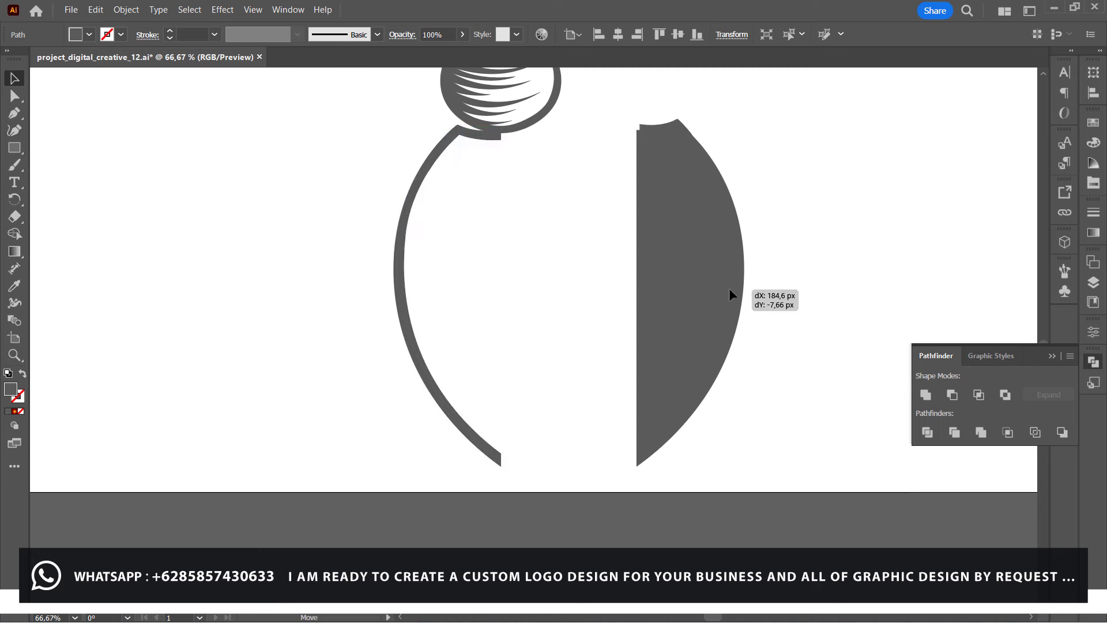
left_click_drag(652, 278, 637, 278)
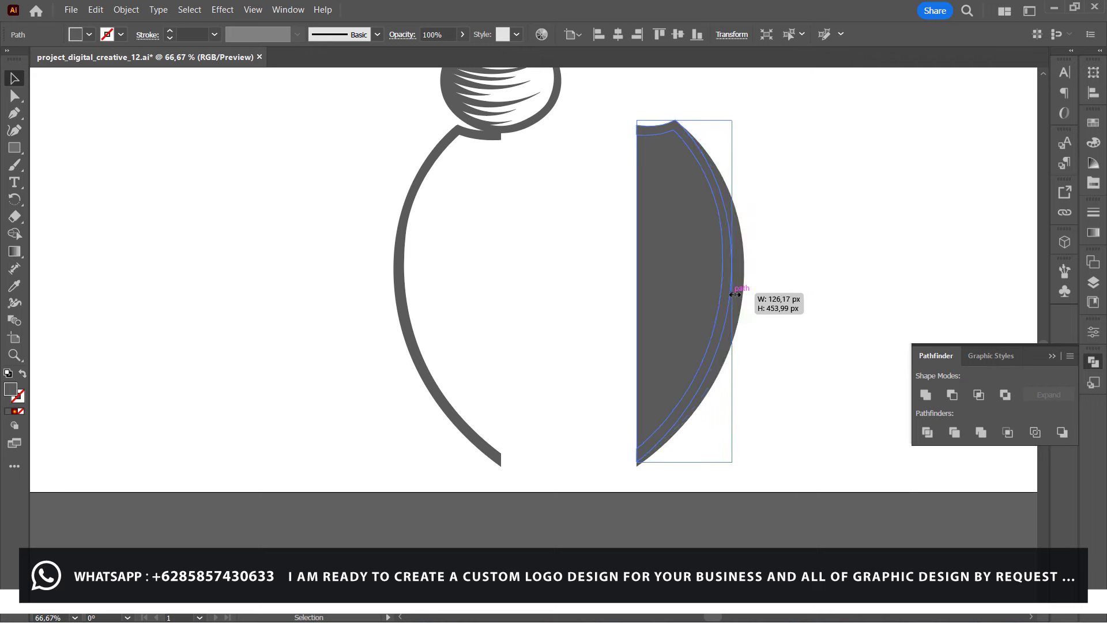
left_click_drag(754, 292, 744, 292)
left_click_drag(636, 292, 637, 293)
left_click_drag(740, 252, 604, 269)
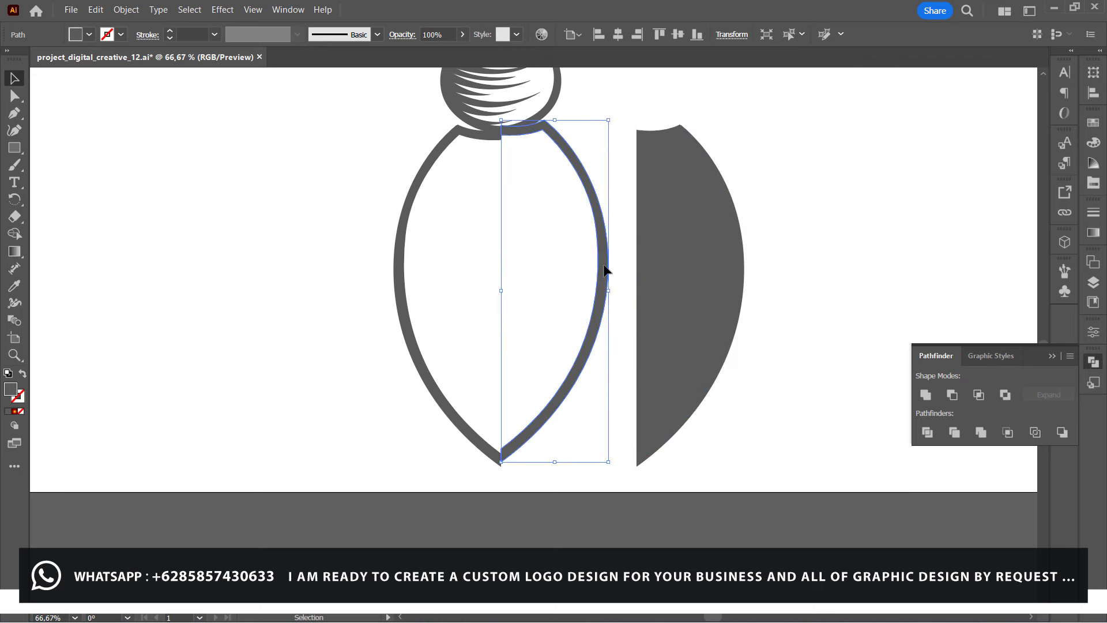
left_click(550, 291)
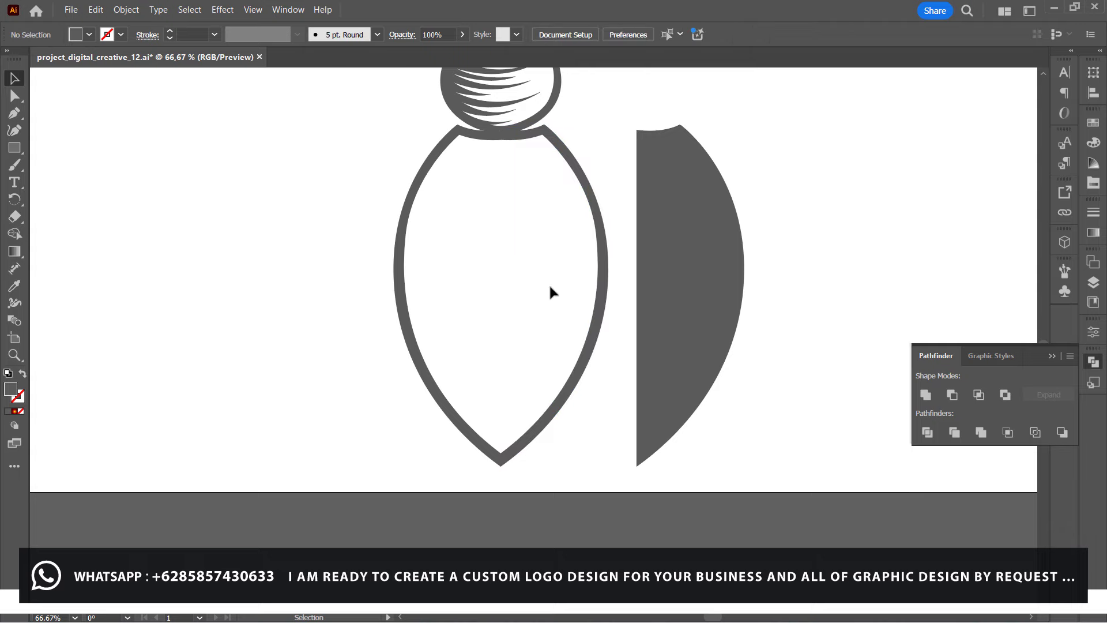
Draw a curved neck line joining the tops of the two outline halves.
left_click(594, 355)
left_click(333, 314)
key("ctrl+equal")
key("ctrl+equal")
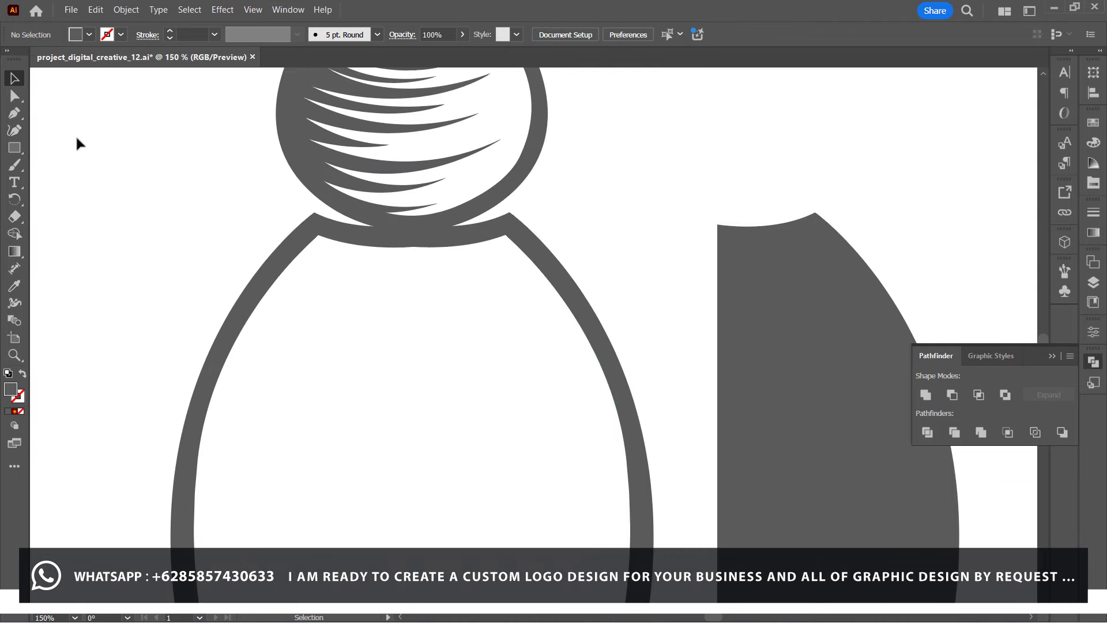
left_click(319, 234)
left_click_drag(505, 235, 600, 197)
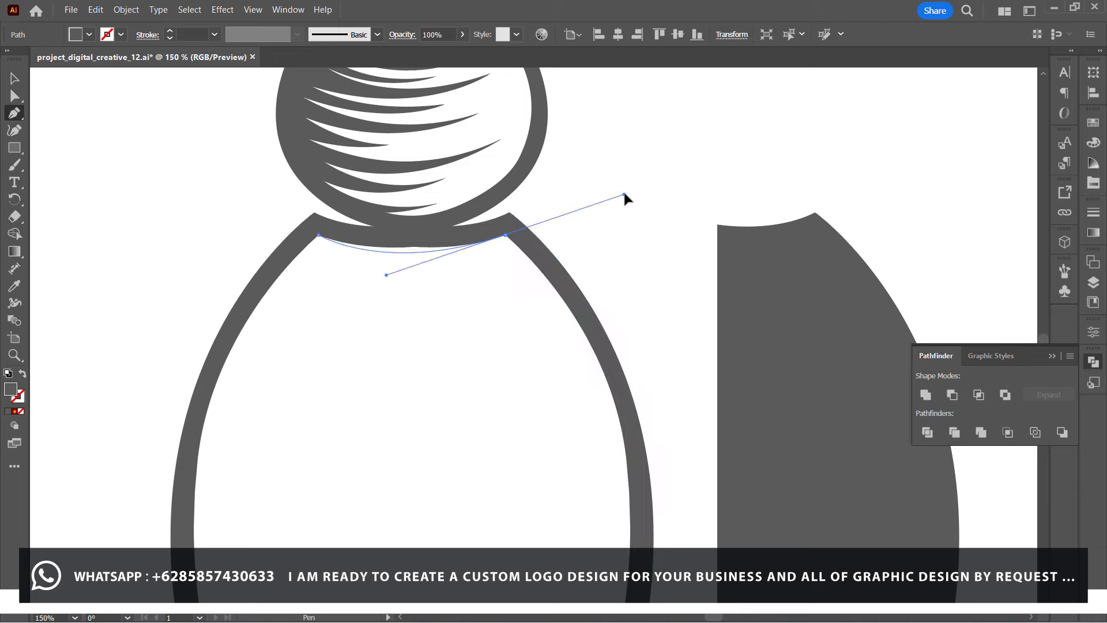
left_click(505, 235)
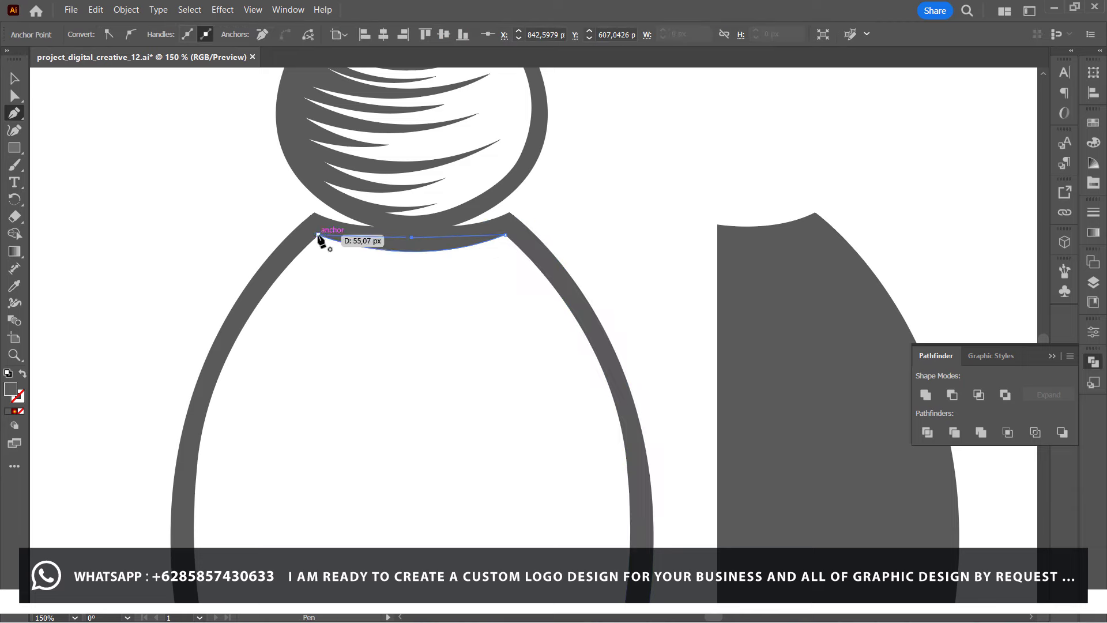
Draw a curved shape filling the outline's bottom point.
scroll(333, 240, "down", 5)
scroll(319, 236, "down", 2)
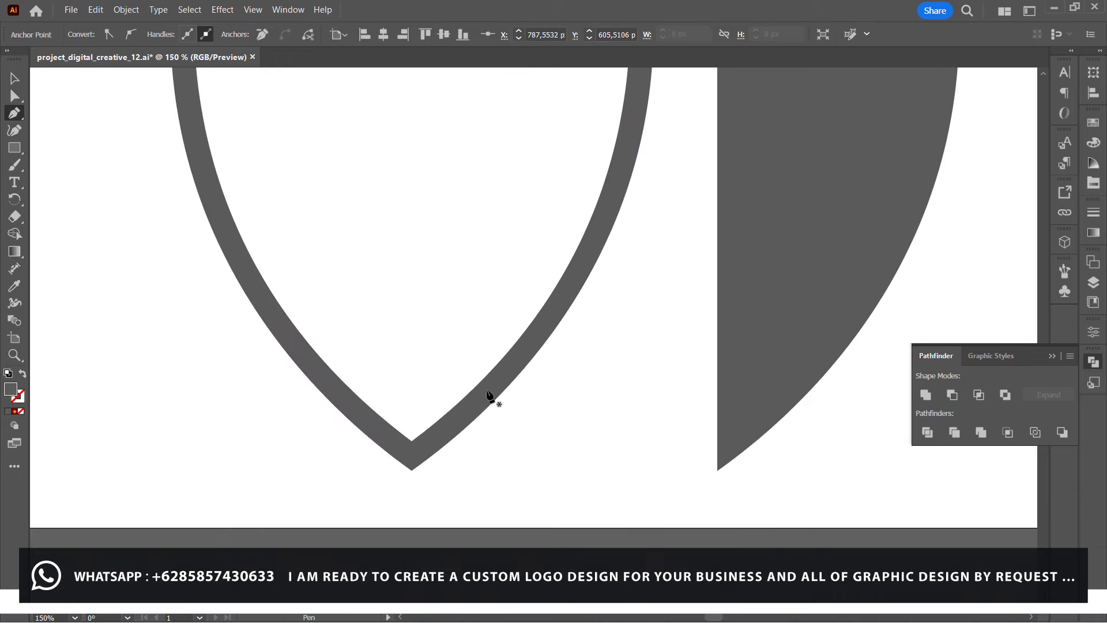
left_click_drag(495, 368, 454, 408)
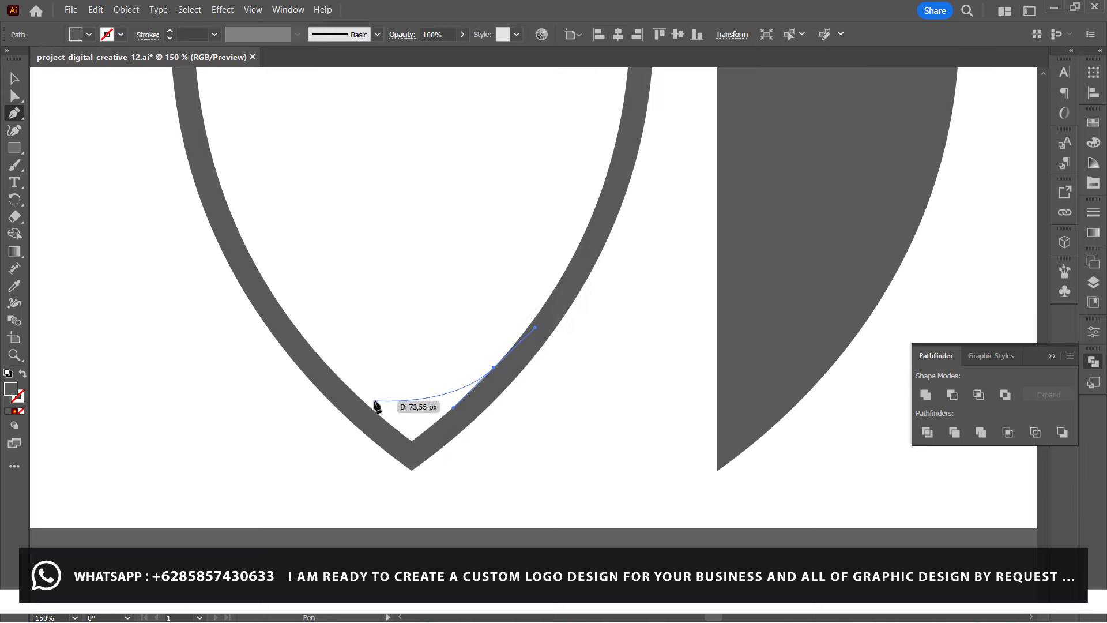
left_click_drag(350, 387, 304, 344)
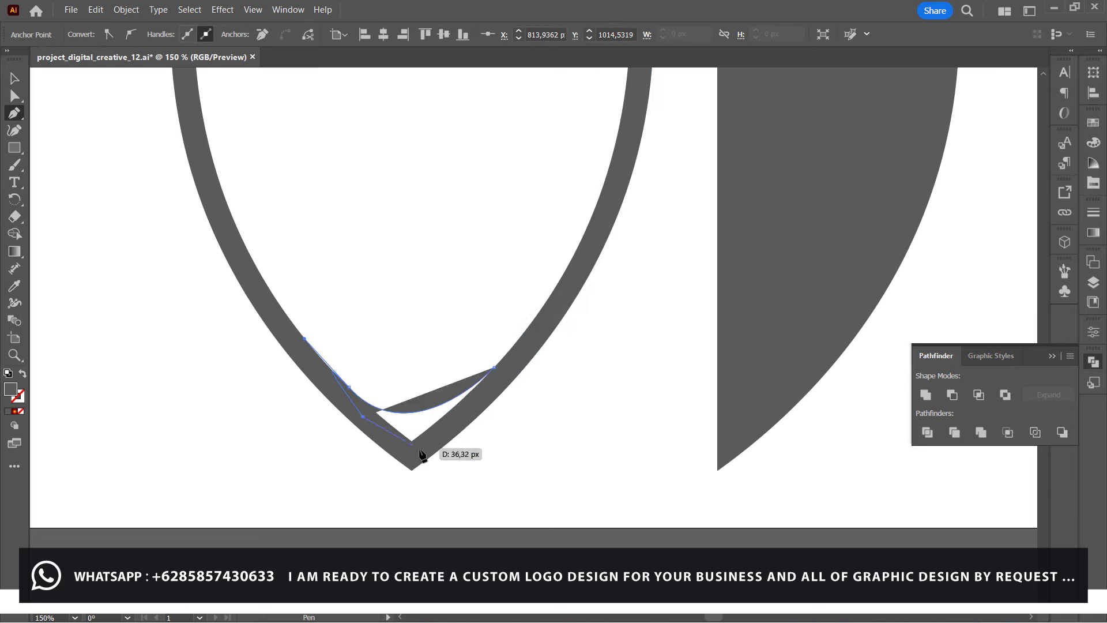
left_click_drag(413, 453, 461, 417)
left_click(495, 368)
Draw a tail tip shape extending down to a new sharp bottom point.
scroll(438, 363, "down", 3)
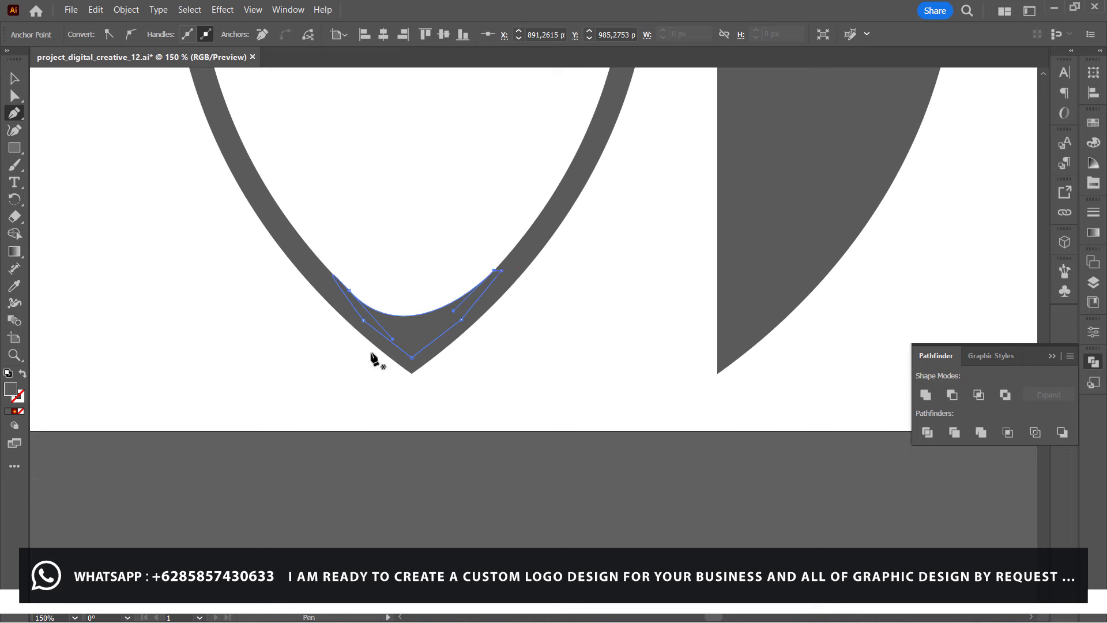
mouse_move(412, 357)
left_mouse_down()
mouse_move(485, 338)
mouse_move(430, 434)
mouse_move(416, 511)
left_mouse_up()
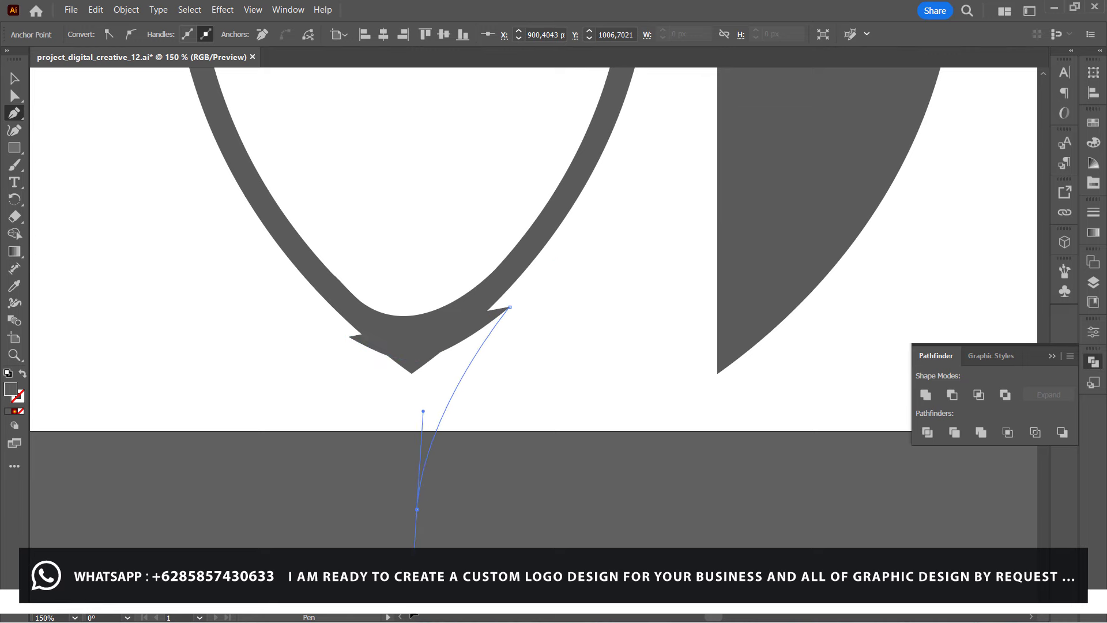
left_click(417, 509)
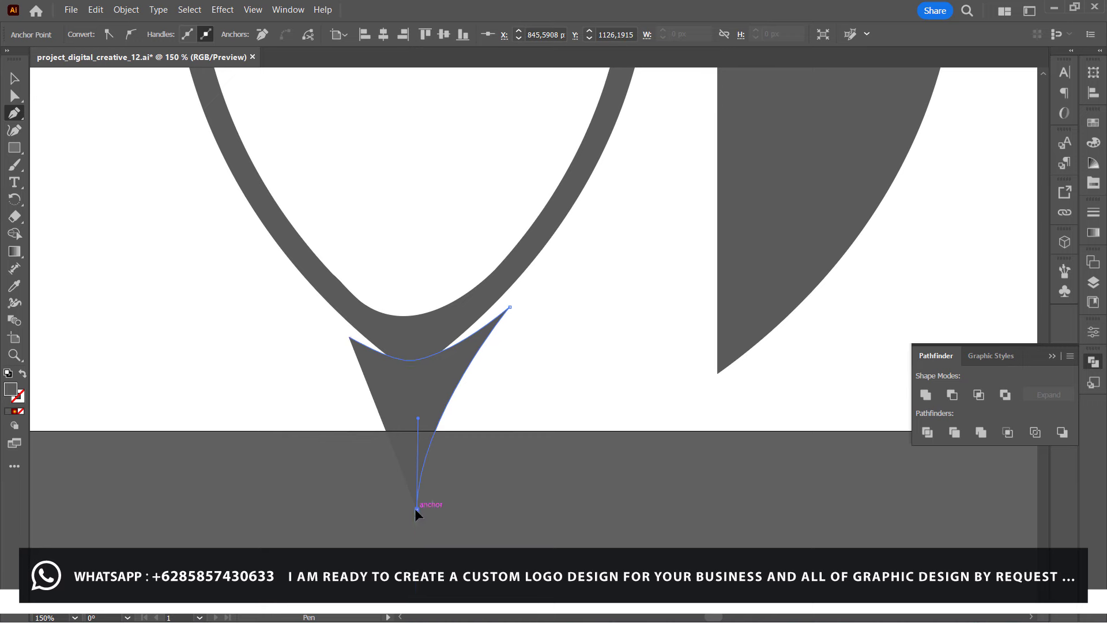
left_click_drag(349, 336, 293, 277)
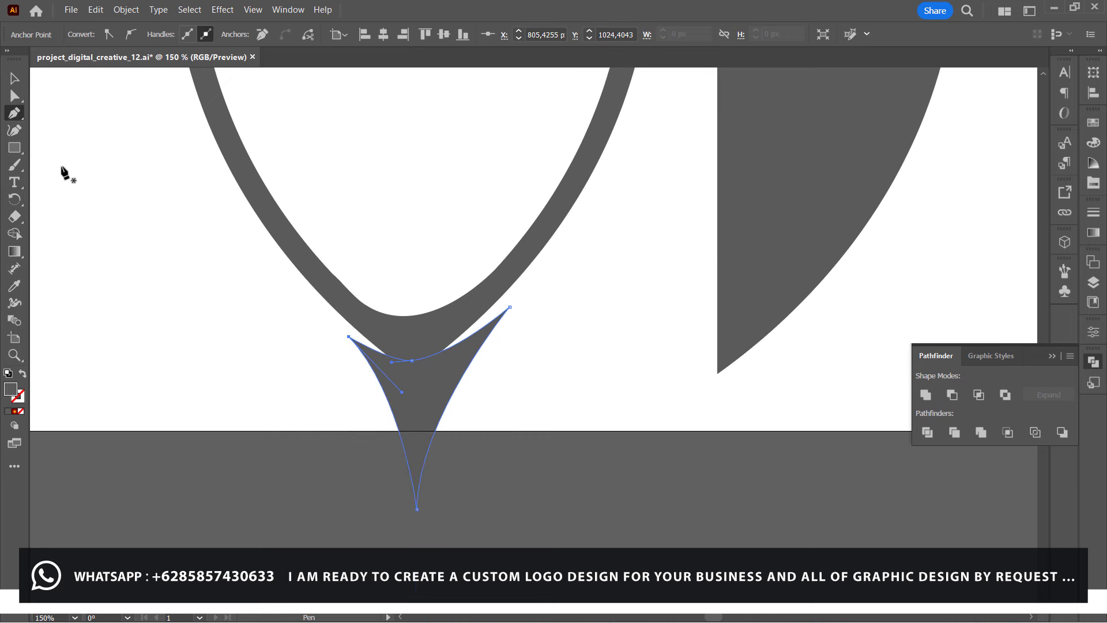
left_click(15, 77)
left_click(197, 316)
left_click(429, 426)
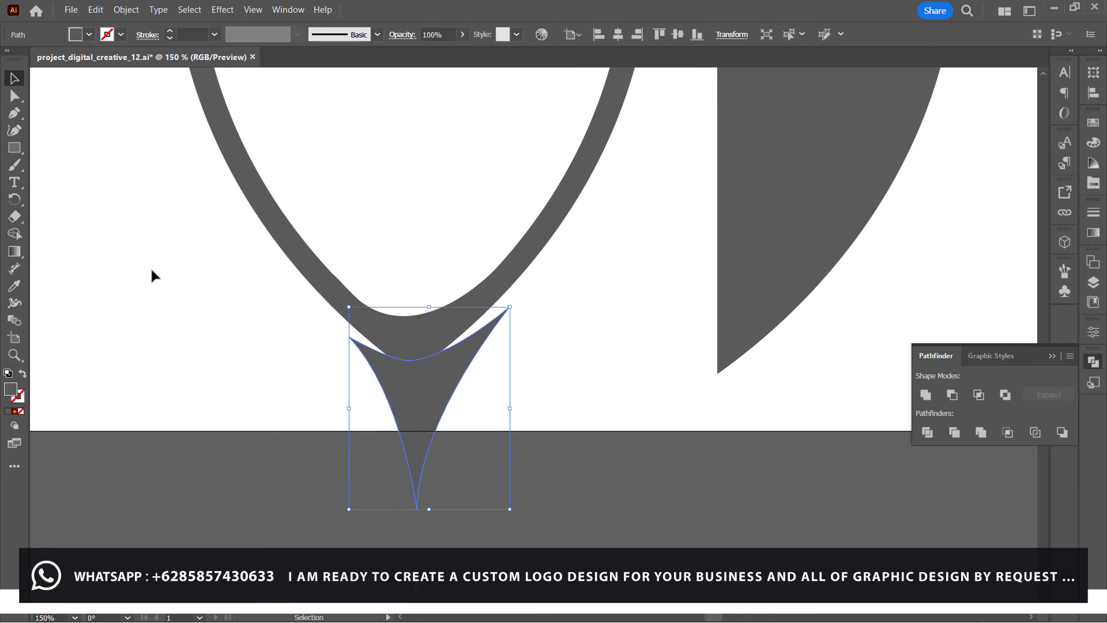
Select the whole figure and stretch it taller from its bottom edge.
scroll(195, 285, "down", 4)
left_click_drag(572, 151, 522, 435)
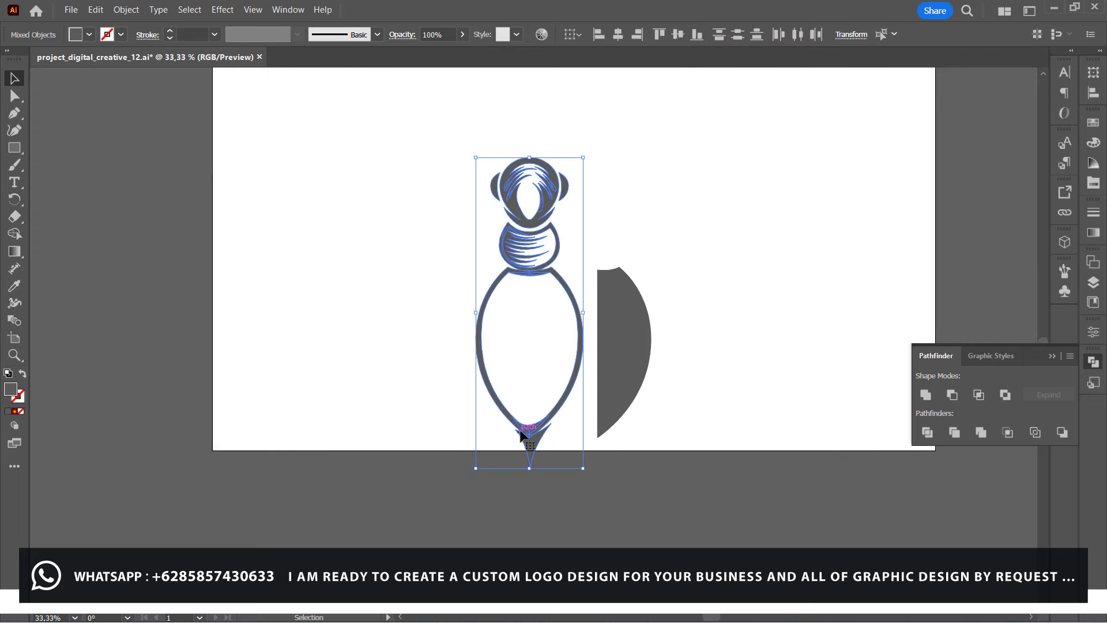
key("ctrl+z")
key("ctrl+z")
key("ctrl+z")
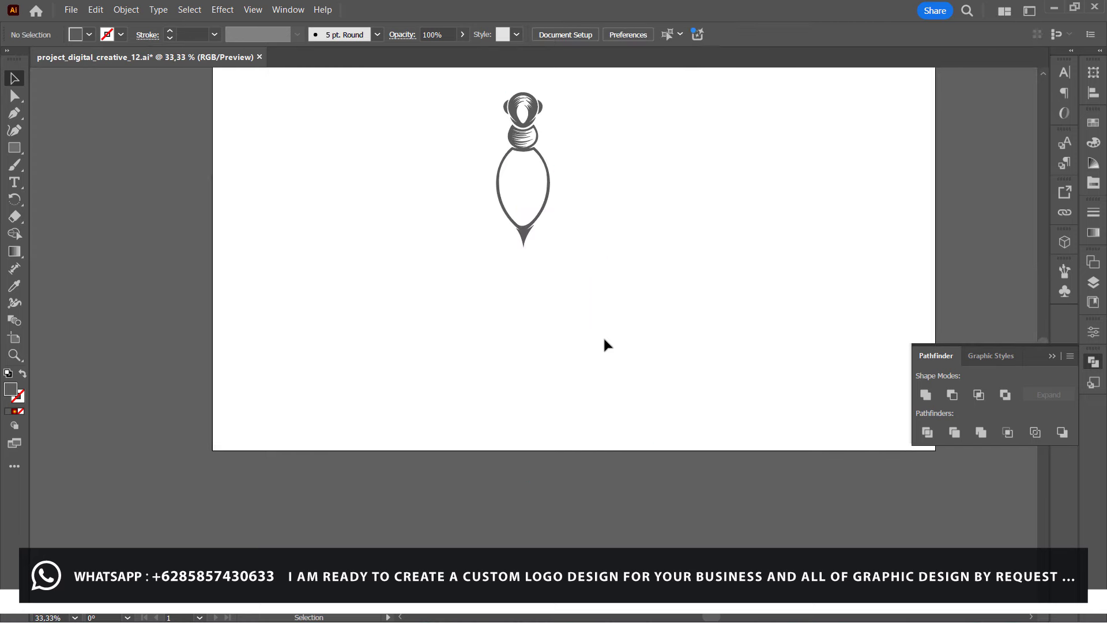
left_click_drag(595, 350, 430, 130)
left_click_drag(527, 321, 526, 367)
Zoom in on the tail area and delete the separate tail tip shape.
key("ctrl+1")
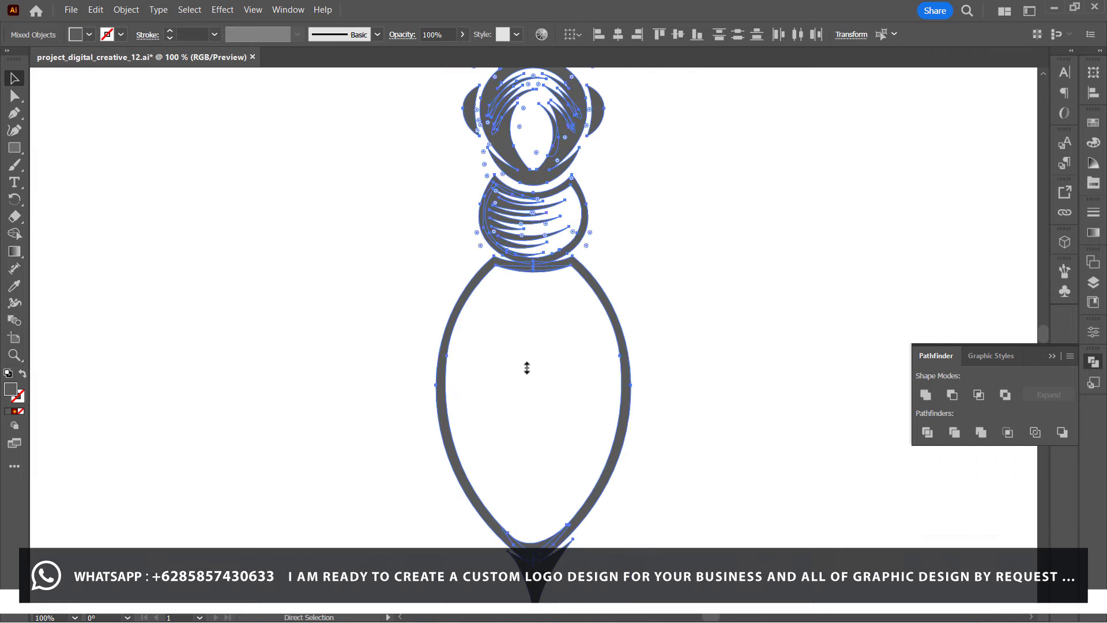
scroll(527, 367, "down", 5)
key("ctrl+plus")
scroll(596, 465, "down", 5)
left_click(551, 414)
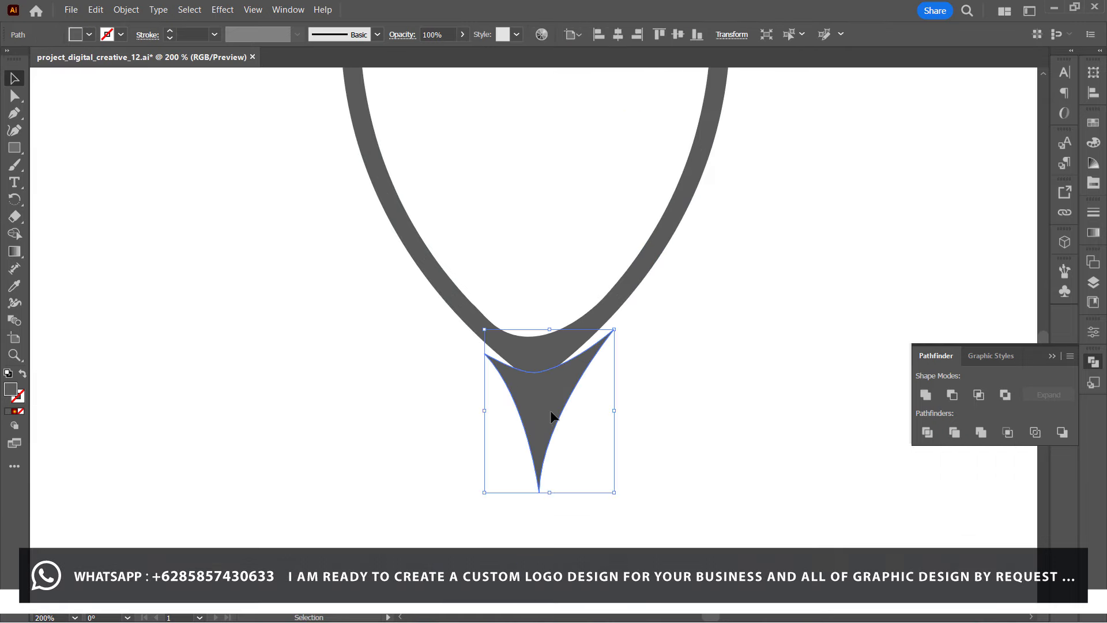
key("Delete")
Check the outline's bottom anchors and pen-draw a curved hook shape there.
key("a")
left_click(516, 353)
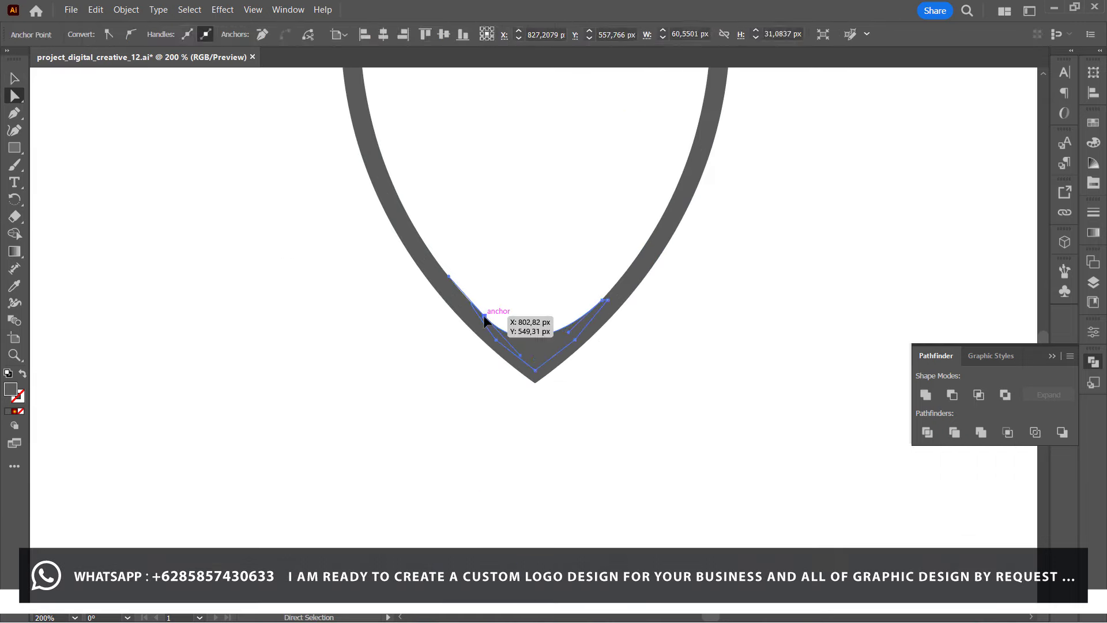
left_click(483, 317)
left_click(602, 419)
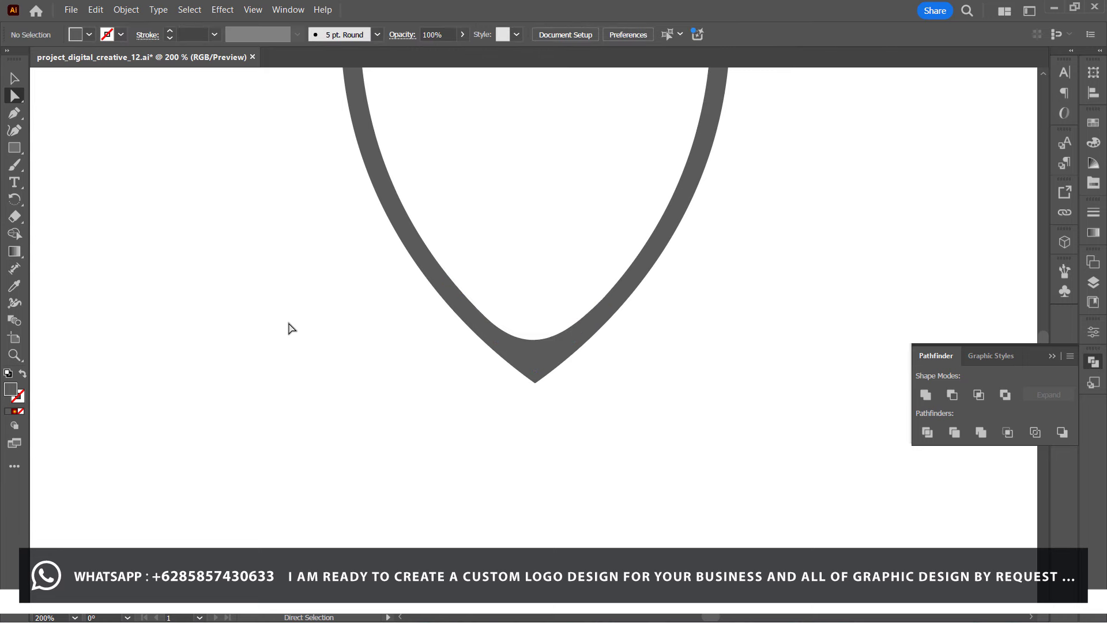
left_click(15, 113)
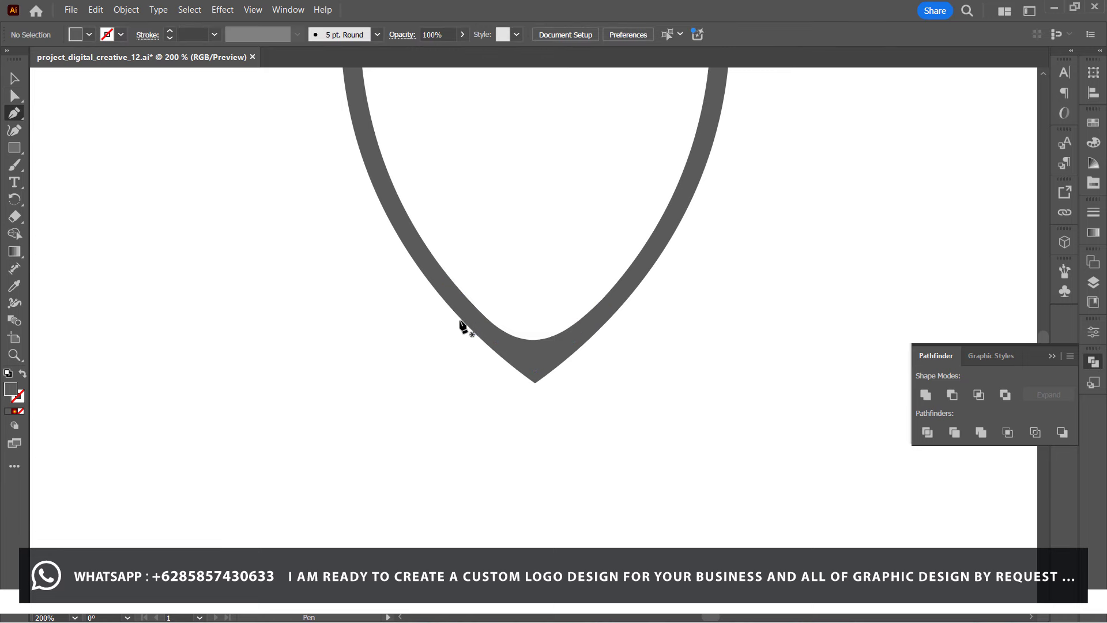
left_click(458, 315)
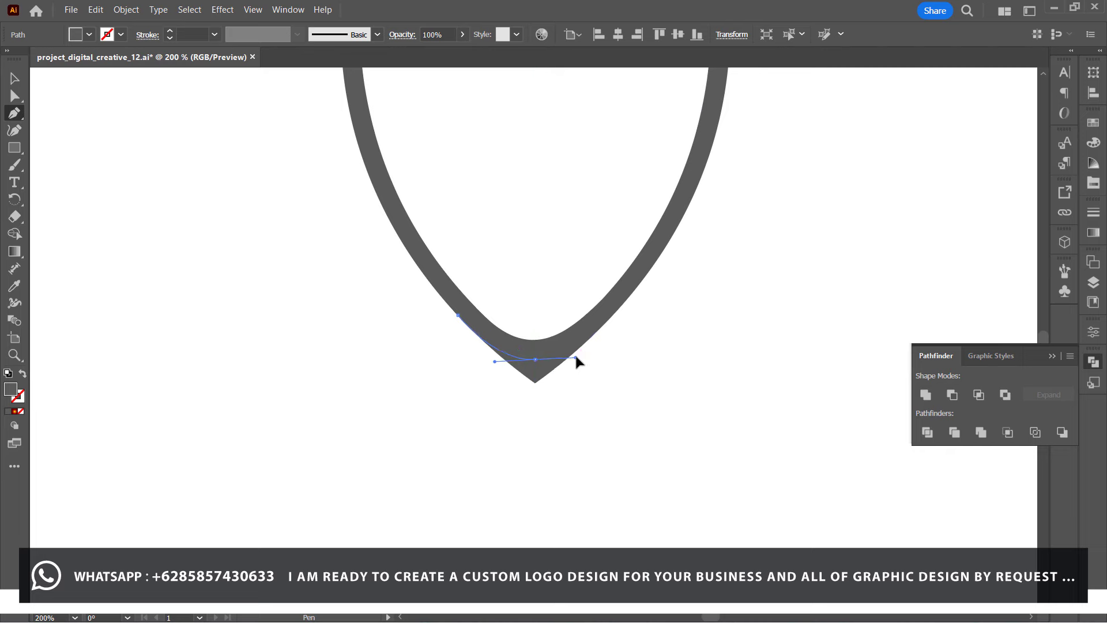
left_click(535, 359)
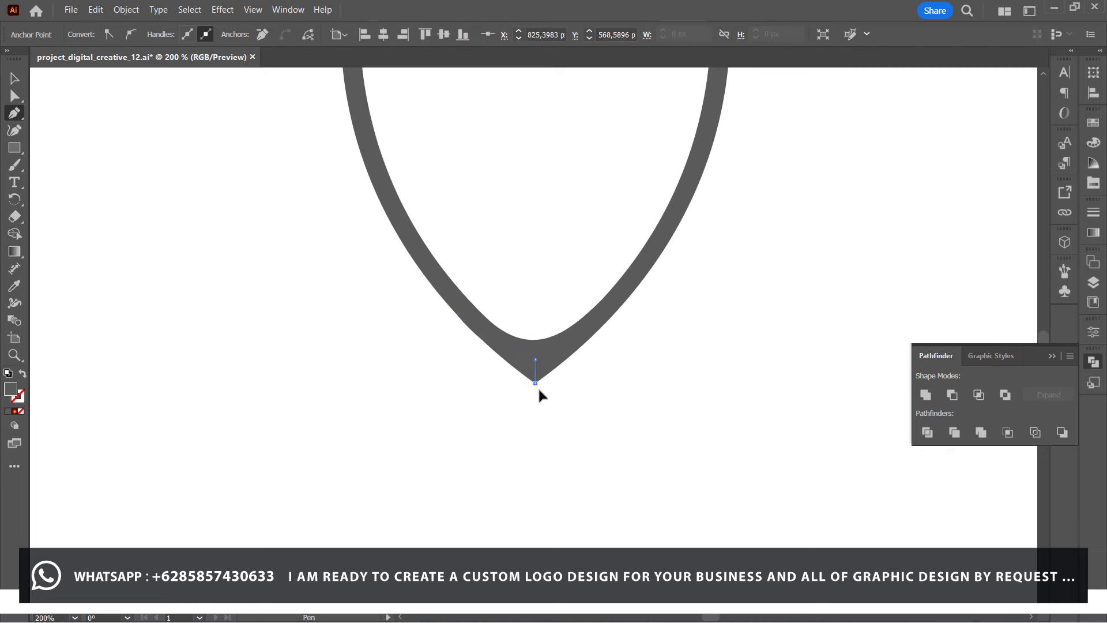
left_click_drag(528, 402, 521, 413)
left_click_drag(386, 355, 454, 310)
left_click(14, 78)
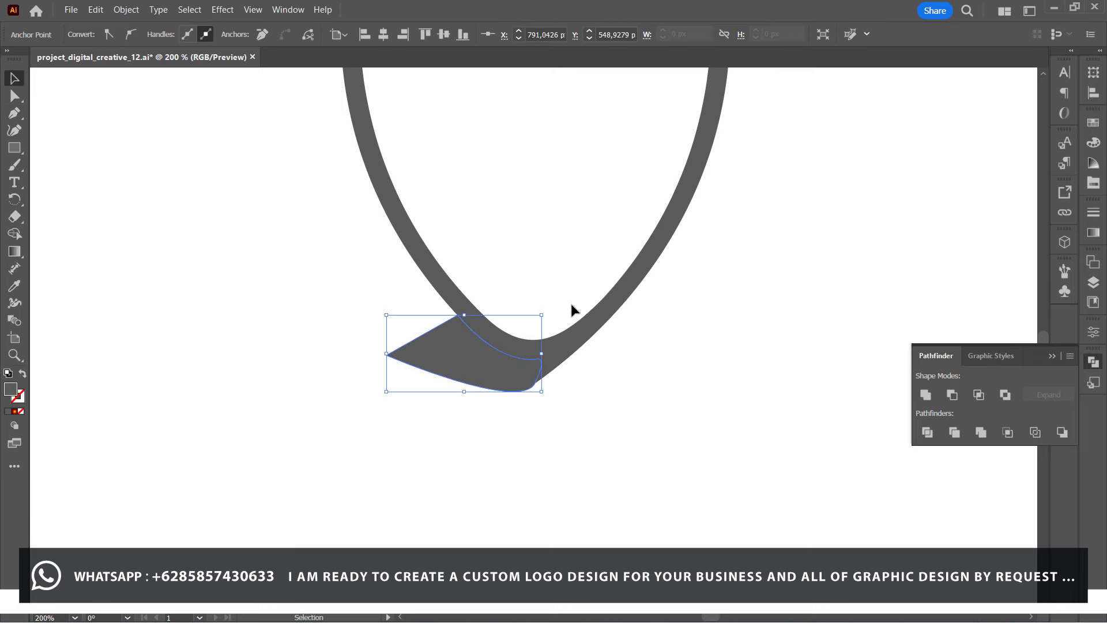
Unite the hook shape with the body outline using Pathfinder.
left_click(541, 312)
left_click(482, 380, "shift")
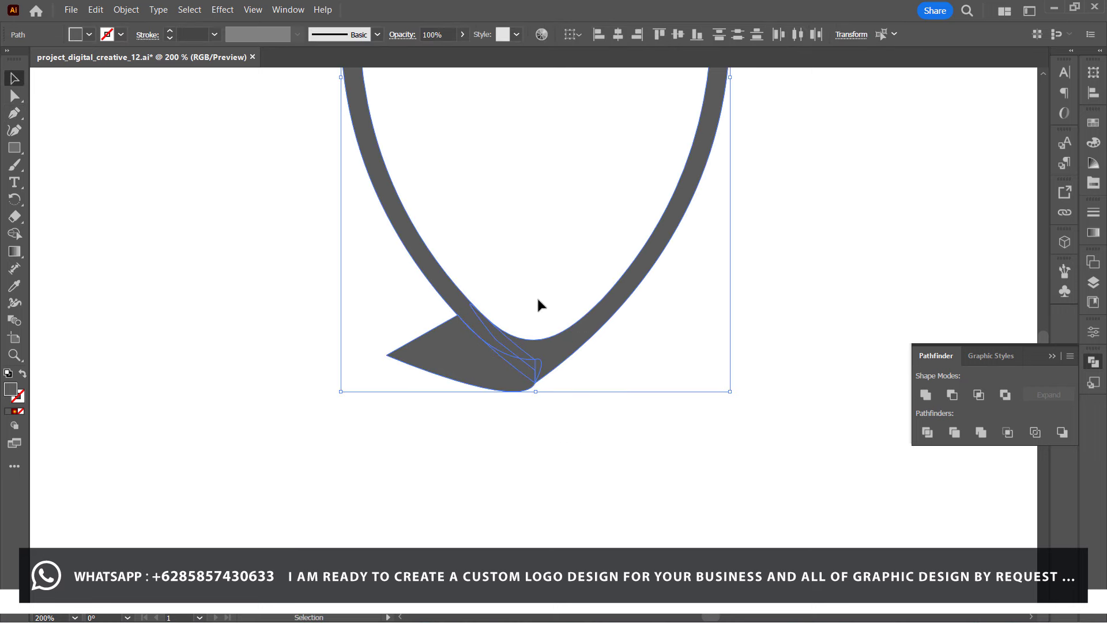
left_click(952, 394)
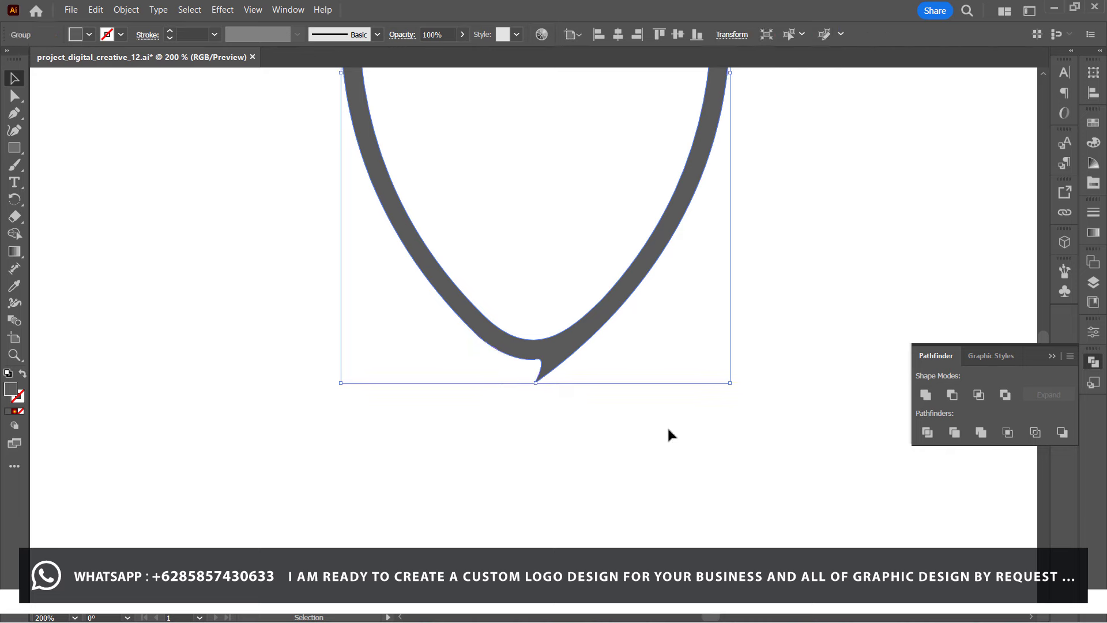
left_click(477, 445)
Draw a small shape filling the cusp at the tail tip.
left_click(535, 383)
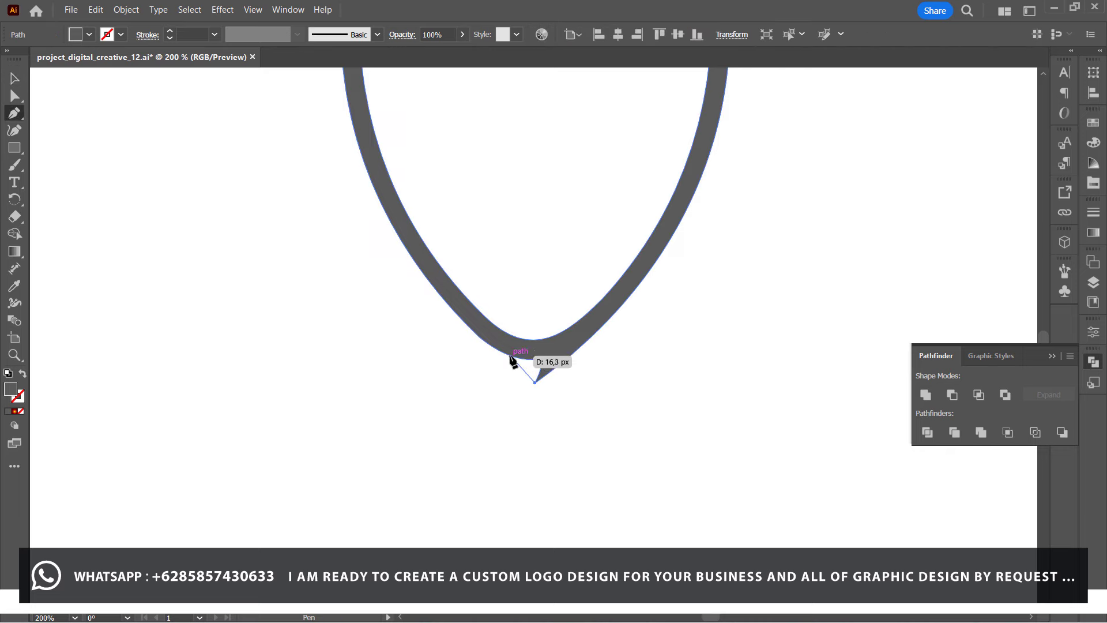
left_click_drag(509, 355, 555, 341)
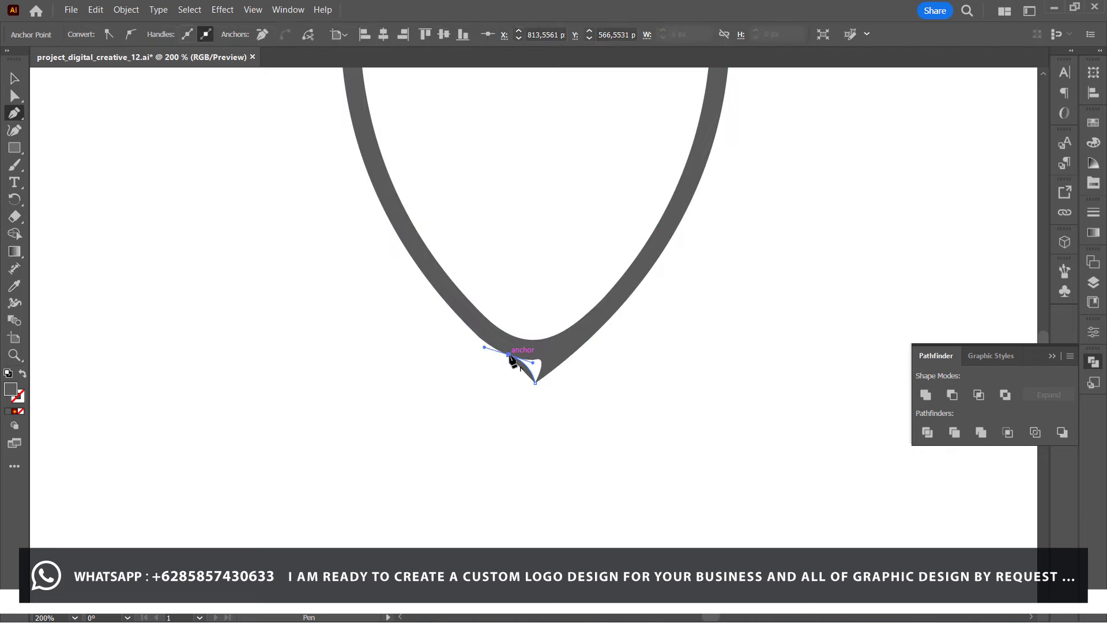
left_click(14, 78)
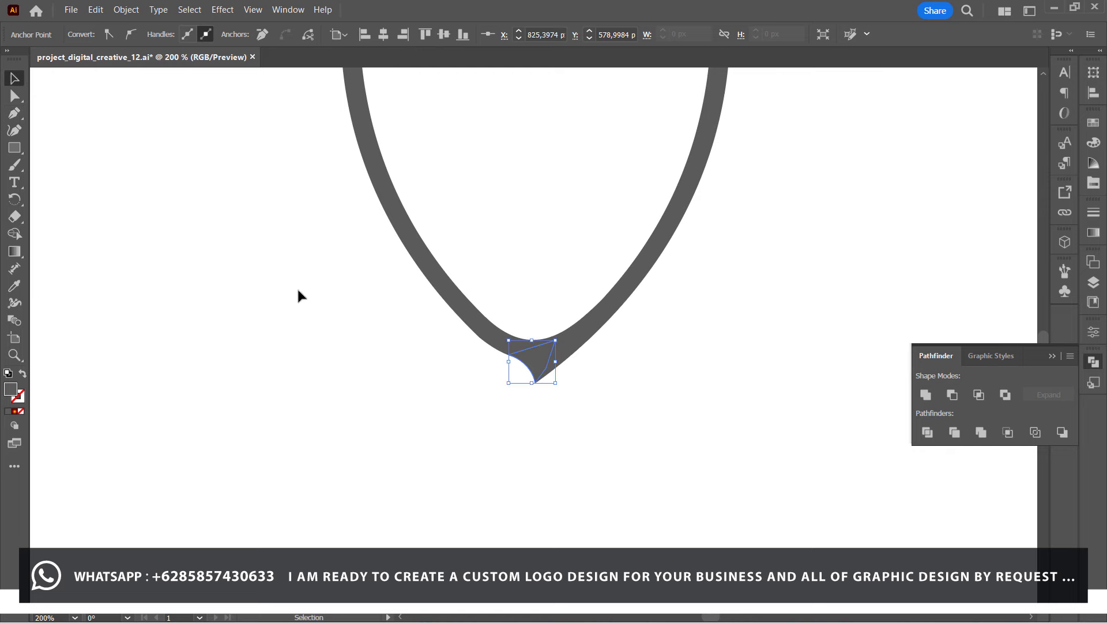
left_click_drag(296, 294, 577, 415)
left_click(926, 394)
Pen-draw a concave sliver along the outline's lower left edge down to the tip.
left_click(842, 340)
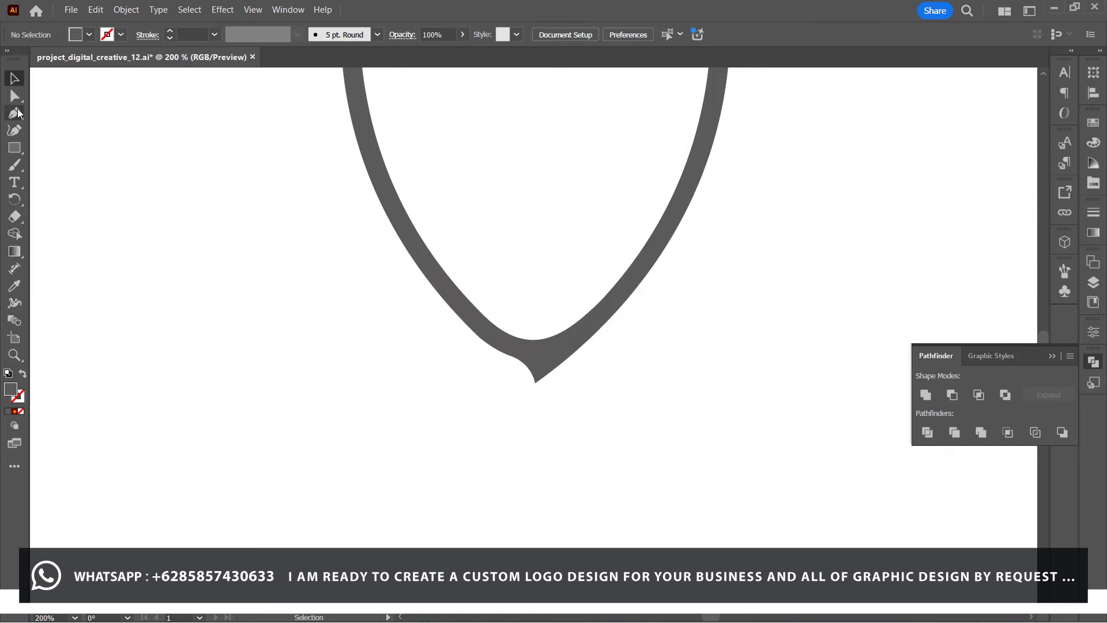
scroll(535, 385, "up", 4)
left_click_drag(383, 343, 473, 415)
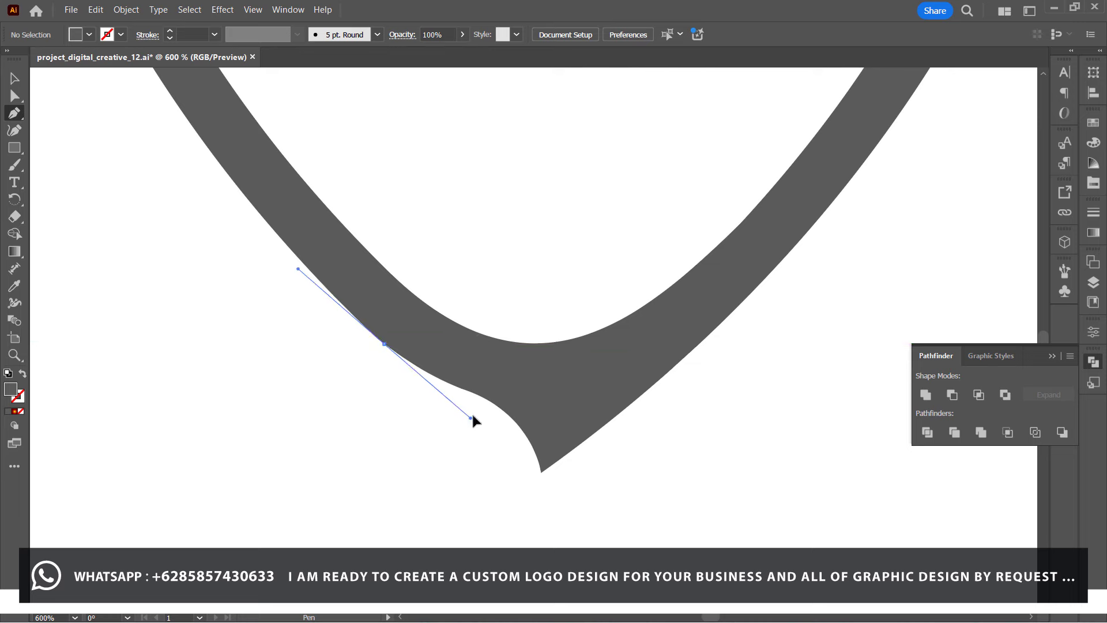
left_click_drag(541, 472, 557, 521)
left_click(542, 472)
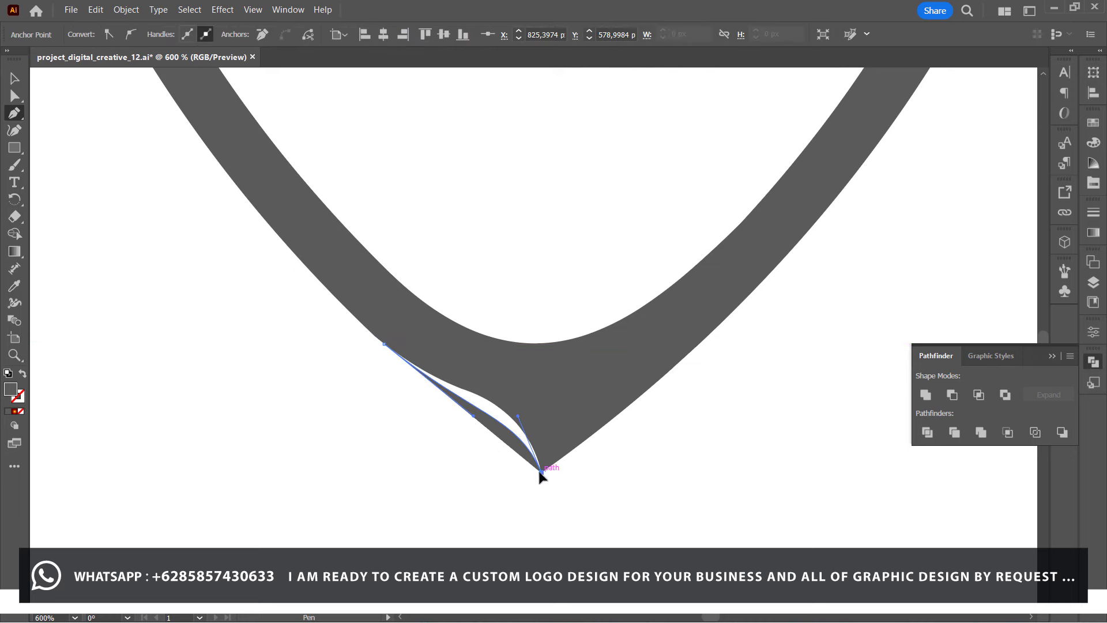
Merge the sliver into the body outline, then zoom out toward the collar.
left_click(558, 425)
left_click(458, 364)
left_click(384, 343)
left_click(14, 78)
left_click(165, 286)
key("ctrl+minus")
key("ctrl+minus")
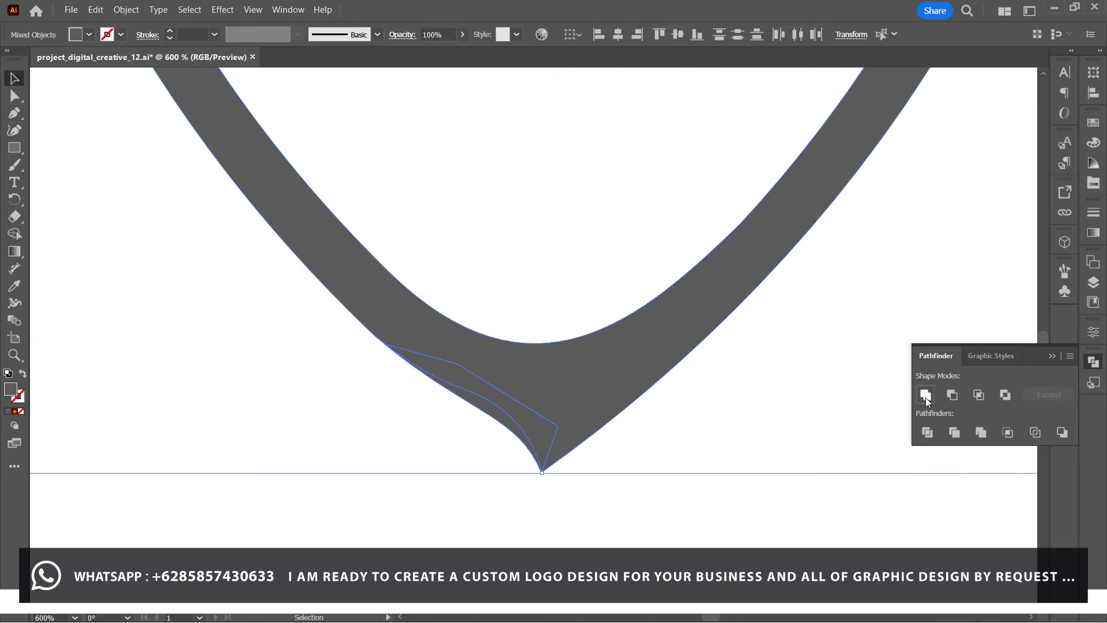
scroll(728, 465, "up", 3)
scroll(728, 465, "up", 5)
Merge the body outline and collar shapes into one shape.
left_click(495, 164)
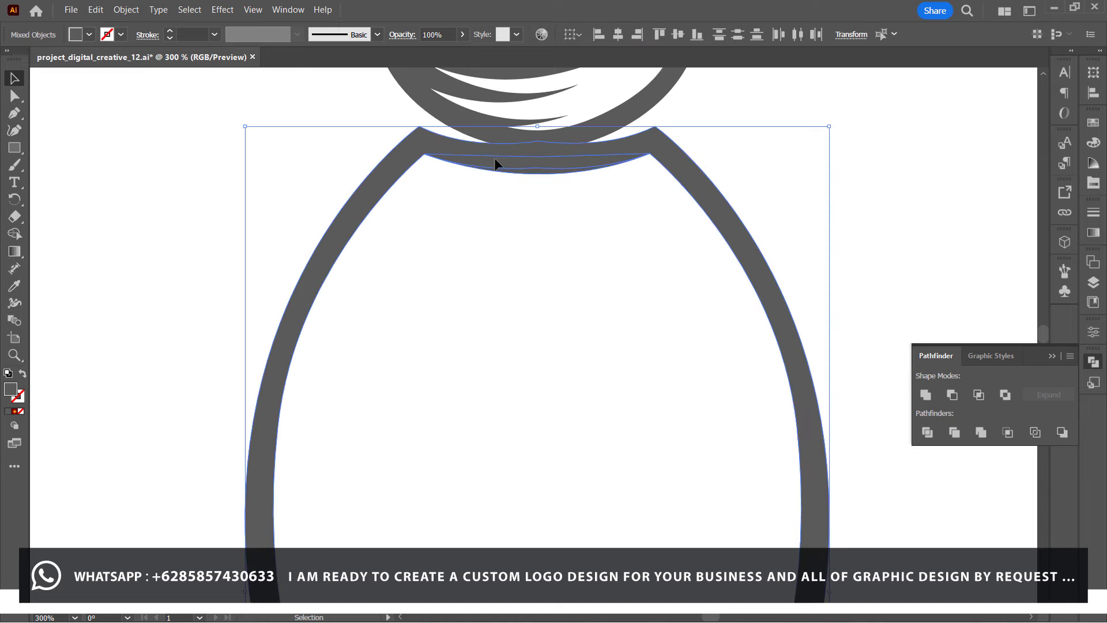
left_click(926, 396)
left_click(584, 341)
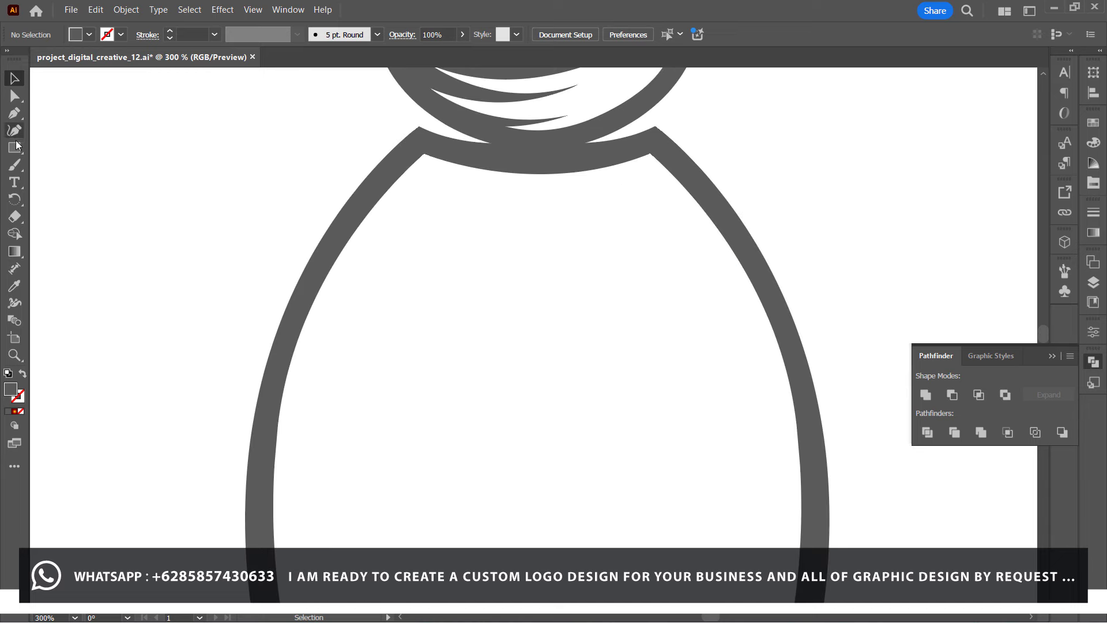
Draw a large unfilled ellipse across the collar and duplicate it lower down.
left_click_drag(16, 146, 57, 161)
left_click_drag(340, 232, 887, 513)
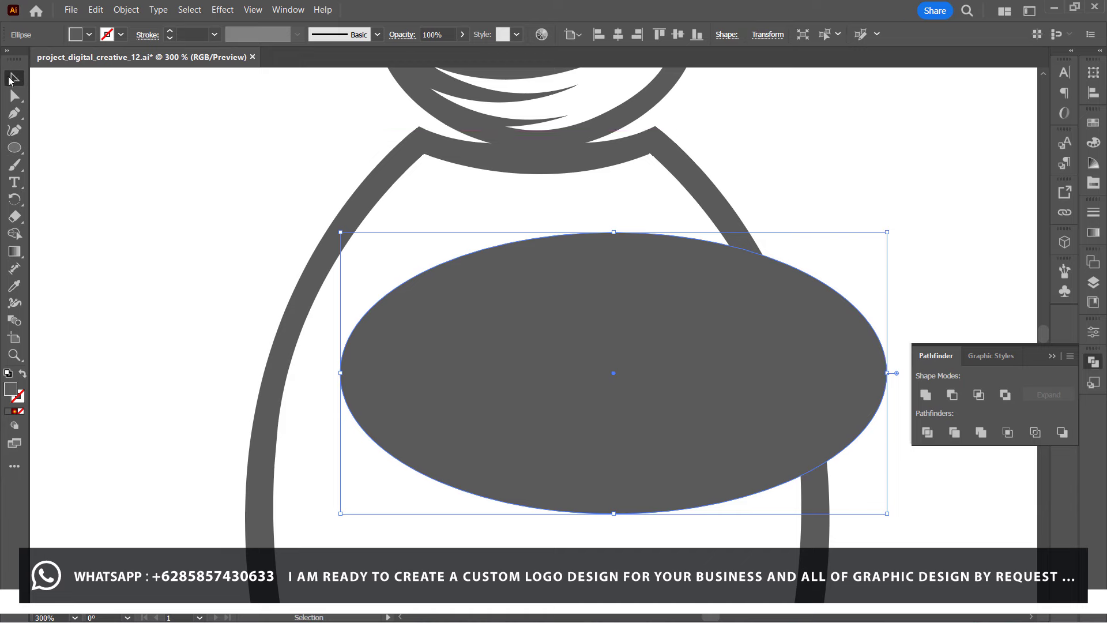
key("ctrl+1")
left_click_drag(525, 331, 500, 260)
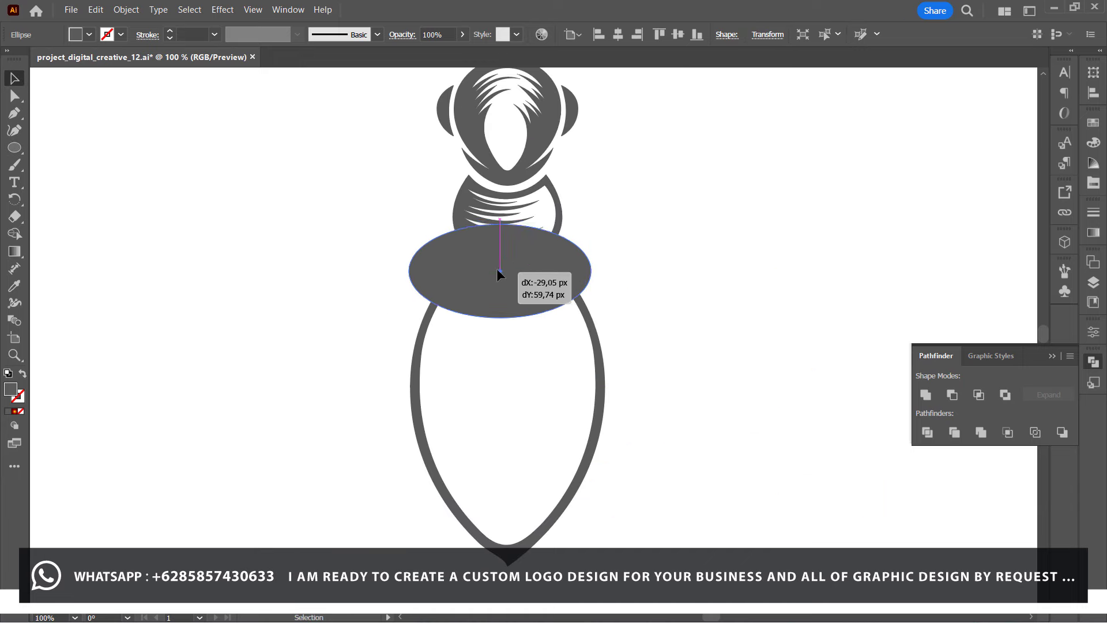
left_click(22, 374)
mouse_move(552, 312)
left_mouse_down()
mouse_move(552, 300)
mouse_move(560, 350)
left_mouse_up()
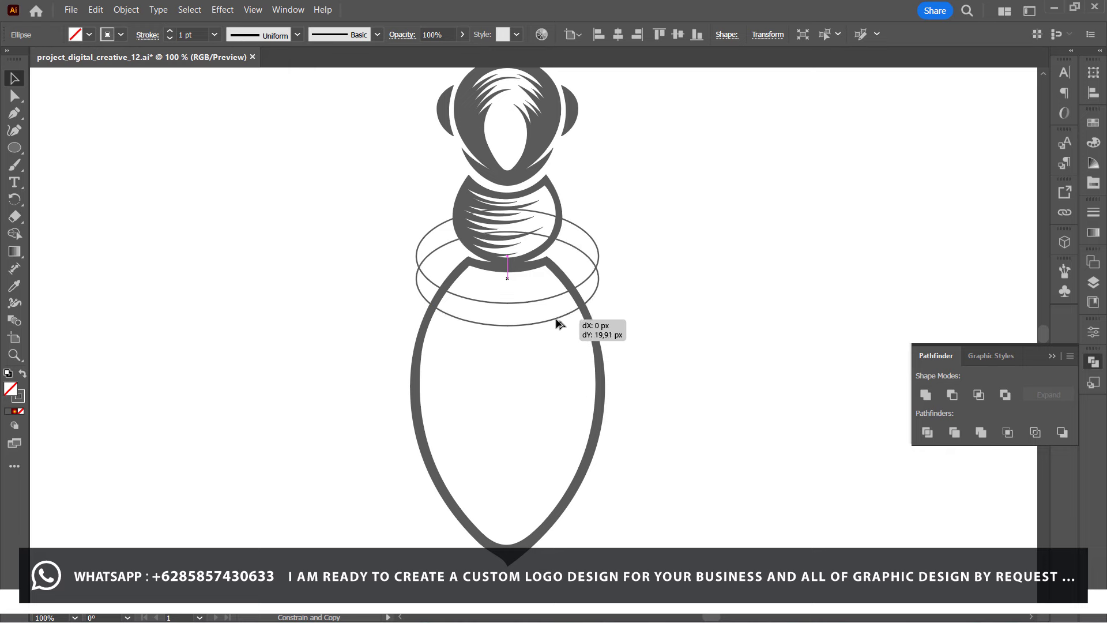
left_click_drag(560, 350, 555, 325)
Resize the outer ellipse to about 207 × 107 px and align both guide ellipses.
left_click_drag(507, 231, 508, 190)
left_click_drag(549, 324, 552, 323)
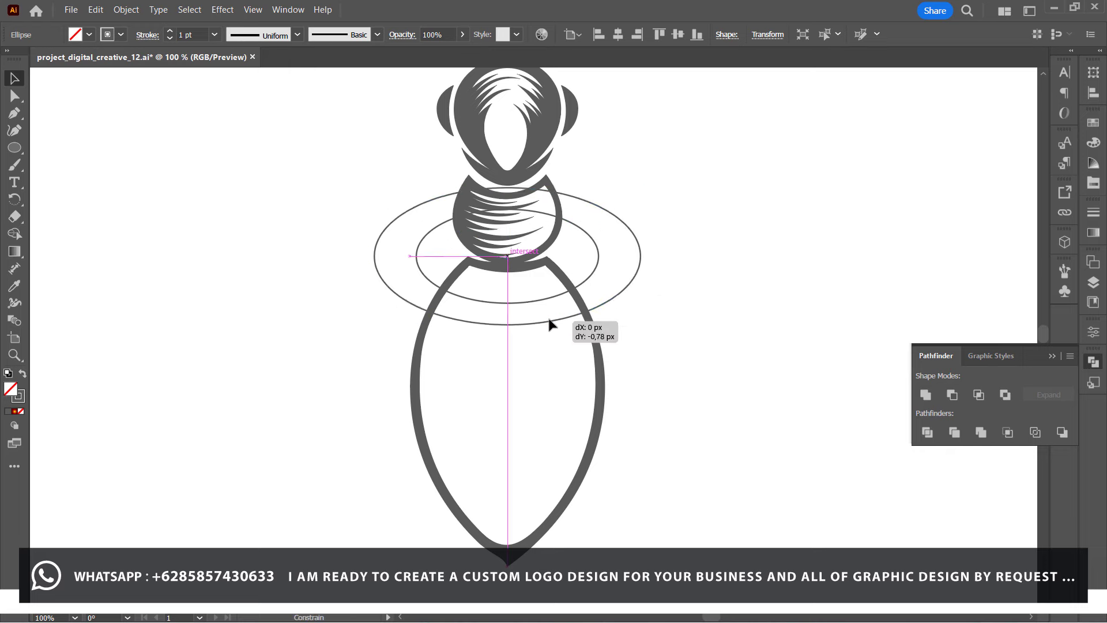
left_click_drag(508, 189, 513, 195)
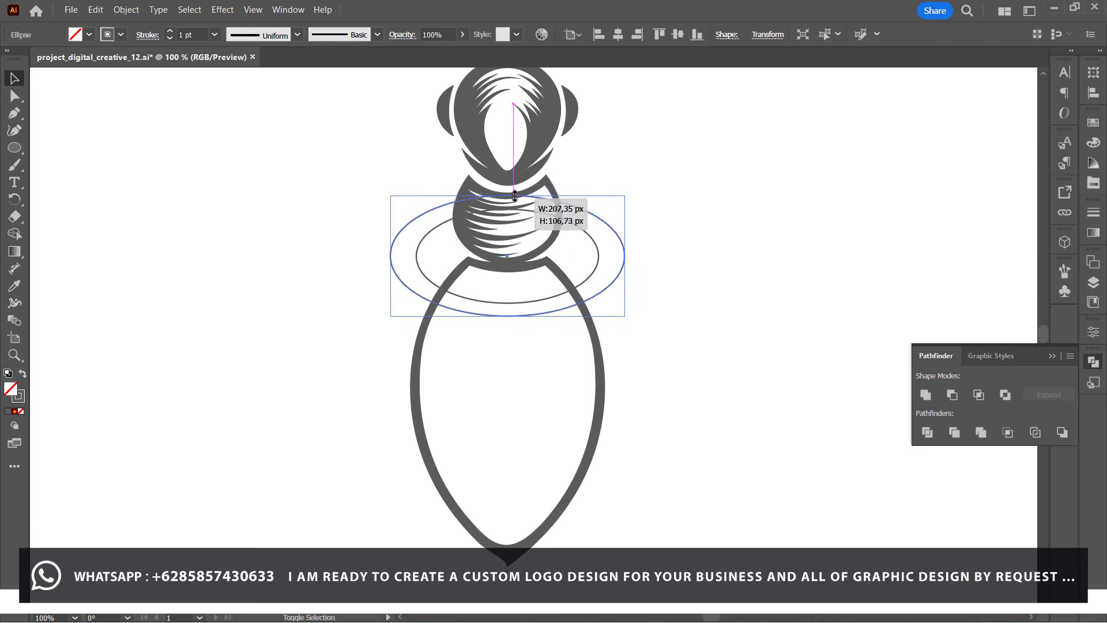
left_click(594, 240, "shift")
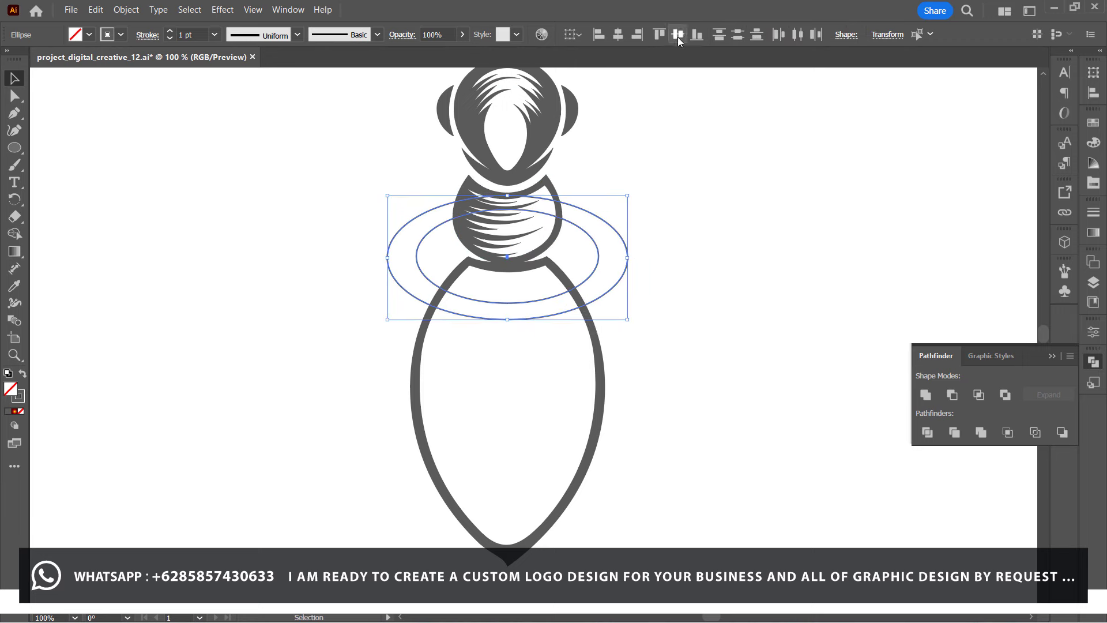
left_click(694, 238)
left_click(598, 252)
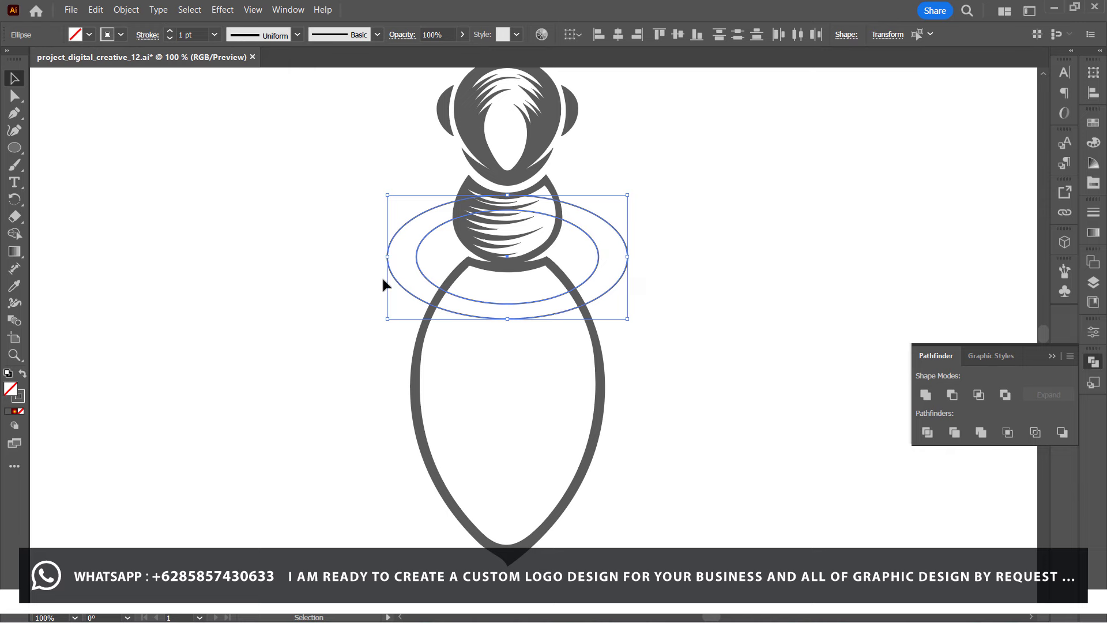
left_click(196, 225)
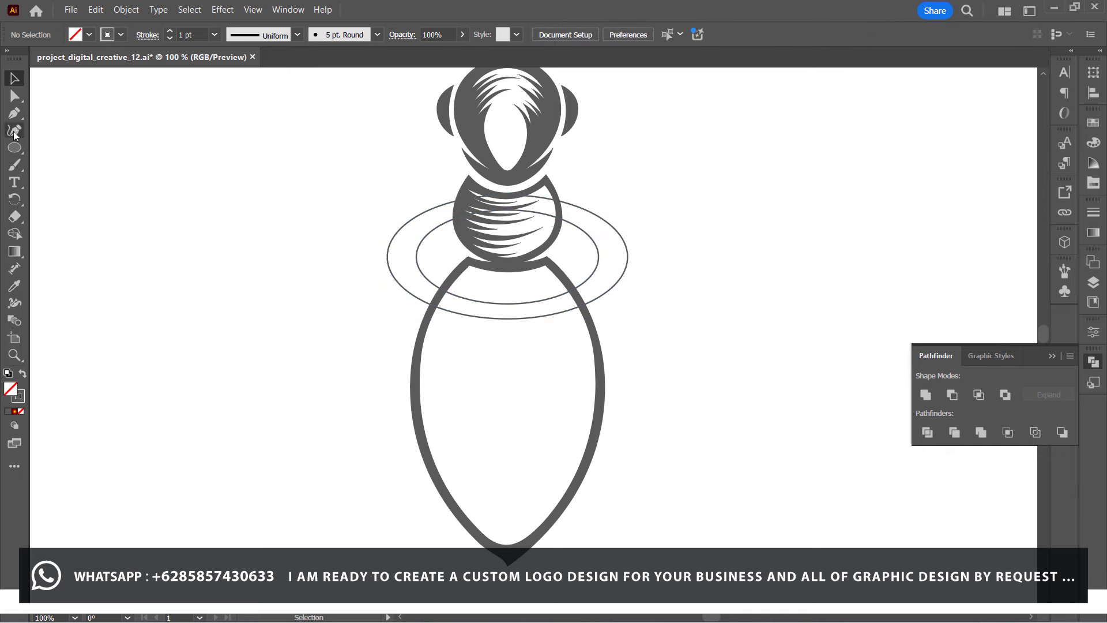
left_click(14, 113)
Draw a curved band between the two guide ellipses and fill it solid gray.
key("ctrl+plus")
key("ctrl+plus")
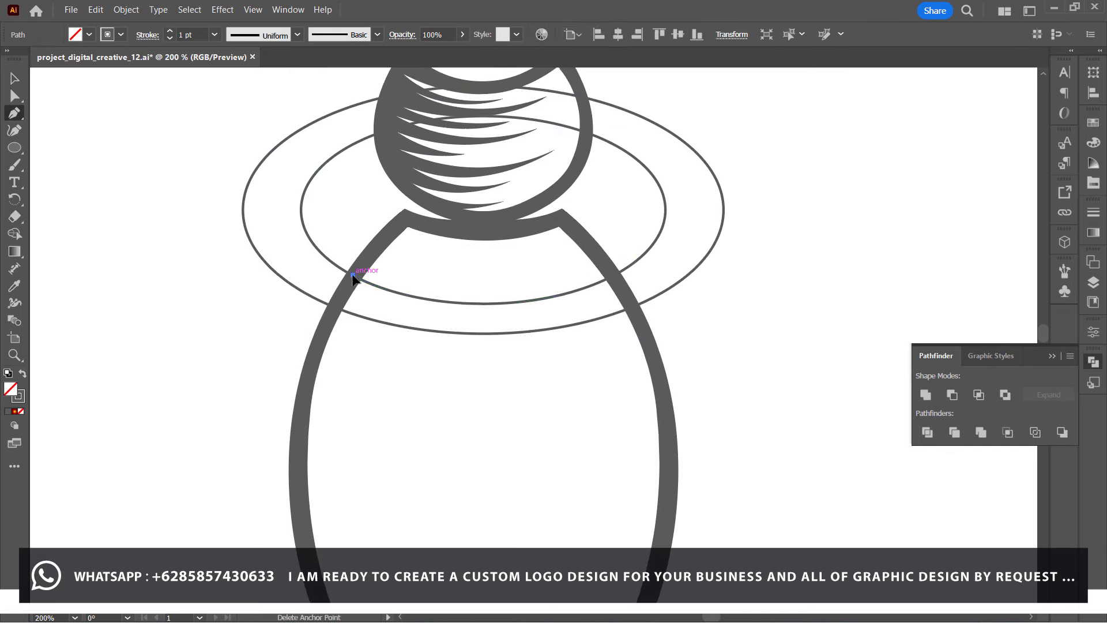
left_click(353, 275)
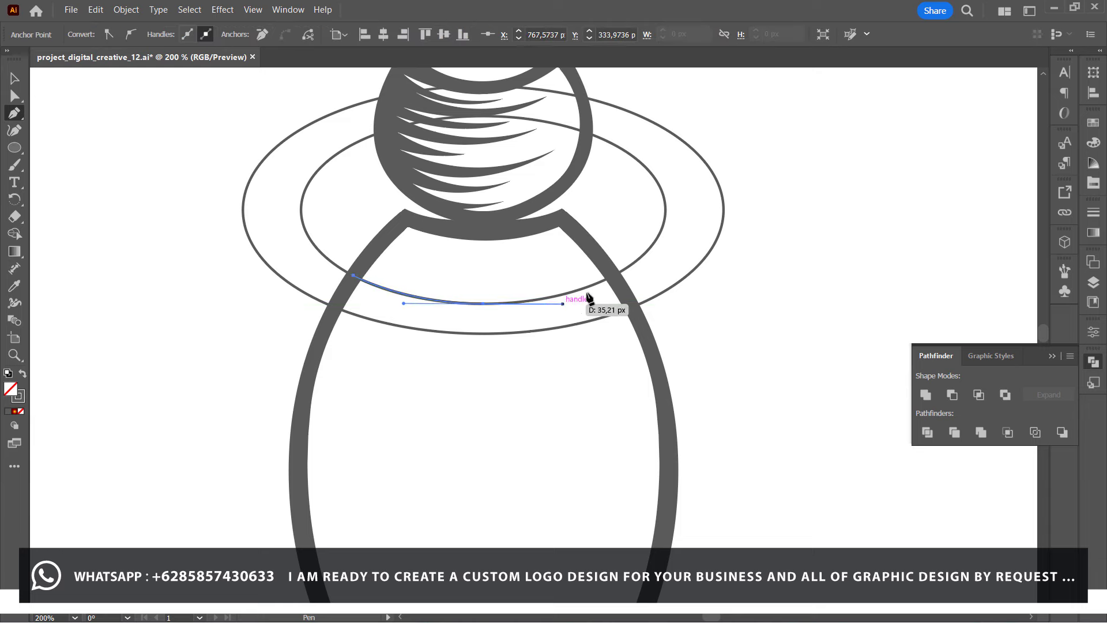
left_click(614, 275)
left_click(632, 306)
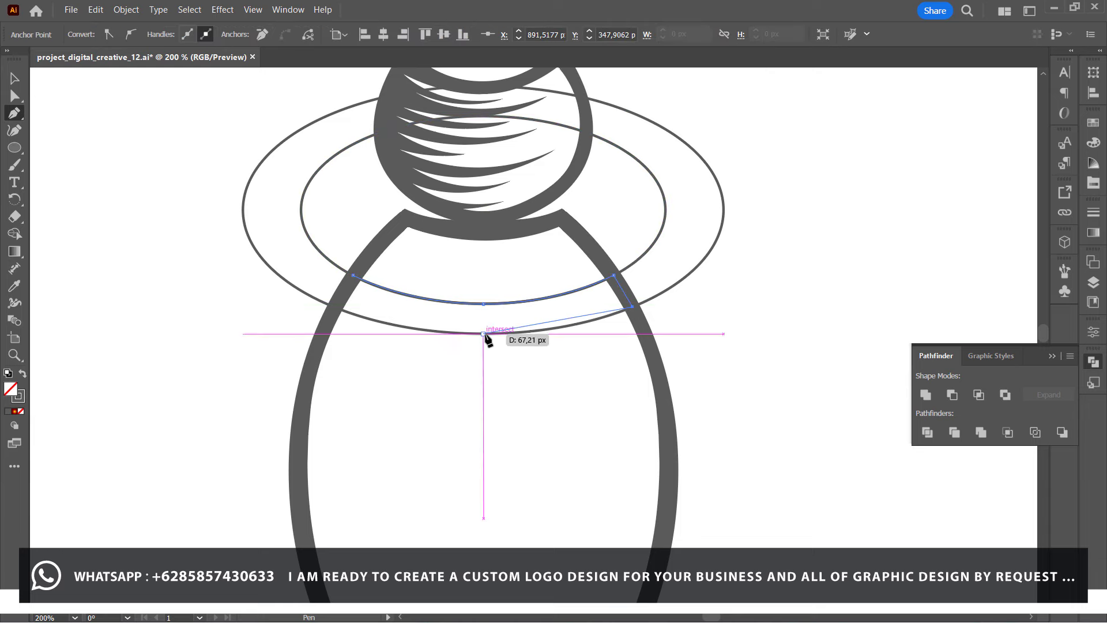
left_click_drag(483, 333, 380, 334)
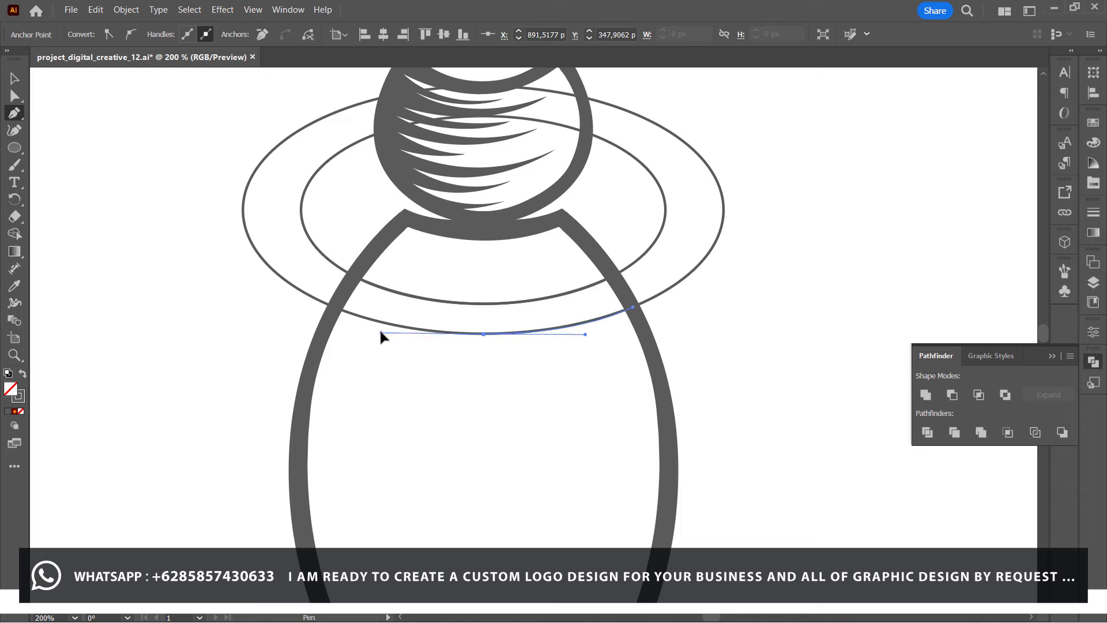
left_click(335, 305)
left_click(353, 275)
left_click(23, 376)
Move the guide ellipses lower down the body and enlarge them for the next stripe.
left_click(19, 81)
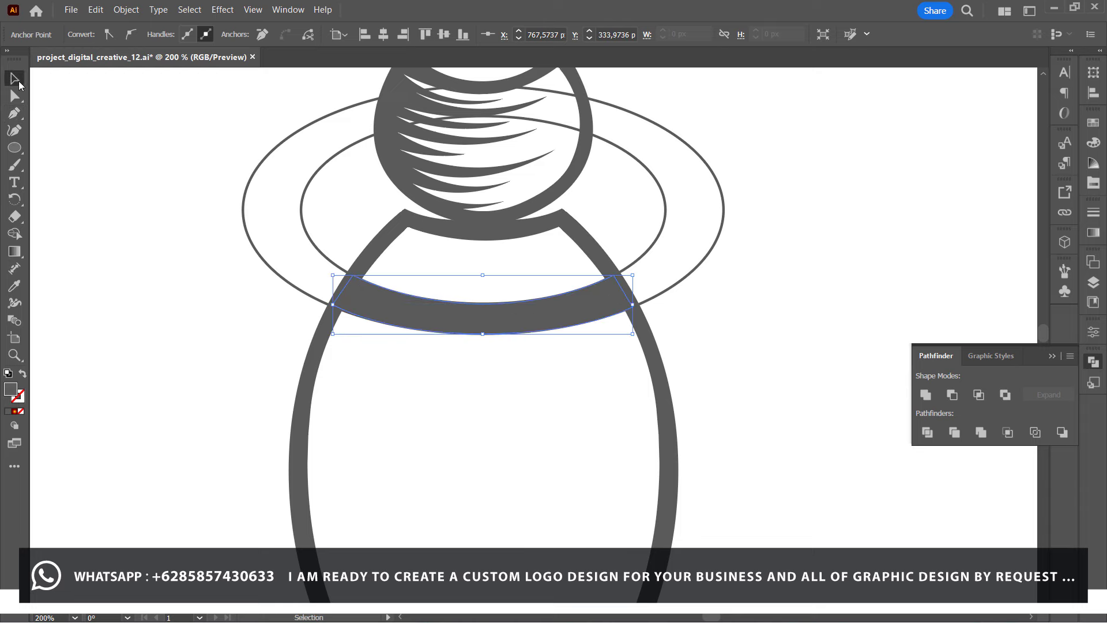
left_click(315, 206)
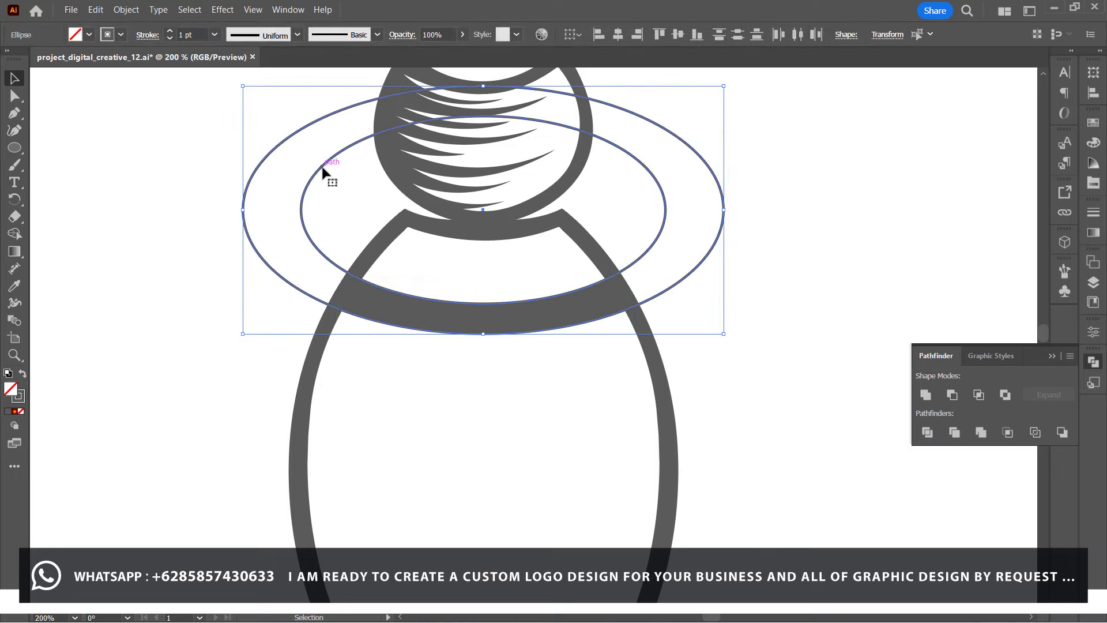
left_click_drag(316, 173, 297, 279)
left_click_drag(483, 197, 480, 75)
key("ctrl+minus")
key("ctrl+minus")
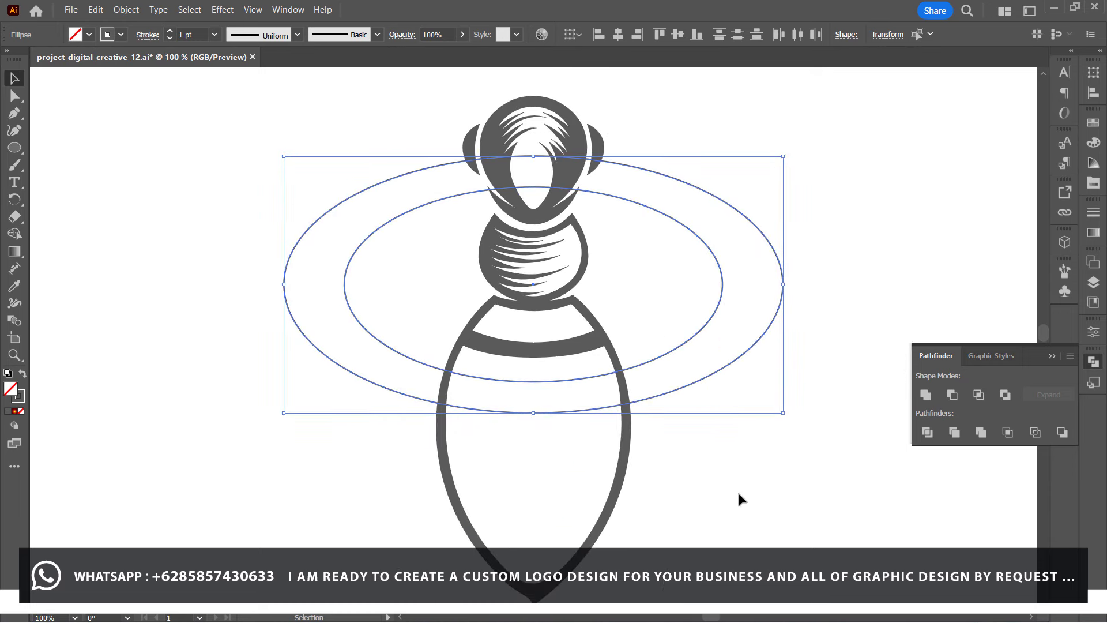
Copy the first stripe lower down the body and nudge it up slightly.
left_click(751, 395)
left_click_drag(536, 349, 546, 412)
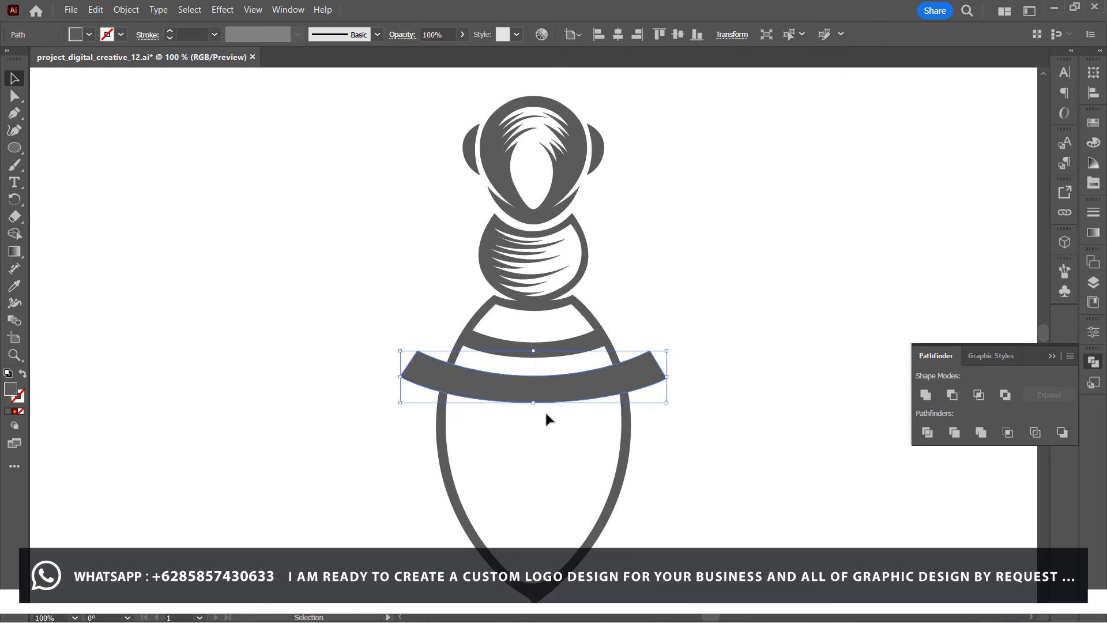
key("Up")
key("Up")
key("Up")
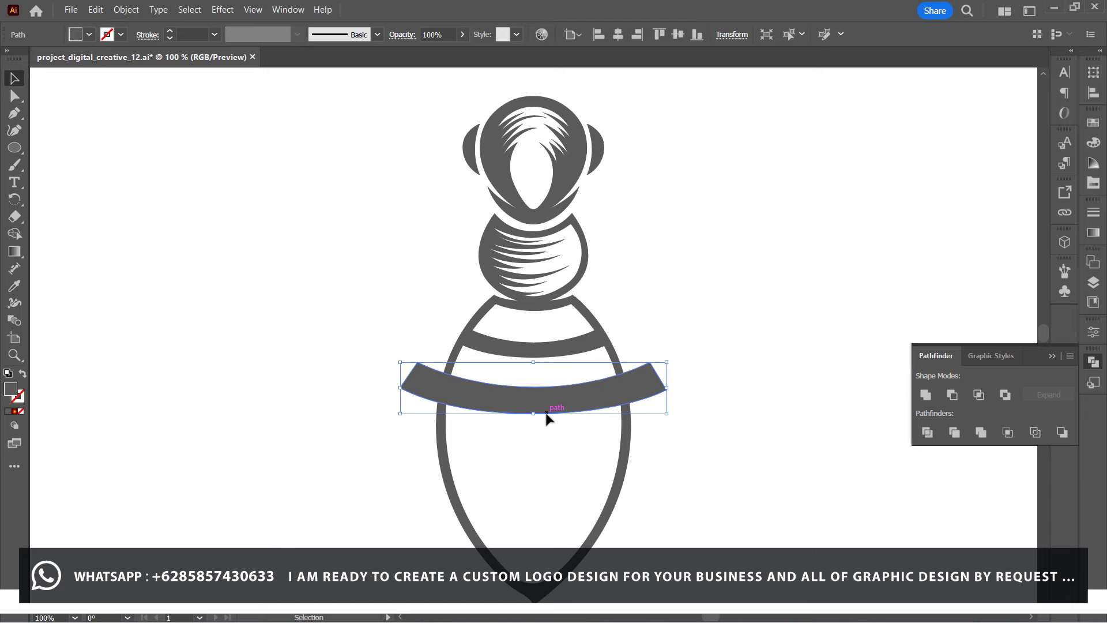
left_click(15, 113)
left_click(396, 373)
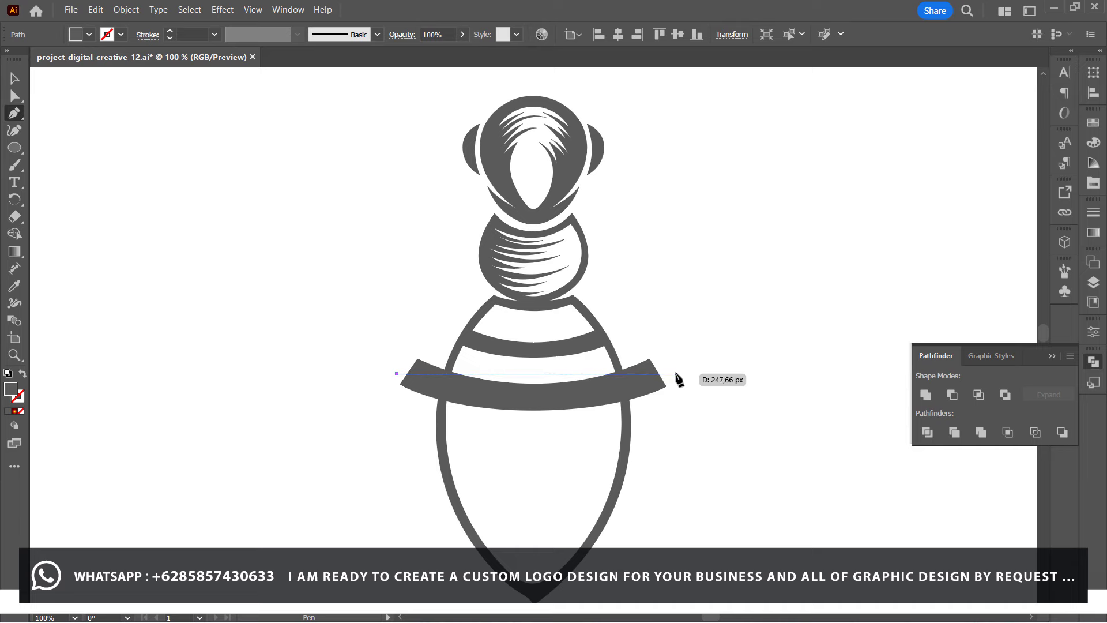
Draw a helper shape around the lower stripe's top and underside.
left_click_drag(671, 374, 826, 308)
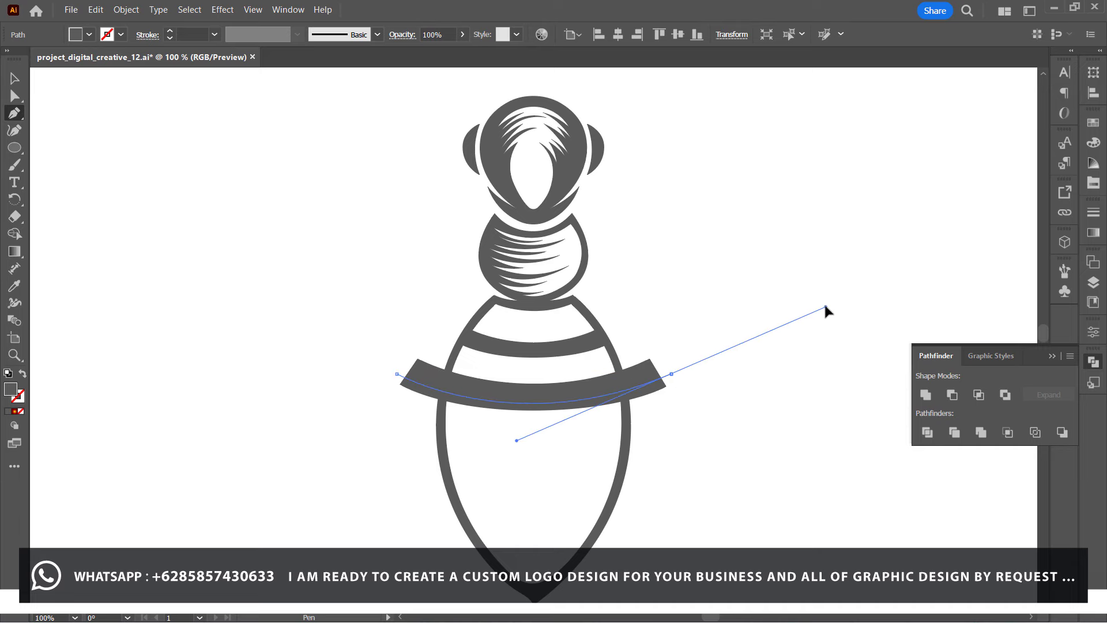
left_click(748, 453)
left_click(471, 506)
left_click(318, 429)
left_click(396, 374)
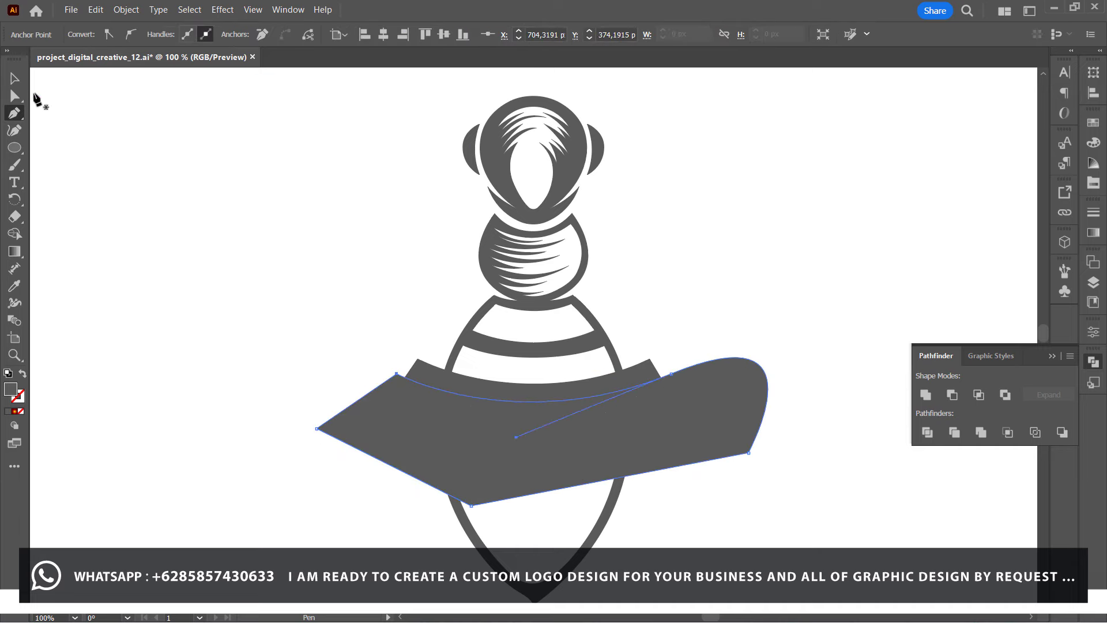
Draw a shape following the body edges that covers the area outside the body around the stripe.
left_click_drag(453, 359, 443, 410)
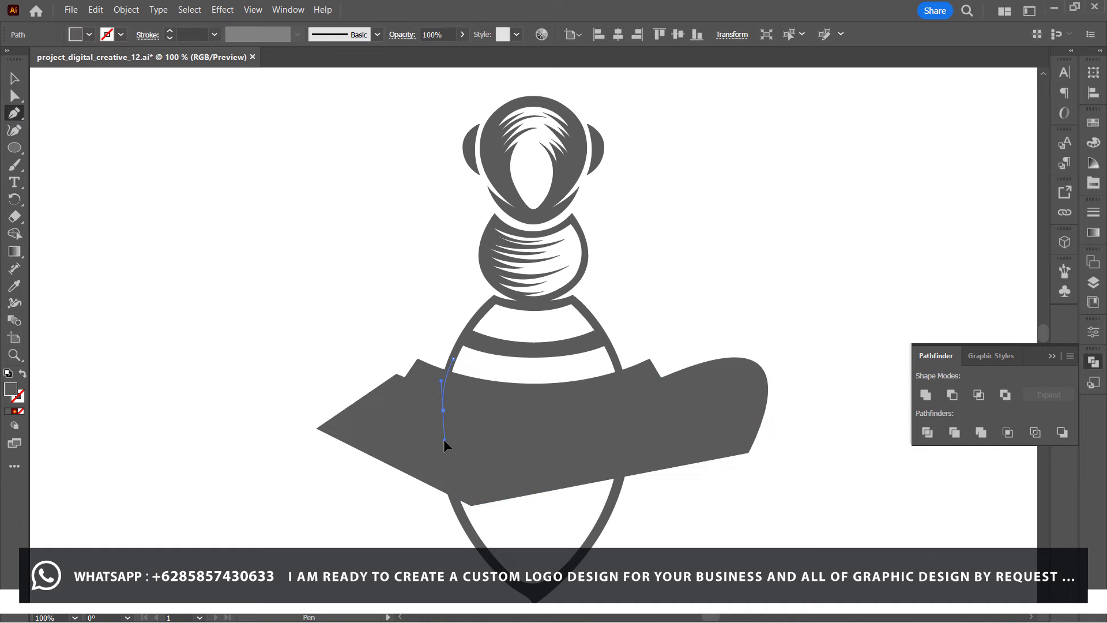
left_click_drag(627, 422, 637, 367)
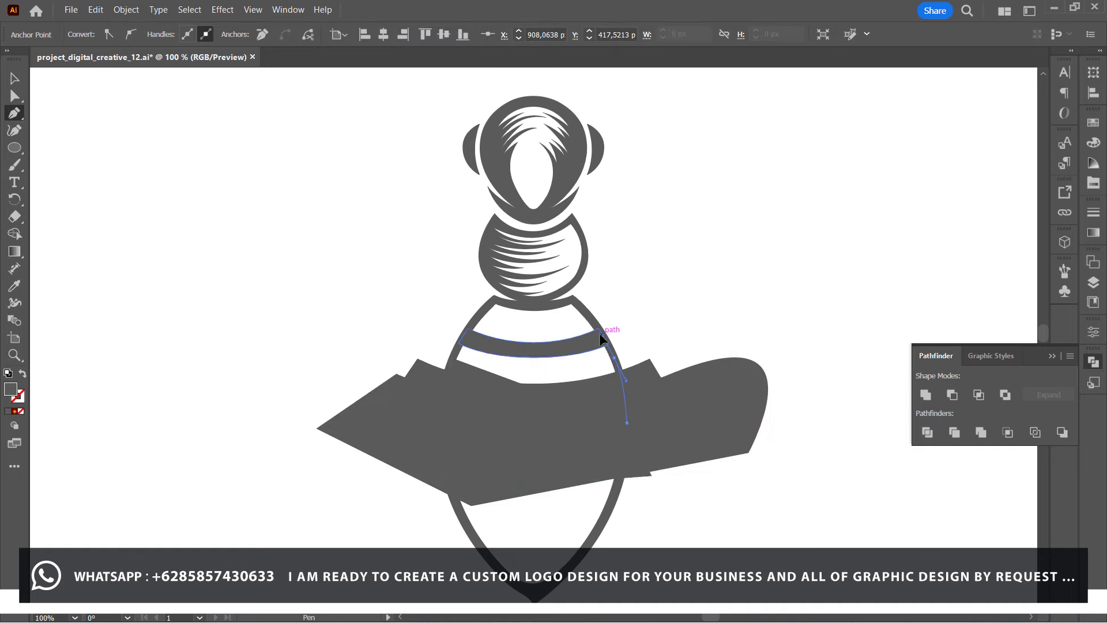
left_click(715, 333)
left_click(768, 478)
left_click(584, 552)
left_click(285, 470)
left_click(361, 346)
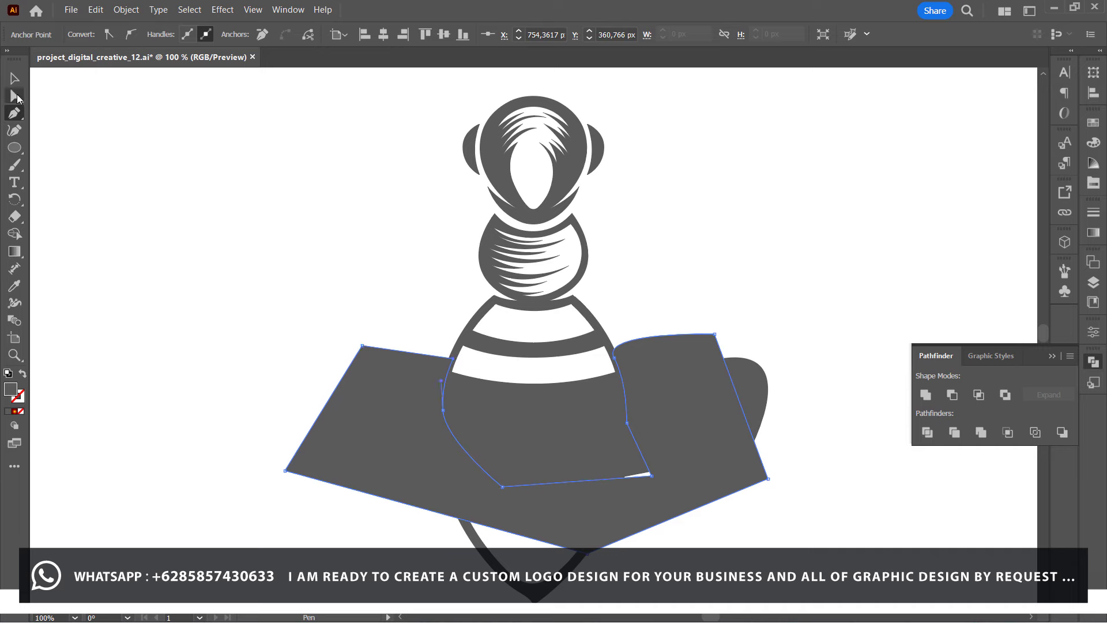
Delete the helper shape, leaving the stripe trimmed to the body outline.
left_click(15, 78)
key("Delete")
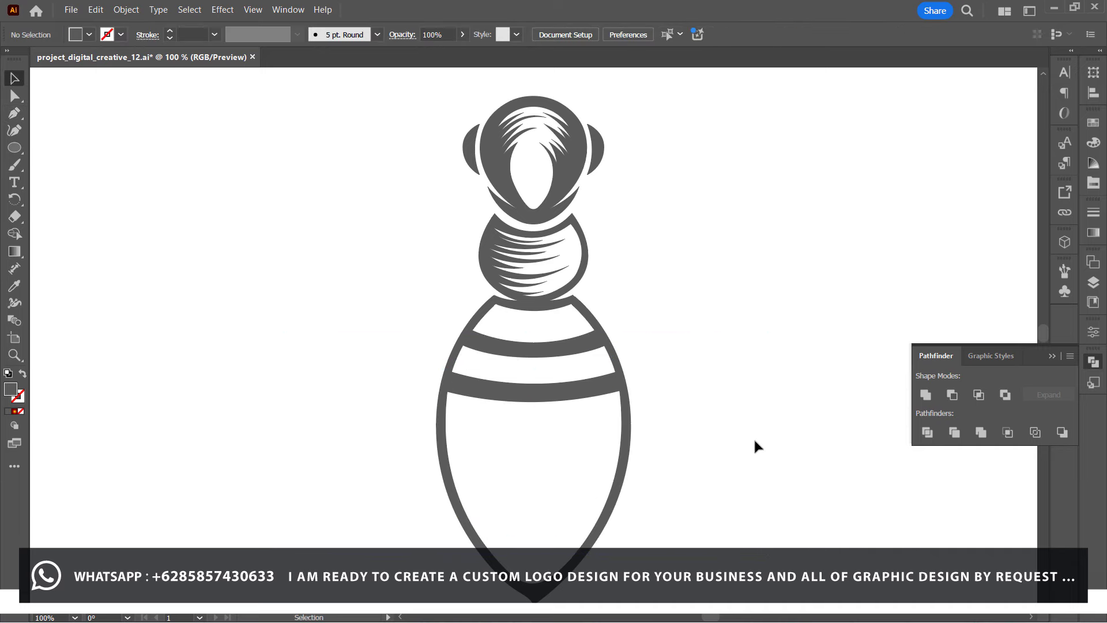
key("ctrl+equal")
key("ctrl+equal")
key("ctrl+equal")
Select the lower stripe's two bottom anchors and nudge its bottom edge up.
left_click(586, 483)
scroll(587, 483, "down", 3)
left_click(12, 96)
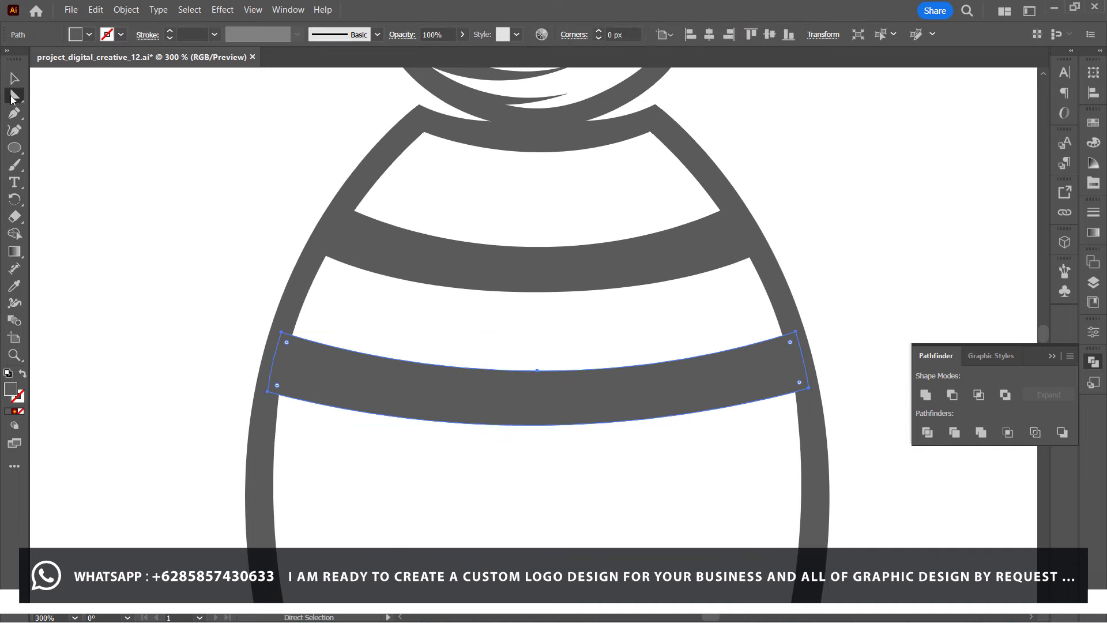
left_click(268, 391)
left_click(807, 387, "shift")
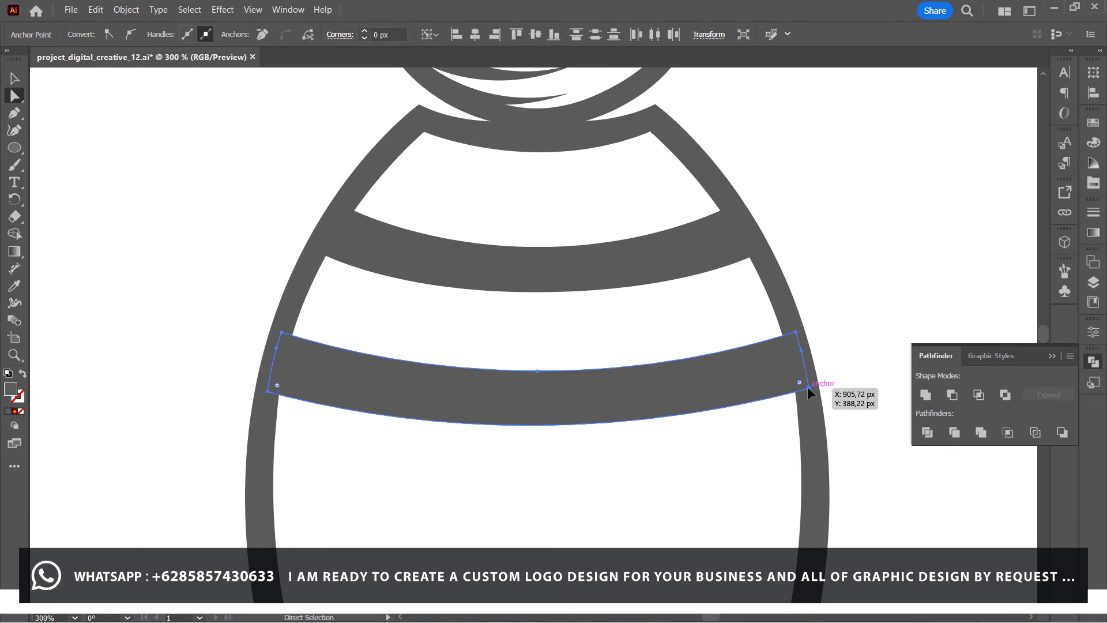
key("Up")
key("Up")
key("Up")
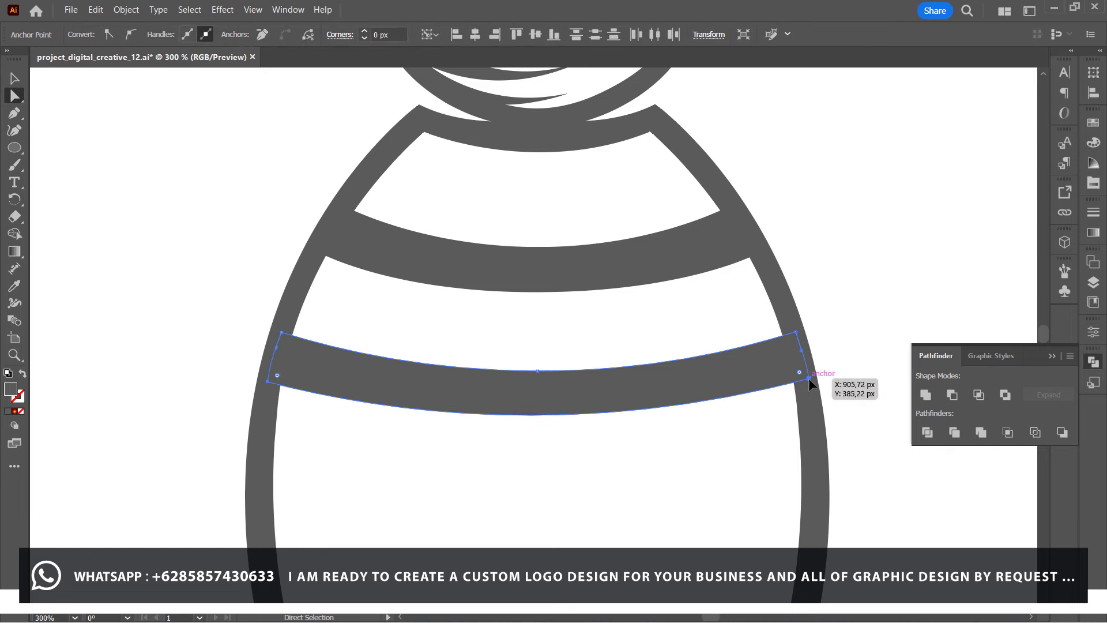
Drag the bottom-edge handles so the stripe's lower edge sags in a deeper curve.
left_click(808, 378)
left_click_drag(389, 414, 475, 431)
left_click_drag(586, 439, 594, 445)
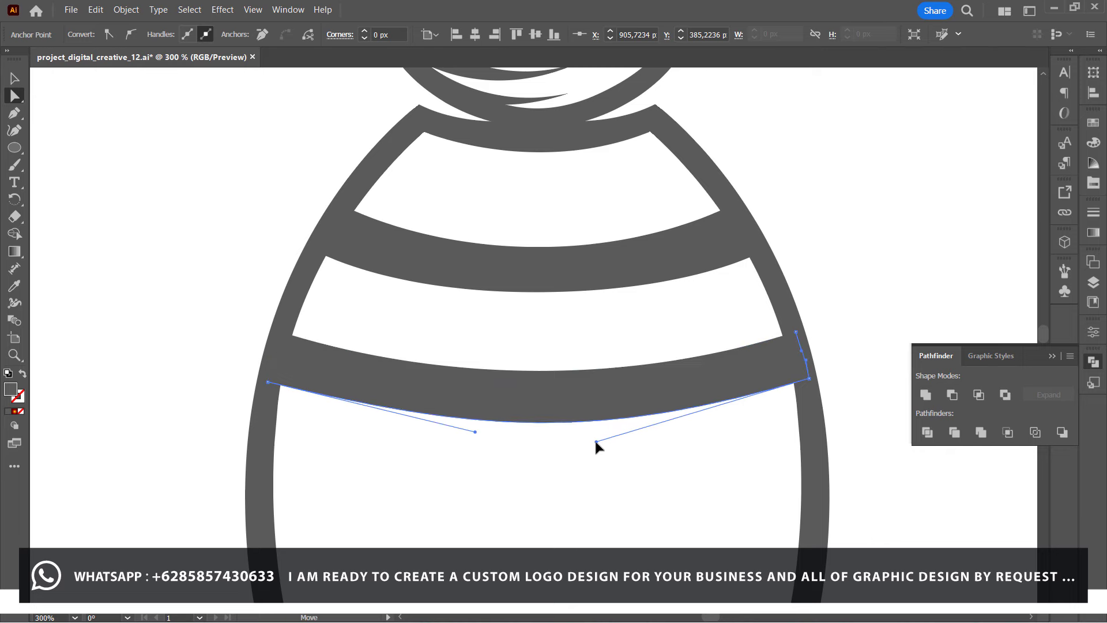
left_click_drag(475, 432, 471, 440)
key("ctrl+shift+a")
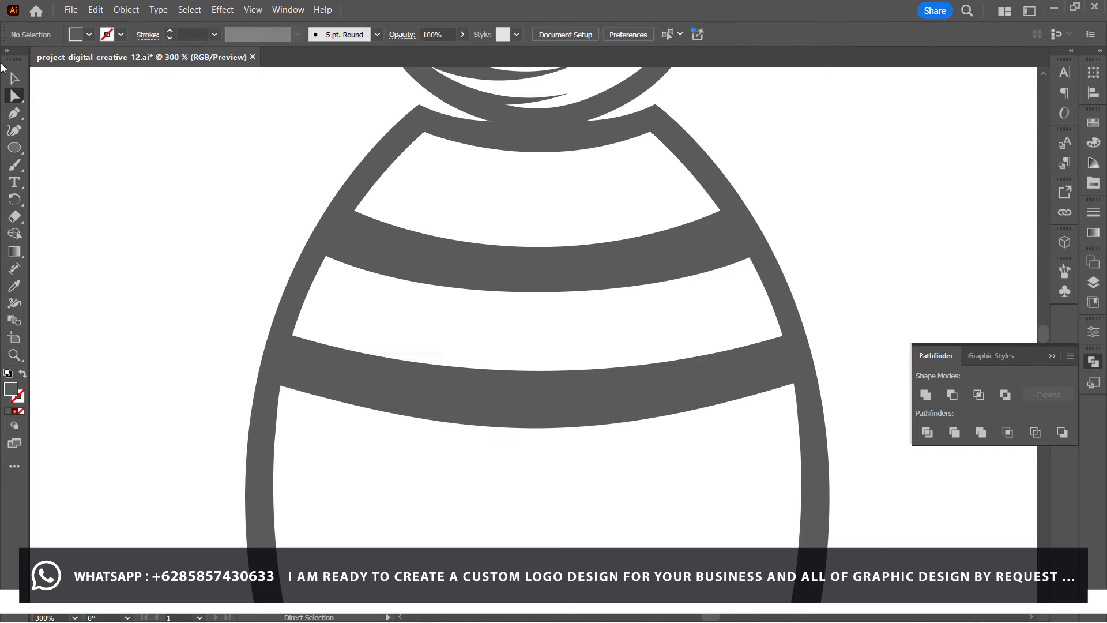
key("ctrl+minus")
key("ctrl+minus")
Adjust the lower stripe's height and check its top-edge anchors.
left_click(519, 306)
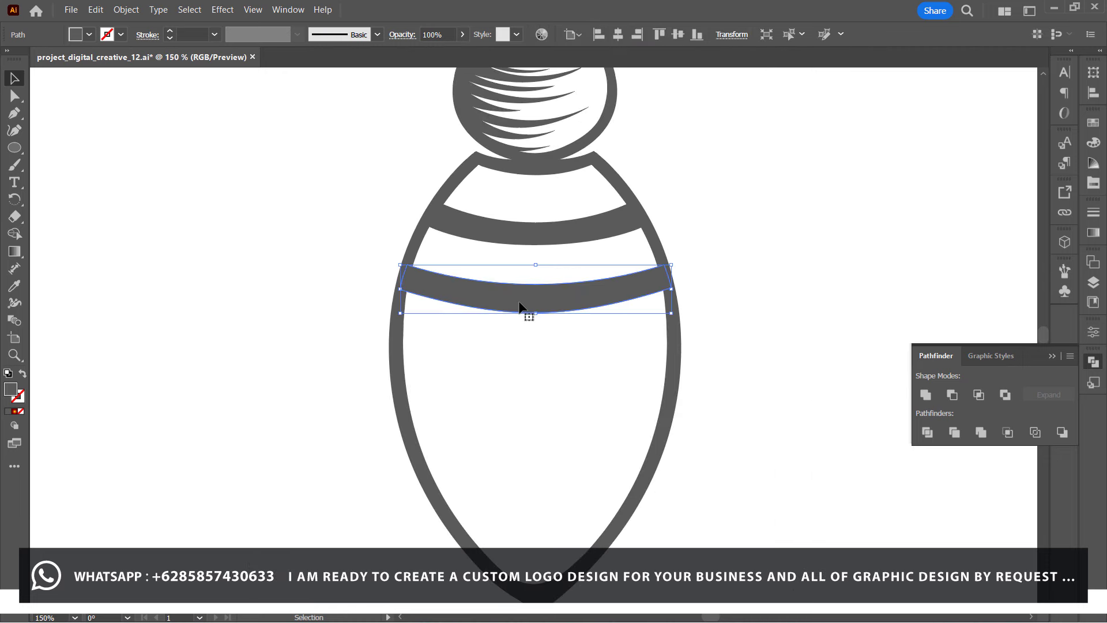
left_click_drag(536, 265, 537, 267)
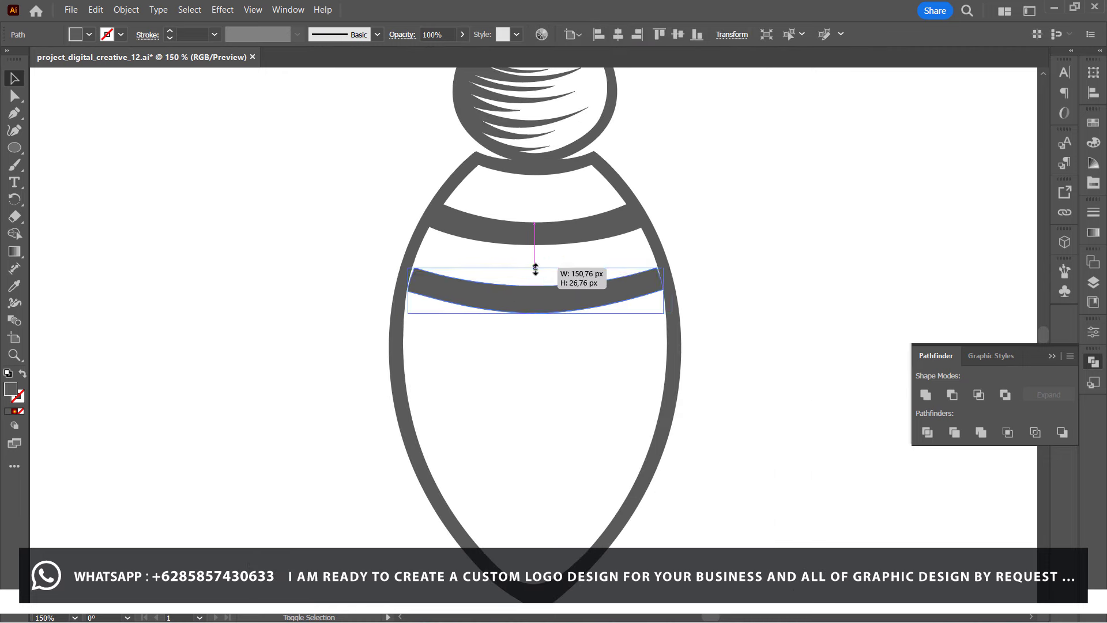
key("a")
left_click(481, 286)
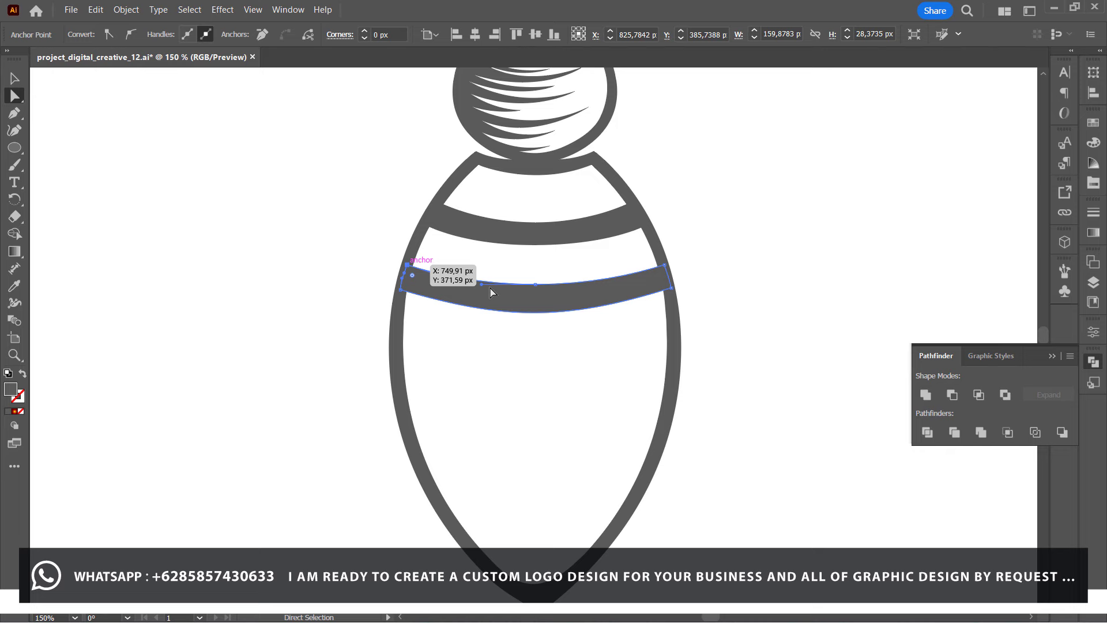
left_click(536, 288)
left_click(230, 247)
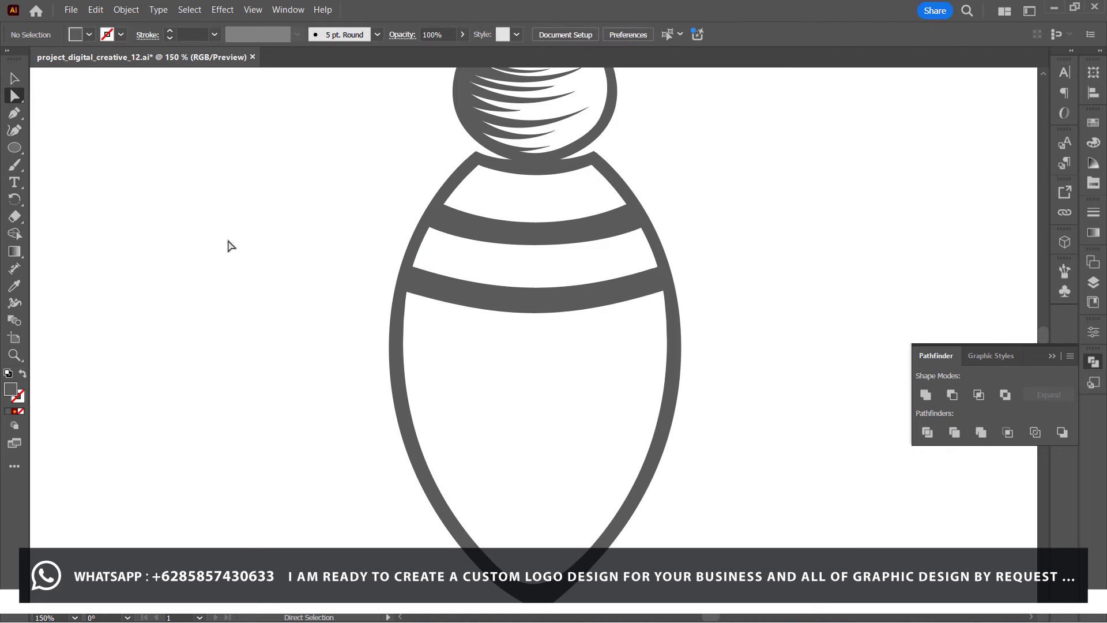
left_click(16, 78)
Copy the lower stripe further down and stretch it to meet the body outline.
left_click_drag(554, 305, 553, 369)
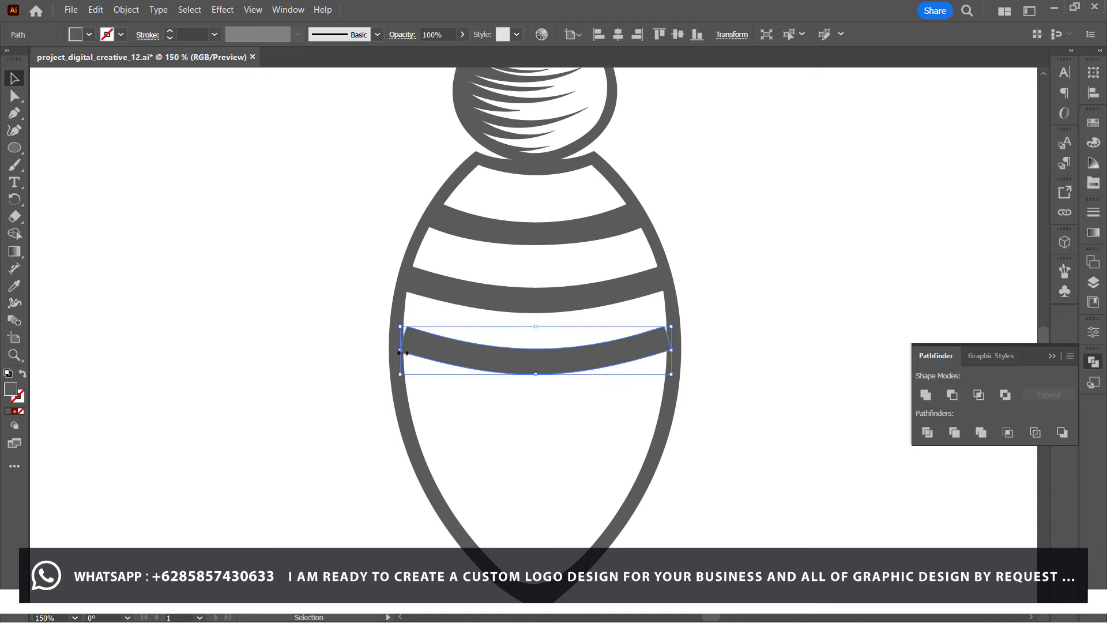
left_click_drag(391, 350, 394, 348)
left_click_drag(671, 350, 679, 349)
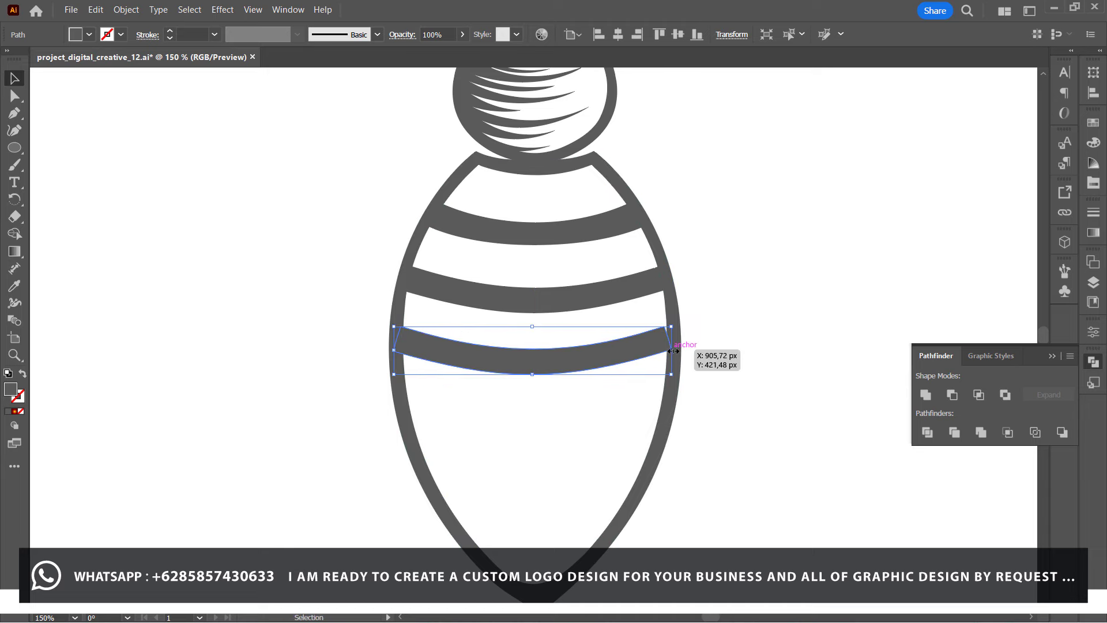
left_click(646, 375)
Place another band copy directly below and shift the band above down to even the spacing.
left_click_drag(534, 356, 536, 416)
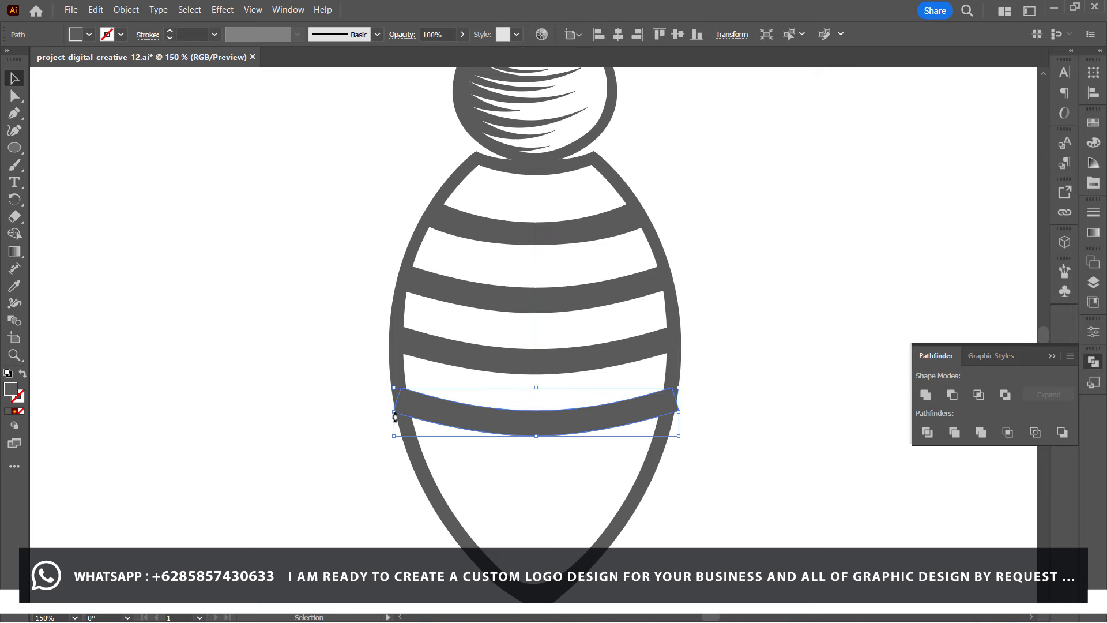
left_click_drag(539, 370, 557, 448)
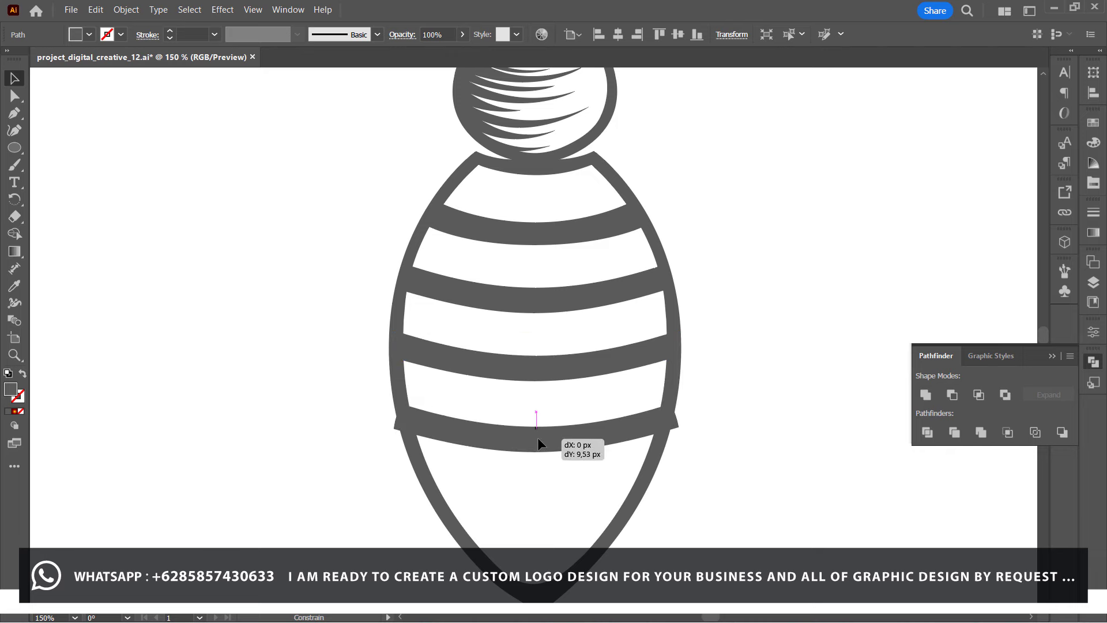
left_click(15, 111)
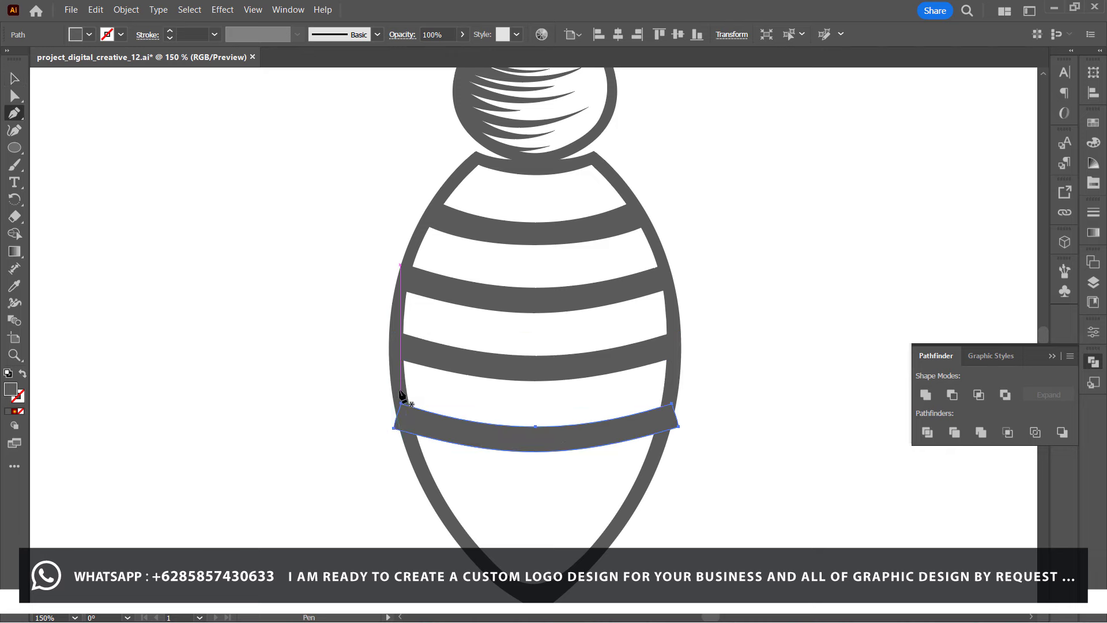
Draw a cutting polygon over the bottom stripe and subtract it with Minus Front.
left_click(423, 476)
left_click(650, 464)
left_click(674, 384)
left_click(762, 521)
left_click(495, 542)
left_click(341, 482)
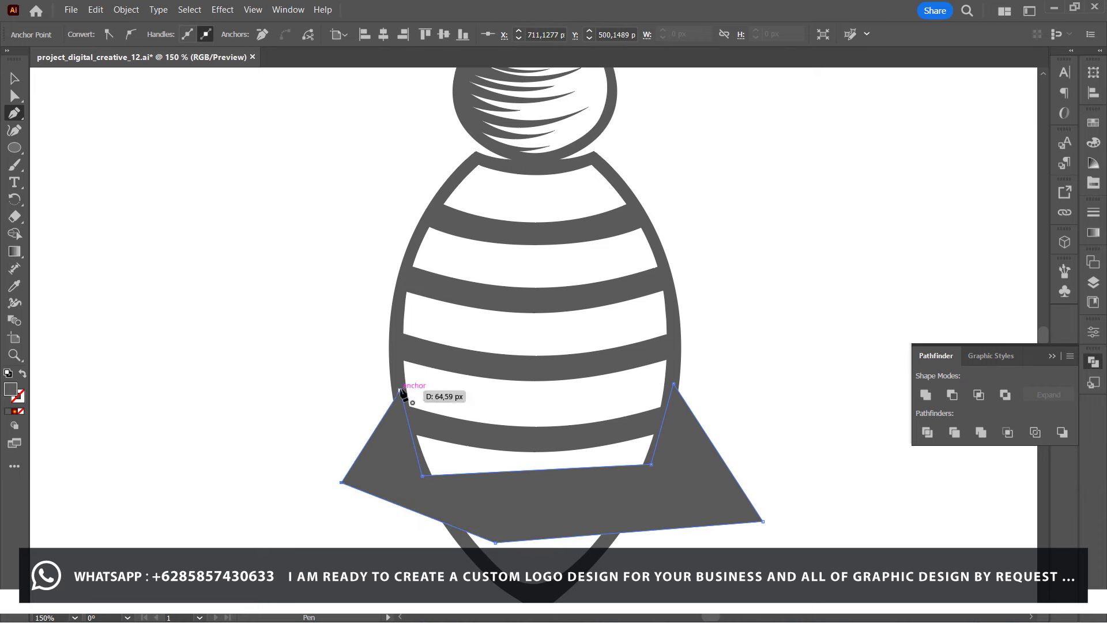
left_click(14, 78)
left_click(952, 394)
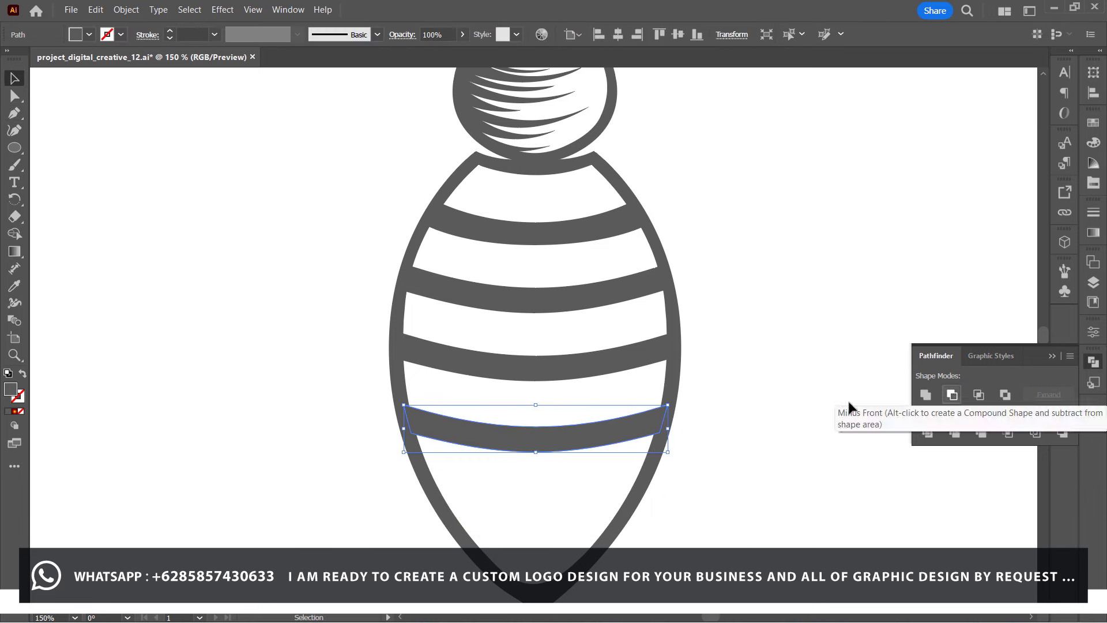
Copy the trimmed stripe down to sit near the pointed tail.
left_click_drag(518, 469, 517, 499)
mouse_move(533, 316)
left_mouse_down()
mouse_move(527, 301)
mouse_move(549, 517)
left_mouse_up()
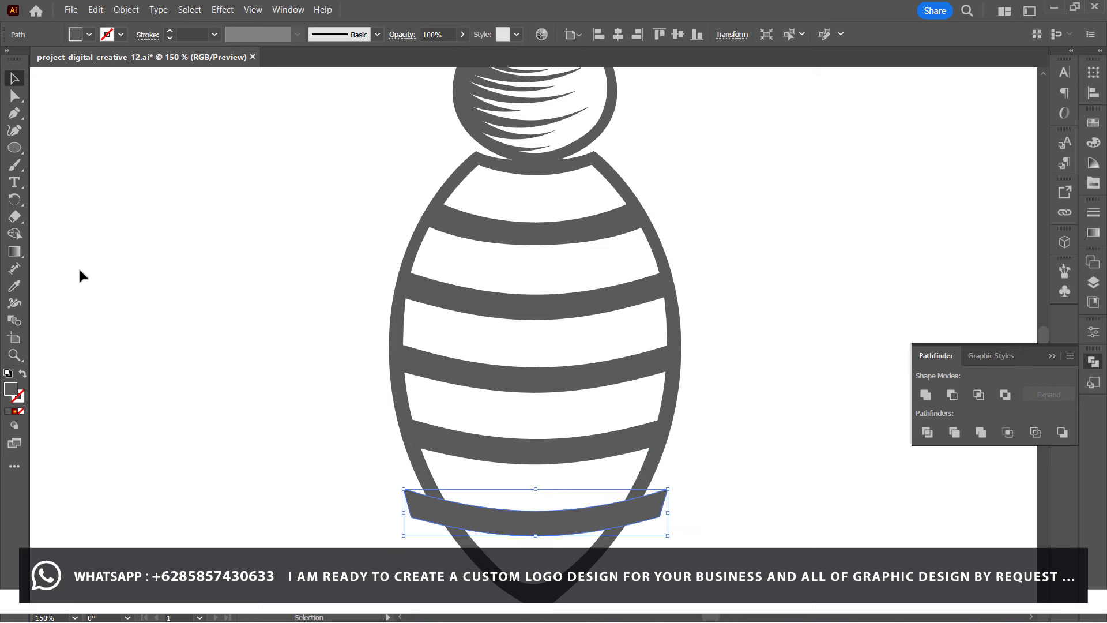
scroll(341, 504, "down", 2)
scroll(341, 504, "down", 2)
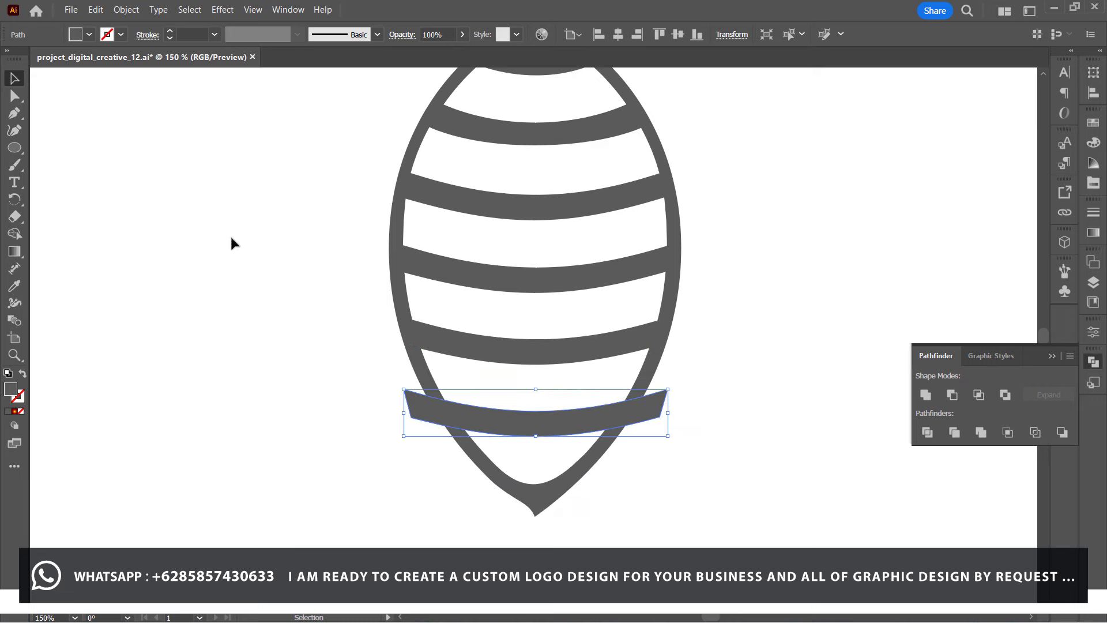
Draw a second cutting polygon over the lowest stripe's overhanging ends.
key("p")
left_click(423, 378)
left_click(471, 453)
left_click(592, 454)
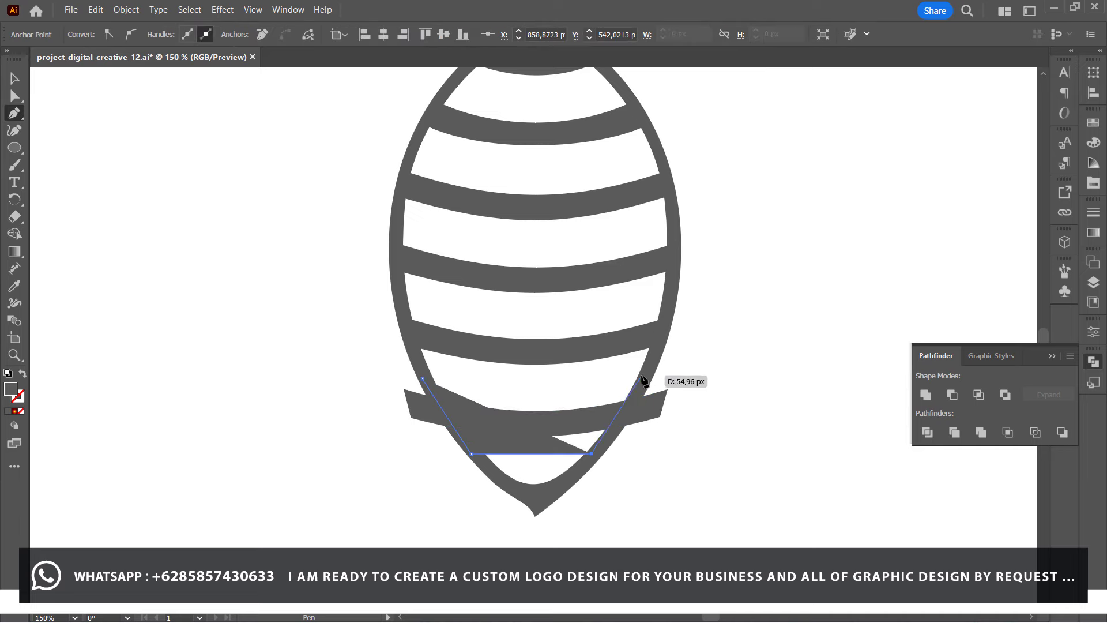
left_click(647, 378)
left_click(699, 378)
left_click(618, 512)
left_click(383, 455)
left_click(389, 354)
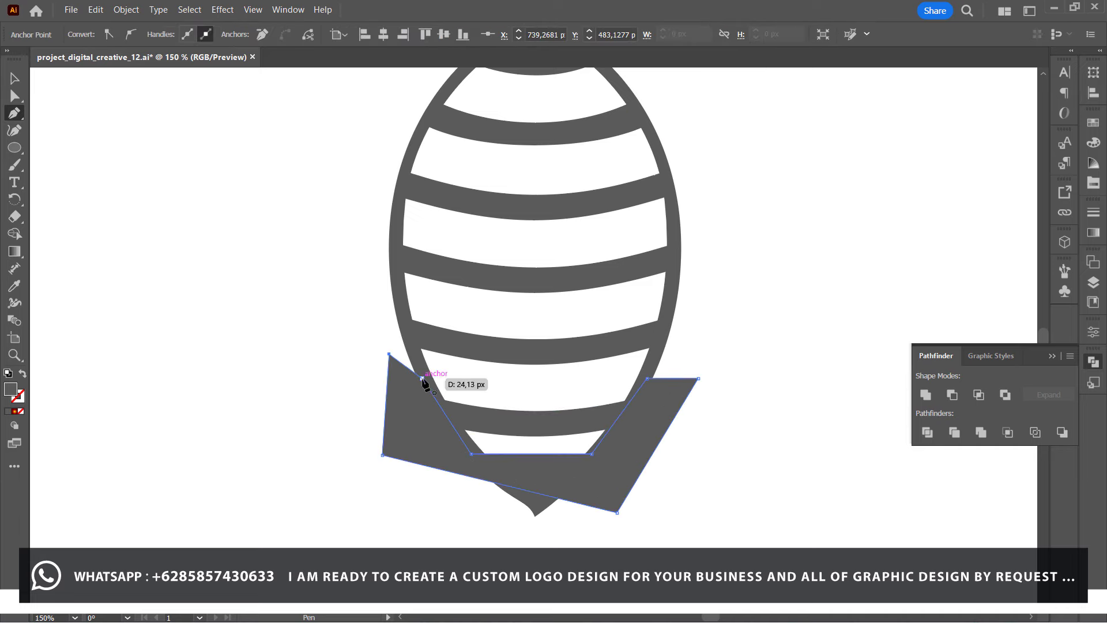
left_click(422, 378)
Delete the leftover cutting shape, leaving the tail stripe trimmed at the outline.
left_click(13, 85)
left_click(365, 191)
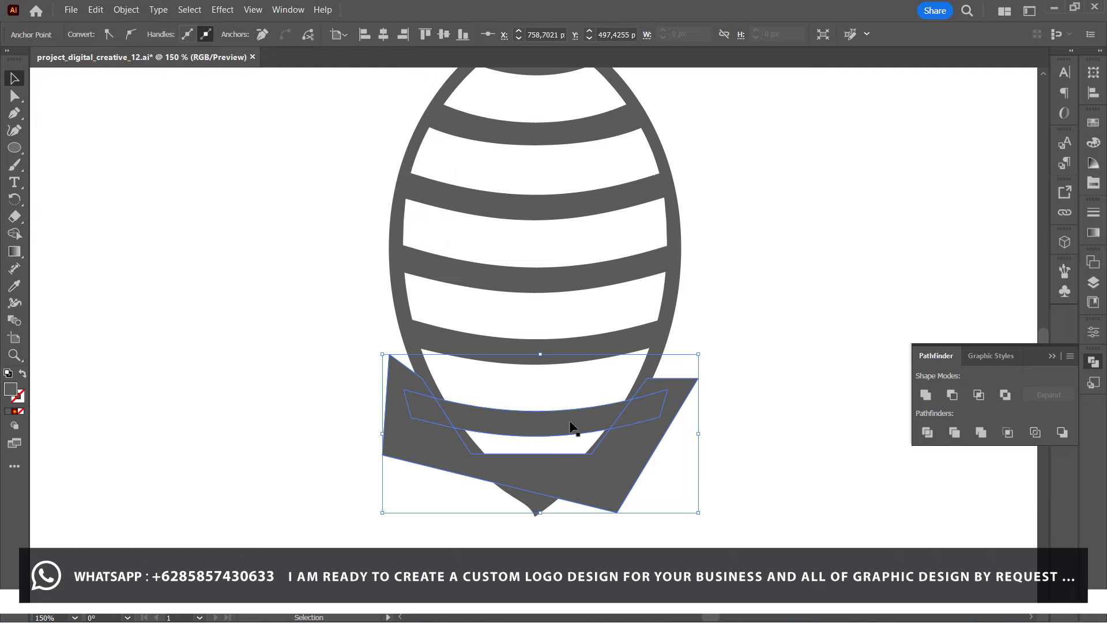
key("Delete")
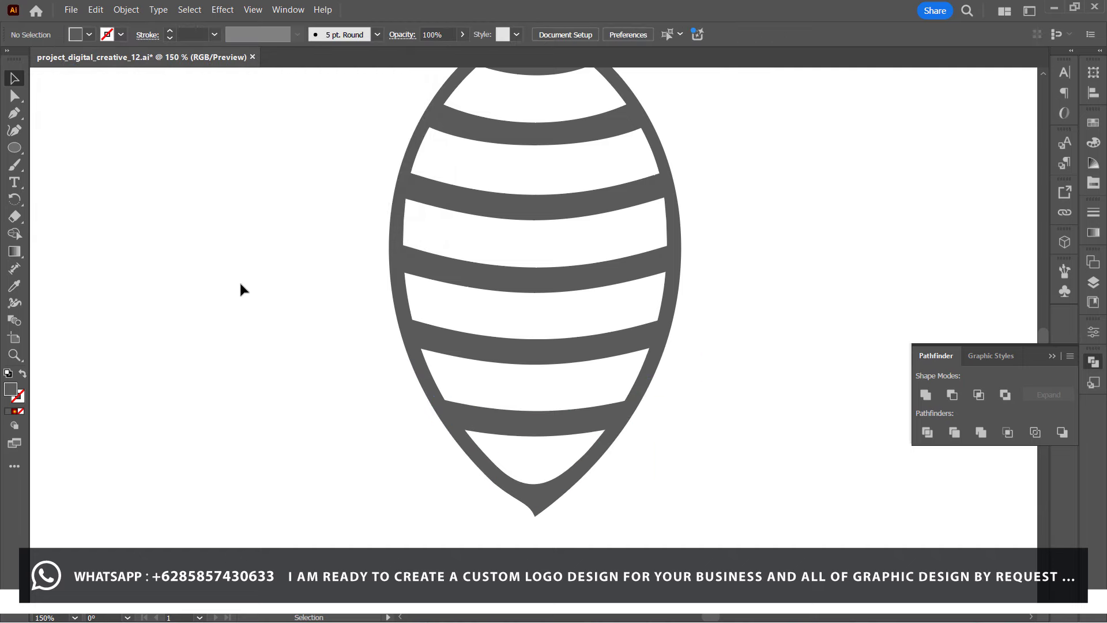
key("ctrl+minus")
key("ctrl+minus")
key("ctrl+plus")
key("ctrl+plus")
key("ctrl+plus")
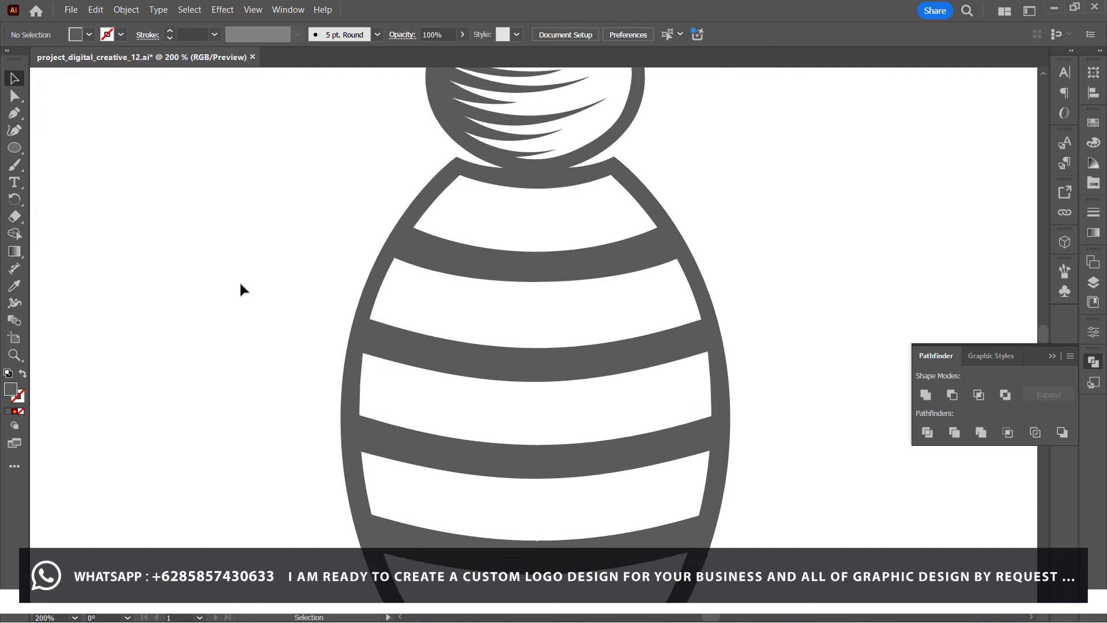
Save the document and zoom in closer on the upper body.
scroll(241, 288, "up", 3)
left_click(72, 8)
left_click(92, 138)
left_click(14, 114)
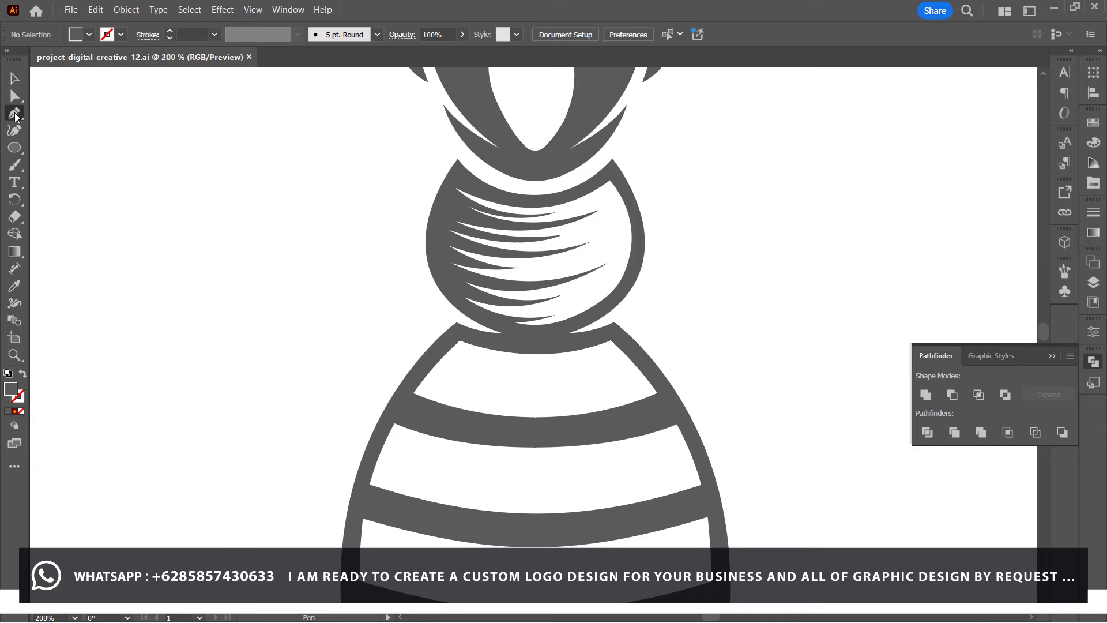
key("ctrl+plus")
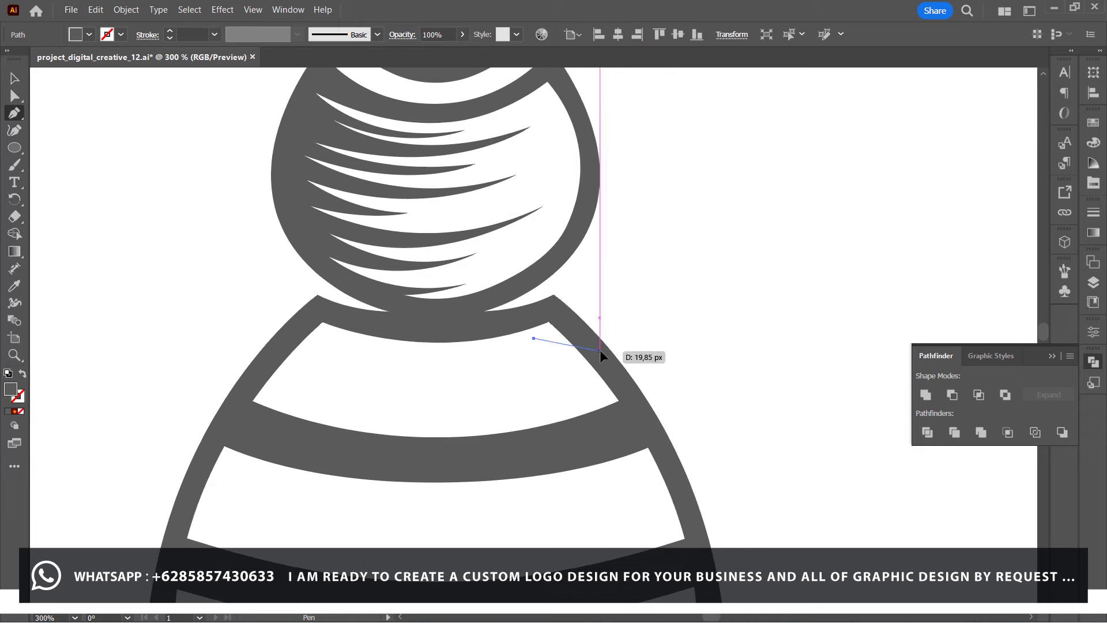
Draw the first two sharp-tipped crescent hatch strokes below the head.
left_click(535, 338)
left_click_drag(324, 323, 258, 285)
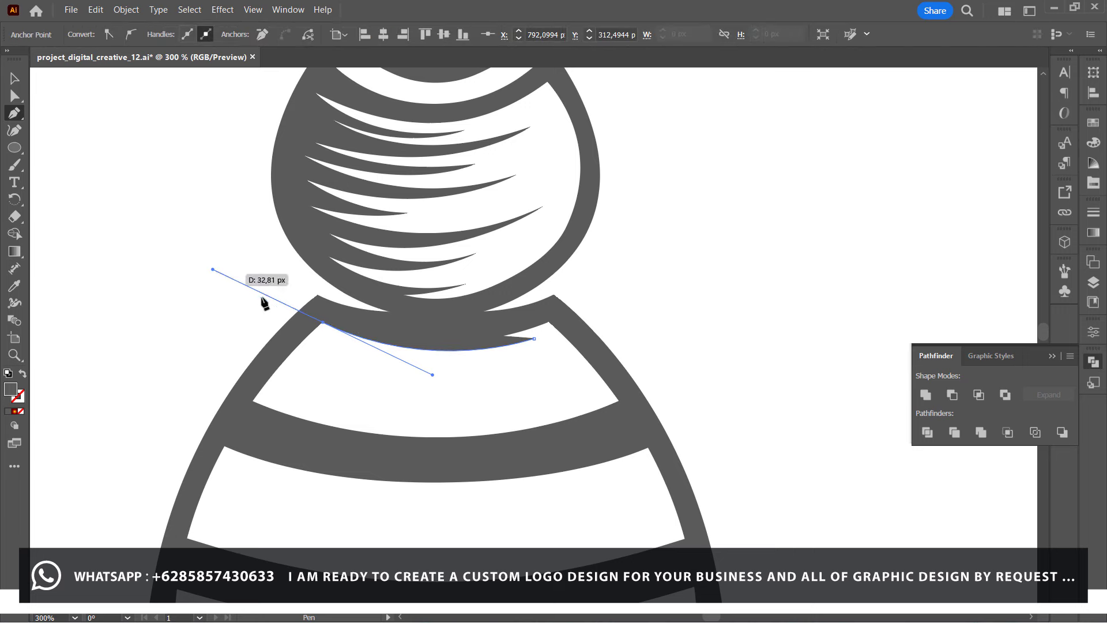
left_click_drag(324, 322, 326, 324)
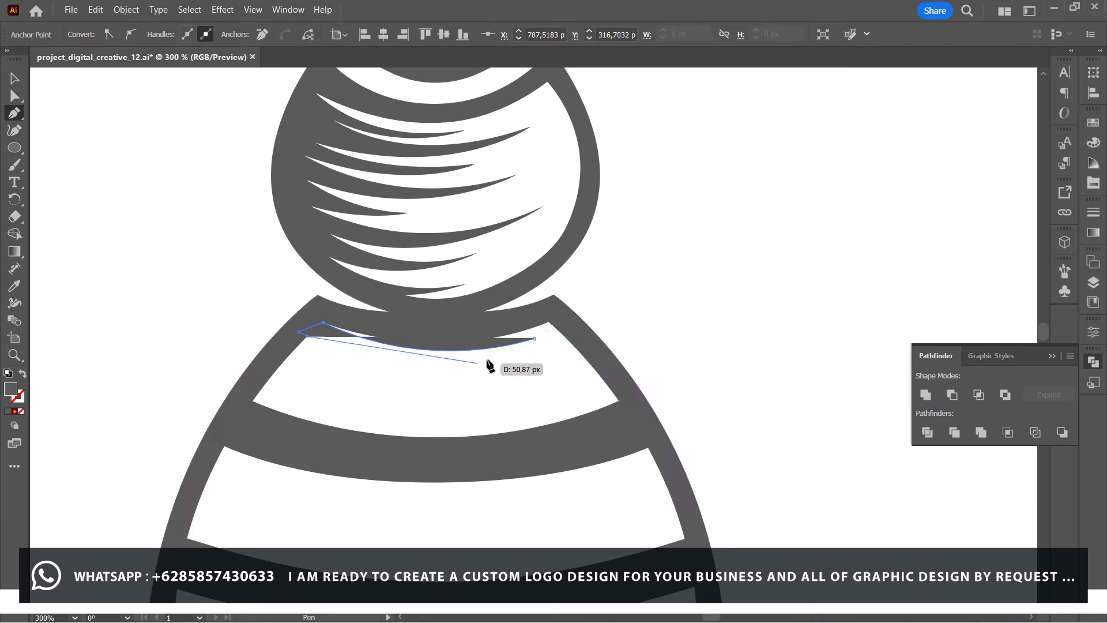
left_click_drag(535, 340, 661, 298)
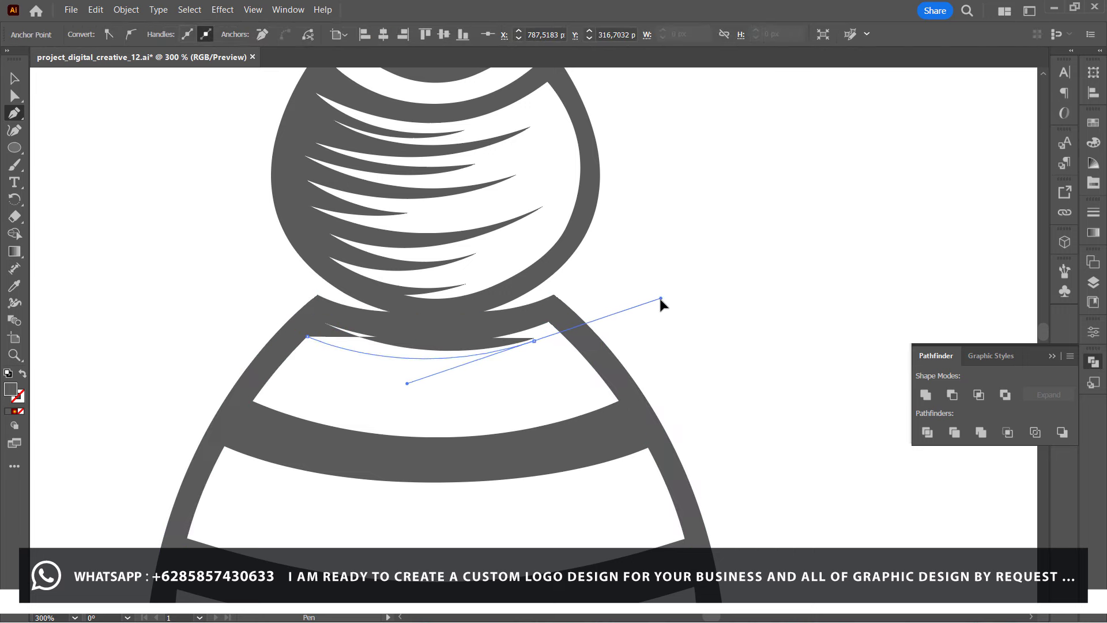
left_click(533, 339)
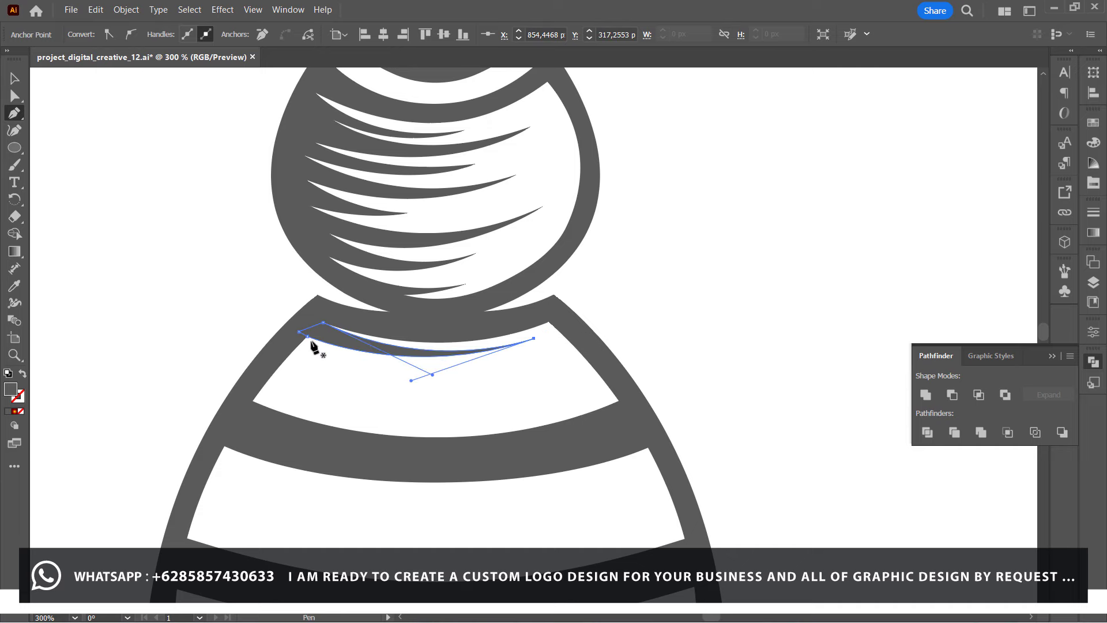
left_click(248, 399)
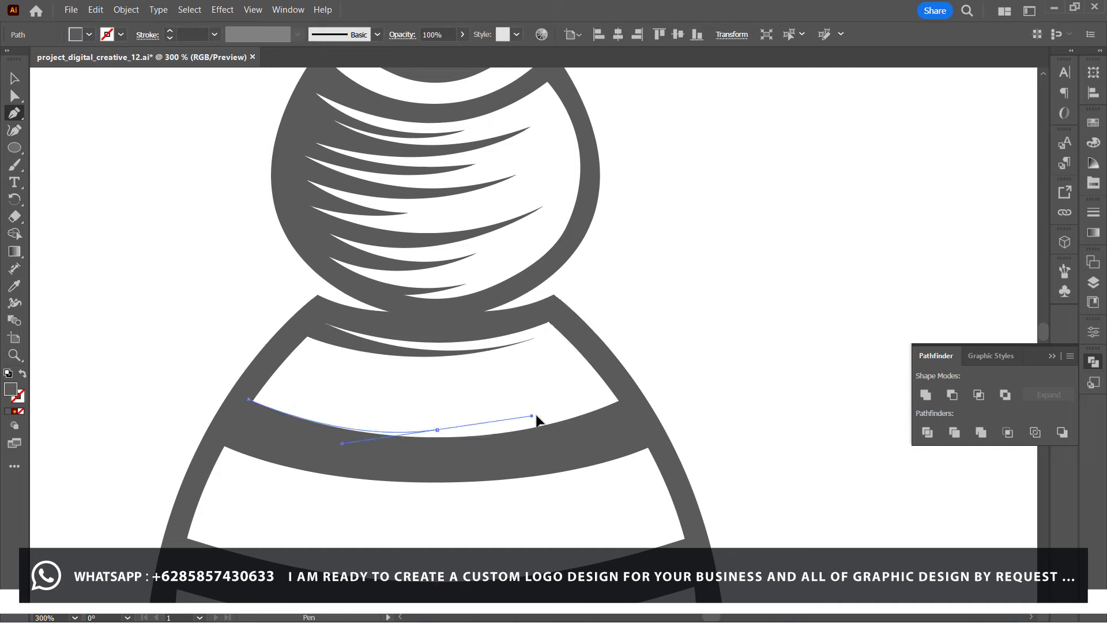
left_click_drag(437, 431, 556, 425)
left_click(437, 430, "alt")
left_click(249, 399)
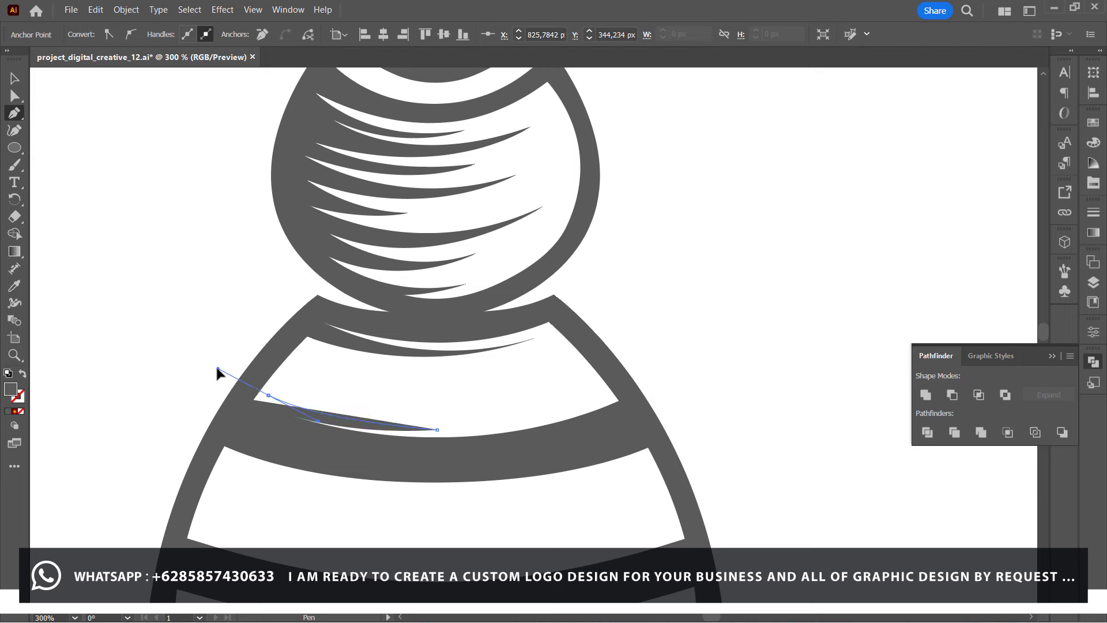
Draw a third tapered hatch stroke curving toward the right with pointed ends.
left_click(268, 396)
left_click_drag(529, 415, 669, 398)
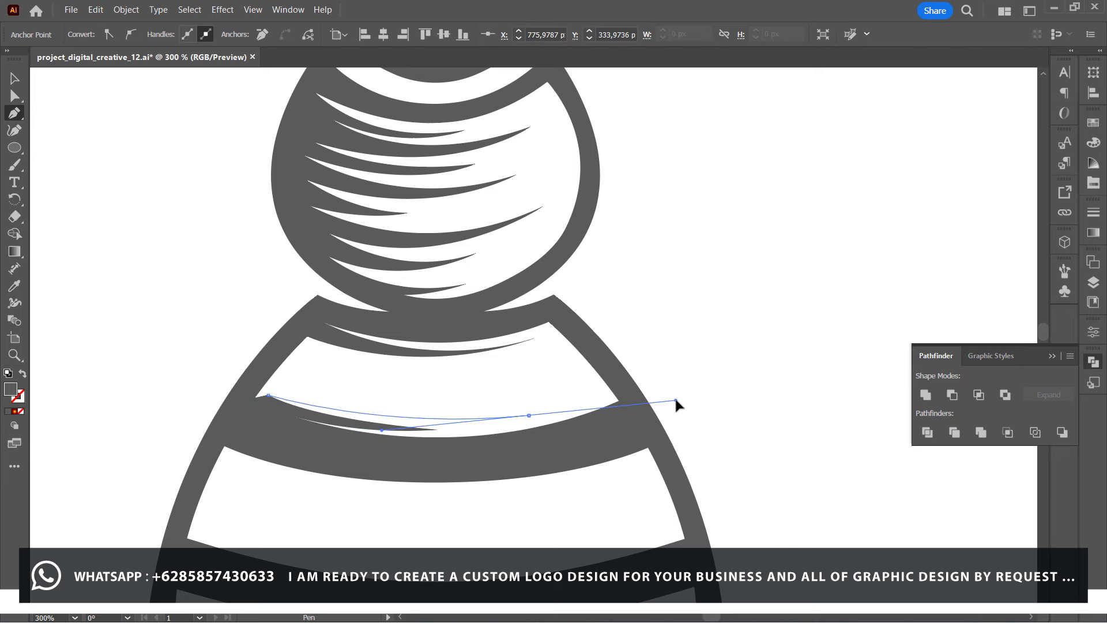
left_click(530, 416)
left_click_drag(275, 379, 183, 343)
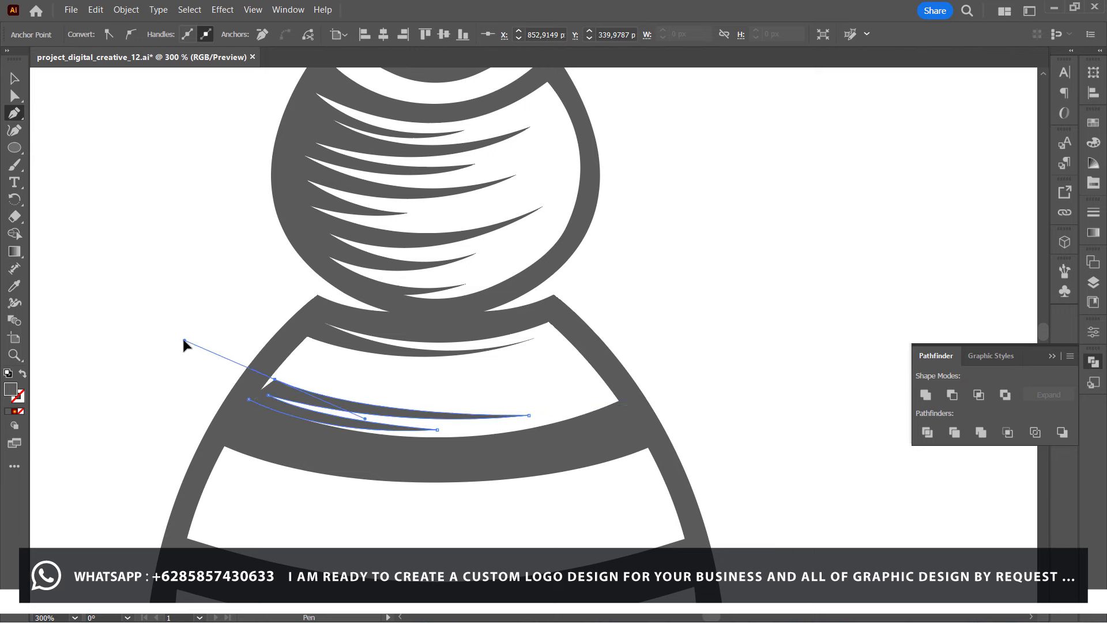
left_click(276, 380)
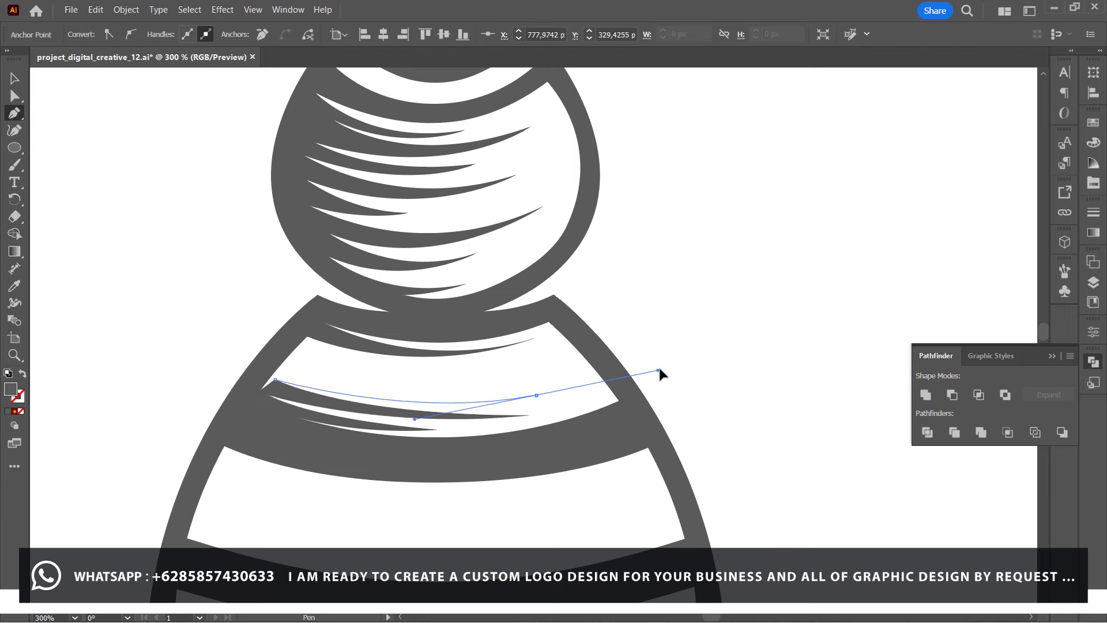
left_click(536, 395)
Add two more curved hatch strokes fanning across the upper band.
left_click_drag(299, 371, 279, 353)
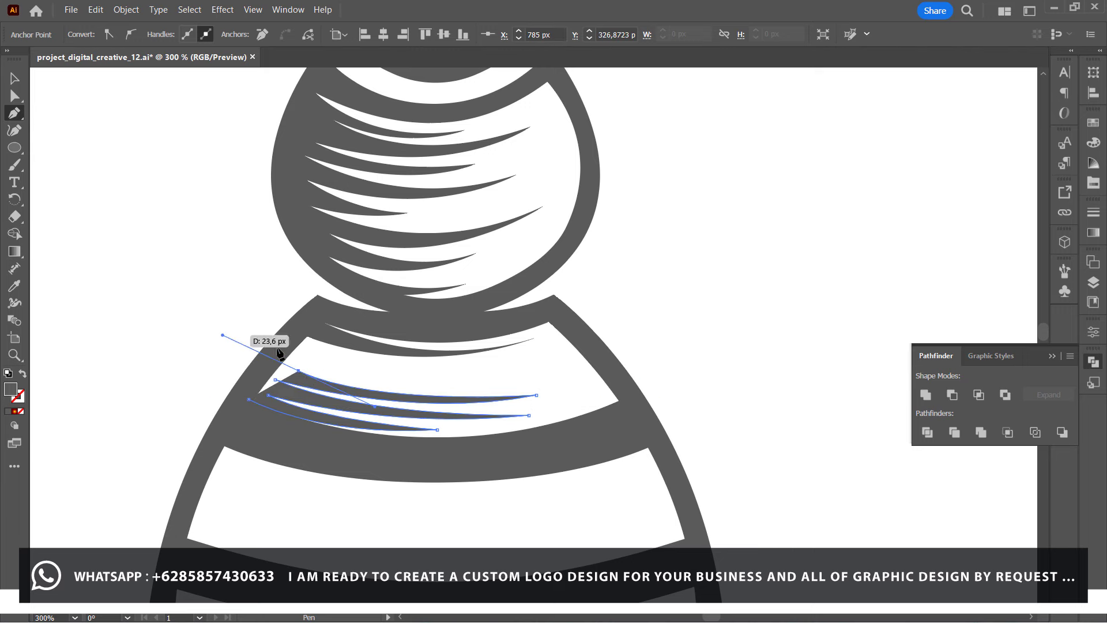
mouse_move(466, 383)
left_mouse_down()
mouse_move(300, 356)
mouse_move(233, 322)
left_mouse_up()
left_click(299, 353)
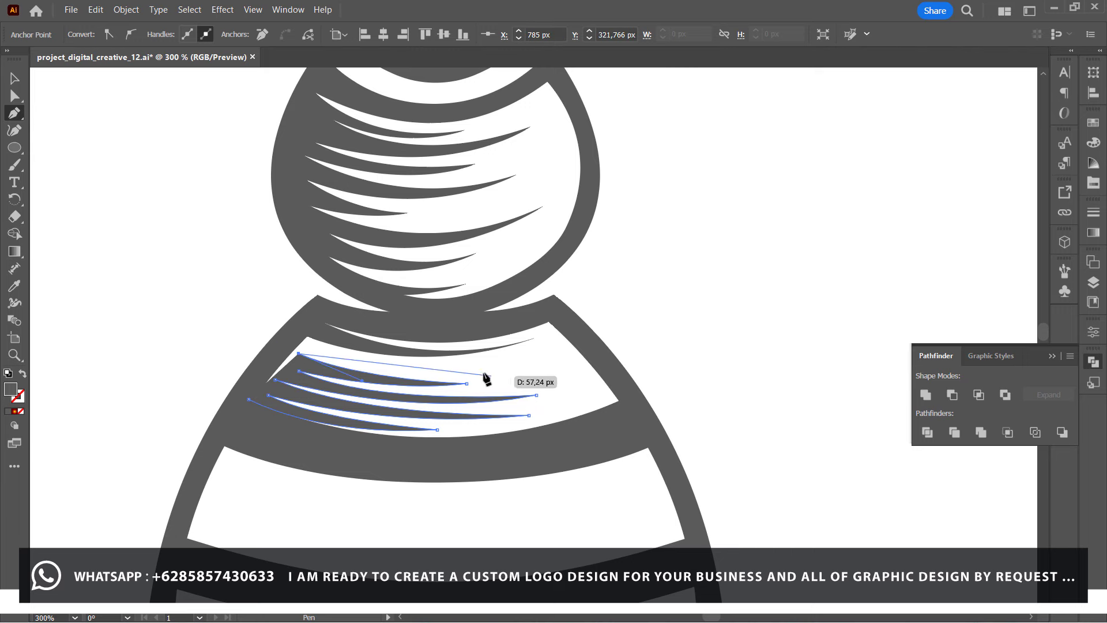
left_click_drag(428, 371, 465, 377)
left_click_drag(306, 336, 265, 309)
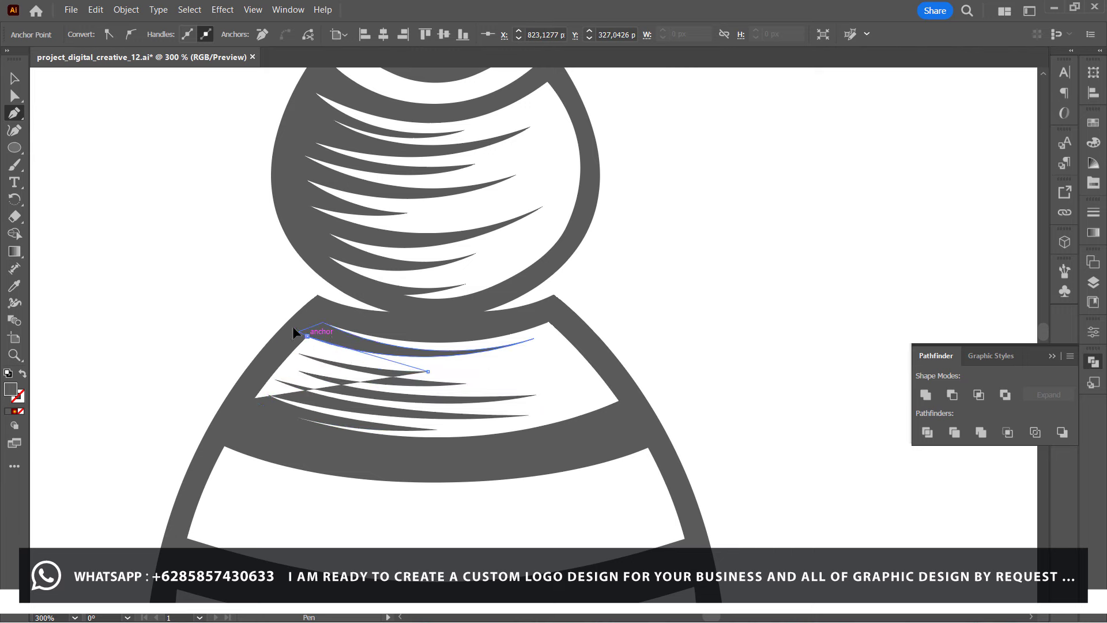
Close the current hatch stroke, then add a new tapered stroke sent behind the band shapes.
left_click(263, 439)
left_click(271, 303, "ctrl")
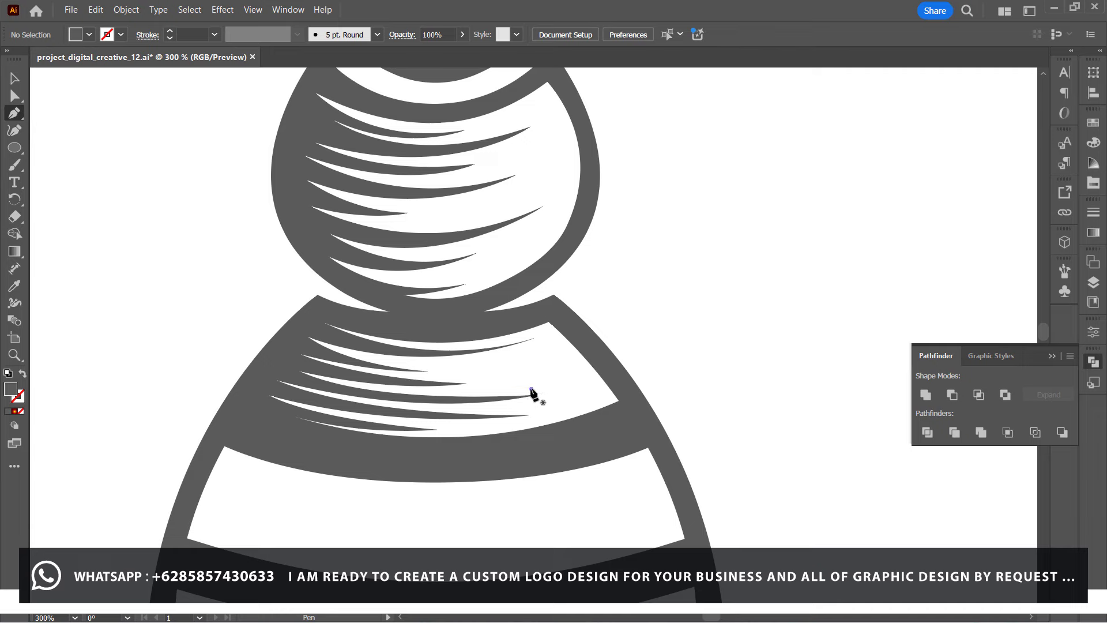
left_click(531, 389)
left_click_drag(275, 380, 152, 344)
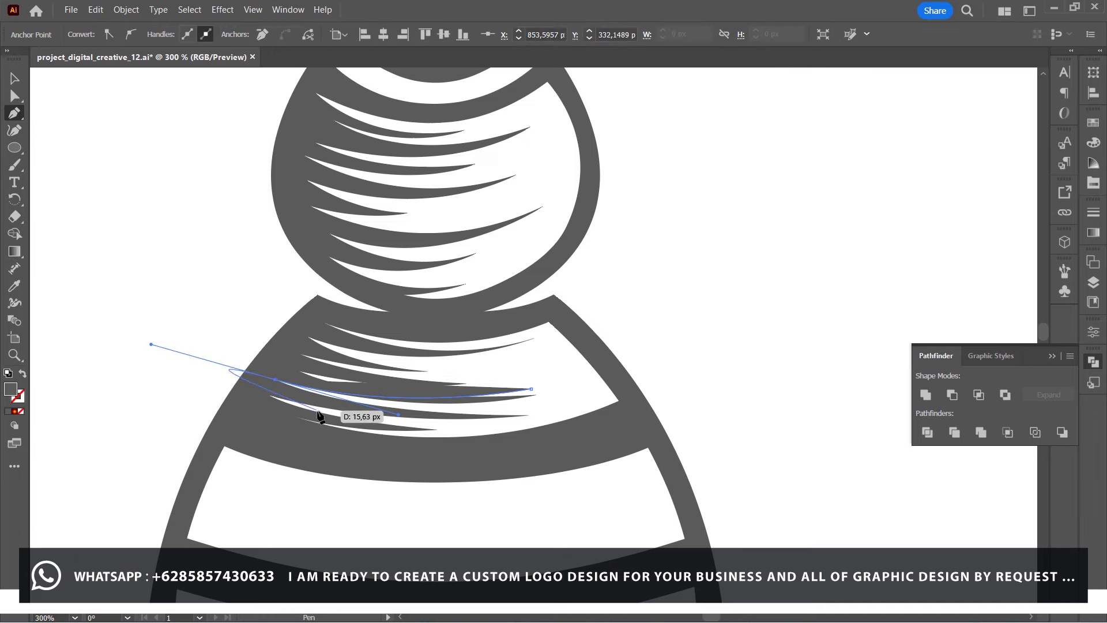
left_click_drag(591, 397, 642, 400)
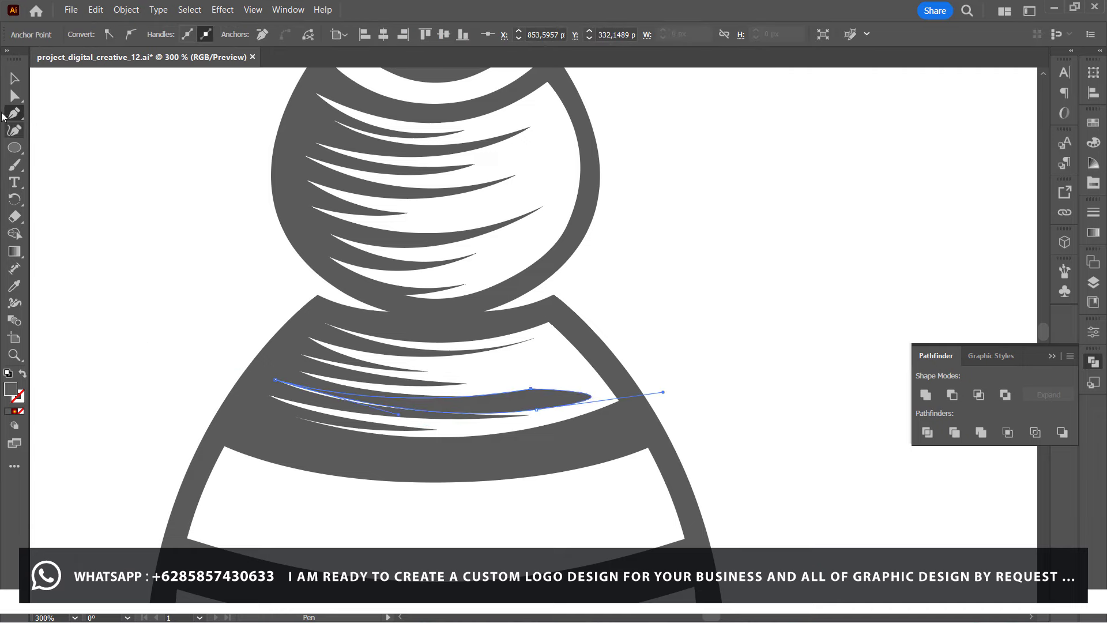
key("ctrl+shift+bracketleft")
left_click(57, 166)
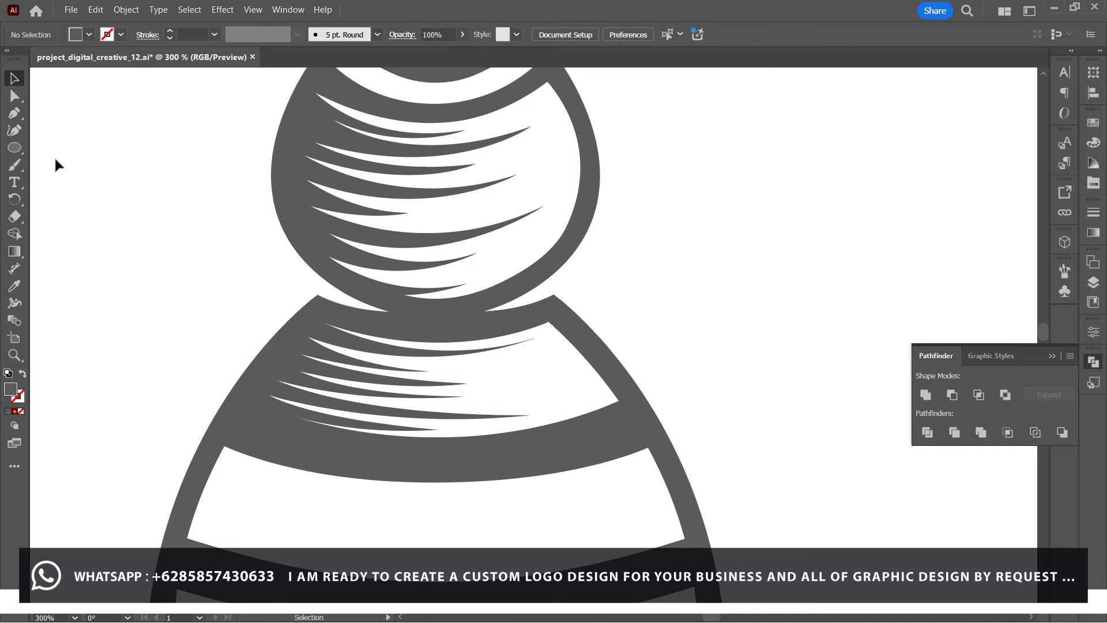
Nudge one hatch stroke's anchor slightly down with Direct Selection.
left_click(14, 95)
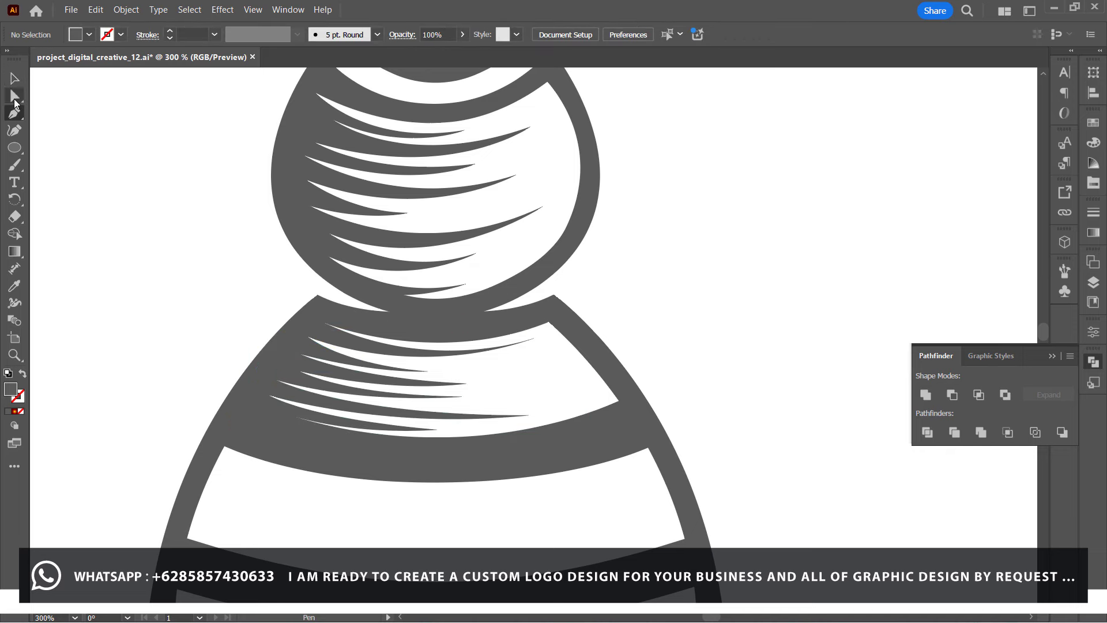
left_click(462, 396)
key("Down")
key("Down")
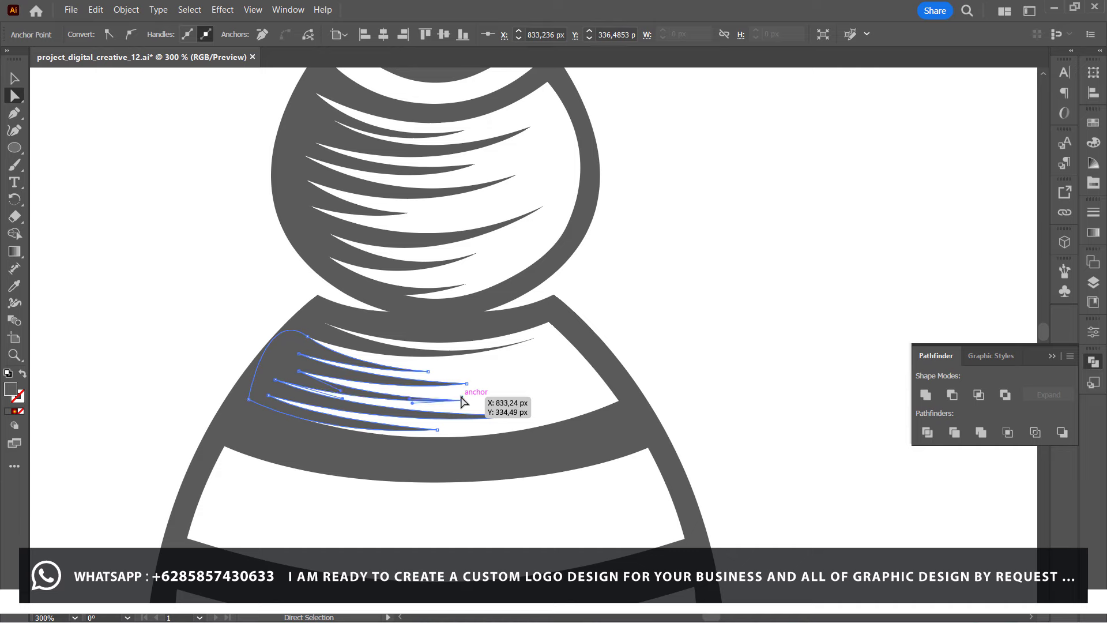
left_click(94, 306)
Draw another closed tapered hatch stroke starting on the band's left side.
key("p")
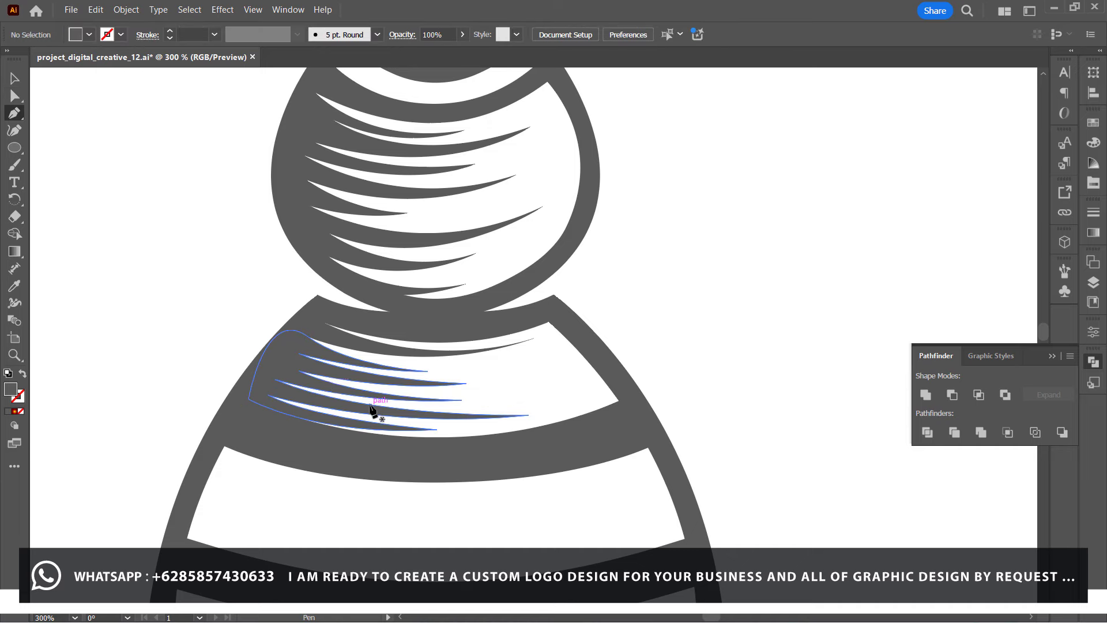
left_click(298, 371)
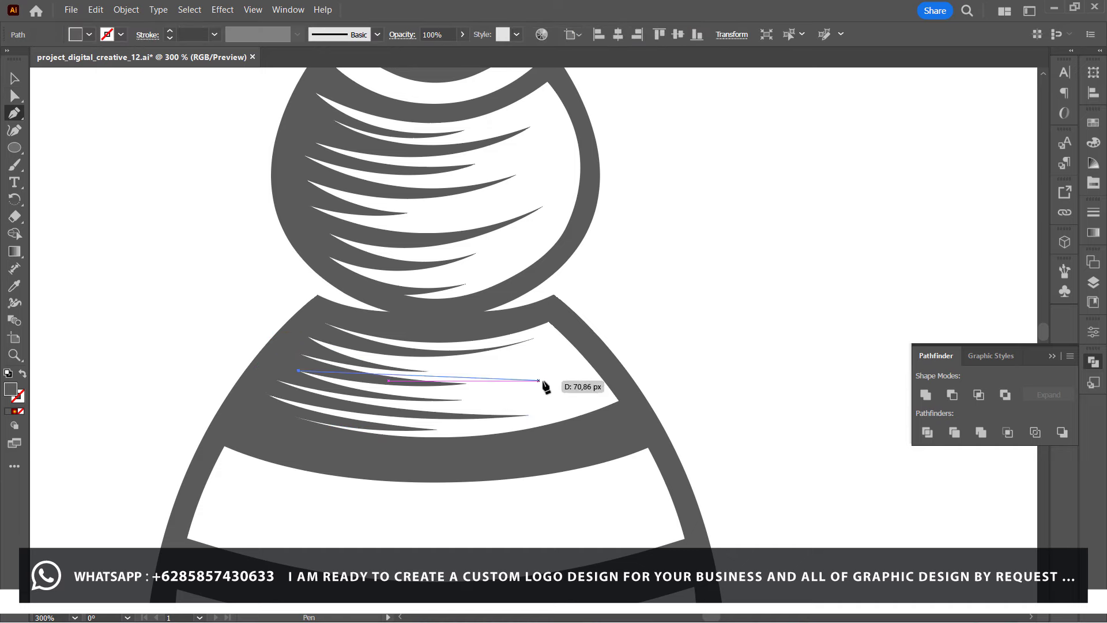
left_click(535, 389)
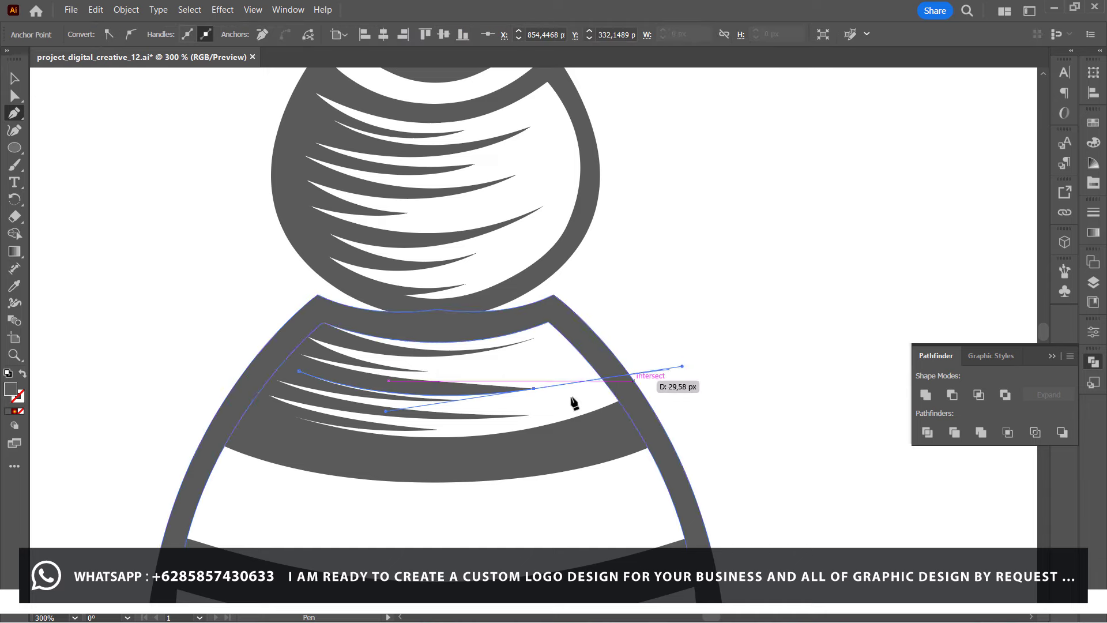
mouse_move(275, 380)
left_mouse_down()
mouse_move(110, 347)
mouse_move(103, 333)
mouse_move(121, 334)
left_mouse_up()
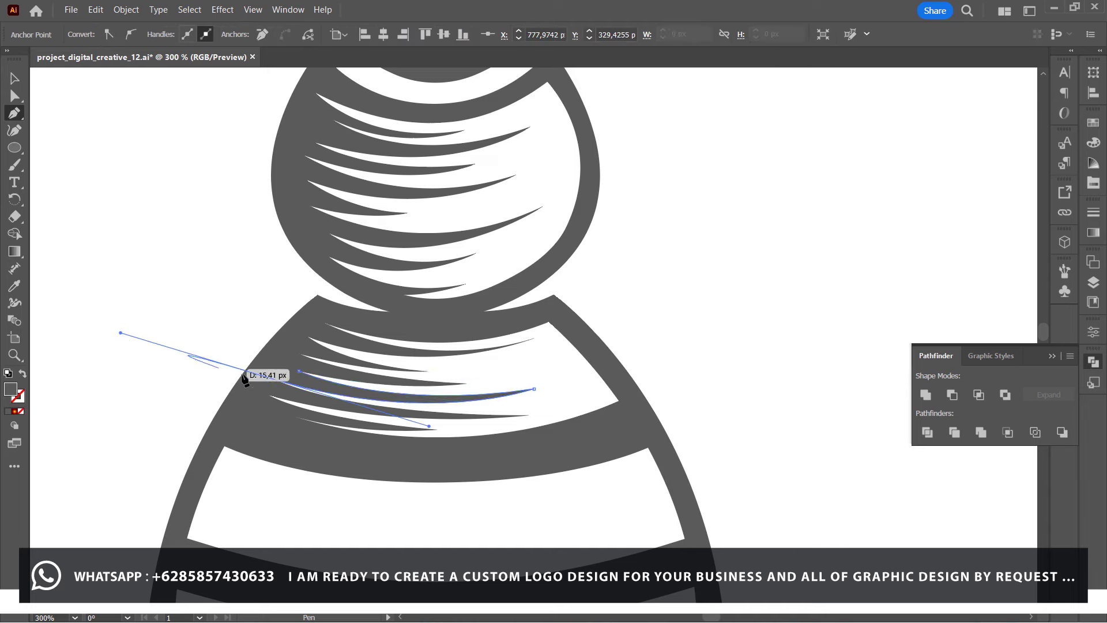
left_click(298, 371)
key("ctrl+shift+a")
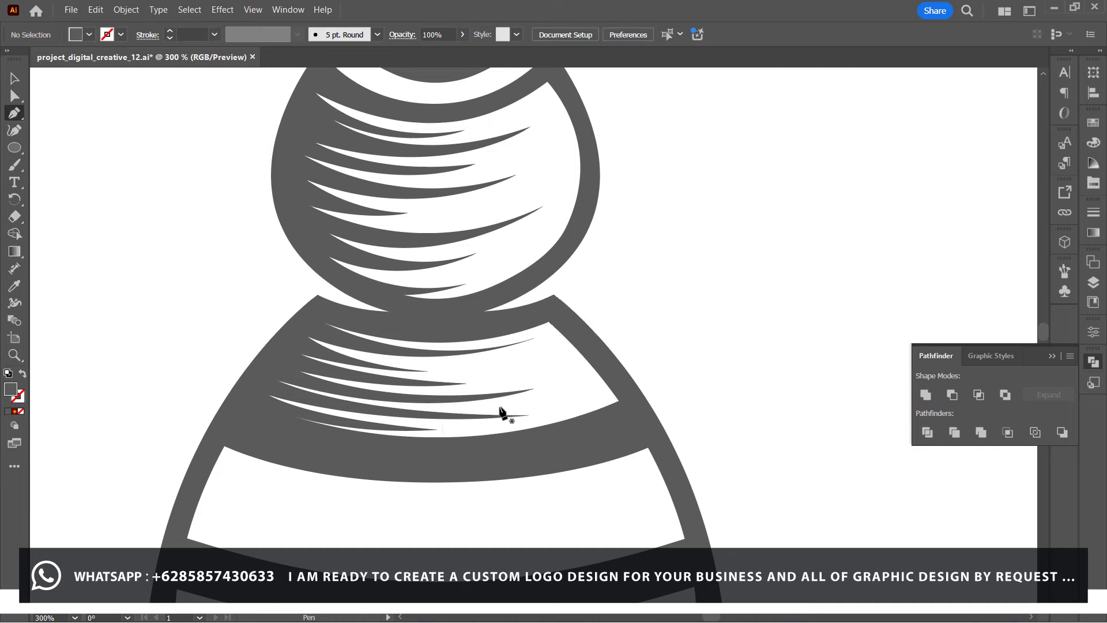
Draw a tapered hatch stroke curving leftward across the band's right side.
left_click(499, 407)
left_click_drag(271, 395, 194, 369)
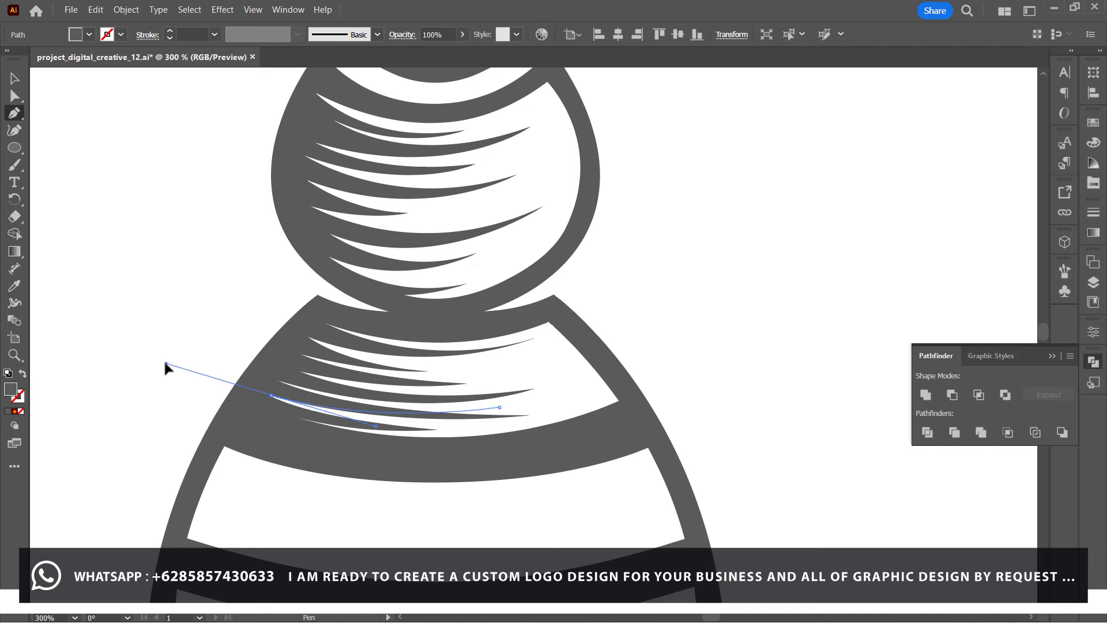
left_click(271, 396)
left_click_drag(525, 423, 643, 400)
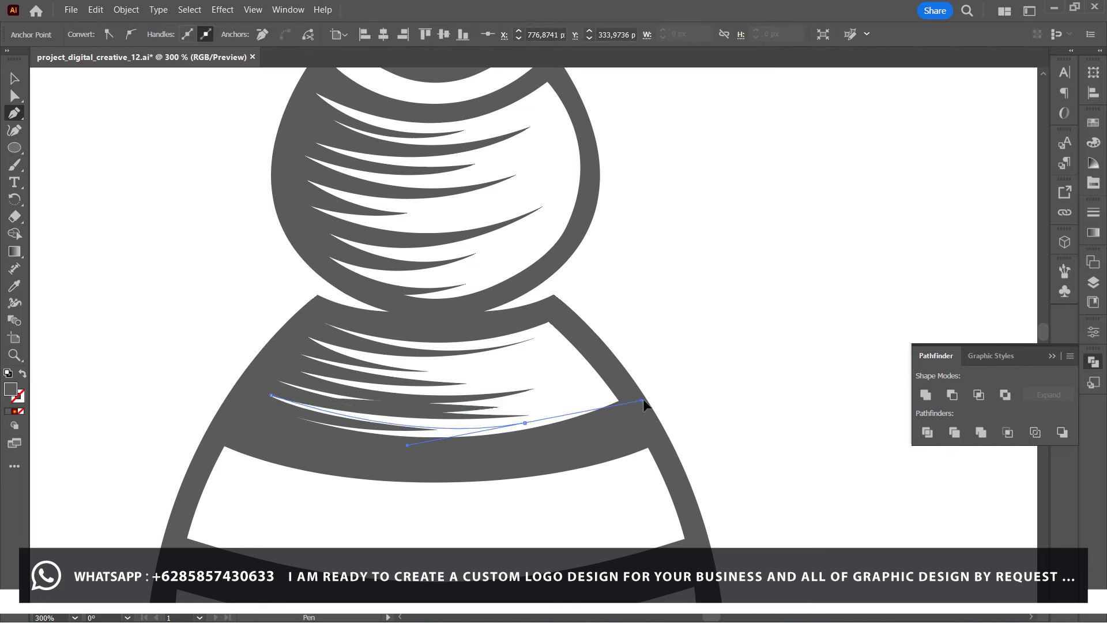
left_click(499, 407)
key("v")
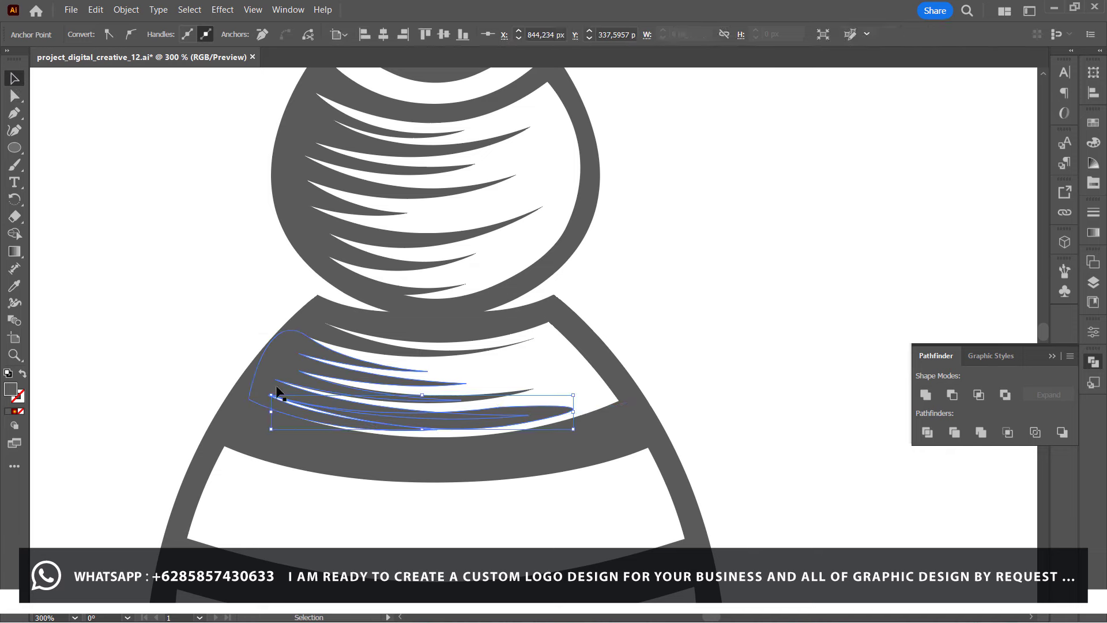
left_click(724, 409)
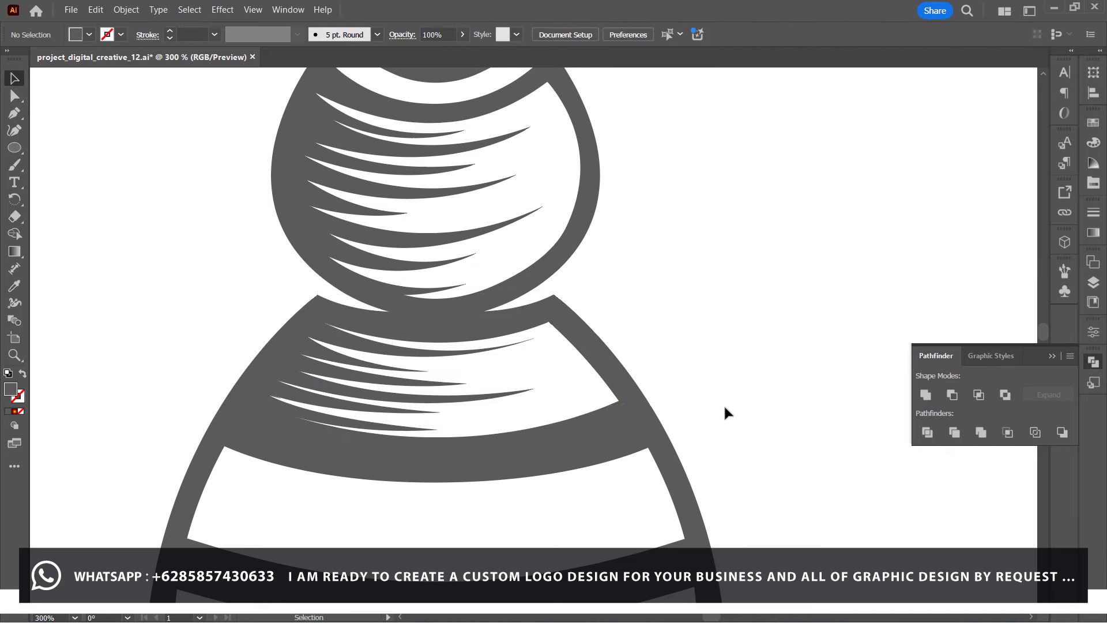
Draw the lowest tapered hatch stroke with a sharp right tip in the upper band.
left_click(271, 390)
left_click_drag(493, 422, 642, 408)
left_click(493, 422)
left_click(284, 411)
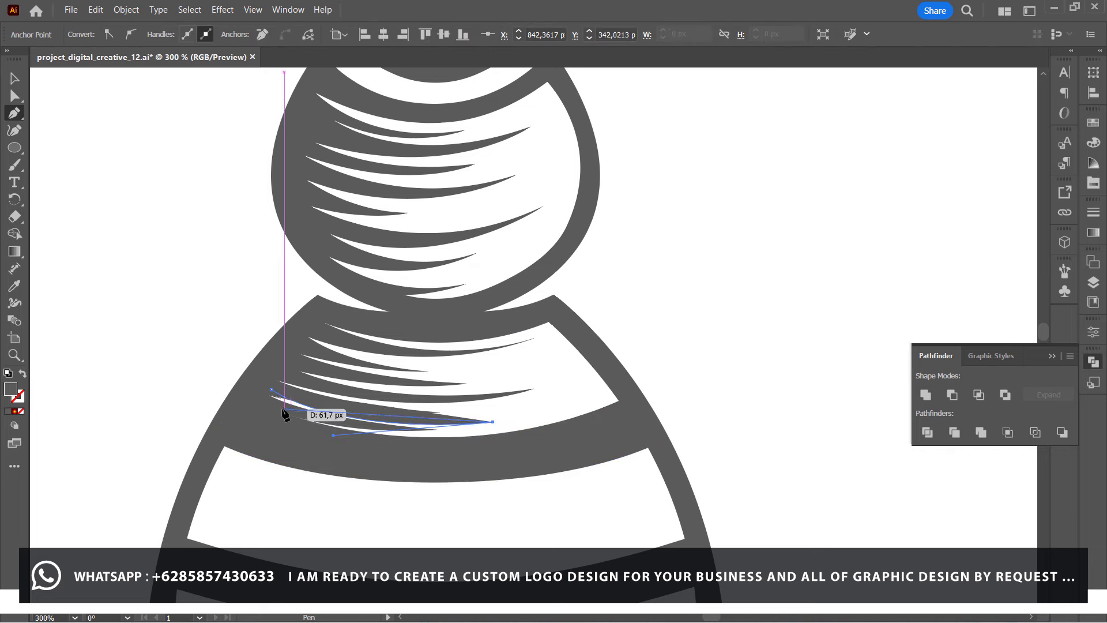
left_click_drag(284, 410, 173, 380)
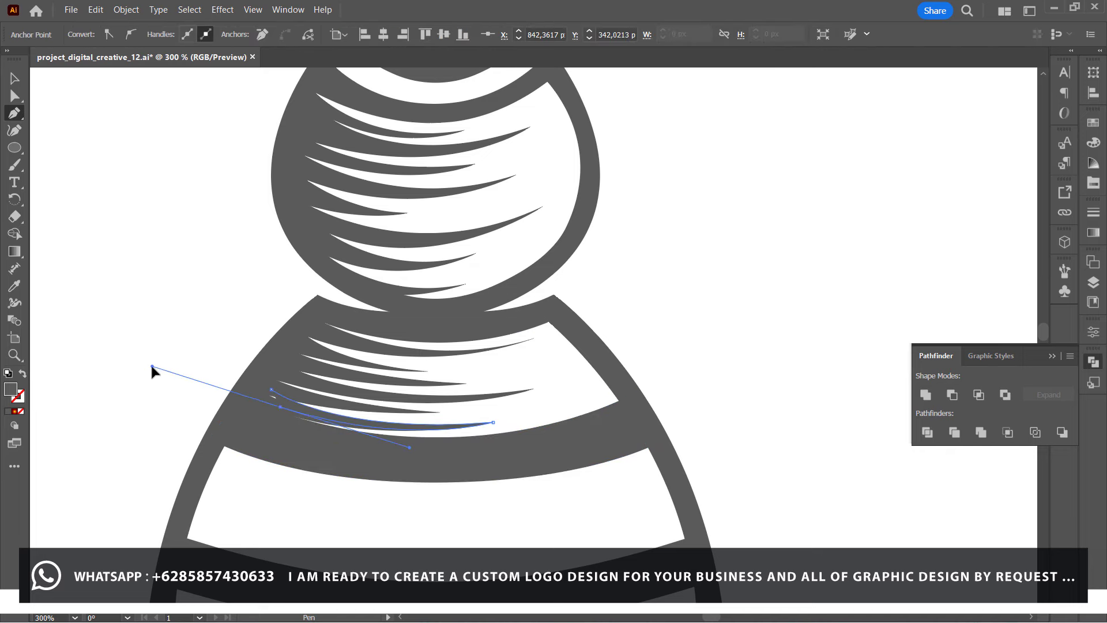
left_click_drag(271, 389, 274, 395)
Select the body and band artwork, then save the document via File > Save.
left_click(19, 81)
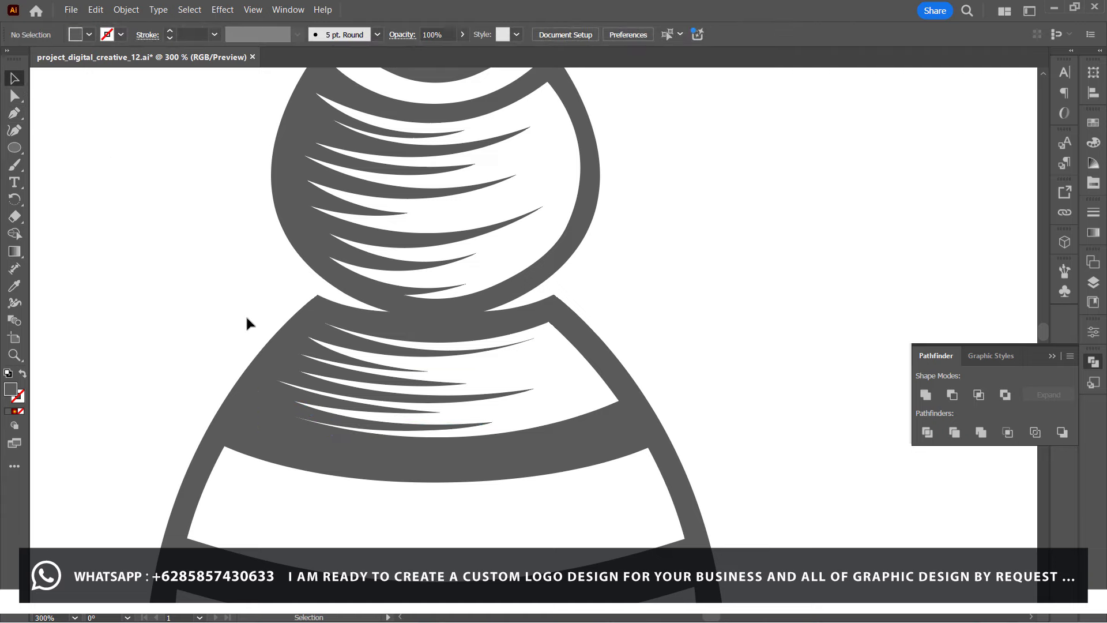
left_click(367, 435)
right_click(664, 438)
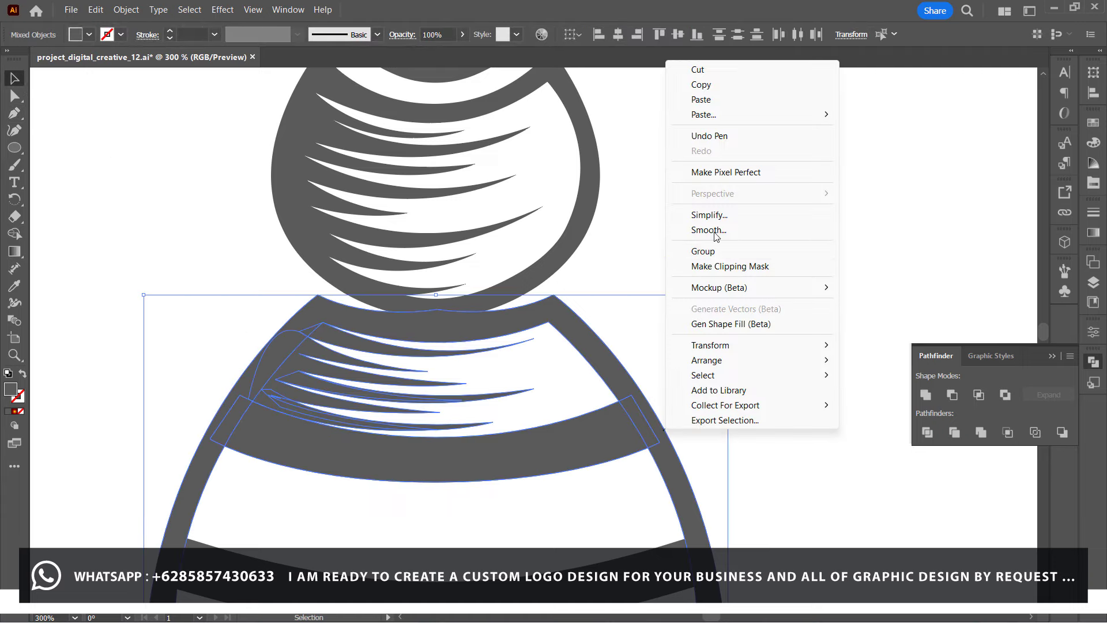
left_click(703, 247)
left_click(71, 10)
left_click(122, 137)
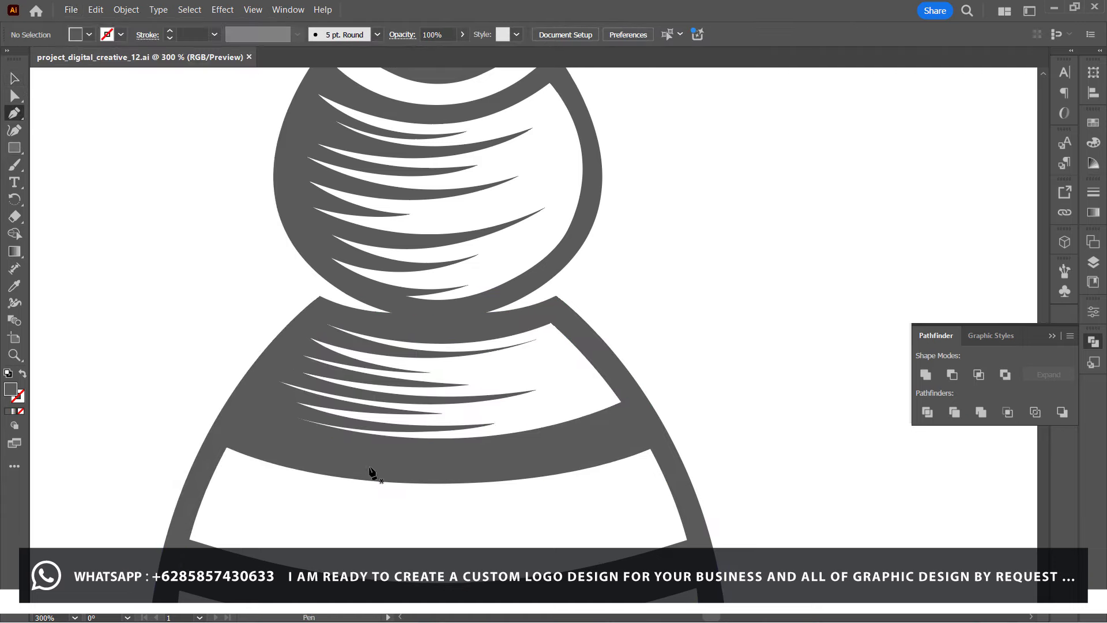
Draw a closed curved sliver stroke at the top of the lower white band.
key("p")
left_click(227, 447)
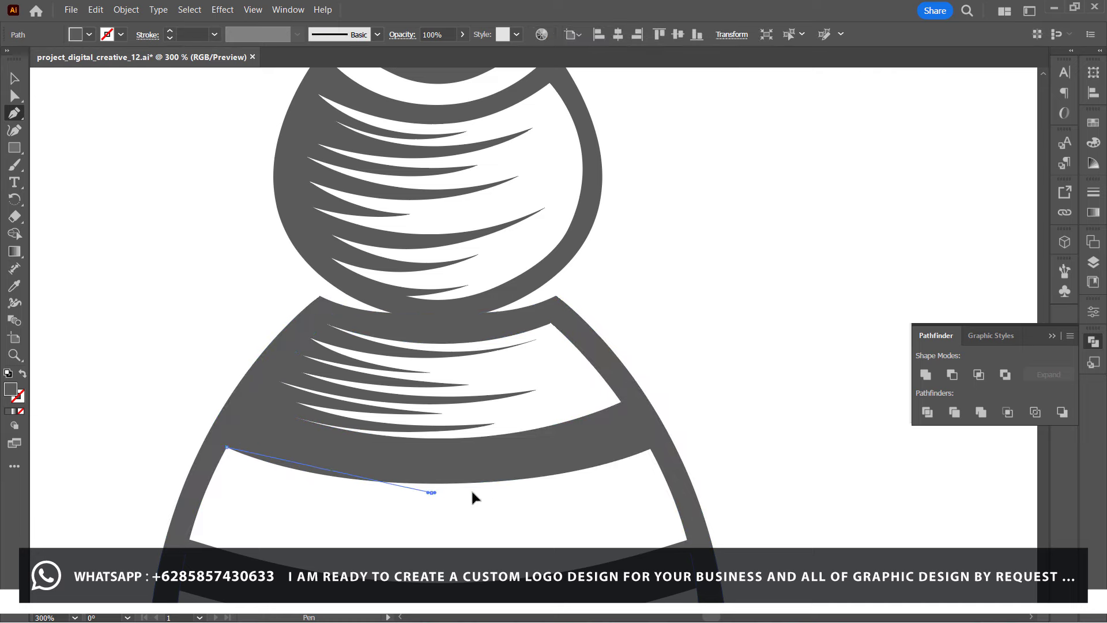
left_click(431, 493)
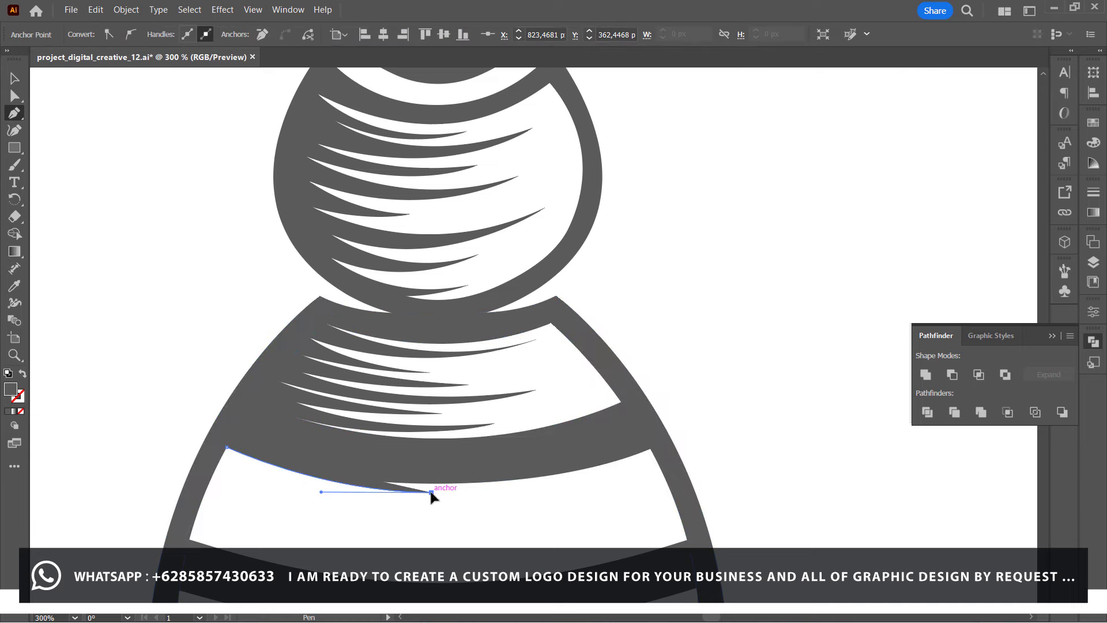
left_click_drag(231, 461, 165, 442)
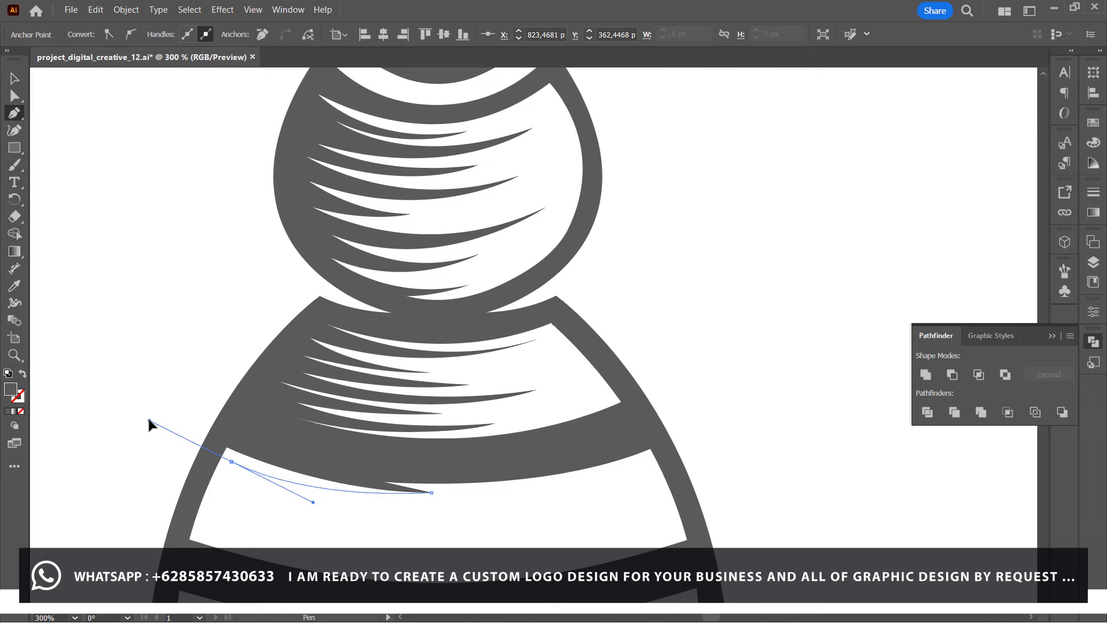
mouse_move(230, 459)
left_mouse_down()
mouse_move(578, 485)
mouse_move(812, 421)
left_mouse_up()
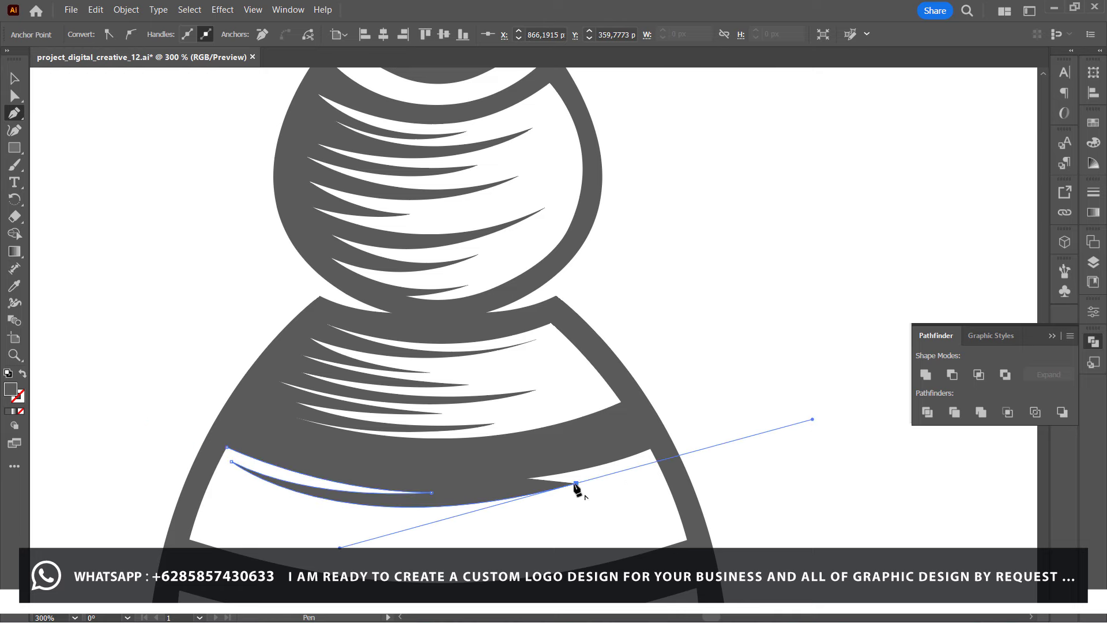
left_click_drag(373, 515, 276, 511)
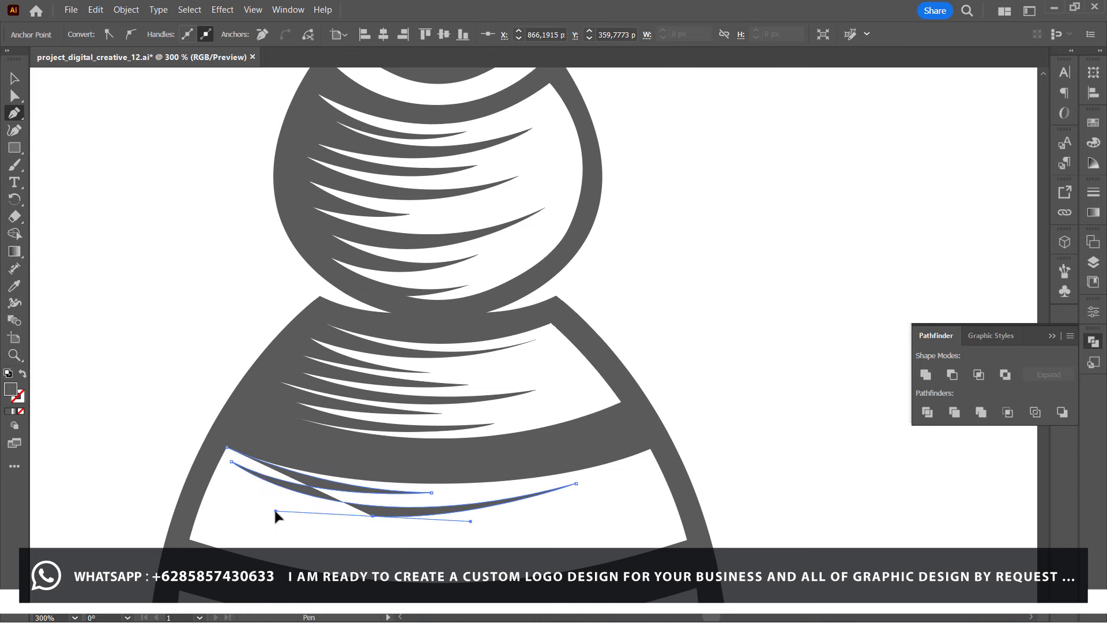
left_click_drag(226, 481, 224, 471)
Add two more tapered hatch strokes with sharp right tips in the lower band.
left_click(214, 473)
left_click_drag(390, 523, 506, 522)
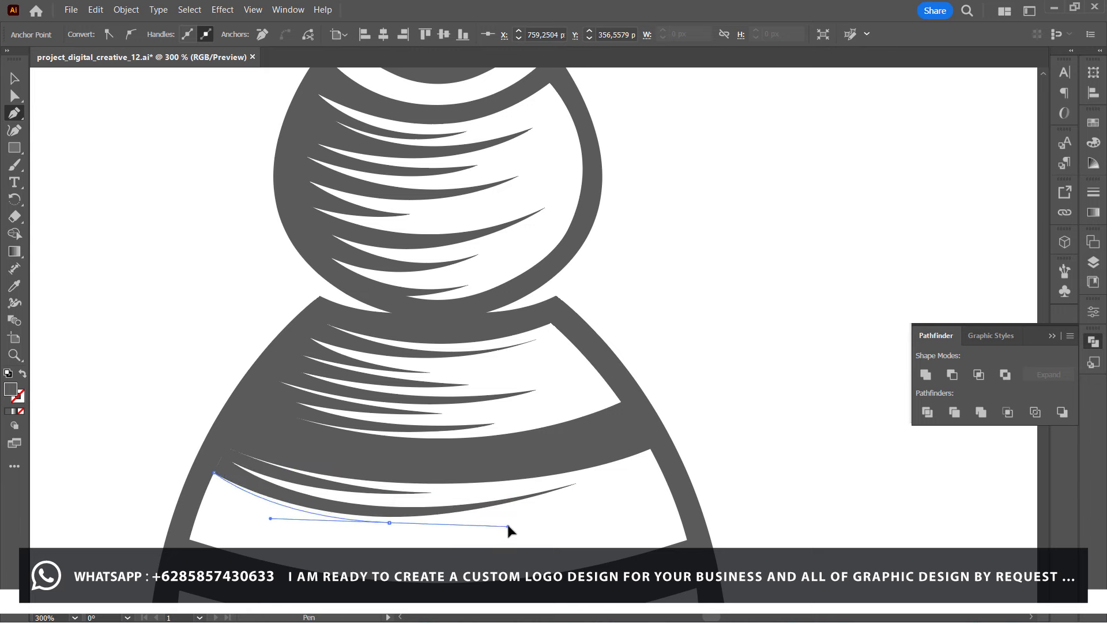
left_click(389, 522)
left_click(214, 489)
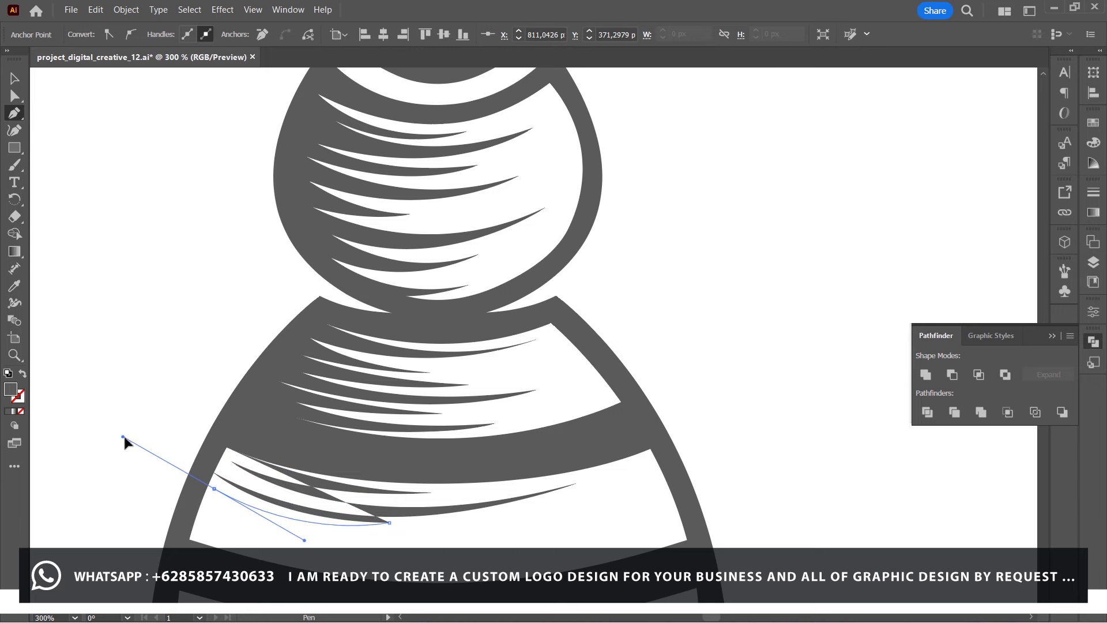
left_click_drag(108, 447, 130, 441)
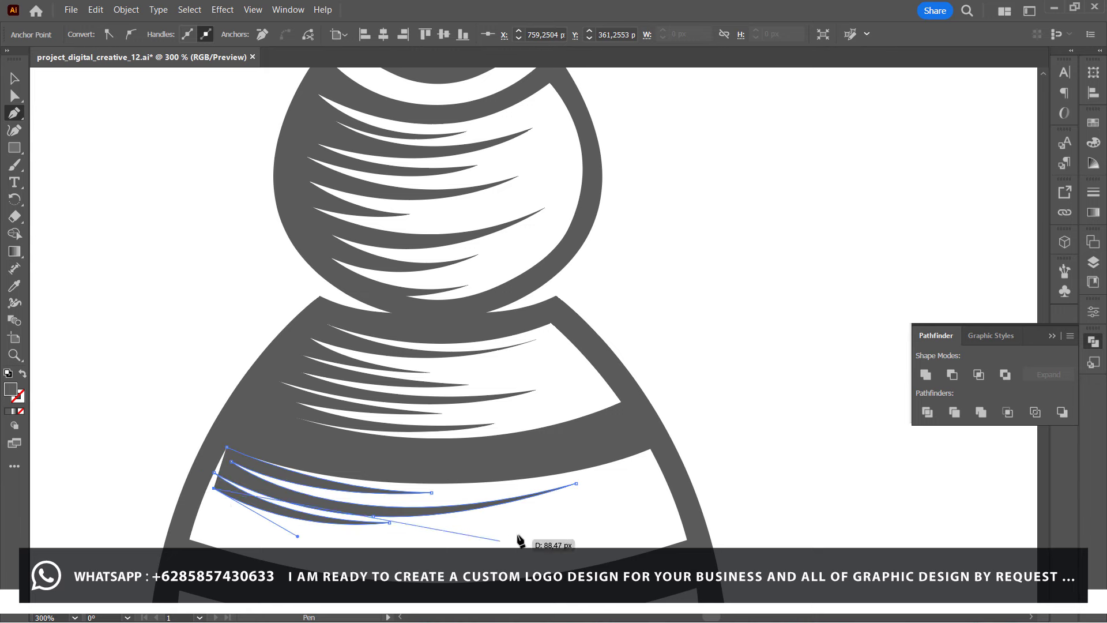
left_click_drag(524, 523, 727, 489)
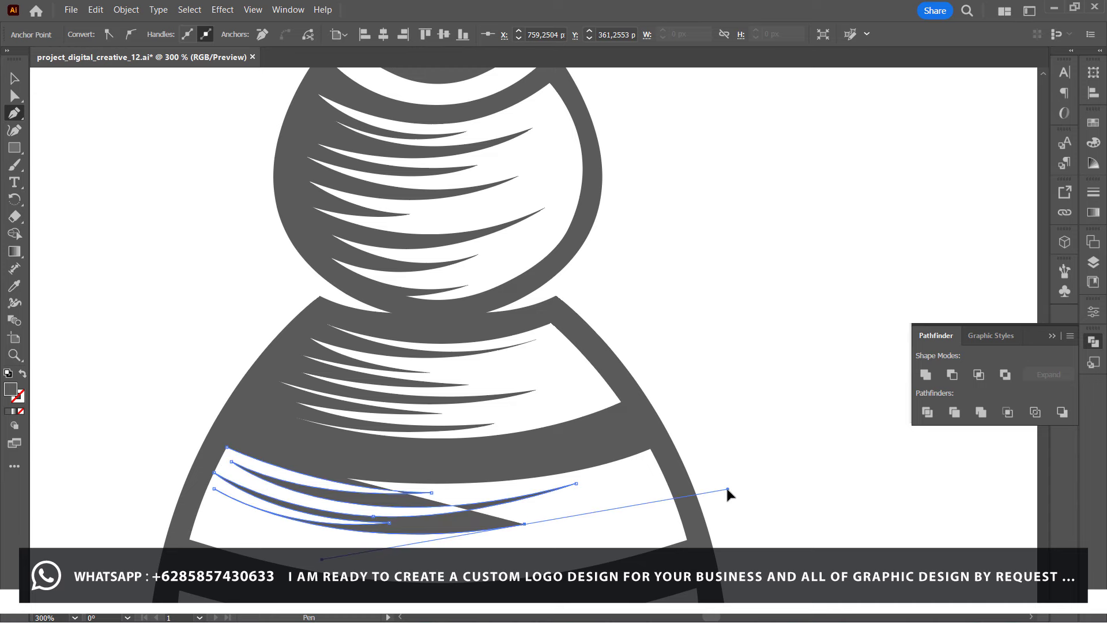
left_click(524, 524)
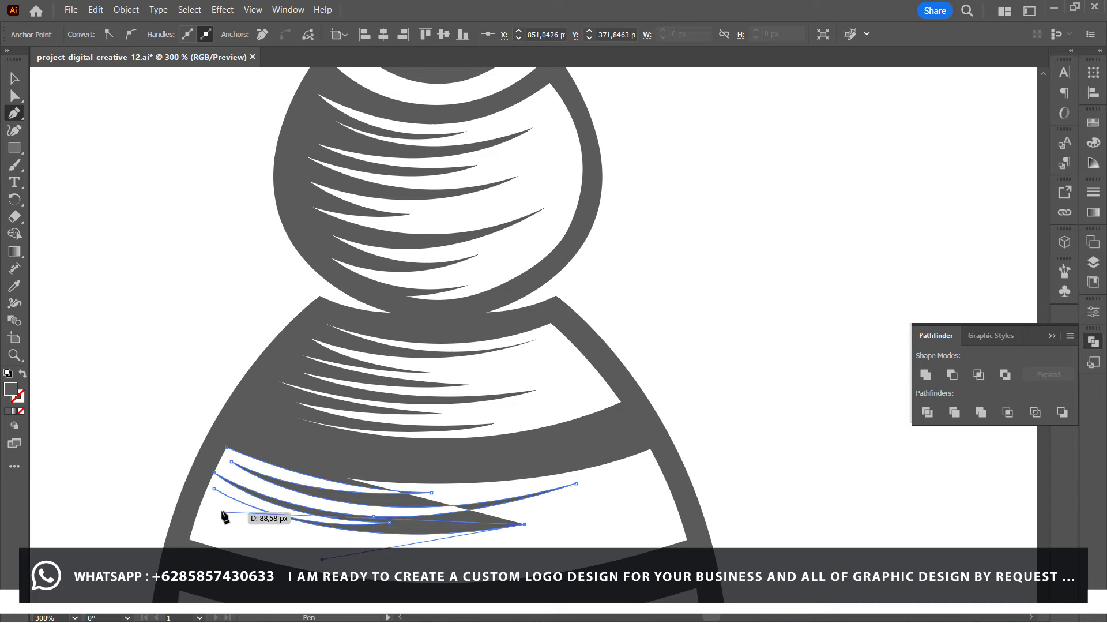
left_click_drag(224, 515, 134, 425)
Draw a long tapered hatch stroke with a sharp far-right tip, closed at the band's left.
left_click_drag(552, 542, 757, 521)
left_click(552, 545)
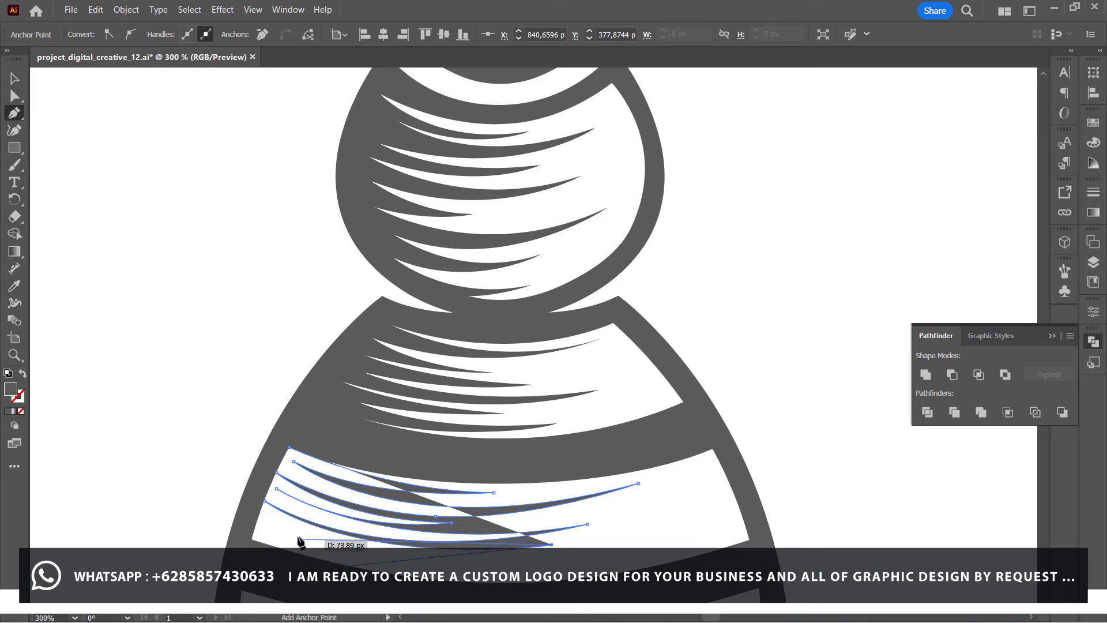
left_click_drag(275, 525, 153, 472)
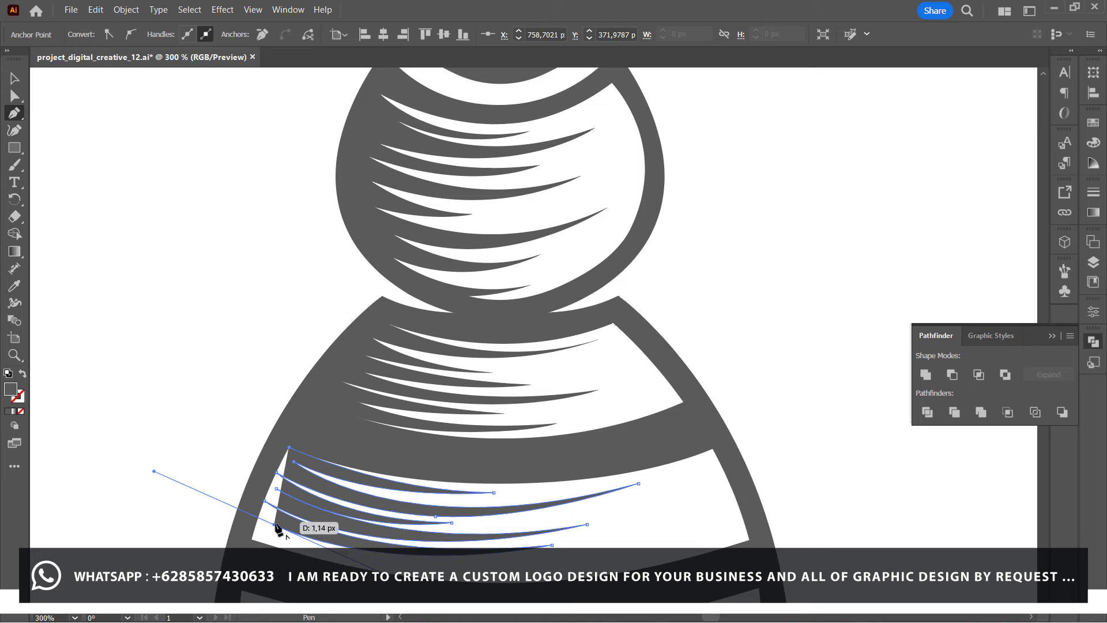
left_click_drag(708, 532, 963, 447)
left_click(709, 532)
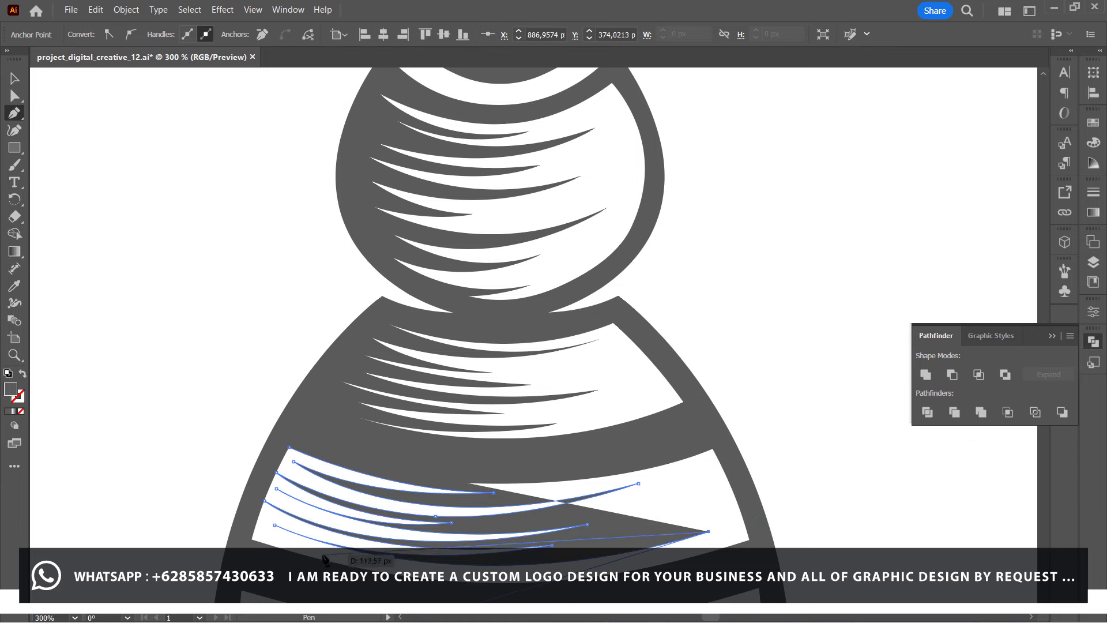
left_click_drag(118, 489, 262, 507)
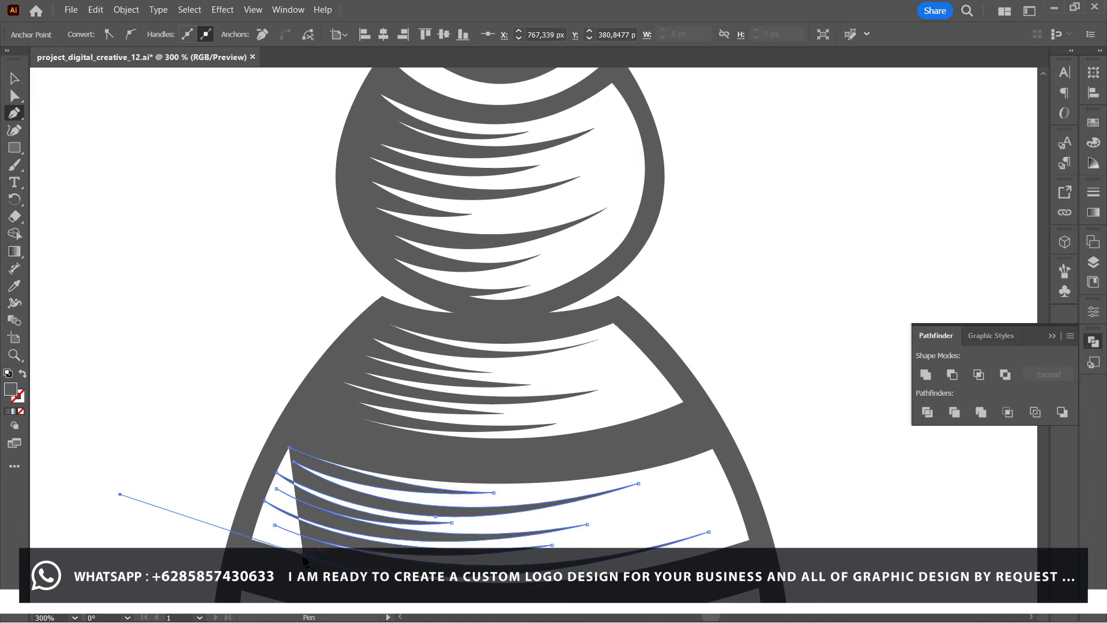
left_click_drag(289, 447, 290, 449)
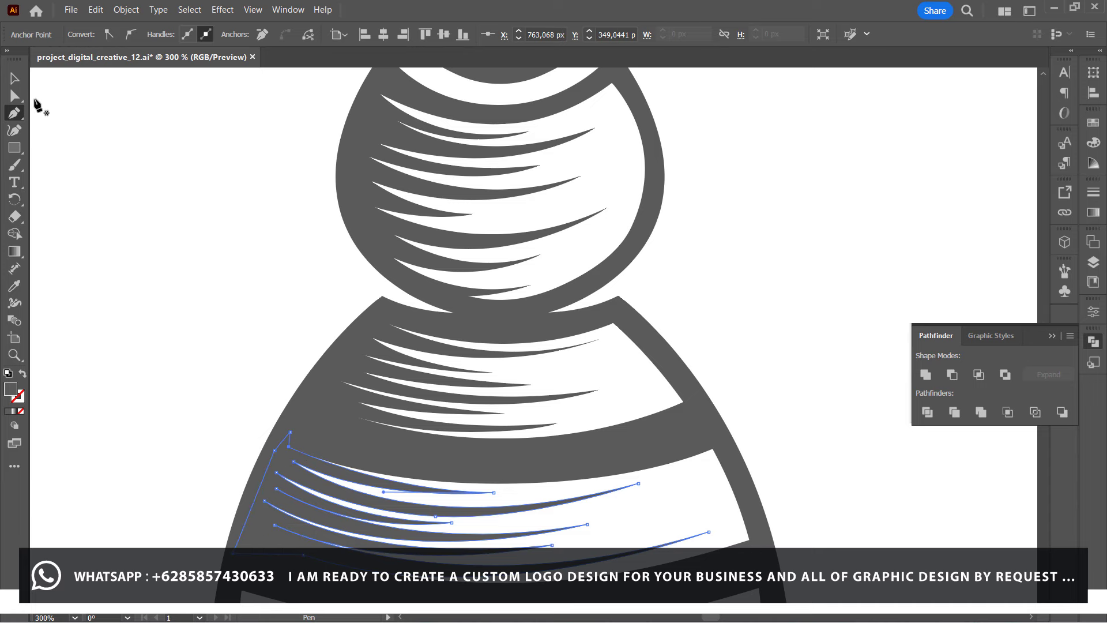
Nudge a hatch stroke's right tip, adjust an edge's curvature, and shift an edge anchor right.
key("a")
scroll(306, 435, "down", 2)
scroll(539, 444, "down", 2)
left_click(639, 370)
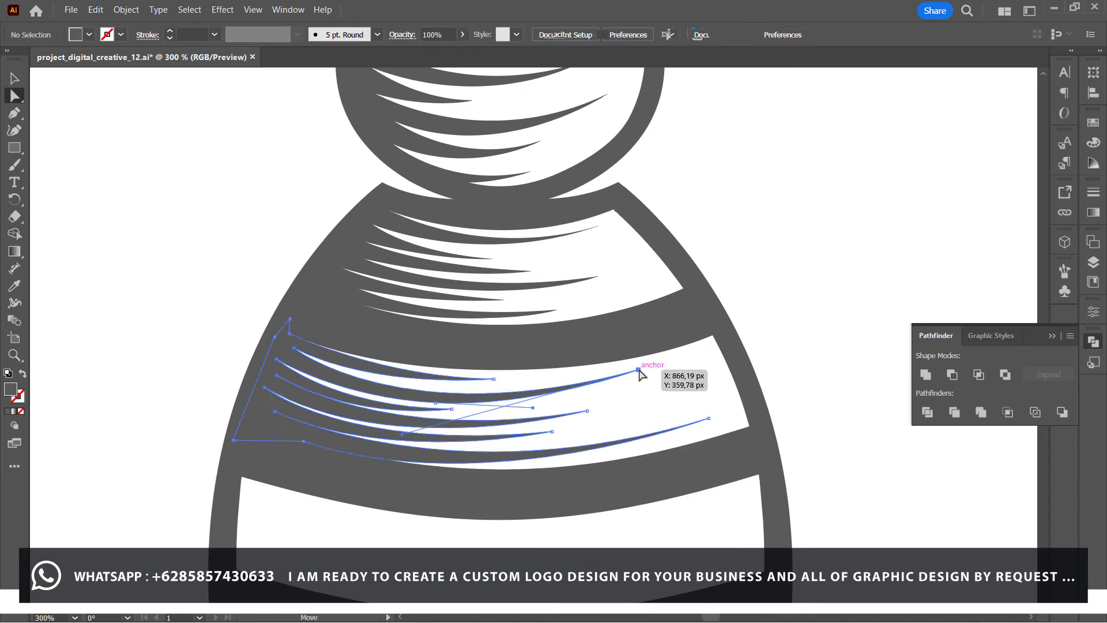
left_click_drag(639, 374, 646, 375)
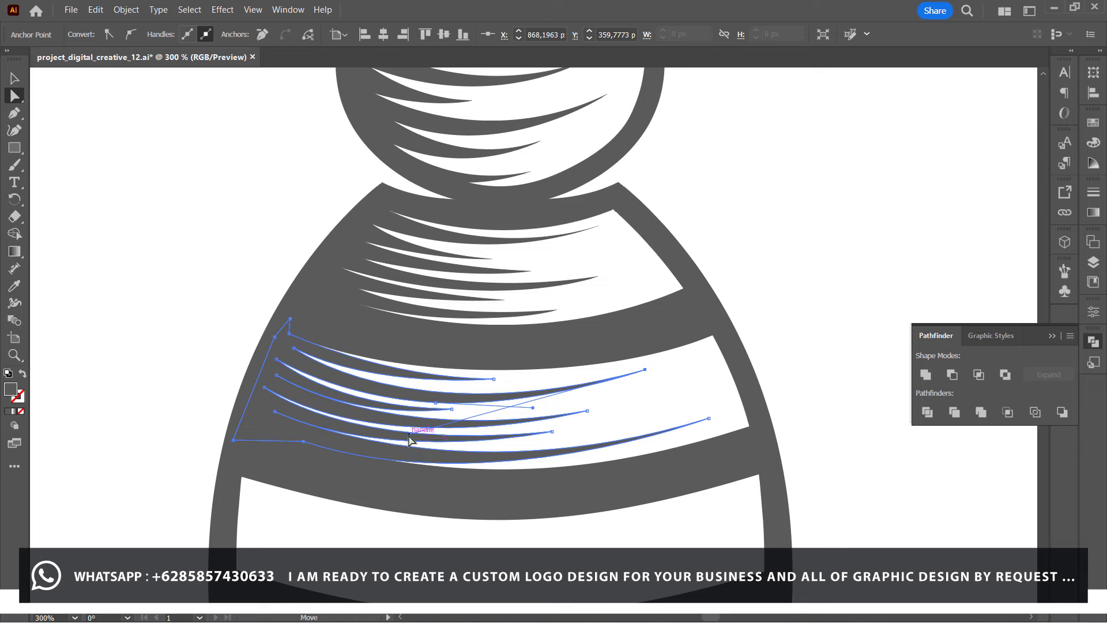
left_click_drag(409, 439, 410, 429)
left_click(544, 413)
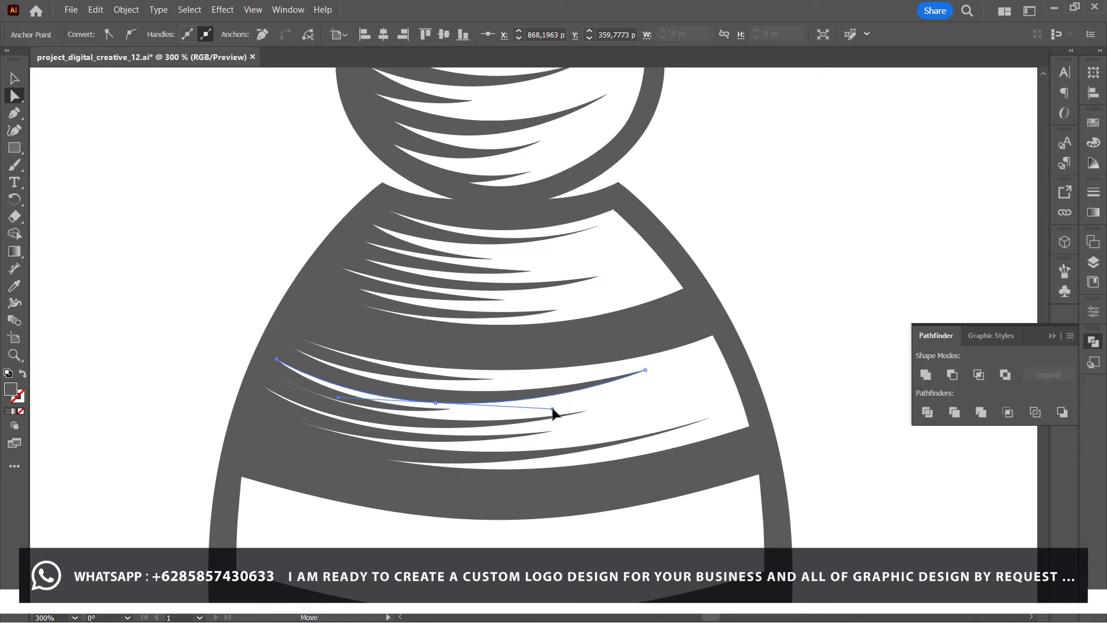
left_click(551, 413)
left_click(452, 409)
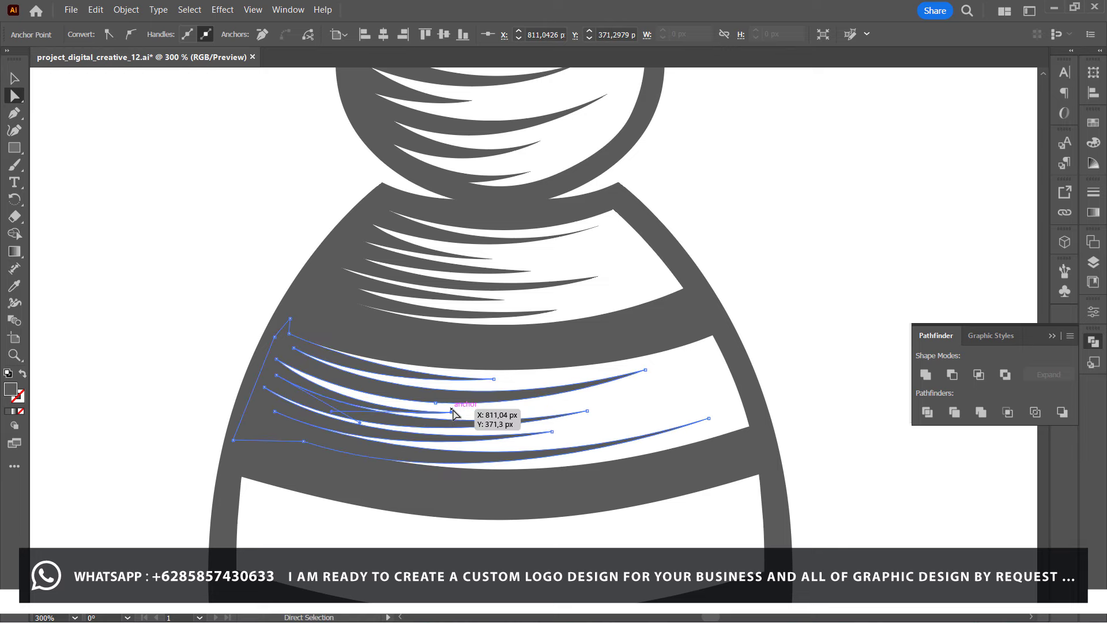
left_click_drag(453, 413, 464, 415)
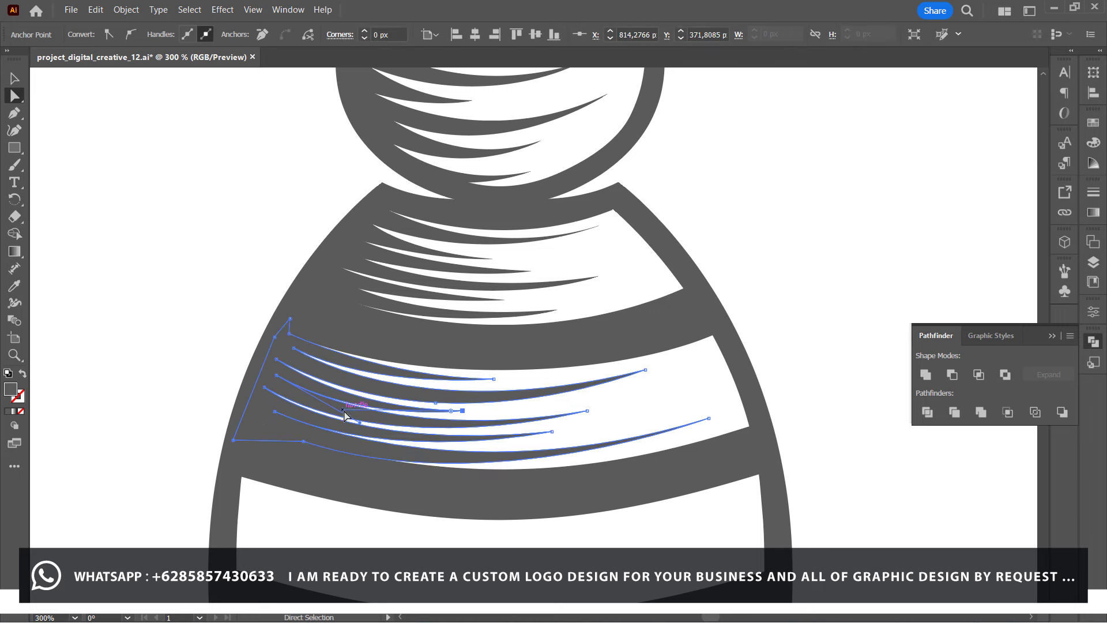
left_click(161, 338)
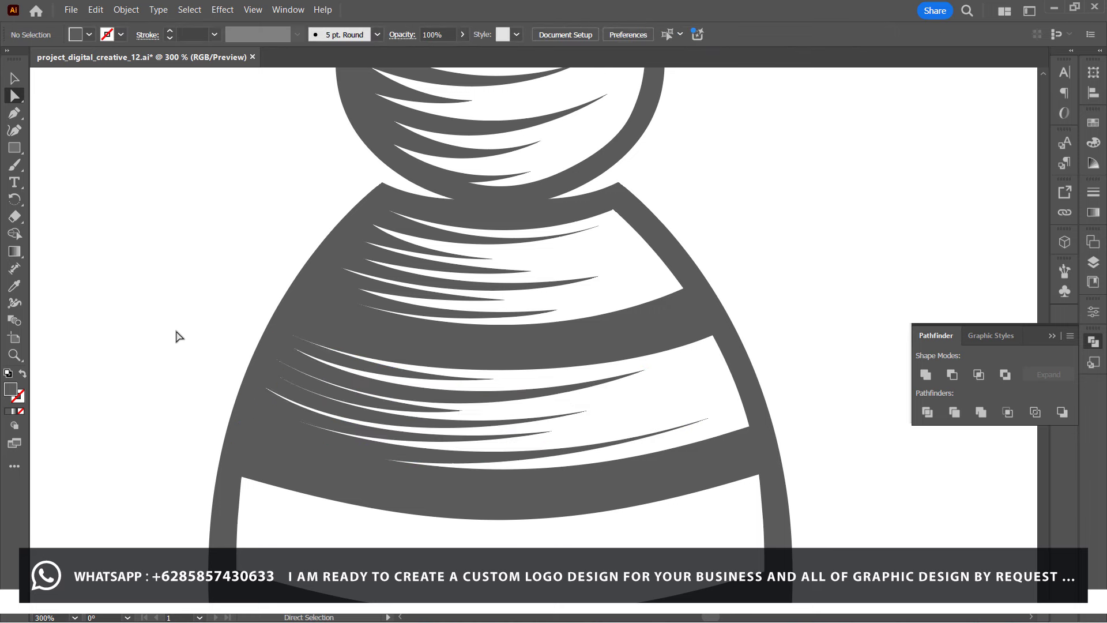
Zoom in and draw a closed curved outline along the hatch strokes' left ends.
key("ctrl+equal")
key("ctrl+equal")
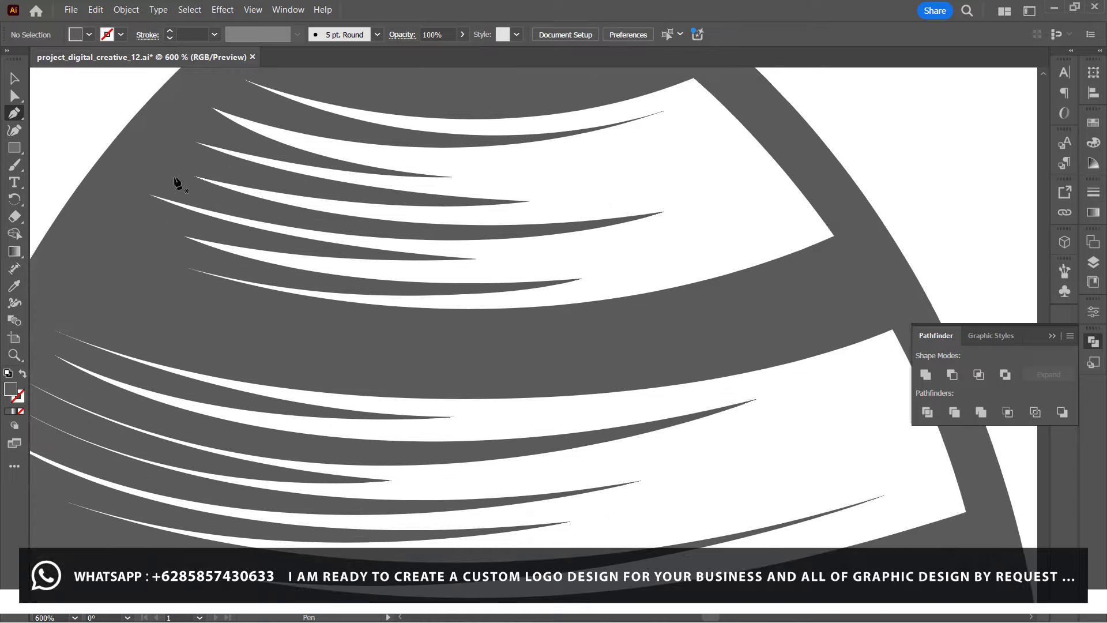
scroll(222, 239, "left", 3)
left_click(431, 310)
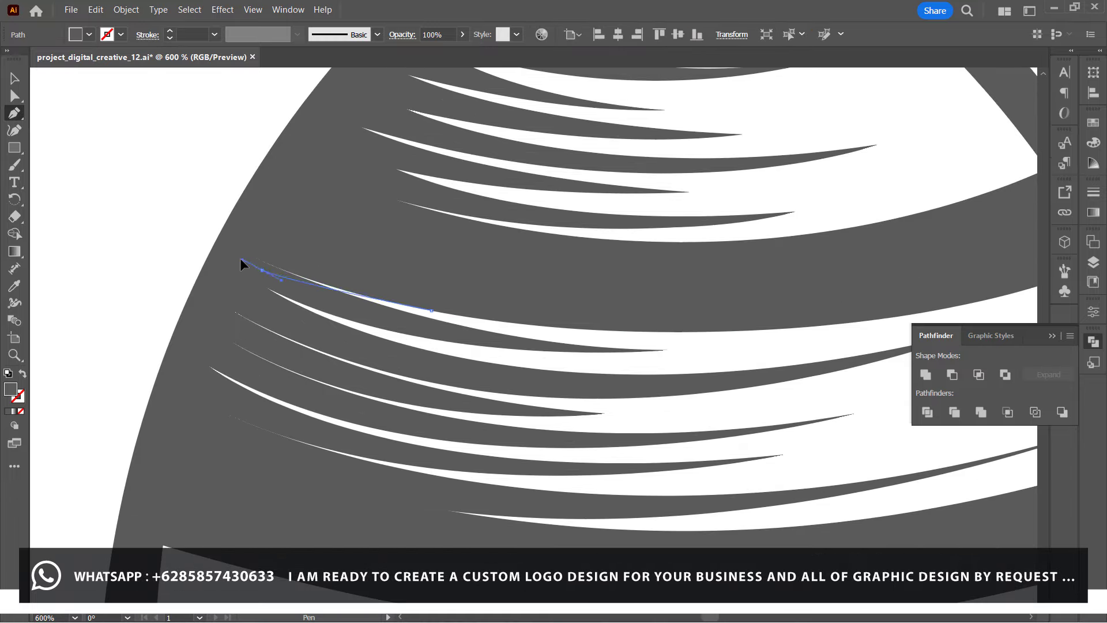
left_click_drag(240, 260, 266, 291)
left_click(292, 332)
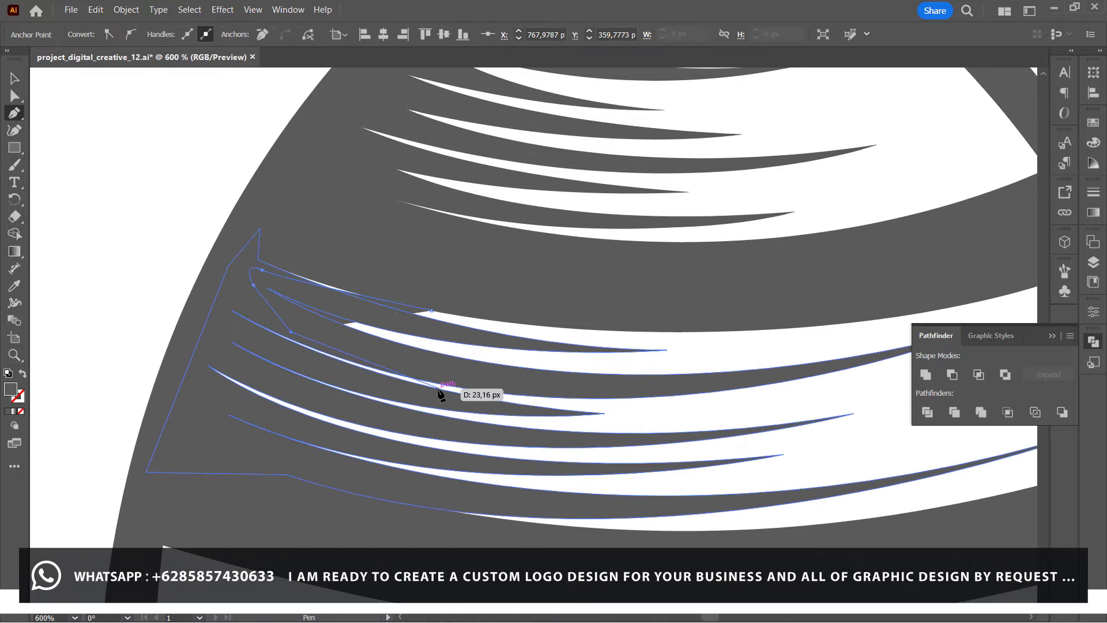
left_click_drag(438, 386, 544, 413)
left_click_drag(254, 365, 361, 394)
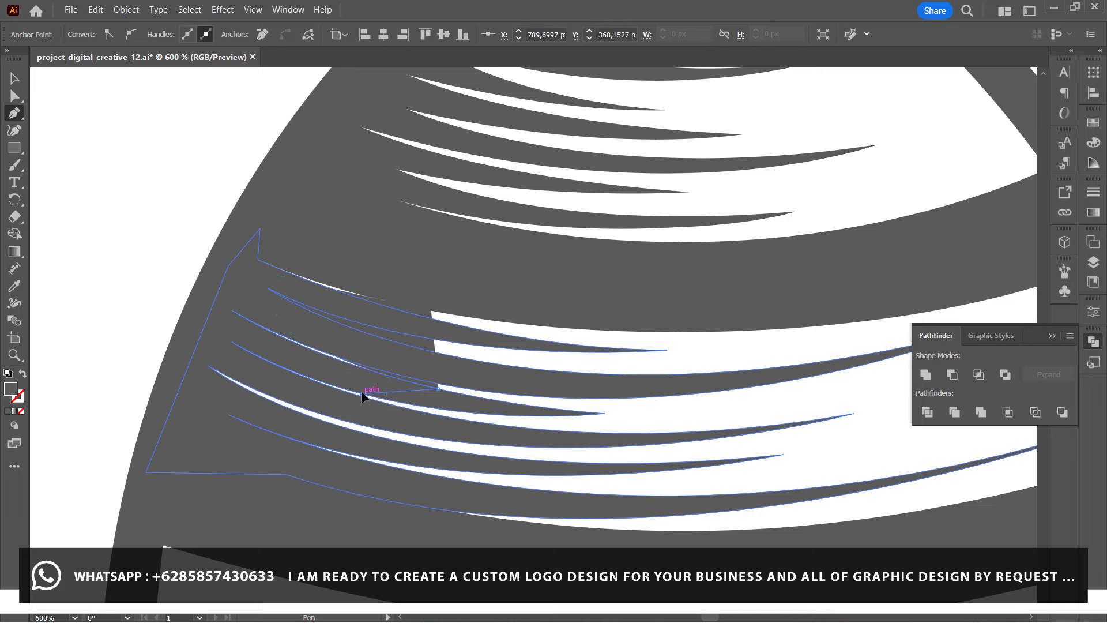
left_click_drag(232, 348, 254, 375)
left_click(239, 254)
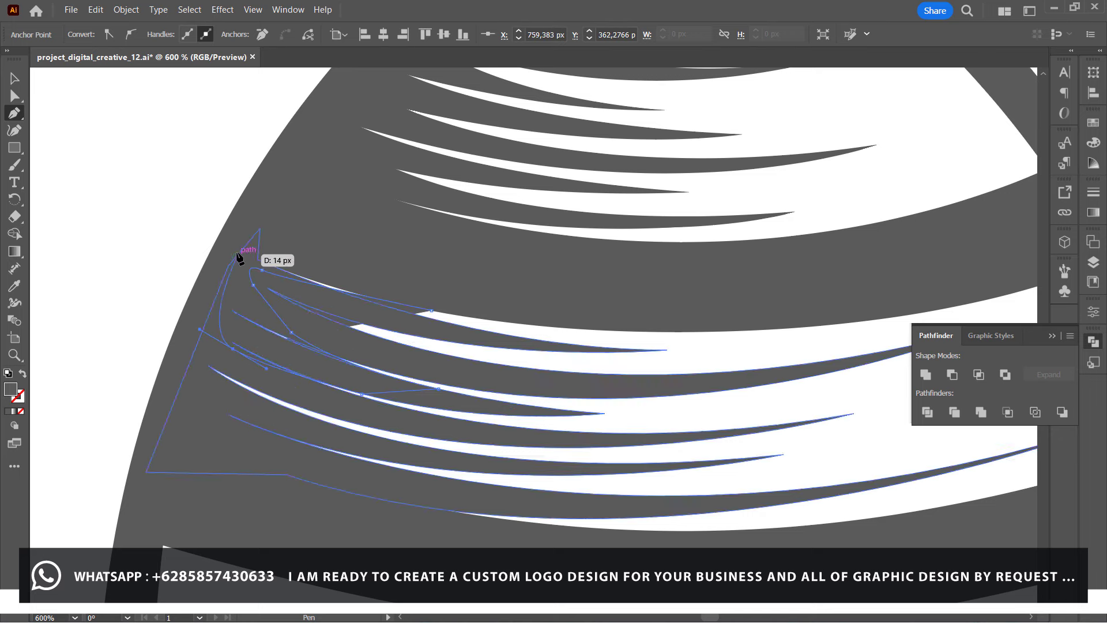
left_click(278, 240)
left_click(390, 273)
left_click(431, 310)
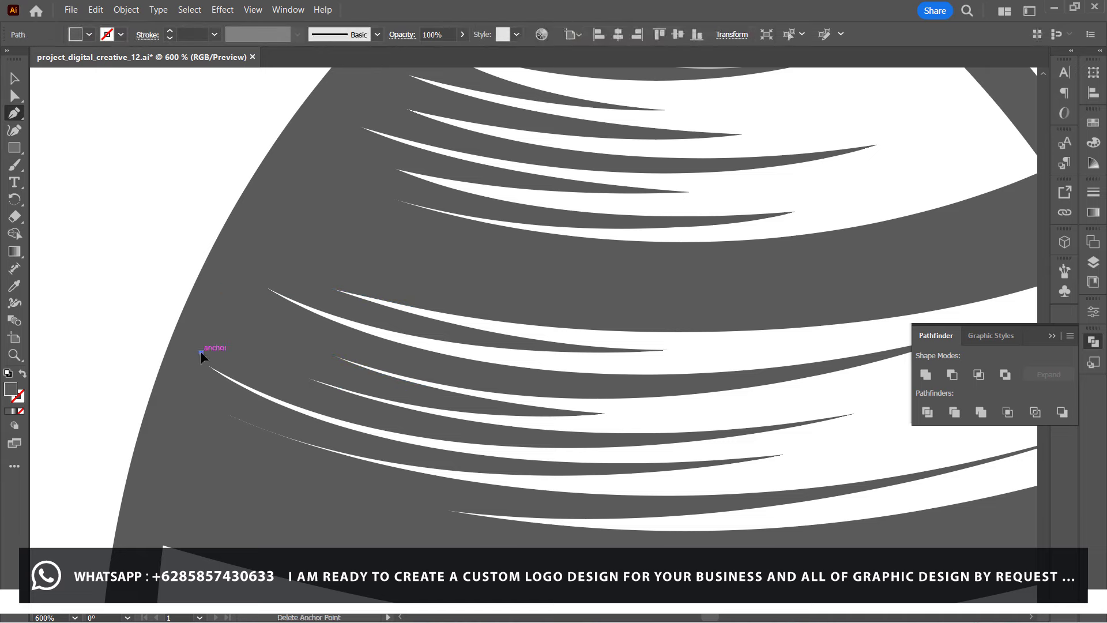
Begin a curved stroke in the band, then abandon it with the Selection tool.
left_click(248, 428)
left_click_drag(495, 474, 659, 482)
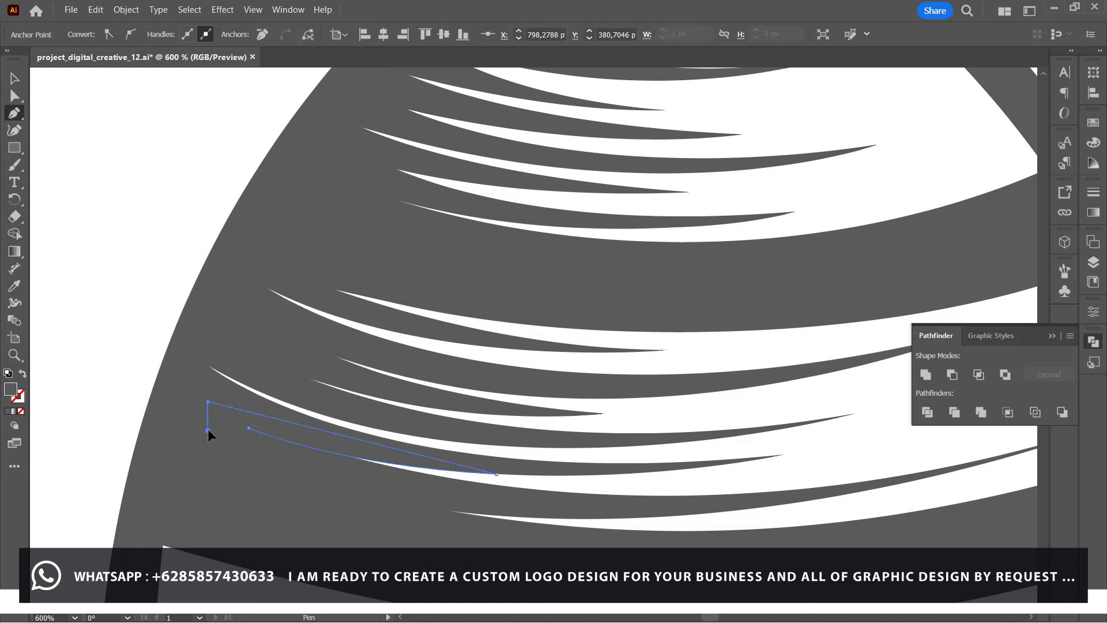
key("v")
left_click(125, 227)
Drag the bottom hatch stroke's middle-anchor handle rightward twice to smooth its sweep.
scroll(125, 227, "down", 2)
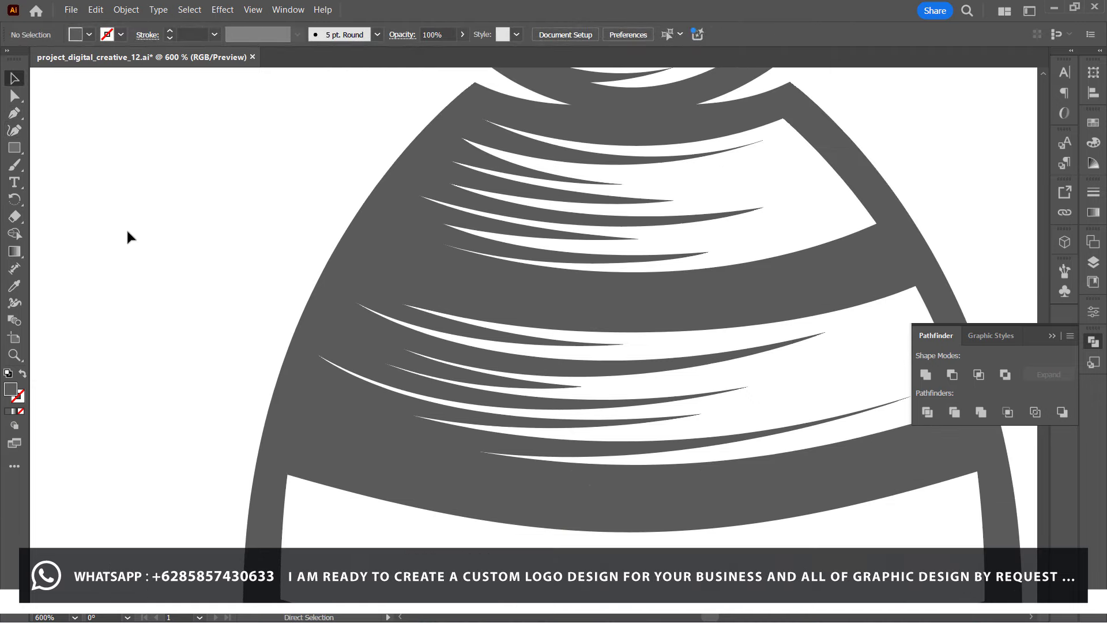
scroll(299, 323, "up", 3)
key("a")
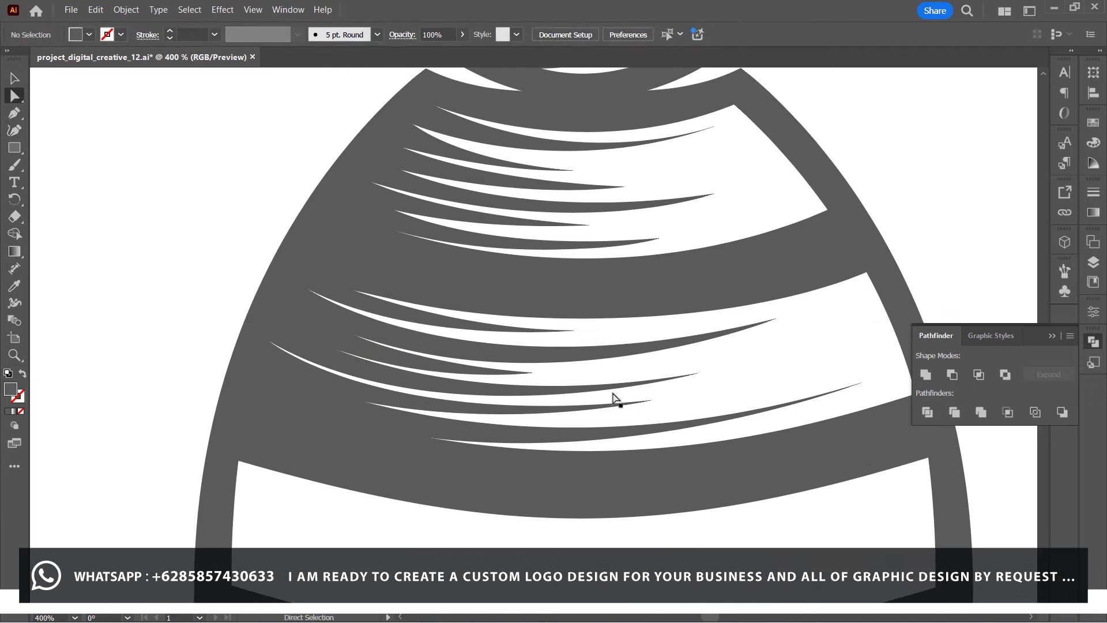
left_click(530, 491)
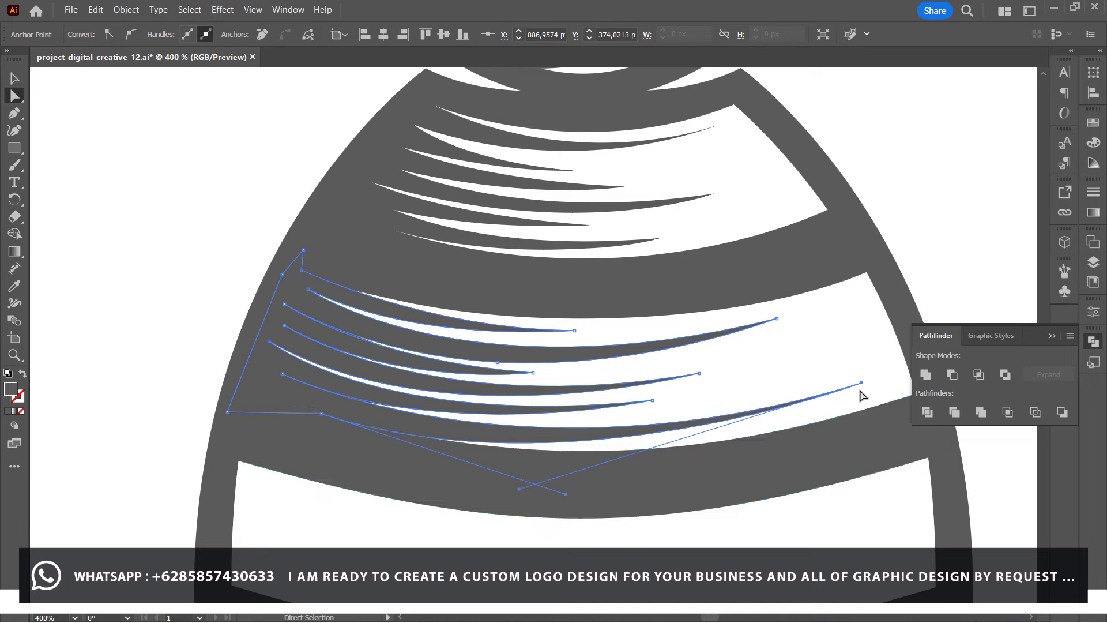
left_click(321, 414)
left_click_drag(566, 493, 585, 494)
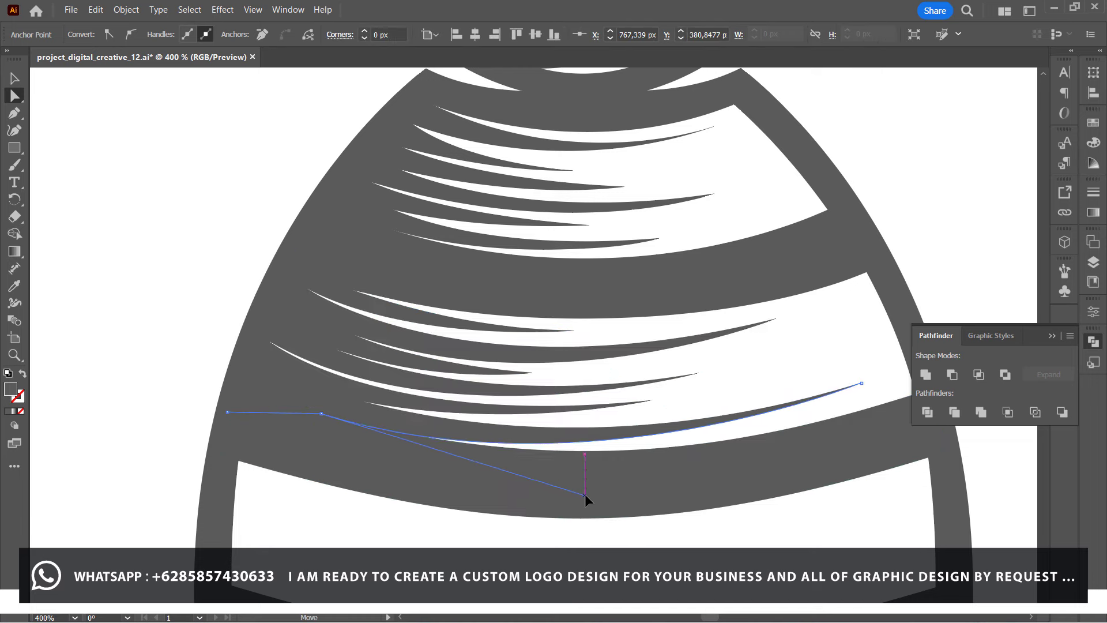
left_click(184, 349)
left_click(349, 440)
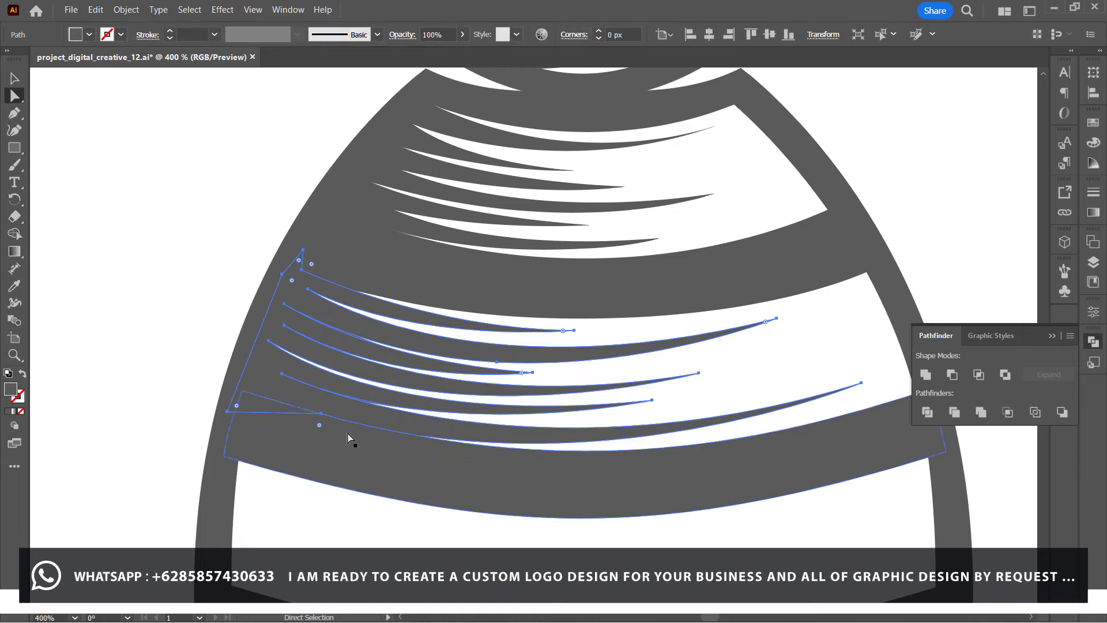
left_click(591, 495)
left_click(321, 414)
left_click_drag(592, 495, 600, 491)
left_click(170, 316)
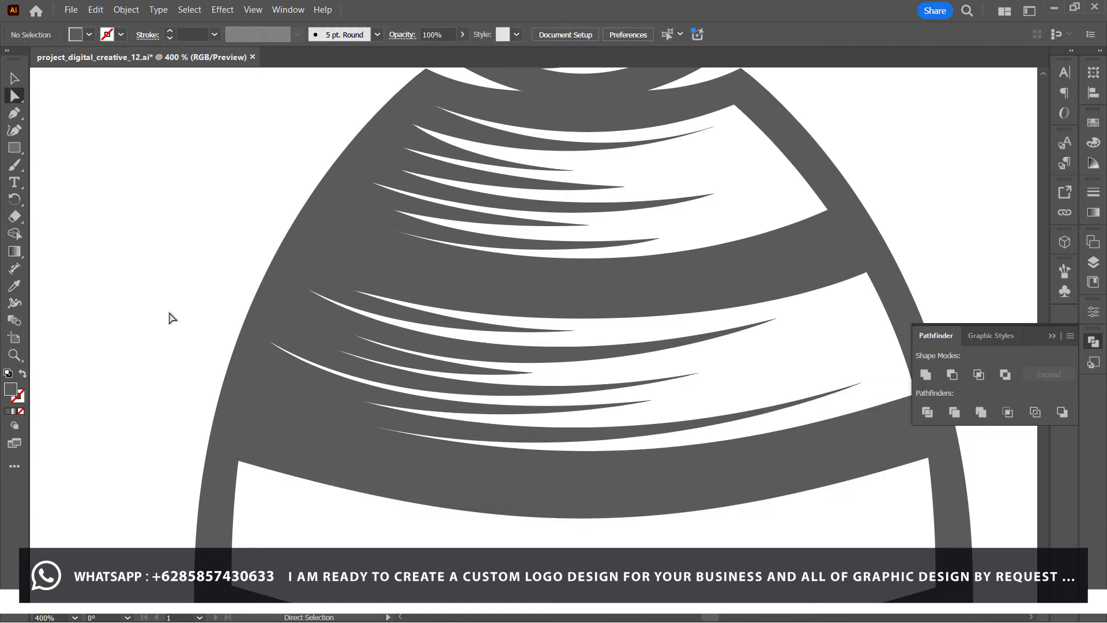
Draw a closed curved outline following the dark band's edge.
key("p")
left_click(378, 415)
left_click_drag(568, 451, 694, 451)
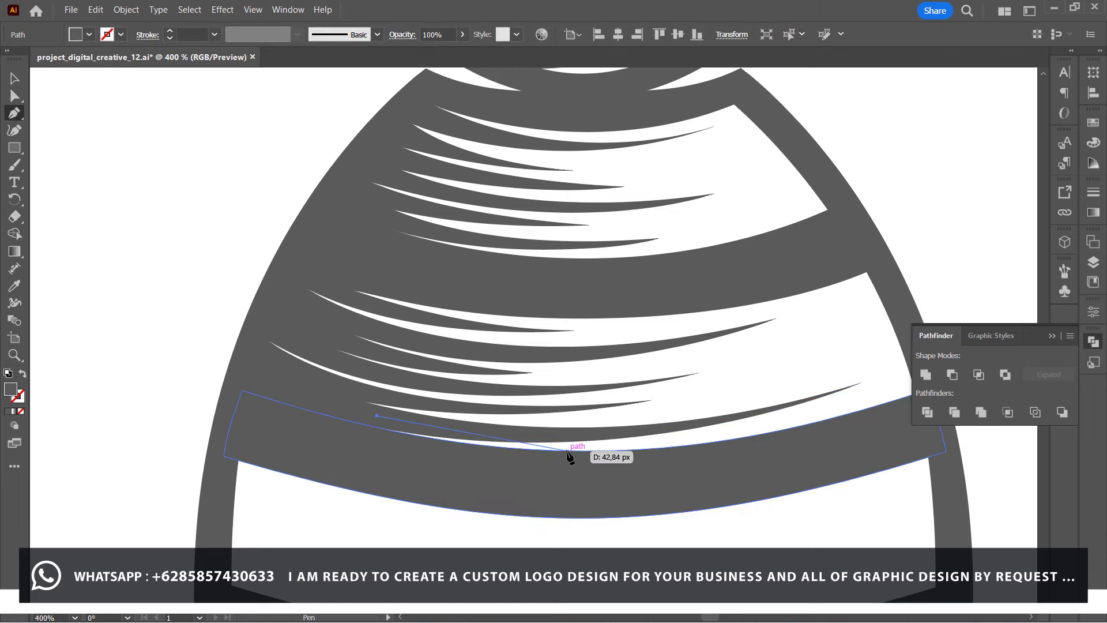
left_click(497, 493)
left_click(343, 442)
left_click(342, 419)
left_click(377, 416)
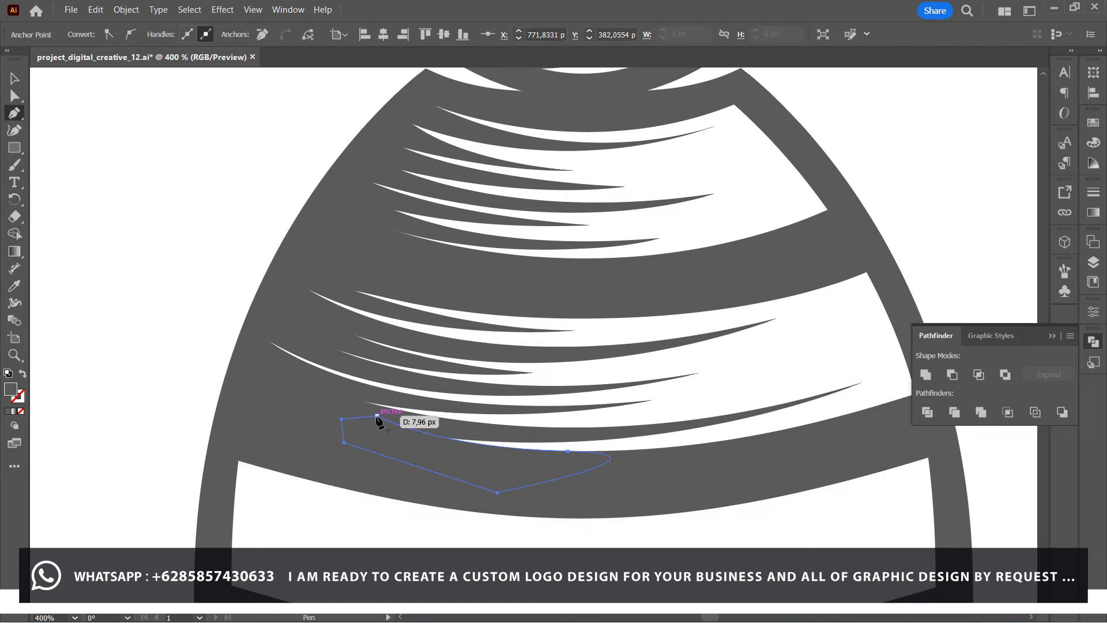
scroll(378, 420, "down", 3)
scroll(377, 420, "down", 2)
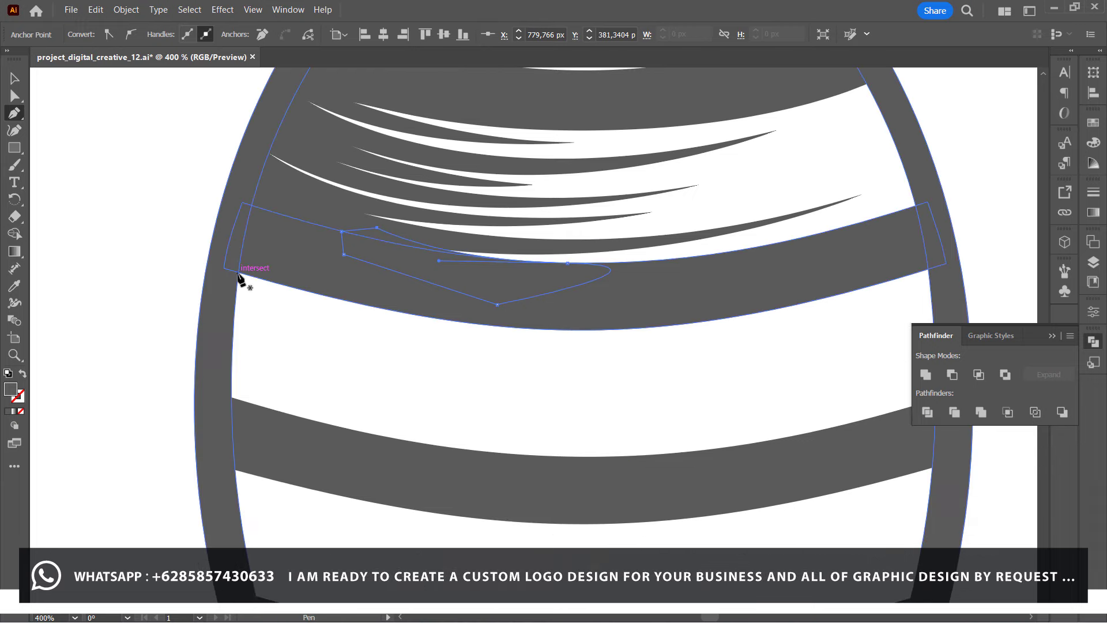
Draw two tapered hatch strokes with sharp right tips from the lower band's left edge.
left_click(238, 273)
left_click_drag(481, 335, 581, 350)
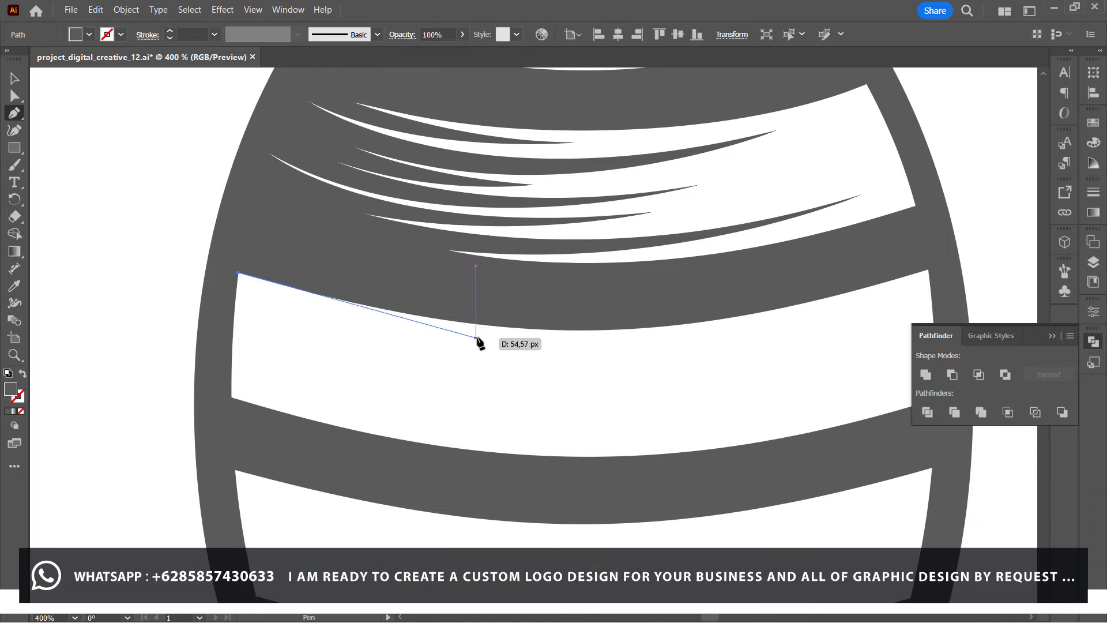
left_click(481, 336)
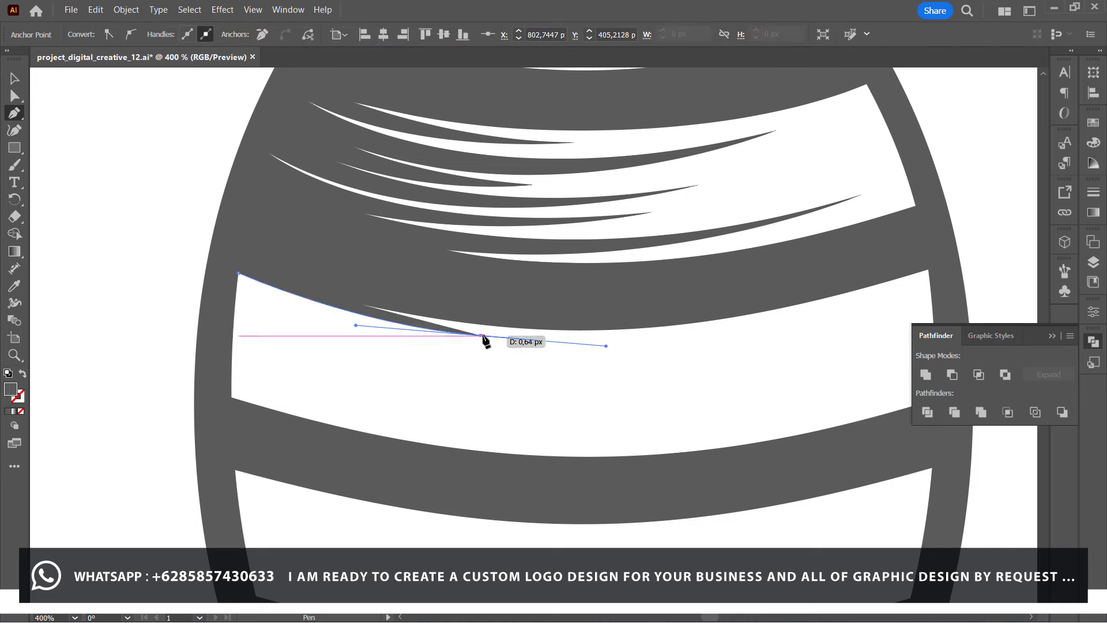
left_click_drag(251, 294, 192, 271)
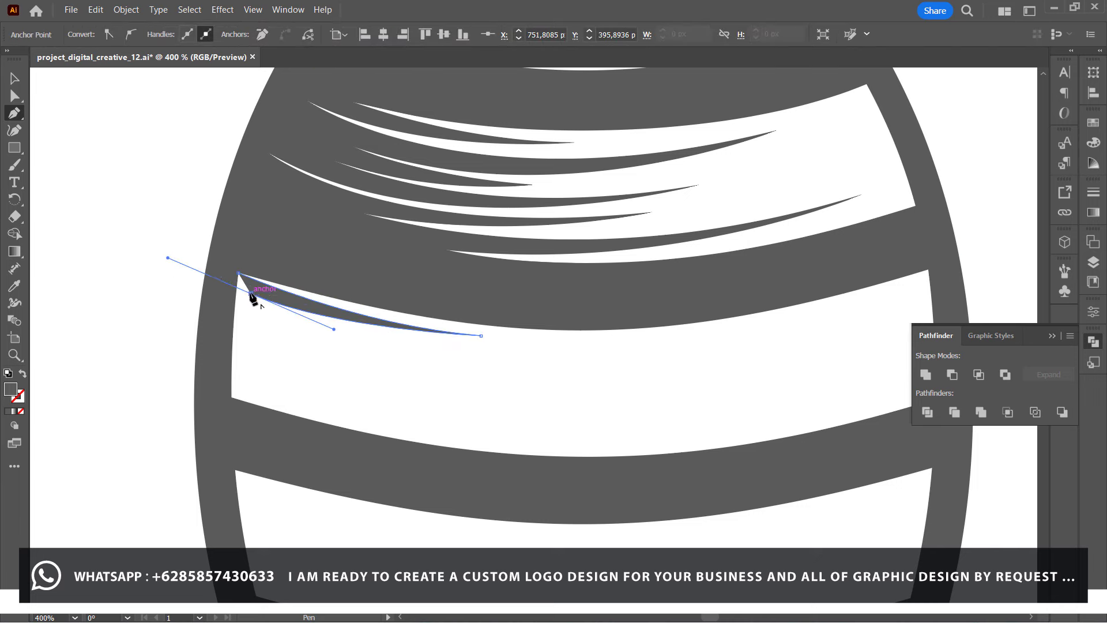
left_click(251, 294)
left_click_drag(600, 352, 821, 346)
left_click(600, 351)
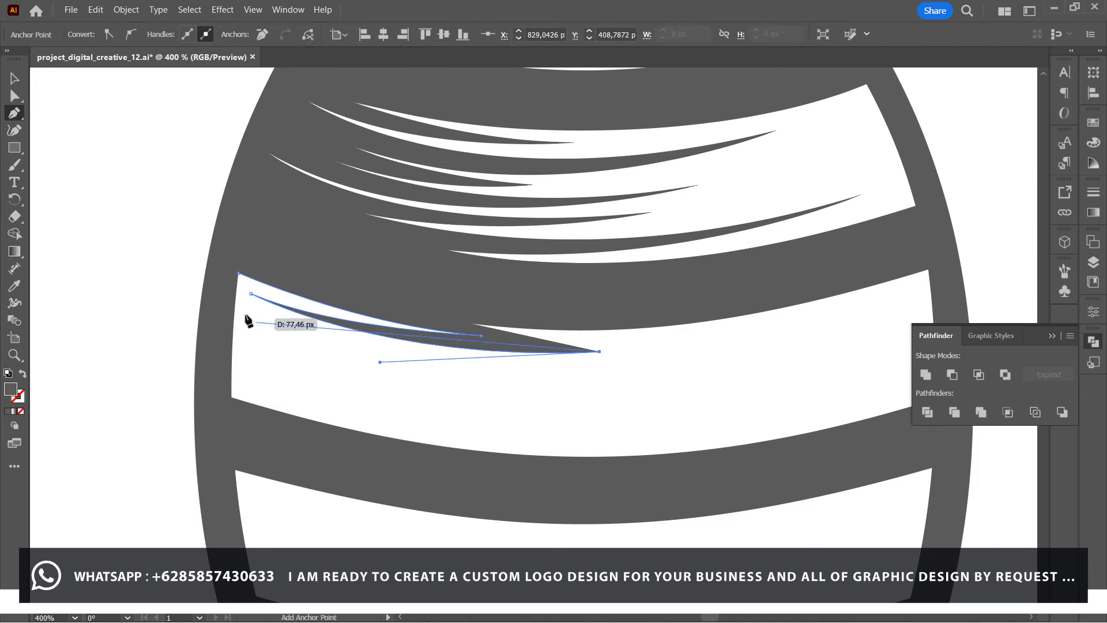
left_click_drag(236, 309, 83, 247)
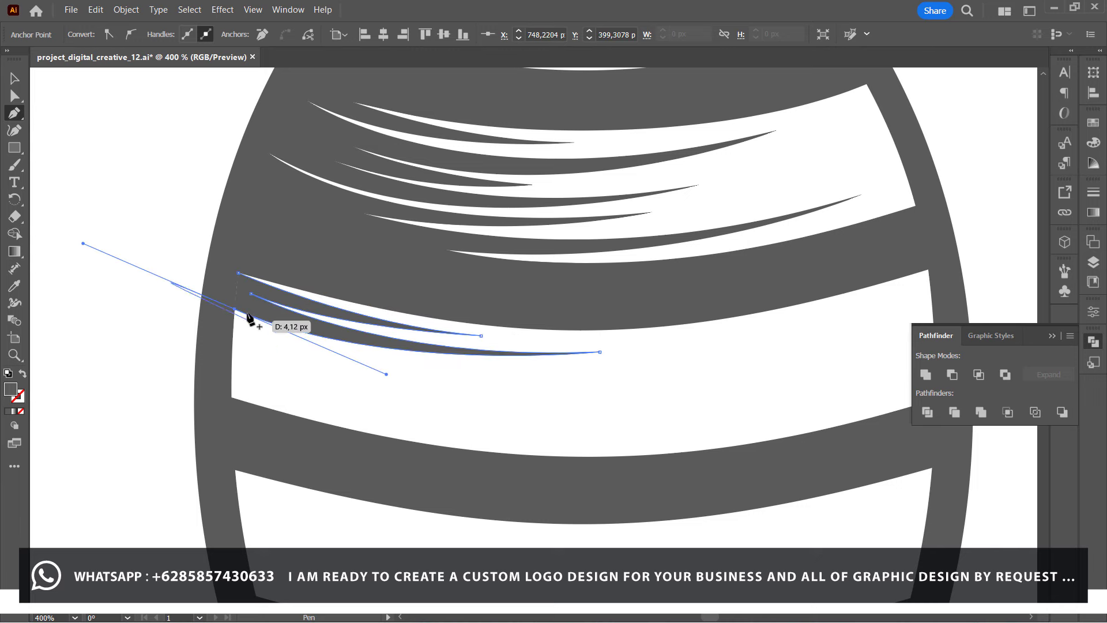
left_click(236, 309)
Add longer tapered strokes fanning right across the lower band, starting another beneath.
mouse_move(574, 370)
left_mouse_down()
mouse_move(794, 377)
mouse_move(821, 367)
left_mouse_up()
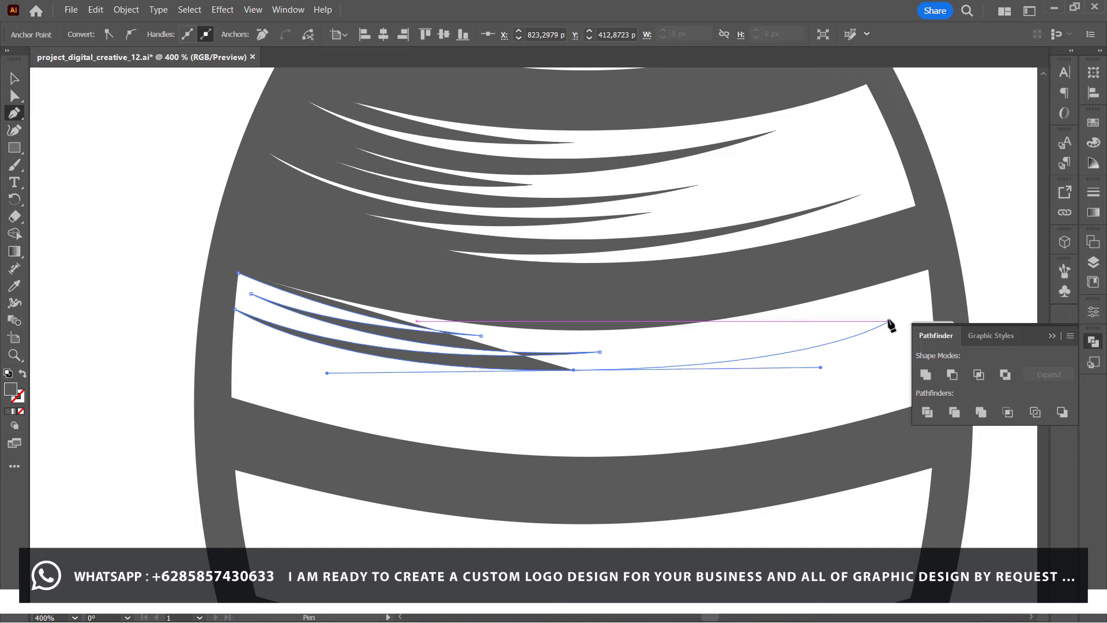
left_click(888, 322)
left_click_drag(571, 385, 402, 392)
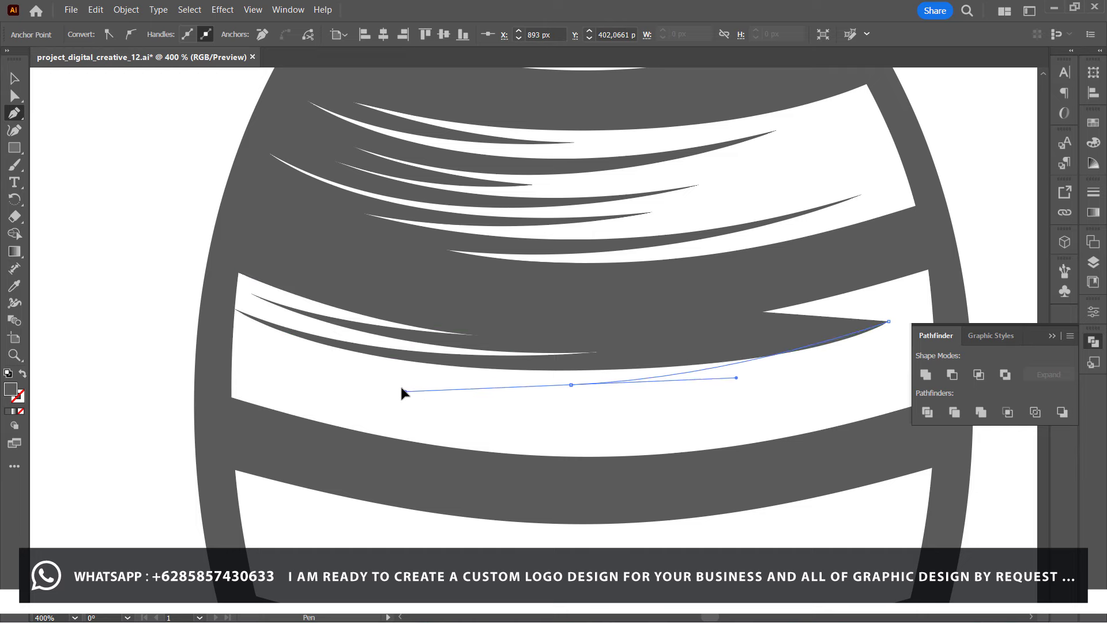
left_click(253, 345)
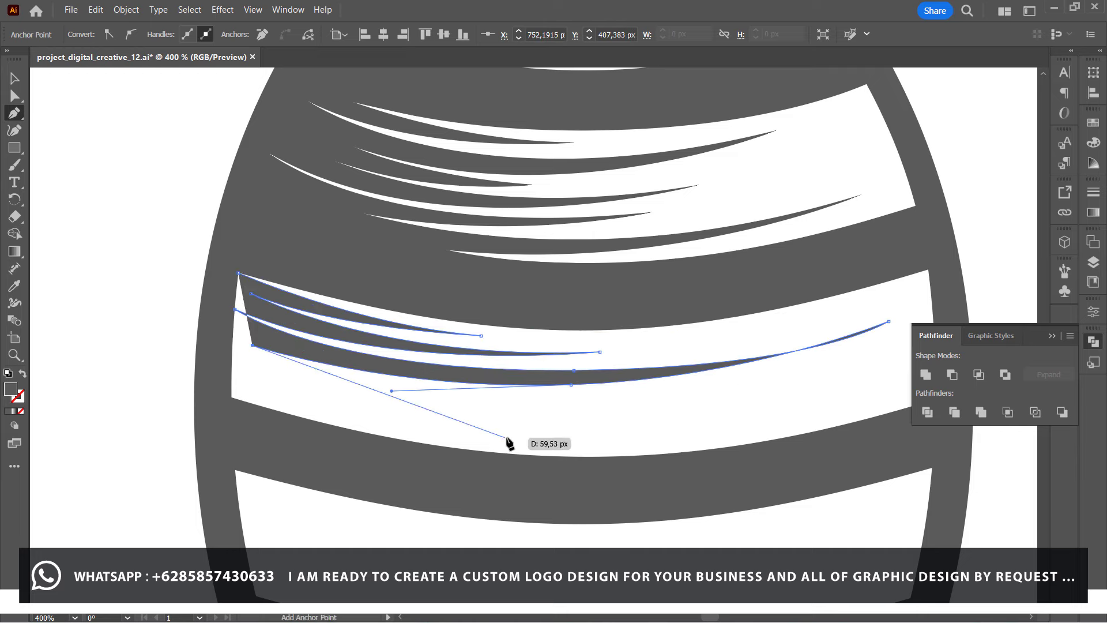
left_click_drag(519, 395, 643, 393)
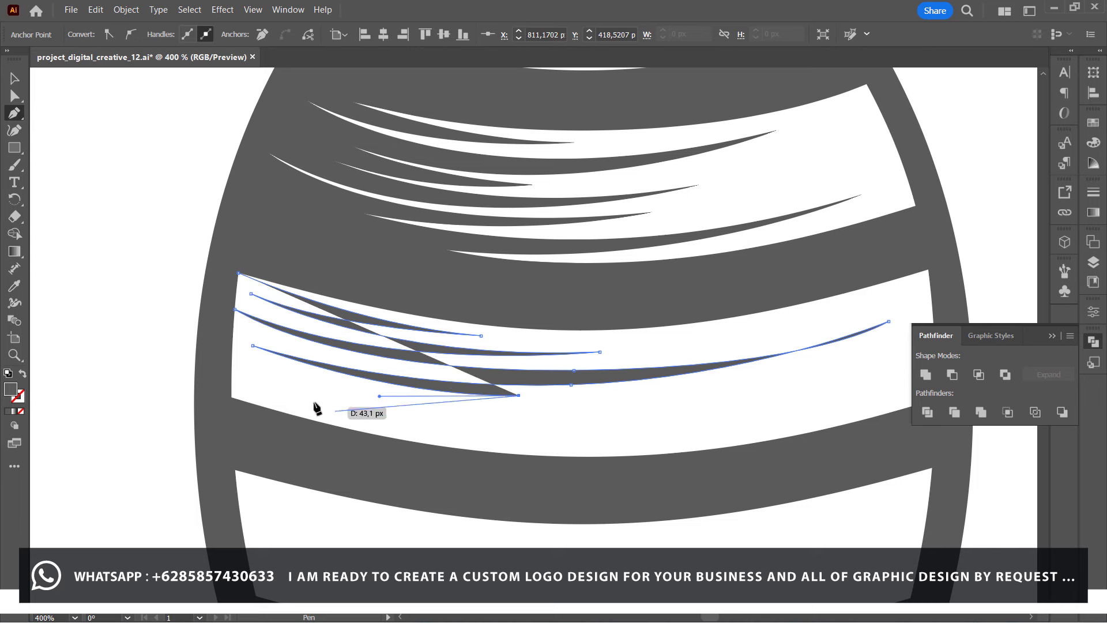
left_click_drag(251, 367, 109, 317)
left_click(248, 362)
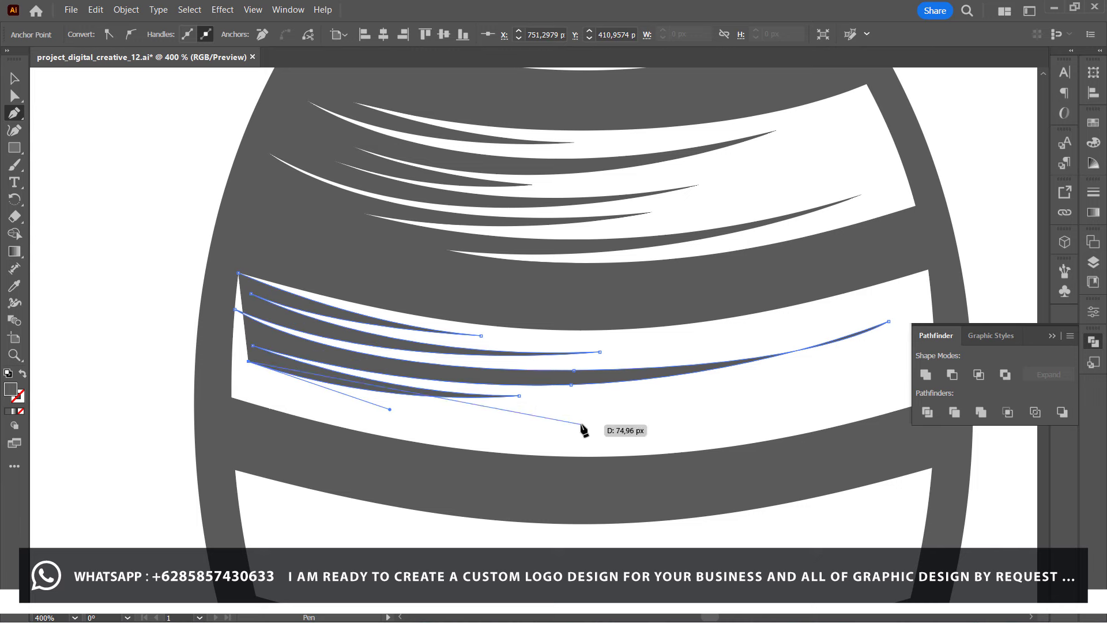
mouse_move(694, 400)
left_mouse_down()
mouse_move(903, 378)
mouse_move(957, 351)
left_mouse_up()
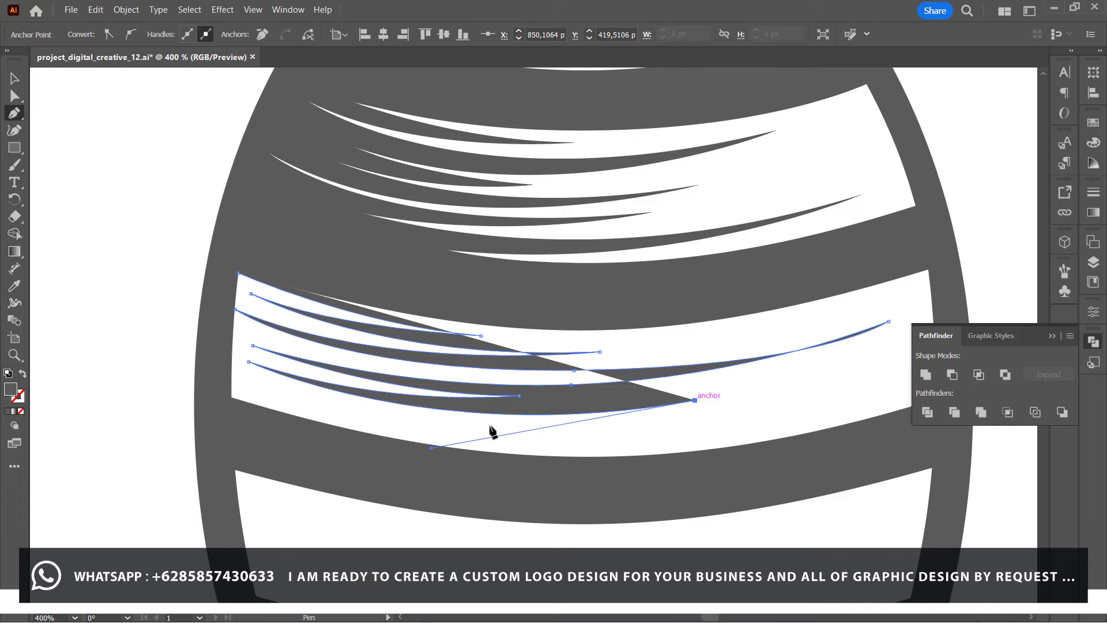
Finish a longer tapered stroke at the bottom of the band with a sharp tip.
scroll(301, 340, "left", 7)
scroll(307, 340, "right", 6)
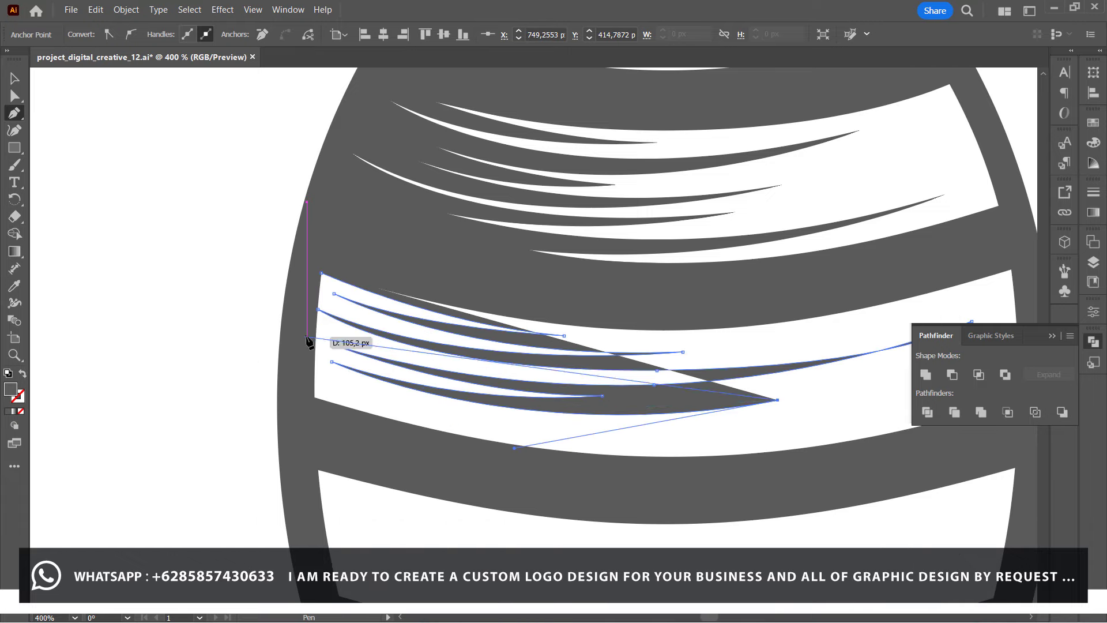
scroll(320, 378, "left", 5)
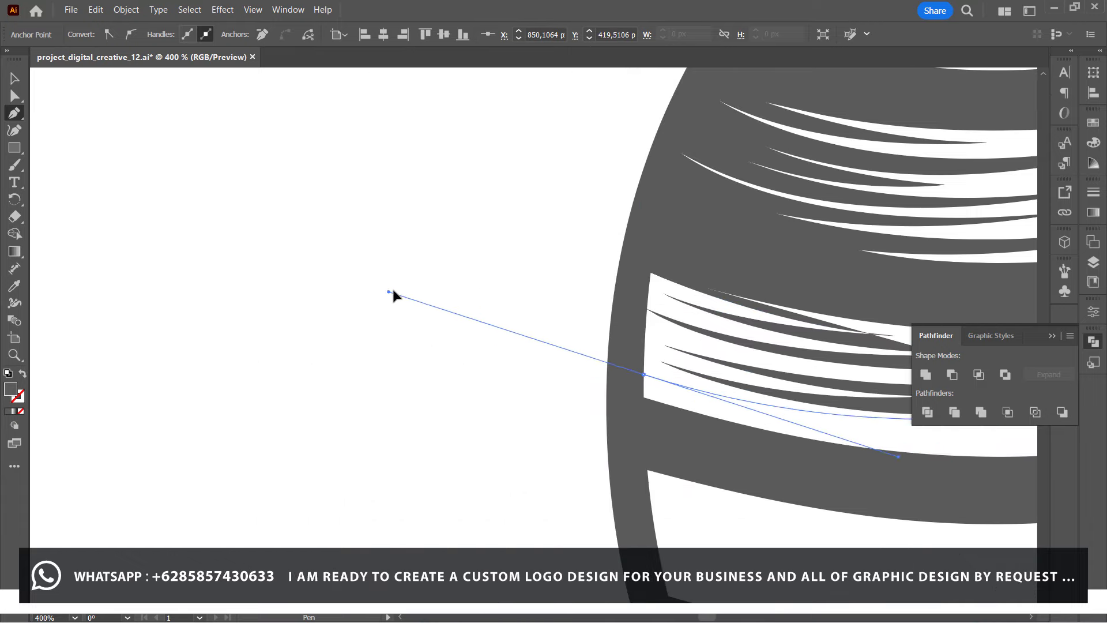
scroll(380, 291, "right", 4)
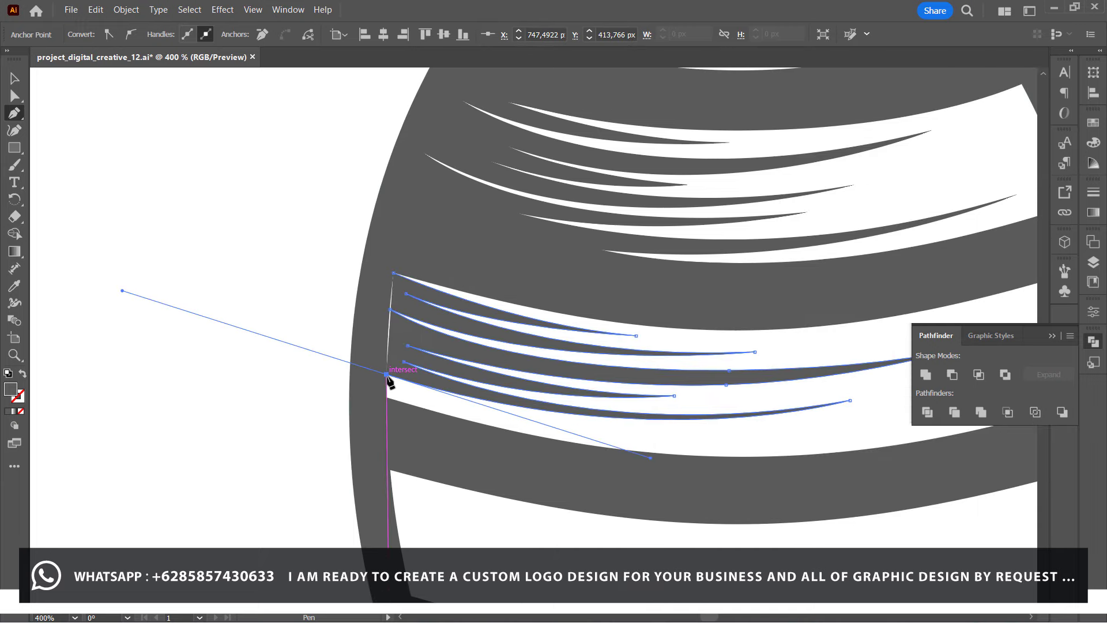
left_click_drag(641, 433, 694, 435)
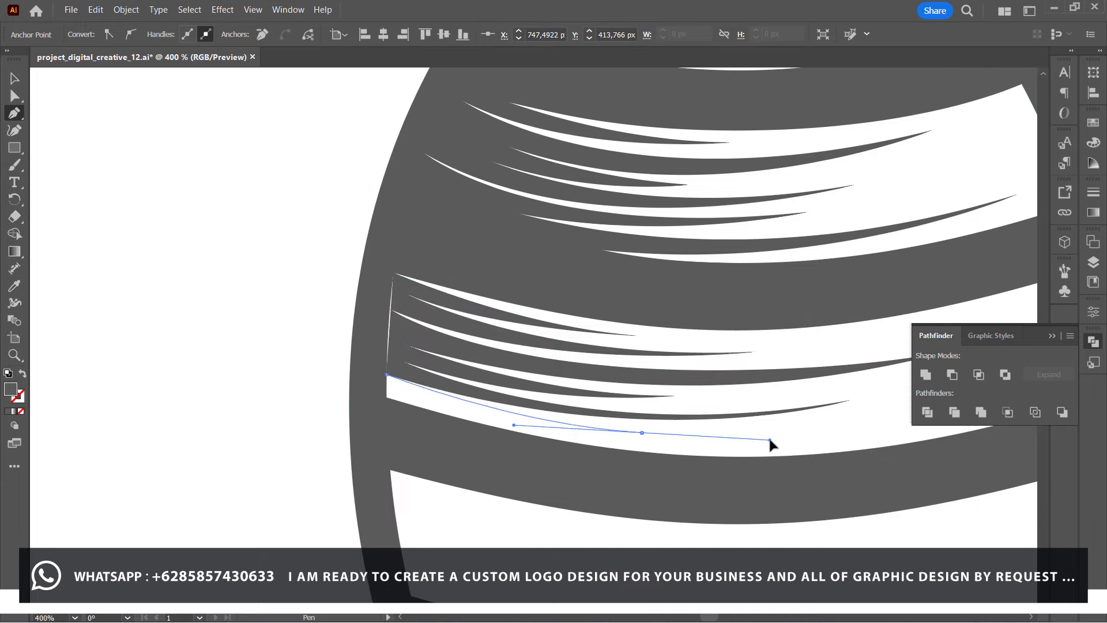
left_click(642, 432)
left_click_drag(386, 398, 279, 360)
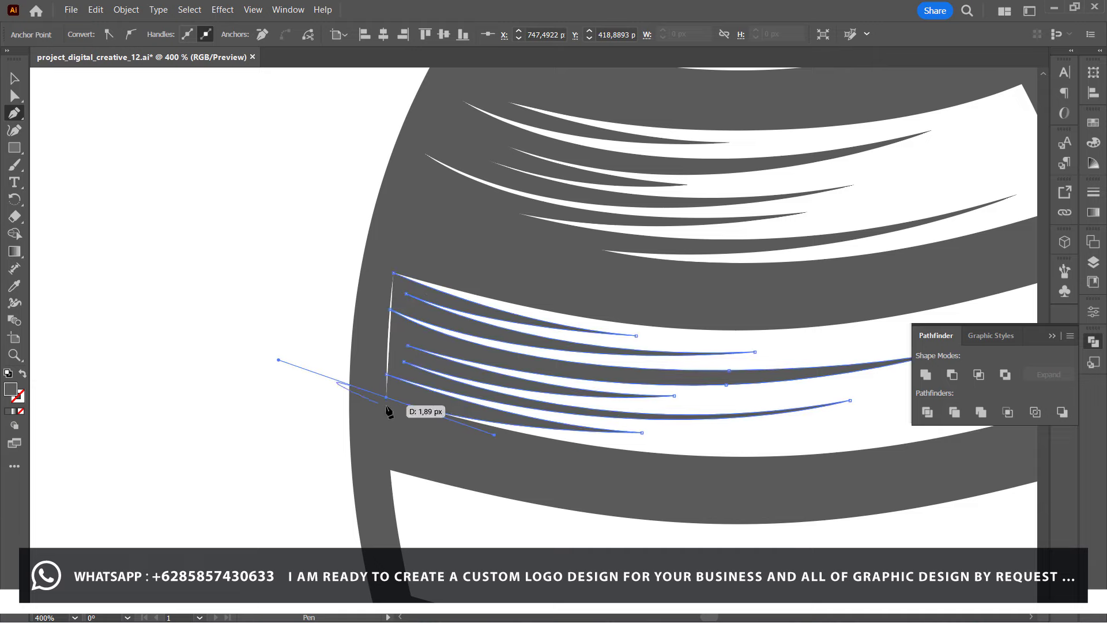
left_click_drag(386, 399, 398, 251)
Reshape the long and bottom strokes' tips and curves with Direct Selection.
scroll(396, 279, "right", 5)
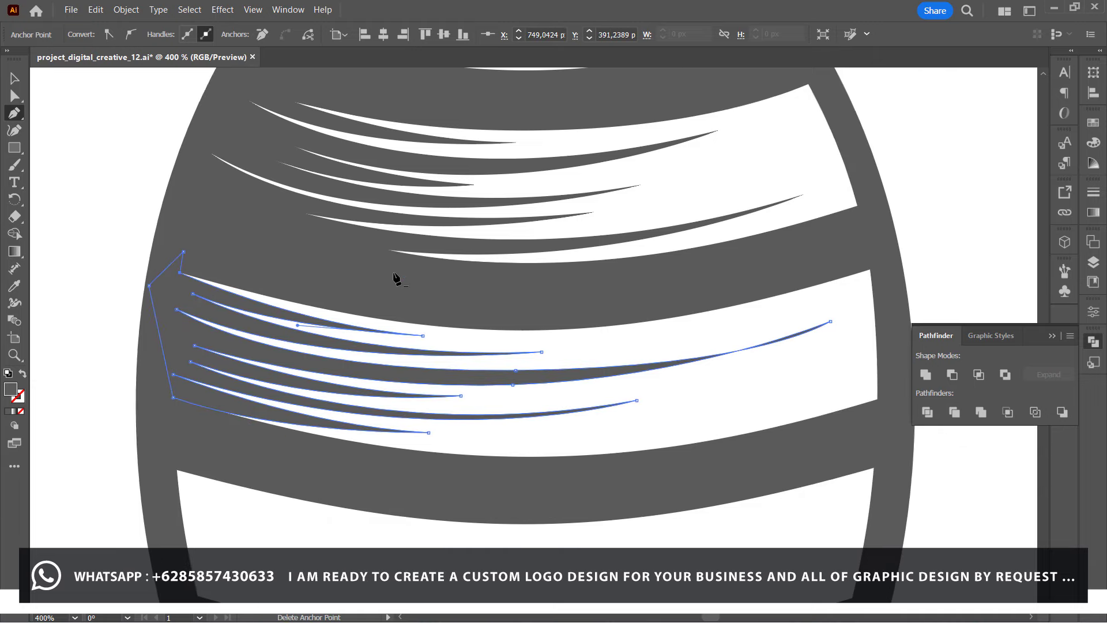
scroll(396, 278, "right", 1)
left_click(15, 96)
left_click(788, 321)
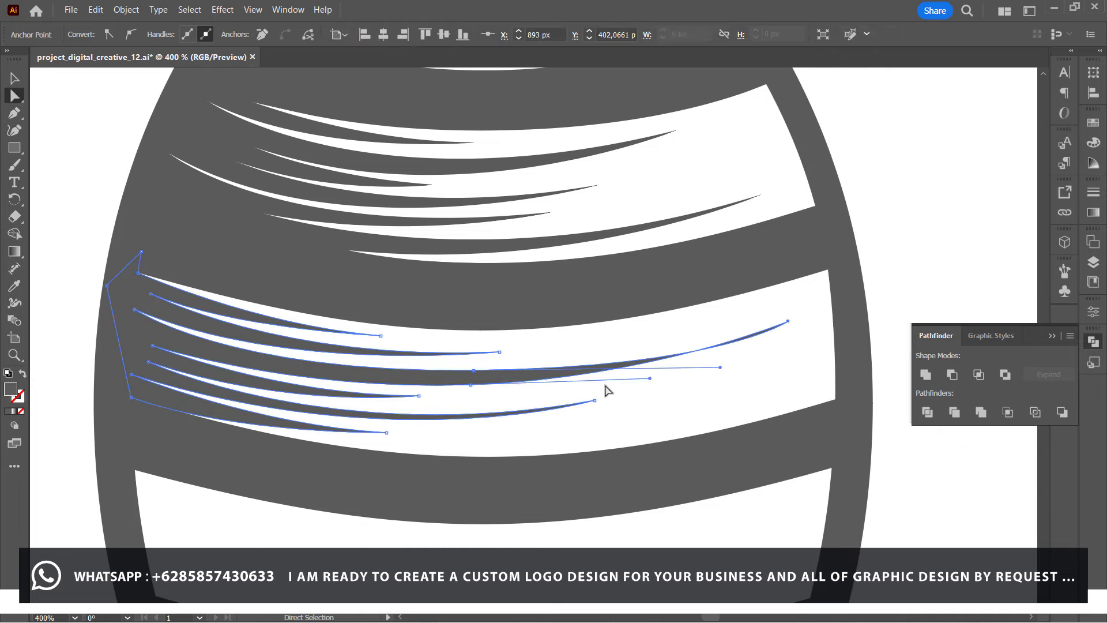
mouse_move(650, 380)
left_mouse_down()
mouse_move(663, 371)
mouse_move(639, 367)
left_mouse_up()
left_click(475, 375)
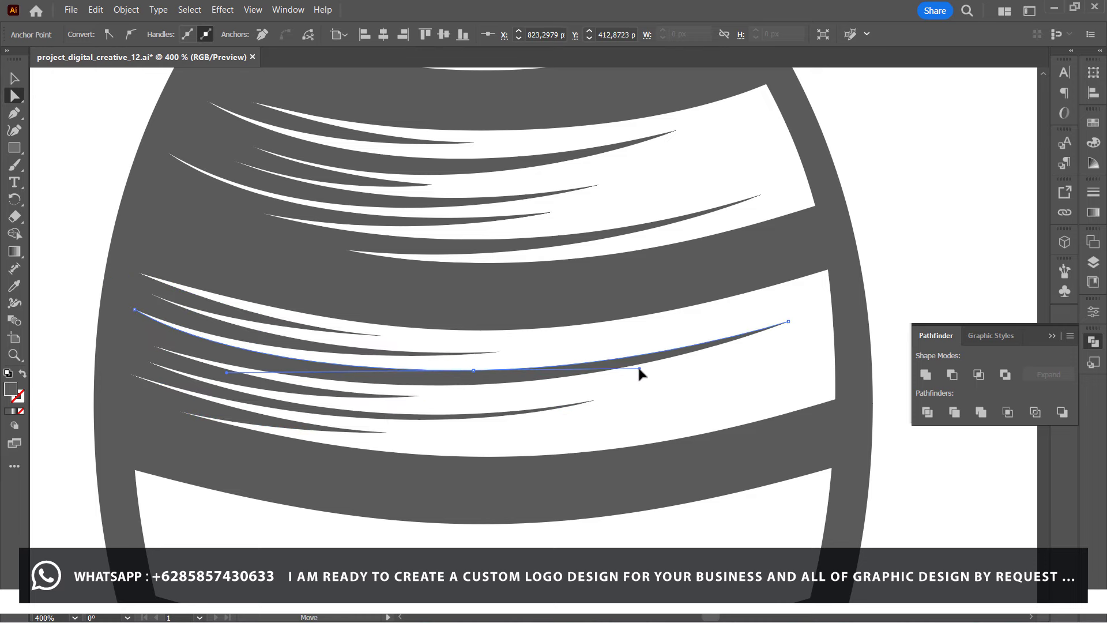
left_click_drag(419, 397, 431, 399)
left_click_drag(290, 410, 261, 393)
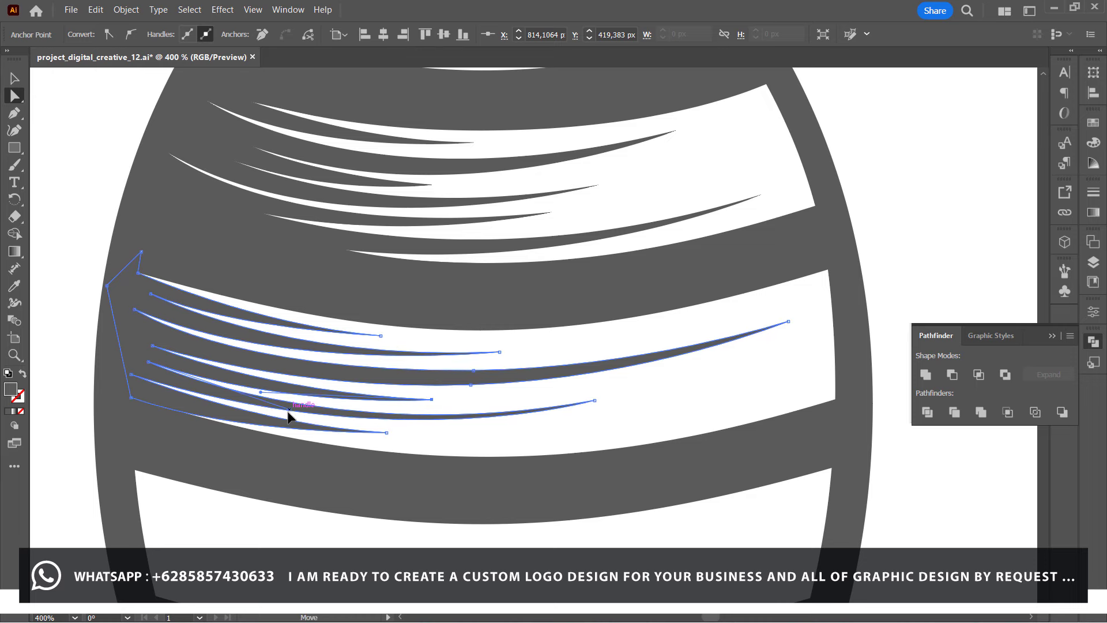
left_click(605, 408)
left_click_drag(594, 400, 599, 409)
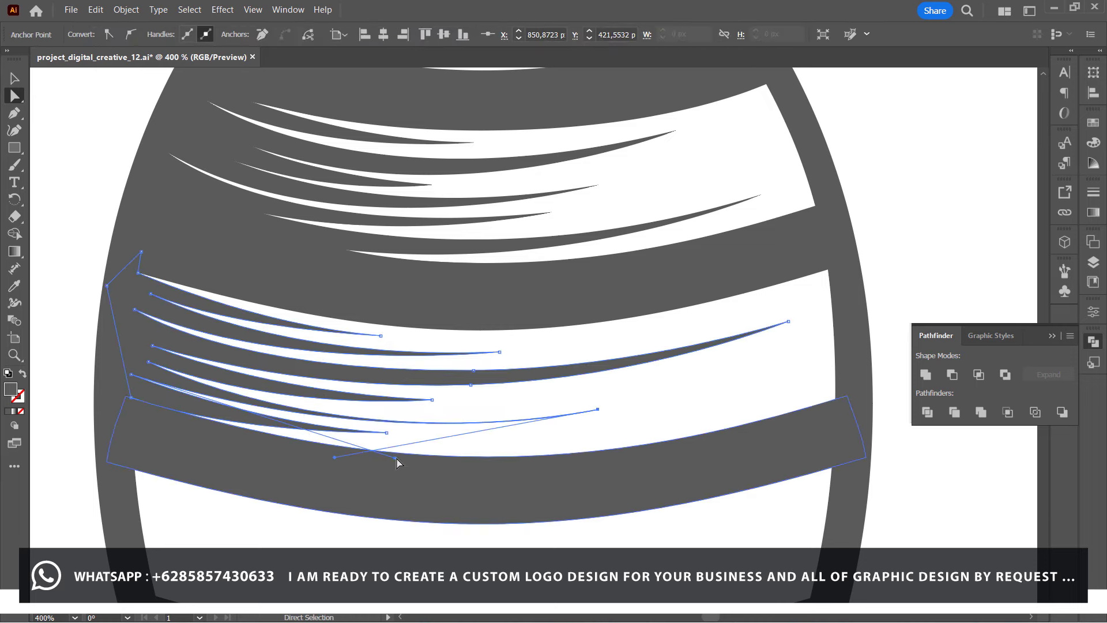
left_click_drag(397, 462, 324, 440)
Draw a short closed tapered stroke near the band's upper-left hatching.
left_click(52, 364)
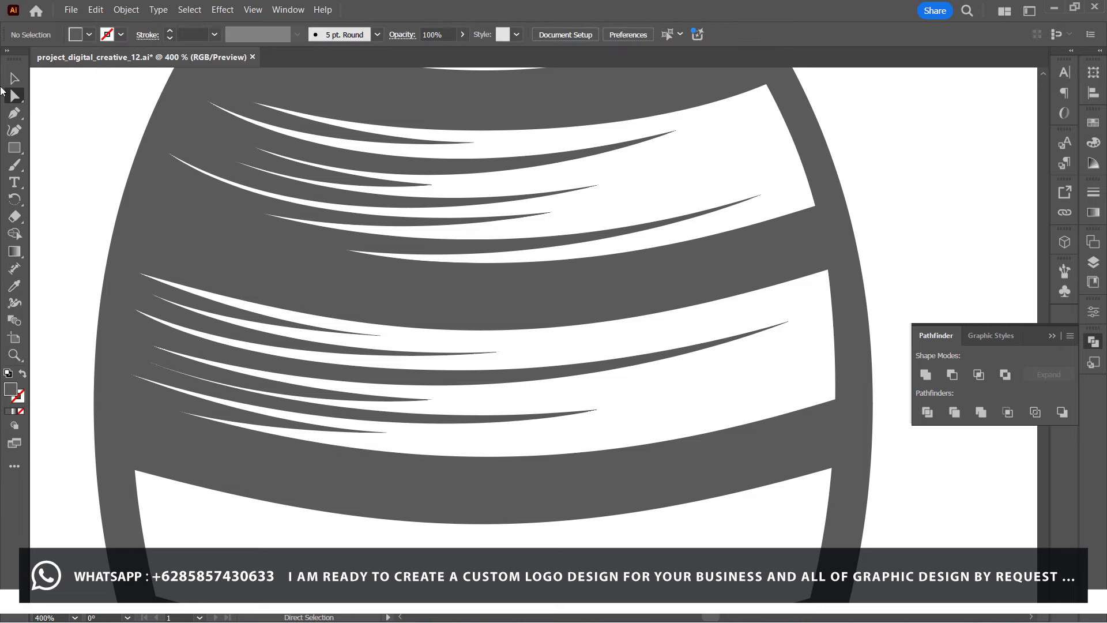
left_click(381, 335)
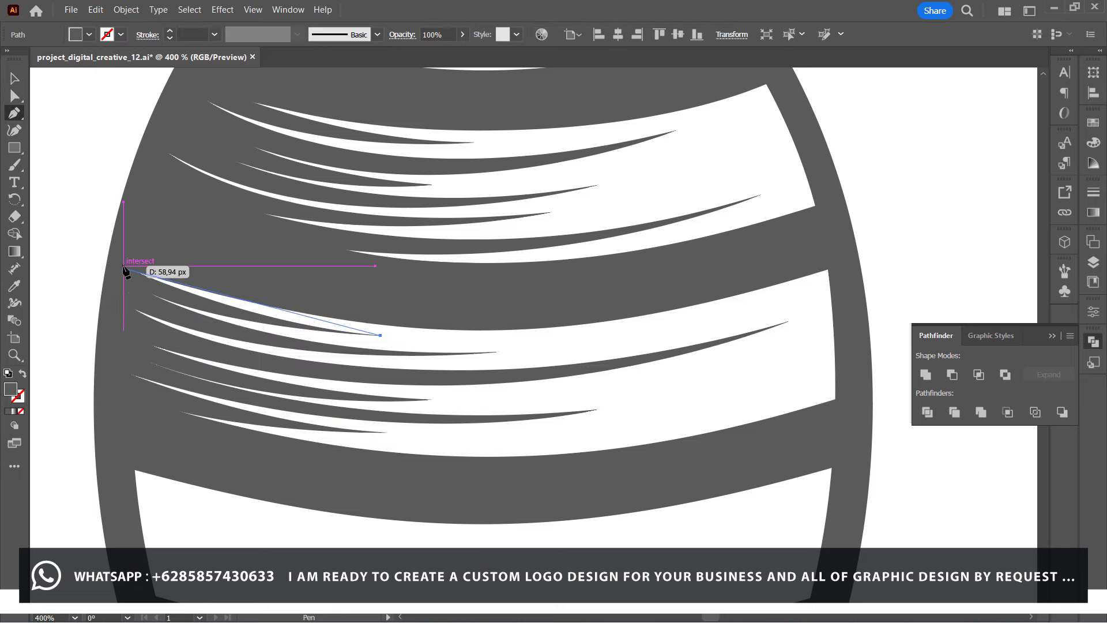
left_click(144, 266)
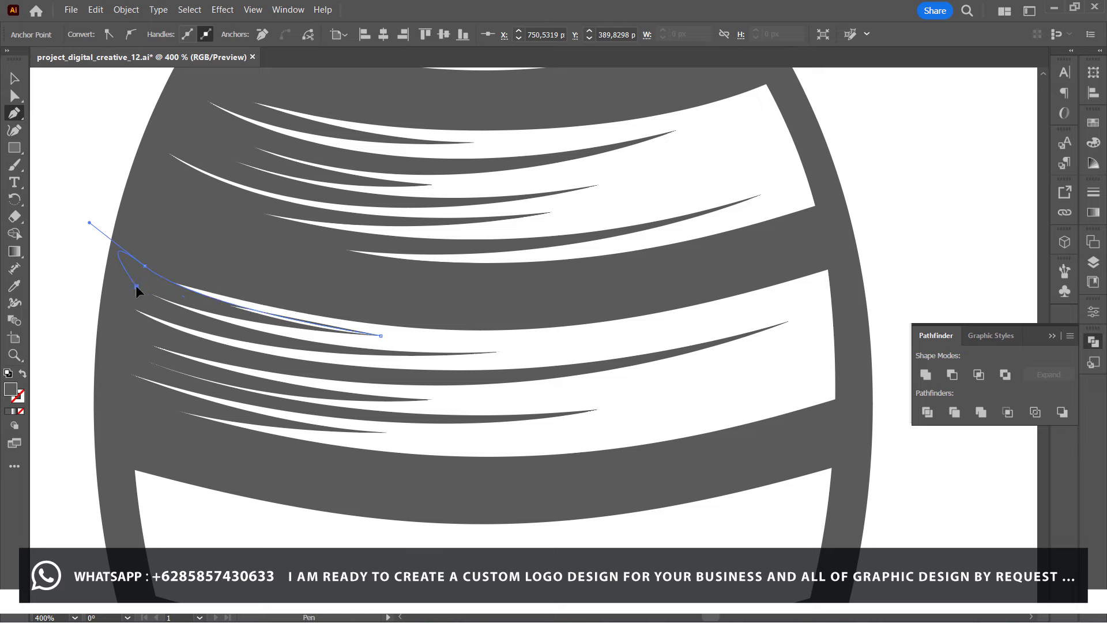
left_click(137, 286)
mouse_move(381, 335)
left_mouse_down()
mouse_move(372, 344)
mouse_move(382, 340)
left_mouse_up()
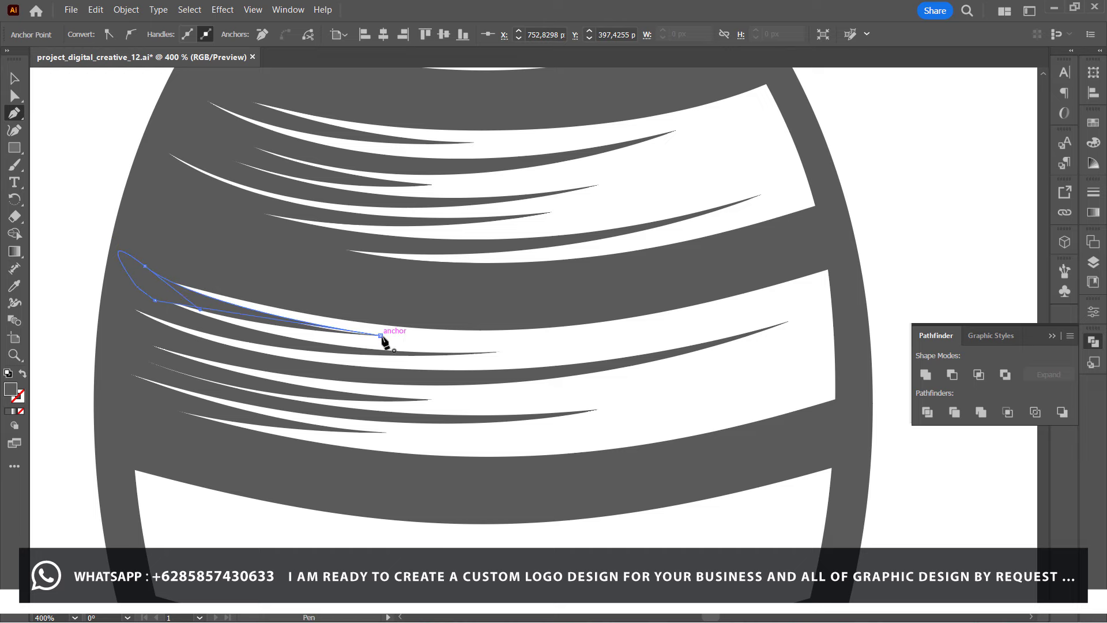
left_click(499, 343, "ctrl")
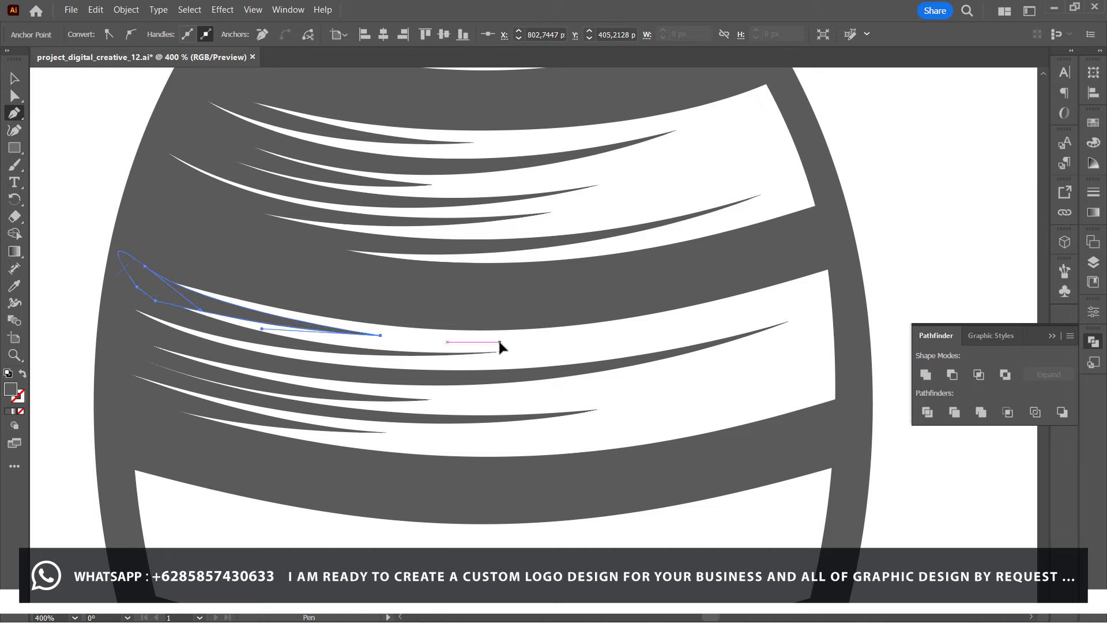
Draw a second short stroke lower in the band, curving back to its left edge.
left_click(431, 399)
left_click_drag(81, 341, 71, 335)
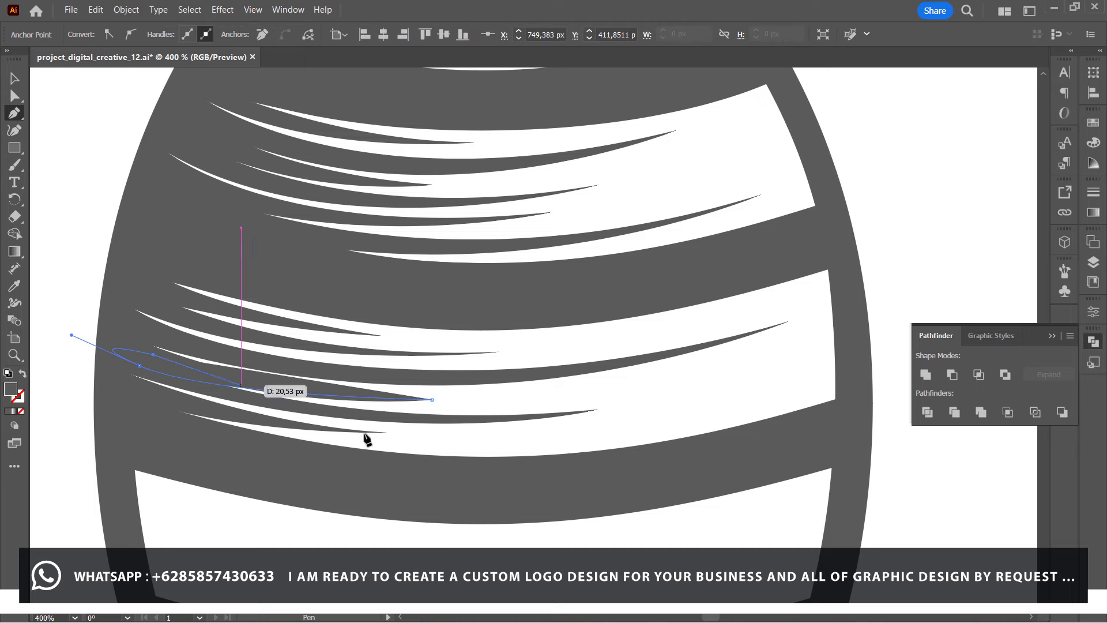
left_click(557, 400, "ctrl")
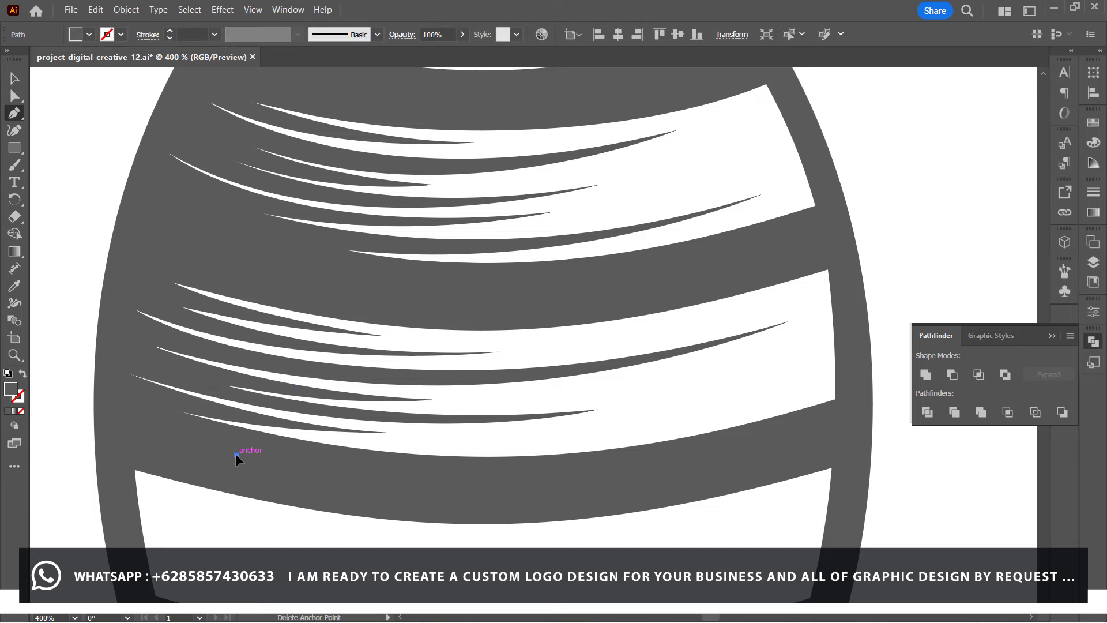
Pen-draw the first curved stroke in the lower band with a sharp tip and close it.
scroll(162, 361, "down", 5)
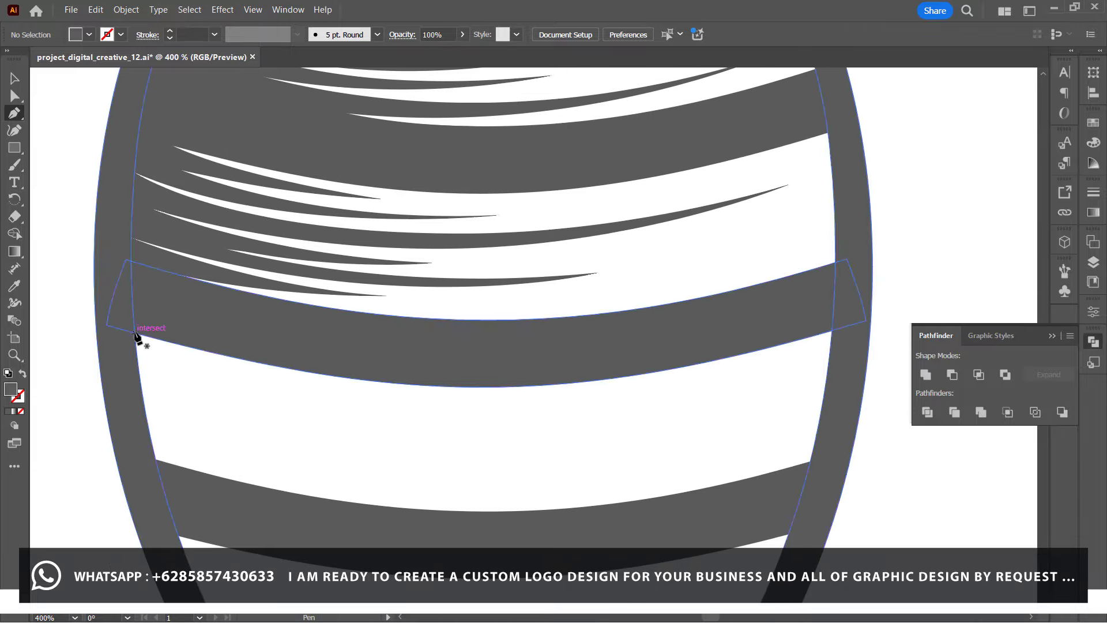
left_click(134, 333)
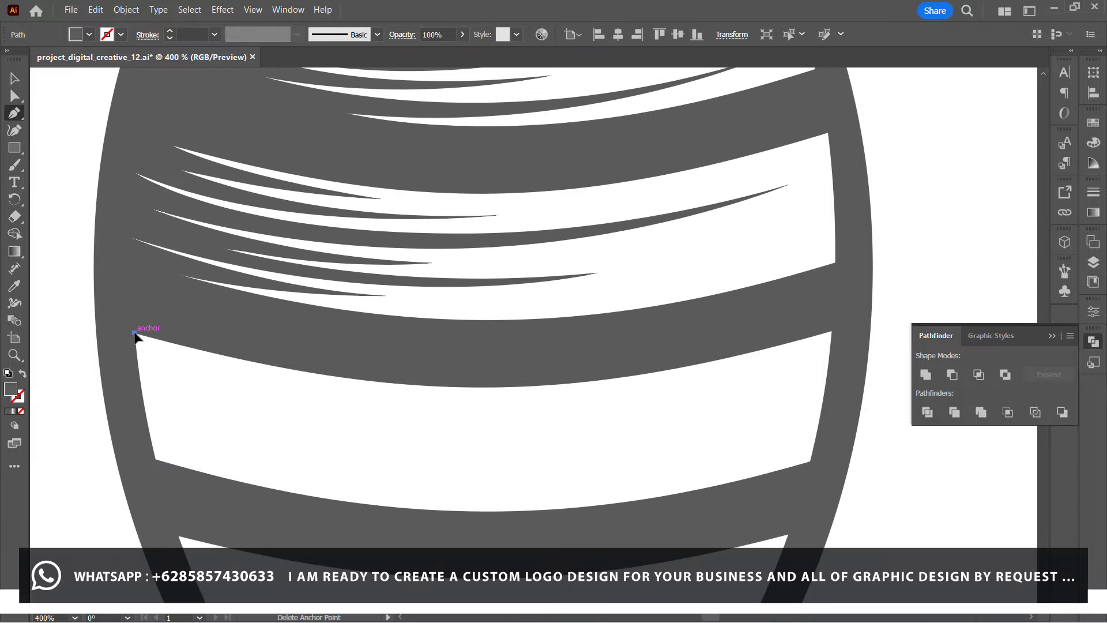
left_click_drag(506, 399, 699, 389)
left_click(506, 399)
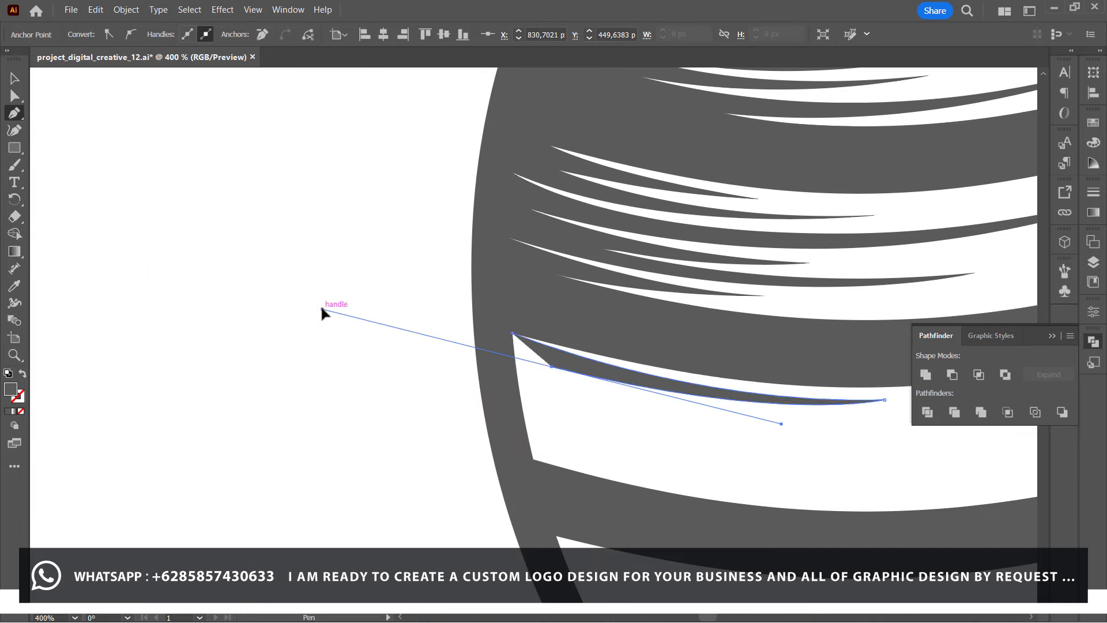
left_click_drag(64, 325, 387, 372)
scroll(388, 372, "right", 5)
mouse_move(675, 404)
left_mouse_down()
mouse_move(1000, 371)
mouse_move(677, 411)
left_mouse_up()
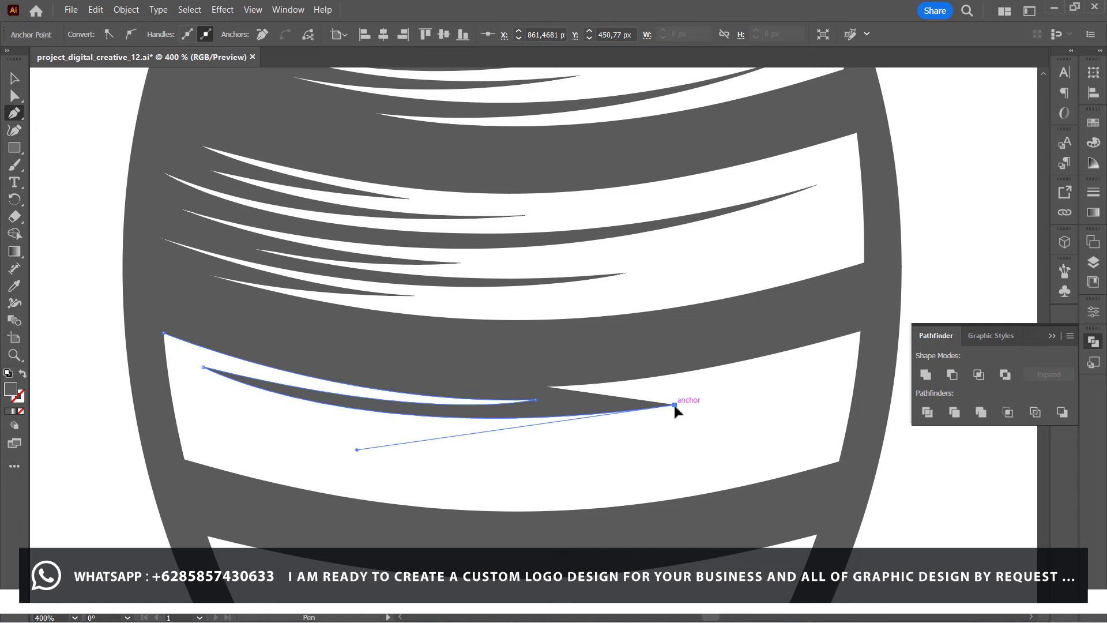
left_click_drag(319, 433, 170, 382)
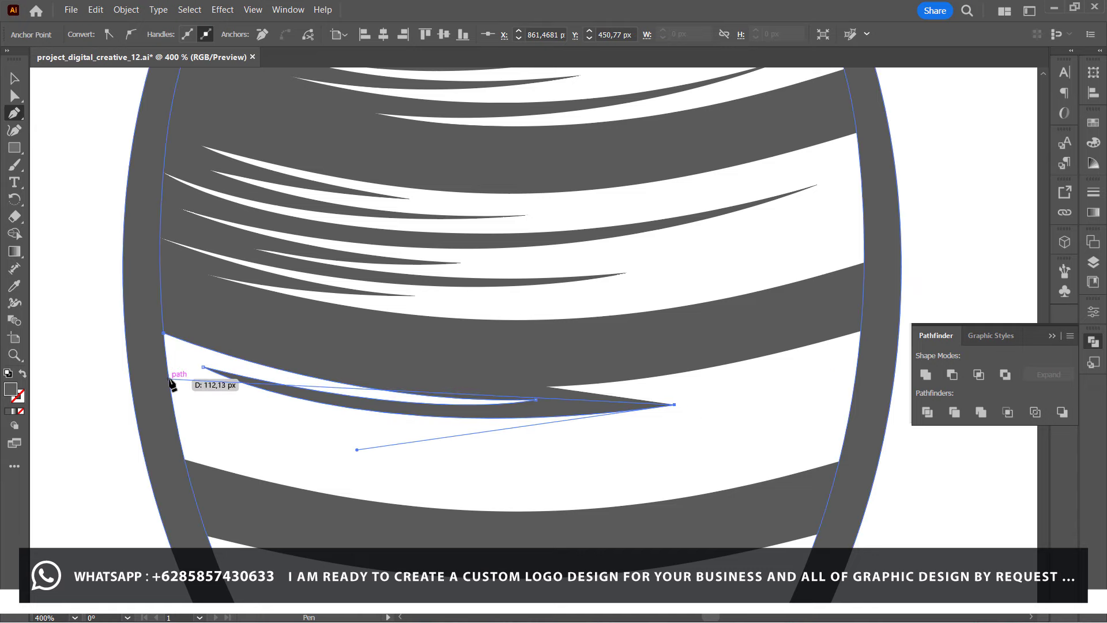
scroll(170, 382, "left", 5)
left_click_drag(356, 381, 128, 288)
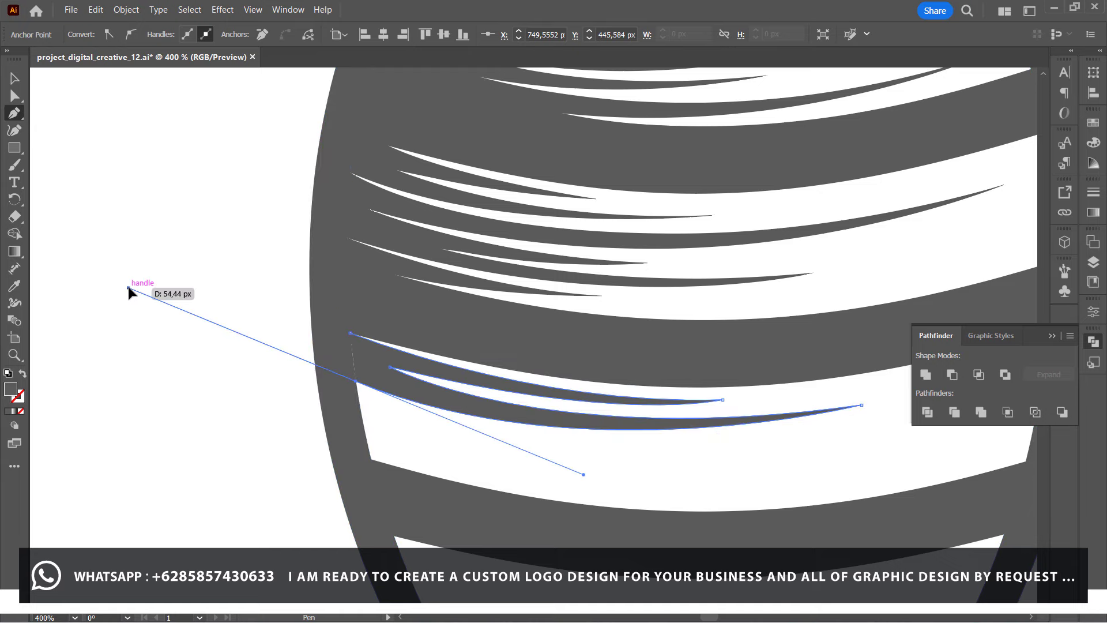
scroll(128, 289, "right", 4)
left_click_drag(214, 381, 202, 383)
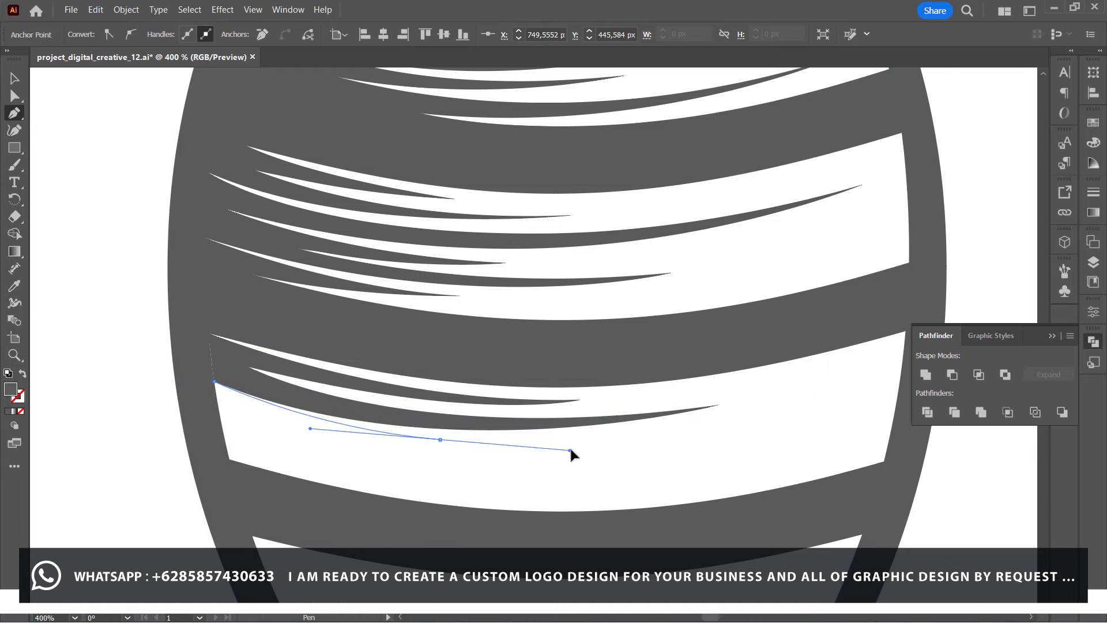
Continue the outline with a second curved stroke sharpened at its right tip, undoing a misplaced point.
mouse_move(439, 439)
left_mouse_down()
mouse_move(231, 418)
mouse_move(295, 438)
left_mouse_up()
left_click_drag(222, 408, 128, 369)
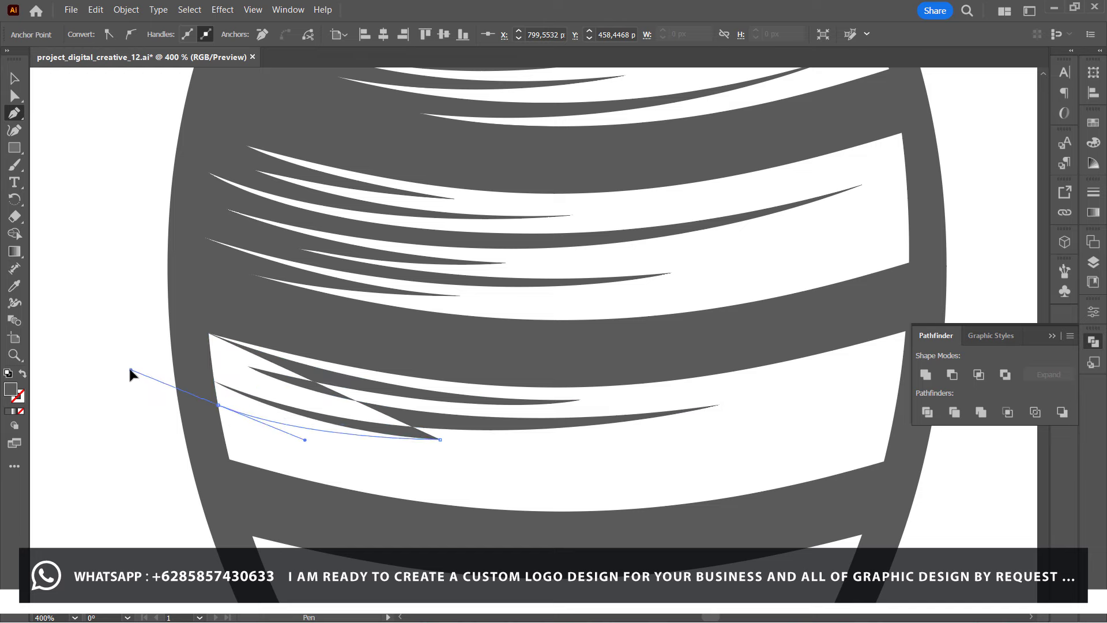
left_click(217, 406)
left_click_drag(579, 459, 819, 442)
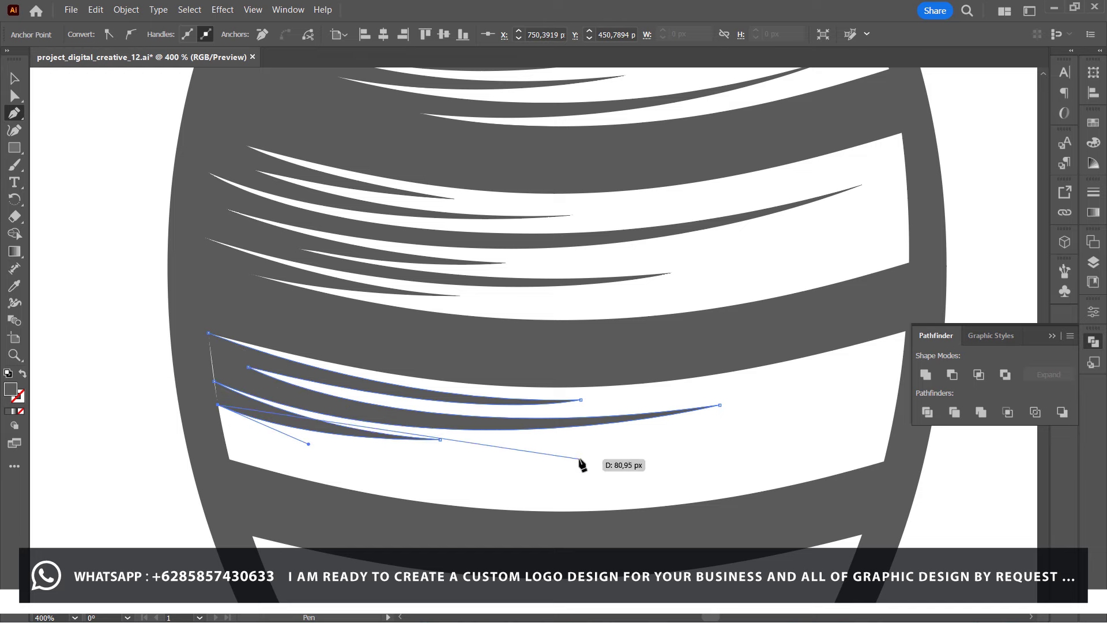
left_click(579, 459)
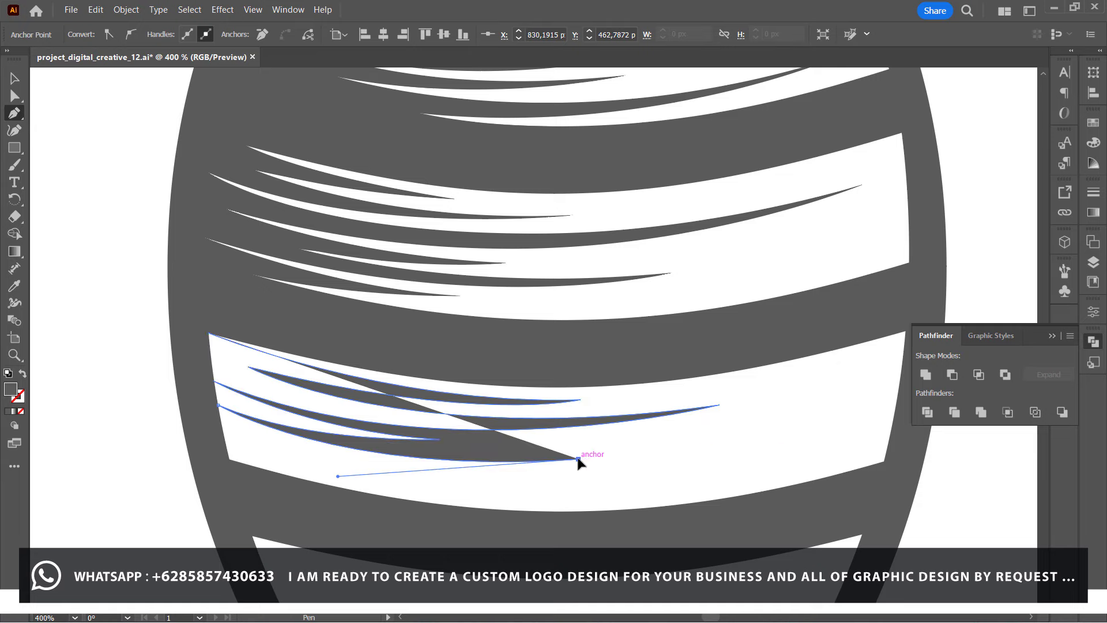
left_click_drag(223, 430, 84, 363)
left_click(223, 430)
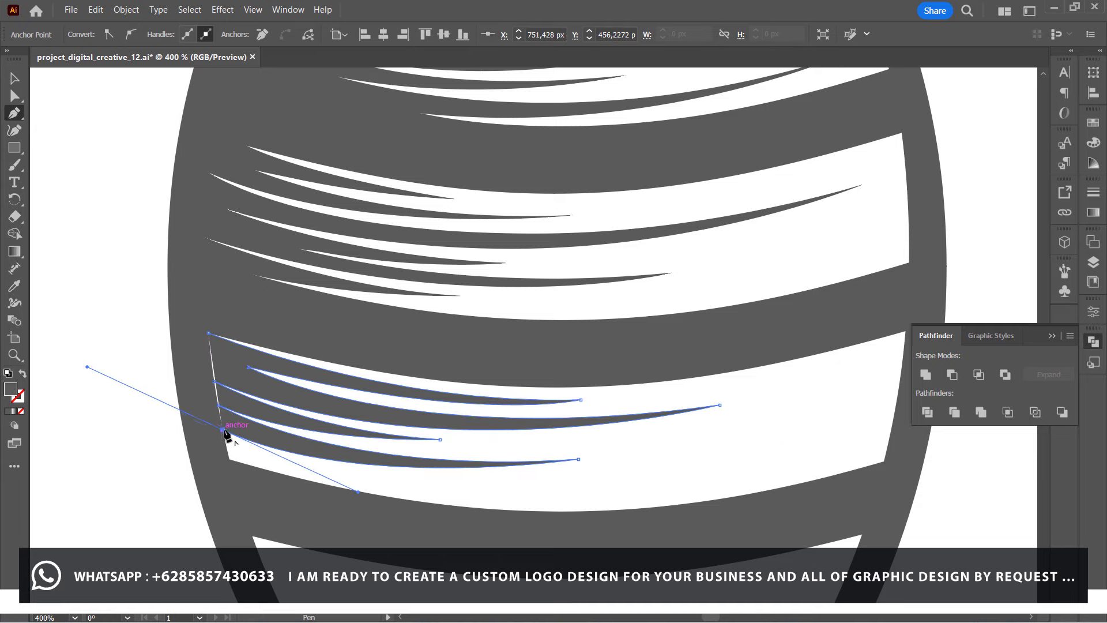
left_click(747, 467)
scroll(804, 456, "right", 5)
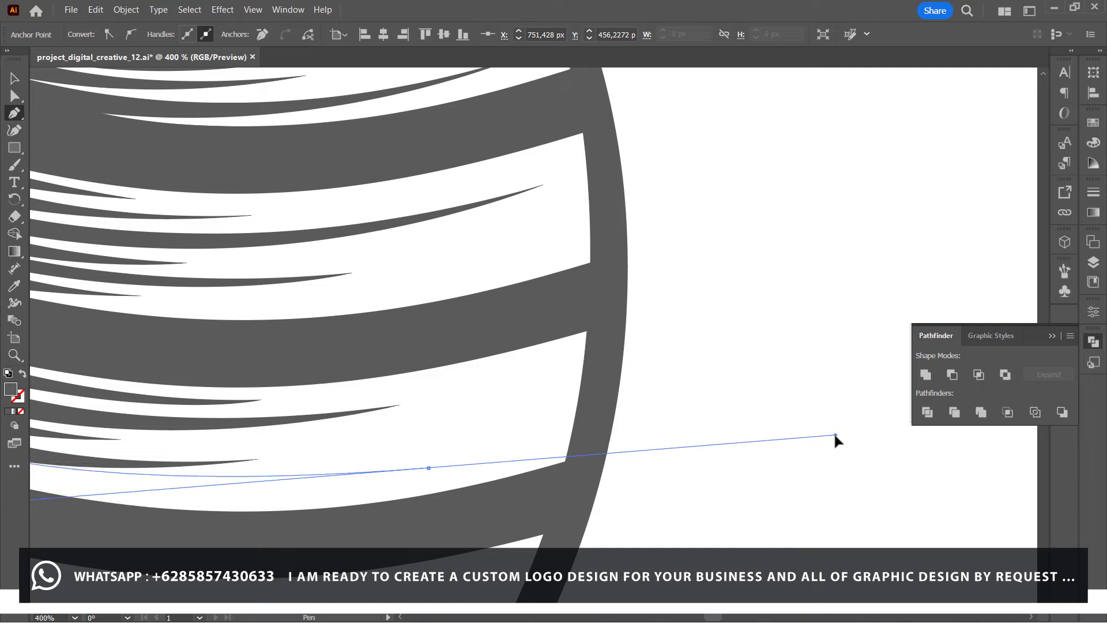
left_click_drag(835, 432, 916, 429)
scroll(750, 455, "left", 3)
key("ctrl+z")
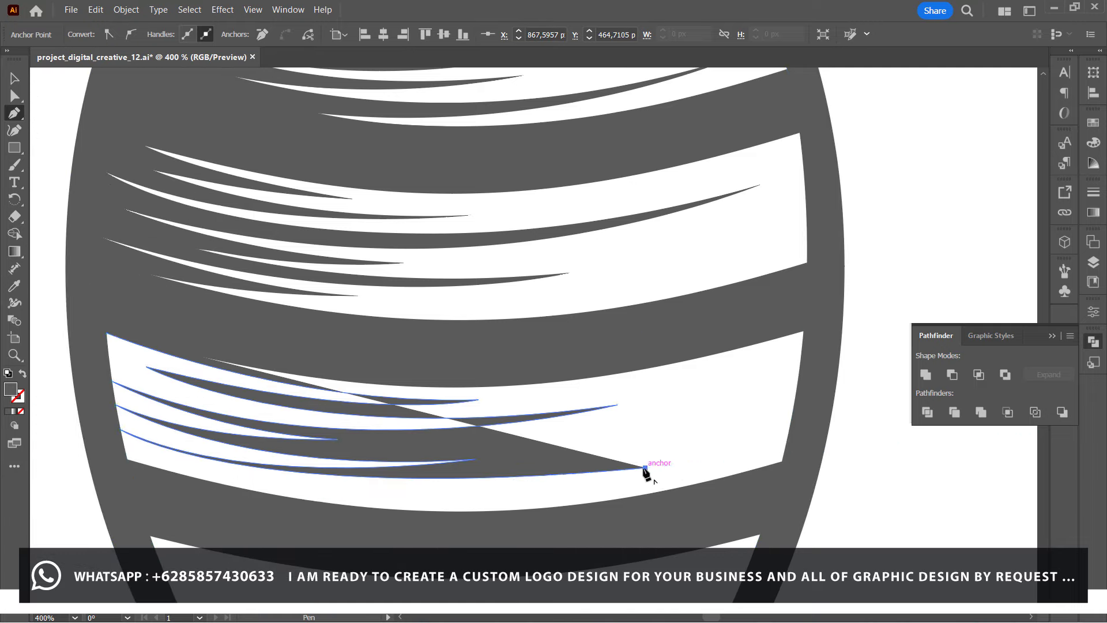
Trace the outline's lower edge along the band bottom and back toward the start.
left_click(180, 470)
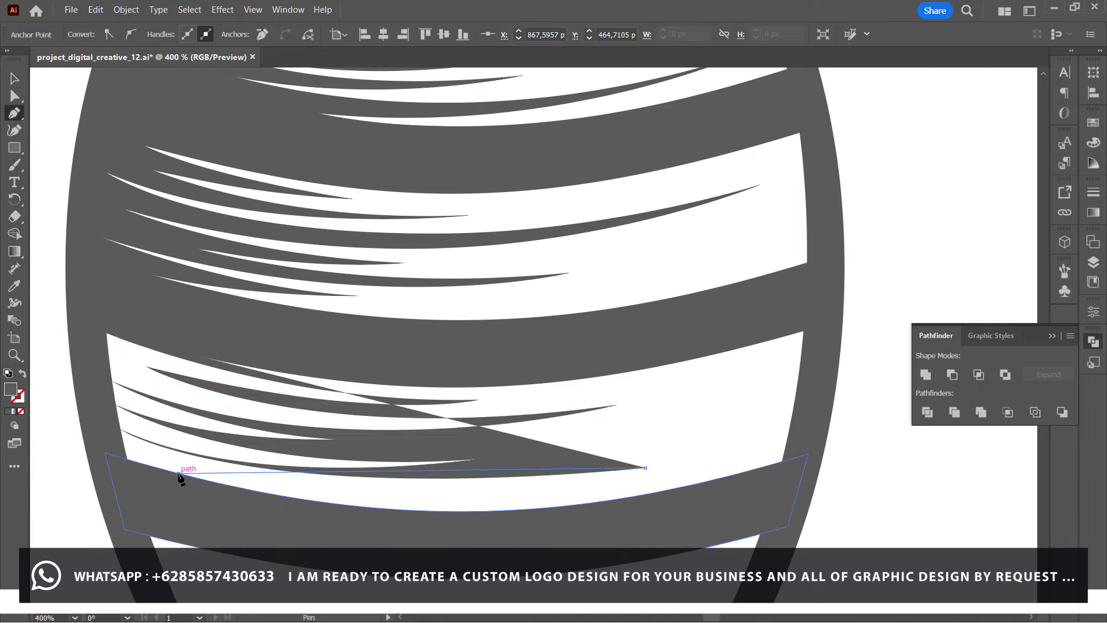
scroll(181, 470, "left", 12)
scroll(457, 396, "right", 6)
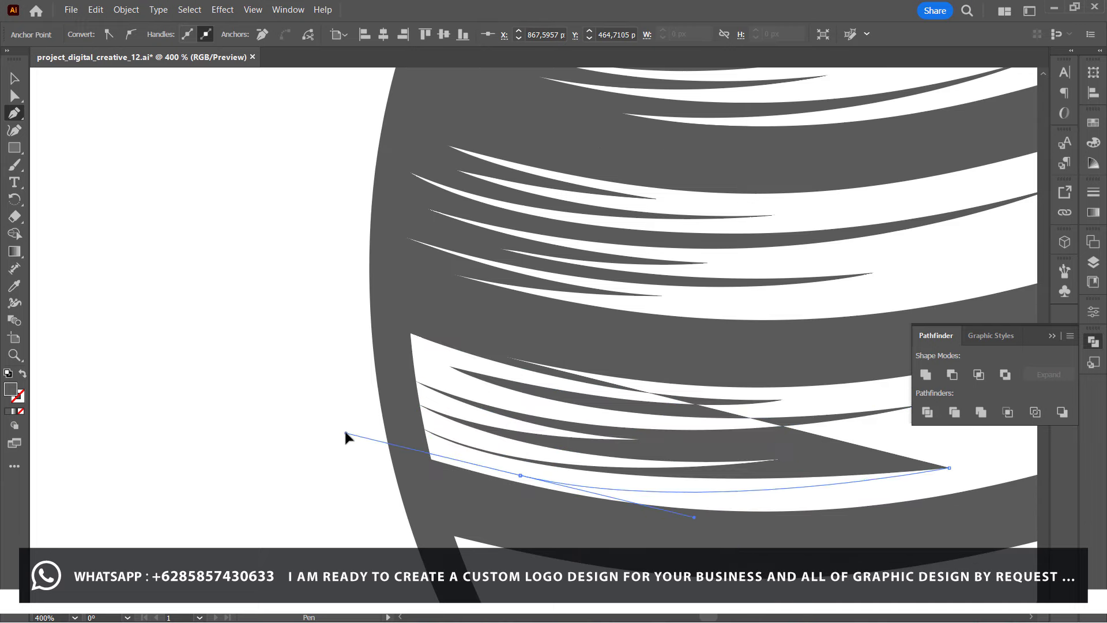
left_click_drag(520, 475, 756, 511)
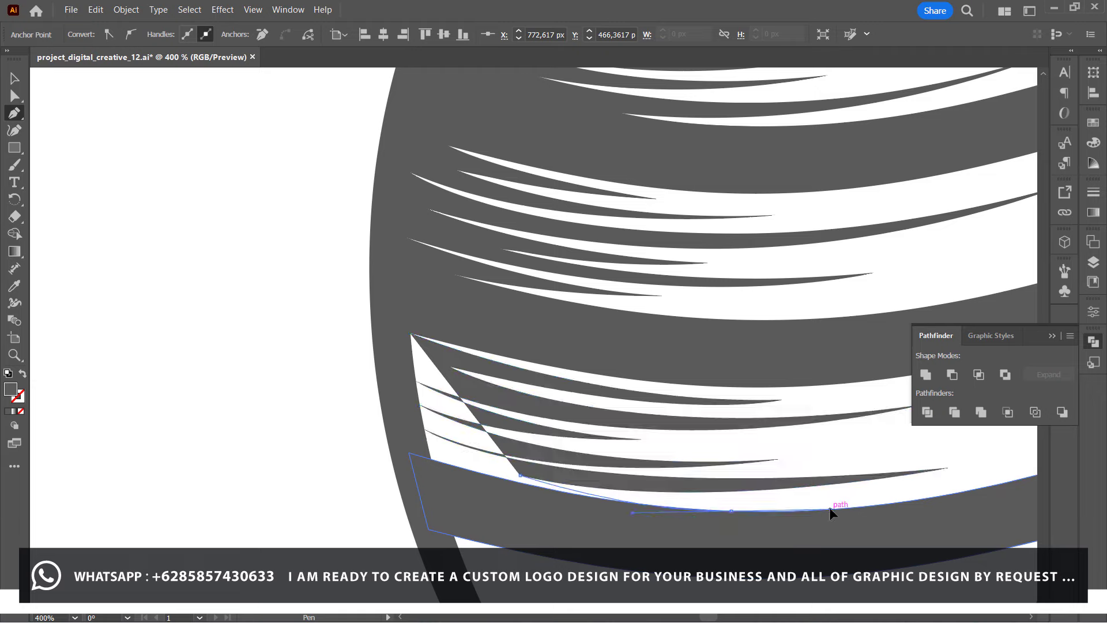
left_click(613, 535)
left_click(415, 482)
left_click(395, 317)
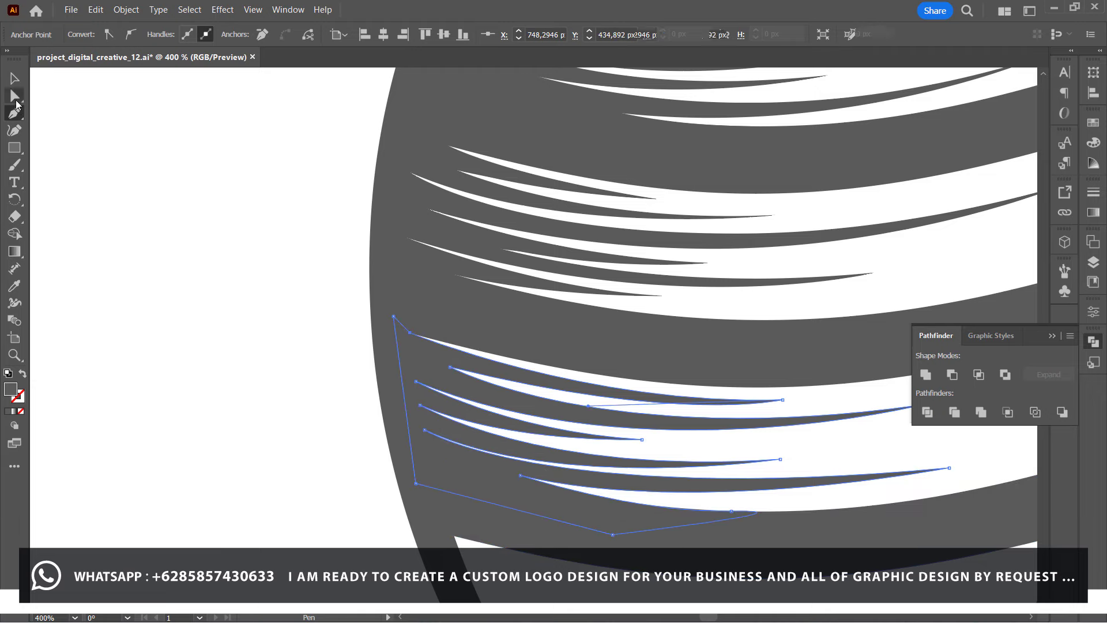
Reshape an inner stroke's endpoint and curve and nudge its right tip slightly upward.
left_click(14, 96)
scroll(440, 302, "right", 5)
left_click_drag(445, 444, 487, 443)
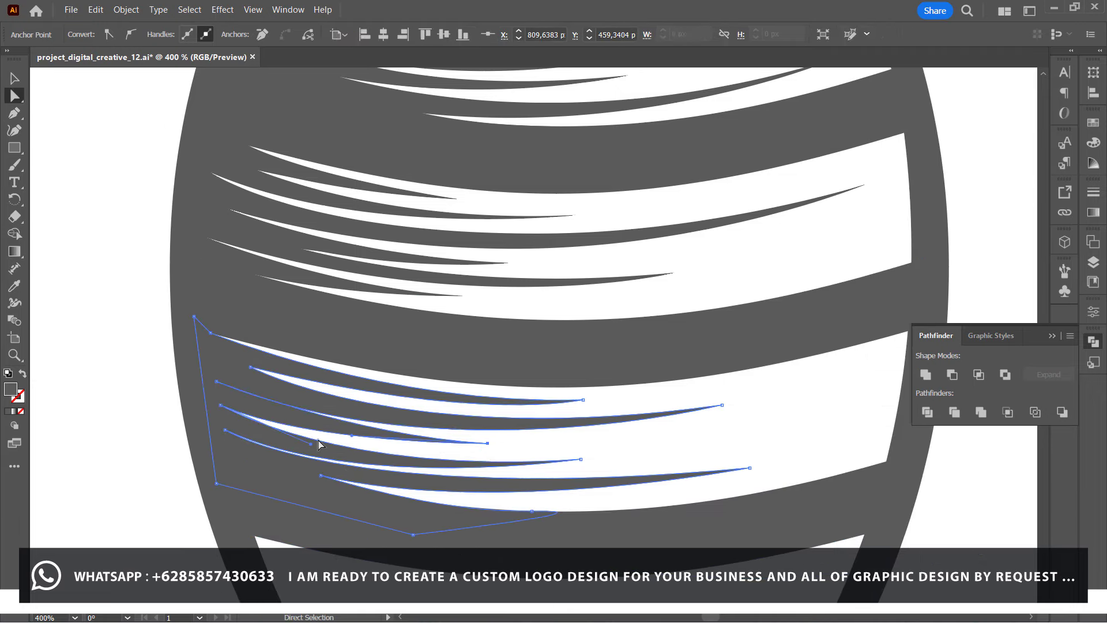
left_click_drag(351, 438, 296, 432)
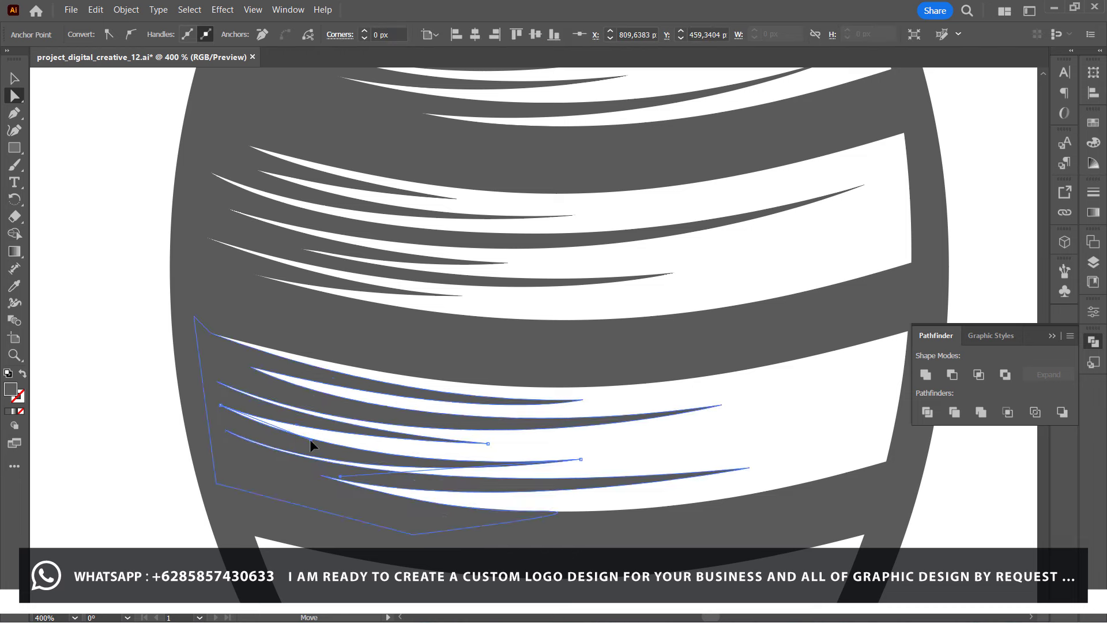
left_click_drag(580, 457, 583, 452)
left_click(377, 485)
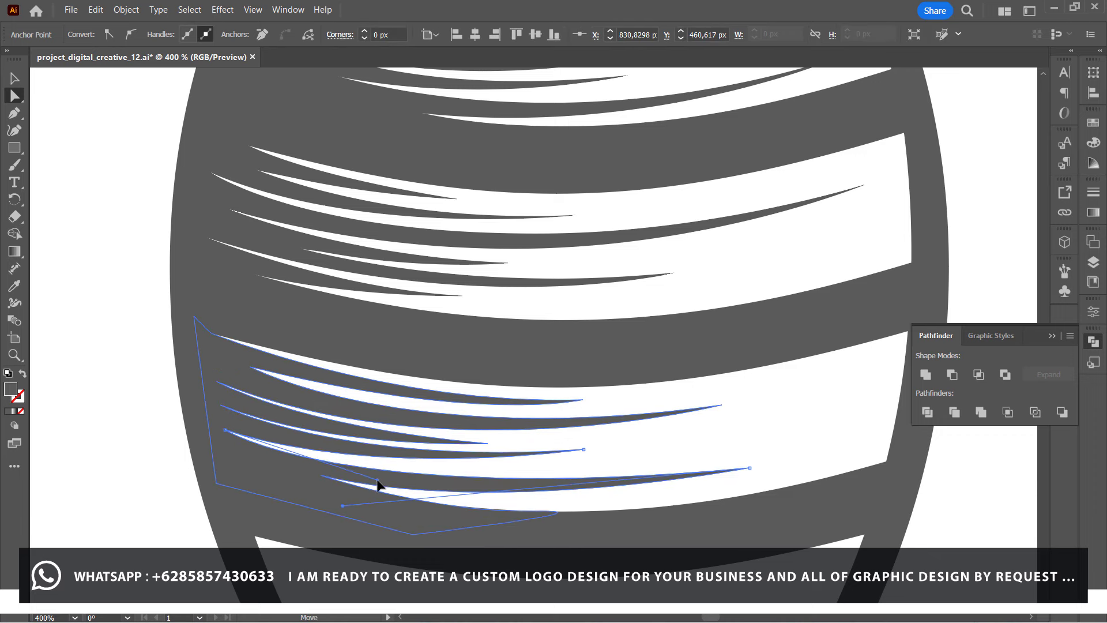
left_click(583, 449)
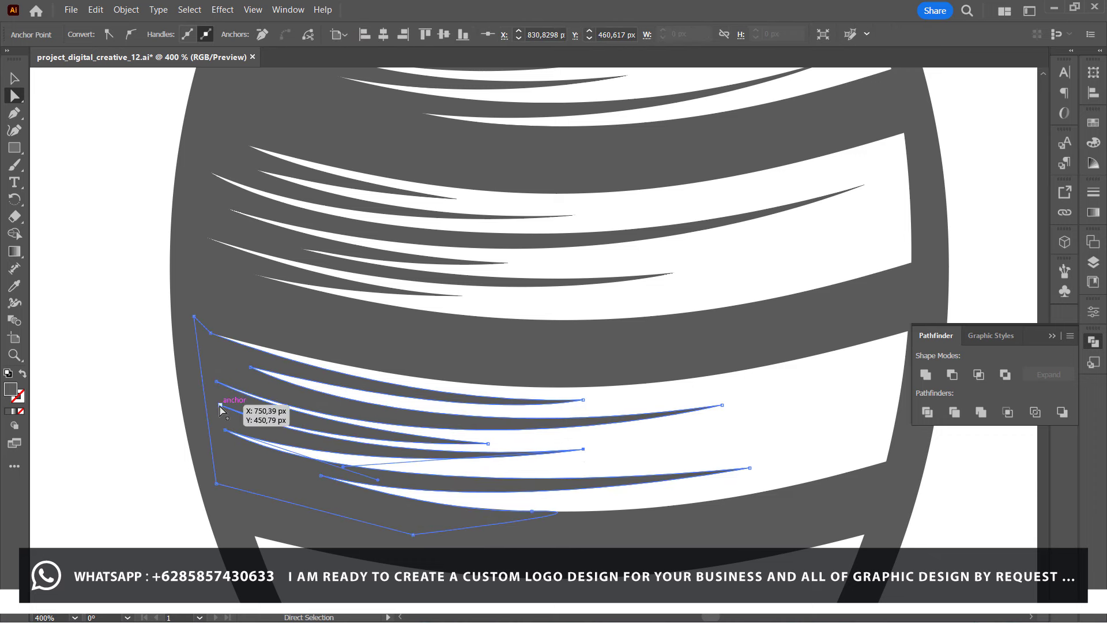
left_click(220, 405)
left_click(14, 113)
Draw a thin strand curving right with a sharp tip and close it.
left_click(261, 387)
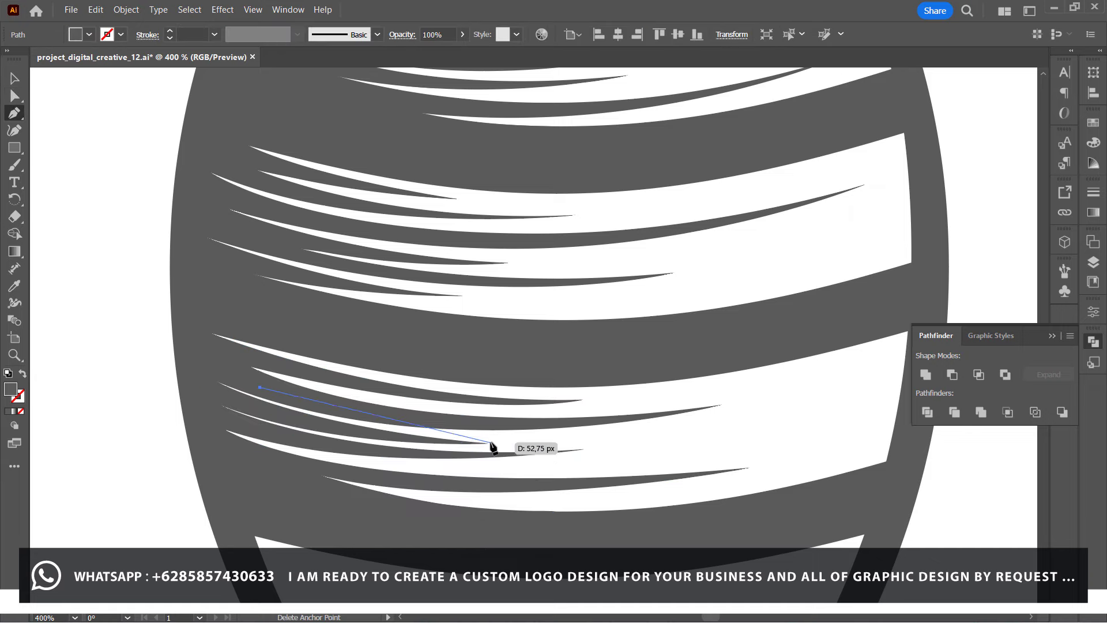
left_click_drag(515, 440, 674, 441)
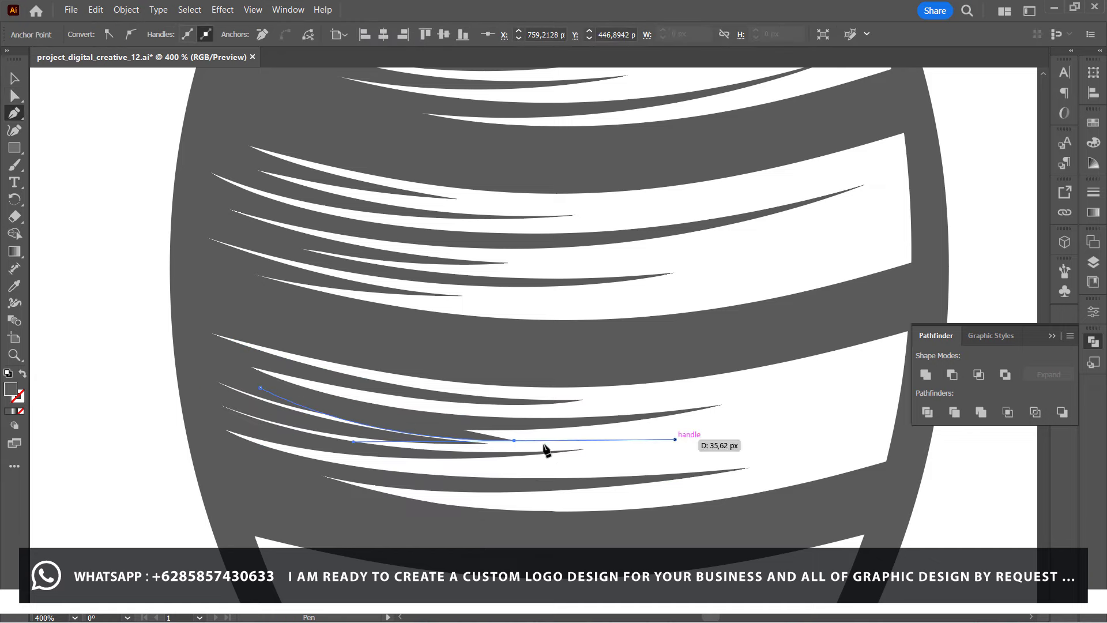
left_click(514, 440)
left_click_drag(237, 414, 110, 374)
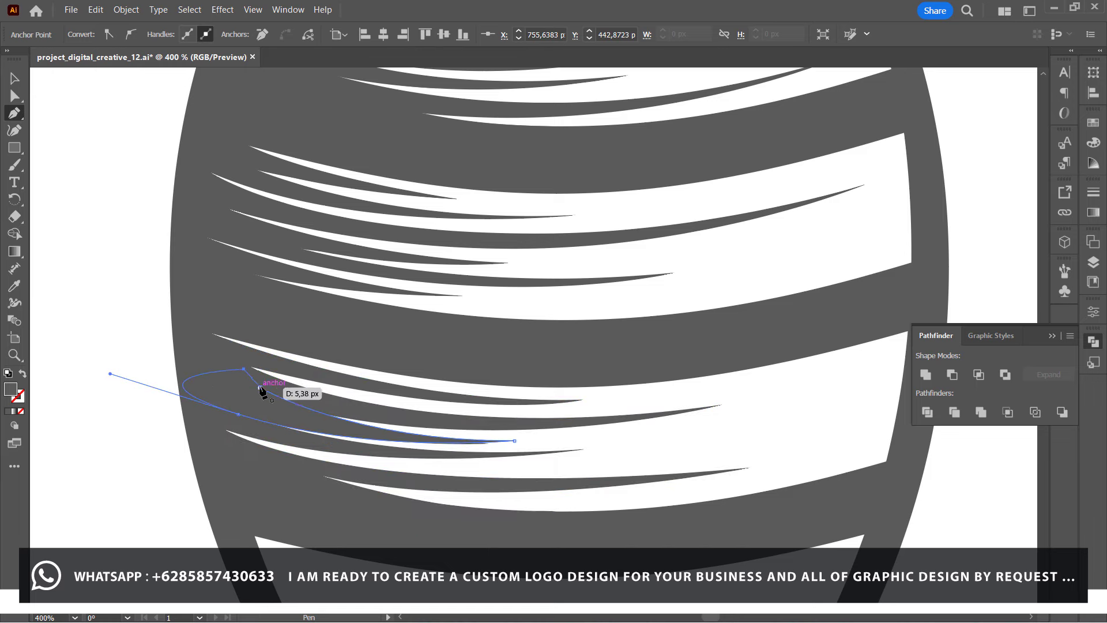
left_click(260, 387)
Select the new strand and surrounding hatch strokes with Direct Selection, then deselect.
key("a")
left_click(488, 444)
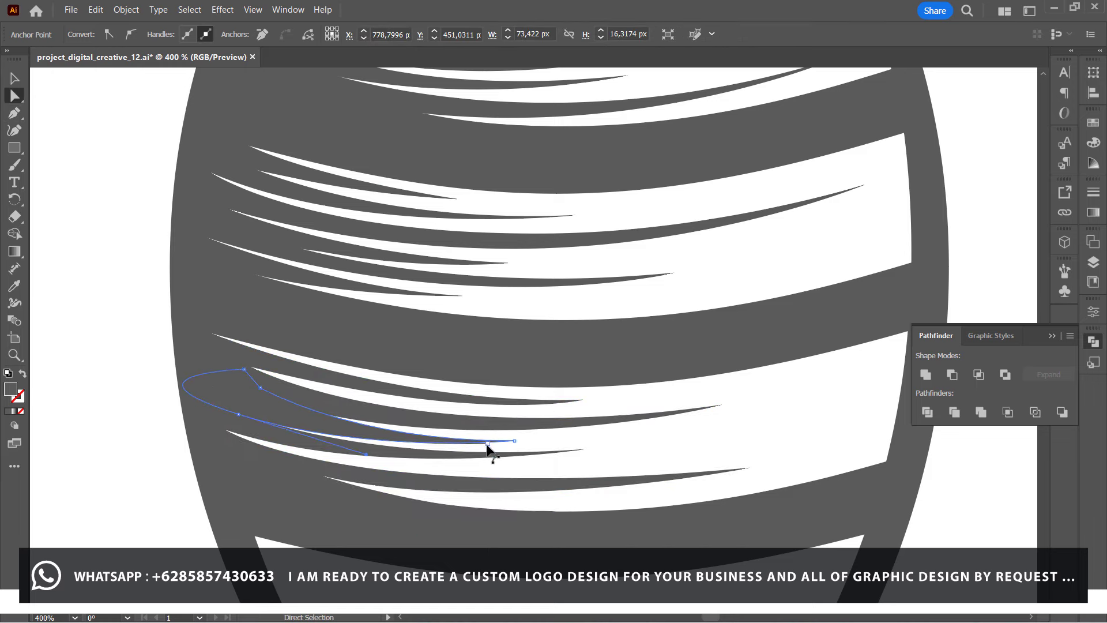
left_click_drag(193, 323, 490, 447)
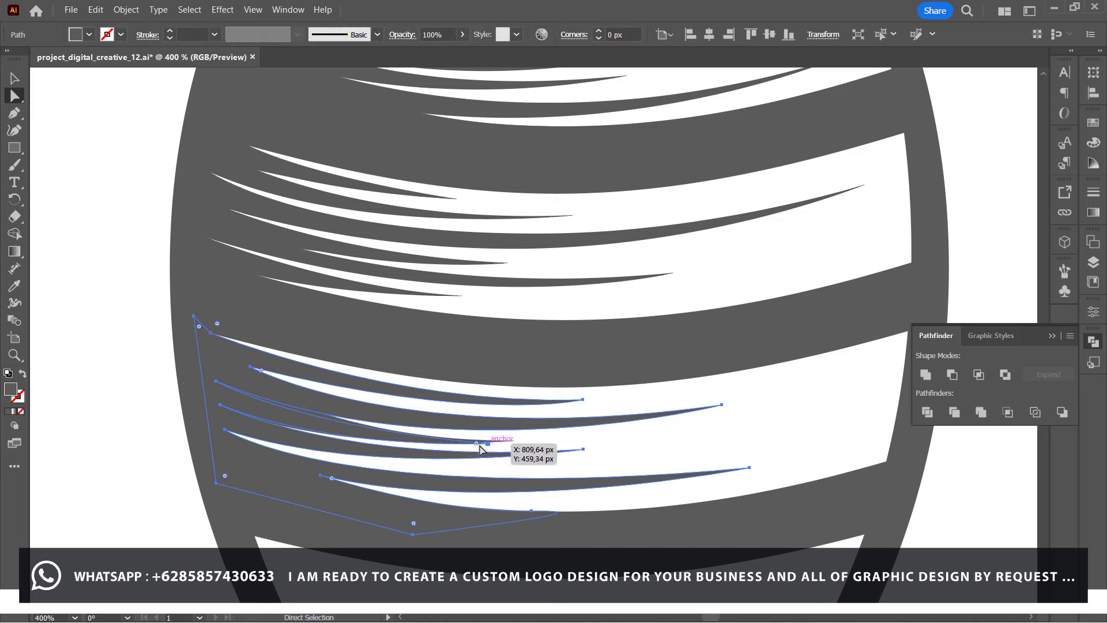
left_click(182, 465)
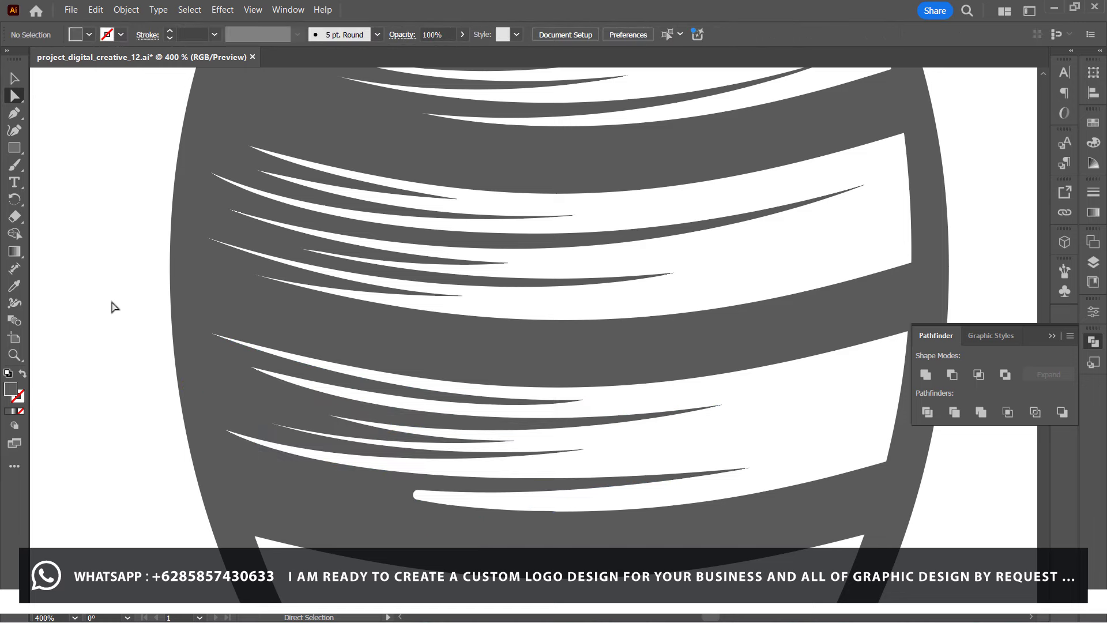
Begin another strand near the band bottom, correct its starting point, and reshape its curve.
left_click(327, 446)
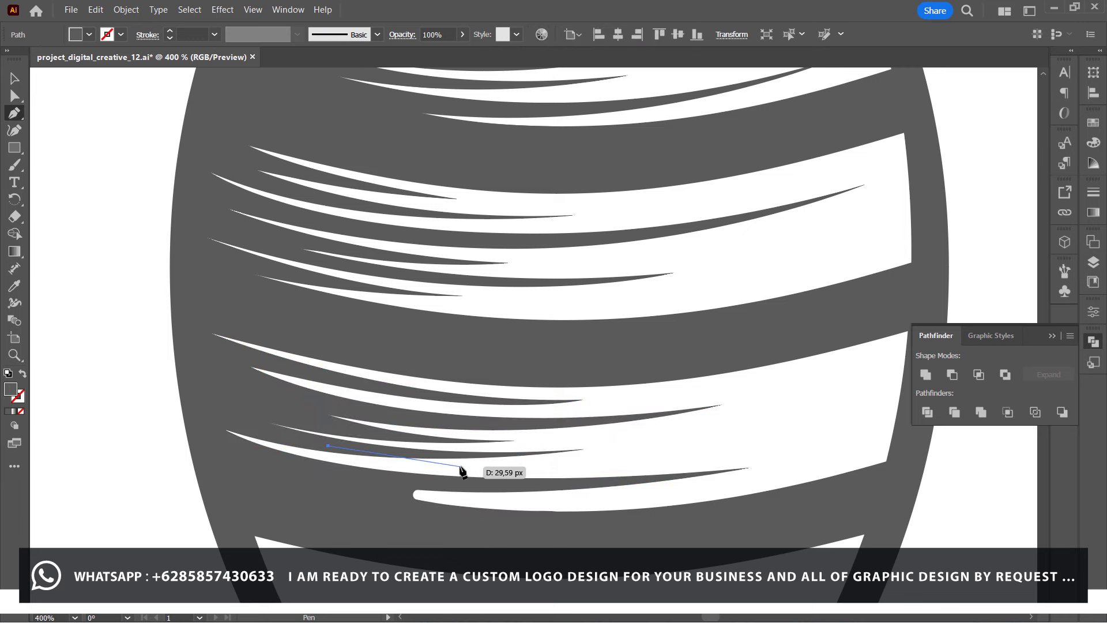
key("ctrl+z")
left_click(277, 437)
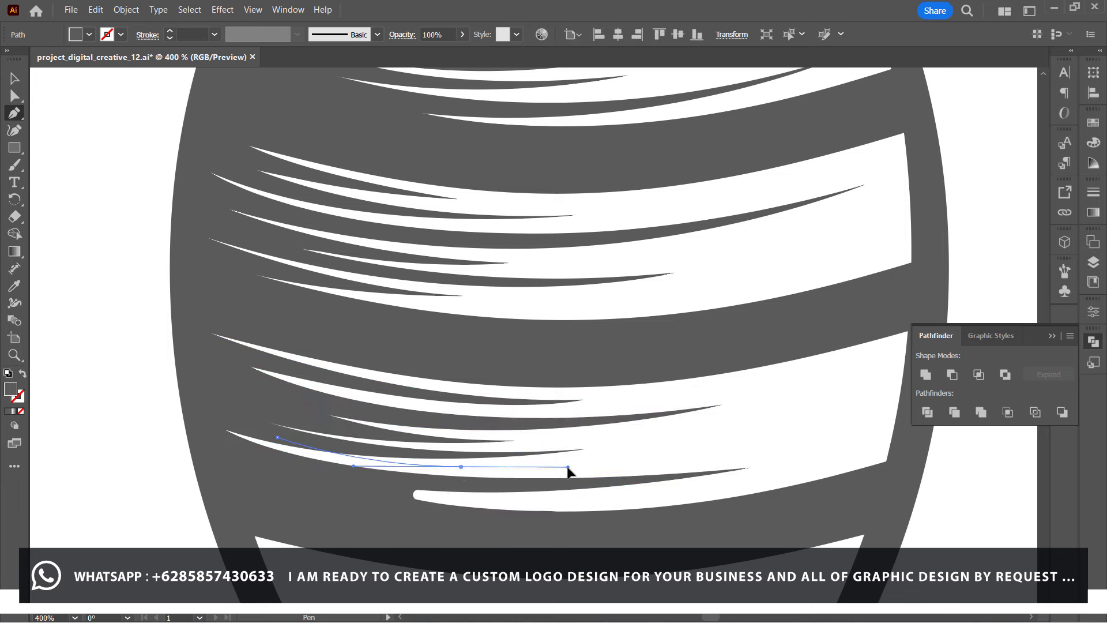
left_click(461, 466, "ctrl")
left_click_drag(171, 427, 229, 417)
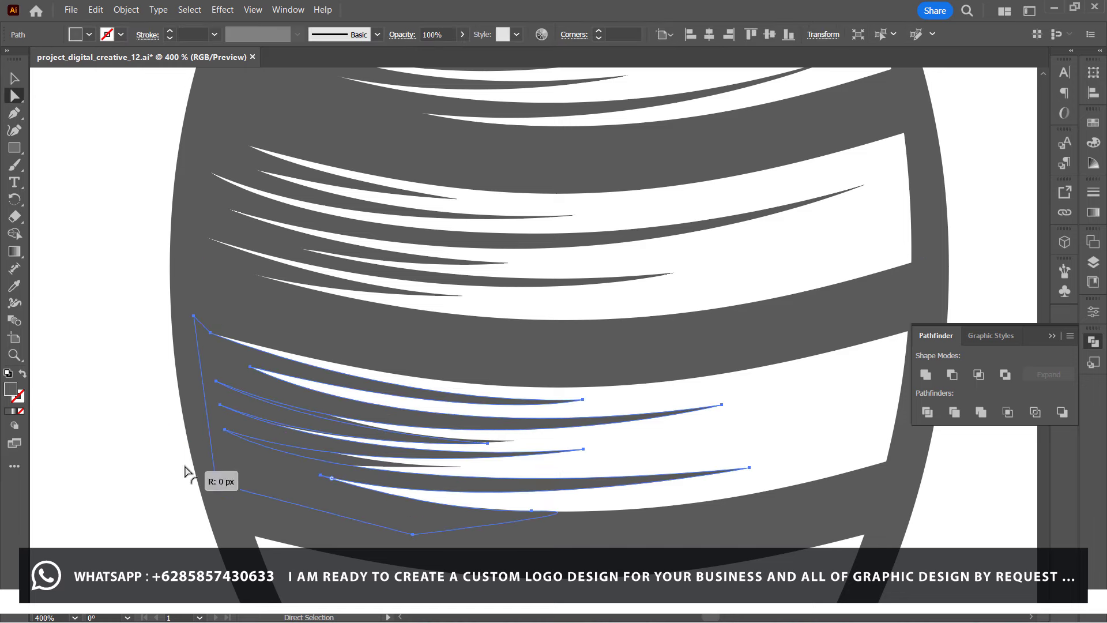
Adjust the new strand's lower curve and shift one of its points left.
left_click(123, 434)
left_click(461, 466)
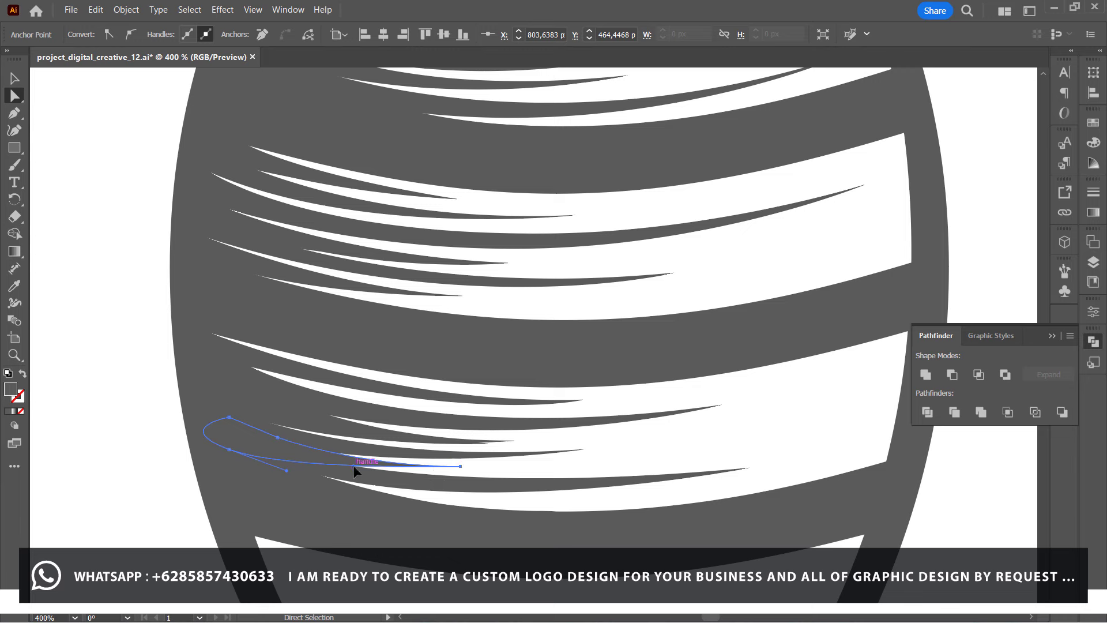
mouse_move(287, 470)
left_mouse_down()
mouse_move(330, 473)
mouse_move(347, 494)
left_mouse_up()
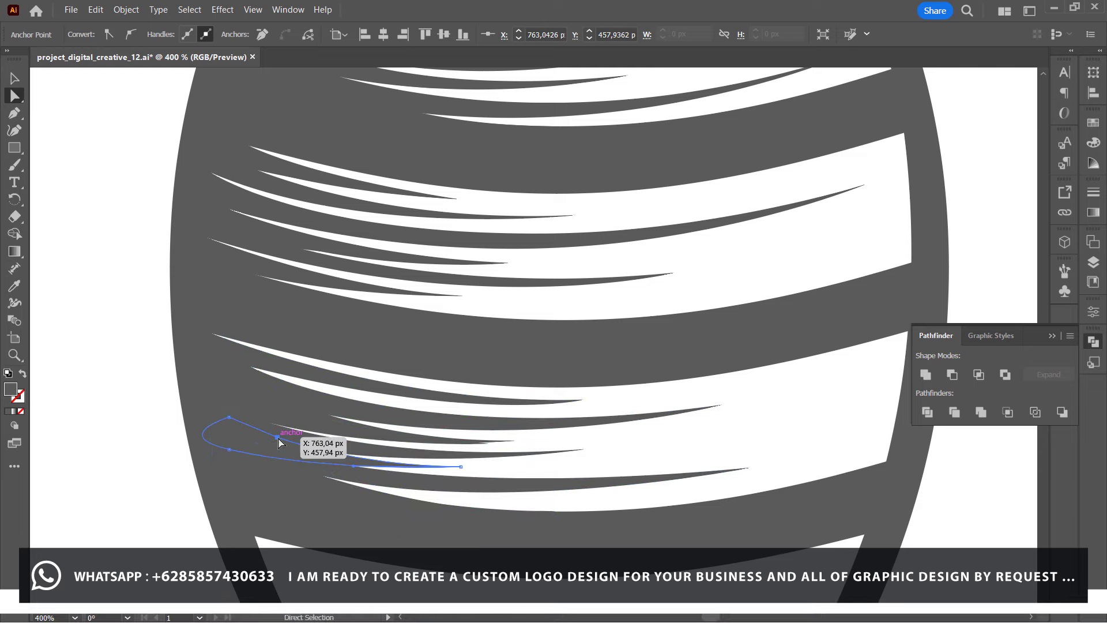
left_click_drag(279, 442, 251, 430)
key("ctrl+shift+a")
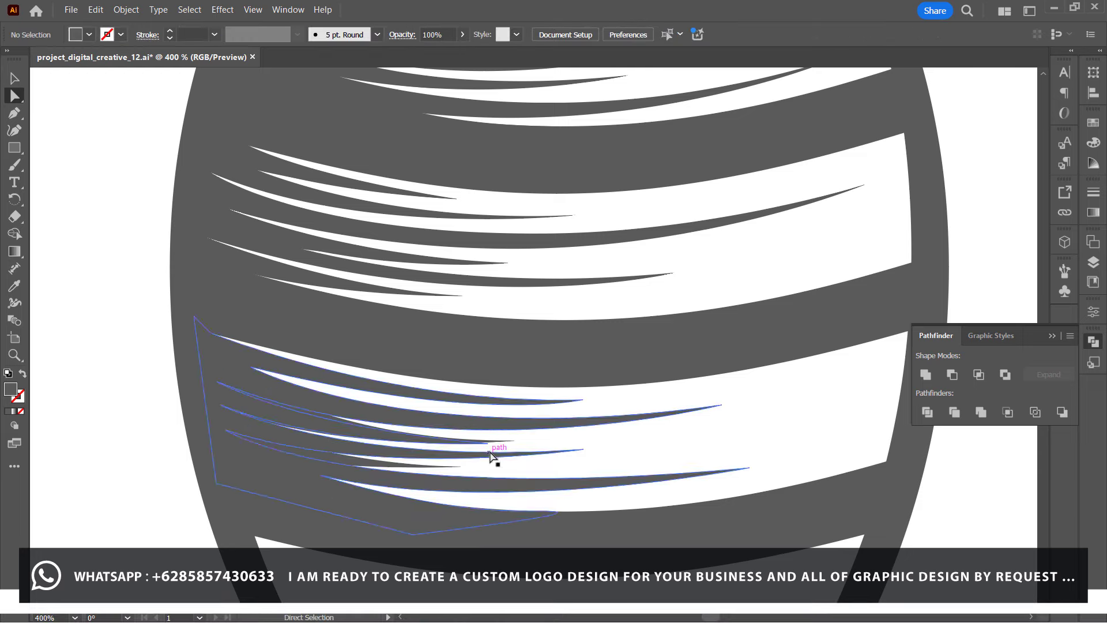
Round one hatch stroke's corner slightly with the live-corner widget, then deselect everything.
left_click(490, 456)
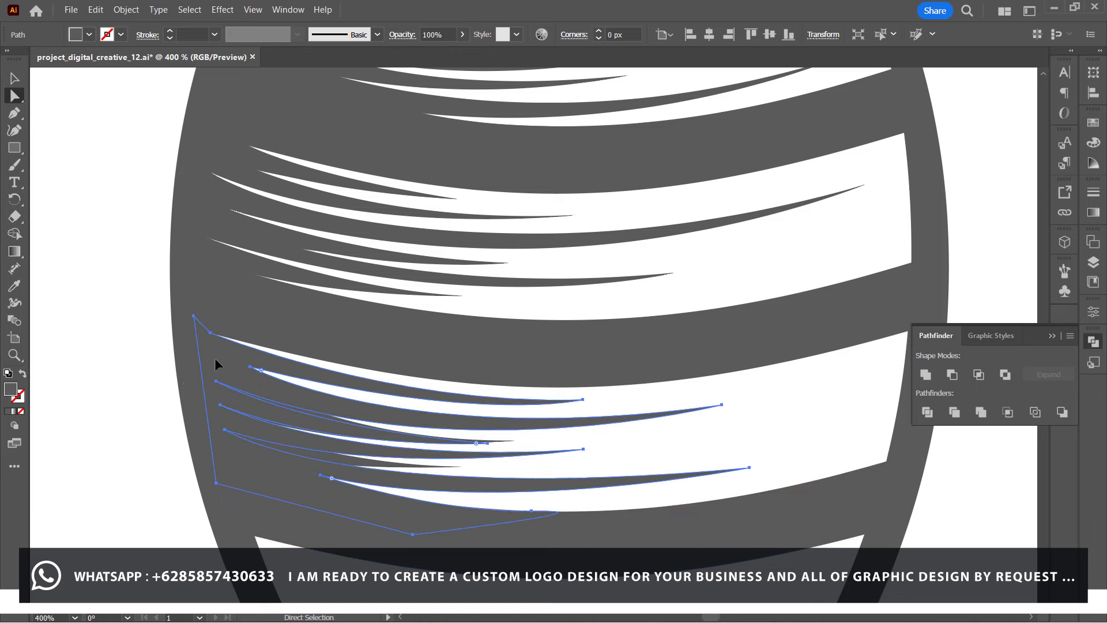
left_click(489, 450)
mouse_move(482, 450)
left_mouse_down()
mouse_move(436, 456)
mouse_move(500, 460)
left_mouse_up()
key("ctrl+shift+a")
left_click(492, 449)
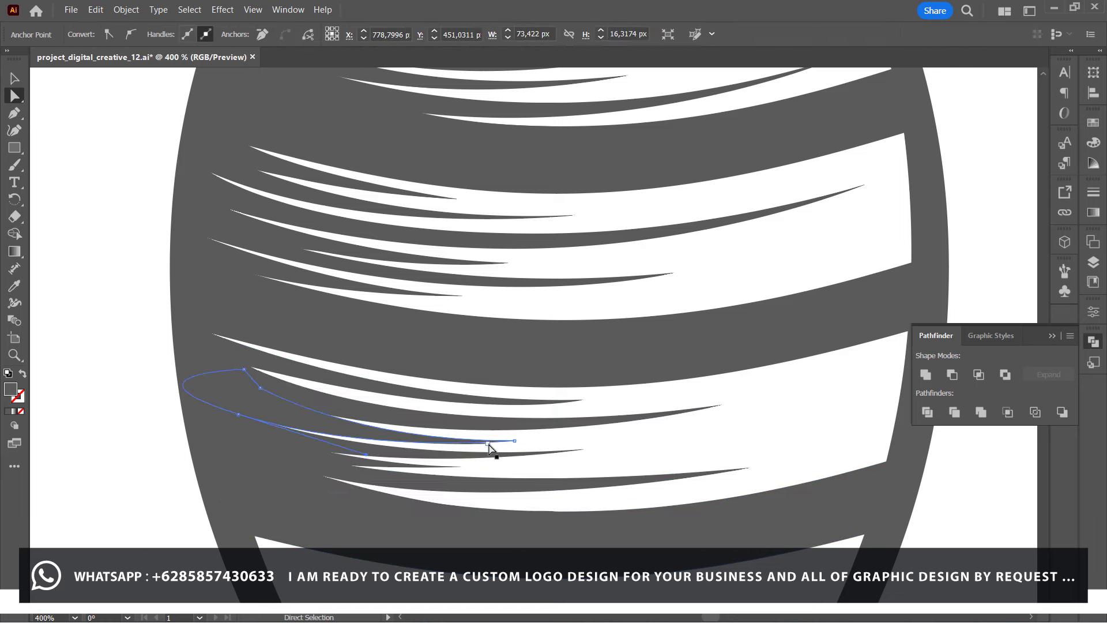
left_click(505, 465)
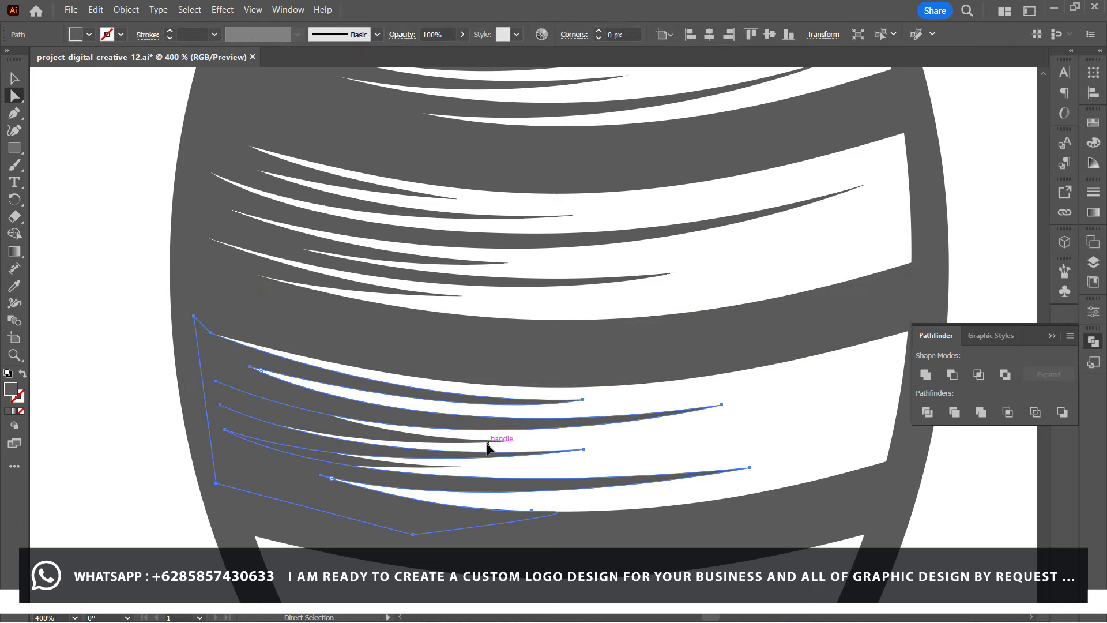
key("v")
key("ctrl+shift+a")
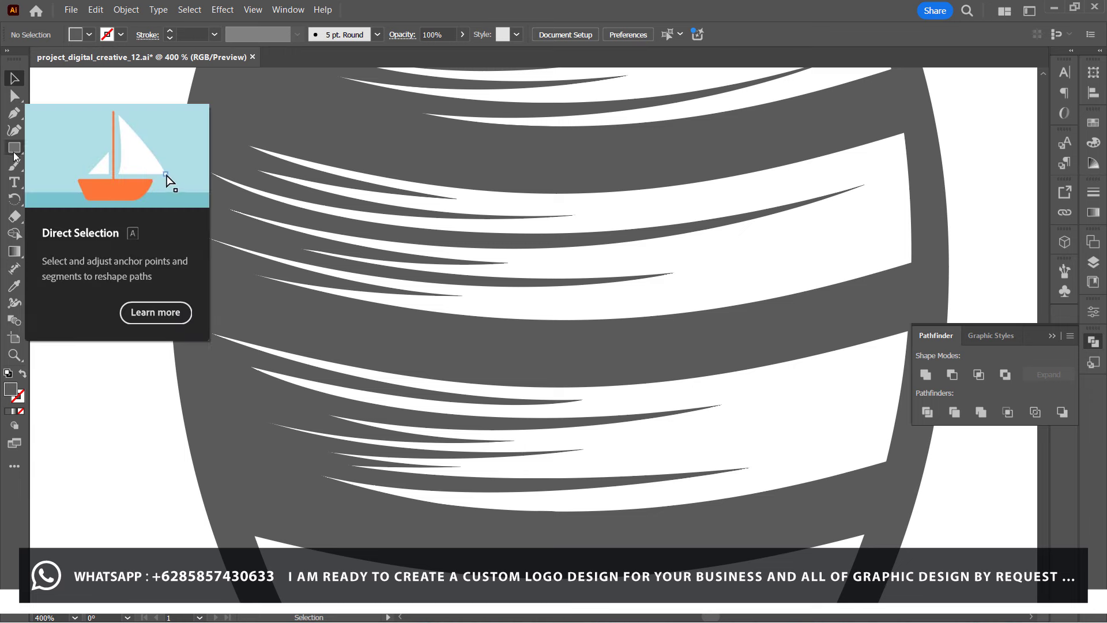
left_click(311, 482)
left_click(14, 113)
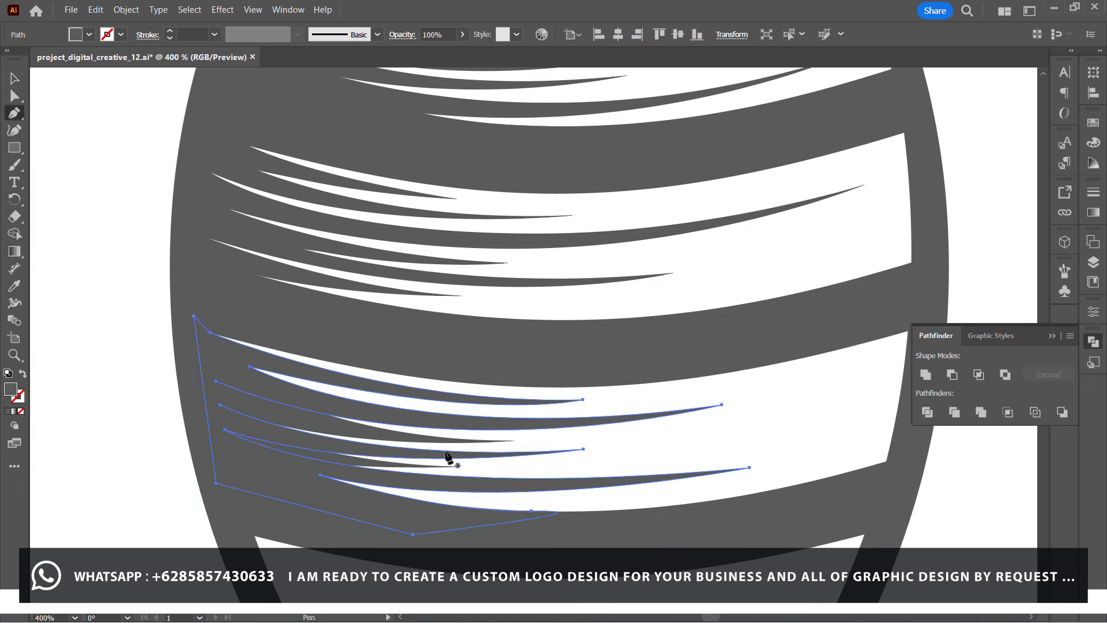
Pen-draw a thin sliver strand along the band bottom and close it.
left_click(338, 490)
left_click_drag(529, 494, 578, 490)
left_click(669, 480)
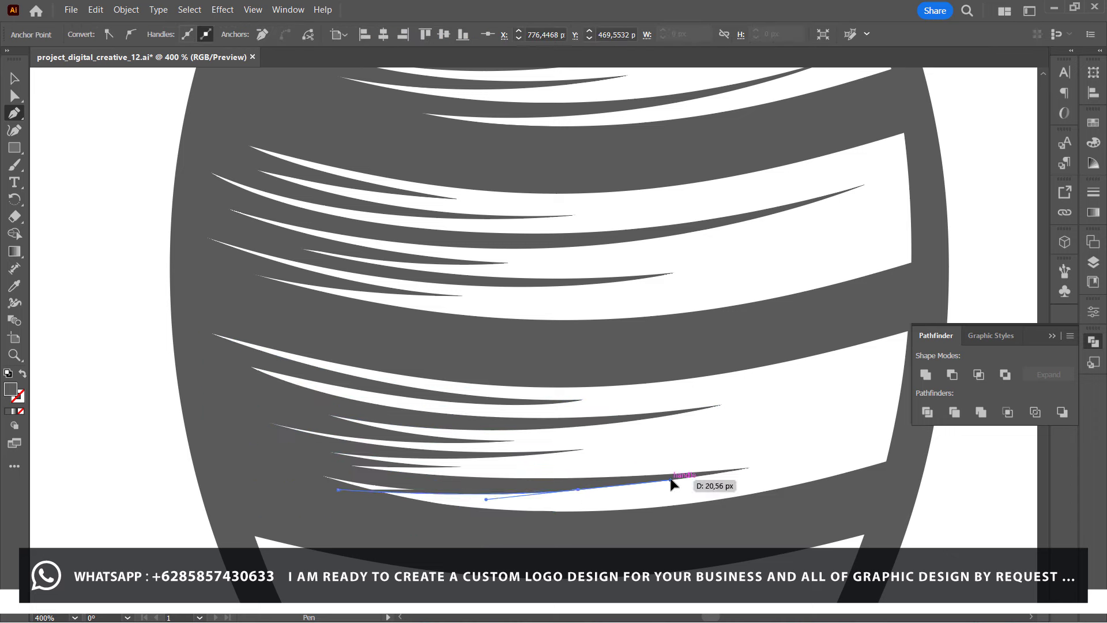
left_click(338, 490)
key("v")
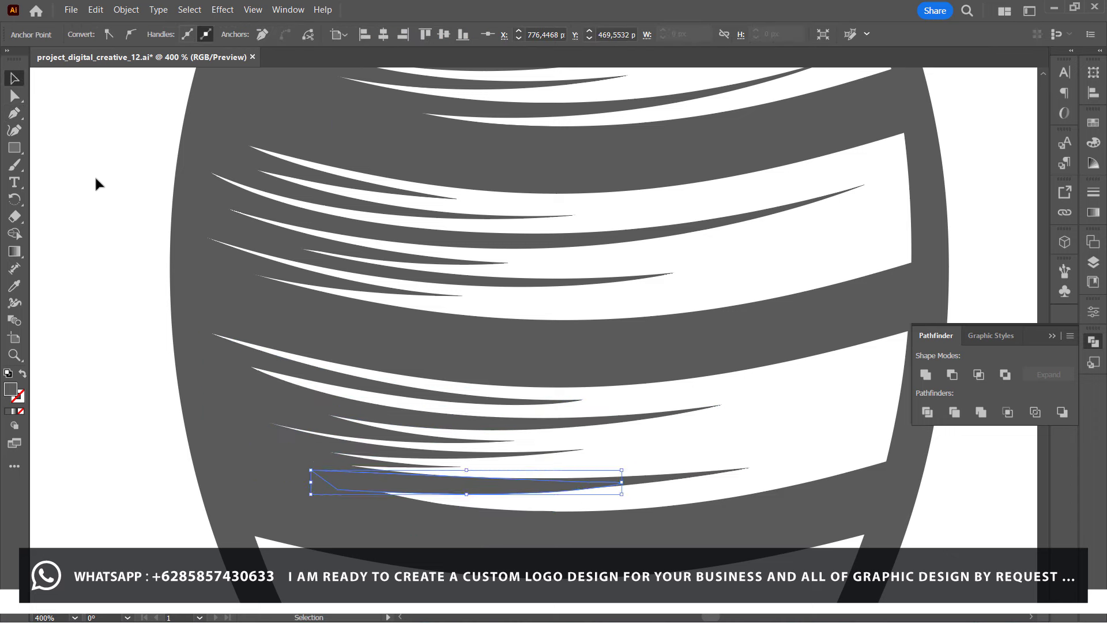
left_click(103, 193)
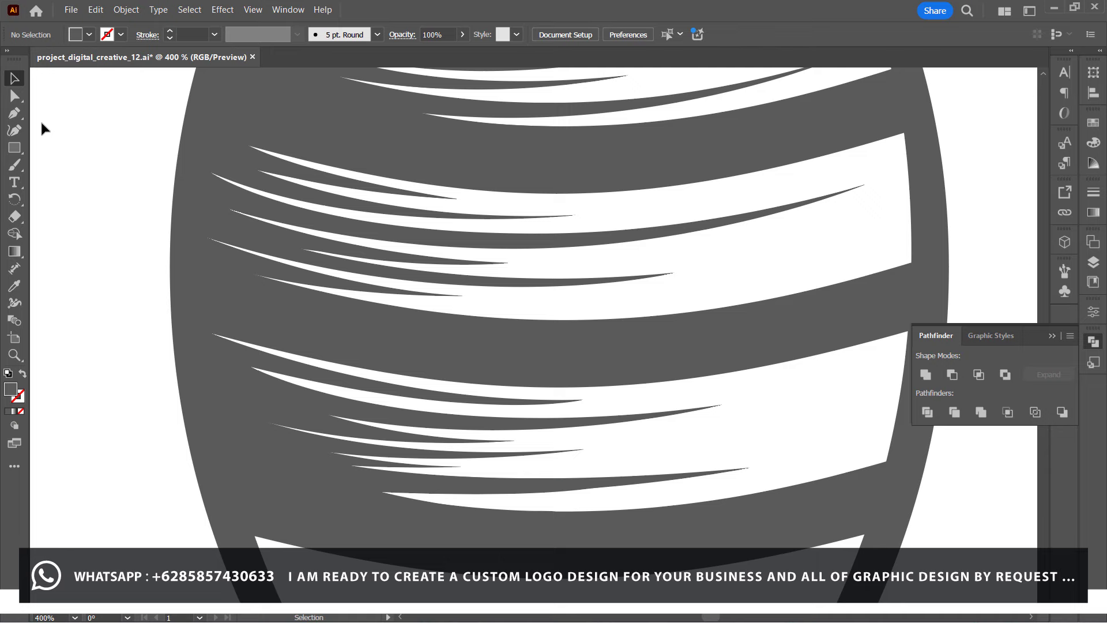
Lower a strand point and nudge a lower streak's end point slightly down.
mouse_move(559, 491)
left_mouse_down()
mouse_move(353, 514)
mouse_move(423, 518)
left_mouse_up()
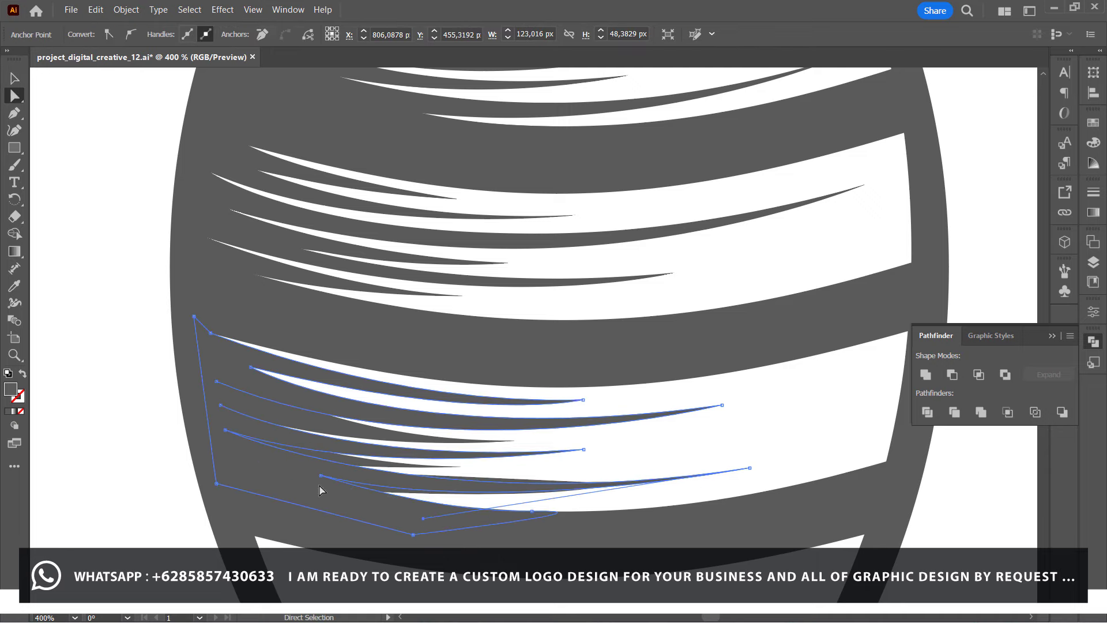
left_click_drag(321, 476, 317, 482)
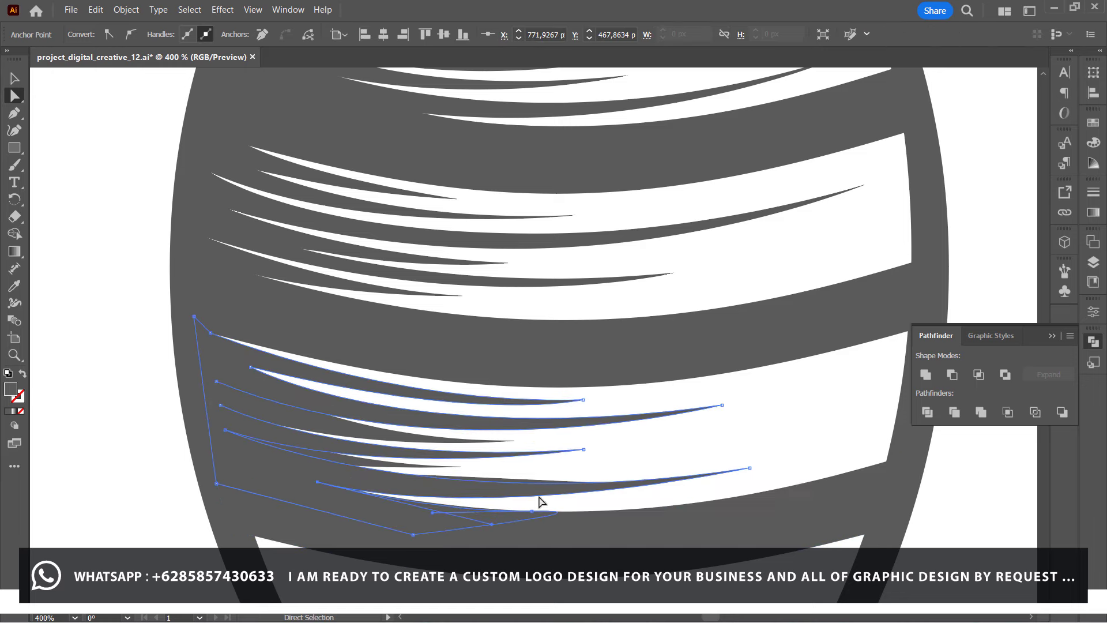
left_click(799, 418)
left_click(524, 479)
left_click(546, 488)
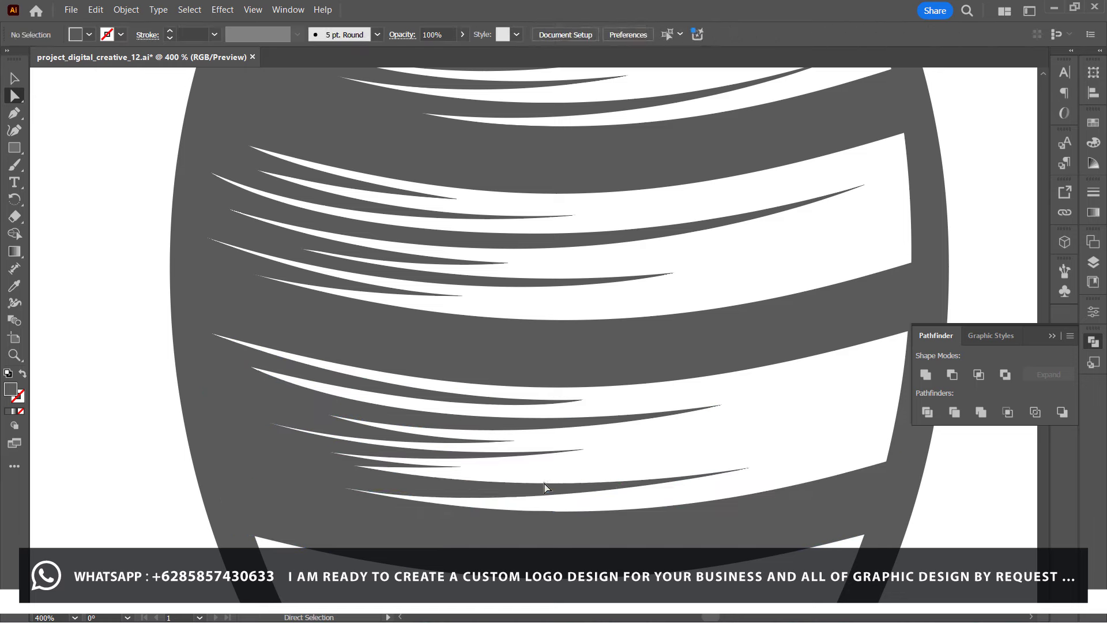
left_click_drag(750, 469, 749, 475)
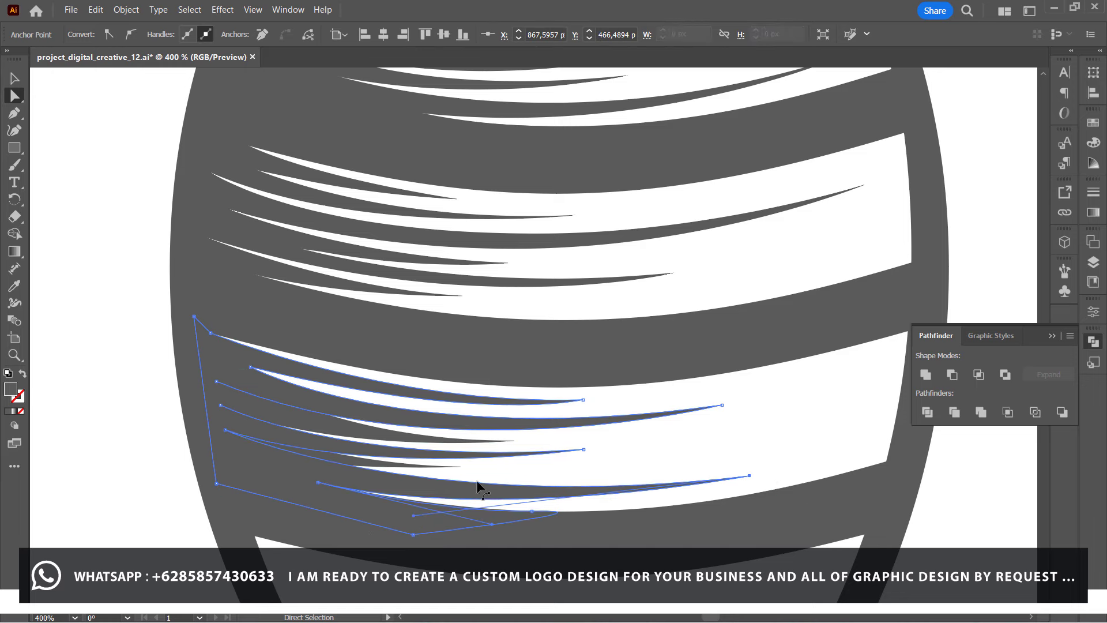
left_click(62, 165)
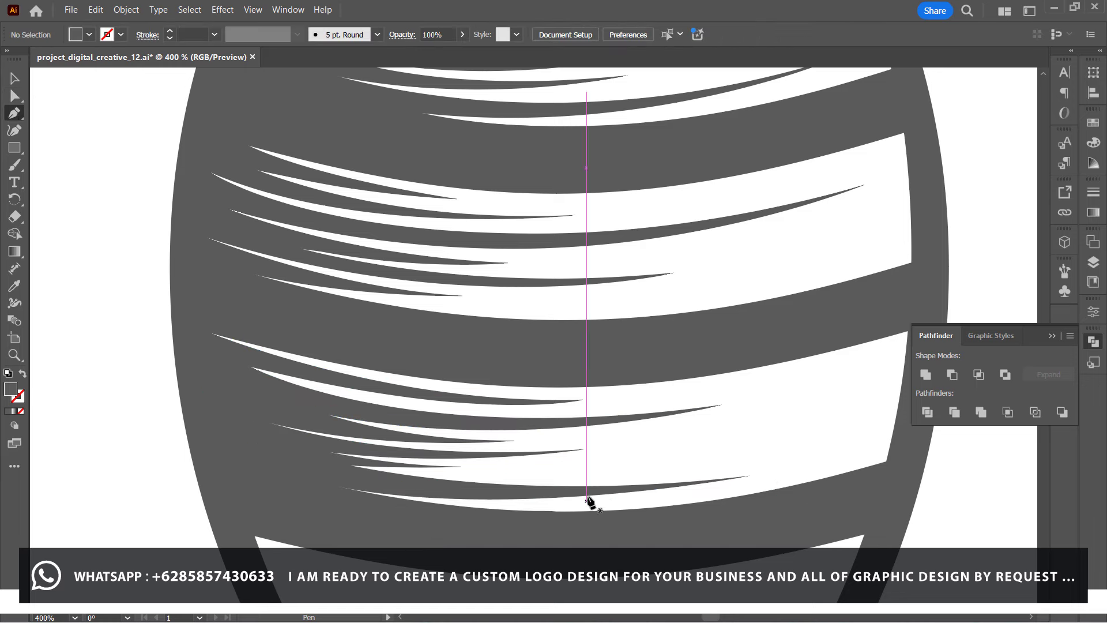
Draw another tapered streak and rotate the lower-band streaks slightly clockwise.
left_click(648, 459)
left_click_drag(326, 451, 197, 423)
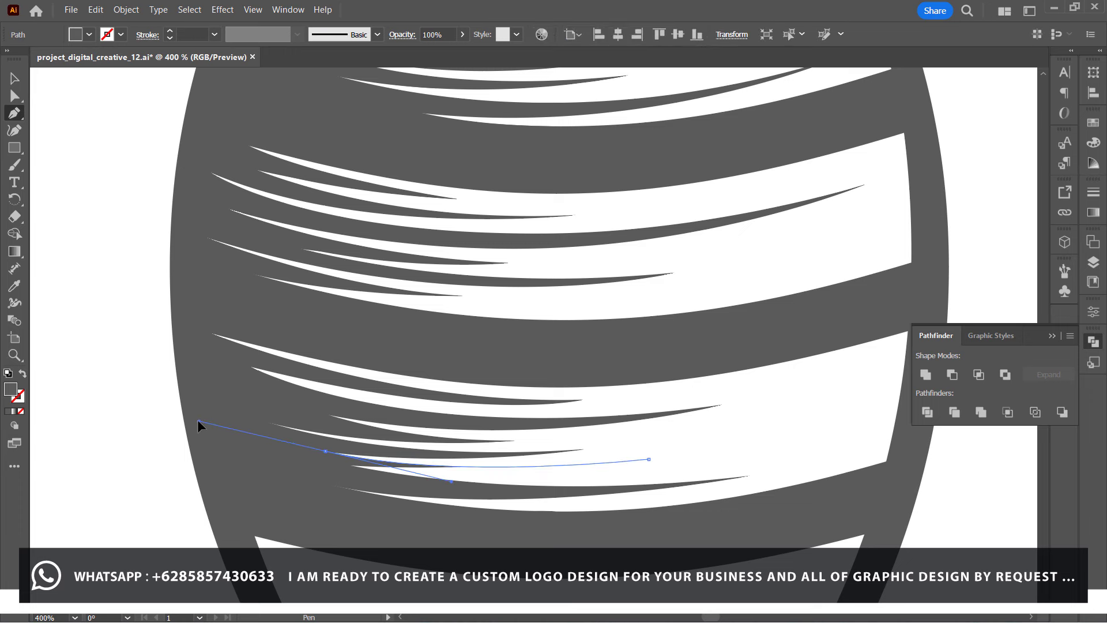
left_click_drag(649, 460, 763, 439)
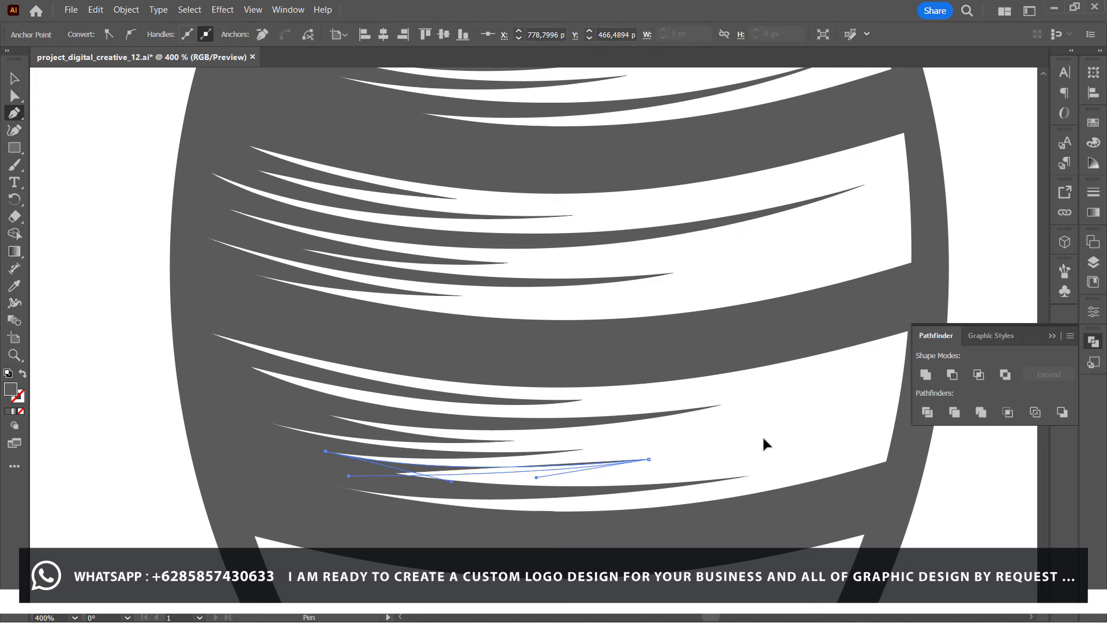
left_click(801, 436, "ctrl")
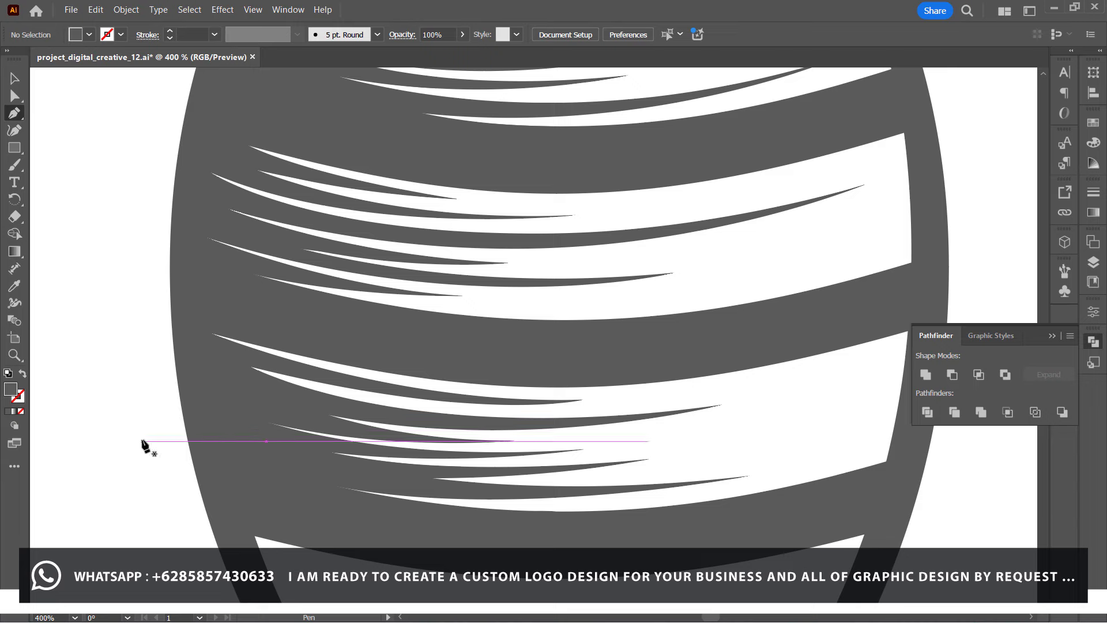
left_click_drag(404, 506, 404, 508)
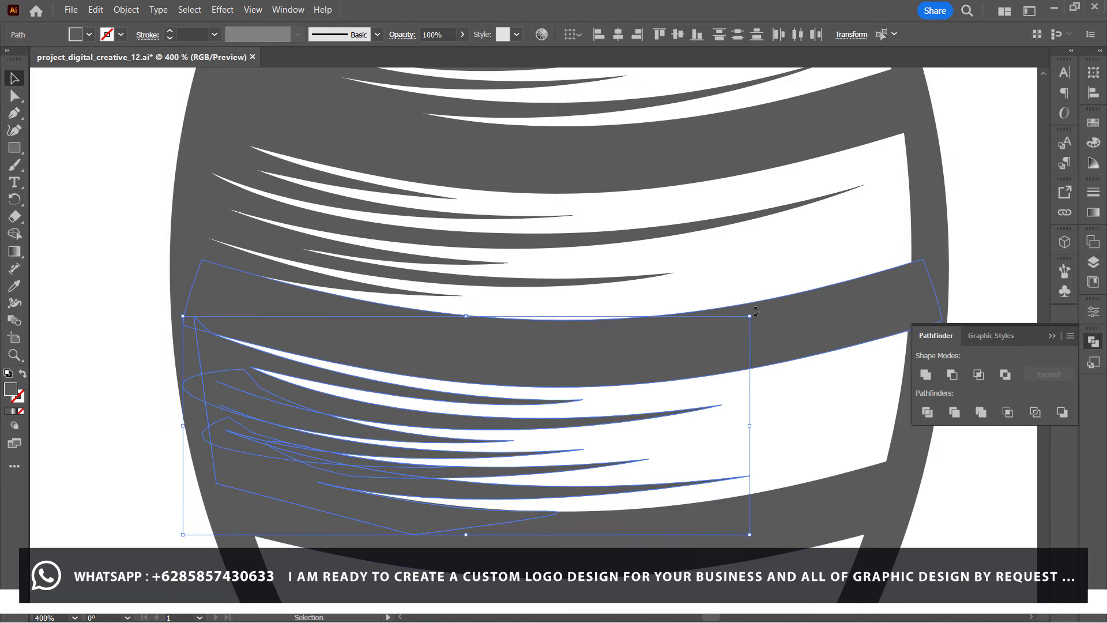
left_click_drag(756, 311, 757, 316)
left_click(151, 376)
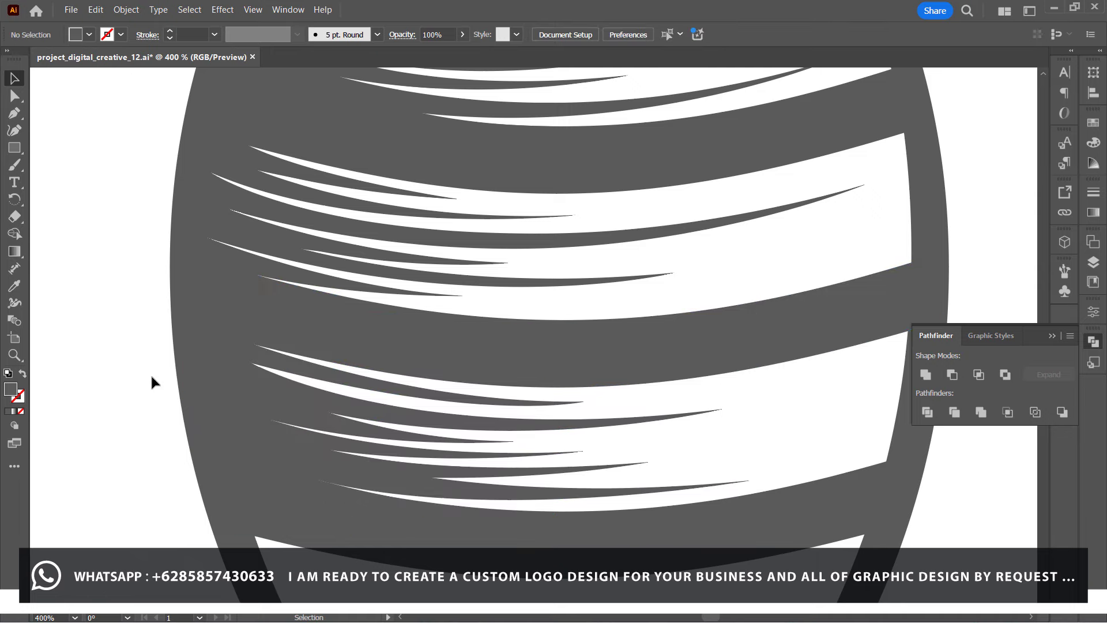
Reshape an upper streak's curve by moving its inner anchor with Direct Selection.
scroll(150, 372, "down", 3)
left_click(12, 98)
left_click(262, 207)
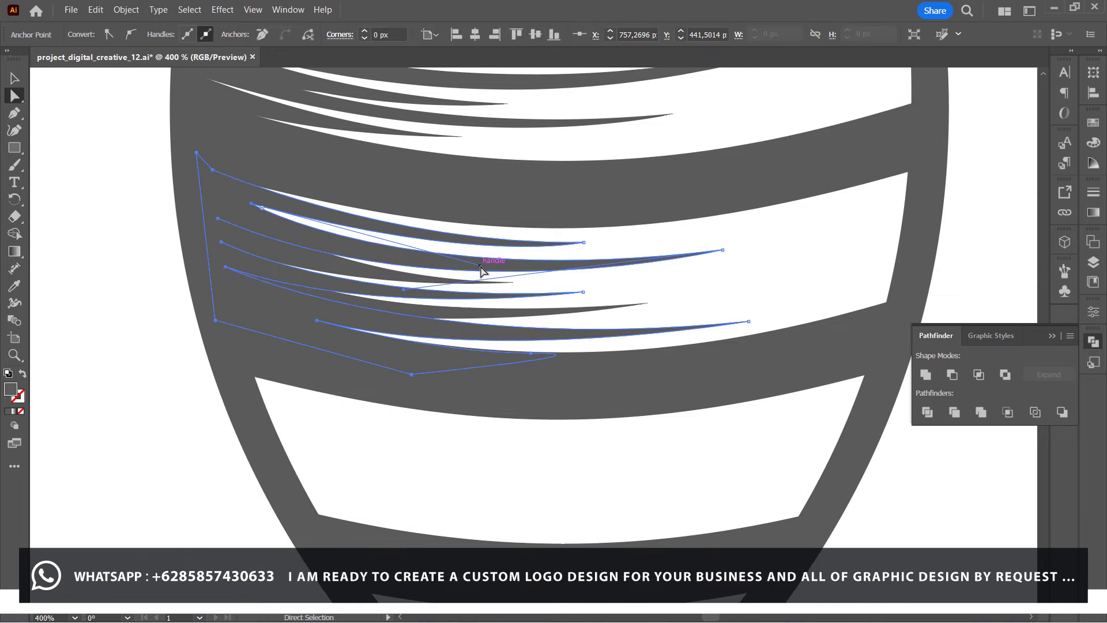
left_click(723, 249)
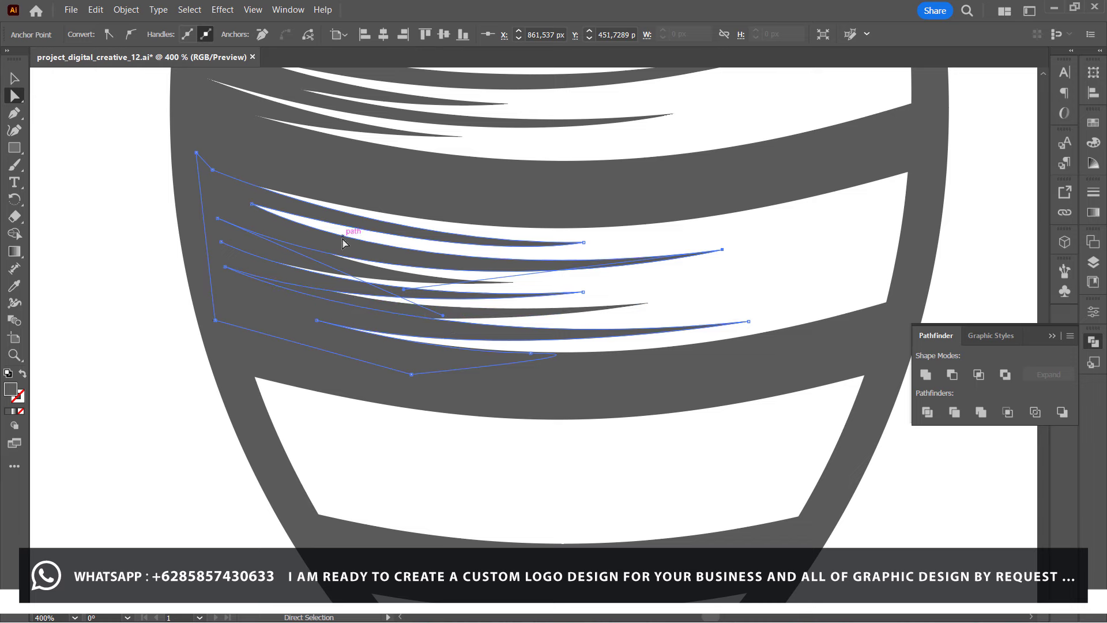
mouse_move(404, 294)
left_mouse_down()
mouse_move(480, 268)
mouse_move(436, 264)
left_mouse_up()
left_click(151, 275)
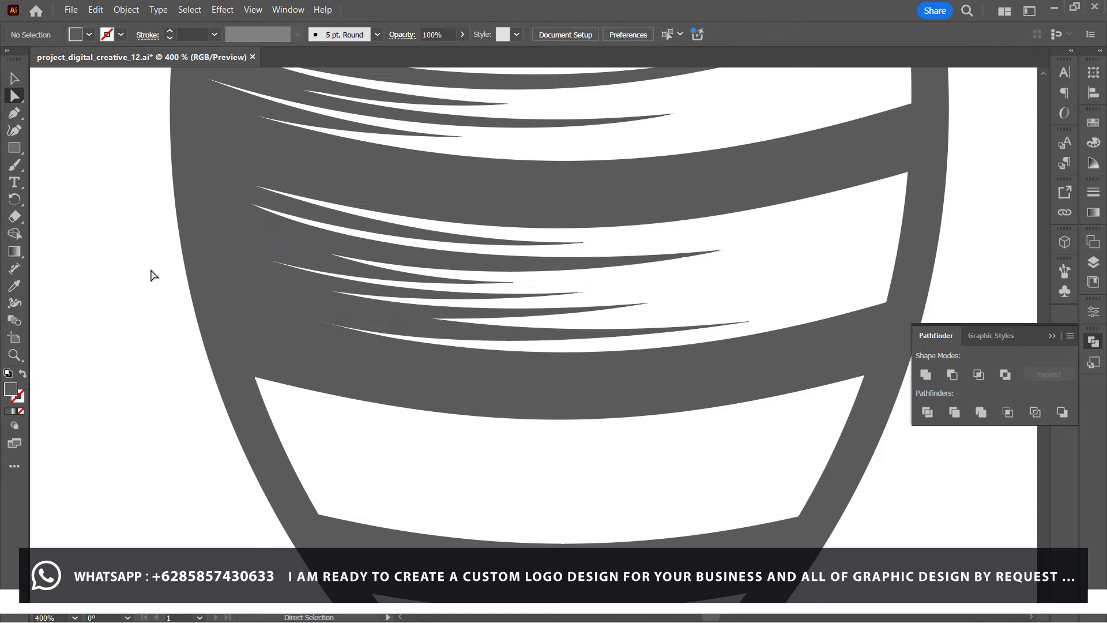
left_click(71, 10)
Save the file, then draw the first tapered curved streak from the lower band's left edge.
left_click(104, 134)
key("p")
scroll(263, 278, "down", 2)
scroll(262, 278, "down", 1)
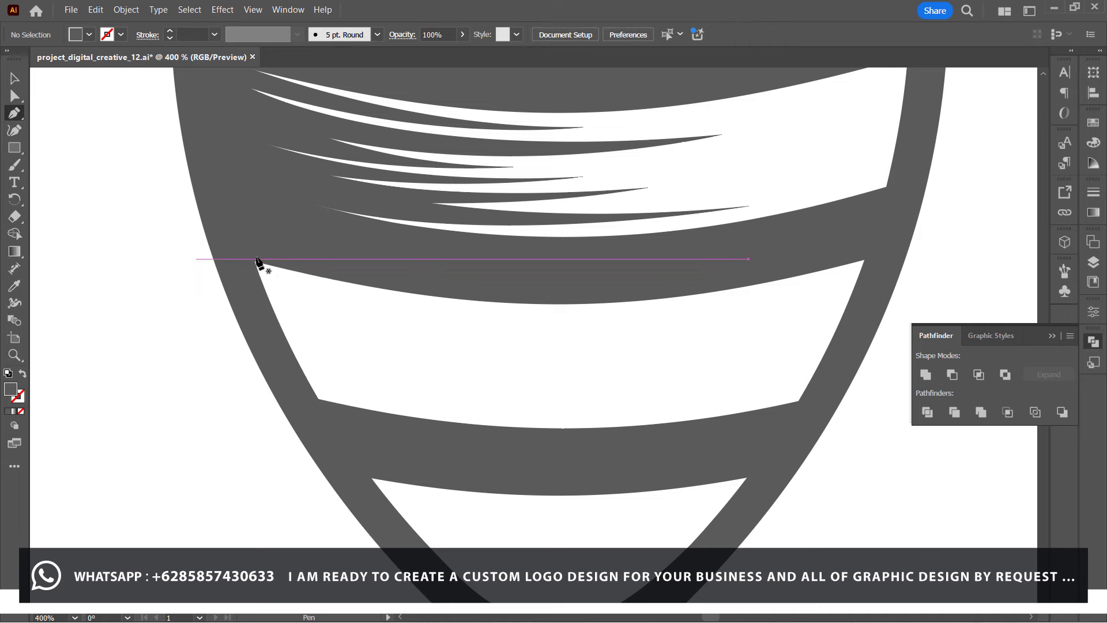
left_click(255, 261)
left_click_drag(516, 312, 520, 311)
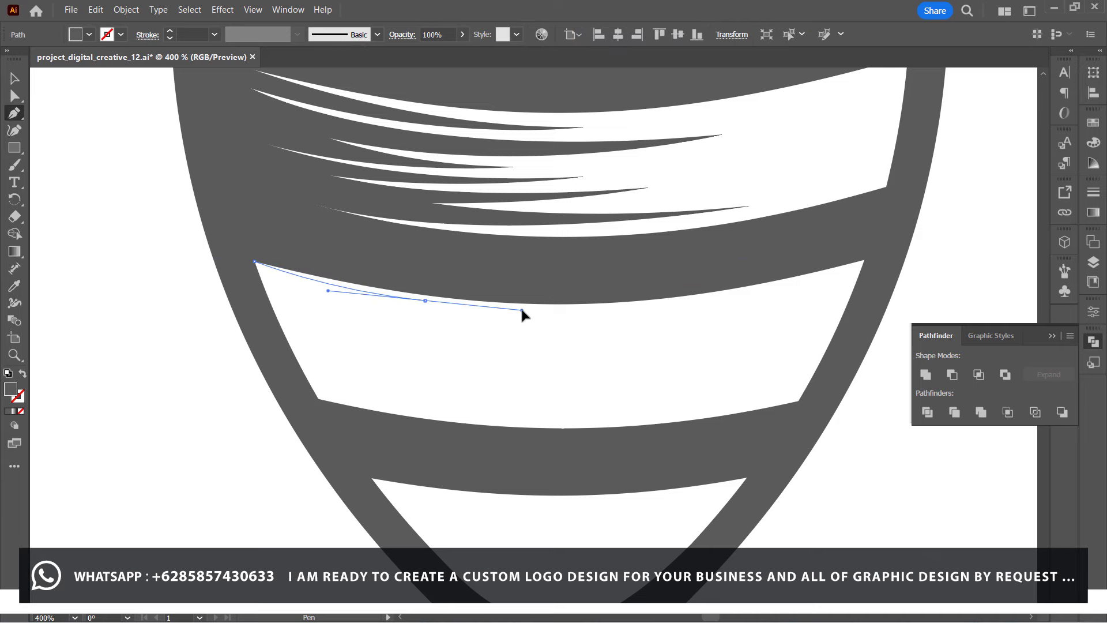
key("ctrl+z")
left_click_drag(428, 304, 581, 316)
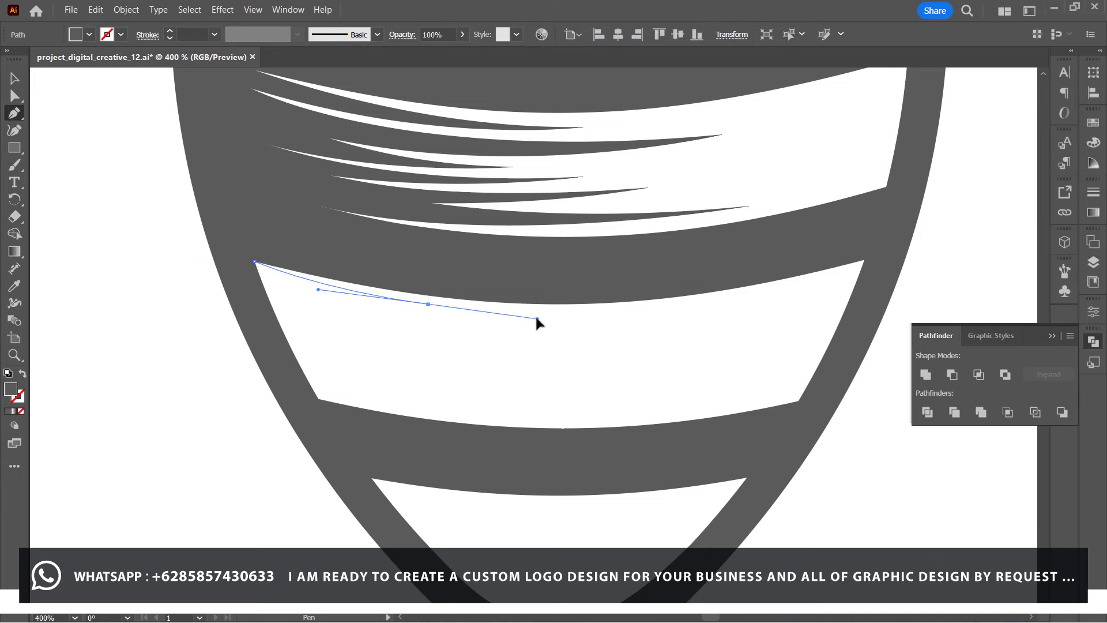
left_click(427, 304)
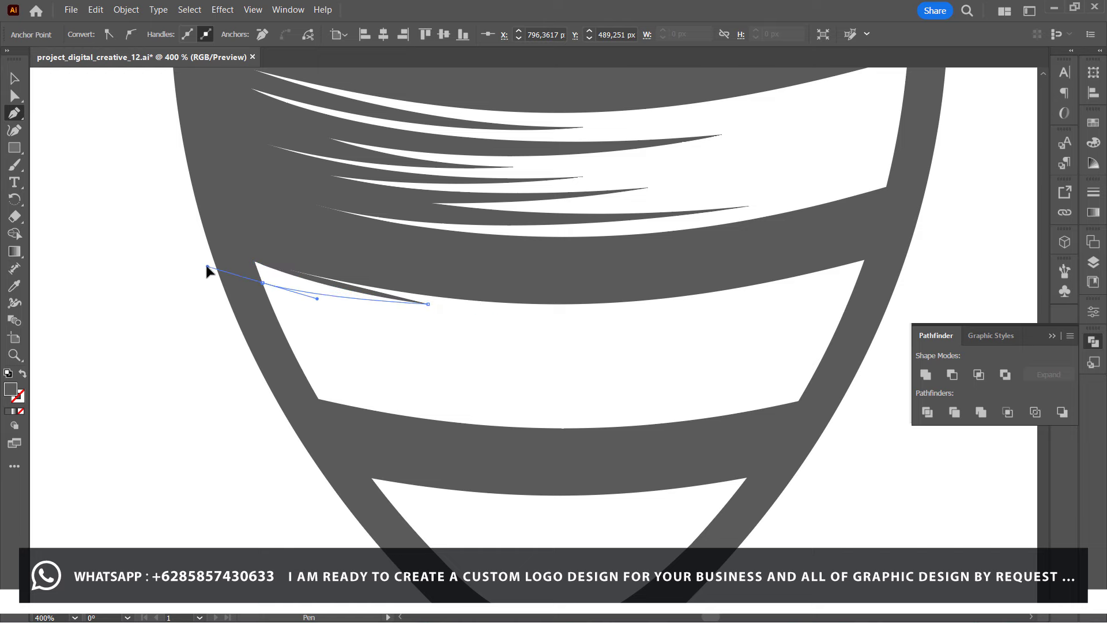
key("ctrl+z")
key("ctrl+z")
left_click_drag(618, 320, 847, 306)
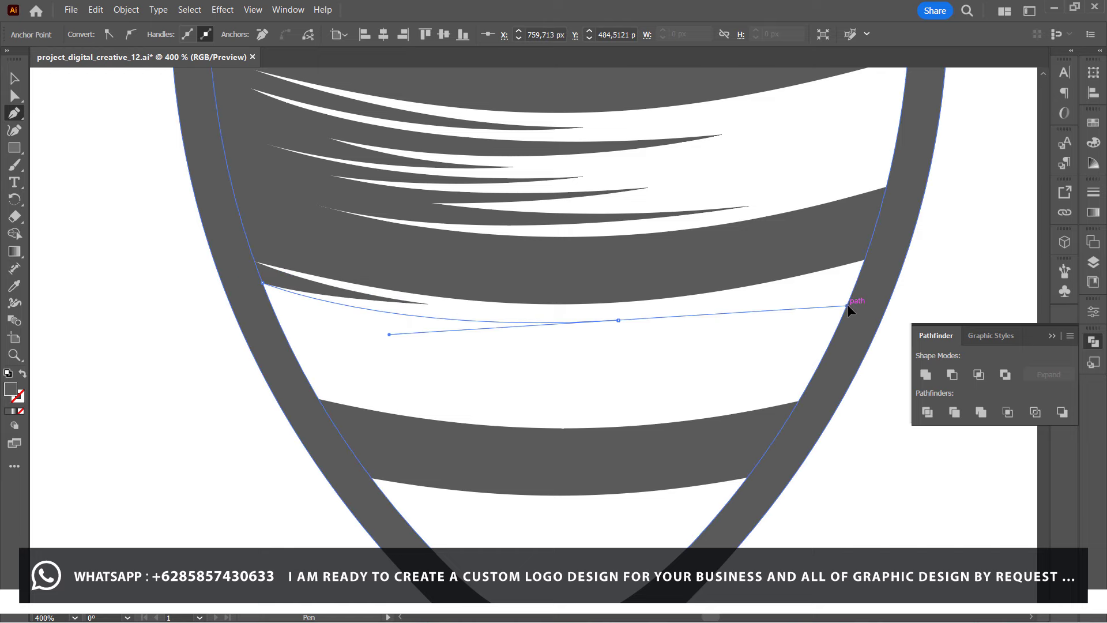
left_click(618, 320)
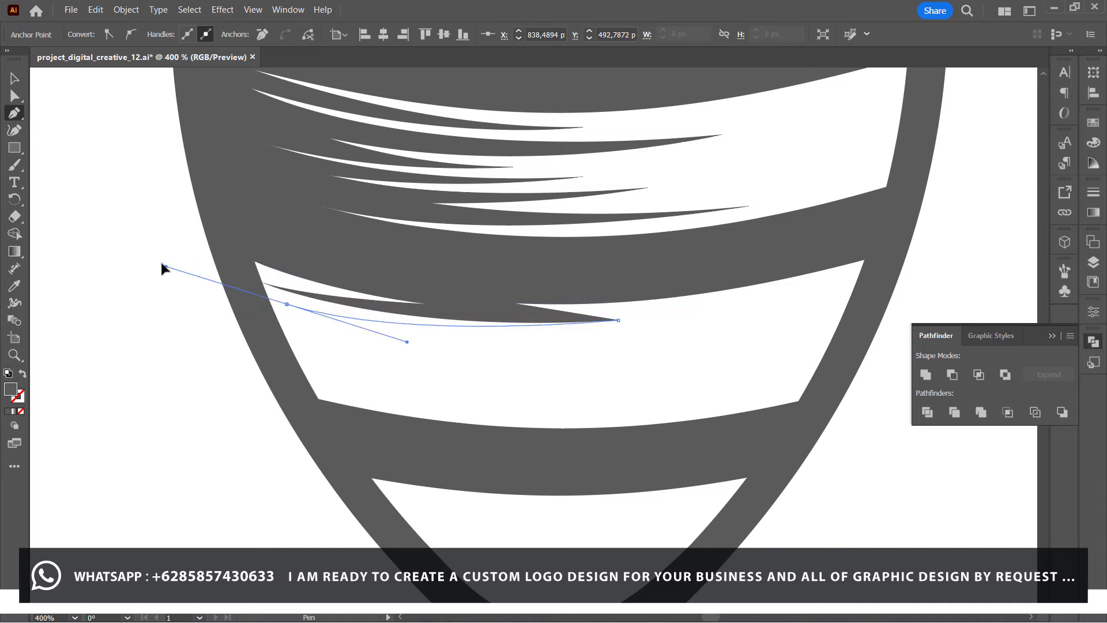
left_click_drag(281, 304, 137, 256)
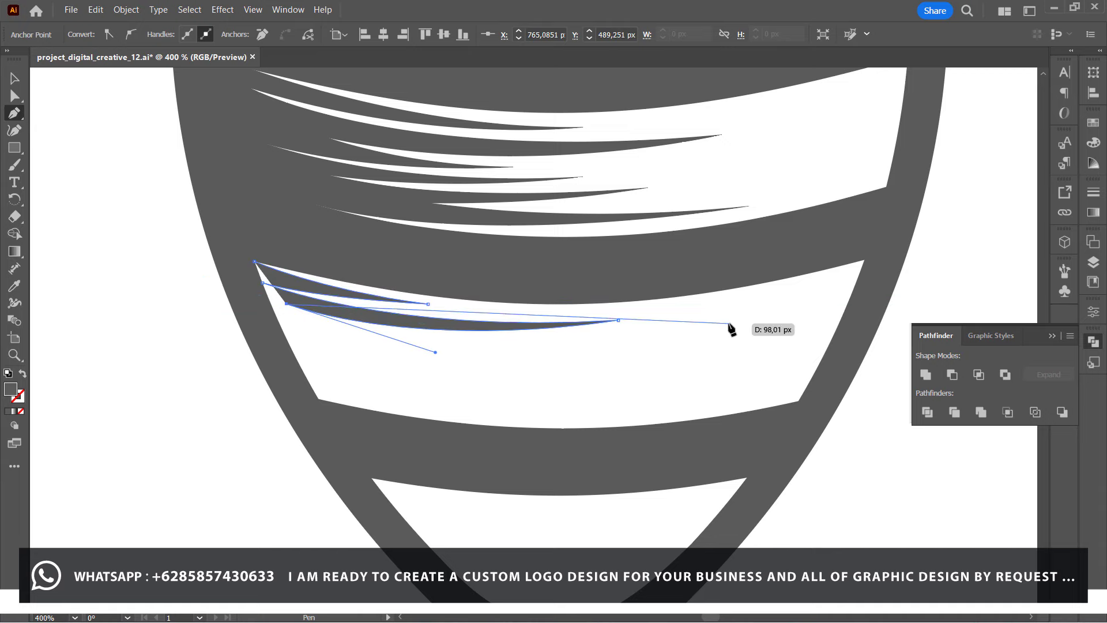
Draw two more long curved streaks across the band with sharp right tips.
mouse_move(730, 330)
left_mouse_down()
mouse_move(993, 298)
mouse_move(878, 310)
mouse_move(884, 298)
left_mouse_up()
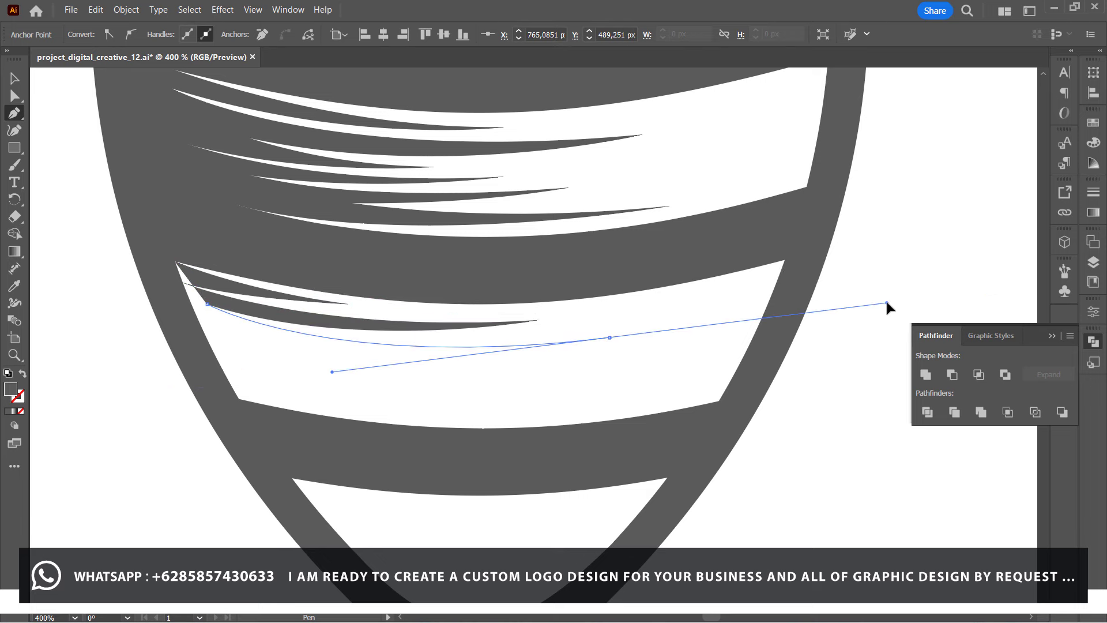
left_click(610, 337)
mouse_move(219, 335)
left_mouse_down()
mouse_move(79, 311)
mouse_move(59, 297)
left_mouse_up()
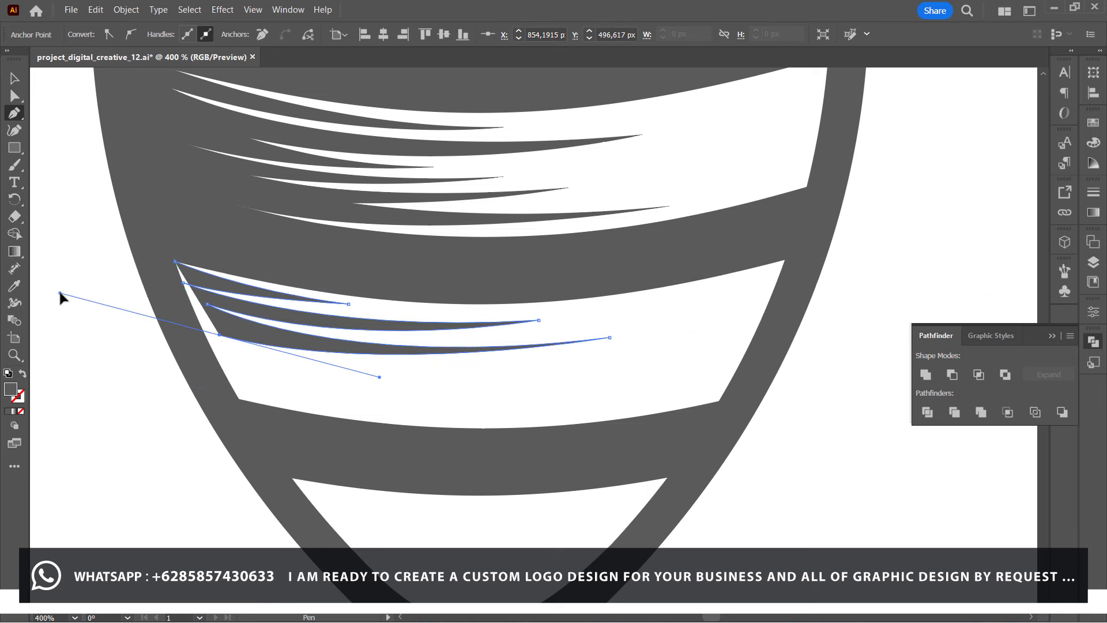
left_click(220, 335)
left_click_drag(429, 364, 546, 363)
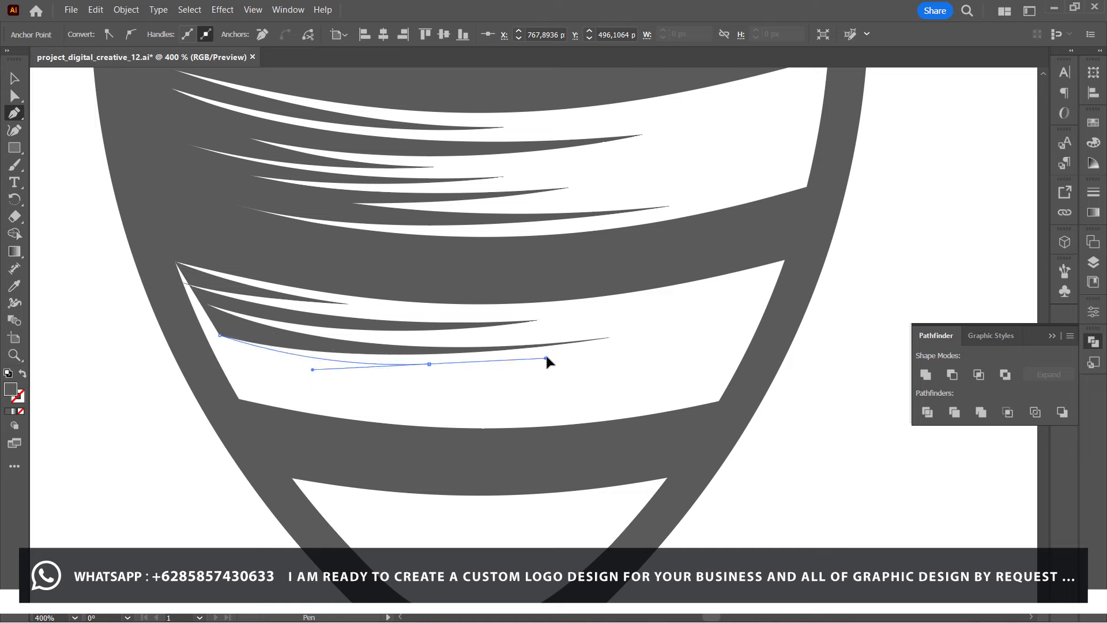
left_click(430, 363)
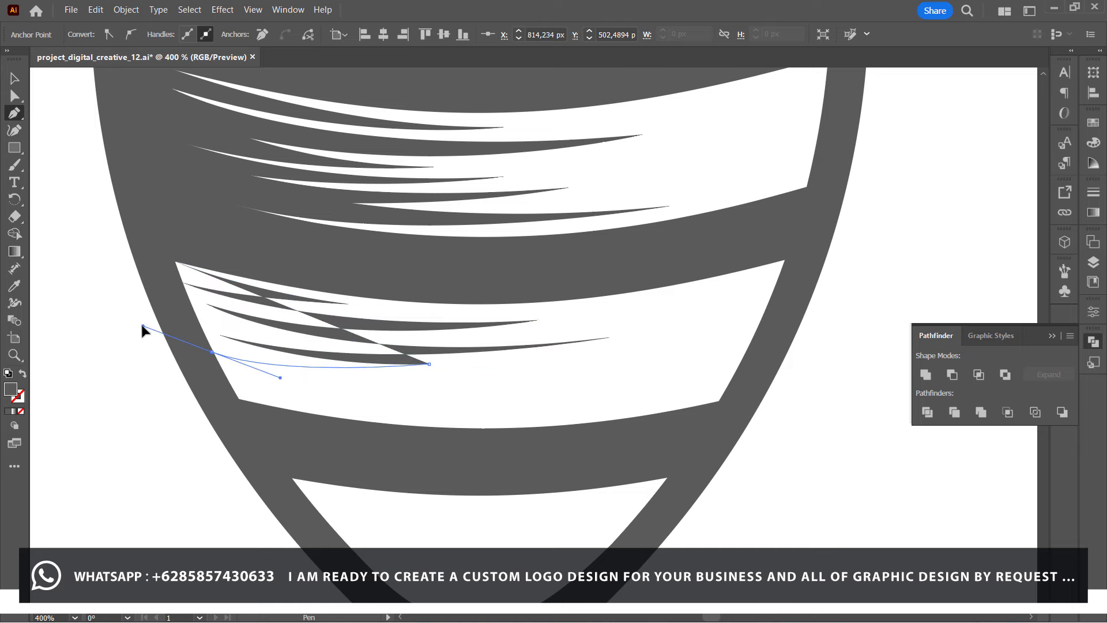
left_click_drag(212, 352, 447, 396)
Add the remaining curved streaks down toward the band's bottom edge.
left_click_drag(525, 382, 690, 374)
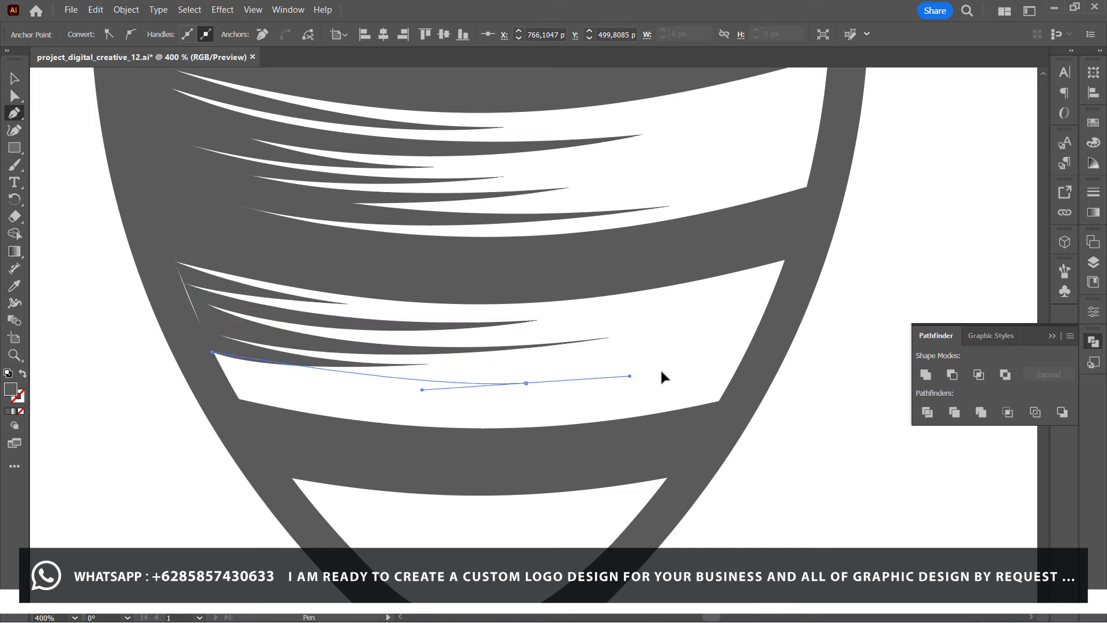
left_click_drag(230, 371, 110, 341)
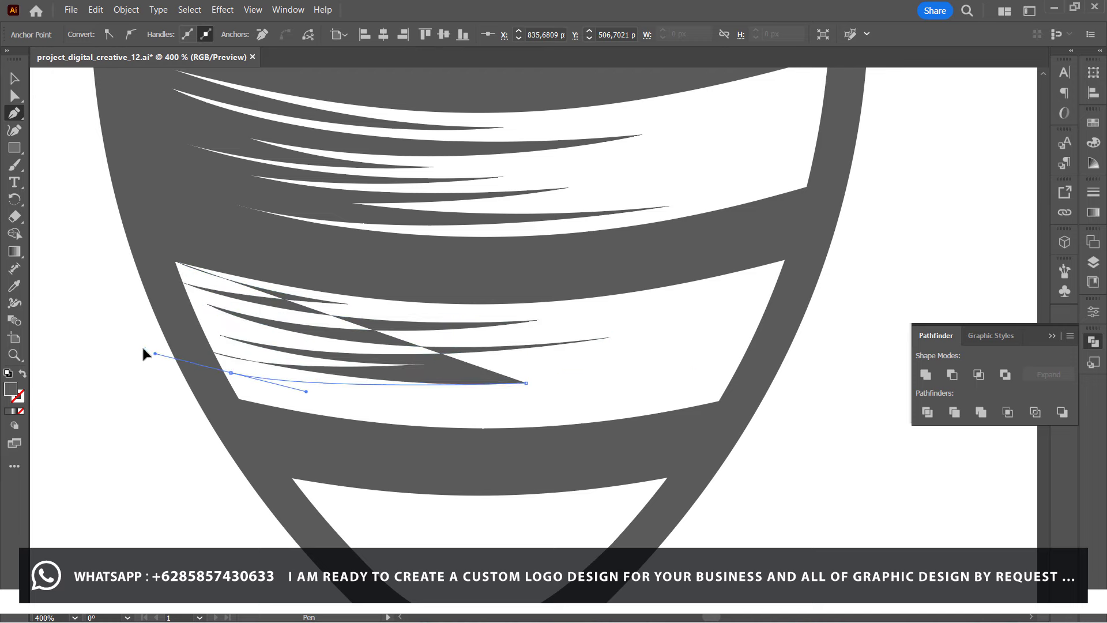
left_click_drag(647, 397, 859, 371)
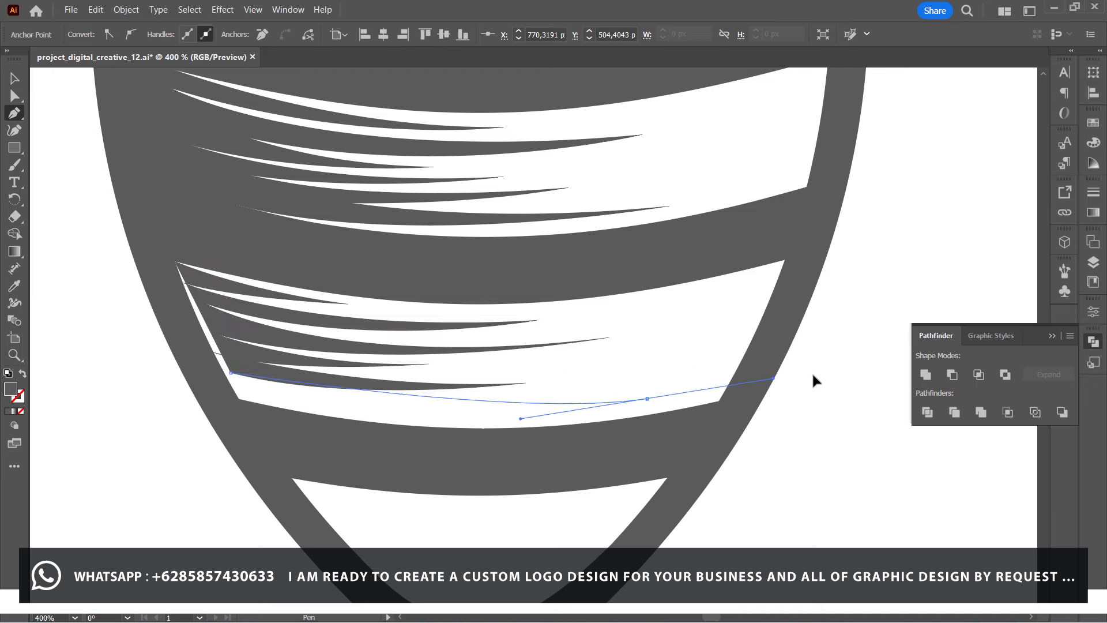
left_click(646, 398)
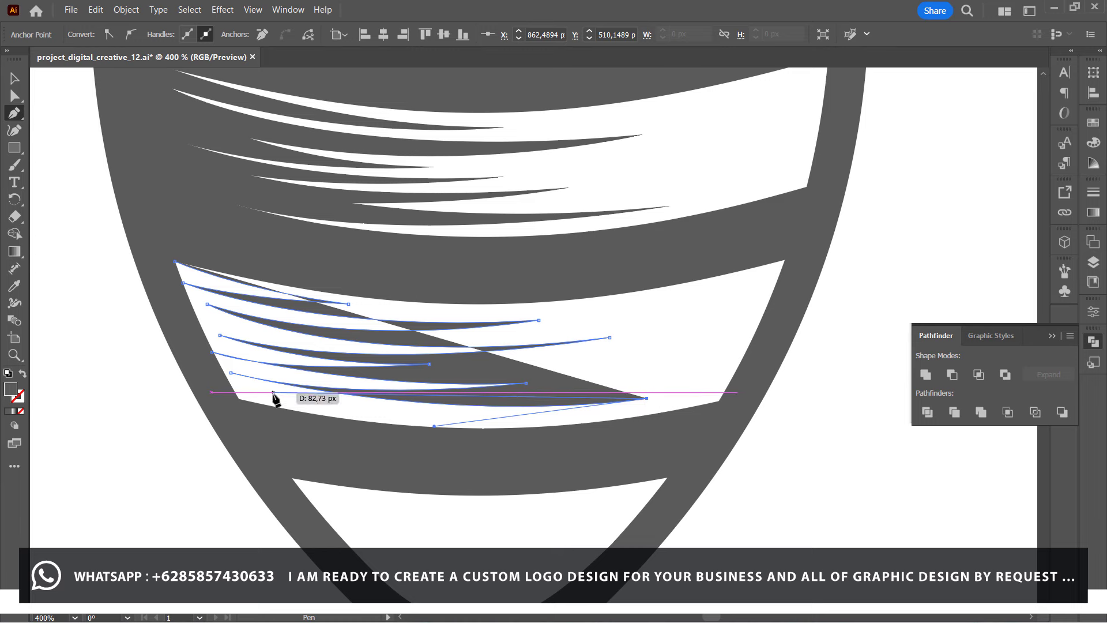
left_click_drag(260, 392, 108, 347)
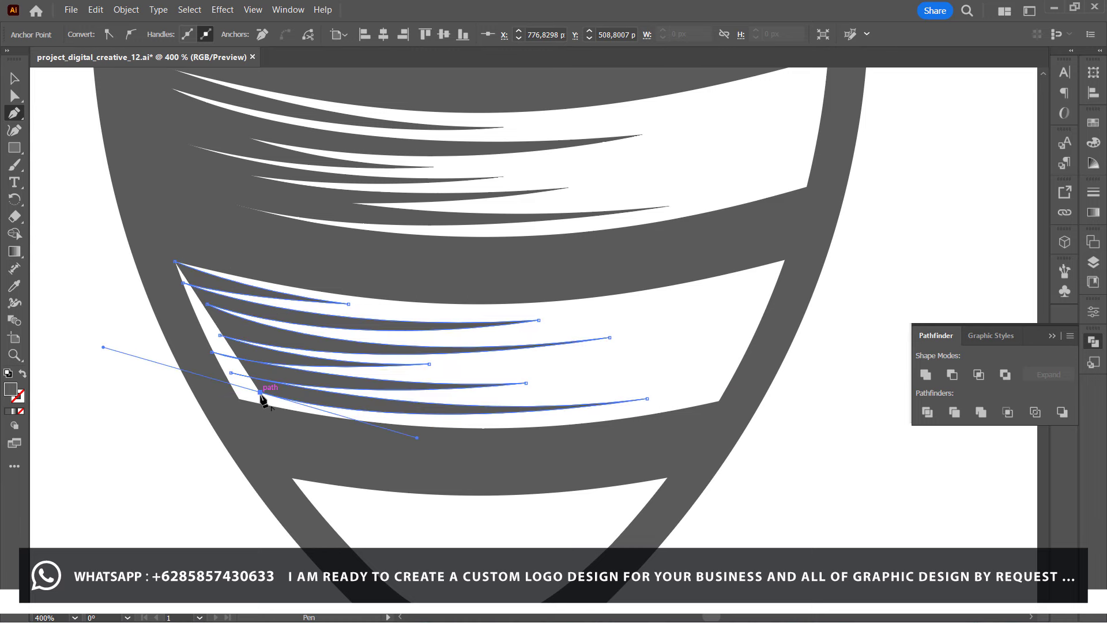
left_click_drag(436, 434, 538, 426)
left_click_drag(351, 457, 221, 412)
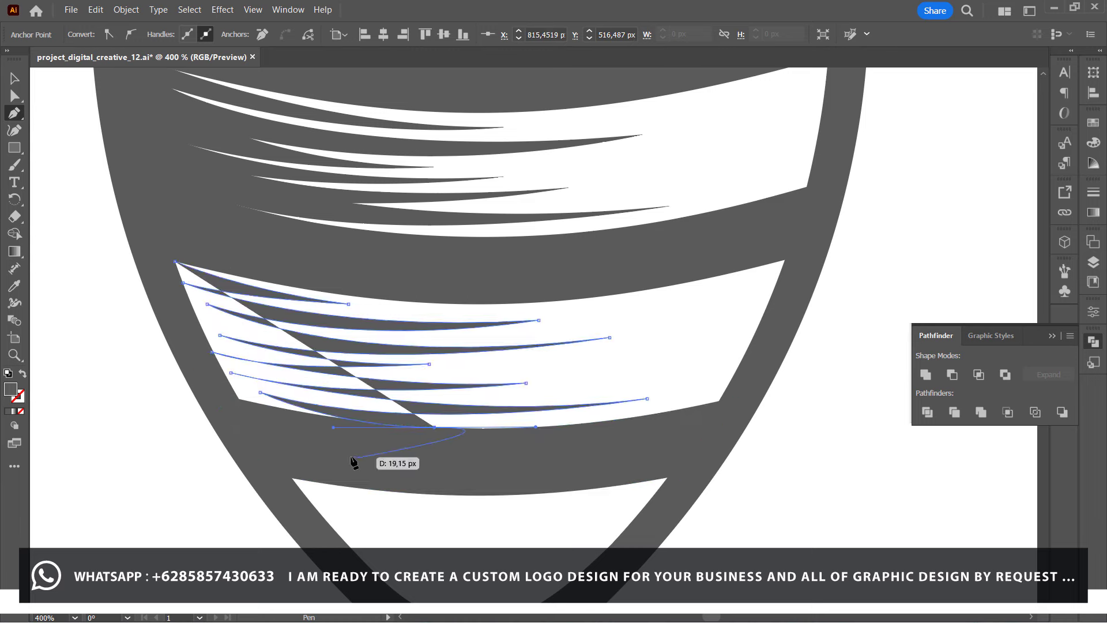
Close the last streak and nudge its anchors slightly with Direct Selection.
left_click(176, 262)
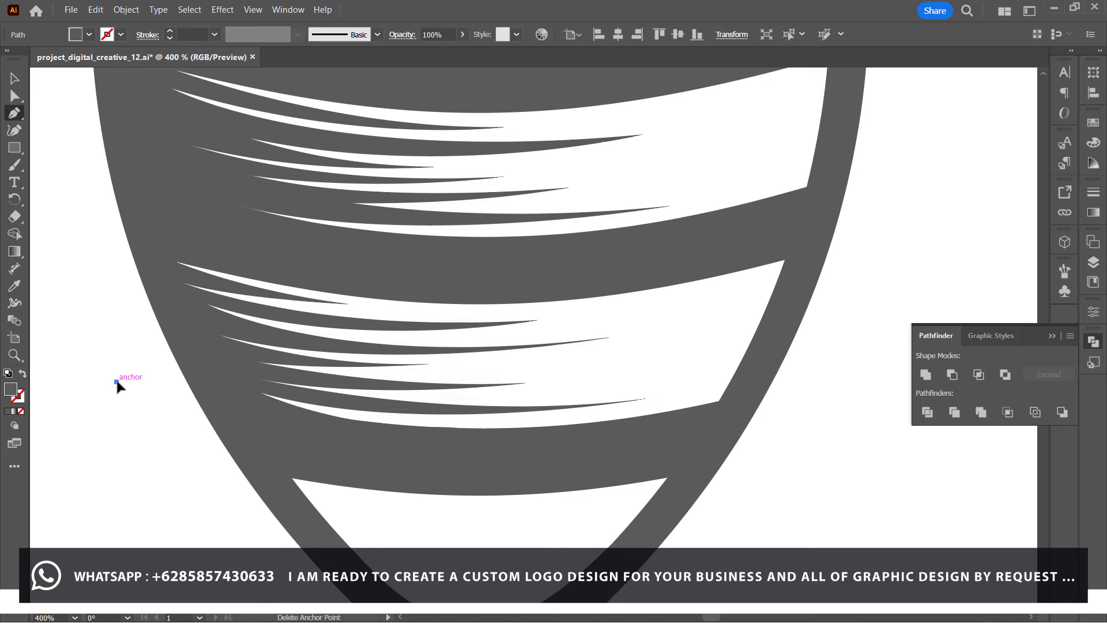
left_click(119, 383)
key("a")
left_click_drag(437, 370, 445, 369)
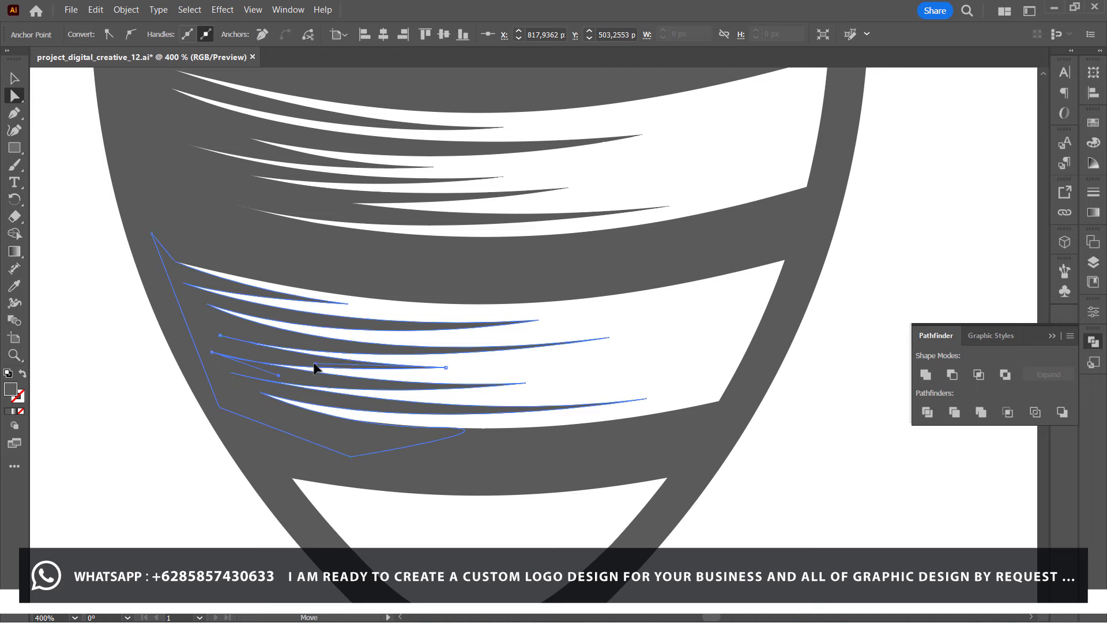
left_click(592, 375)
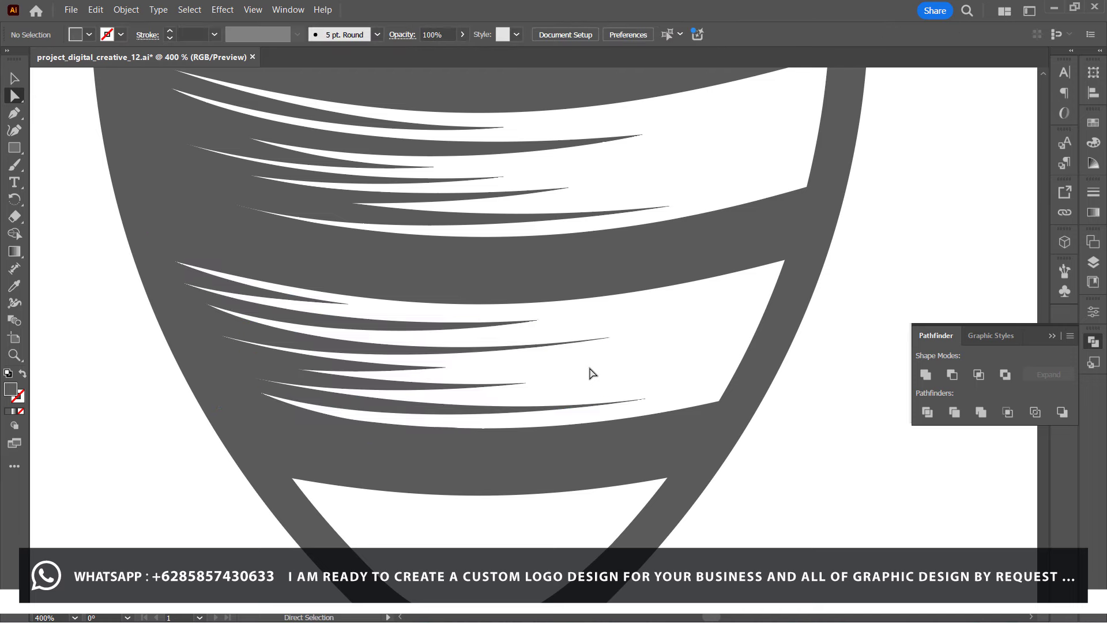
left_click_drag(609, 337, 610, 330)
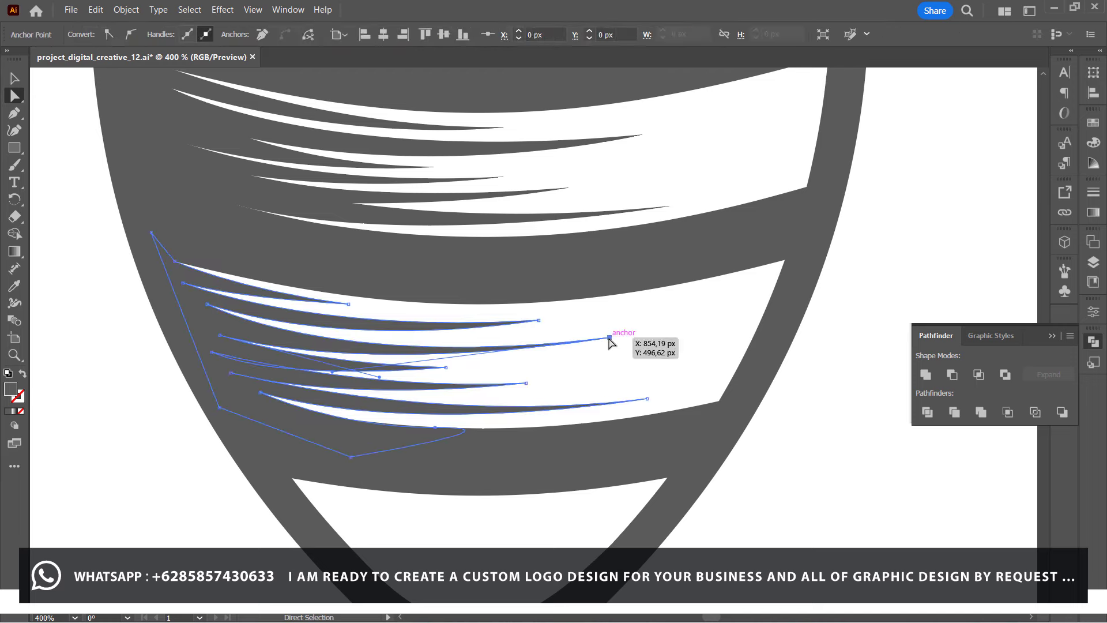
left_click(458, 376)
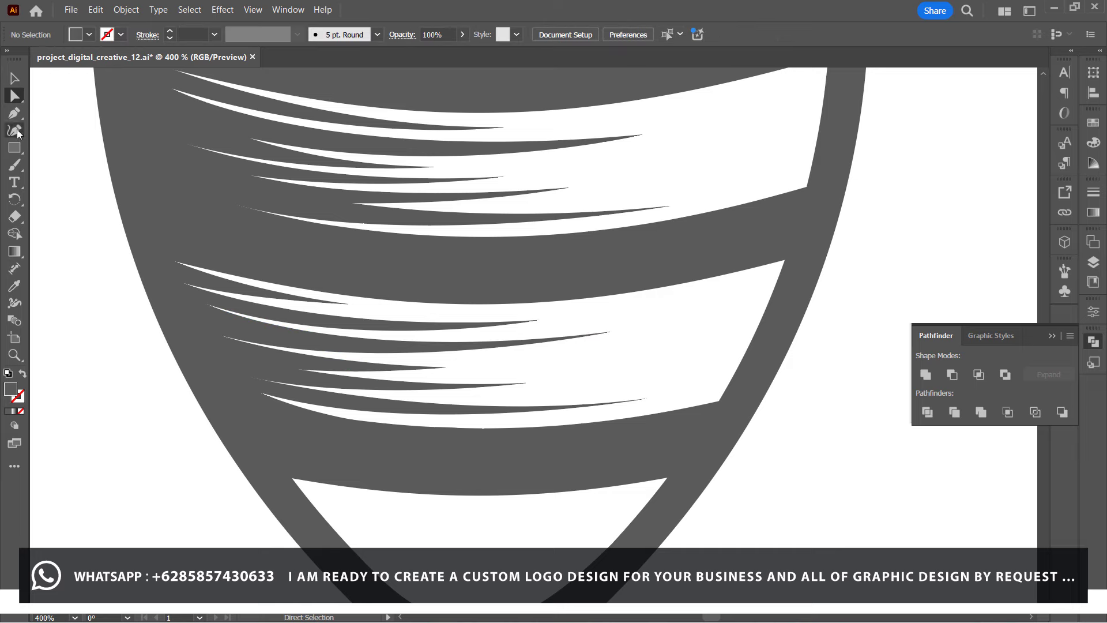
Draw a closed tapered hatch sliver curving from its right tip to the band's left side.
key("p")
left_click(526, 383)
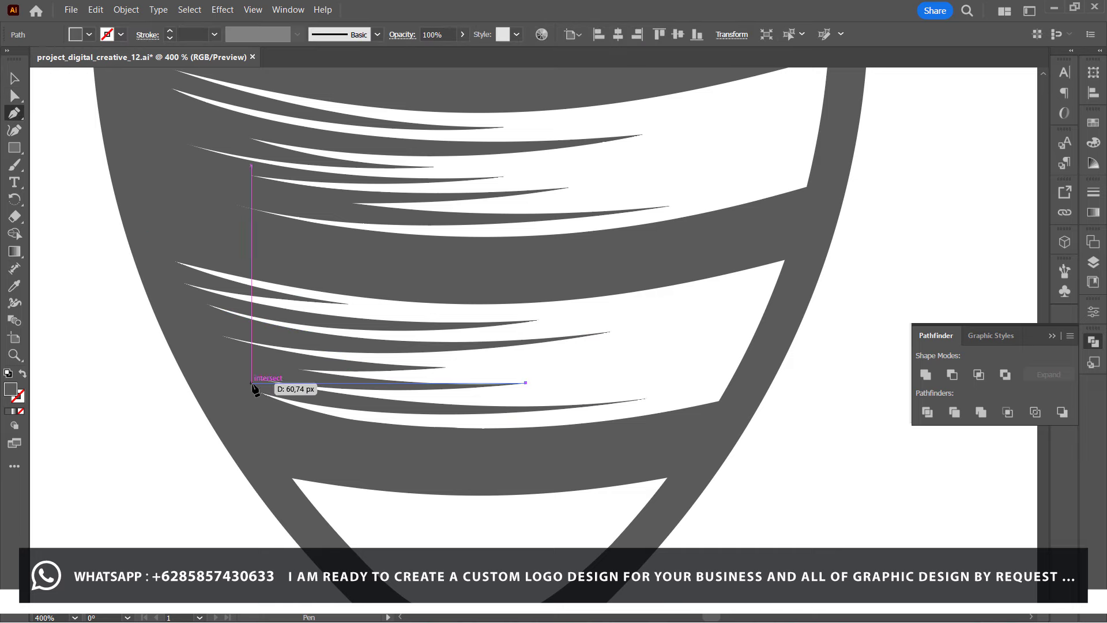
left_click_drag(249, 383, 172, 369)
left_click_drag(238, 358, 276, 377)
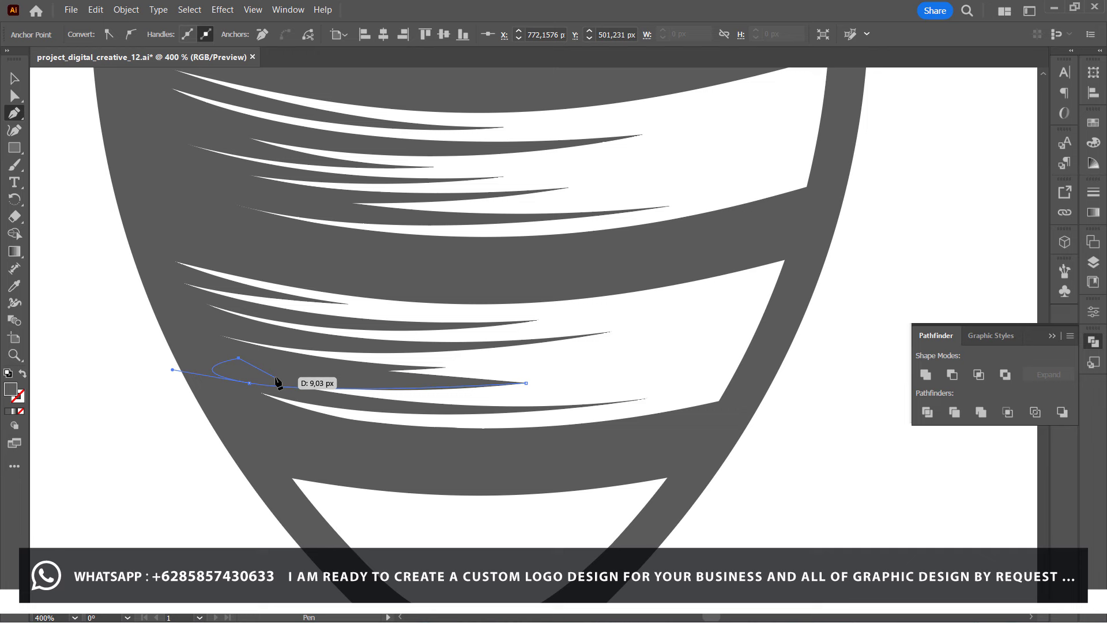
left_click(525, 383)
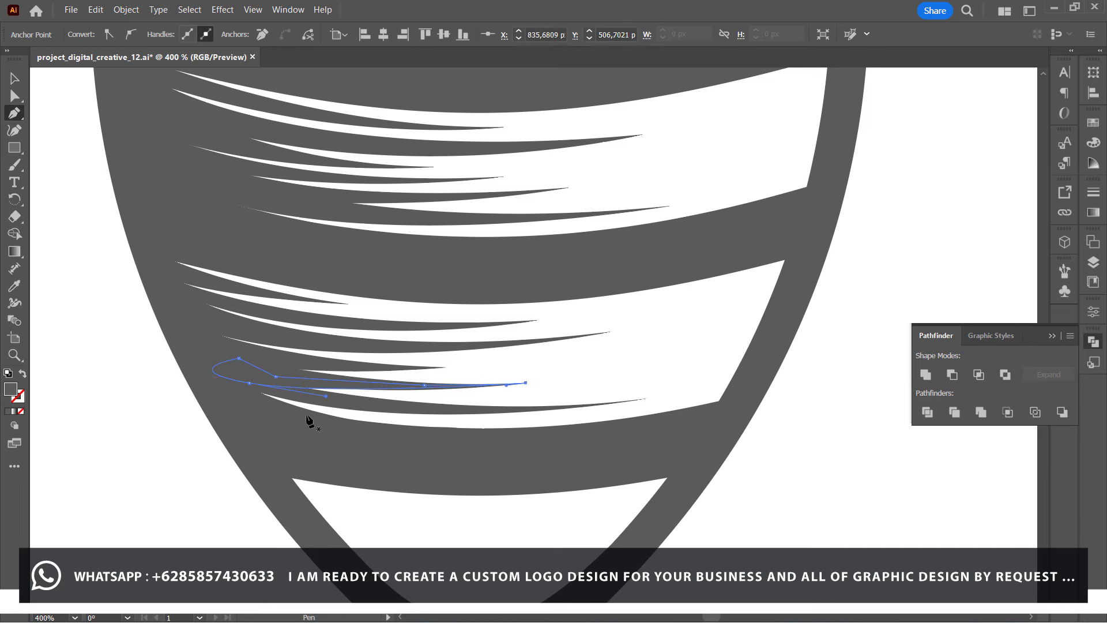
Draw another tapered sliver along the band's lower left, then deselect.
left_click(258, 400)
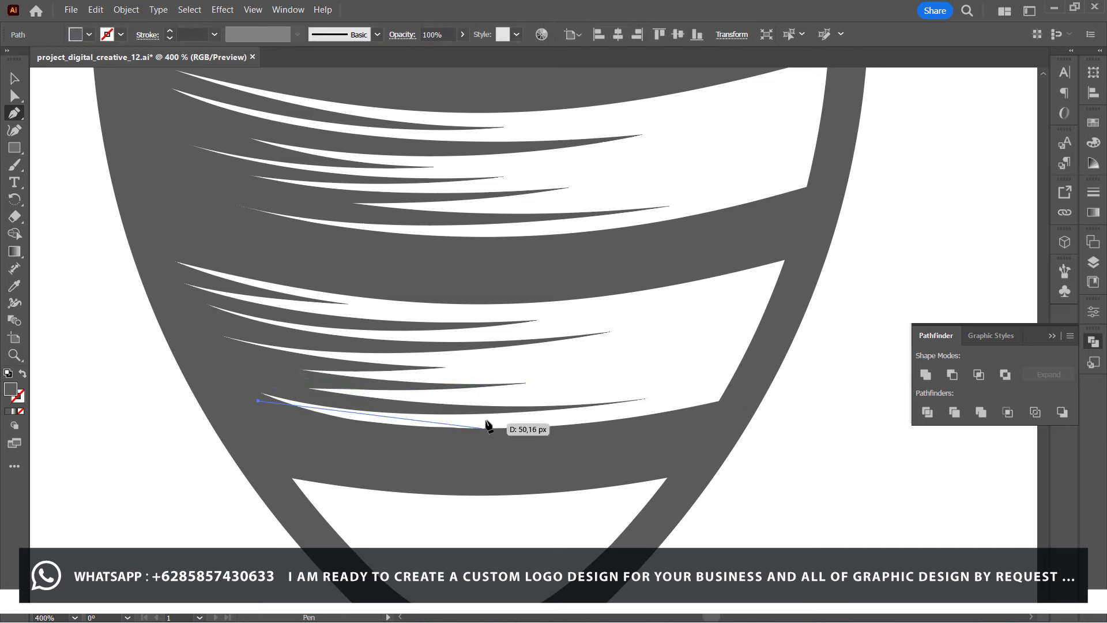
left_click_drag(496, 413, 627, 407)
left_click(495, 413)
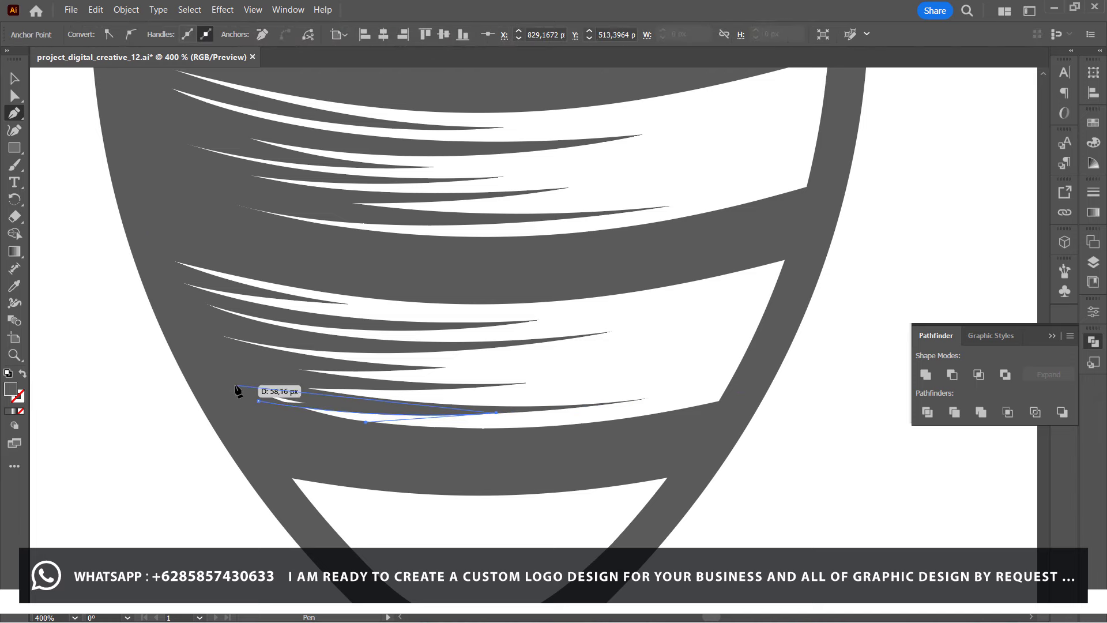
left_click(234, 385)
left_click(14, 78)
left_click(81, 251)
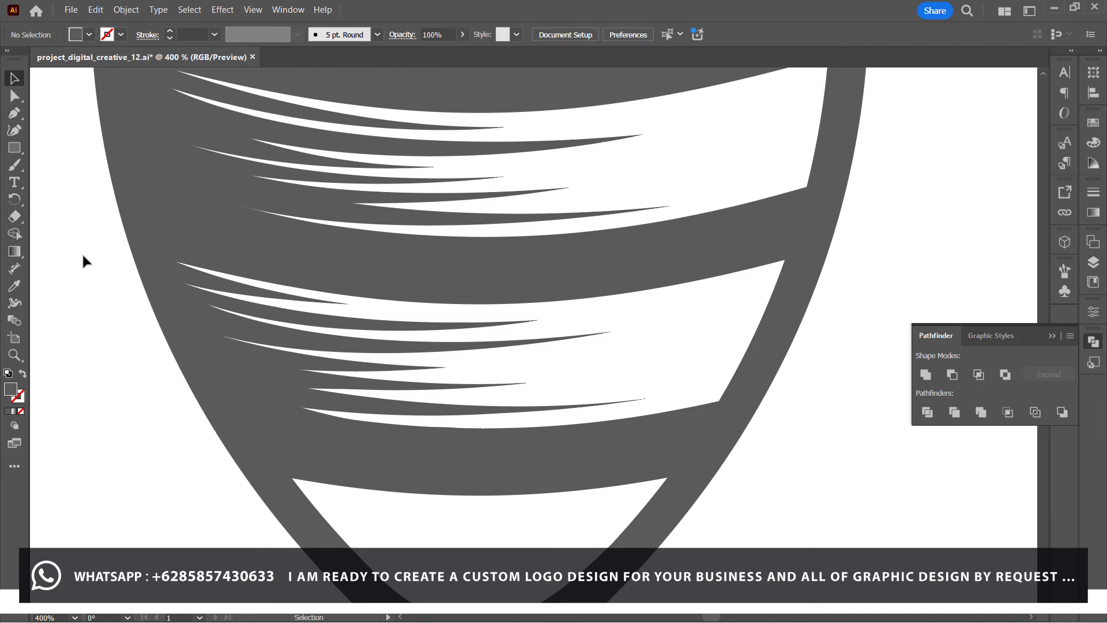
Trace a closed four-point shape along the left edge of the figure's bottom tip.
left_click(70, 9)
key("Escape")
scroll(192, 453, "down", 5)
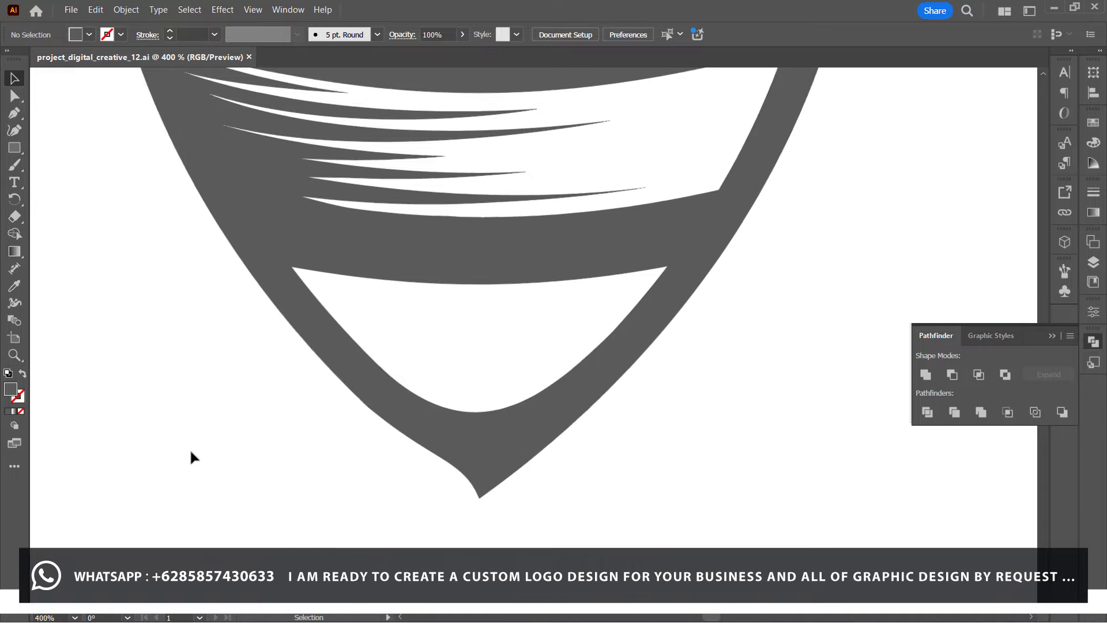
scroll(192, 457, "down", 2)
scroll(81, 282, "up", 2)
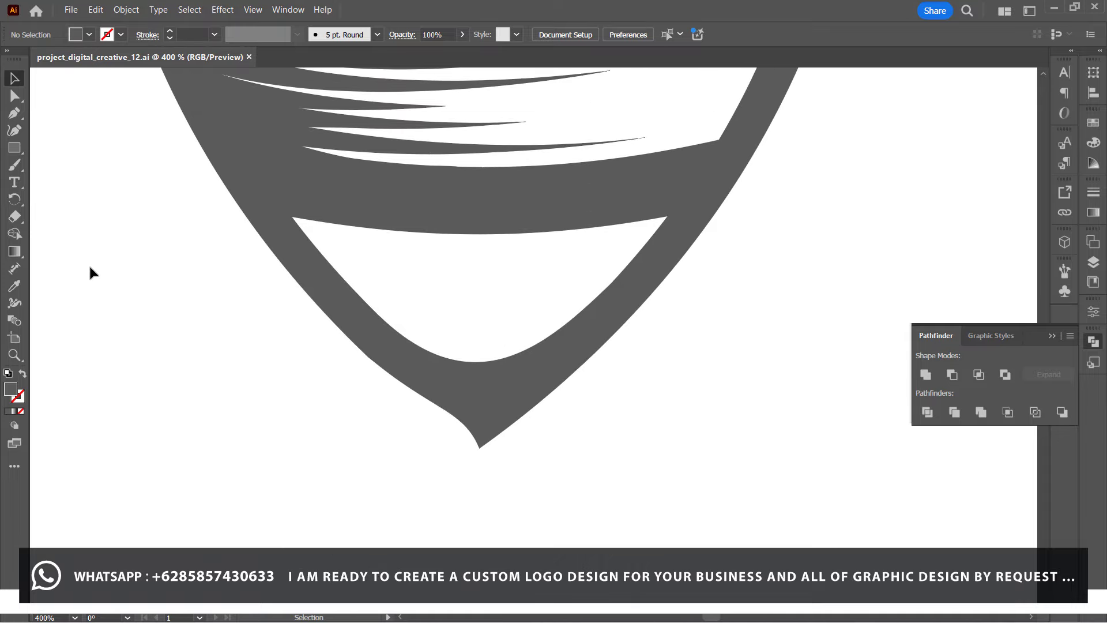
key("p")
left_click_drag(479, 448, 497, 492)
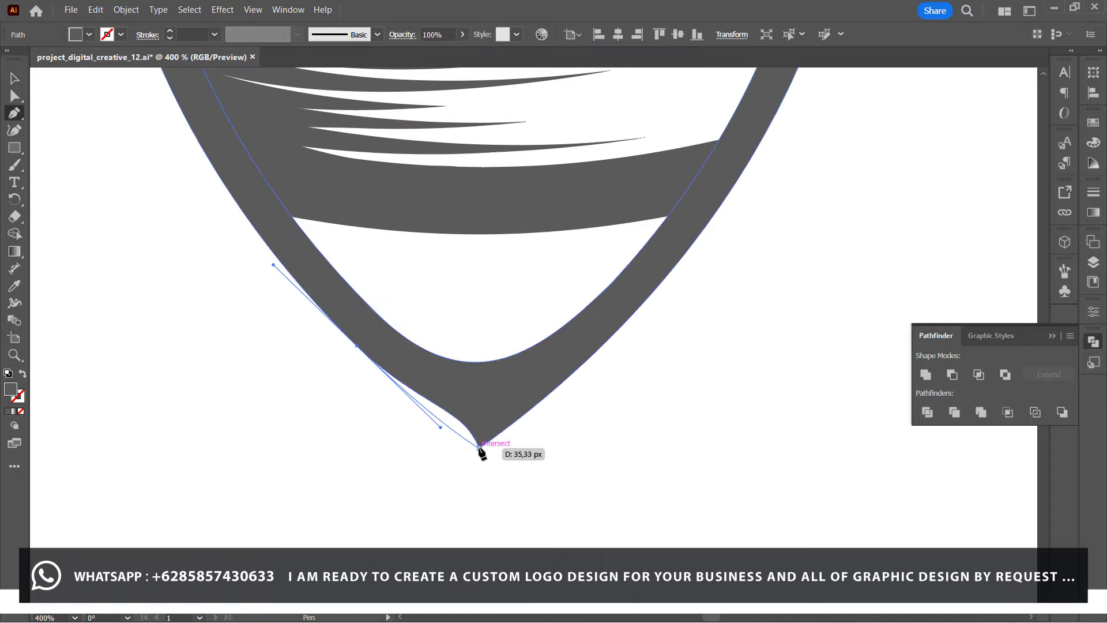
left_click(480, 448)
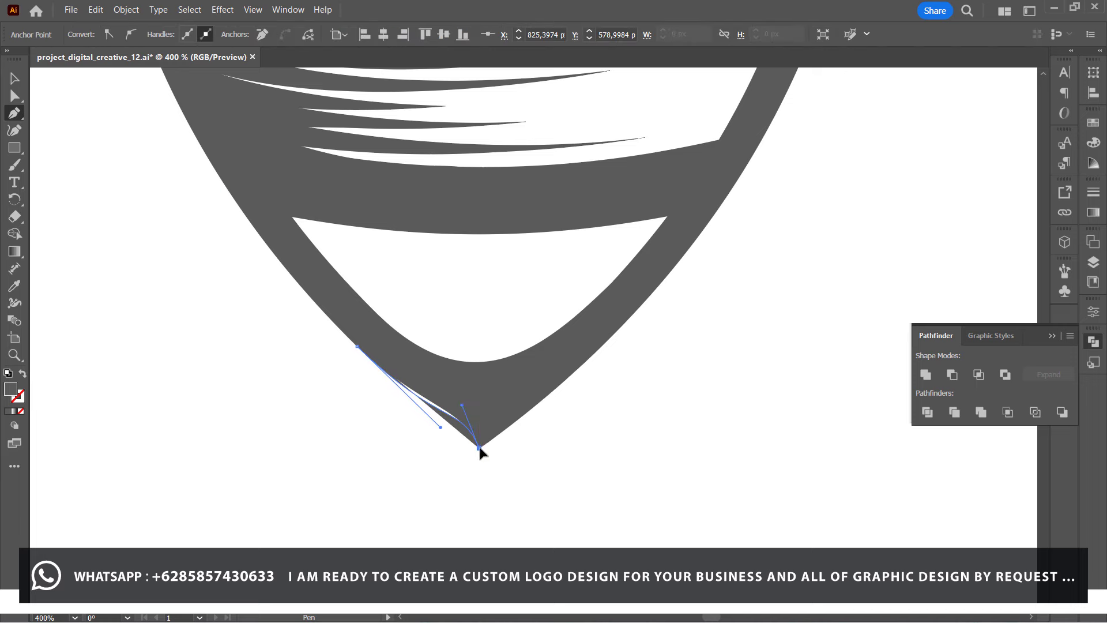
left_click(499, 402)
left_click(388, 349)
left_click(357, 346)
Inspect the new tip shape's anchors with Direct Selection, then deselect everything.
left_click(15, 96)
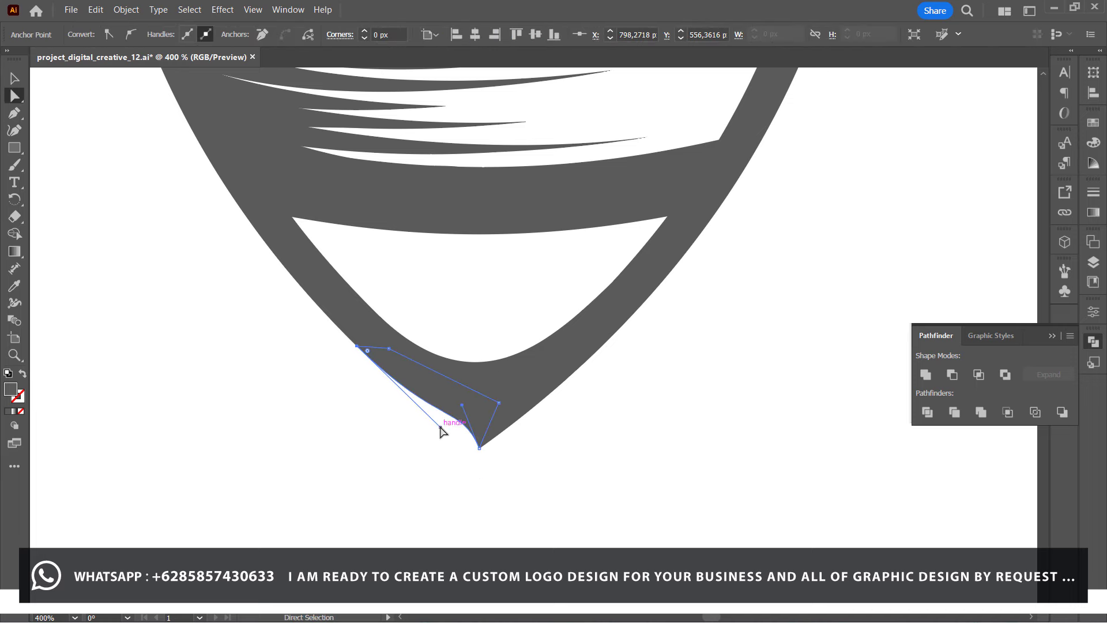
left_click(353, 425)
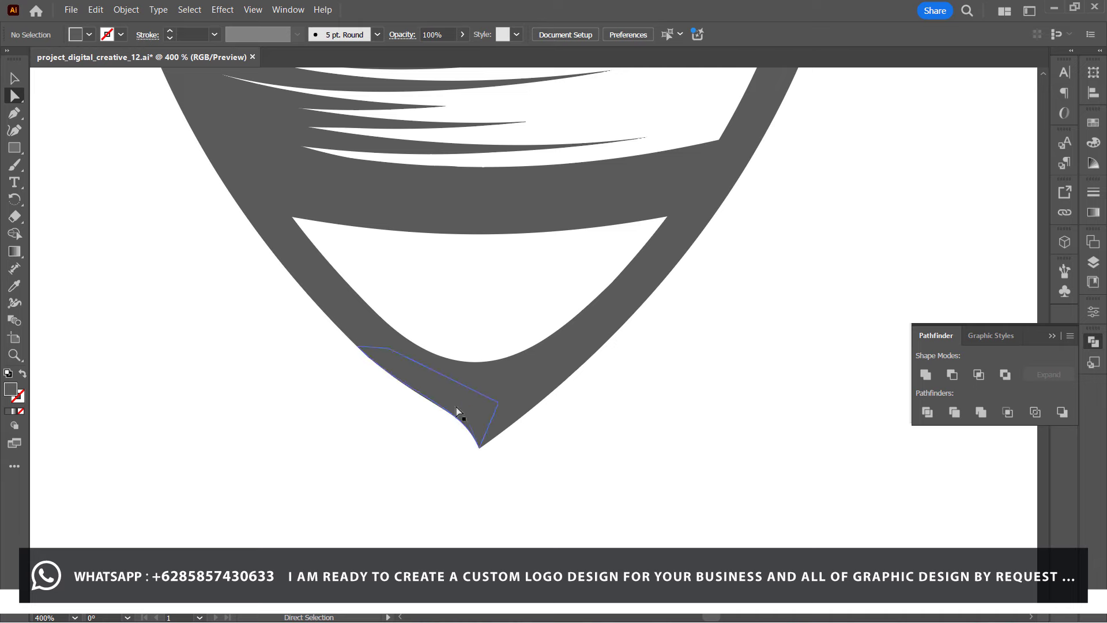
left_click(373, 365)
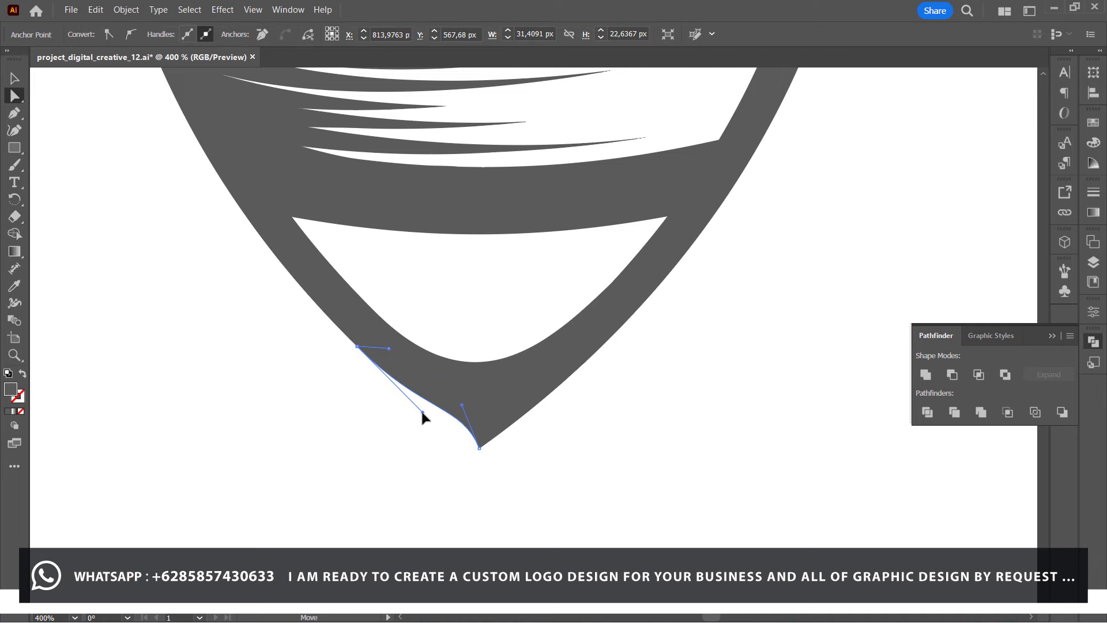
left_click(371, 464)
left_click_drag(369, 414, 567, 442)
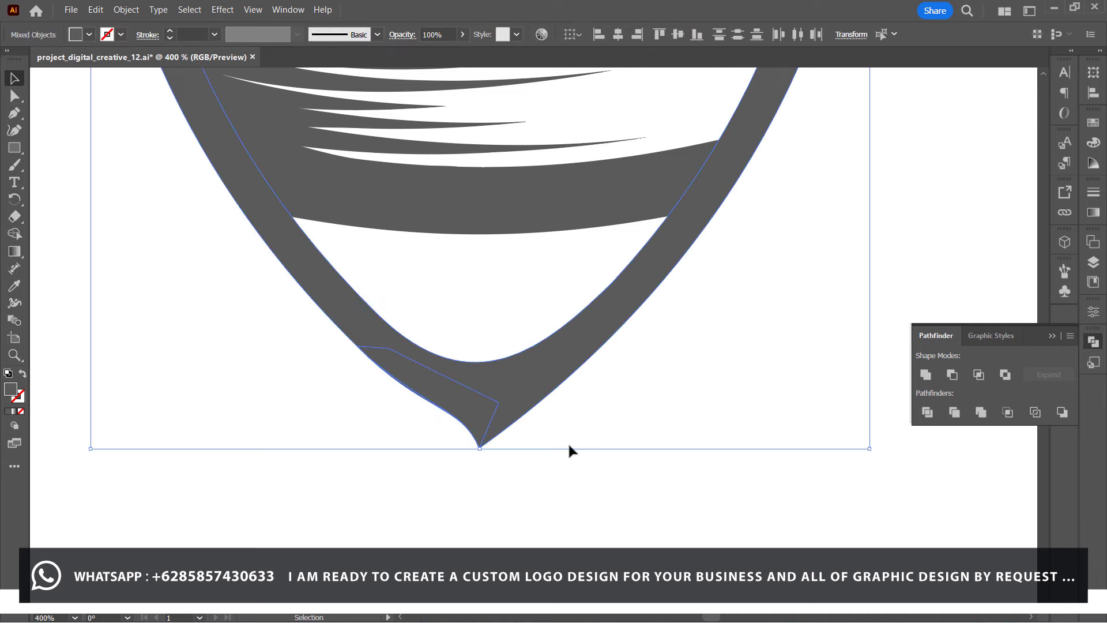
left_click(490, 325)
Draw the first tapered hatch stroke from the lowest band's left edge and flatten its lower curve.
scroll(490, 326, "up", 3)
left_click(15, 113)
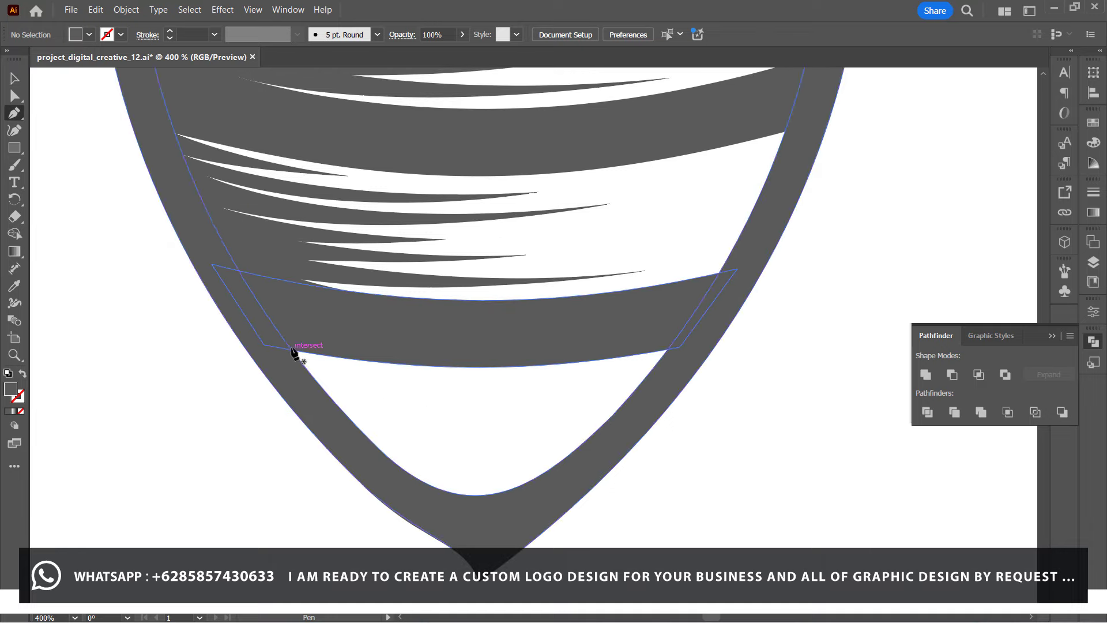
left_click(311, 349)
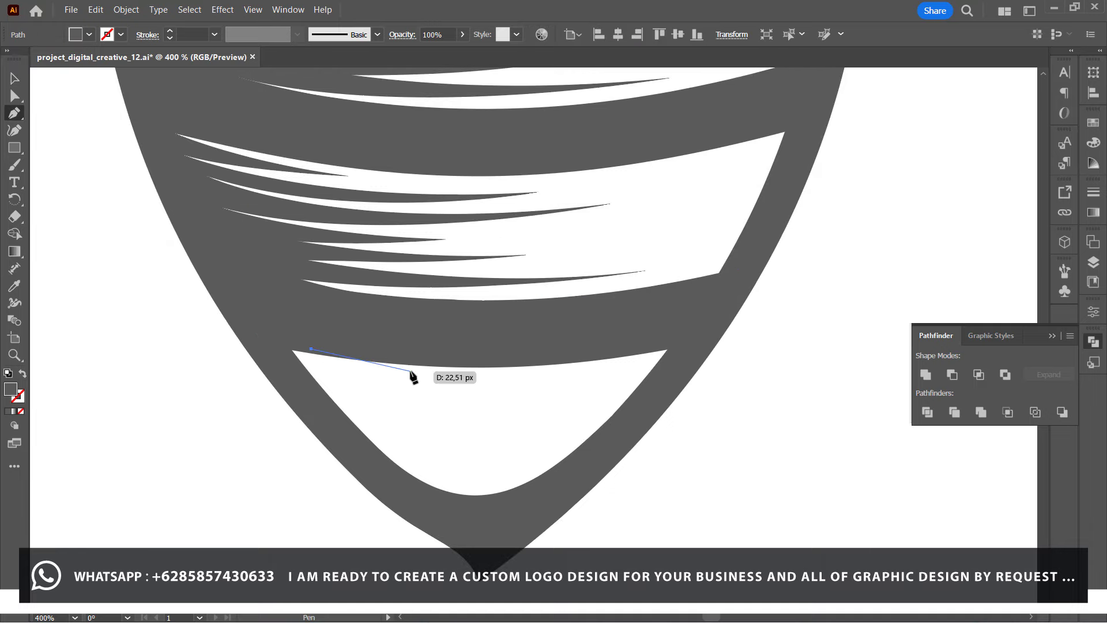
left_click_drag(446, 376, 455, 372)
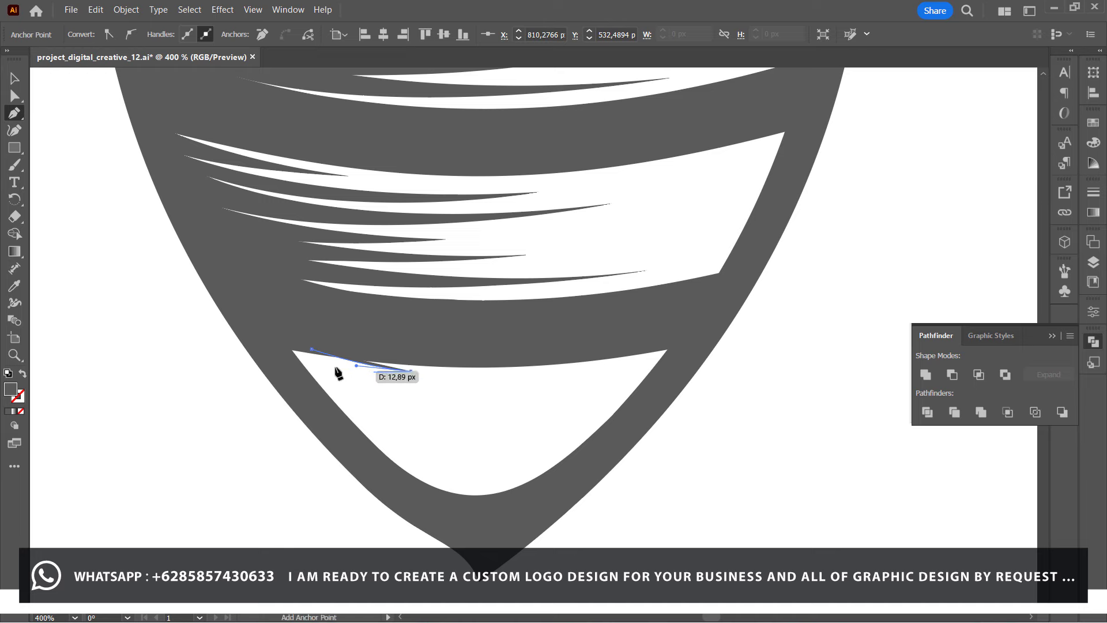
left_click(311, 364)
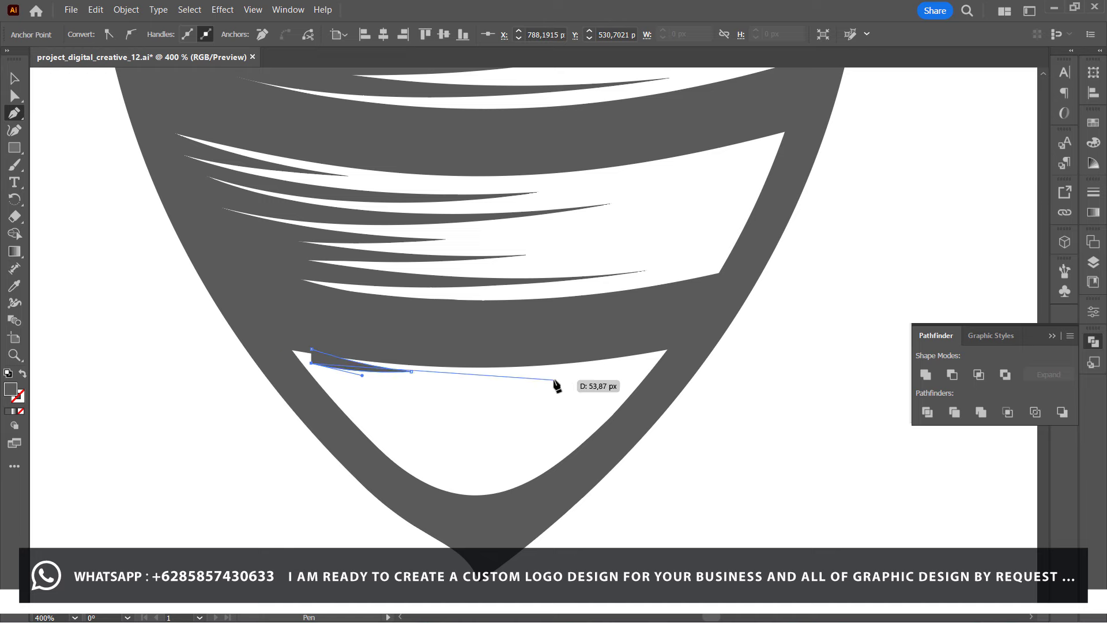
mouse_move(554, 380)
left_mouse_down()
mouse_move(746, 357)
mouse_move(736, 348)
left_mouse_up()
left_click_drag(555, 382, 467, 404)
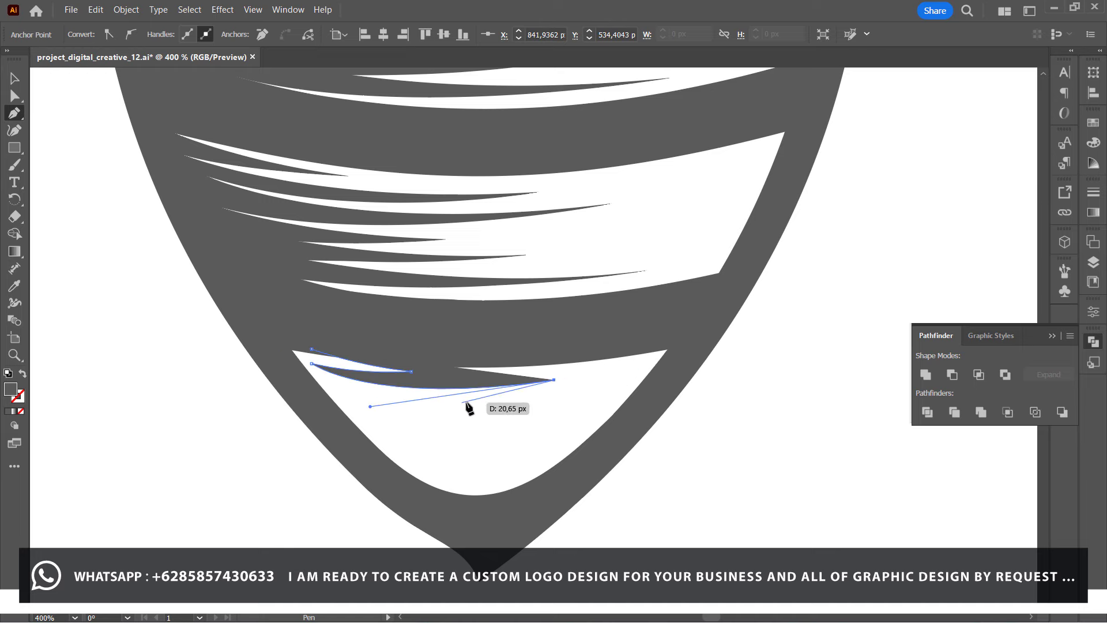
left_click_drag(320, 392, 199, 369)
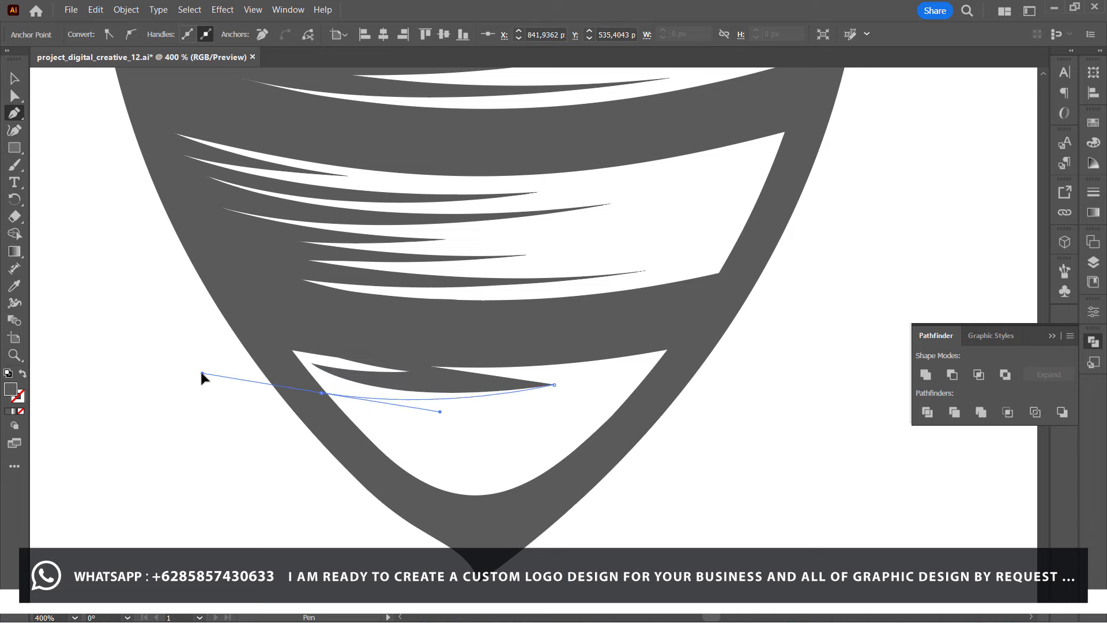
left_click(321, 392)
left_click(279, 333)
left_click(311, 349)
left_click(14, 96)
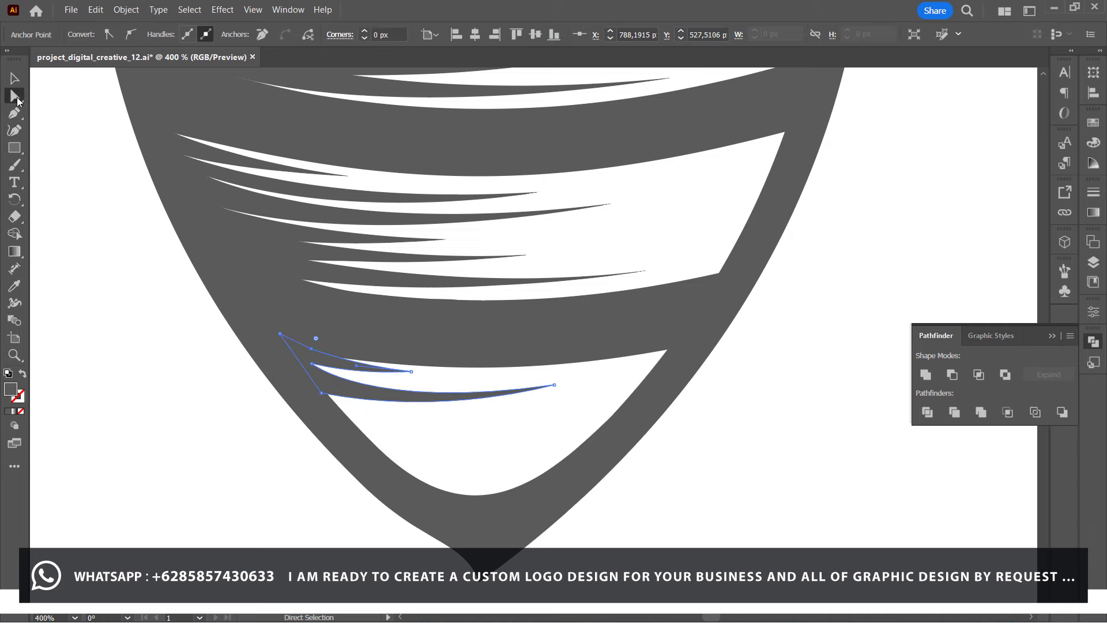
left_click_drag(370, 411, 369, 401)
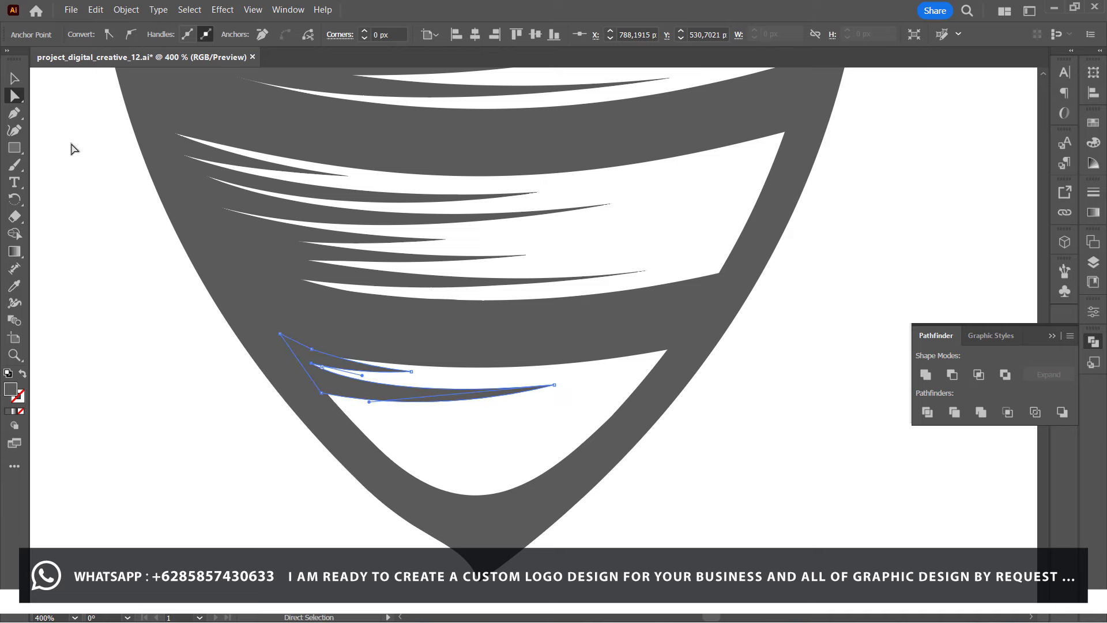
Draw the next tapered stroke with a sharp right tip below it.
left_click(20, 112)
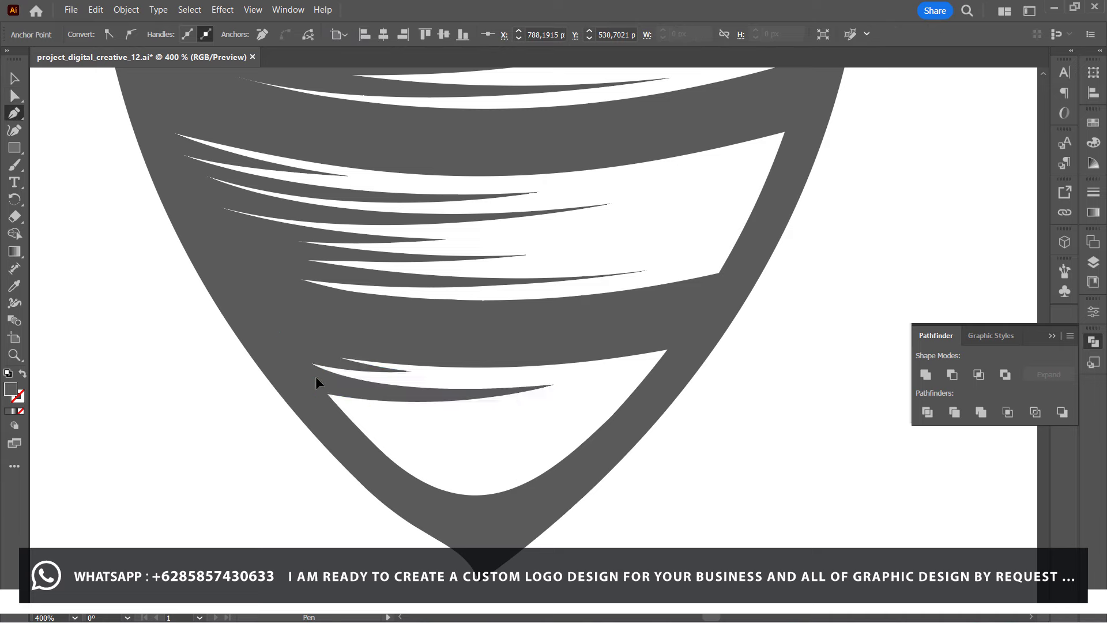
left_click(327, 394)
left_click_drag(479, 413, 571, 410)
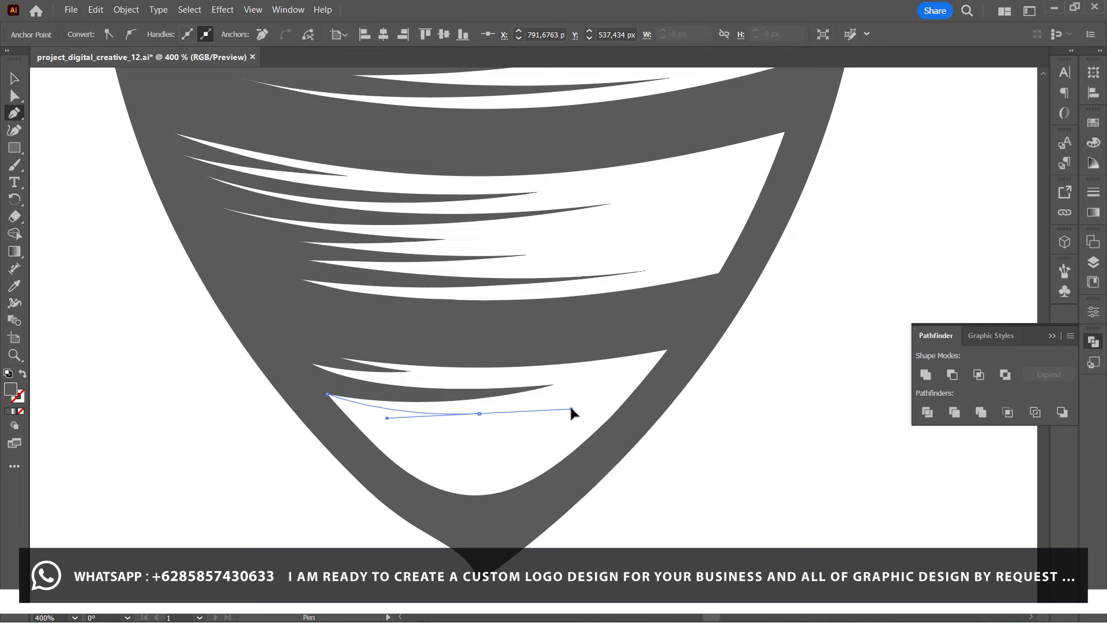
left_click(479, 413)
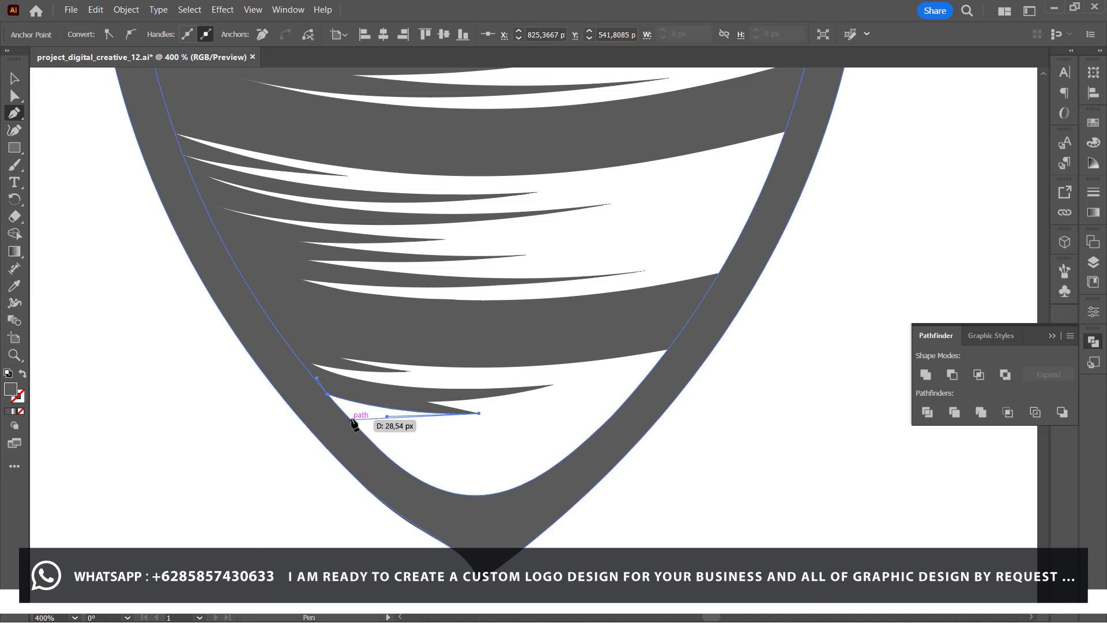
left_click_drag(350, 420, 402, 429)
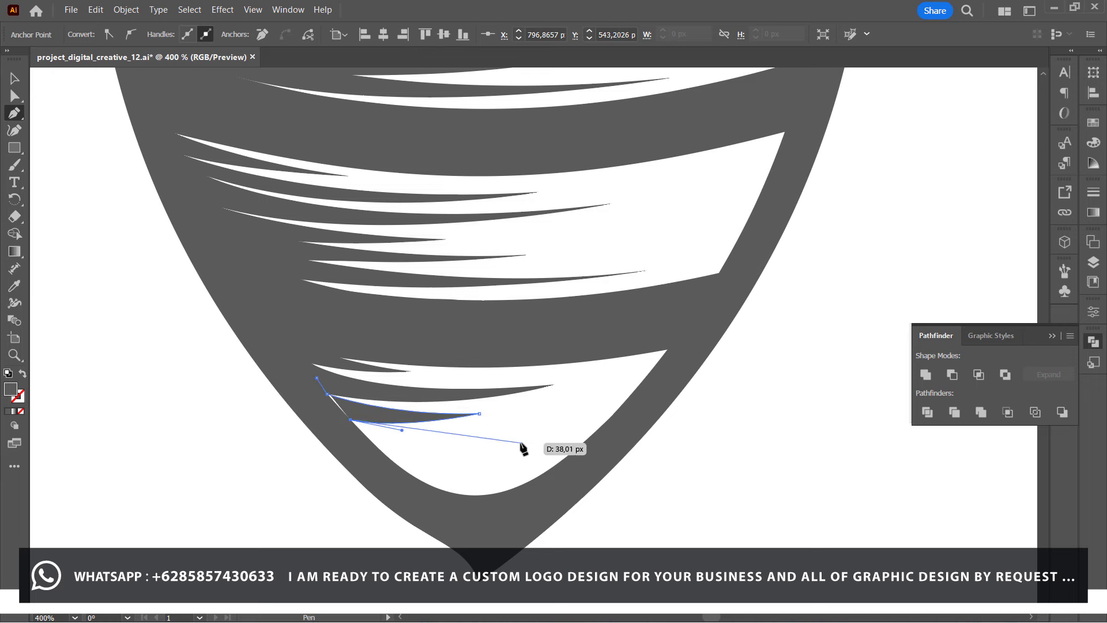
Add two more curved strokes along the band's bottom and close the zigzag hatch path.
mouse_move(512, 434)
left_mouse_down()
mouse_move(383, 452)
mouse_move(556, 450)
mouse_move(489, 454)
left_mouse_up()
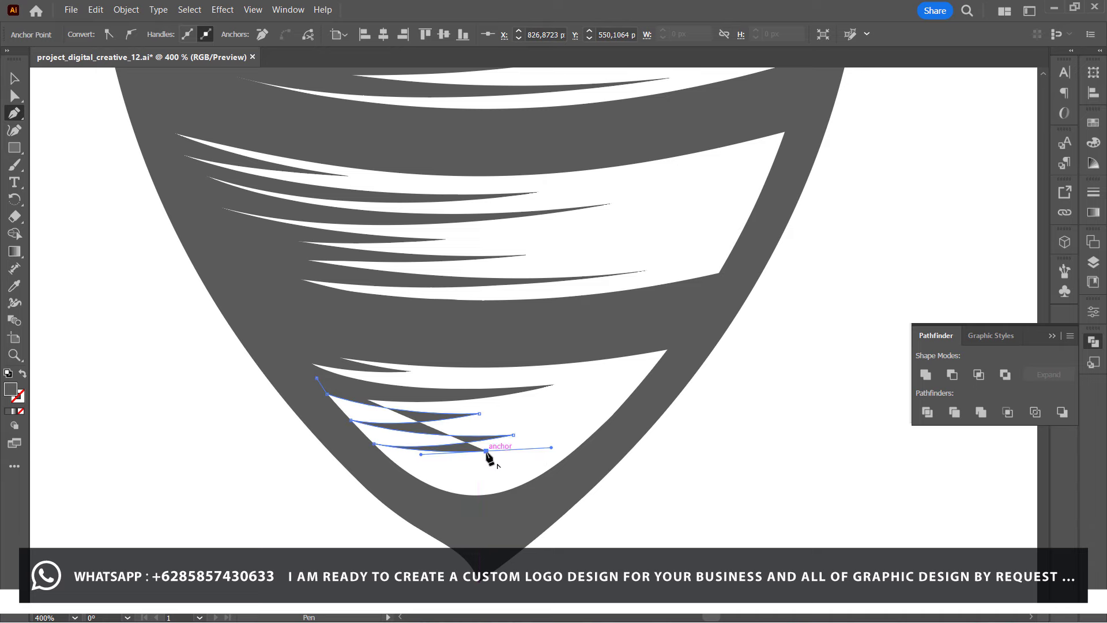
left_click_drag(395, 461, 346, 456)
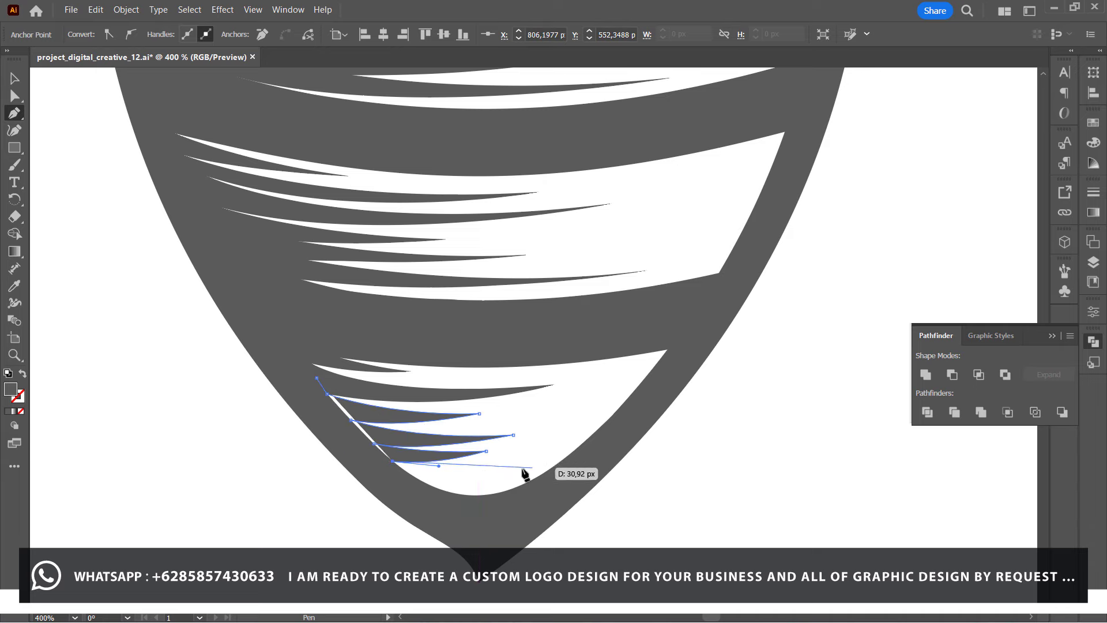
left_click_drag(542, 457, 638, 443)
left_click(542, 458)
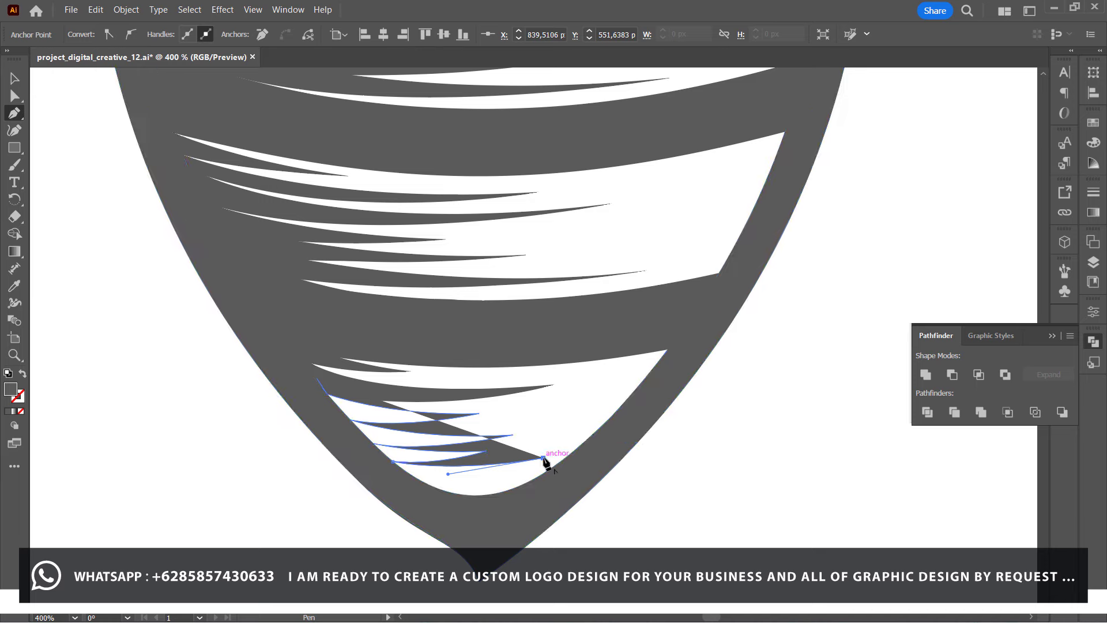
left_click_drag(417, 477, 363, 475)
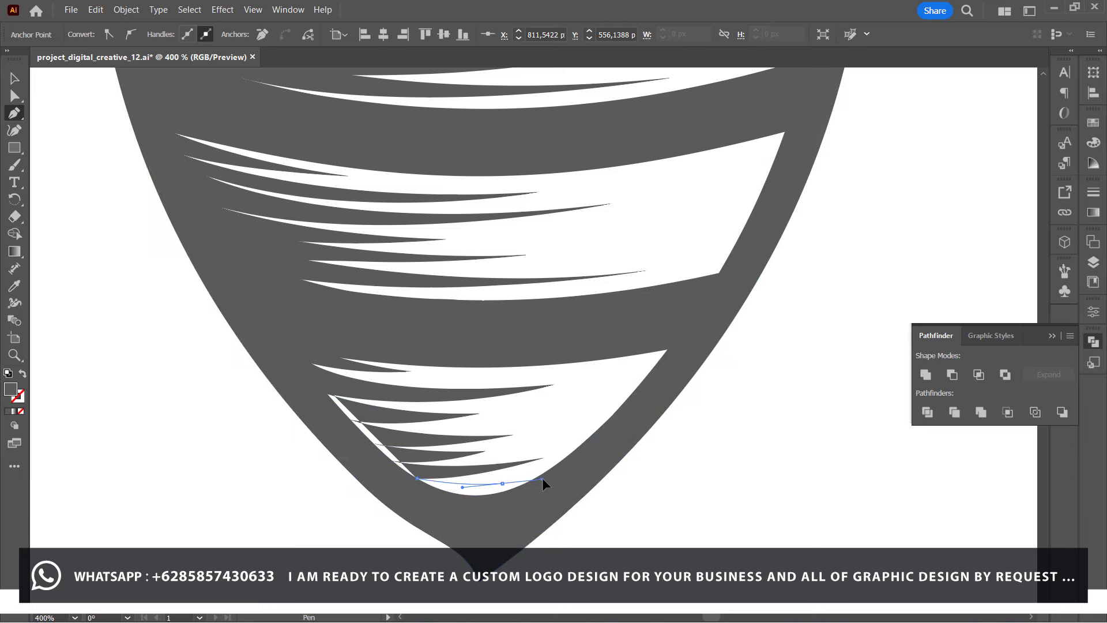
left_click(502, 483)
left_click(436, 488, "ctrl")
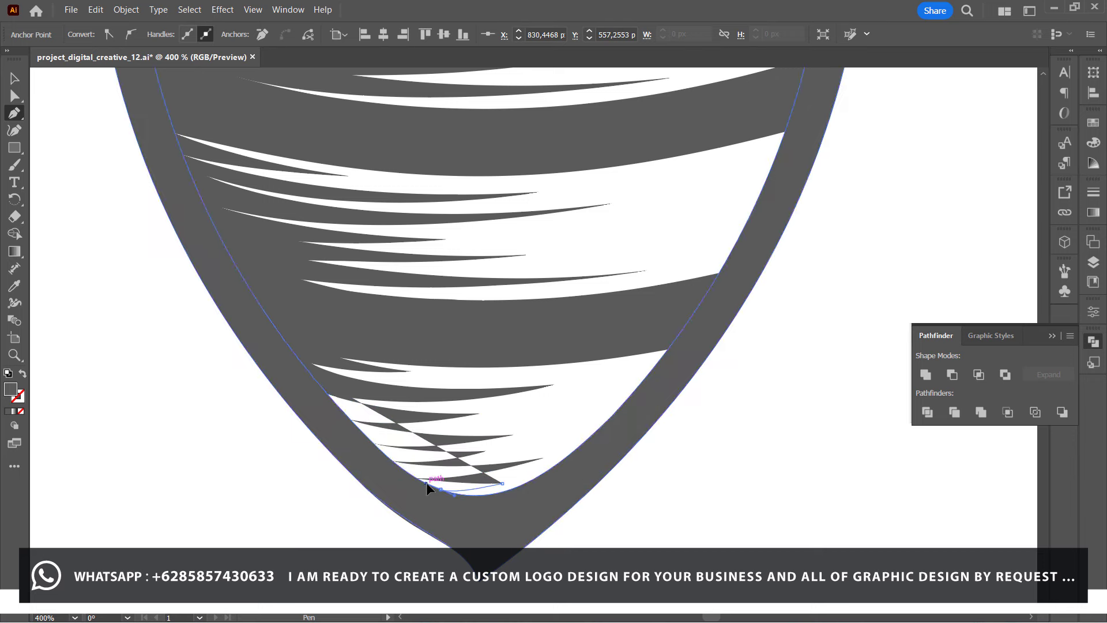
left_click(426, 483, "ctrl")
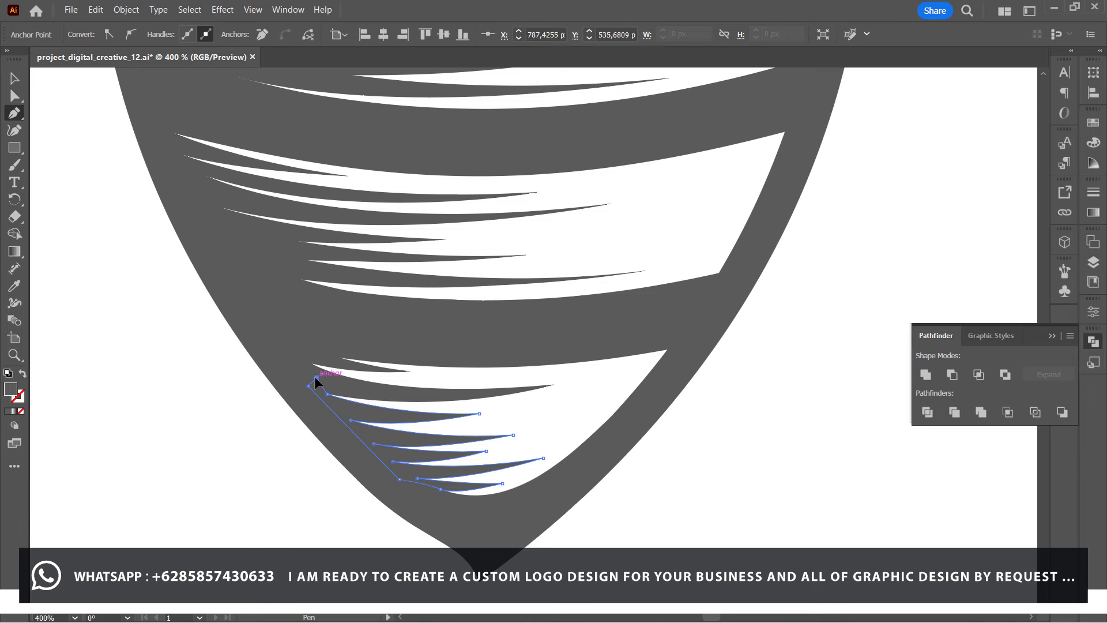
left_click(13, 77)
left_click(145, 328)
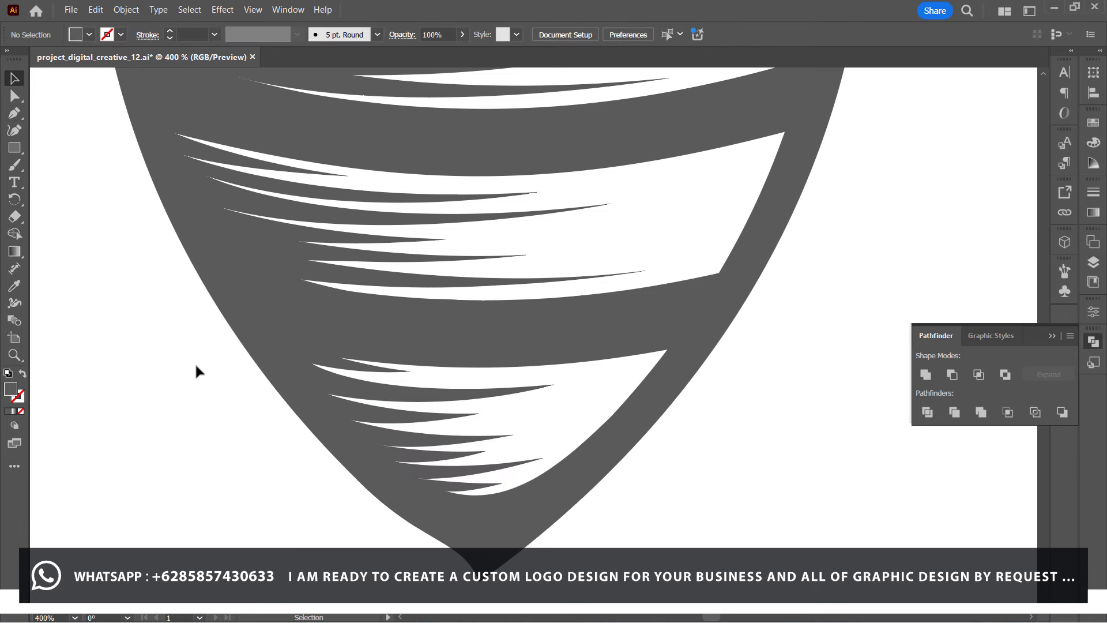
Reshape the upper stroke's lower curve and nudge its left anchor down-right.
key("a")
left_click(312, 363)
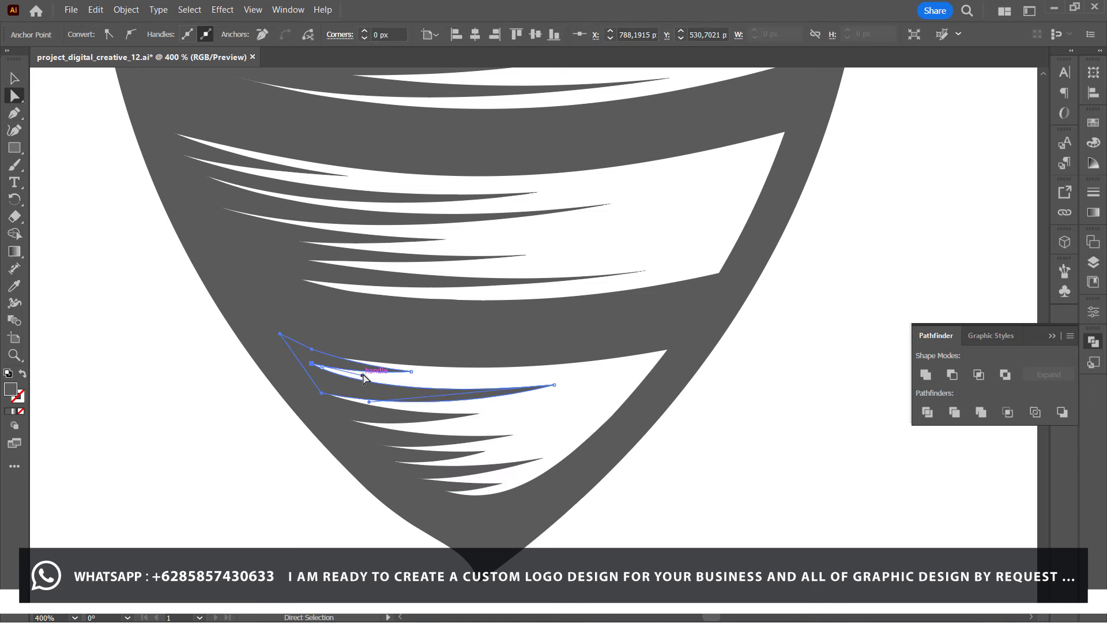
left_click_drag(367, 402, 372, 396)
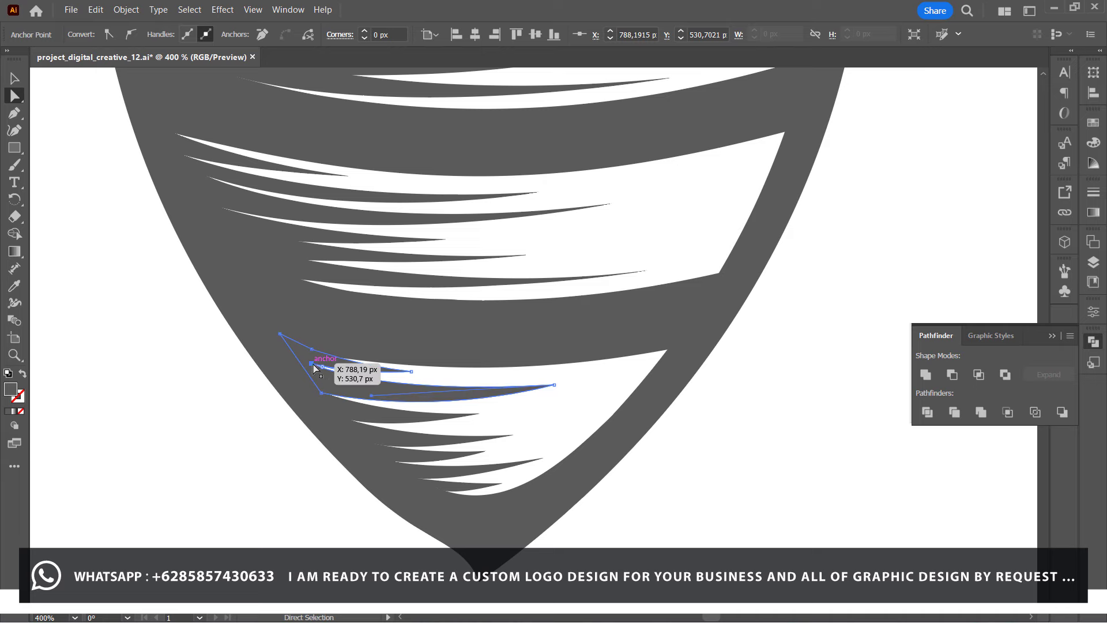
left_click_drag(311, 364, 315, 372)
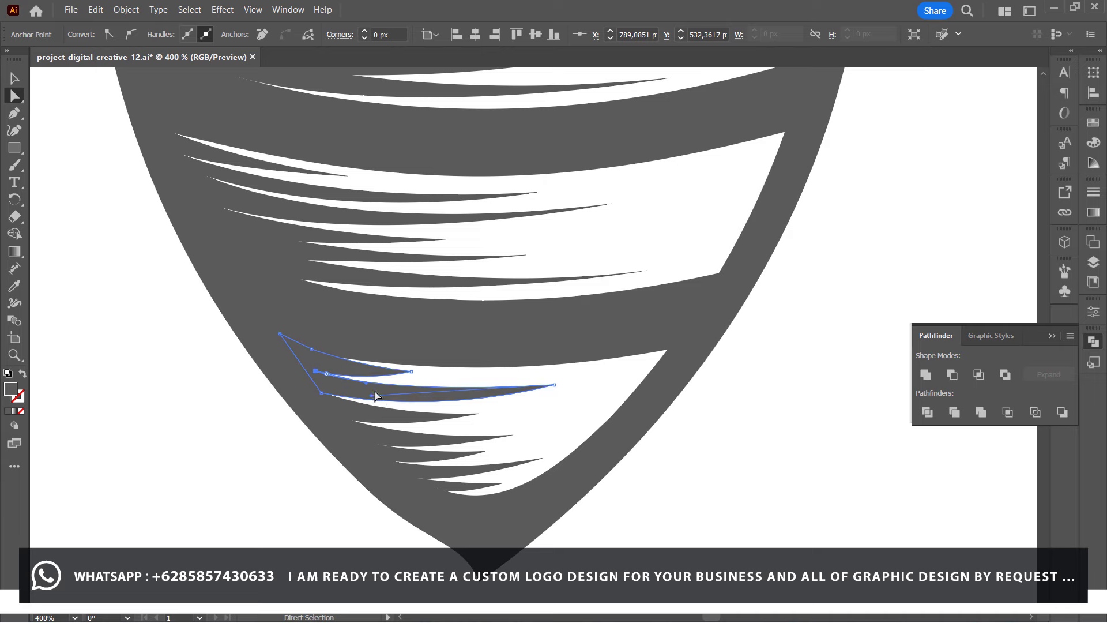
left_click(242, 401)
Draw one more long tapered stroke from the band's left edge, then deselect.
left_click(14, 113)
left_click(317, 367)
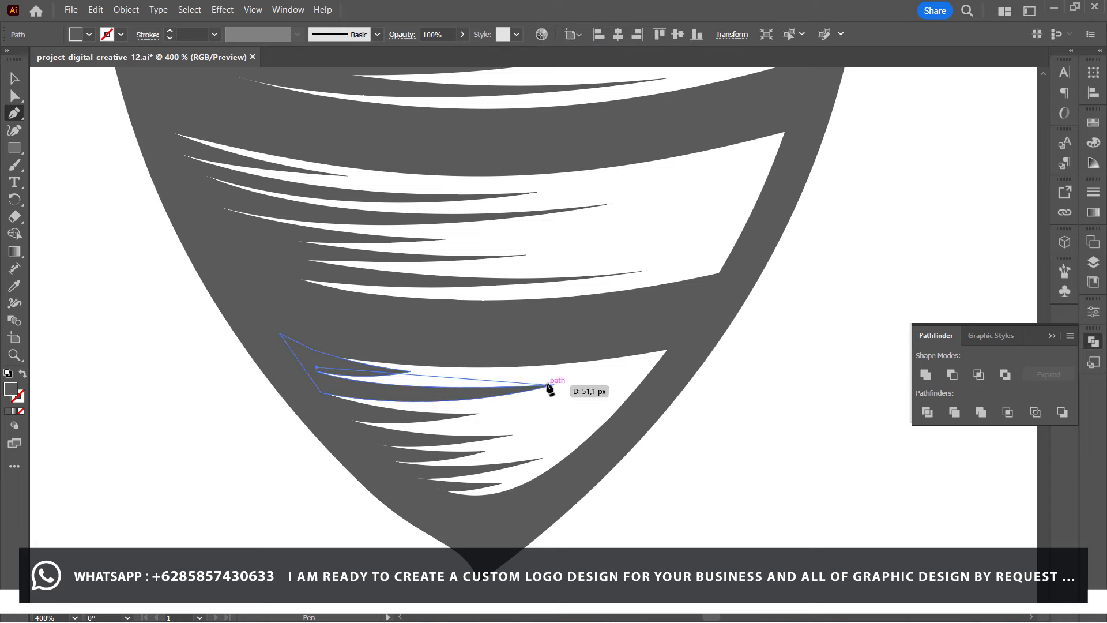
left_click_drag(554, 385, 704, 370)
left_click(554, 385)
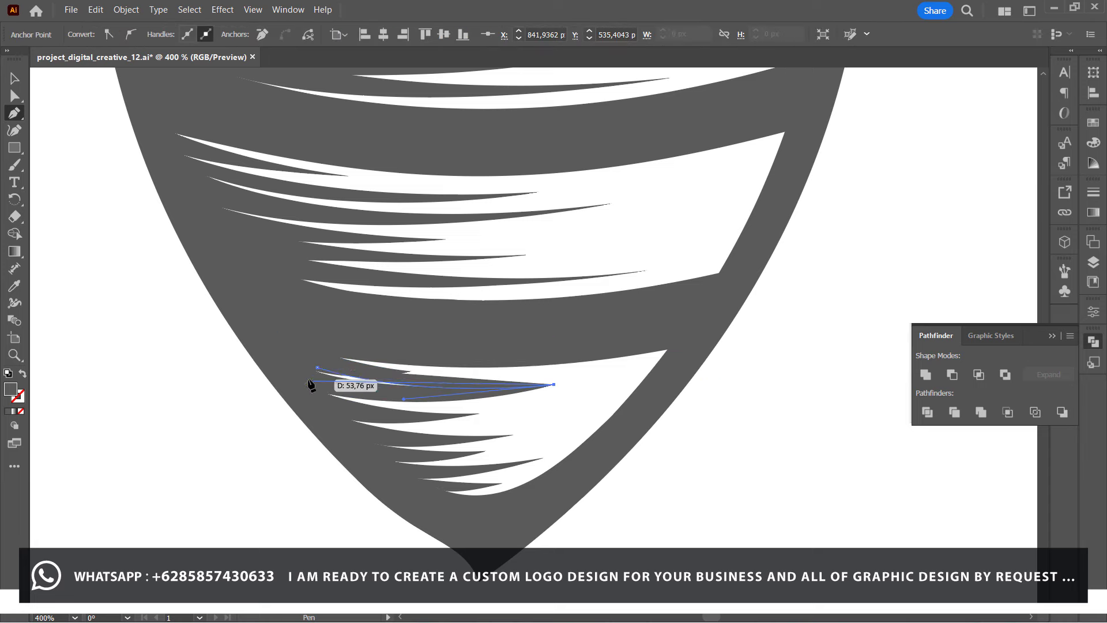
left_click_drag(240, 349, 308, 378)
left_click(15, 79)
left_click(133, 272)
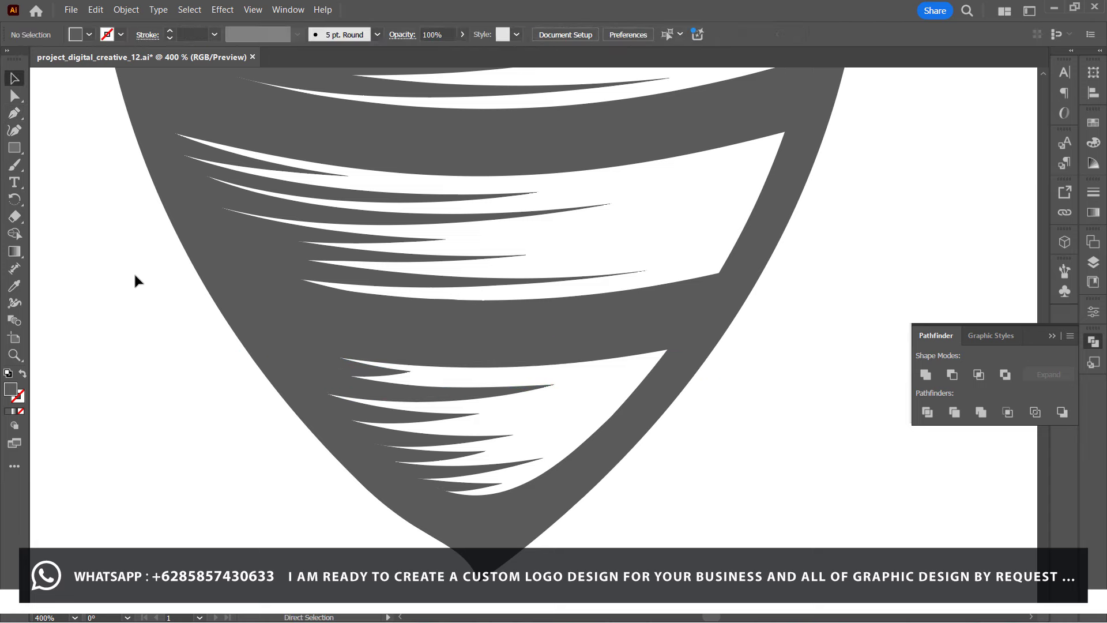
key("ctrl+1")
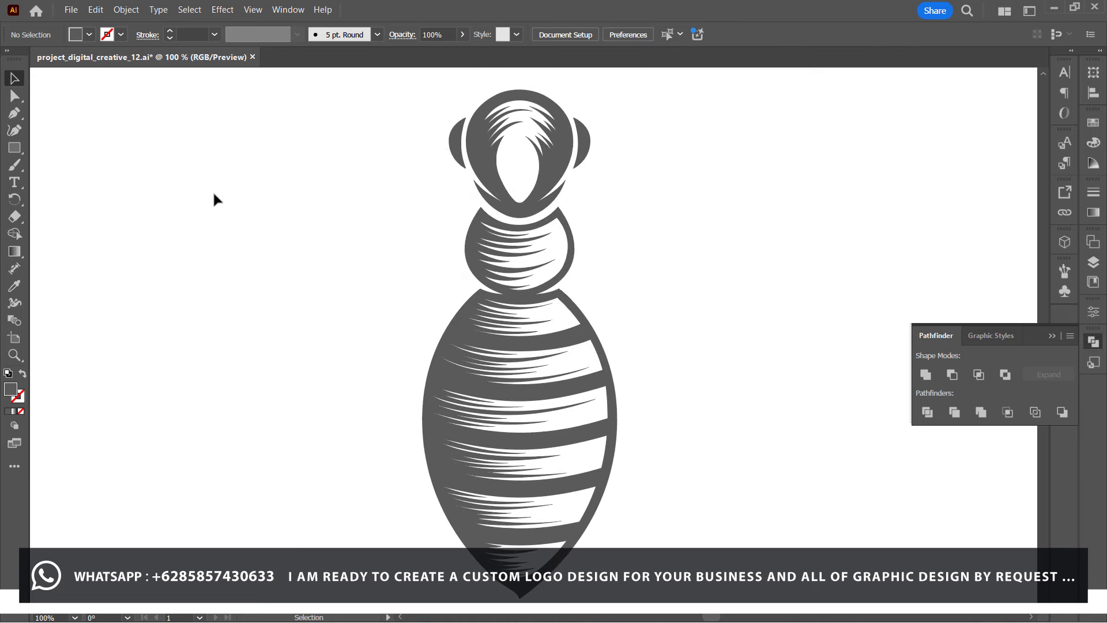
Save the file, then reshape a top hatch stroke's anchor and curve.
left_click(71, 10)
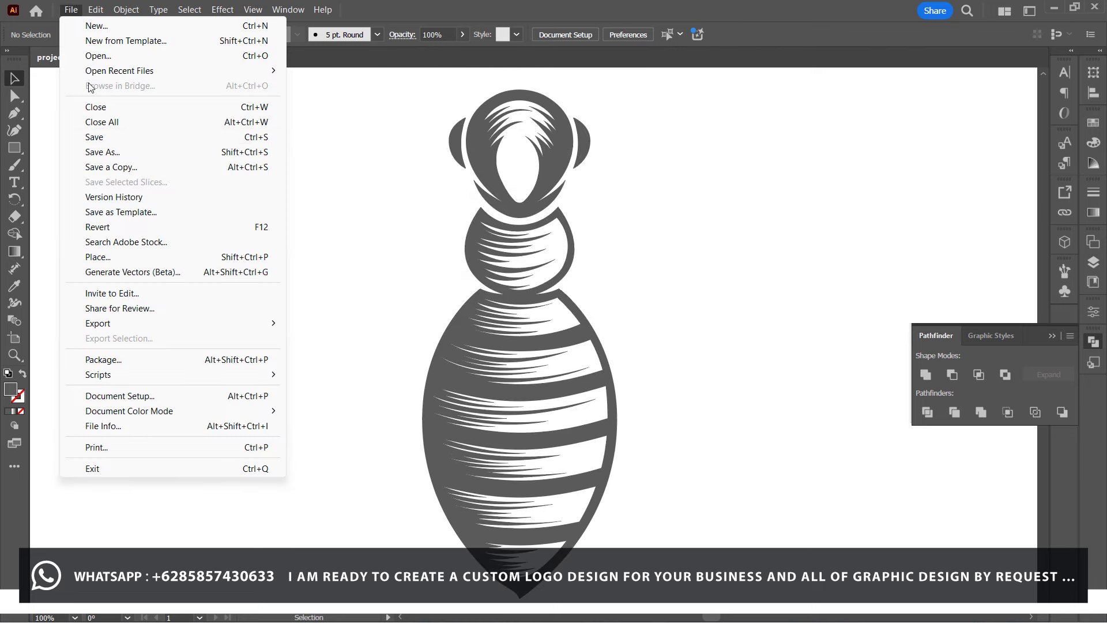
left_click(93, 137)
key("a")
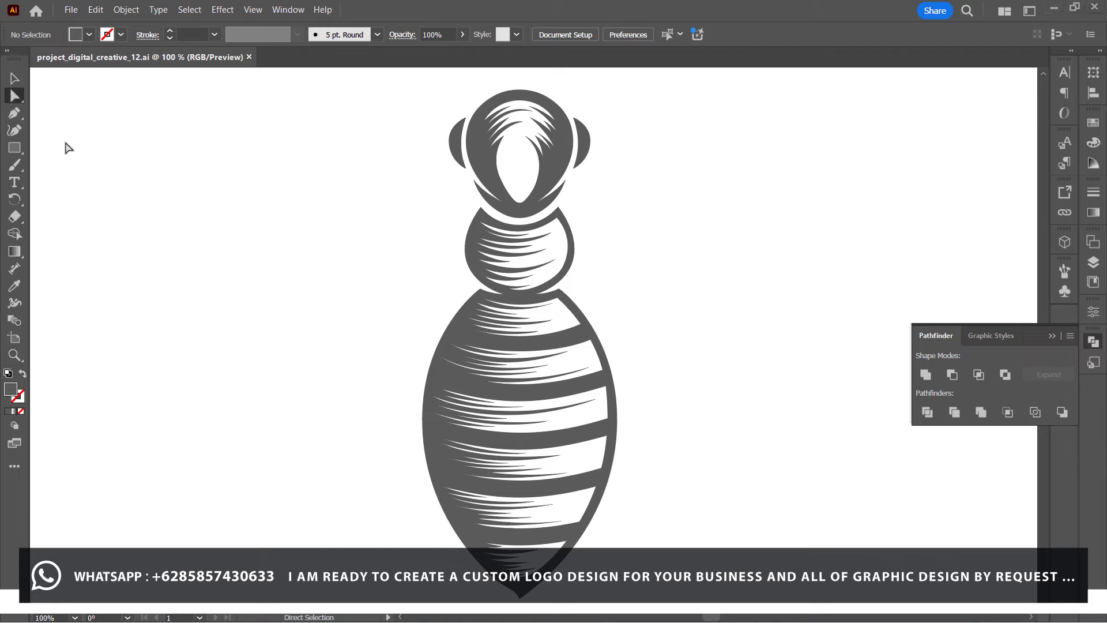
scroll(519, 316, "up", 5)
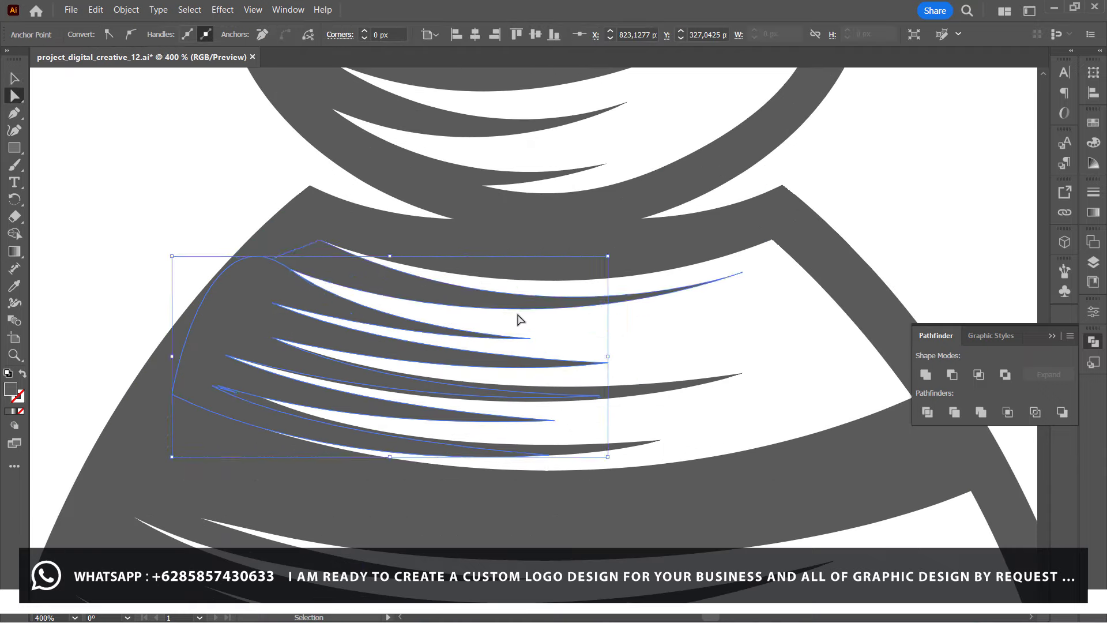
left_click_drag(538, 341, 552, 335)
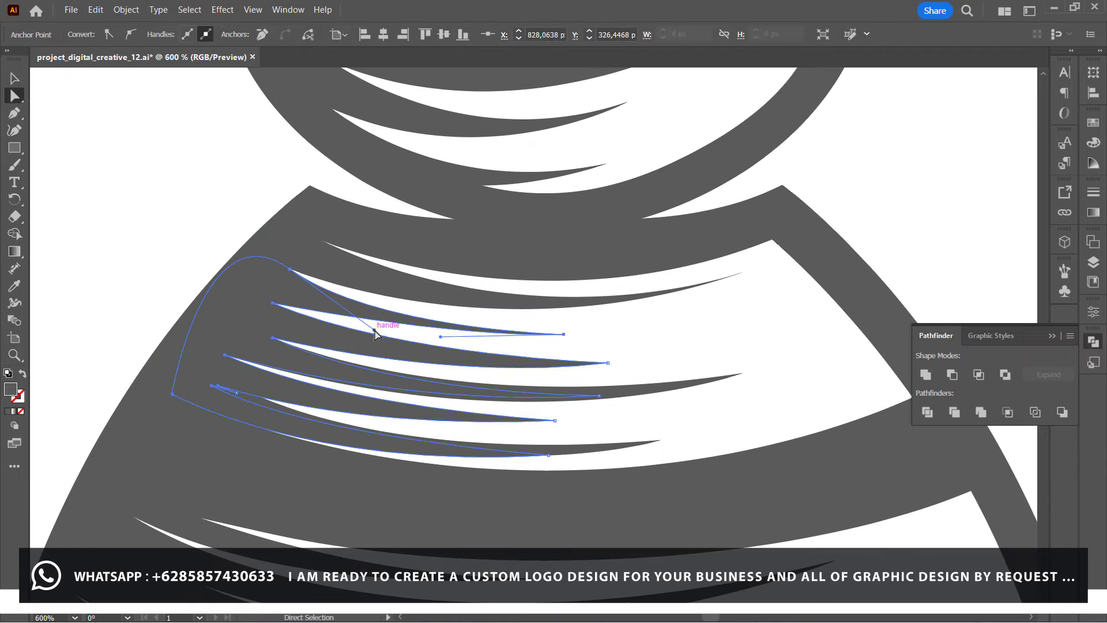
left_click_drag(162, 294, 283, 404)
left_click_drag(441, 338, 383, 346)
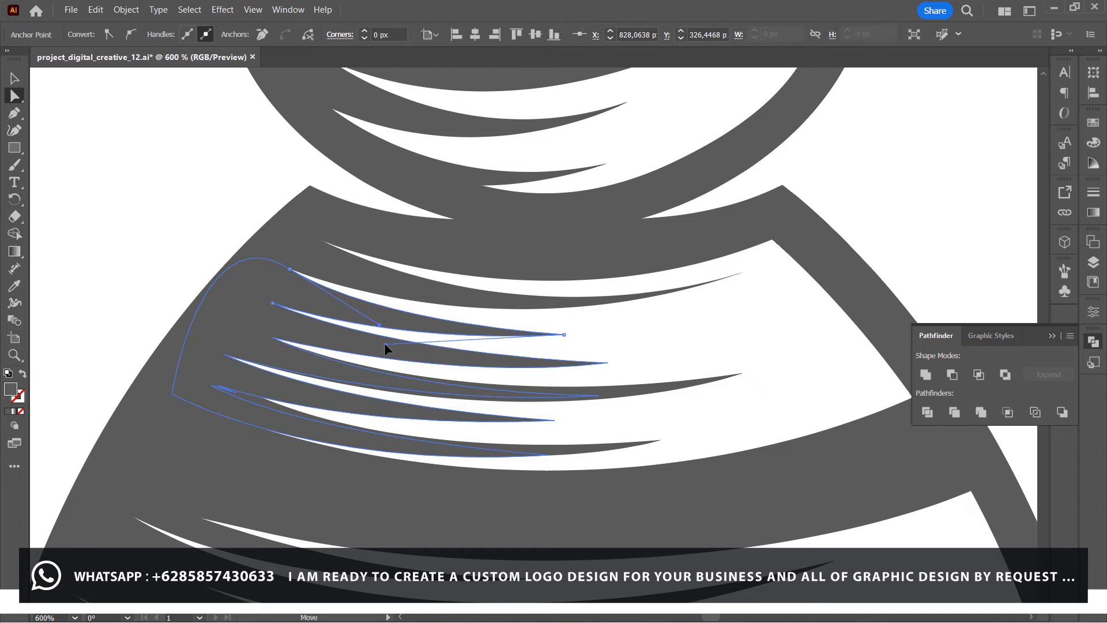
left_click(623, 330)
Select the whole figure and shift it slightly down on the artboard.
scroll(622, 331, "down", 2, "alt")
key("ctrl+0")
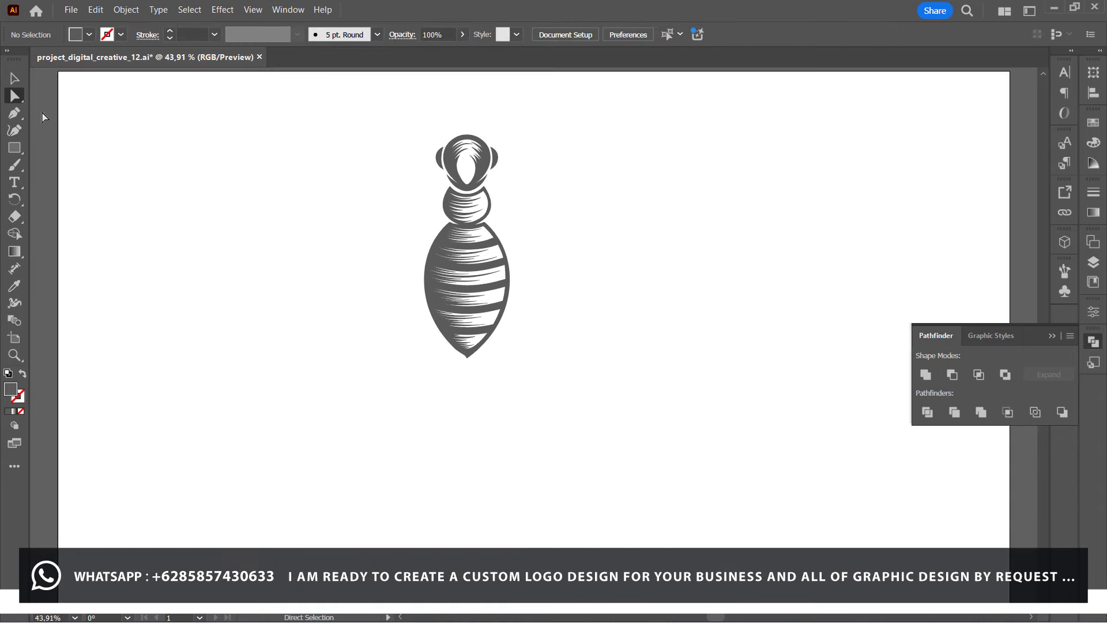
key("ctrl+a")
scroll(416, 173, "up", 3, "alt")
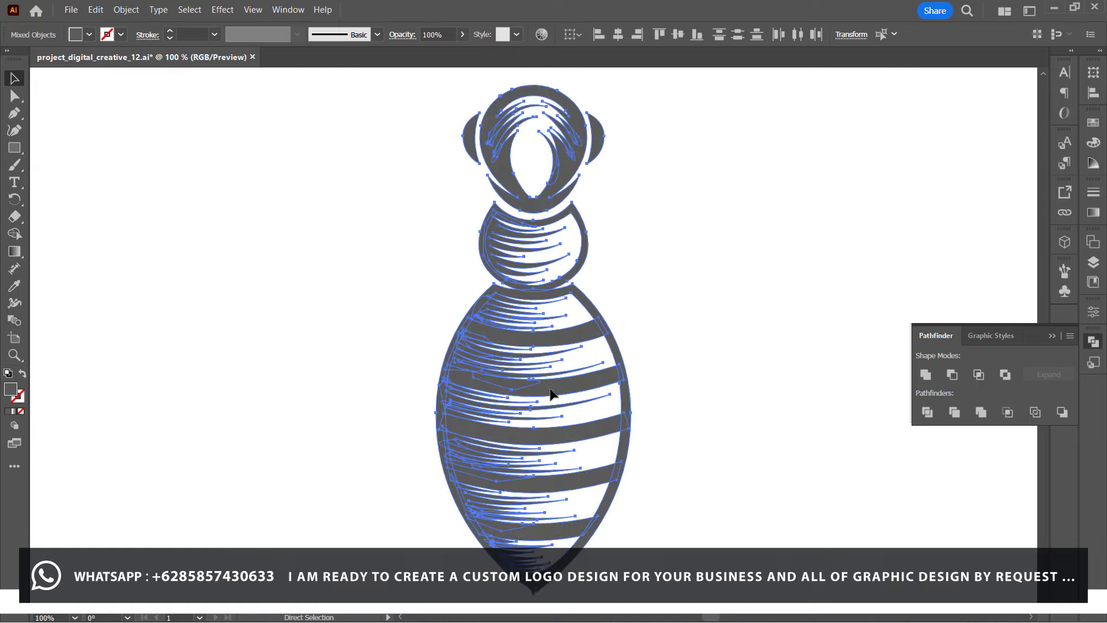
left_click(71, 10)
left_click(128, 147)
key("ctrl+0")
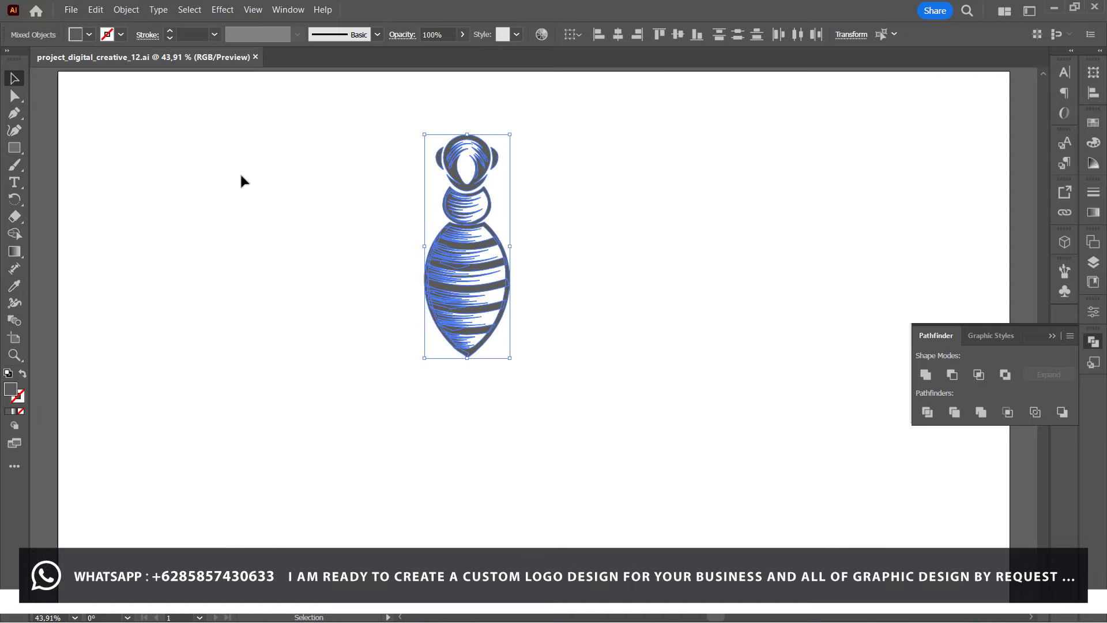
mouse_move(518, 356)
left_mouse_down()
mouse_move(571, 398)
mouse_move(532, 424)
left_mouse_up()
Save the document again and clear the selection.
key("ctrl+1")
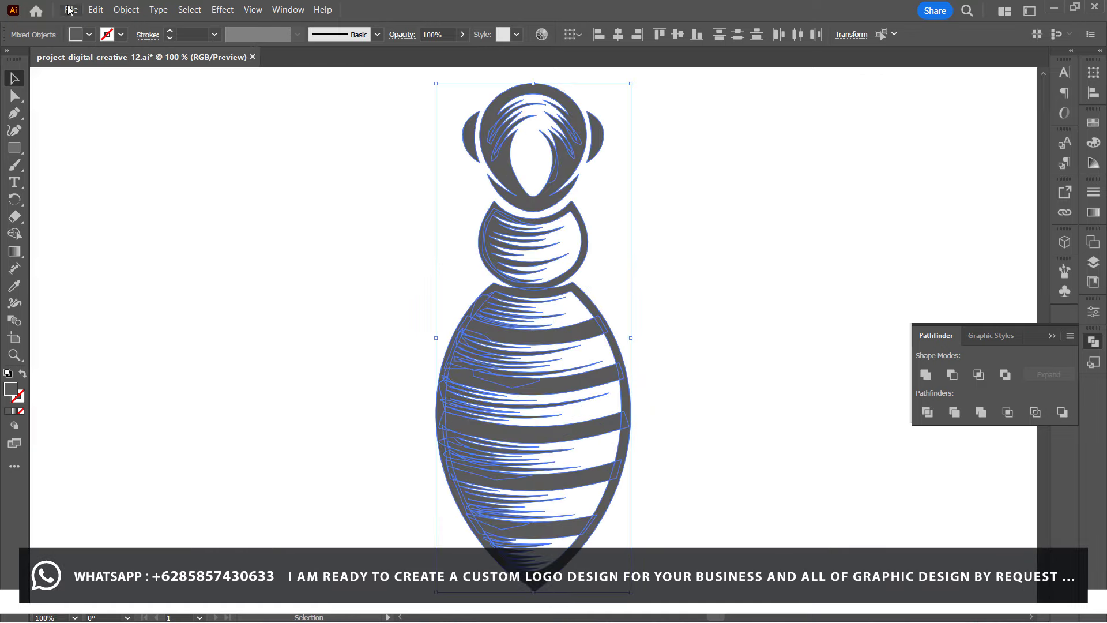
left_click(71, 10)
left_click(116, 144)
left_click(226, 197)
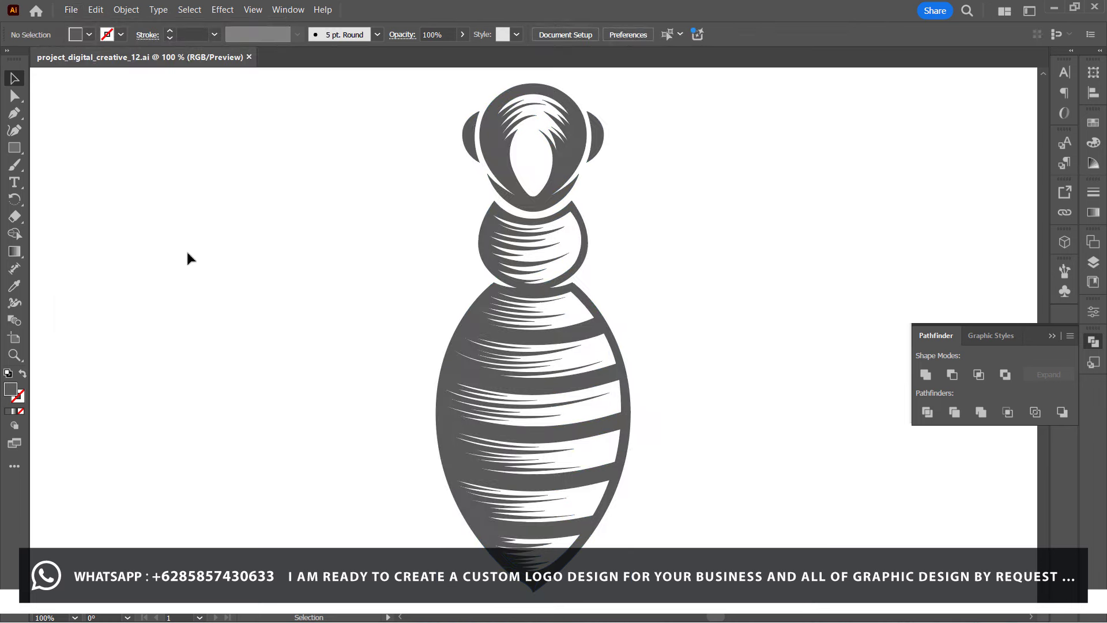
Draw a closed curved arm path from the middle sphere reaching out left and back.
left_click_drag(489, 221, 502, 259)
left_click_drag(580, 231, 571, 208)
left_click(489, 221)
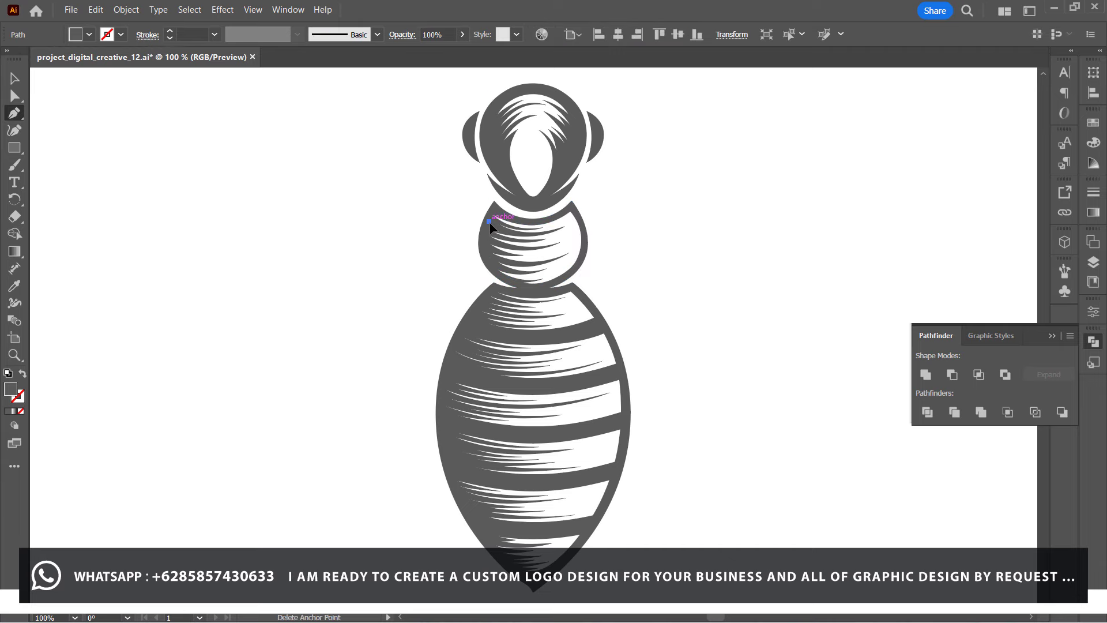
key("ctrl+plus")
key("ctrl+plus")
key("ctrl+plus")
left_click_drag(524, 321, 482, 292)
left_click(481, 290)
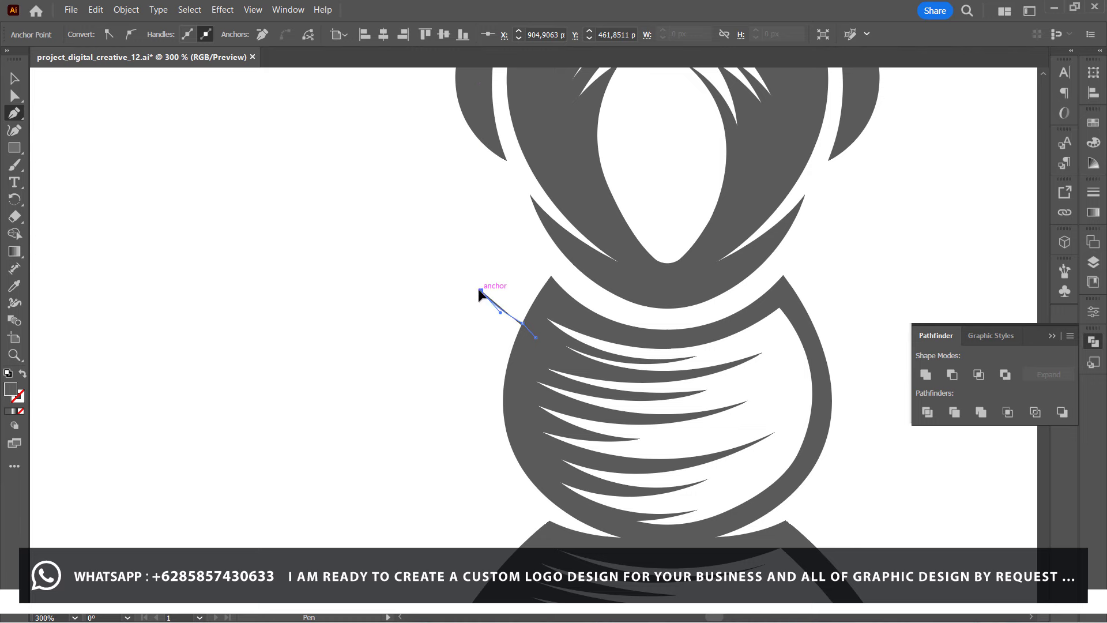
left_click_drag(384, 358, 352, 412)
mouse_move(385, 358)
left_mouse_down()
mouse_move(293, 378)
mouse_move(277, 409)
mouse_move(399, 398)
mouse_move(286, 402)
mouse_move(315, 396)
mouse_move(360, 425)
left_mouse_up()
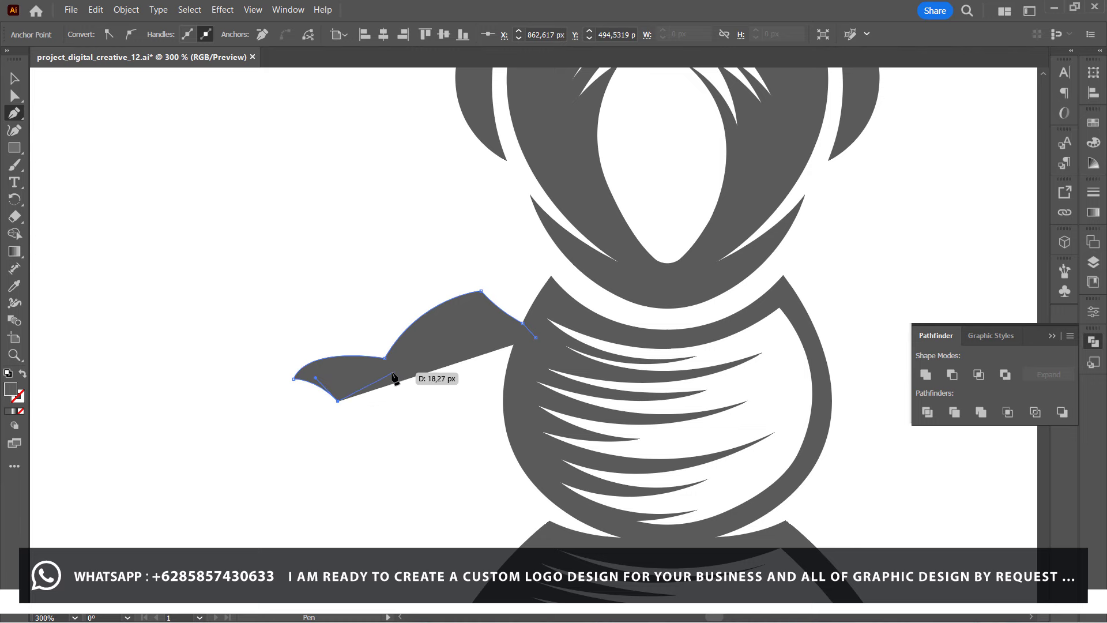
mouse_move(421, 377)
left_mouse_down()
mouse_move(477, 319)
mouse_move(544, 309)
mouse_move(504, 393)
left_mouse_up()
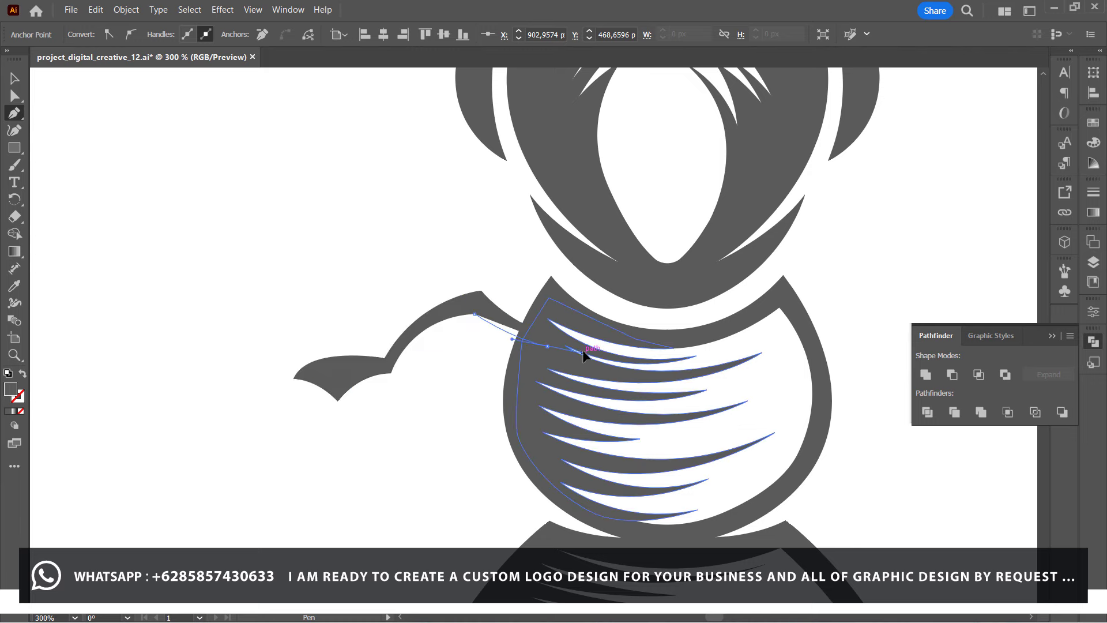
left_click(535, 337)
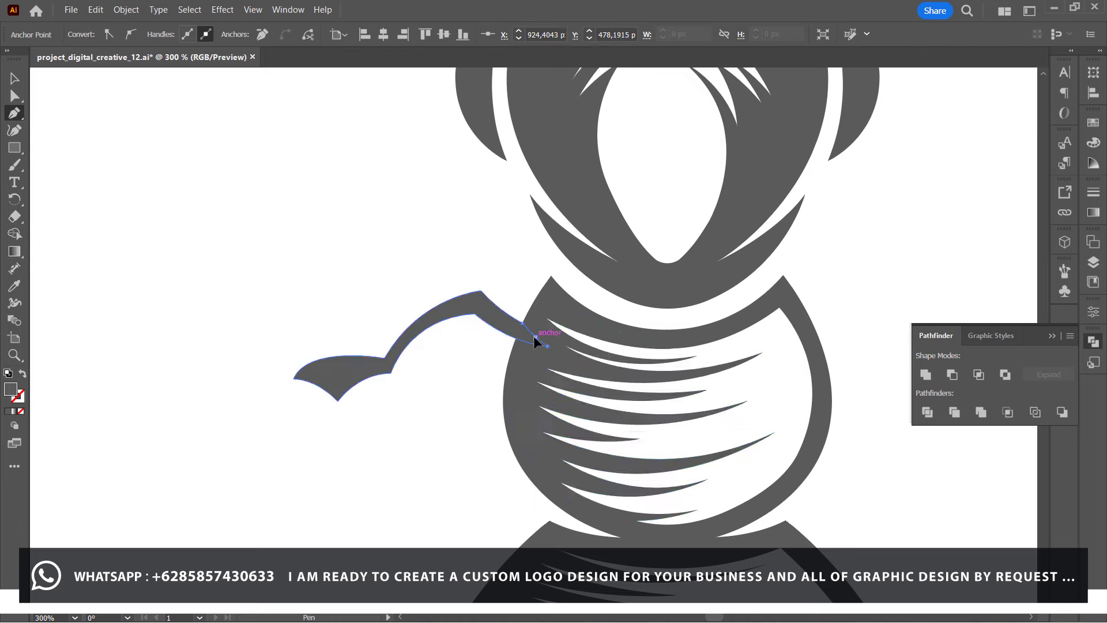
Refine the arm's elbow curve and tuck its end into the sphere with Direct Selection.
left_click(15, 98)
left_click(475, 315)
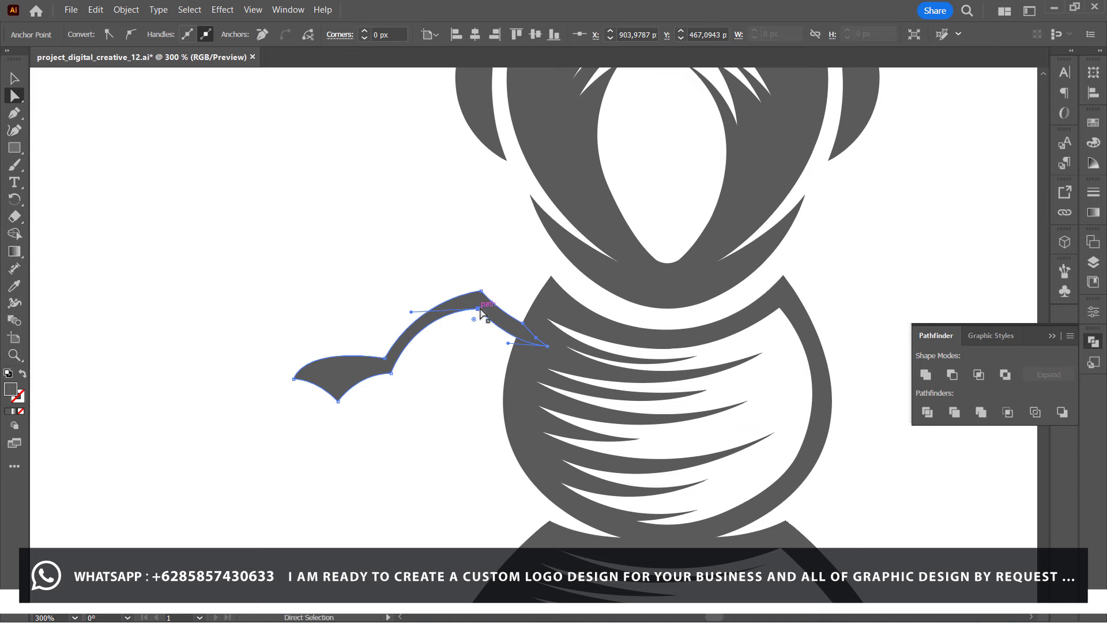
left_click_drag(481, 311, 478, 314)
left_click_drag(548, 346, 511, 341)
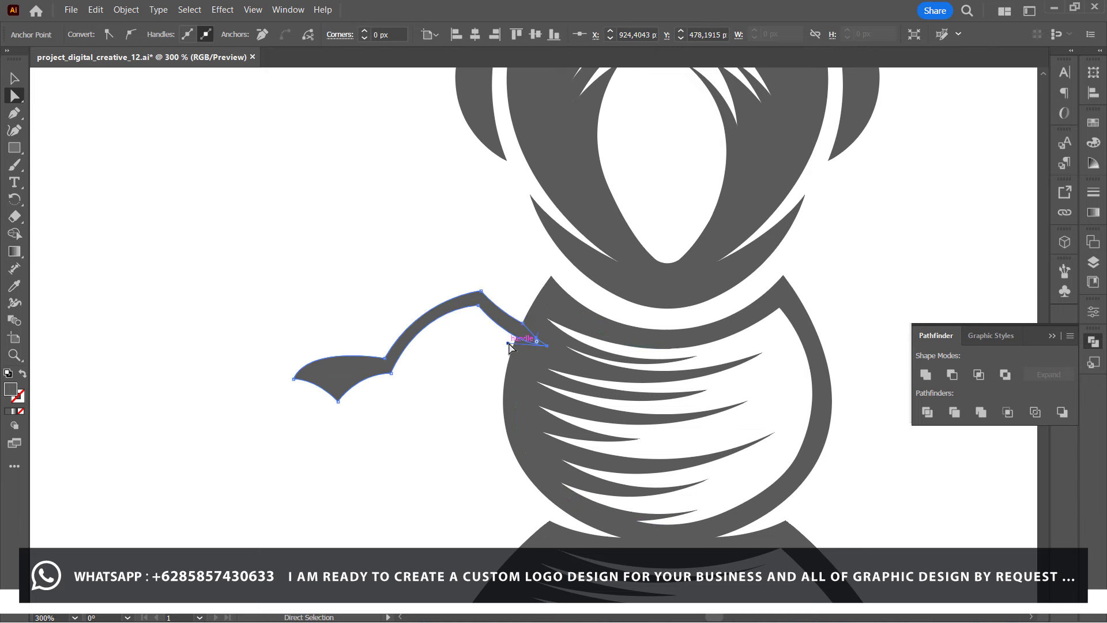
left_click(196, 251)
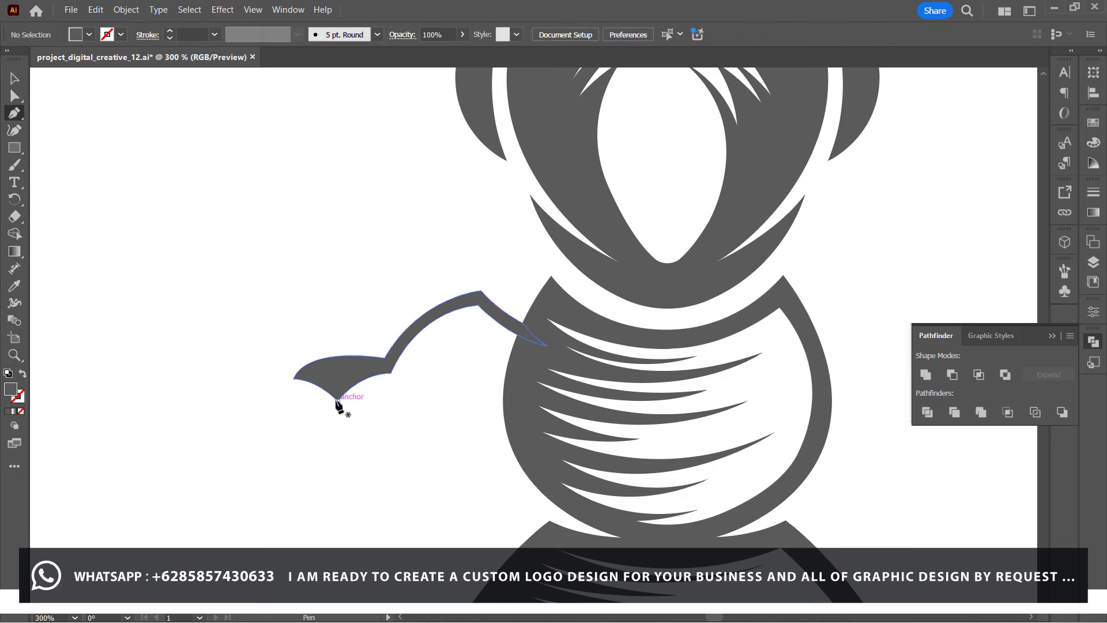
Draw a rounded, leaf-like hand shape at the arm's tip and deselect it.
left_click(337, 400)
left_click_drag(235, 425, 238, 425)
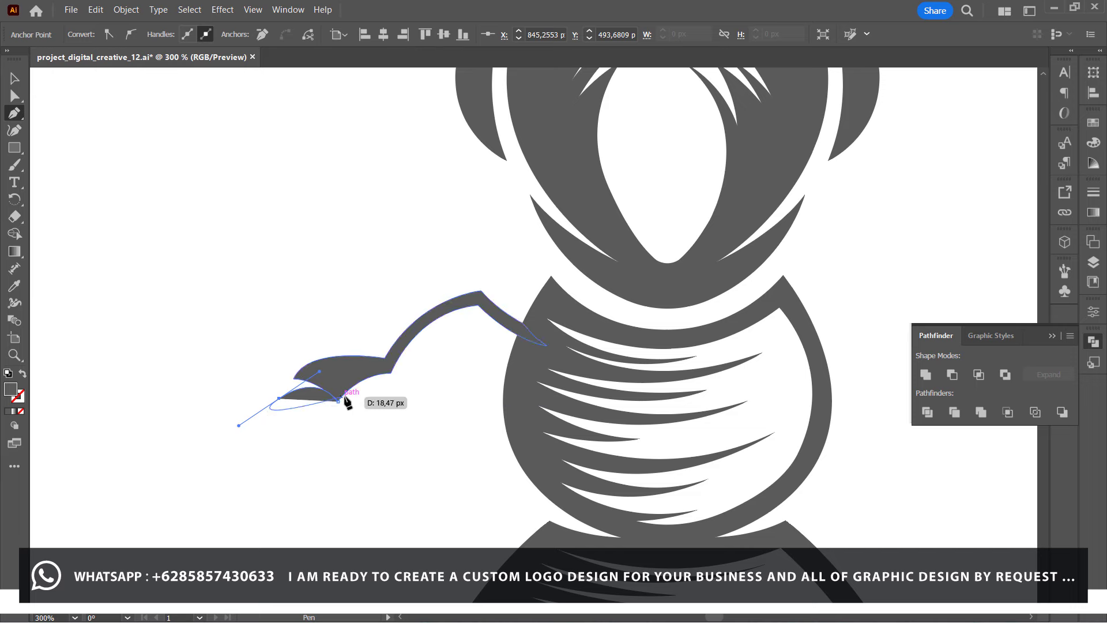
left_click_drag(344, 394, 399, 324)
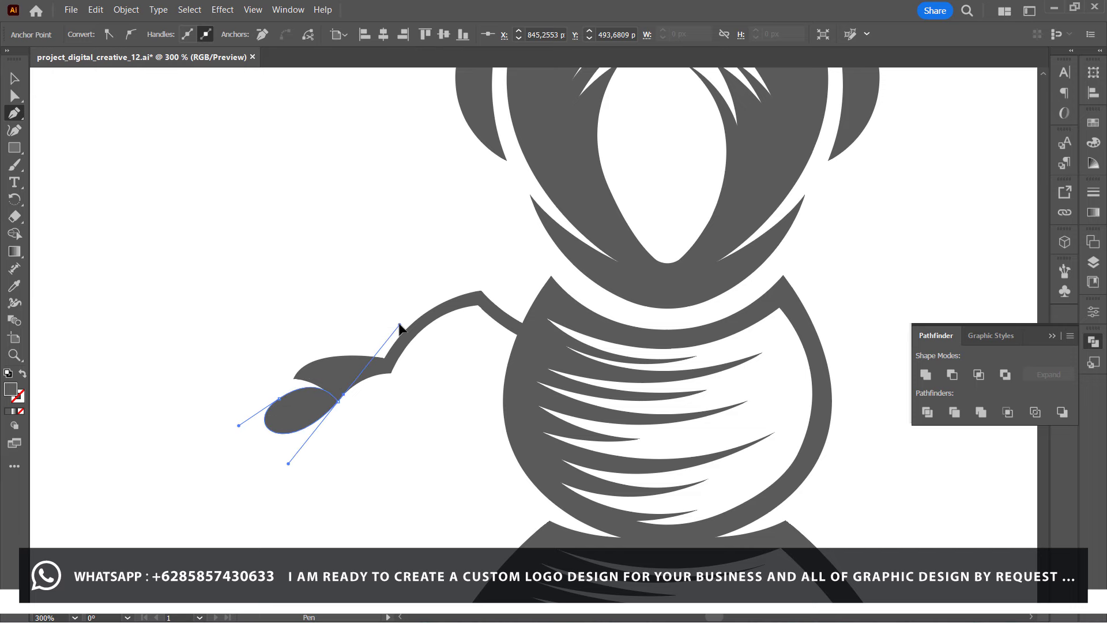
left_click(337, 395)
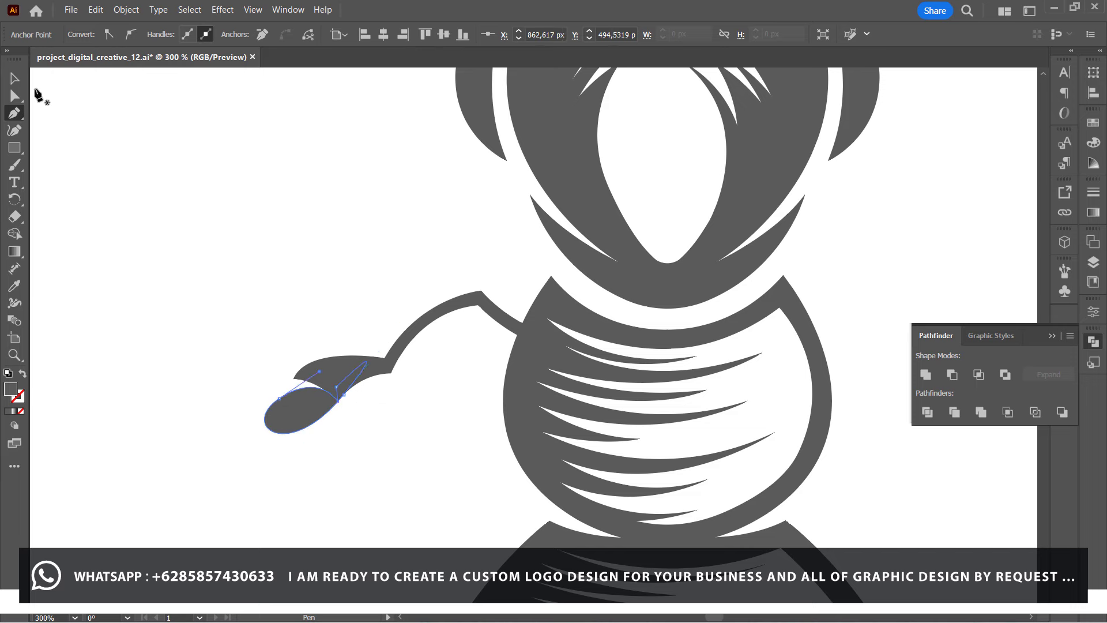
left_click(14, 78)
left_click(176, 241)
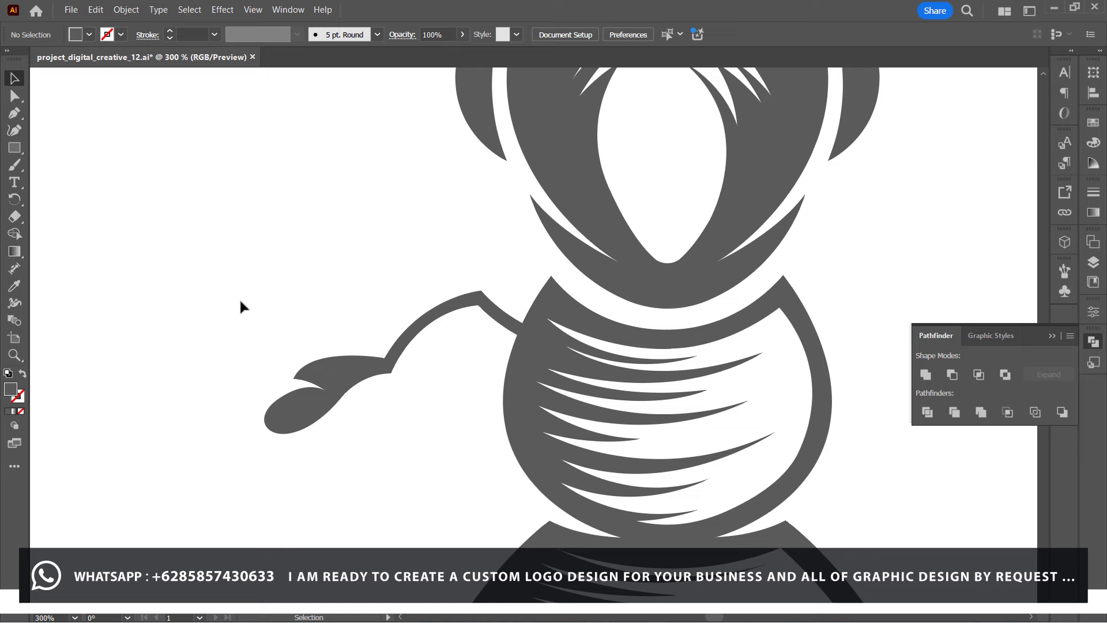
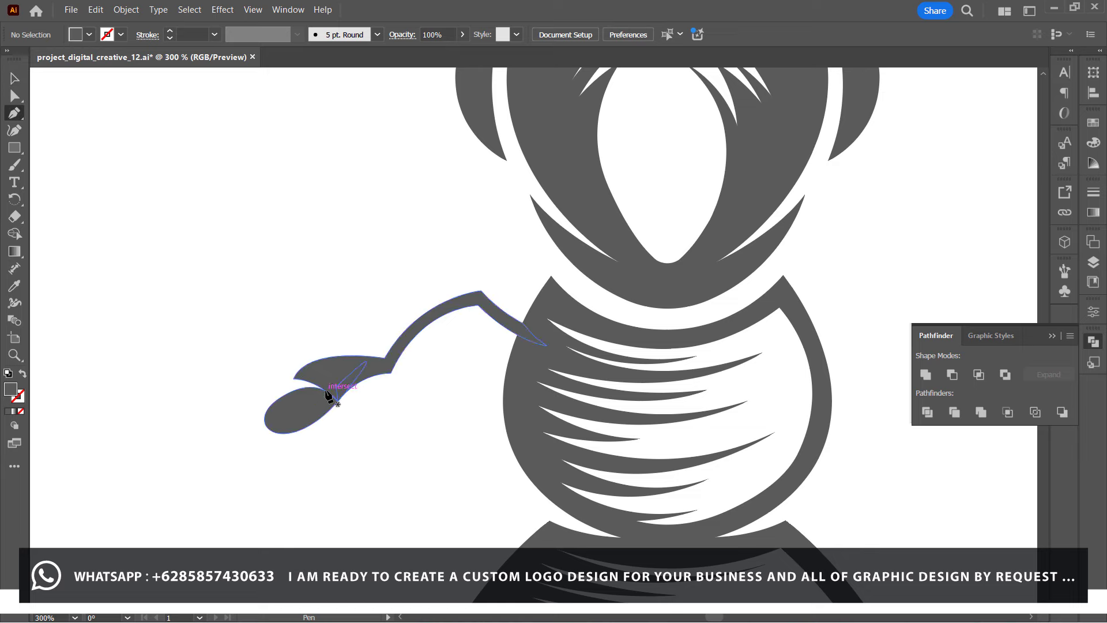
Adjust the claw tip and group the clawed leg pieces together.
left_click_drag(326, 391, 273, 394)
key("ctrl+z")
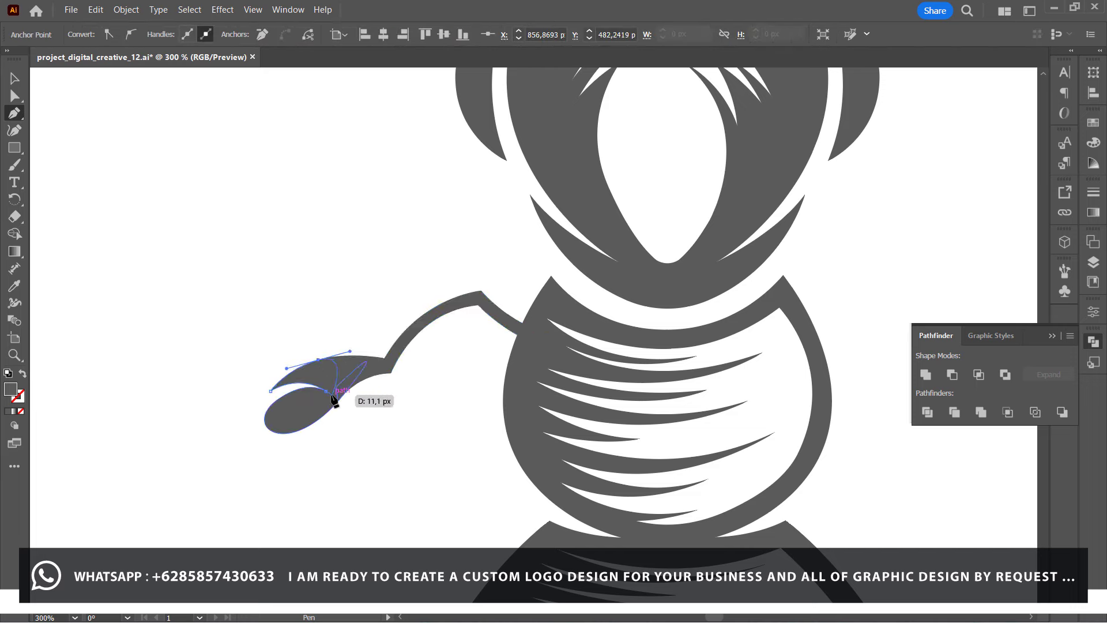
right_click(441, 262)
left_click(325, 169)
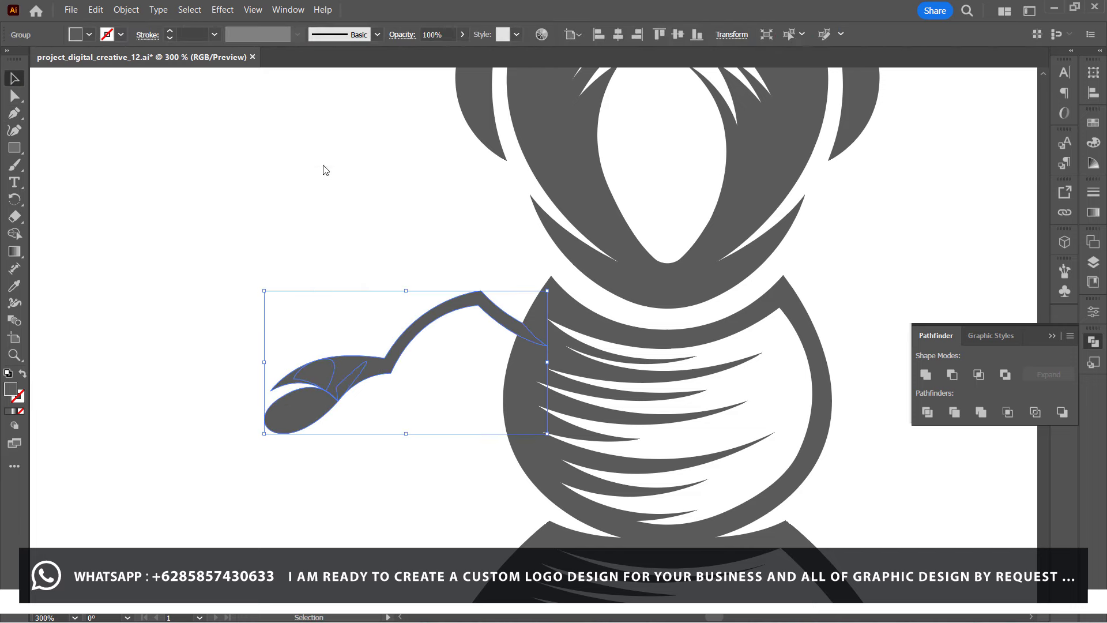
key("p")
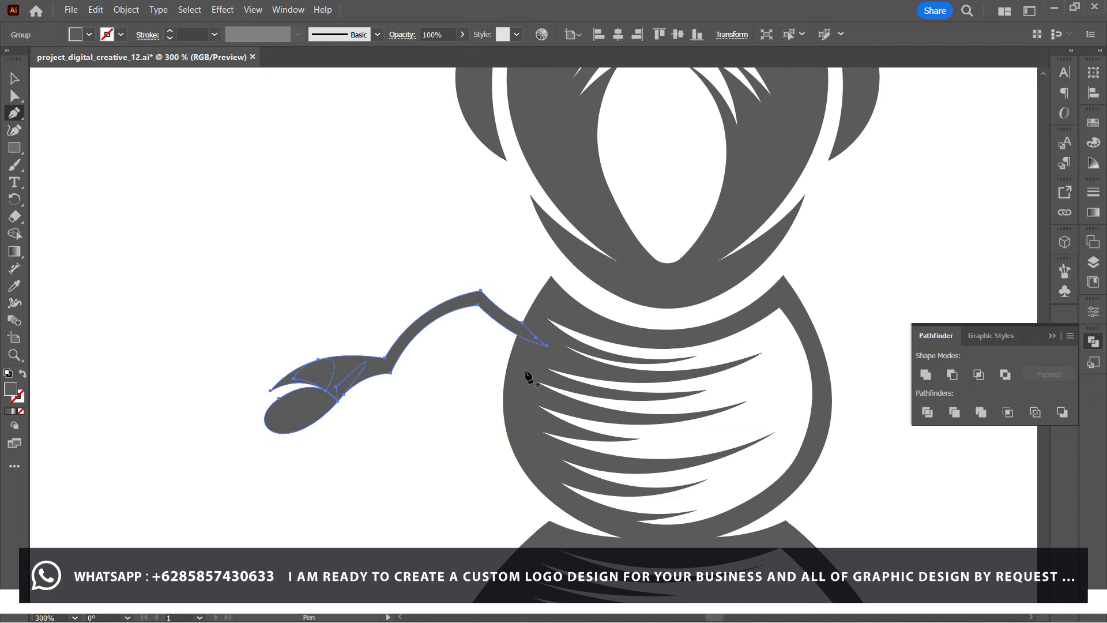
left_click(522, 371)
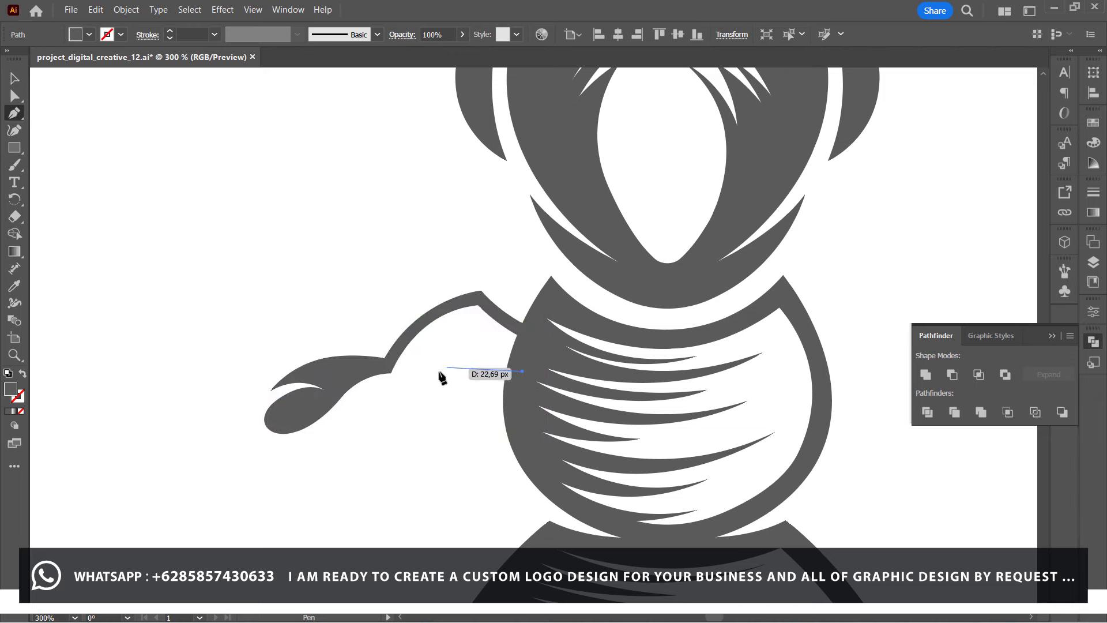
key("Escape")
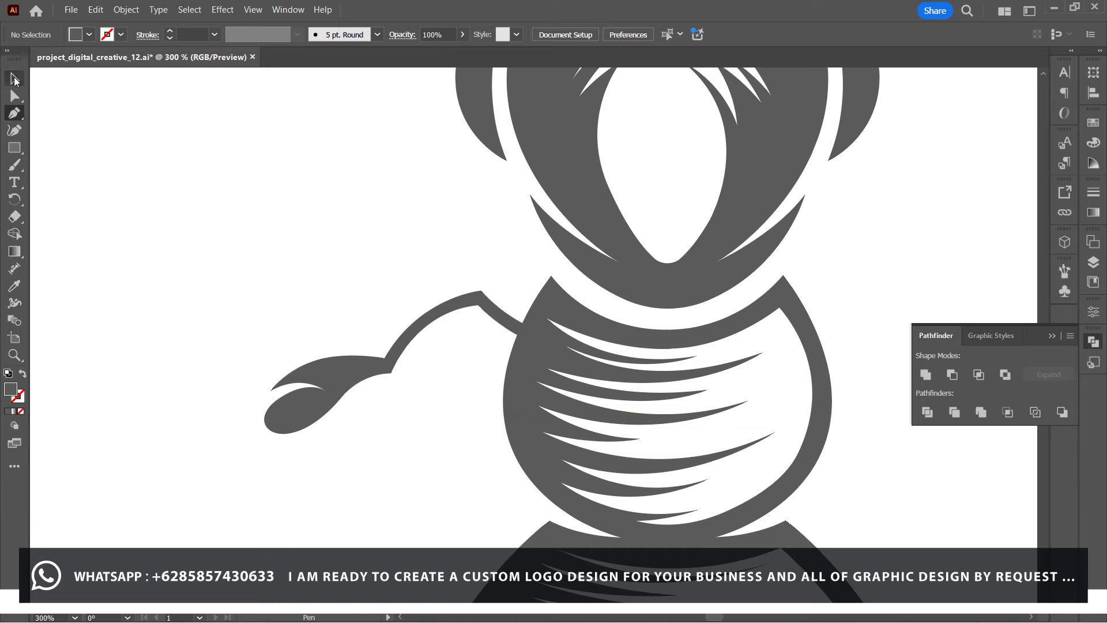
Alt-drag a copy of the leg downward, rotate it counter-clockwise and nudge it right.
left_click(14, 79)
left_click(336, 400)
left_click_drag(336, 401, 339, 452)
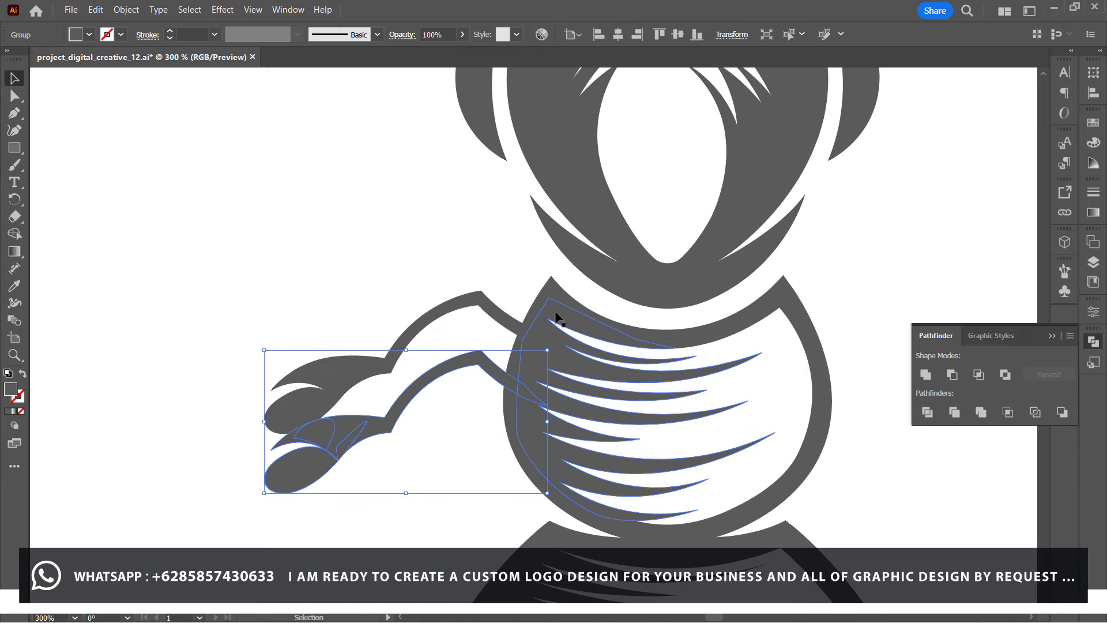
left_click_drag(556, 316, 524, 285)
key("Right")
key("Right")
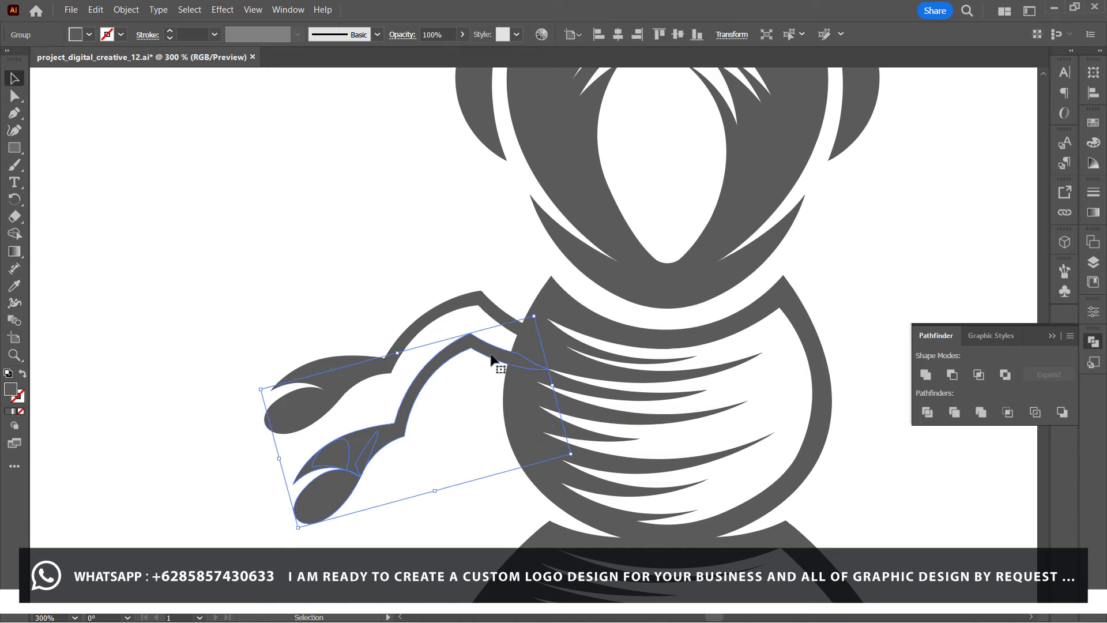
key("Right")
key("Right")
left_click(469, 453)
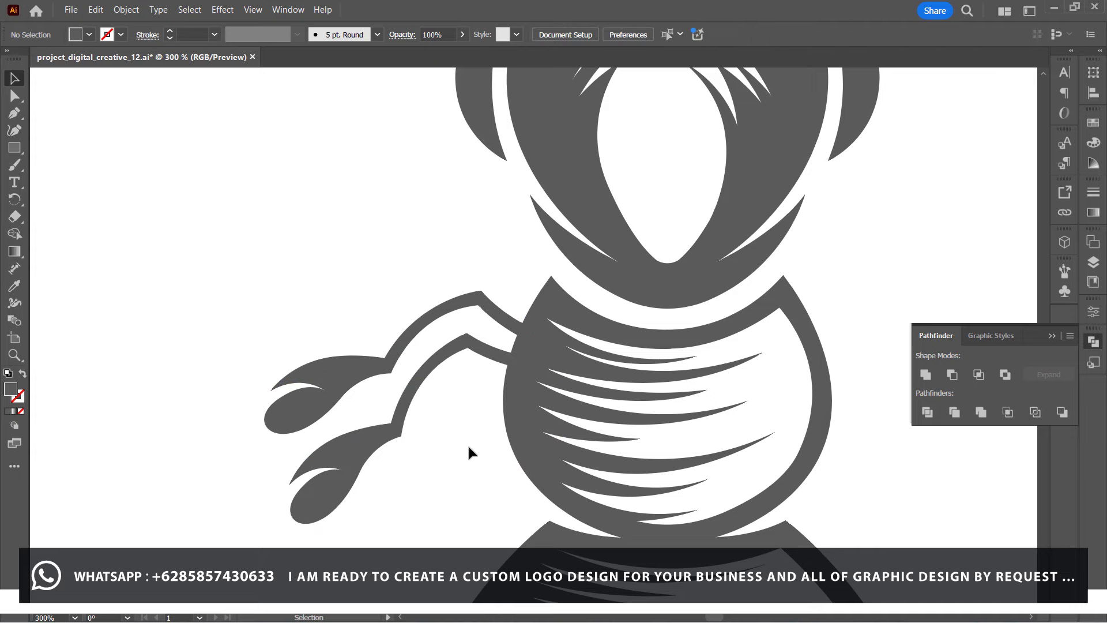
scroll(469, 453, "down", 3)
Drag a third leg copy lower, rotating and nudging it into place.
left_click(368, 374)
left_click_drag(368, 374, 377, 413)
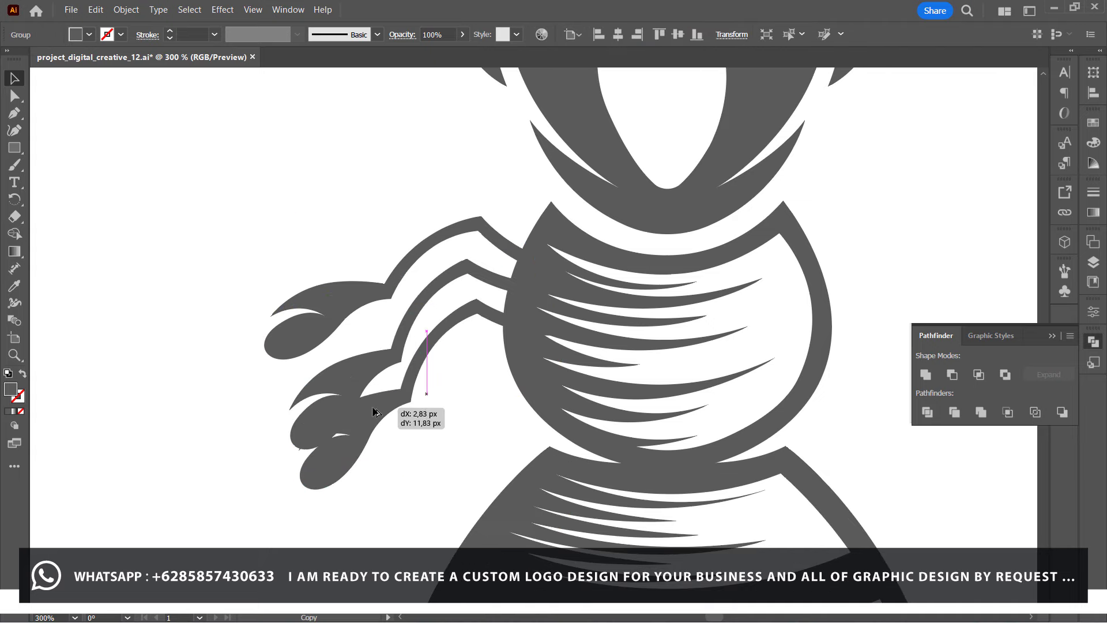
left_click_drag(547, 288, 539, 248)
left_click_drag(434, 339, 437, 346)
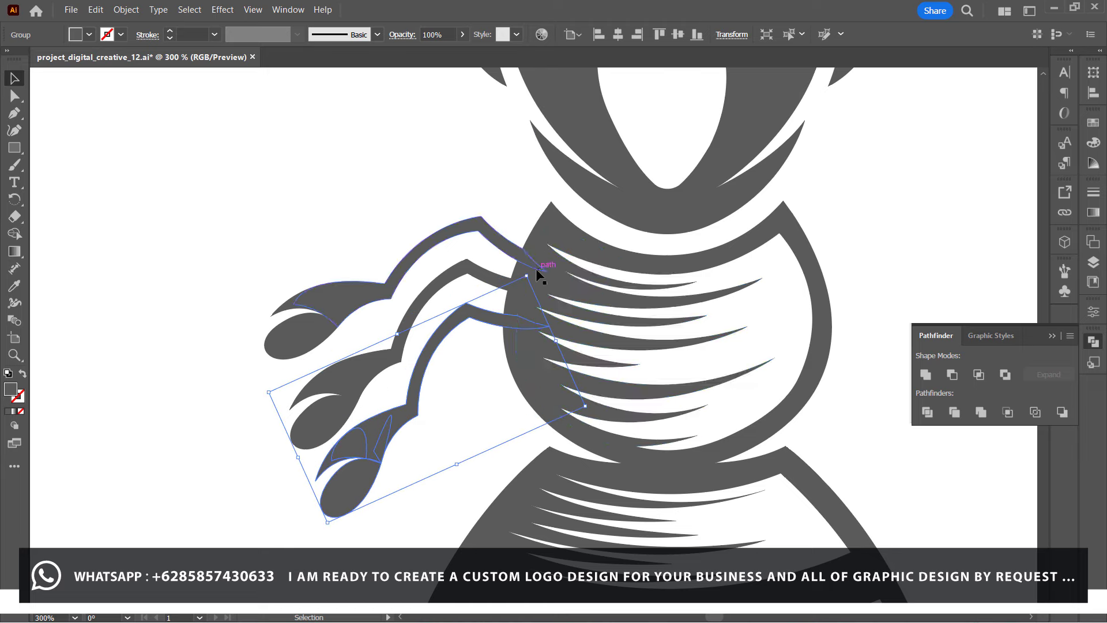
left_click_drag(535, 268, 526, 259)
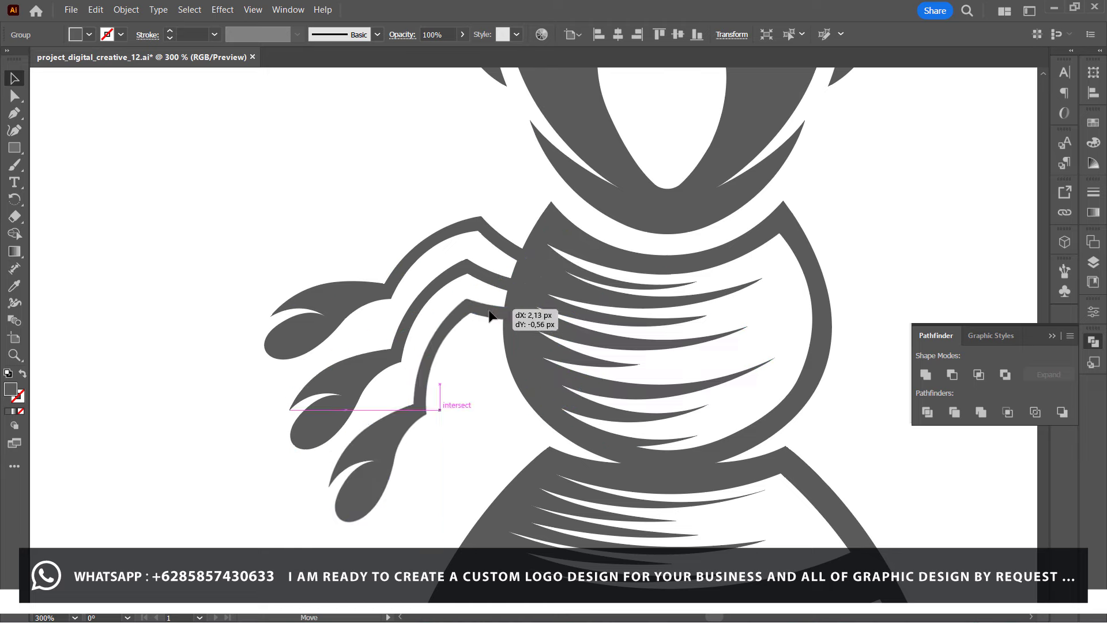
left_click_drag(508, 305, 510, 308)
left_click(426, 202)
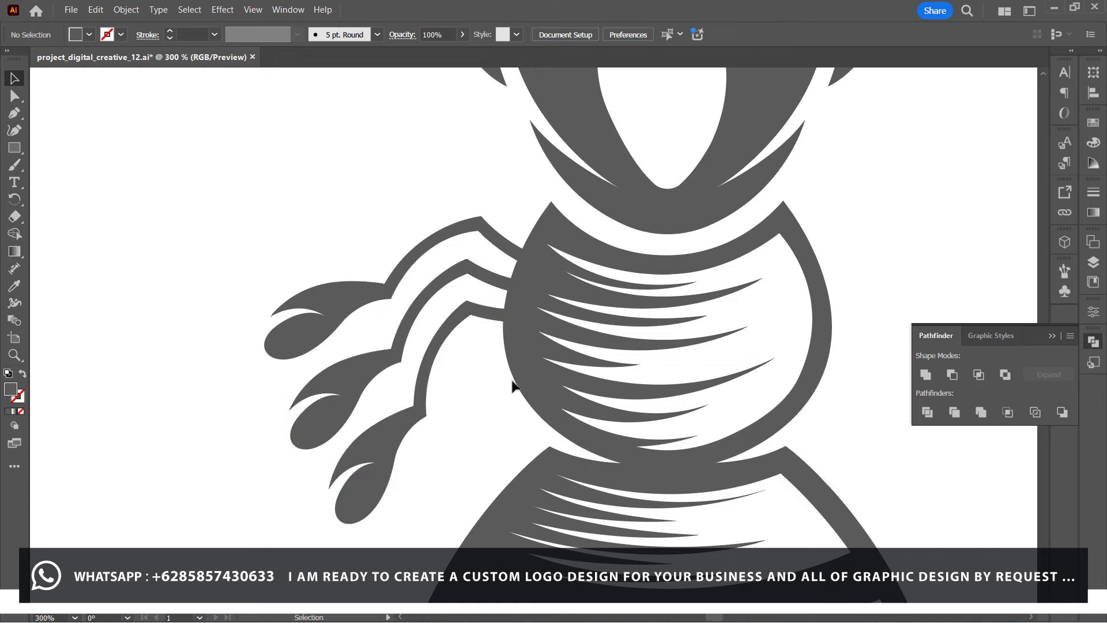
scroll(513, 389, "down", 3)
scroll(478, 430, "up", 2)
Group the three left legs and reflect a copy onto the bee's right side.
left_click_drag(406, 192, 287, 526)
right_click(287, 526)
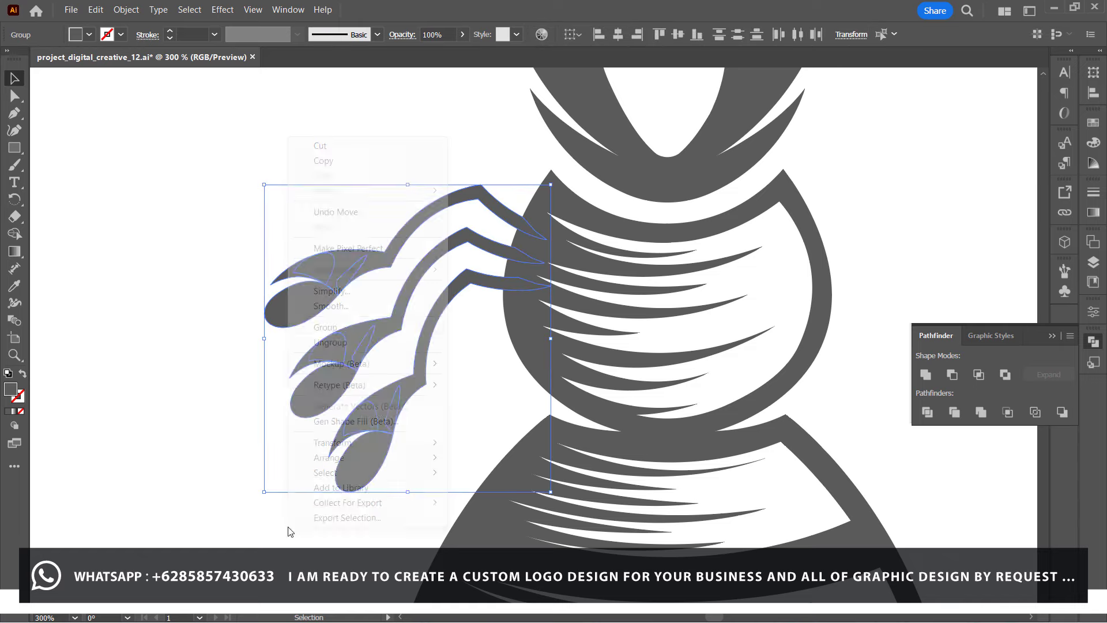
left_click(348, 333)
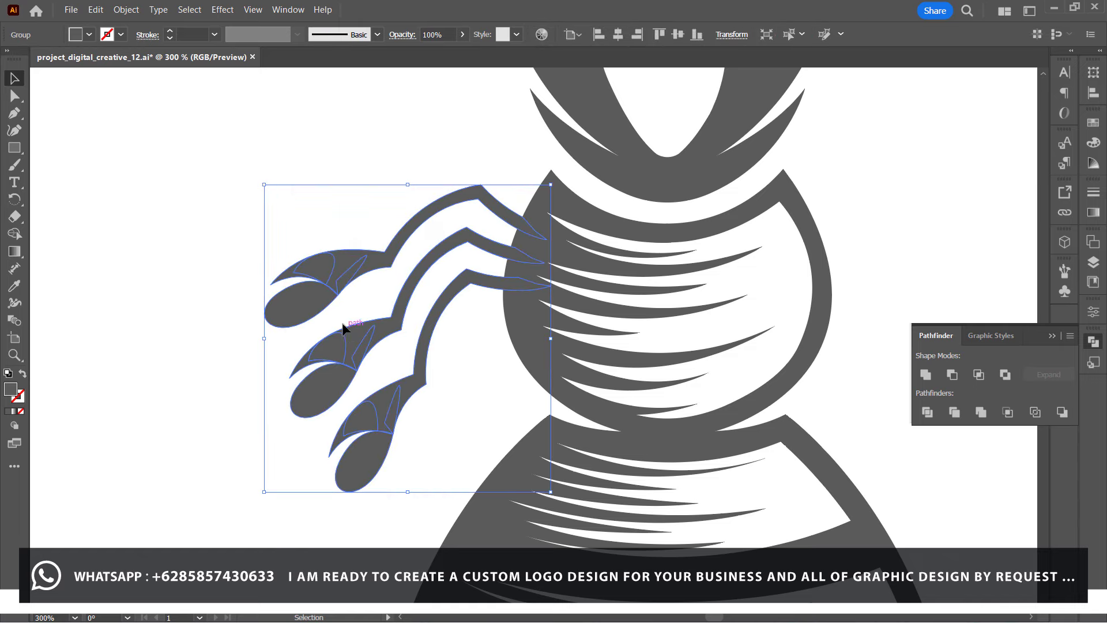
mouse_move(550, 338)
left_mouse_down()
mouse_move(313, 357)
mouse_move(546, 338)
left_mouse_up()
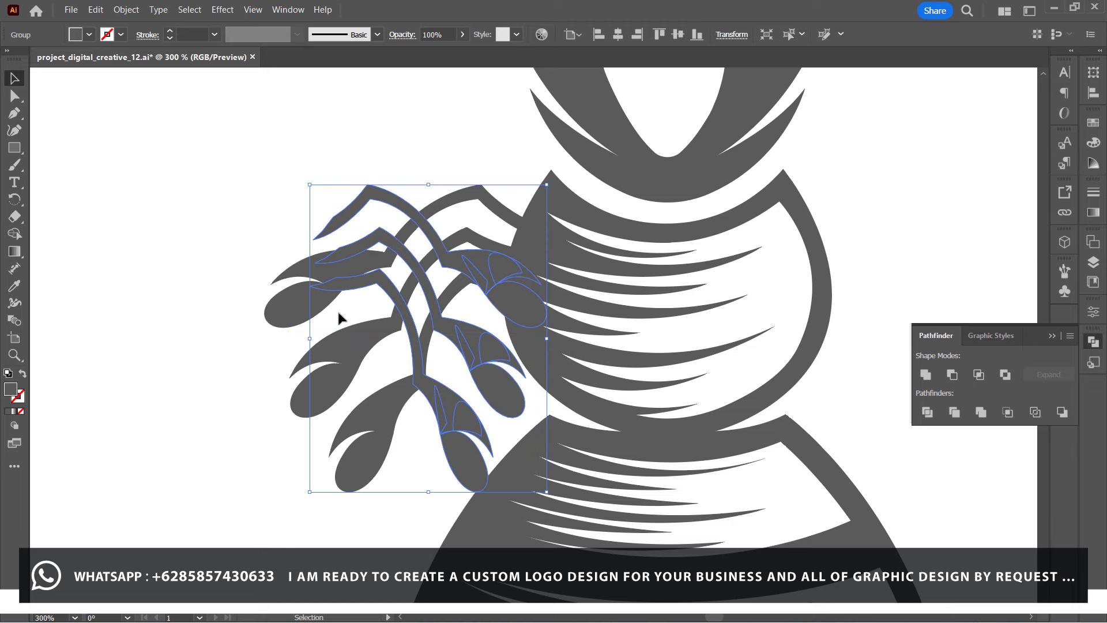
left_click_drag(310, 339, 288, 344)
mouse_move(358, 253)
left_mouse_down()
mouse_move(794, 190)
mouse_move(776, 186)
left_mouse_up()
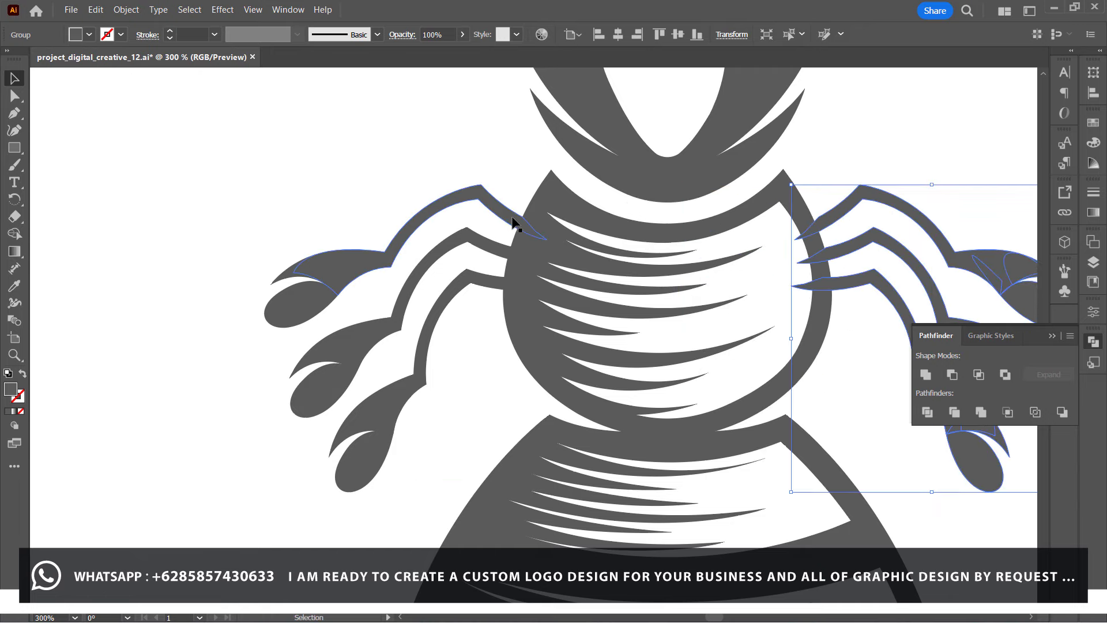
Draw a triangle where the upper right leg meets the body and send it to the back.
key("ctrl+equal")
key("ctrl+equal")
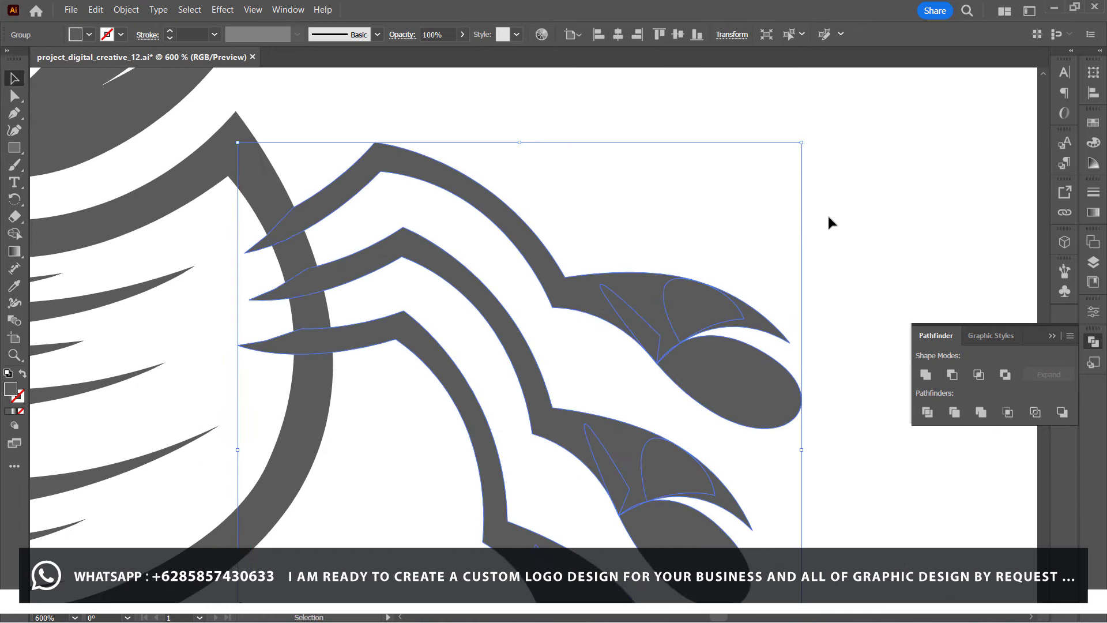
left_click(14, 113)
key("ctrl+shift+a")
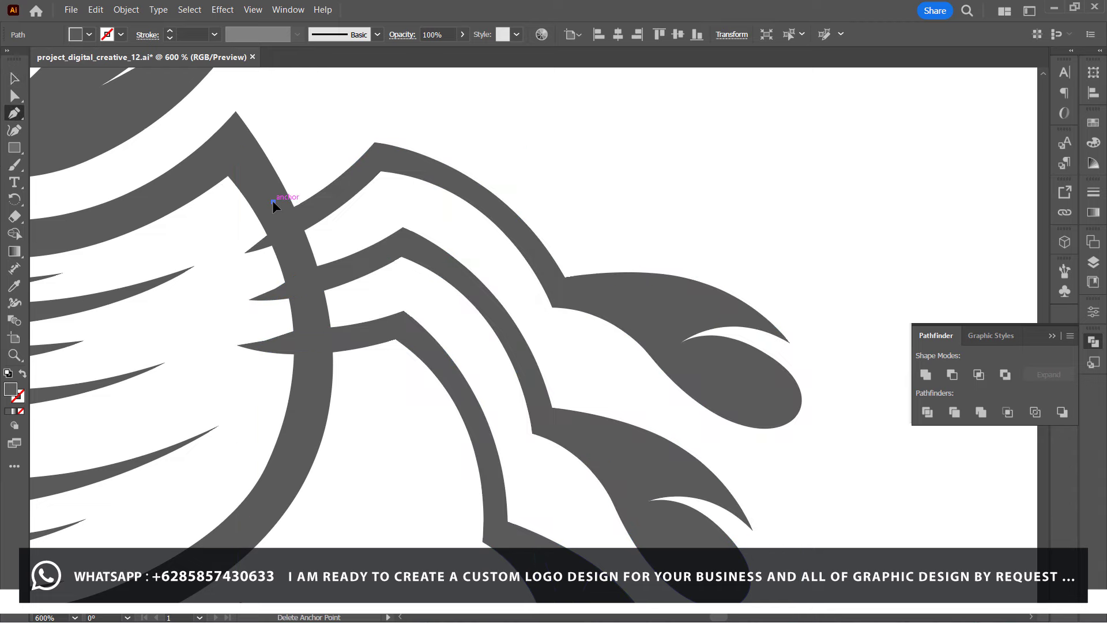
left_click(272, 202)
left_click_drag(320, 383, 318, 401)
left_click(196, 343)
left_click(273, 202)
key("v")
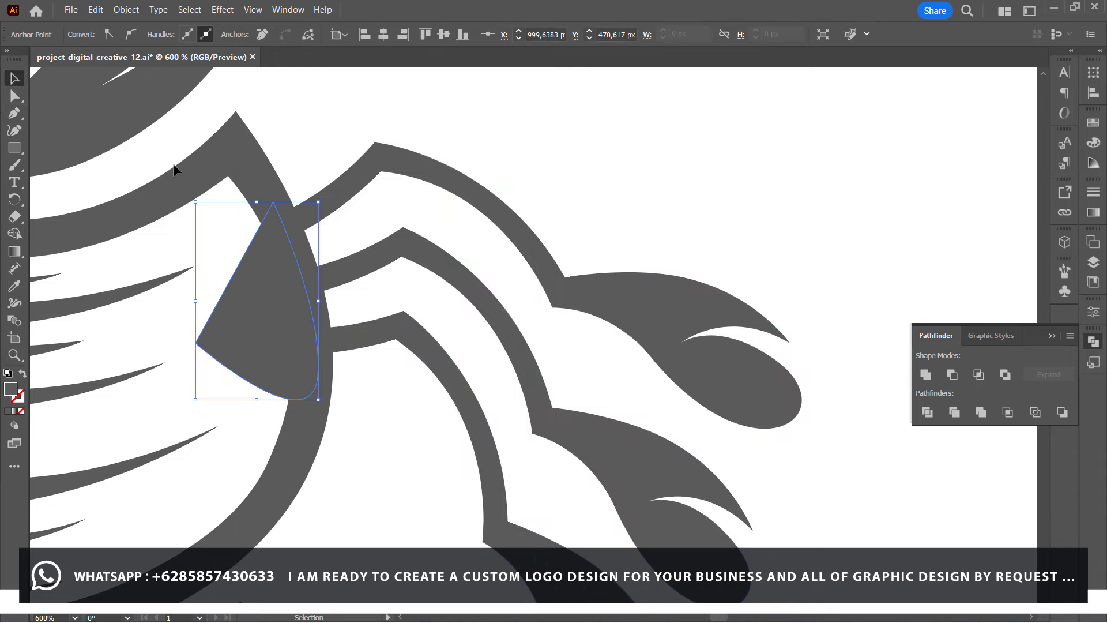
key("ctrl+shift+bracketleft")
key("ctrl+shift+a")
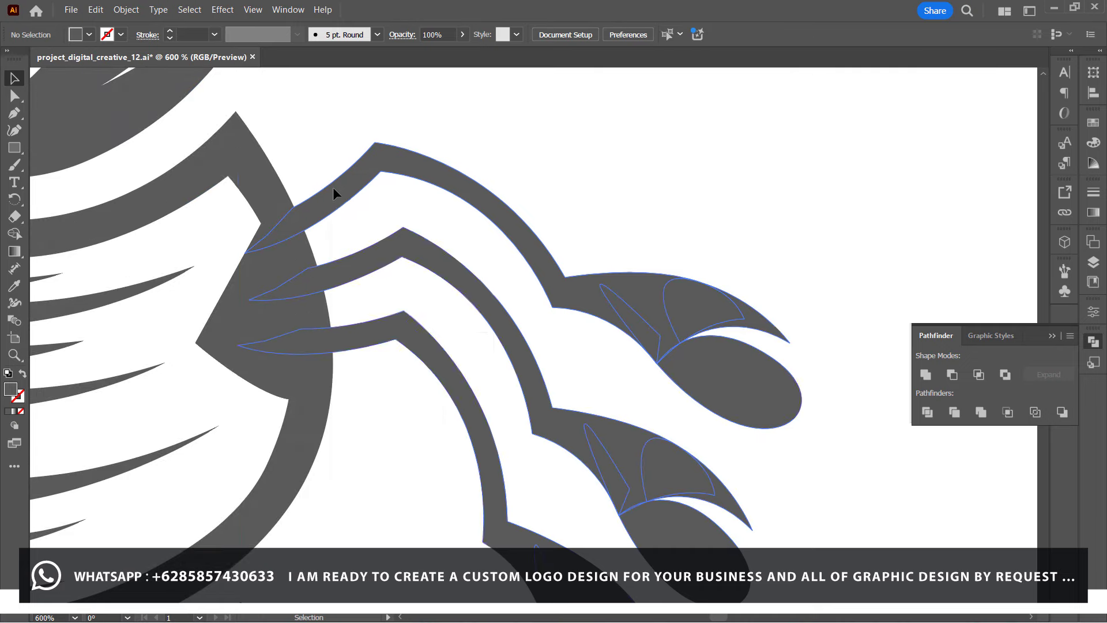
Ungroup the legs and subtract the triangle from the middle leg with Minus Front.
right_click(335, 192)
left_click(309, 223)
right_click(425, 254)
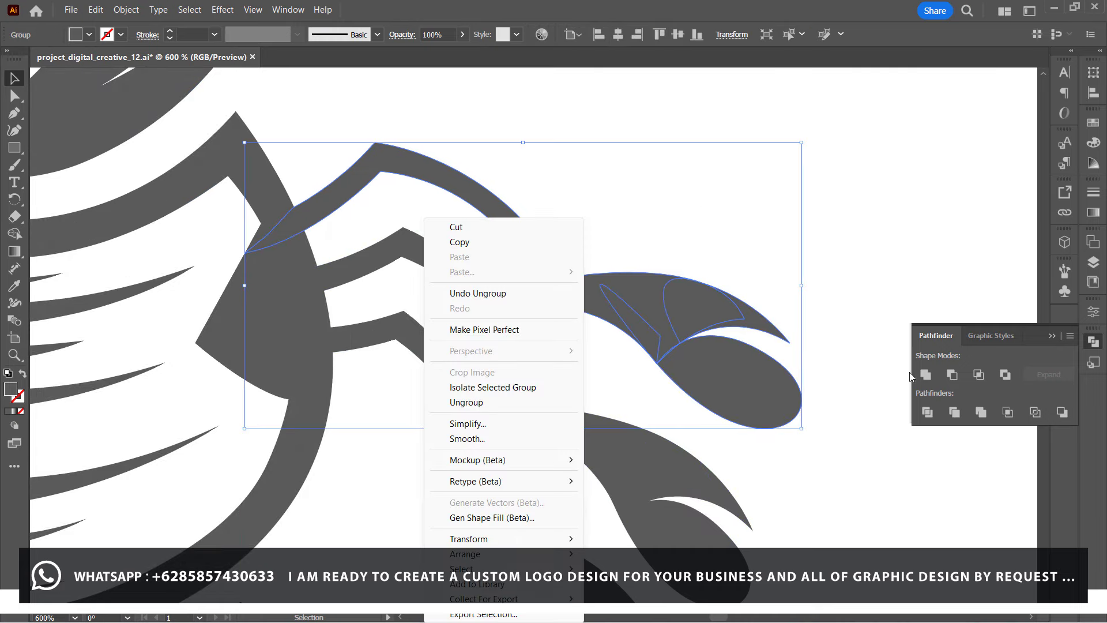
key("Escape")
left_click(259, 346)
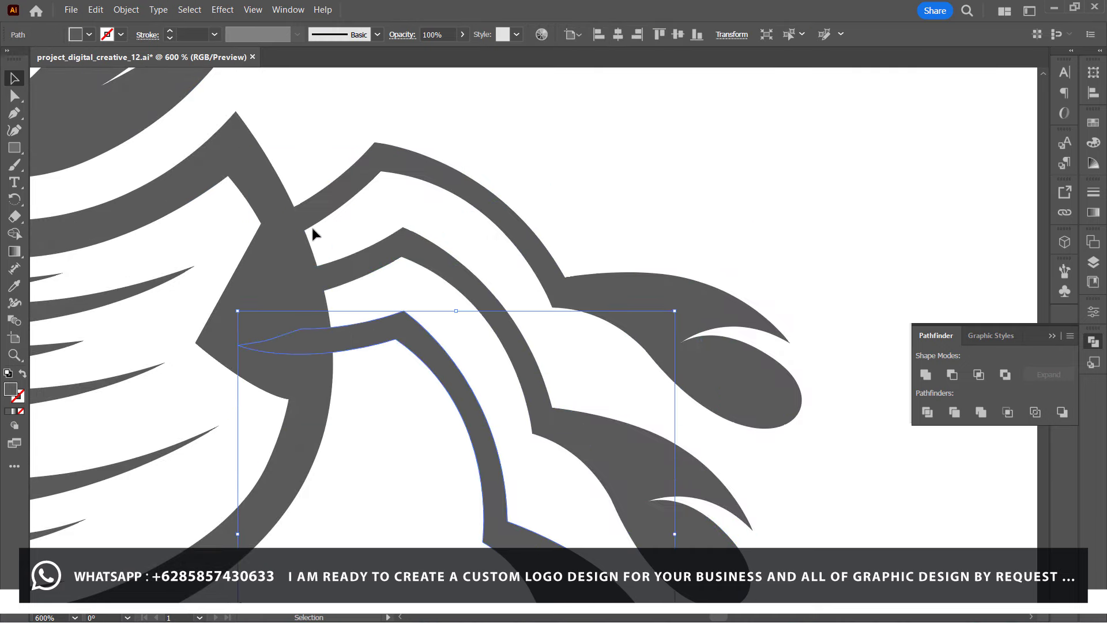
left_click(313, 234)
left_click(432, 259, "shift")
left_click(273, 333, "shift")
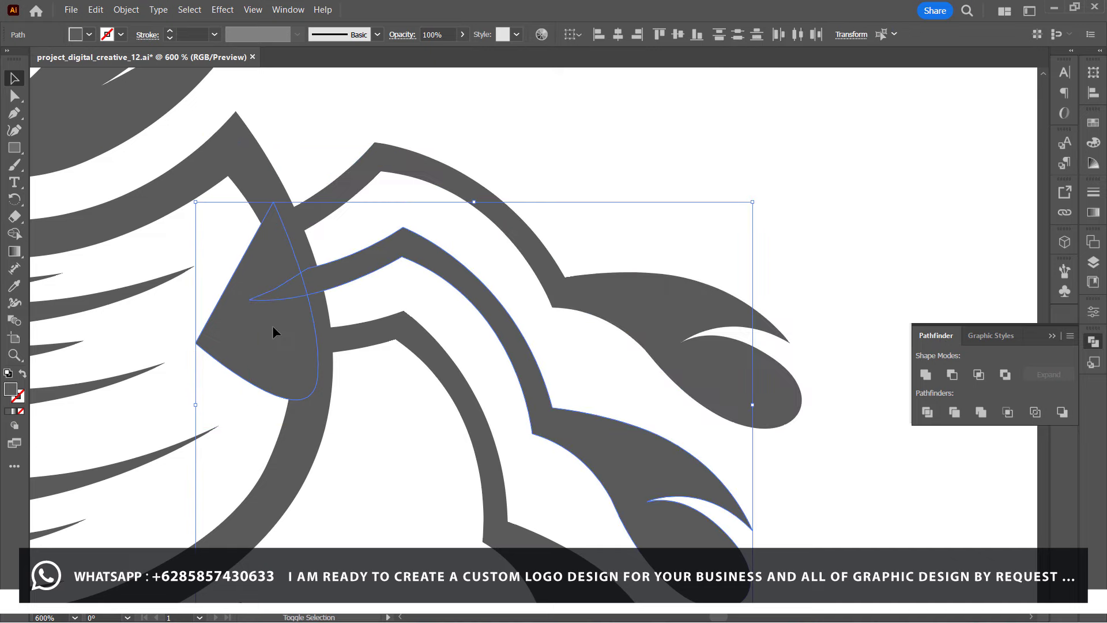
left_click(952, 376)
left_click(715, 230)
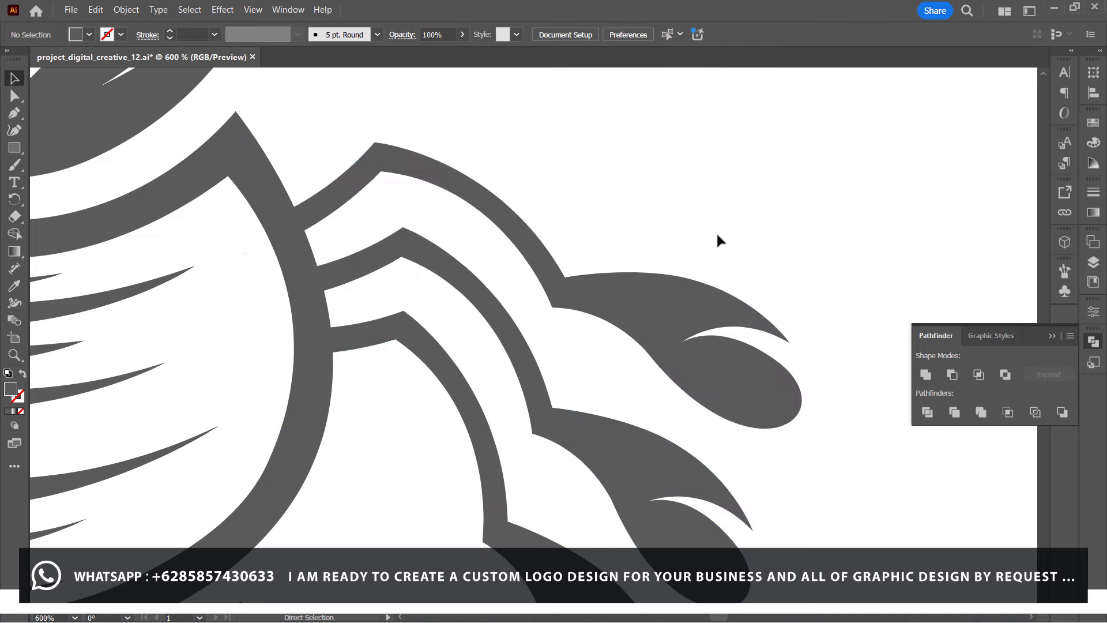
Zoom out and save project_digital_creative_12.ai.
key("ctrl+minus")
key("ctrl+minus")
key("ctrl+minus")
scroll(715, 230, "down", 1)
left_click(70, 10)
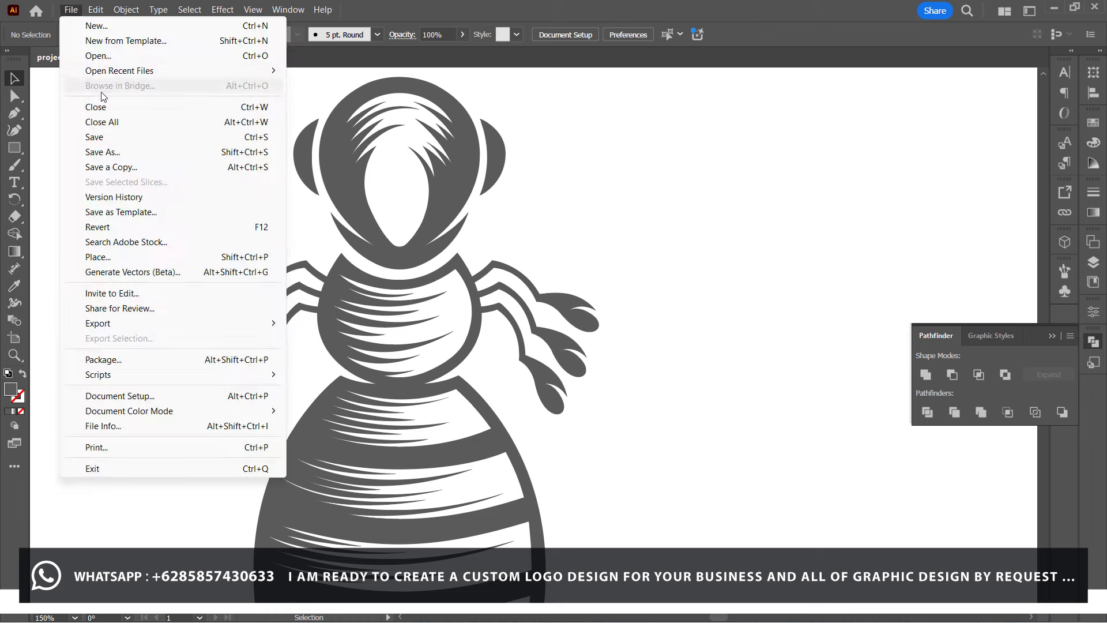
left_click(110, 138)
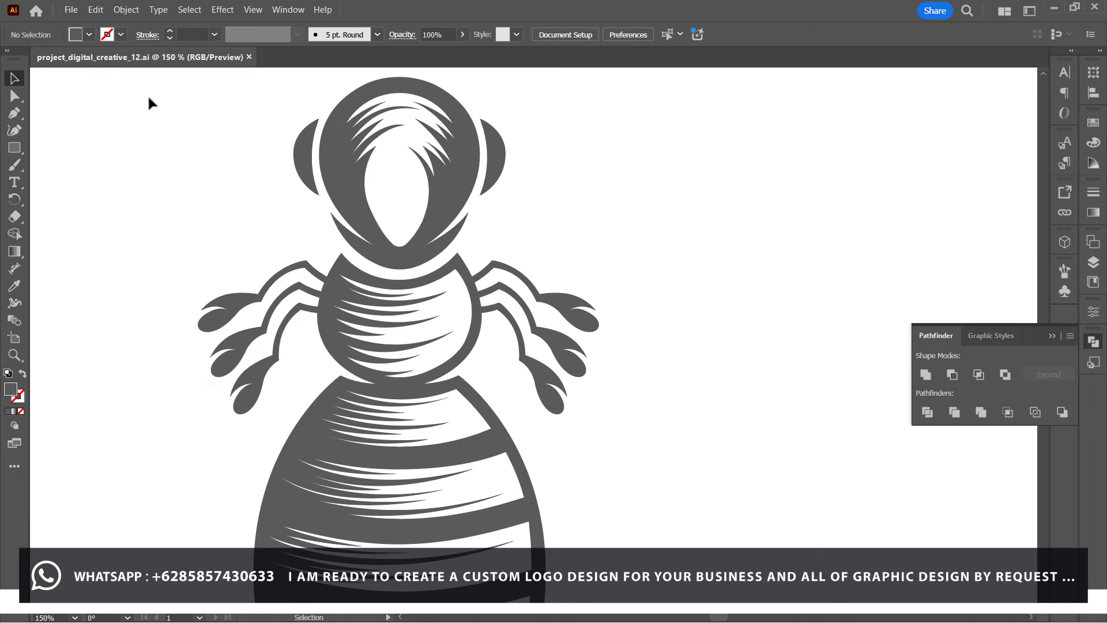
Draw the first curved, pointed hair spike inside the head's oval.
key("ctrl+plus")
key("ctrl+plus")
key("ctrl+plus")
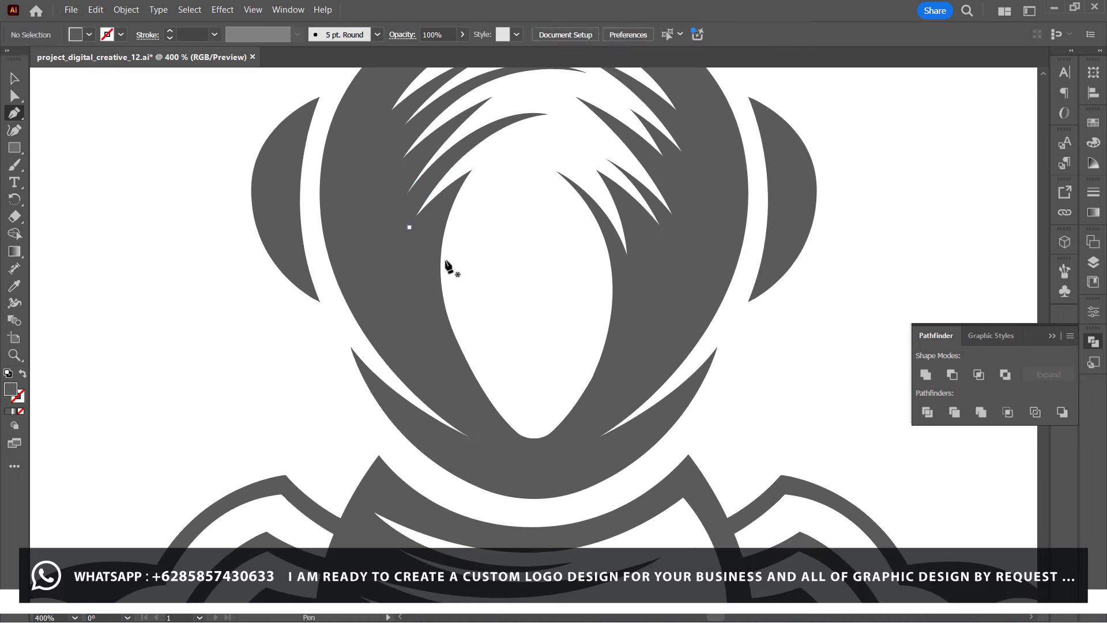
left_click_drag(522, 435, 483, 407)
left_click_drag(530, 271, 537, 253)
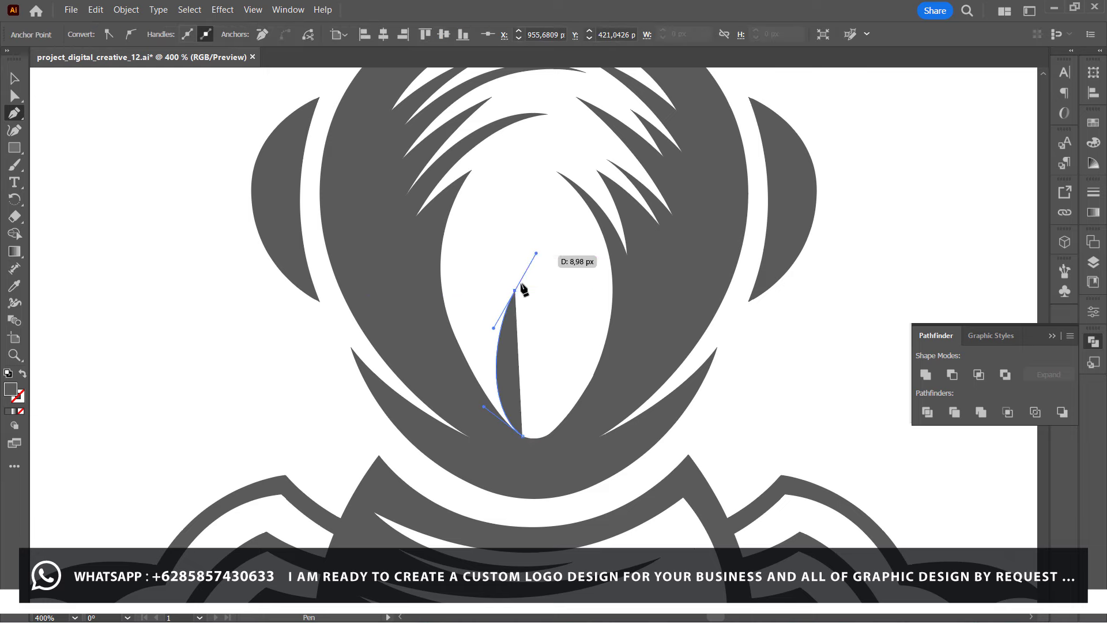
left_click_drag(484, 395, 488, 455)
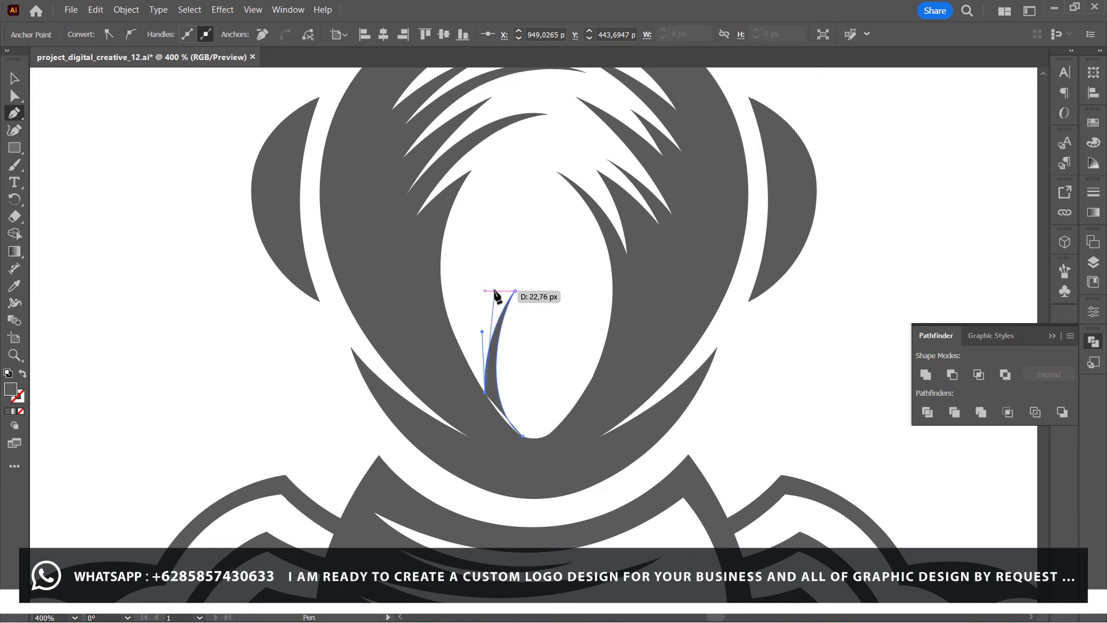
left_click_drag(494, 295, 493, 323)
mouse_move(506, 280)
left_mouse_down()
mouse_move(484, 320)
mouse_move(503, 249)
left_mouse_up()
Add more curved hair strands with sharp tips along the oval's left edge.
left_click_drag(487, 306, 458, 375)
left_click(464, 354)
left_click_drag(523, 233, 578, 173)
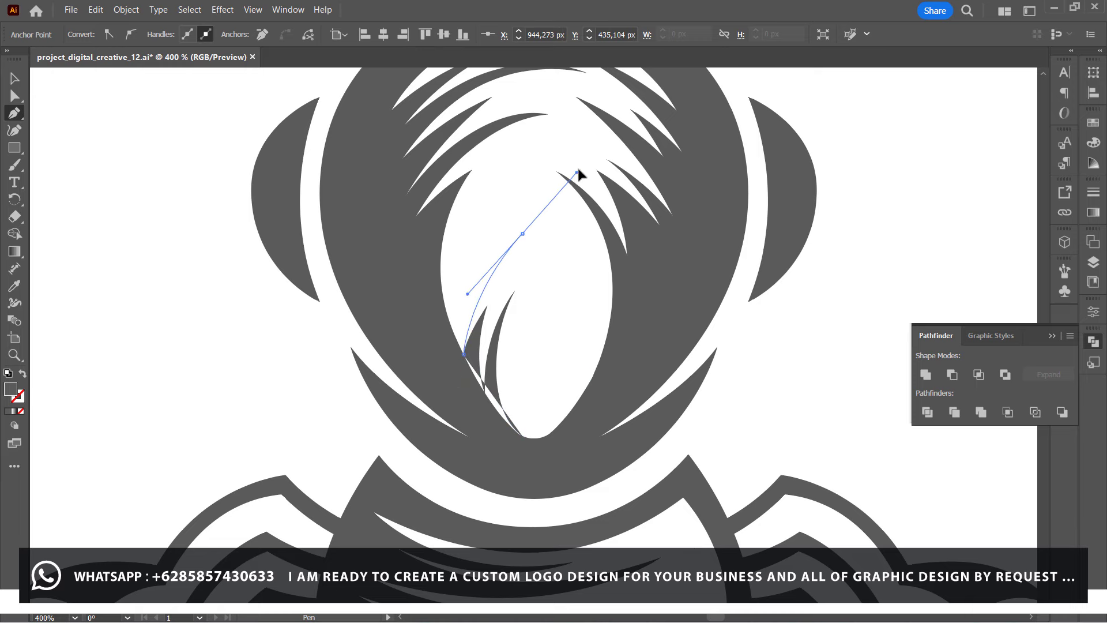
left_click_drag(450, 319, 439, 370)
left_click(454, 334)
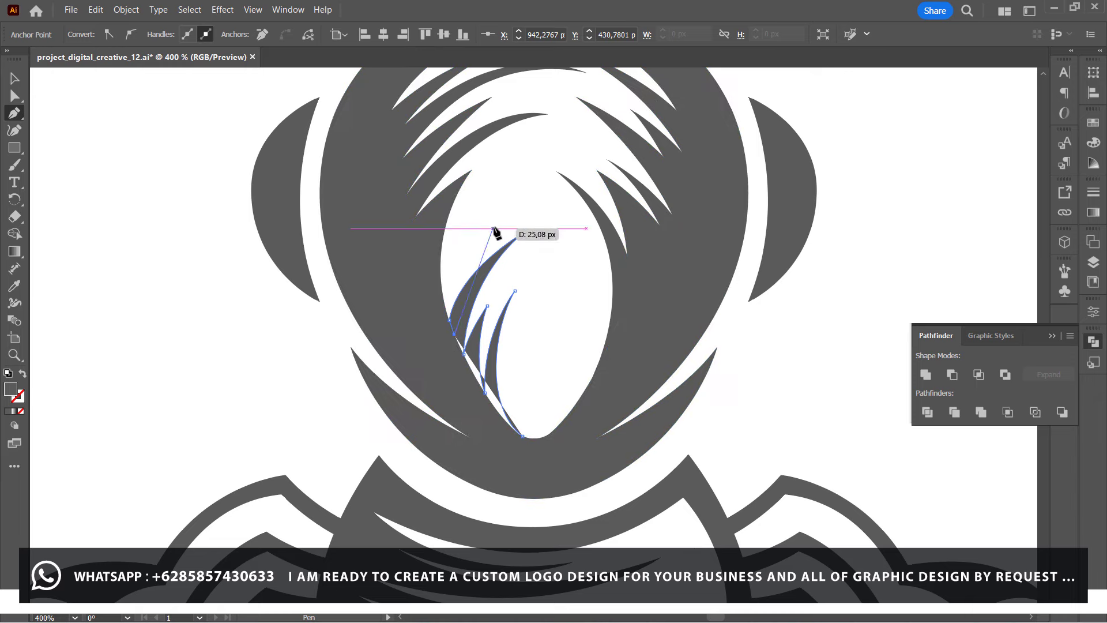
left_click_drag(524, 200, 605, 123)
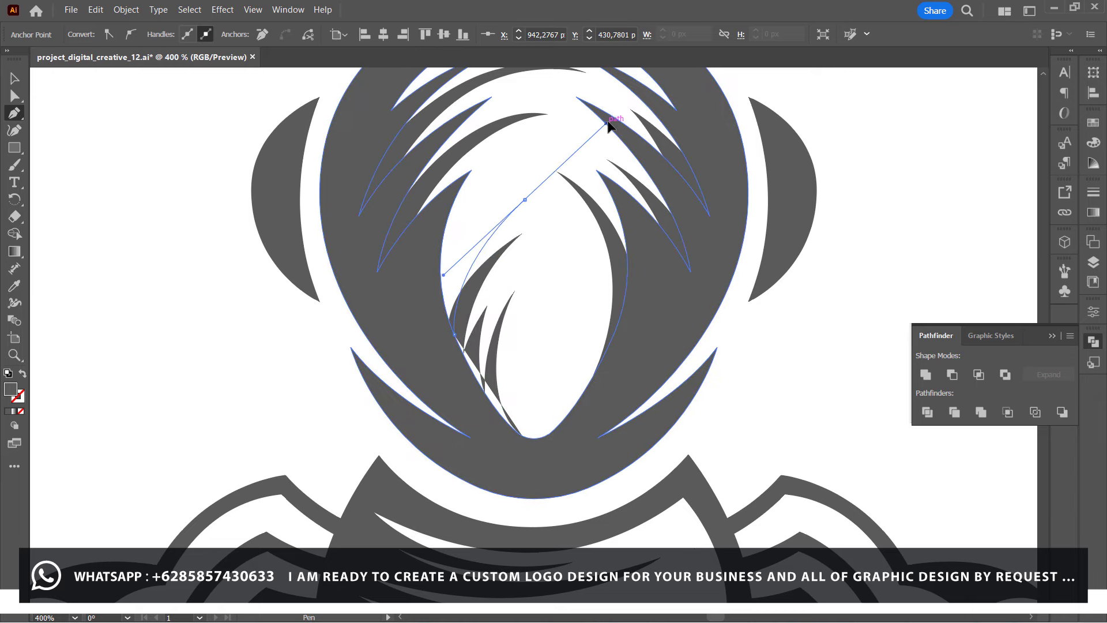
left_click(525, 200)
left_click_drag(443, 312, 428, 379)
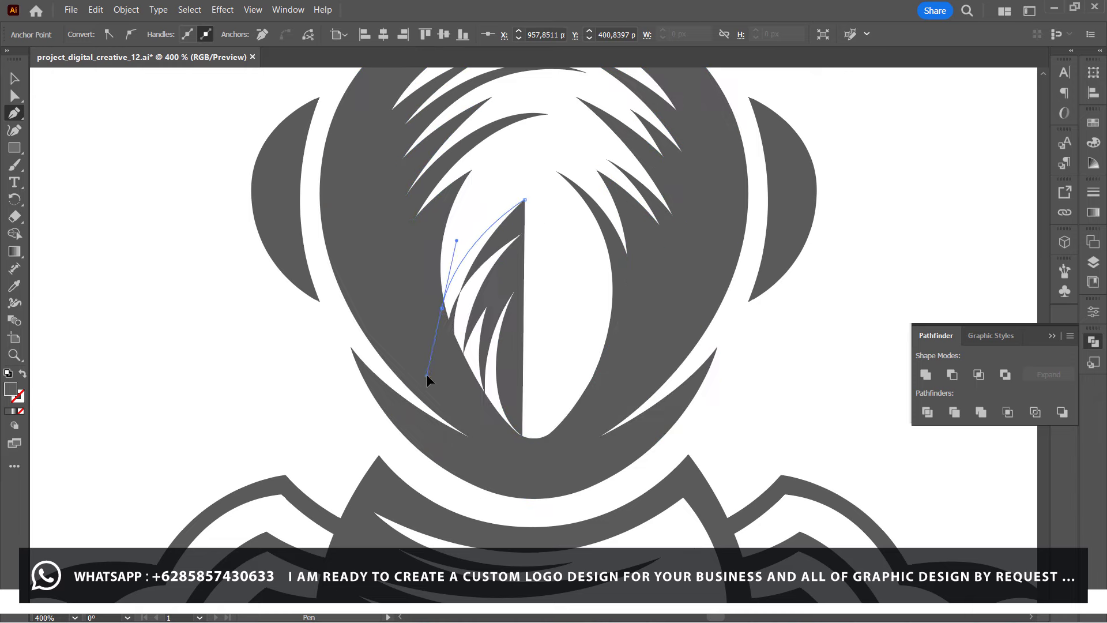
left_click_drag(481, 206, 514, 149)
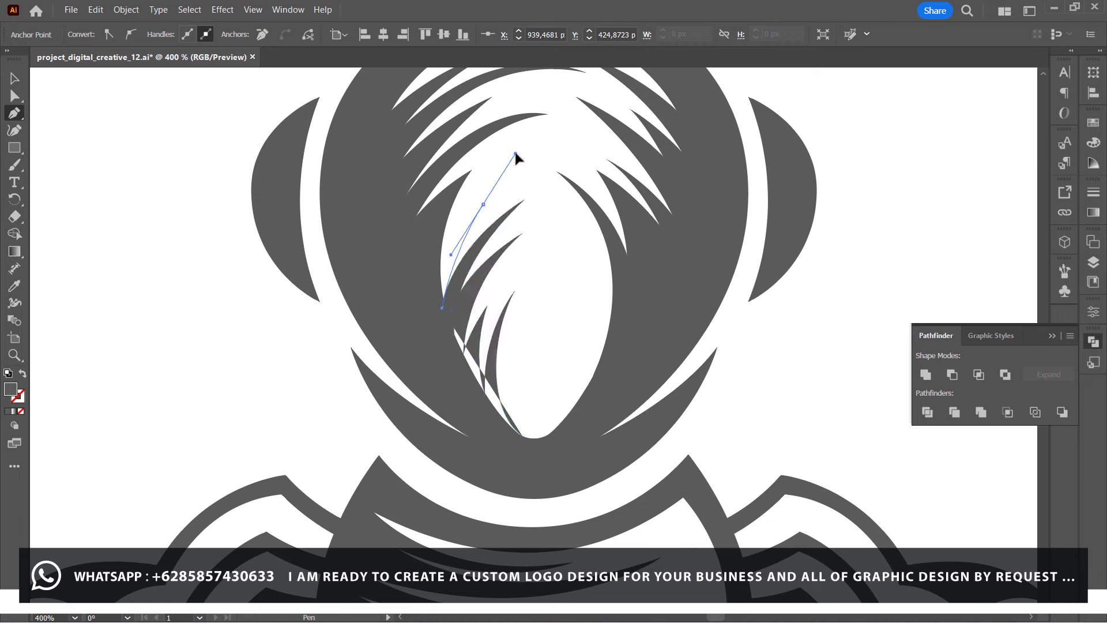
left_click(482, 206)
left_click_drag(442, 254, 434, 281)
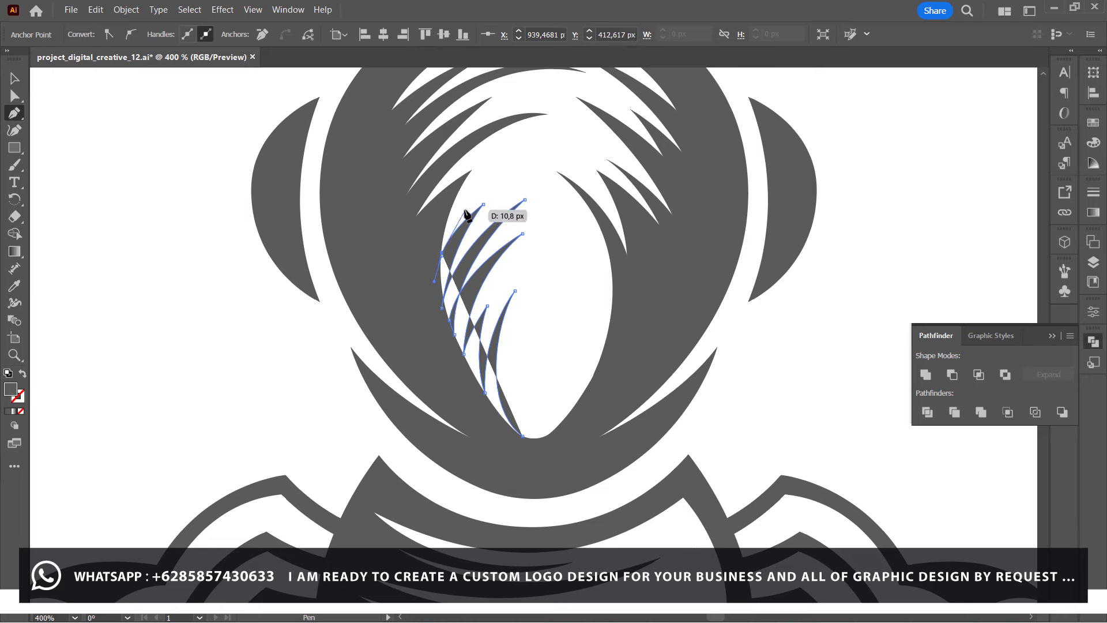
Close an outline around the spike strands, then deselect and zoom out.
left_click(464, 208)
left_click(441, 234)
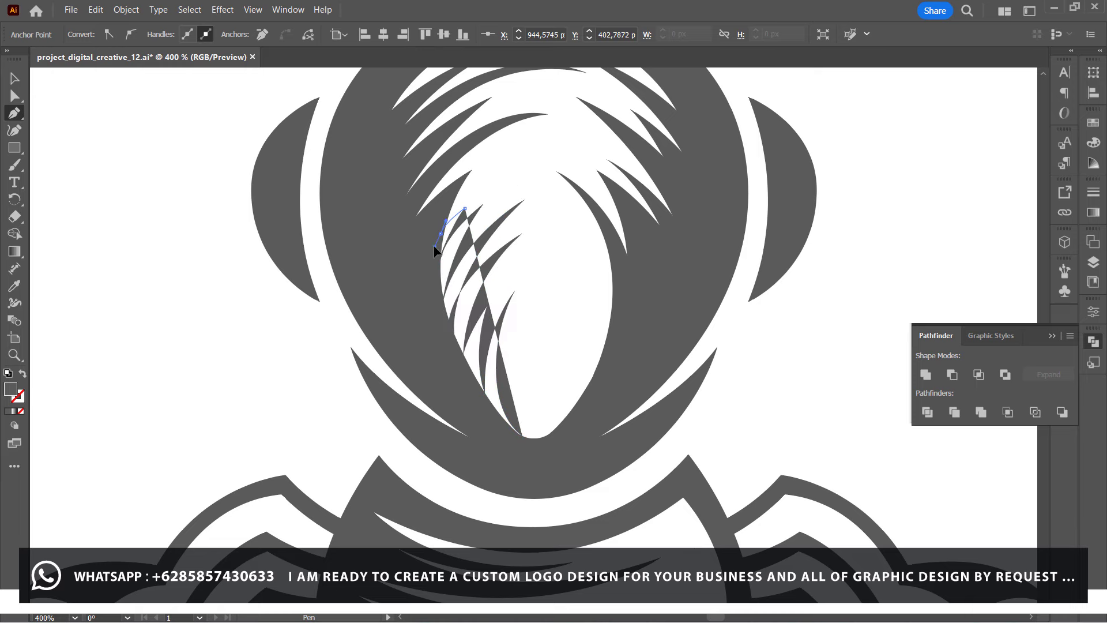
left_click(409, 321)
left_click(473, 414)
left_click(522, 436)
key("v")
left_click(158, 187)
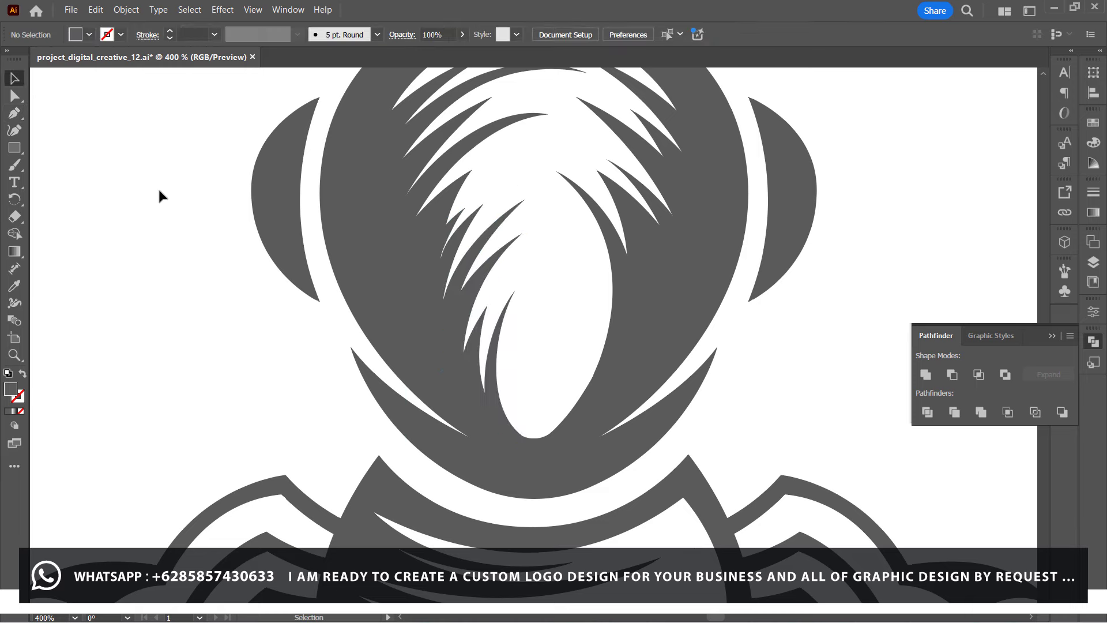
key("ctrl+minus")
key("ctrl+minus")
key("ctrl+minus")
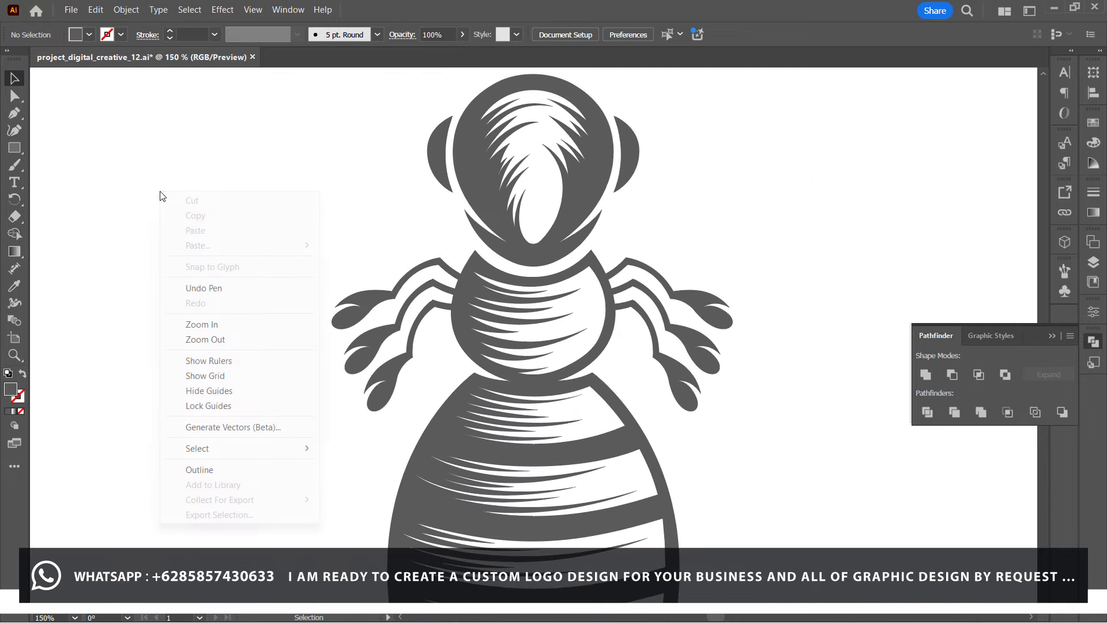
Reflect a copy of the left hair strands and move it to the oval's right side.
right_click(159, 193)
key("Escape")
key("ctrl+minus")
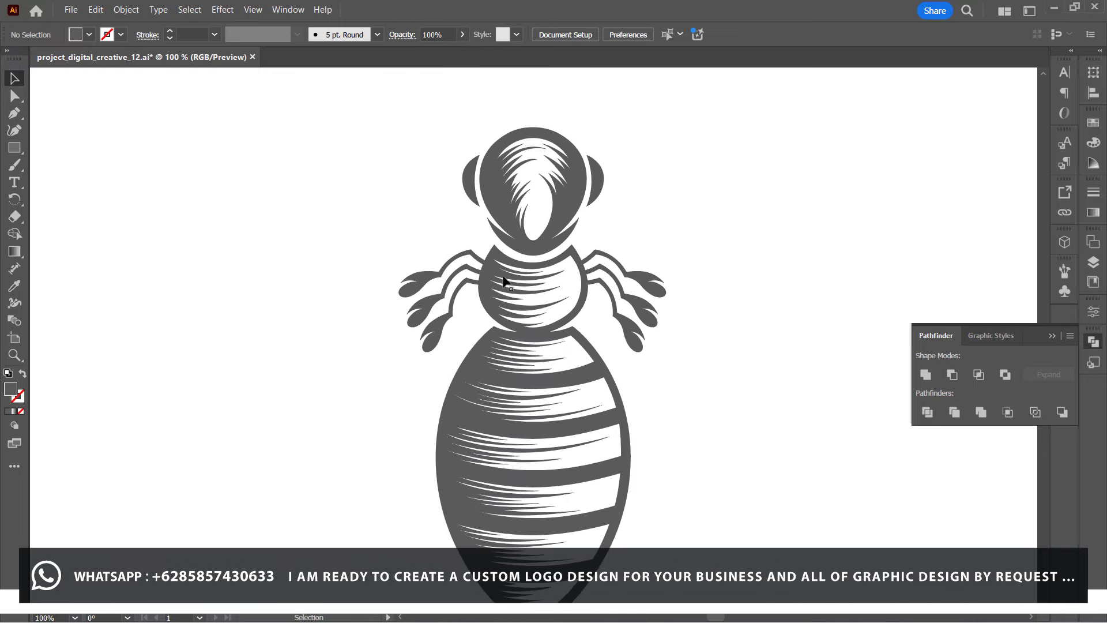
left_click(533, 228)
key("ctrl+plus")
key("ctrl+plus")
key("ctrl+plus")
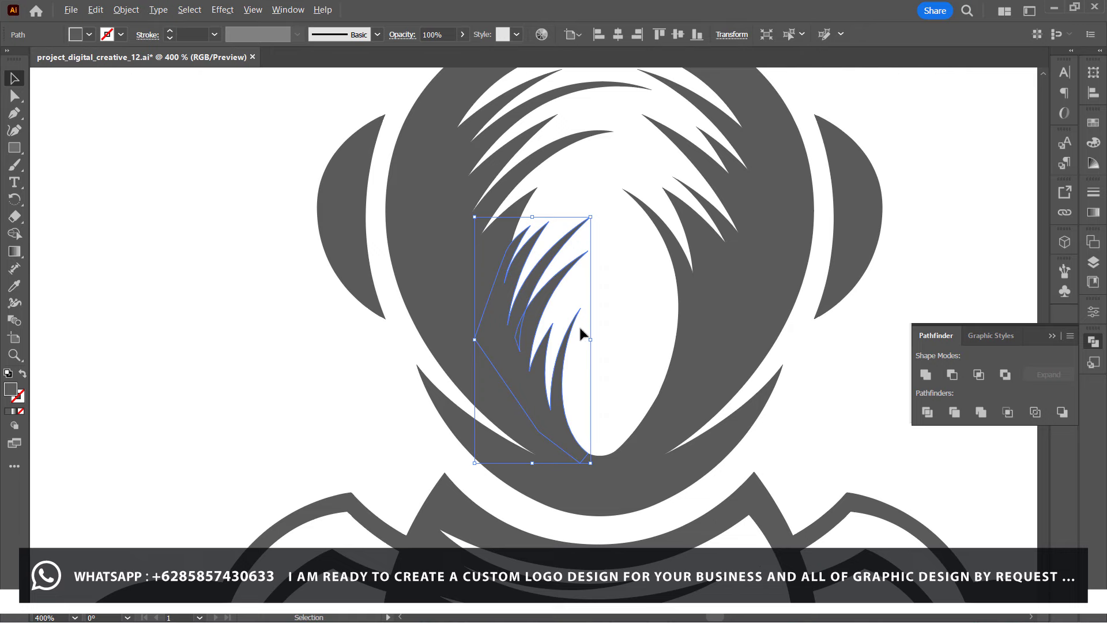
left_click_drag(474, 339, 700, 334)
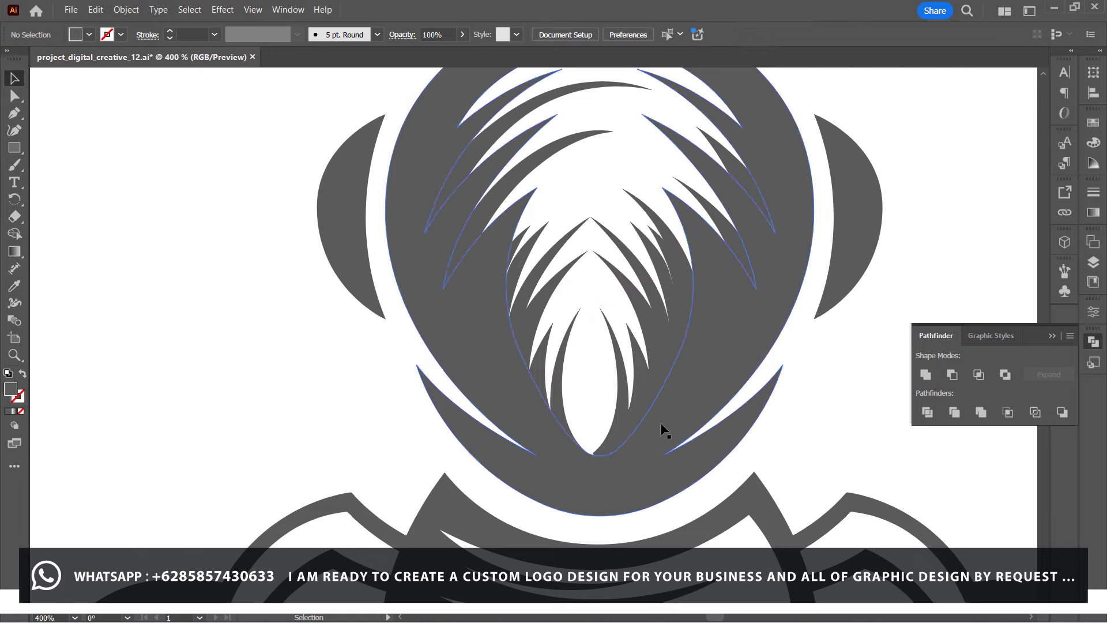
left_click_drag(648, 376, 671, 376)
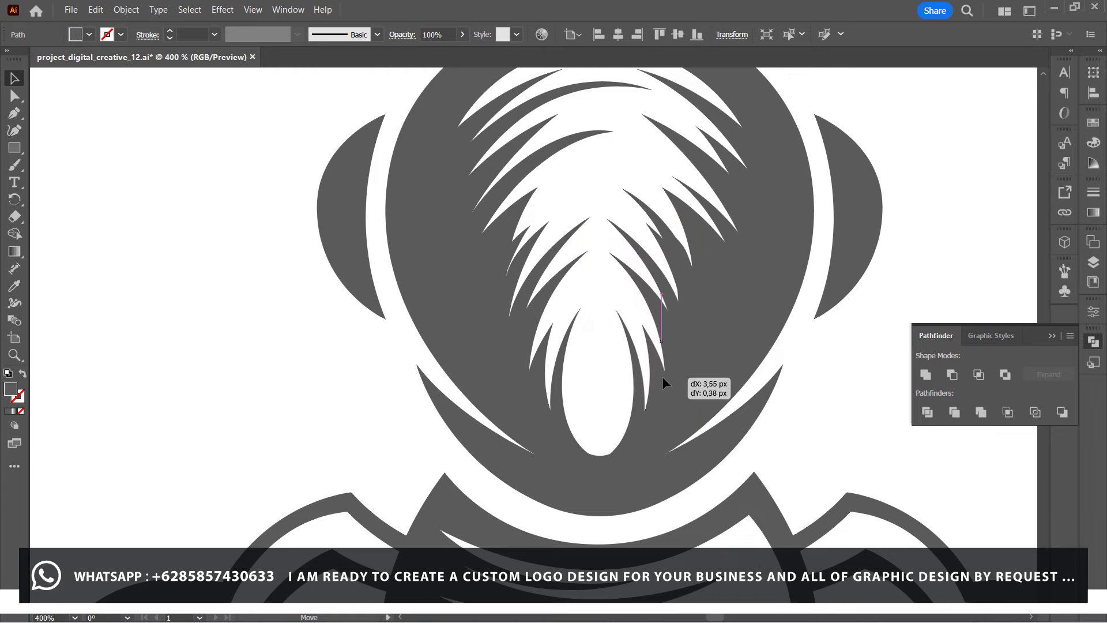
left_click(856, 393)
Zoom in on the right strands and trace a Pen path along the right strand edge.
key("ctrl+z")
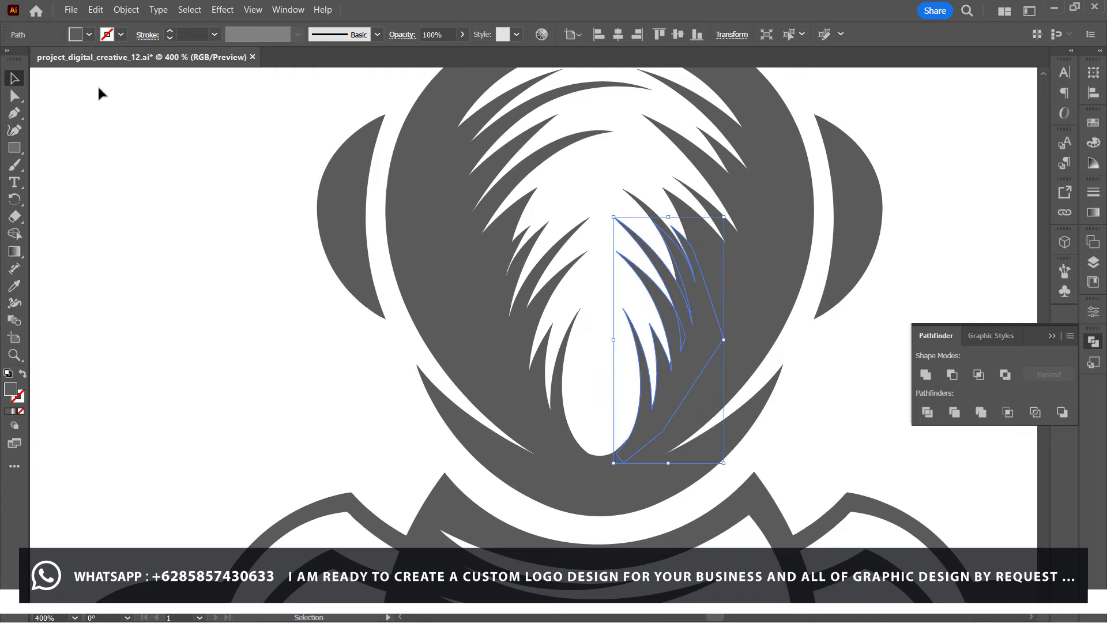
key("a")
key("ctrl+equal")
key("ctrl+equal")
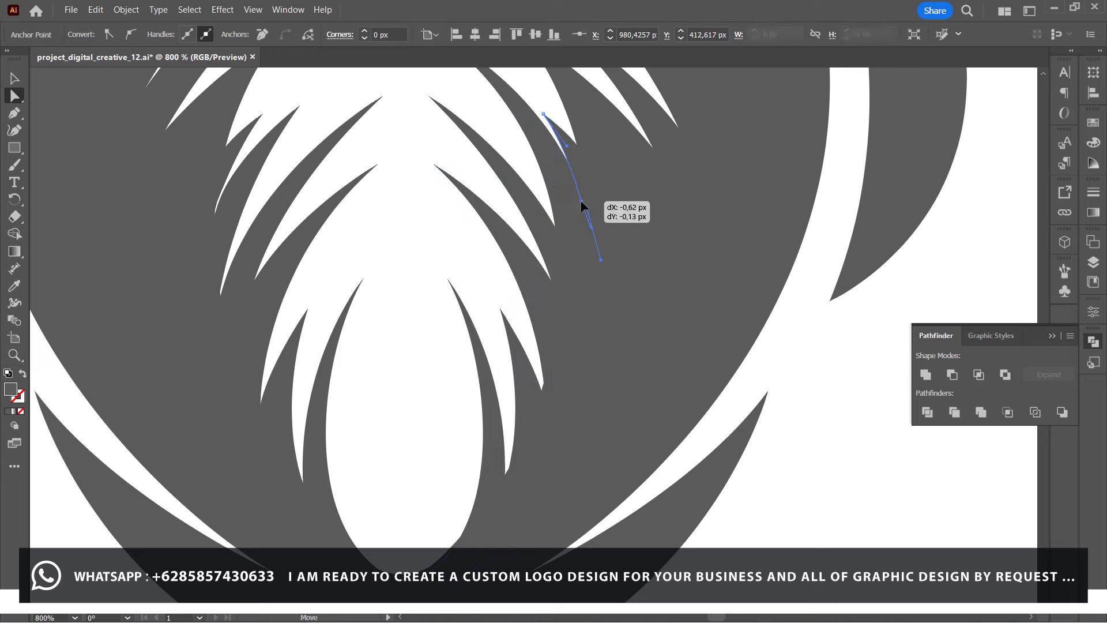
left_click(527, 371)
left_click(14, 113)
scroll(507, 384, "down", 3)
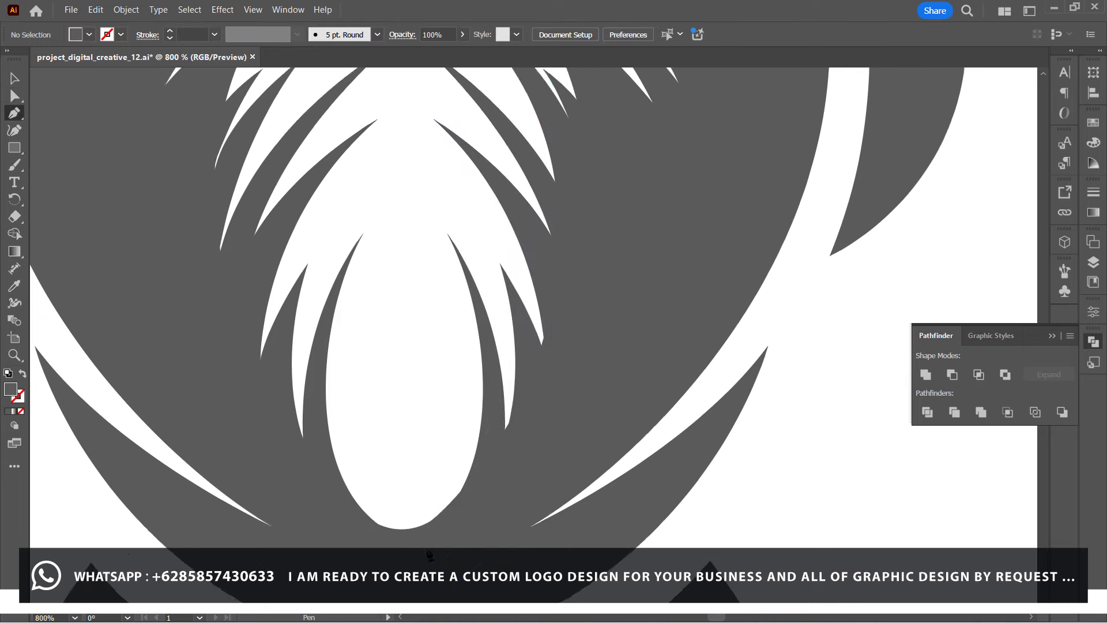
left_click(539, 344)
left_click(510, 201)
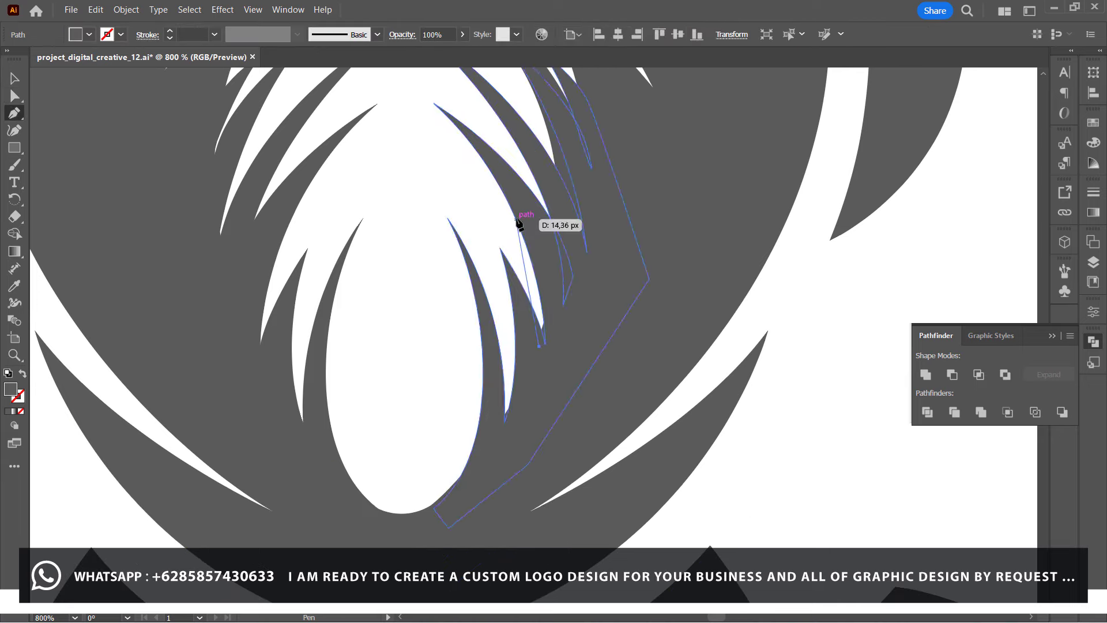
left_click(562, 269)
left_click(565, 343)
Trace another strand edge and draw a closed curved path wrapping the oval's bottom.
left_click(453, 216)
left_click(476, 270)
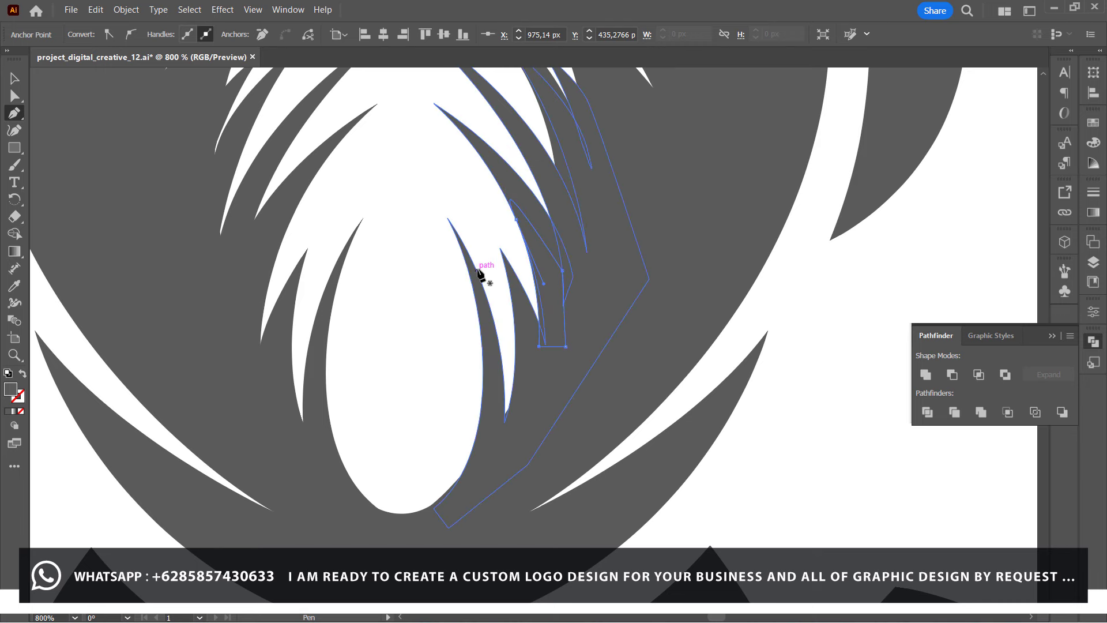
left_click(500, 324)
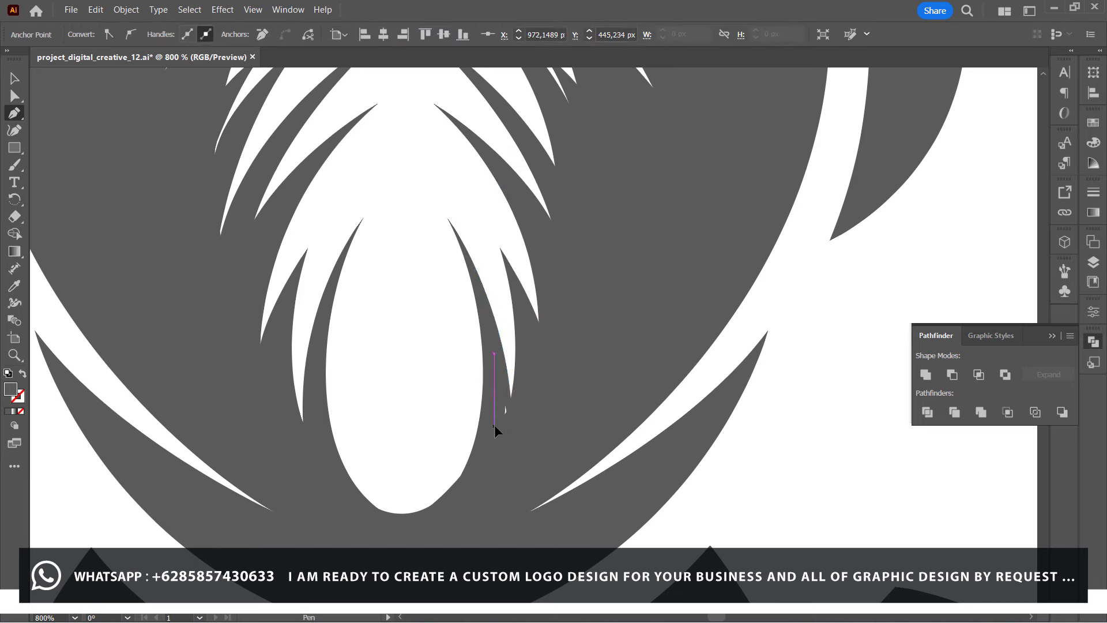
left_click(476, 270)
left_click(312, 376)
left_click(337, 449)
left_click(362, 522)
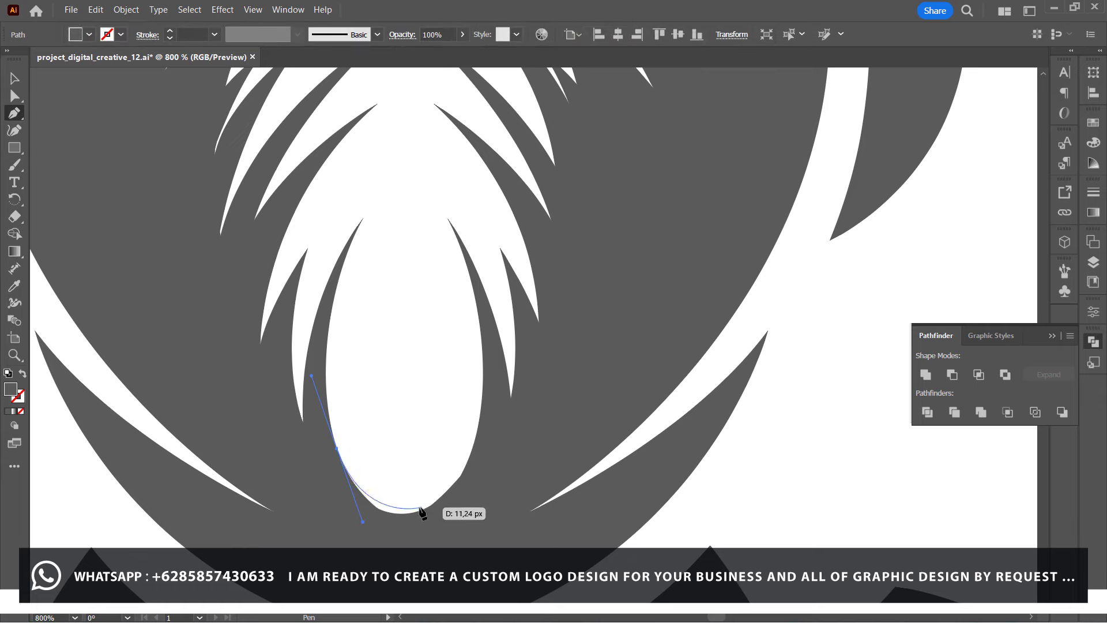
left_click_drag(479, 421, 510, 327)
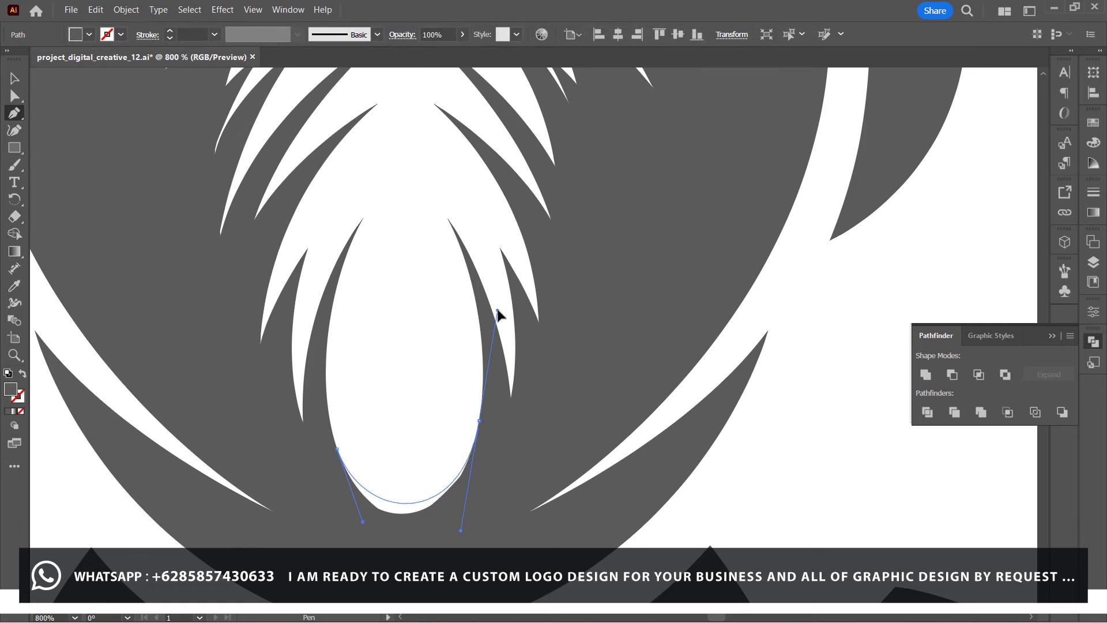
left_click(337, 449)
Deselect the path, zoom out and select all the bee artwork at actual size.
key("v")
left_click(70, 10)
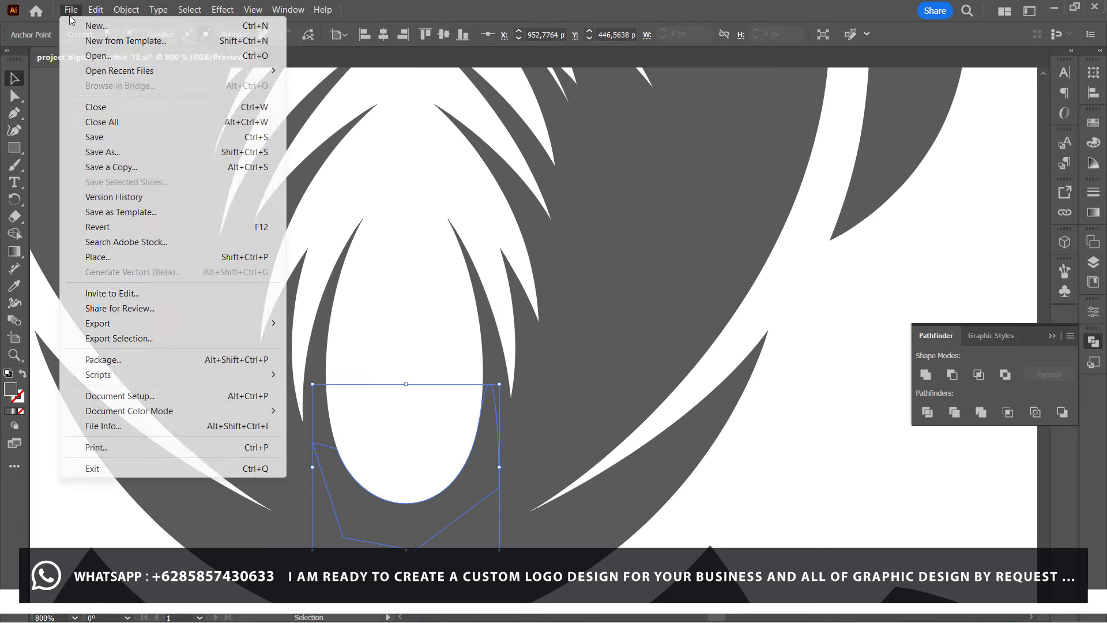
left_click(396, 346)
key("ctrl+0")
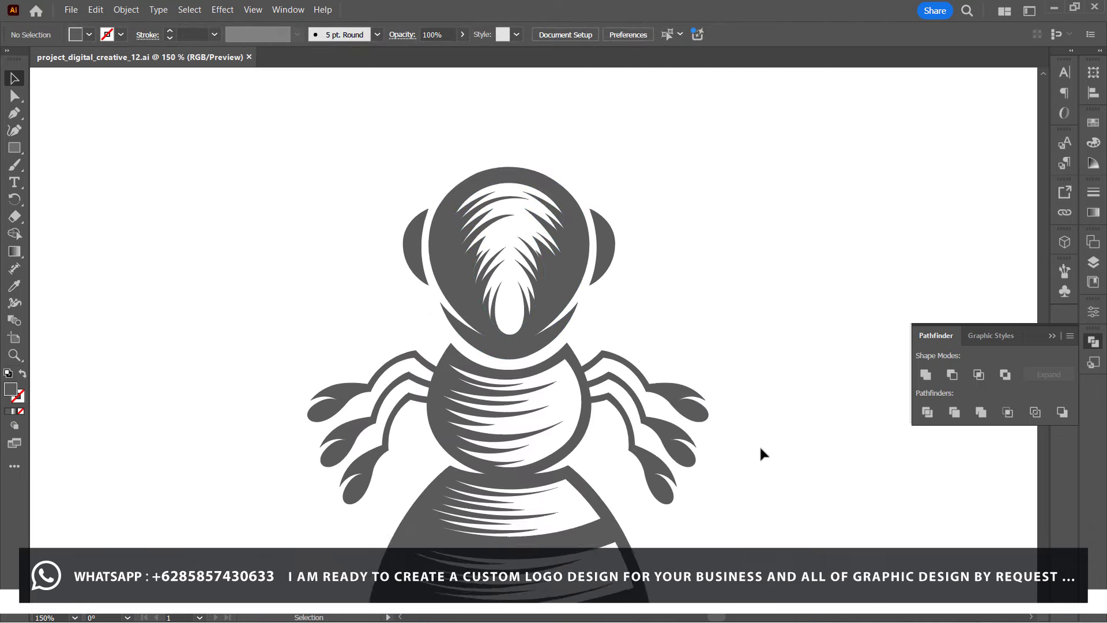
key("ctrl+minus")
key("ctrl+minus")
right_click(760, 448)
key("ctrl+a")
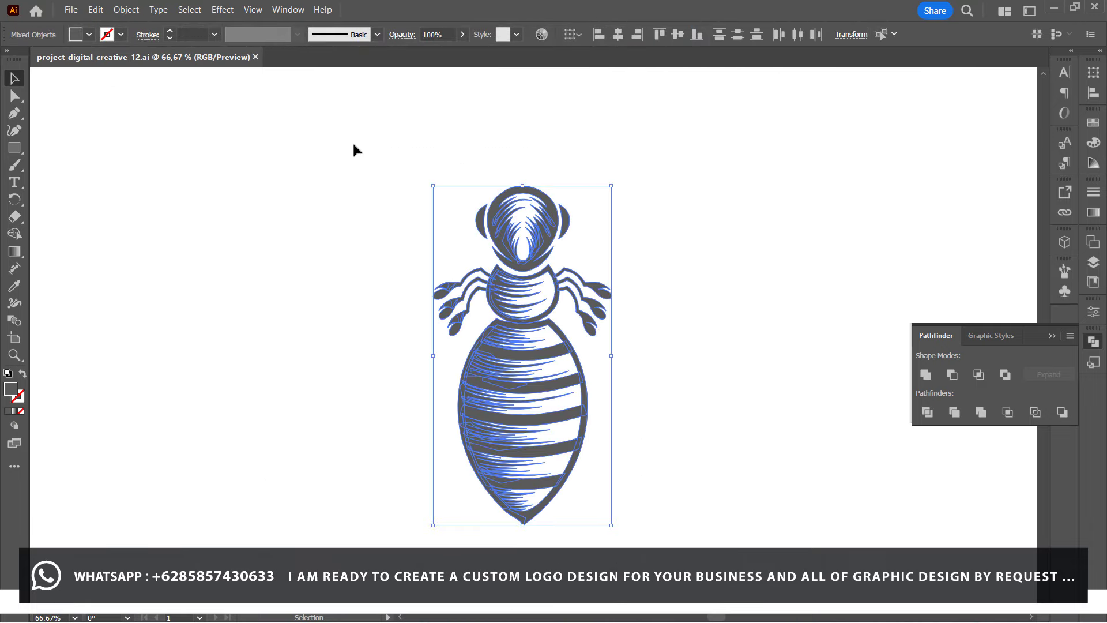
key("ctrl+1")
Save As over project_digital_creative_12.ai, confirming the replace and Illustrator Options.
key("alt+f")
left_click(144, 153)
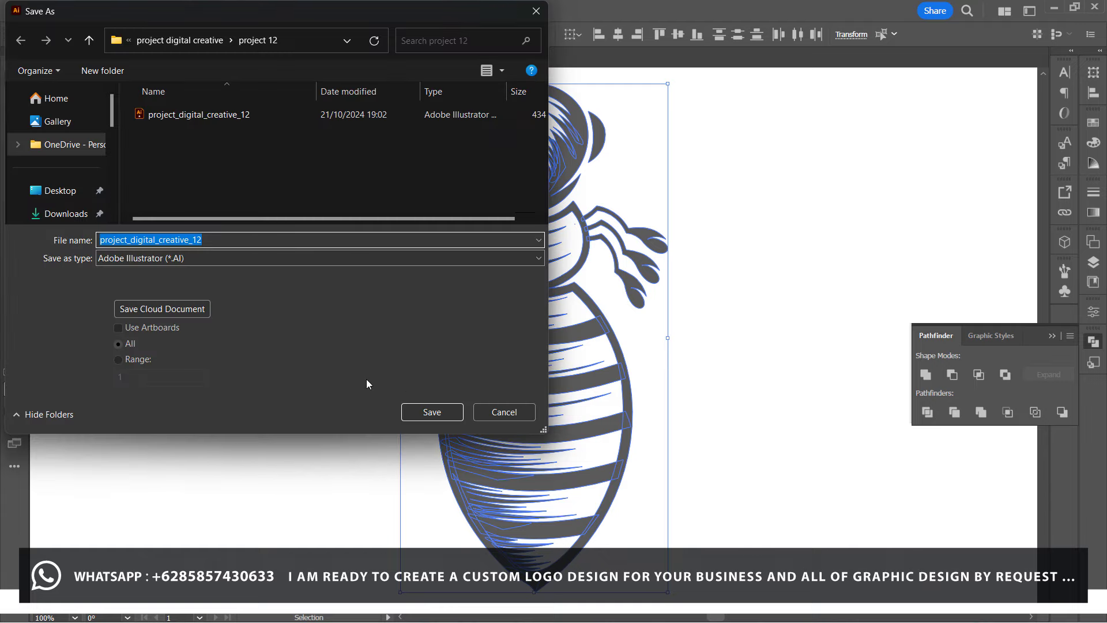
left_click(427, 412)
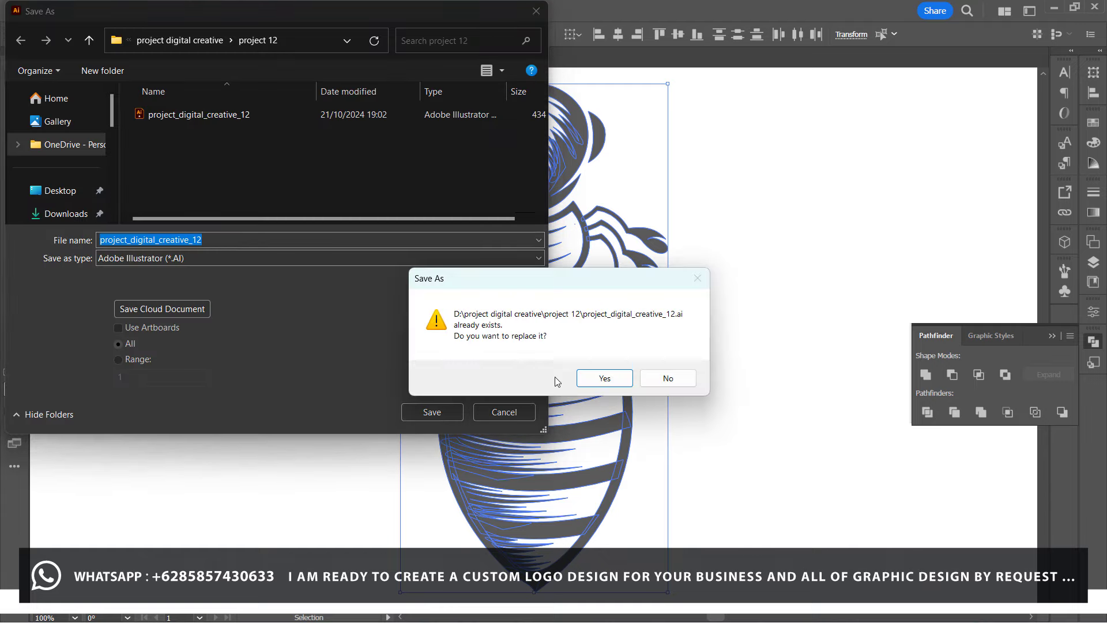
left_click(603, 378)
left_click(607, 502)
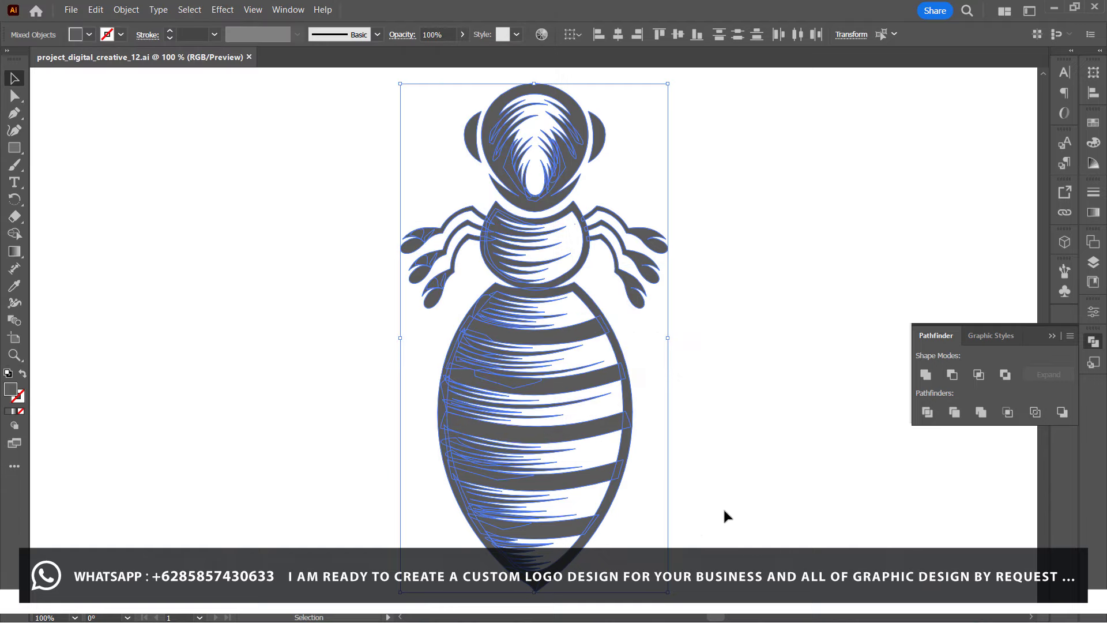
left_click(15, 116)
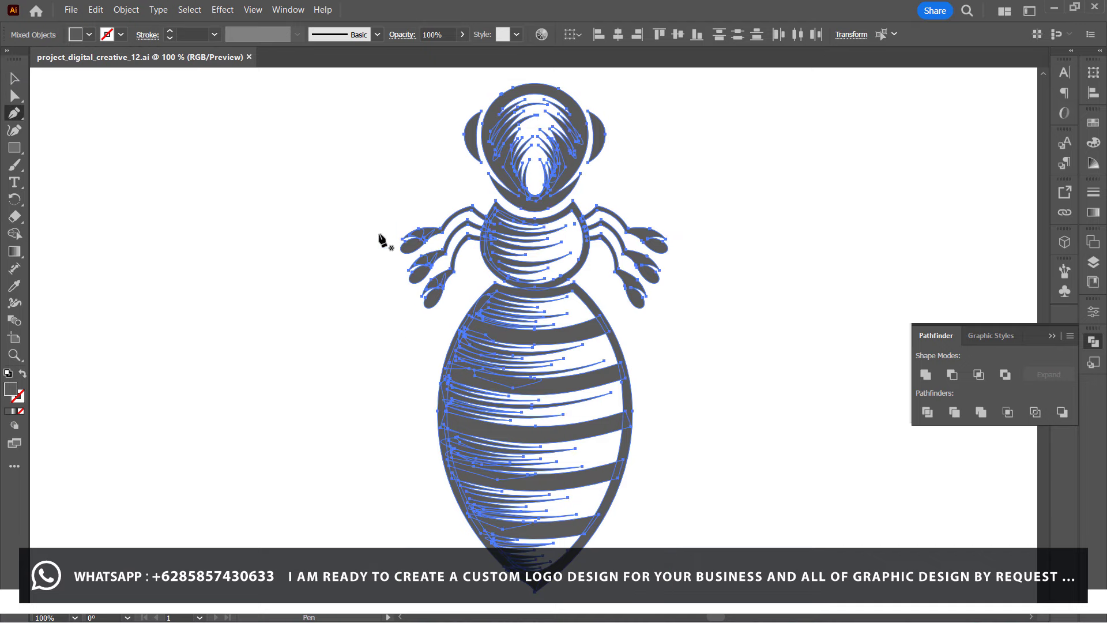
Start the wing path beside the head, sweeping its top strand far left to a sharp tip.
left_click(435, 215)
scroll(436, 217, "up", 2)
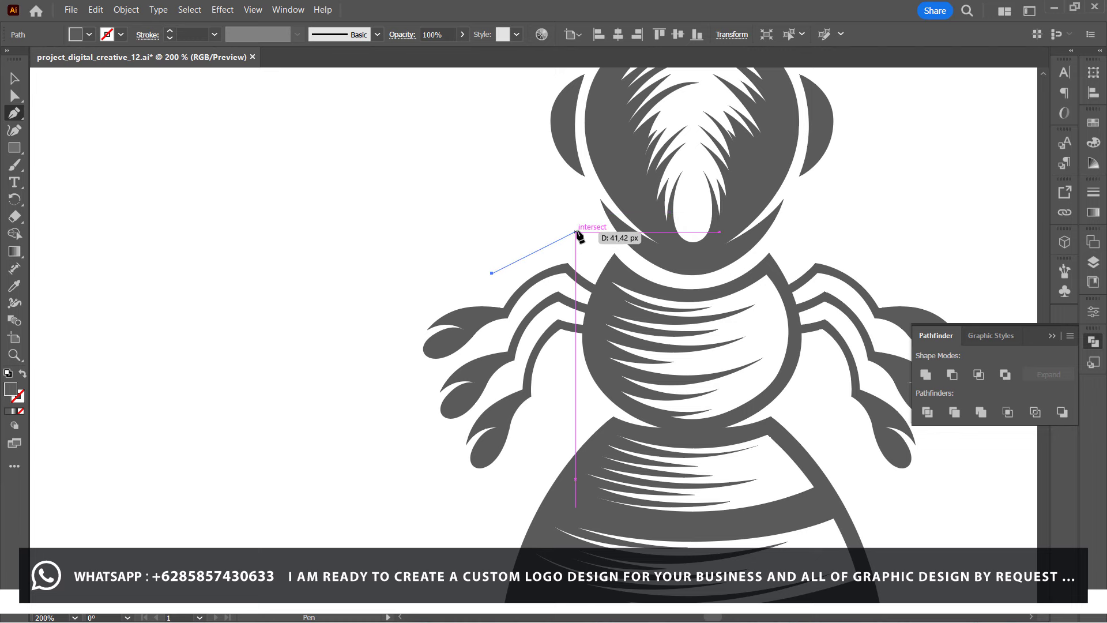
left_click_drag(575, 232, 624, 222)
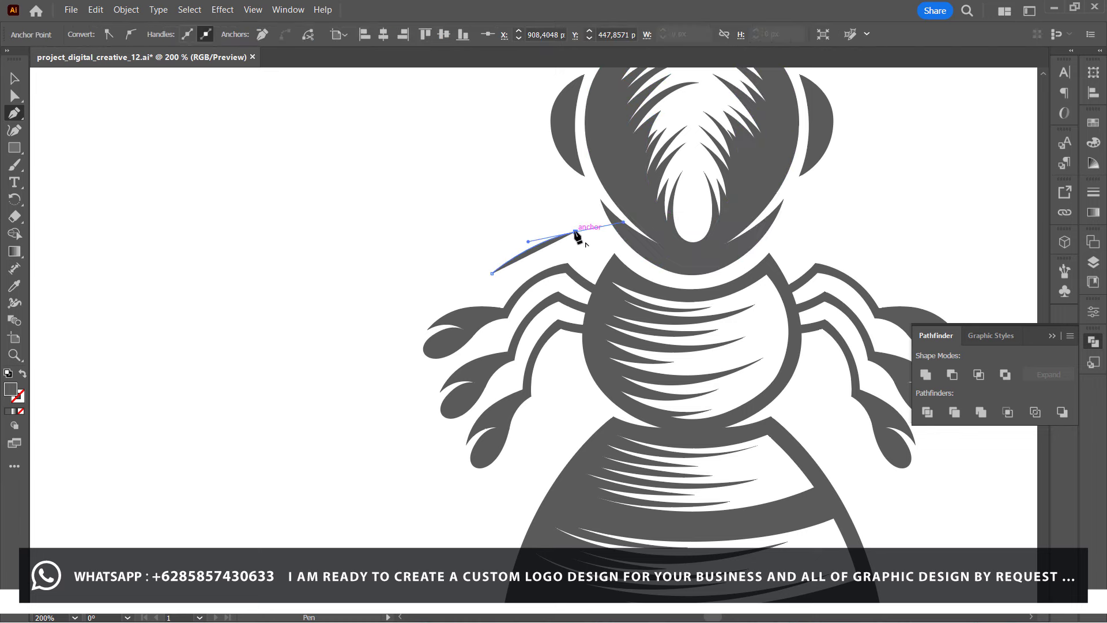
scroll(575, 232, "down", 2)
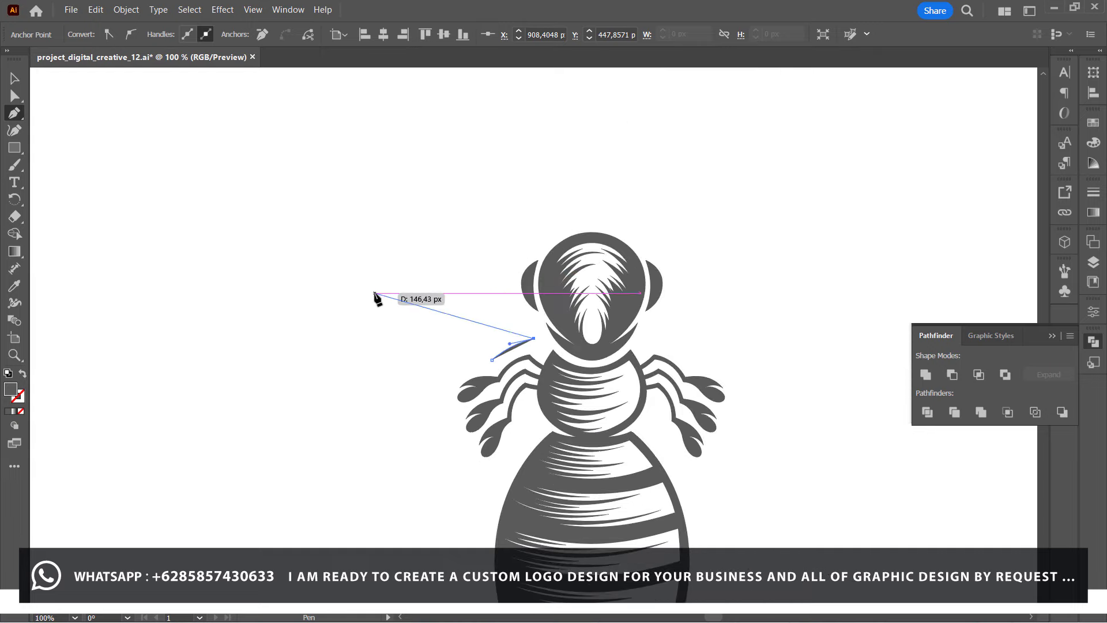
left_click_drag(364, 291, 247, 285)
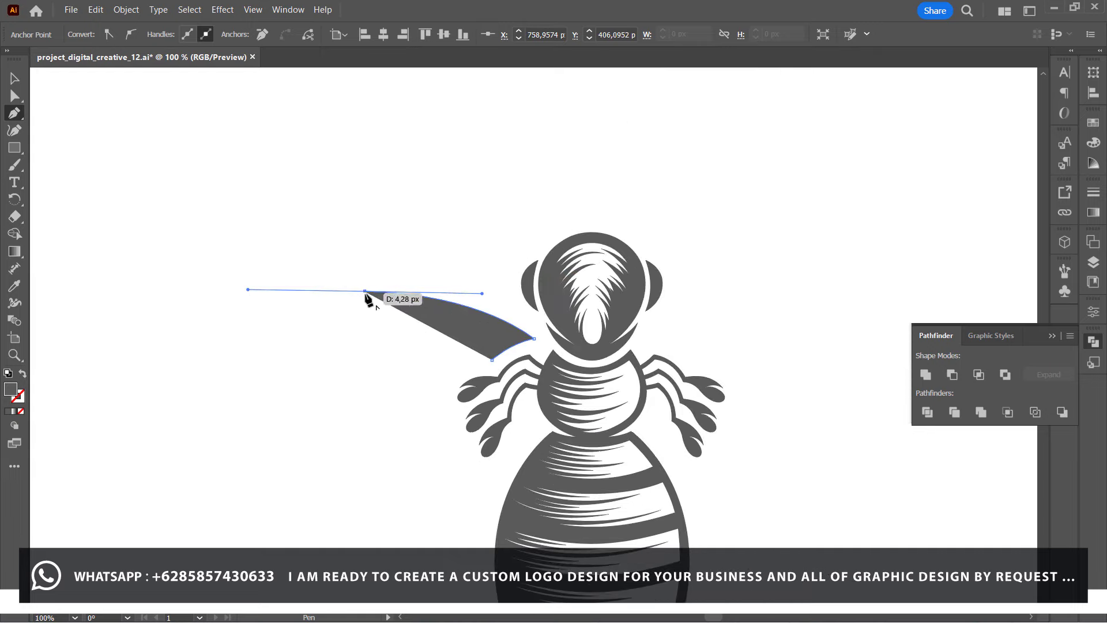
scroll(364, 294, "up", 2)
scroll(365, 294, "down", 1)
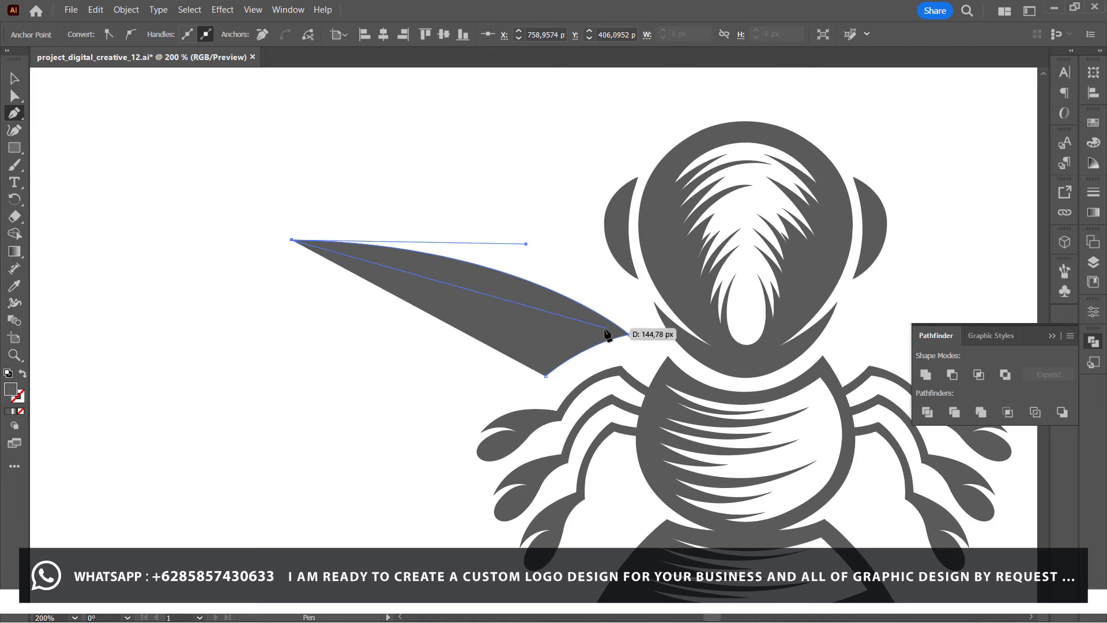
left_click_drag(600, 332, 598, 317)
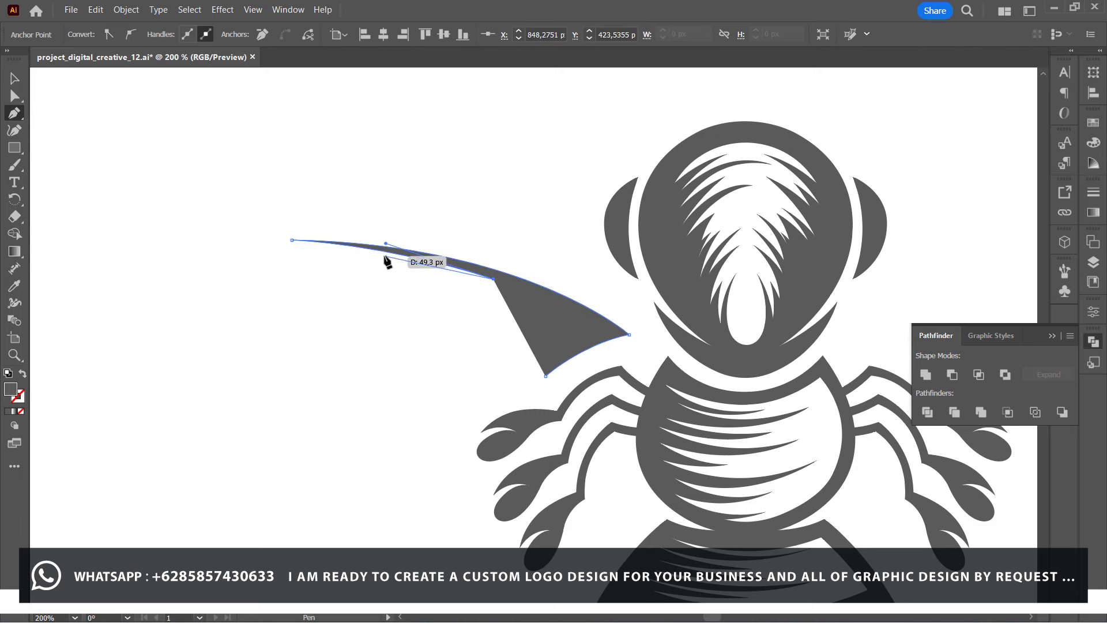
left_click_drag(362, 262, 299, 262)
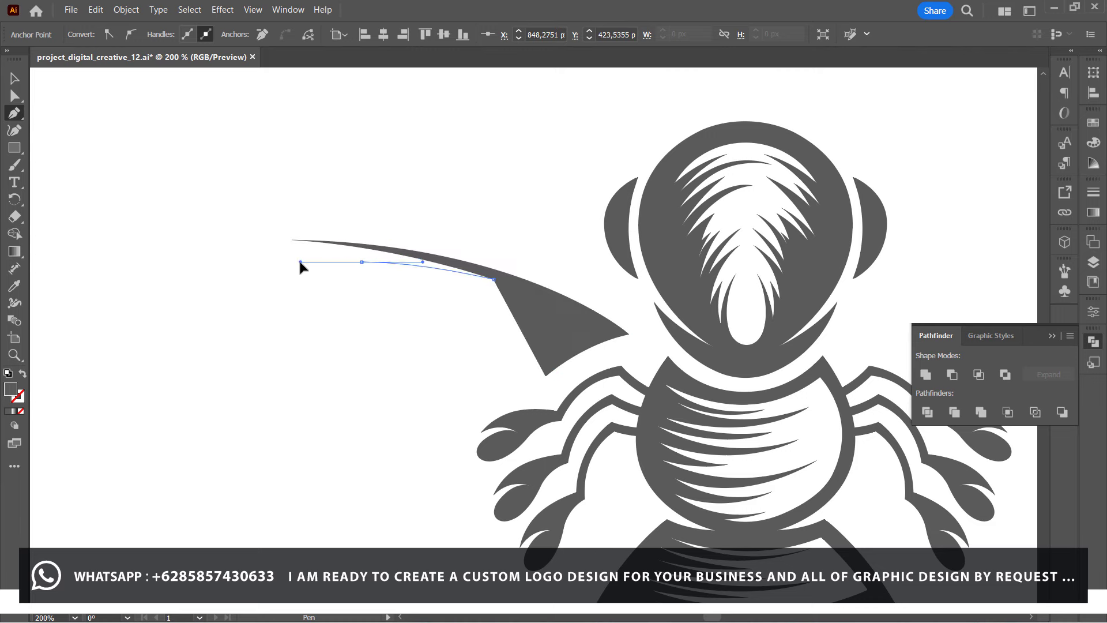
left_click(362, 262)
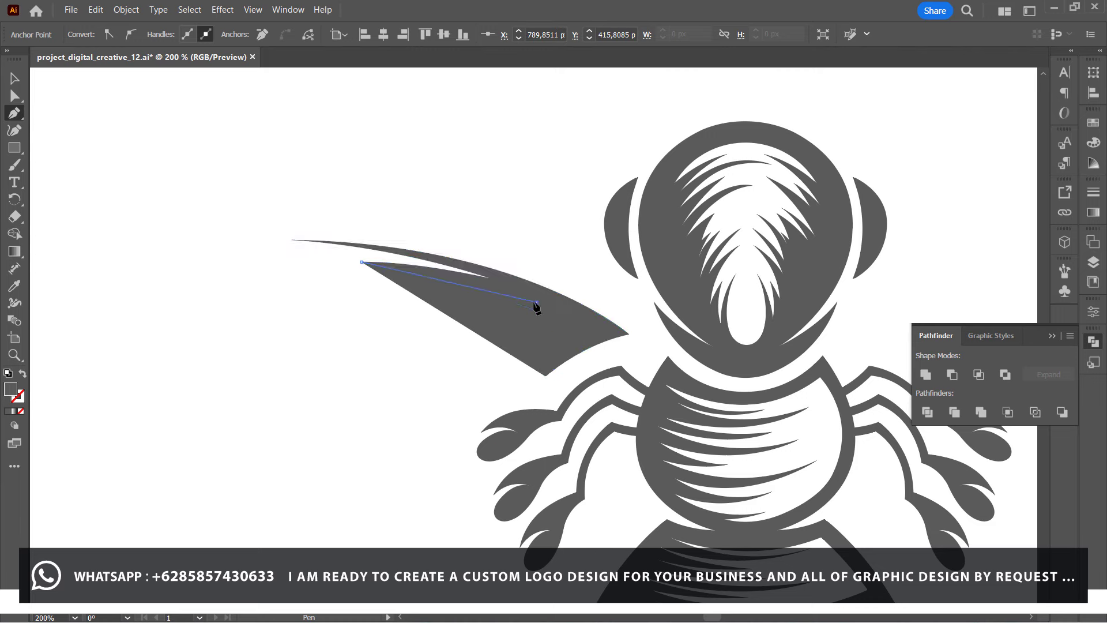
Add second and third pointed strands curving back toward the body, completing the wing shape.
left_click(536, 302)
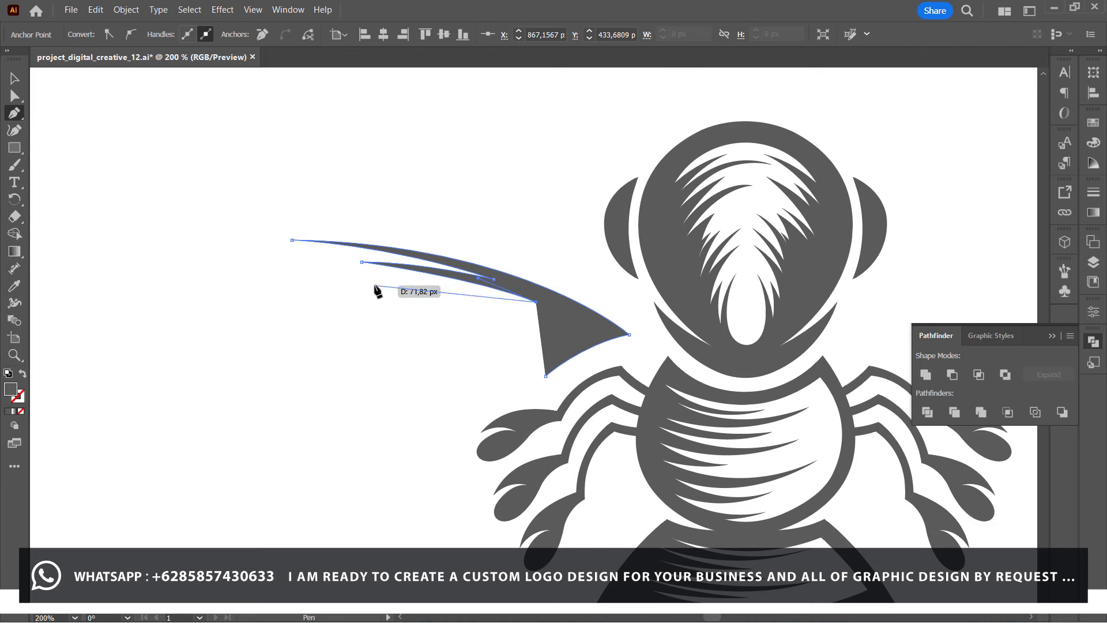
left_click_drag(320, 275, 207, 275)
left_click(320, 275)
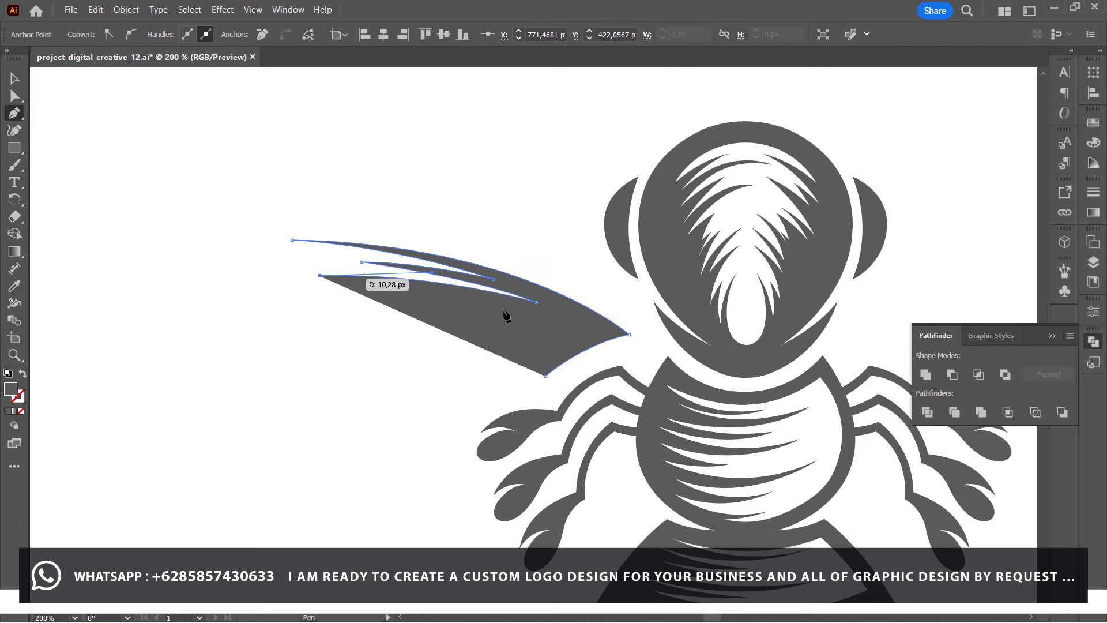
left_click_drag(588, 334, 685, 387)
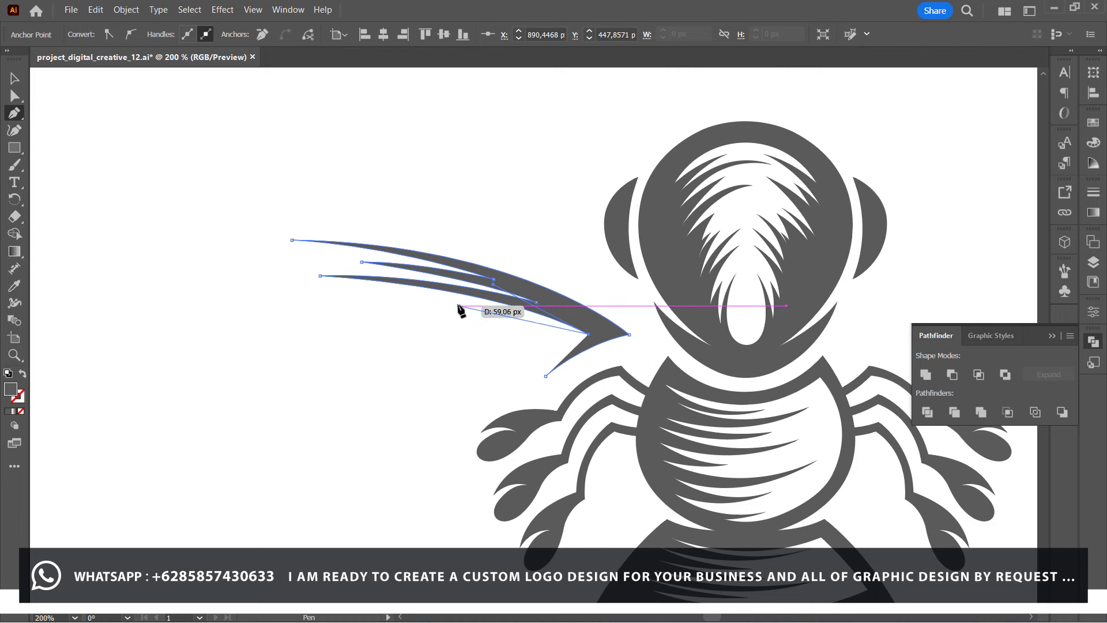
left_click_drag(457, 306, 383, 301)
left_click(458, 306)
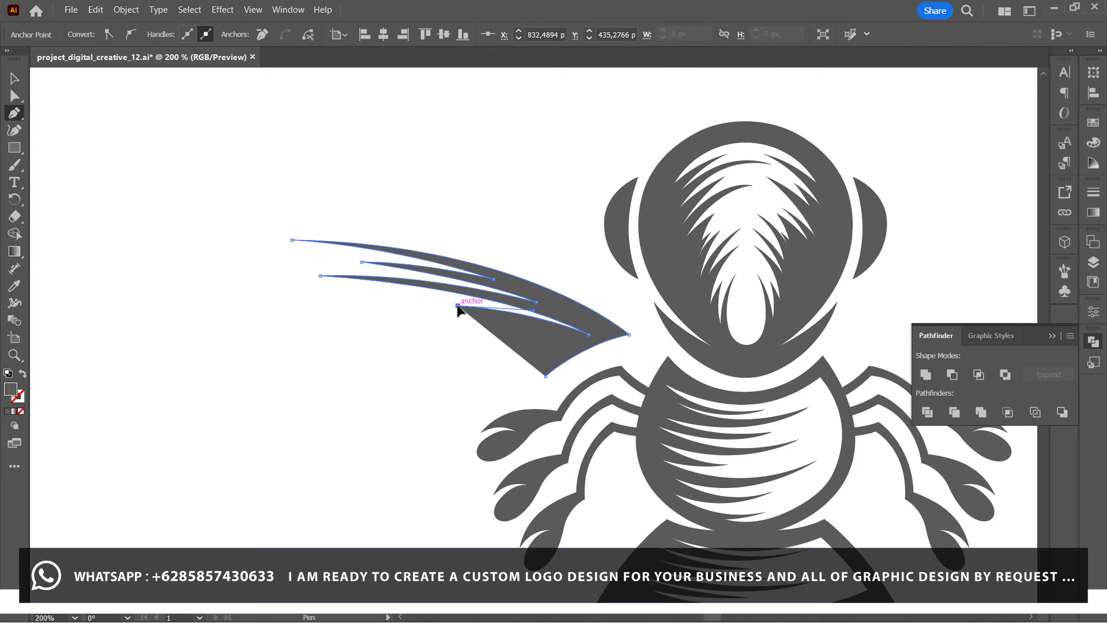
left_click(577, 344)
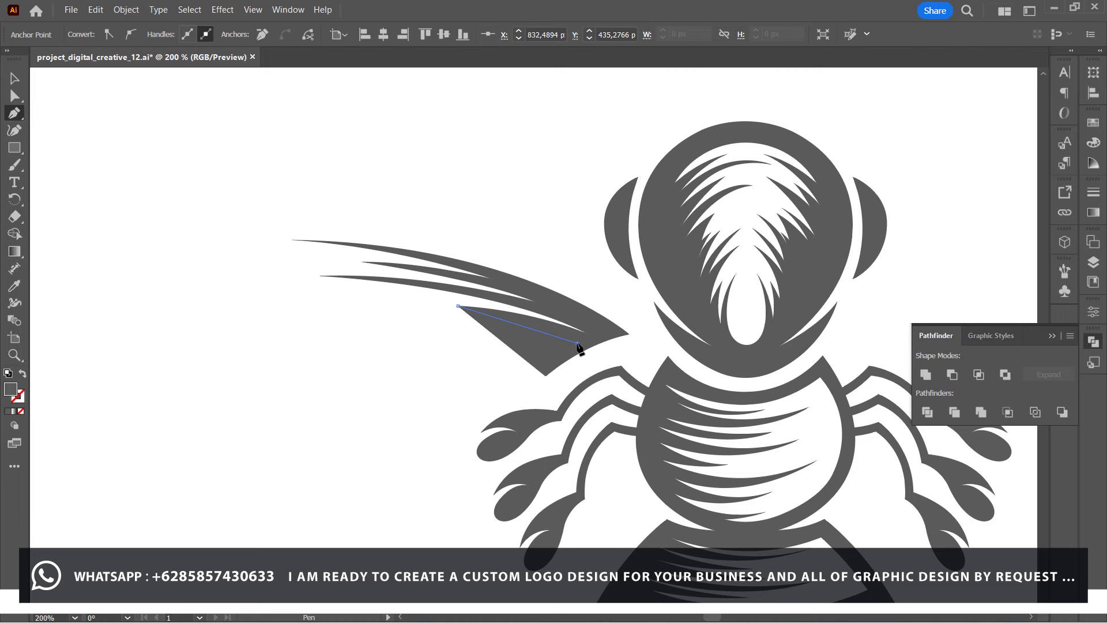
left_click(615, 369)
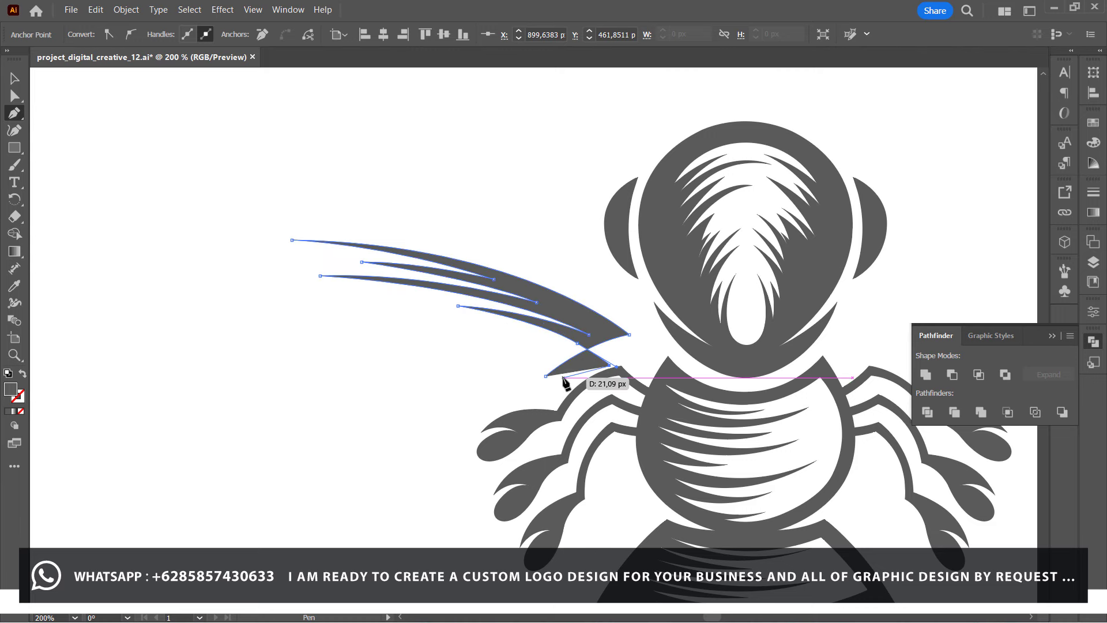
key("ctrl+z")
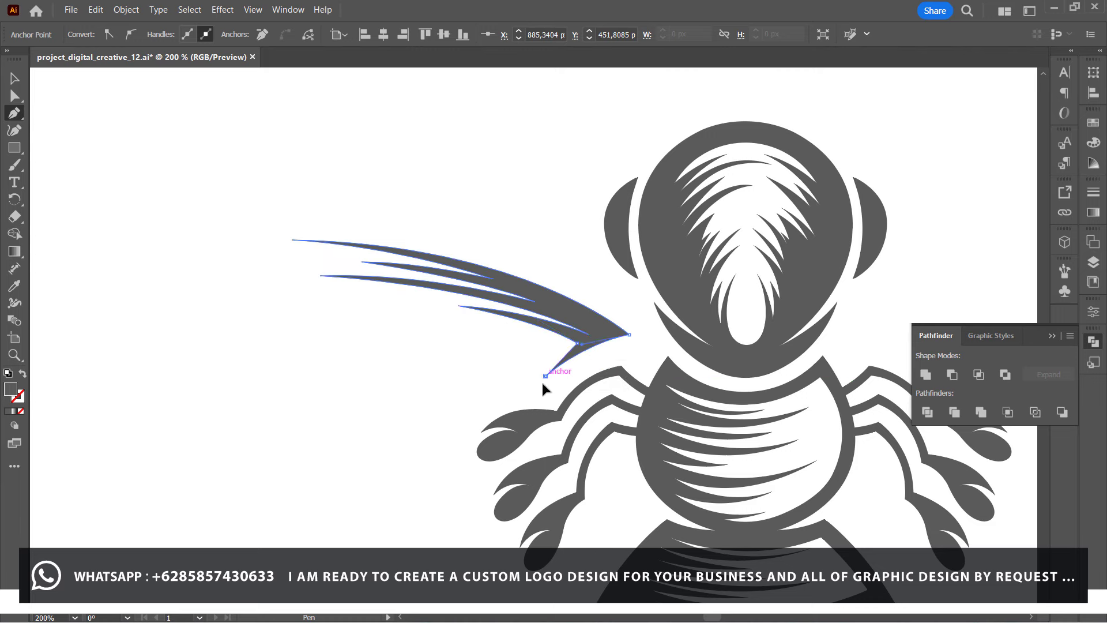
left_click(14, 78)
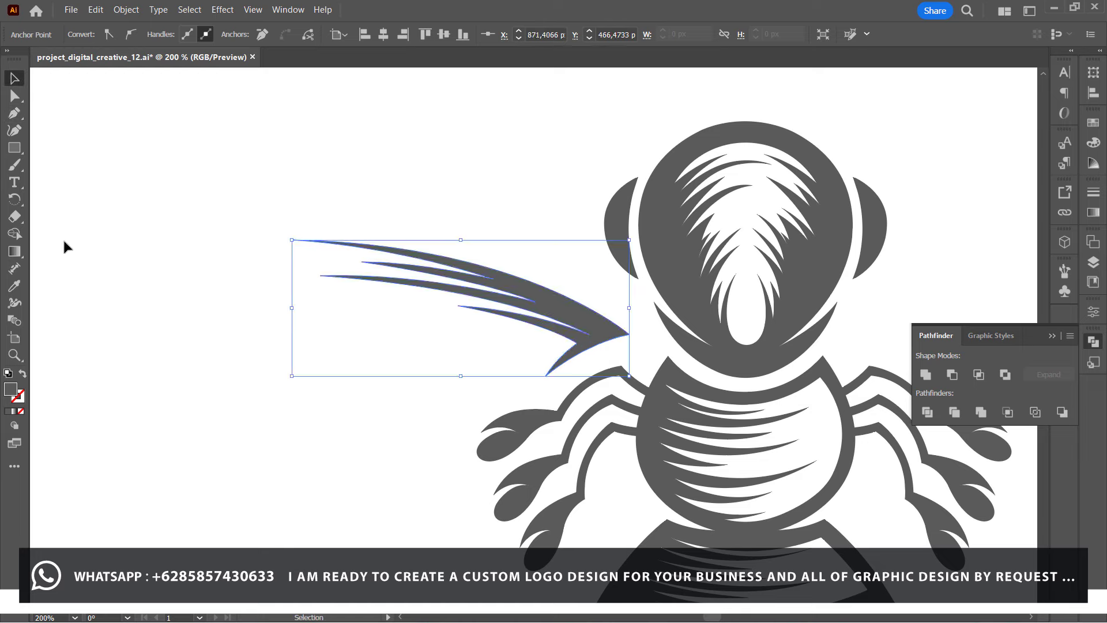
left_click(271, 367)
Rotate the wing slightly counter-clockwise and nudge its bottom tip to the right.
left_click(595, 343)
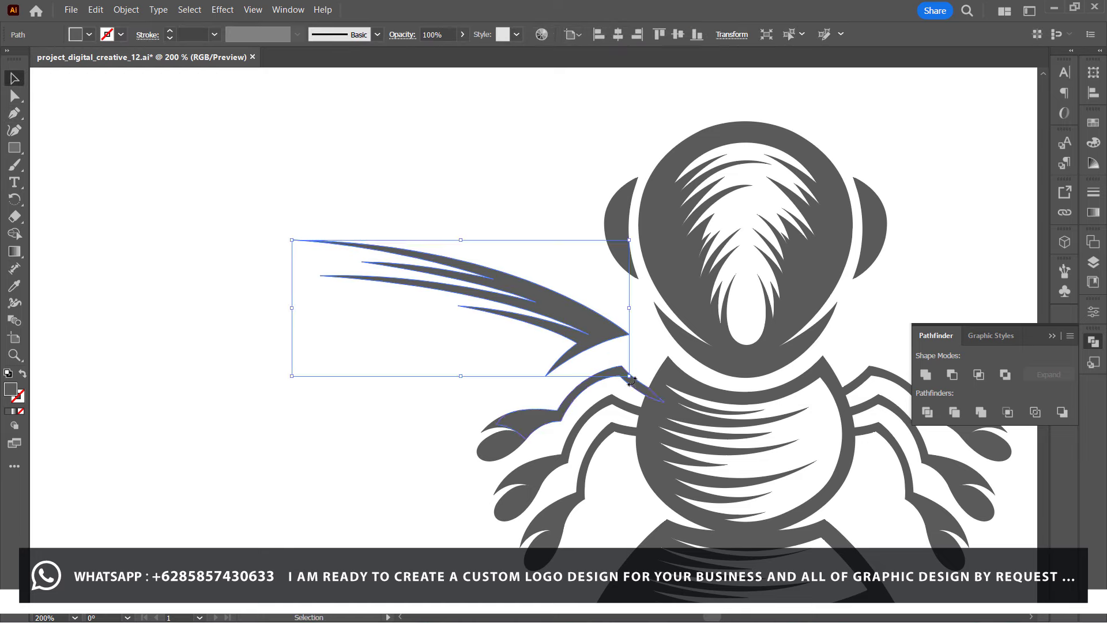
mouse_move(631, 381)
left_mouse_down()
mouse_move(584, 337)
mouse_move(611, 337)
mouse_move(588, 351)
left_mouse_up()
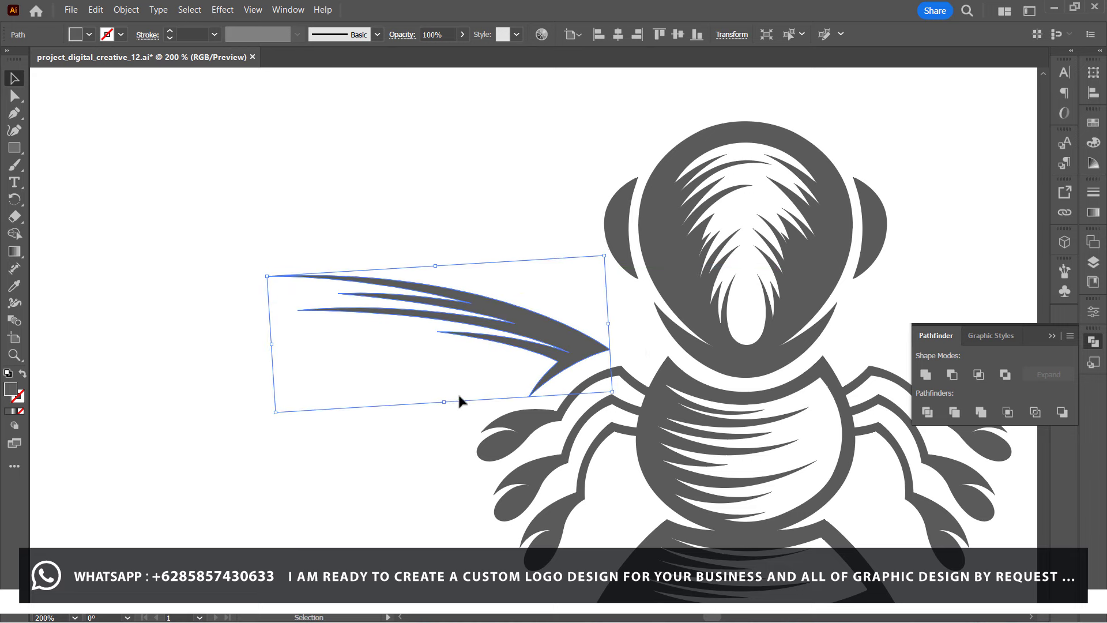
left_click(14, 116)
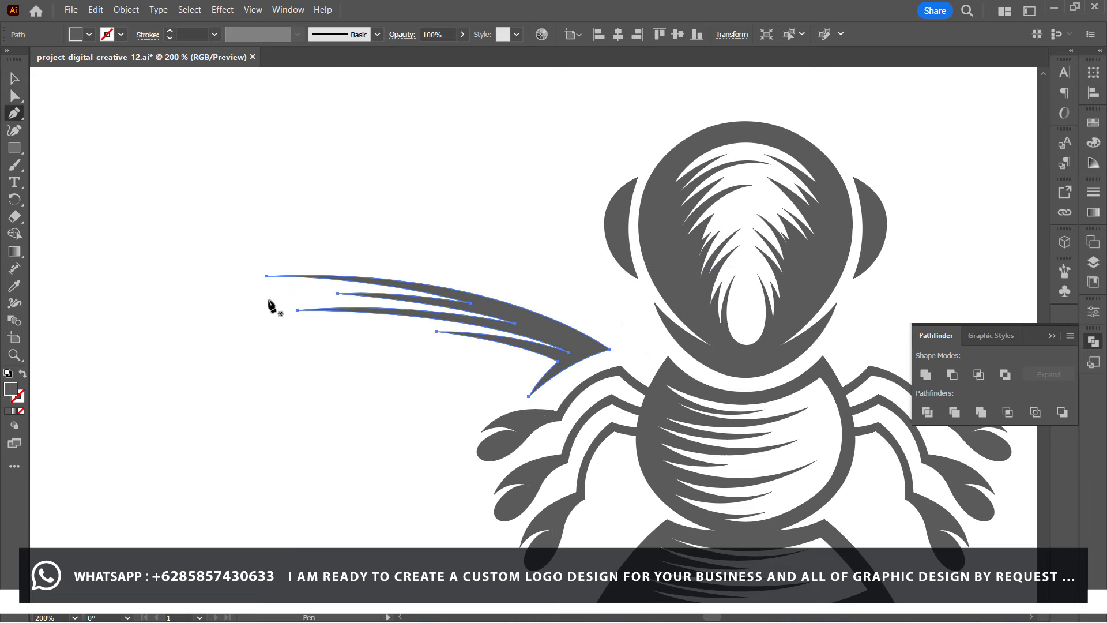
left_click(14, 96)
left_click_drag(528, 396, 611, 347)
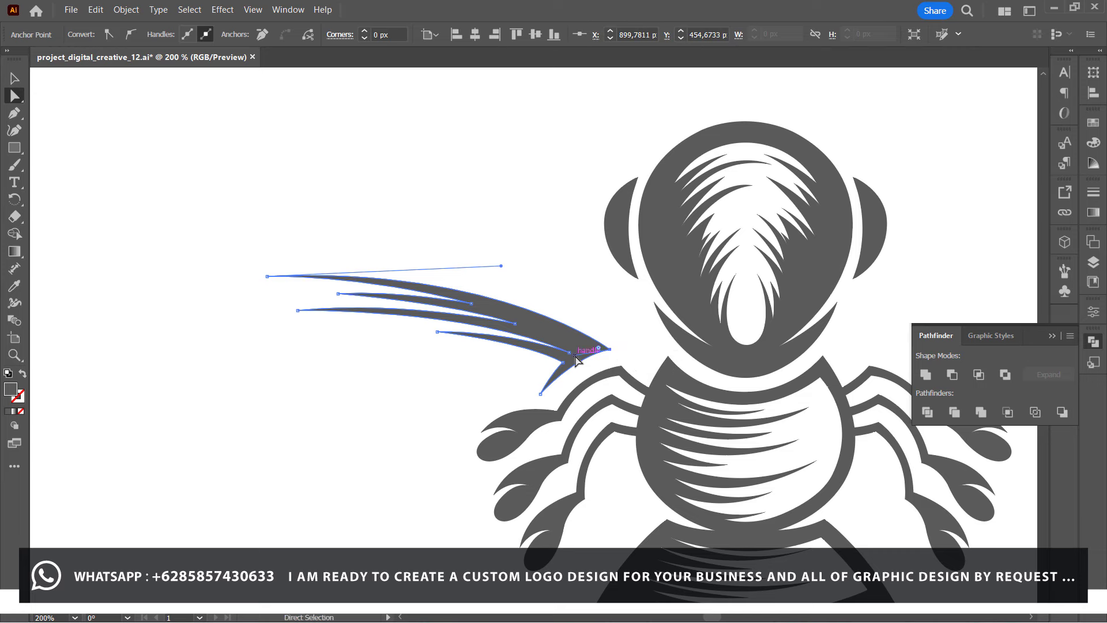
left_click(515, 380)
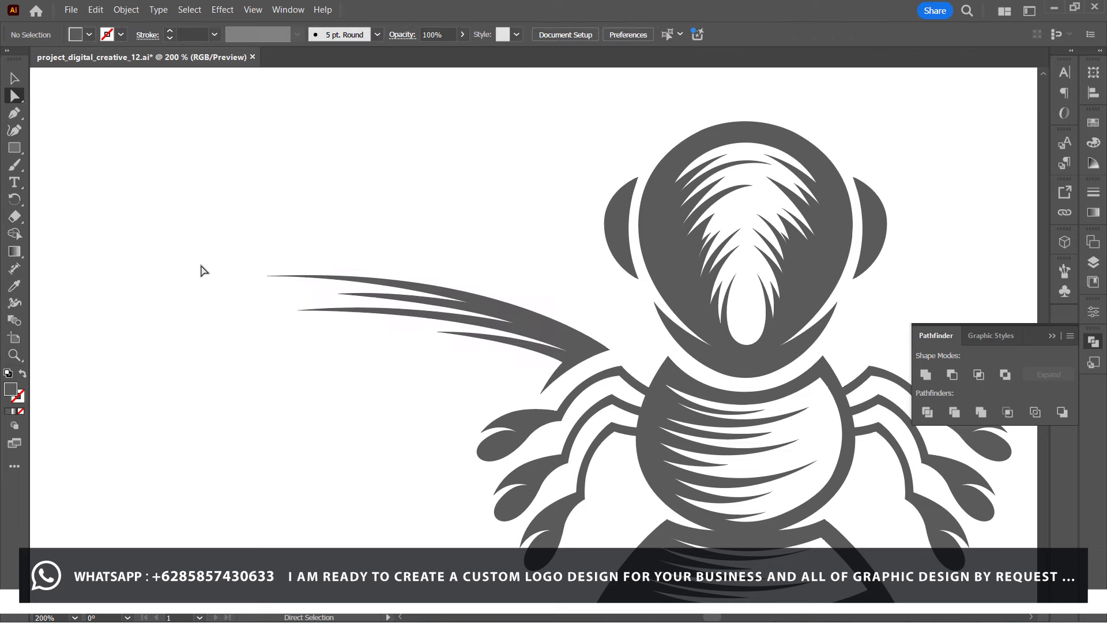
Draw a closed lower wing shape curving out left from the bee's waist.
scroll(324, 370, "down", 1)
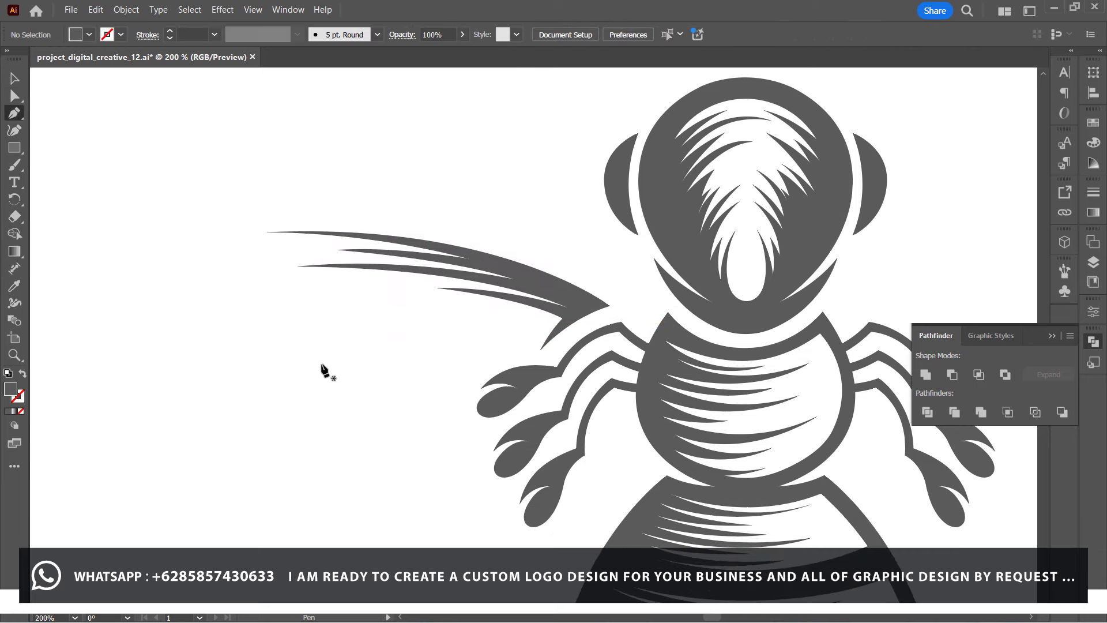
key("ctrl+minus")
key("ctrl+minus")
scroll(324, 369, "down", 1)
scroll(324, 370, "down", 1)
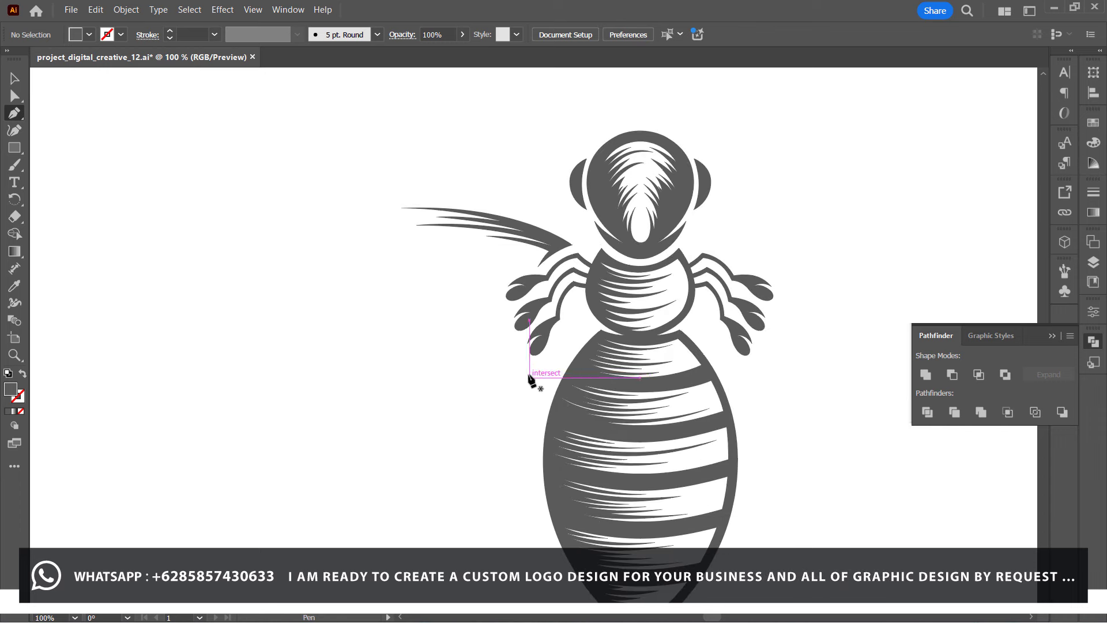
left_click(504, 331)
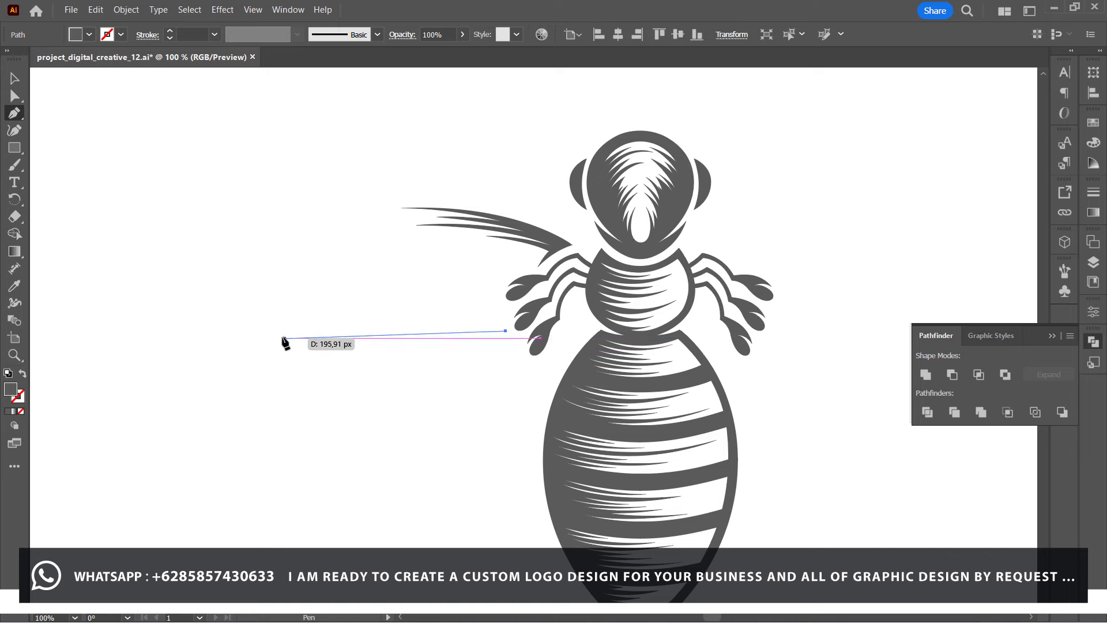
left_click_drag(267, 341, 146, 312)
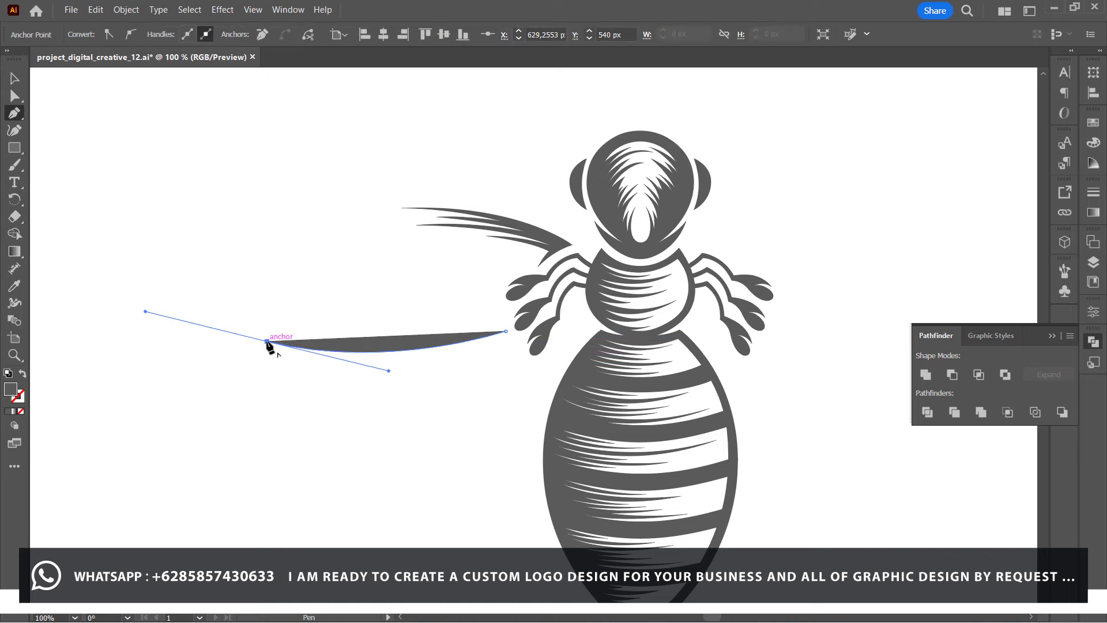
mouse_move(403, 352)
left_mouse_down()
mouse_move(450, 333)
mouse_move(506, 331)
left_mouse_up()
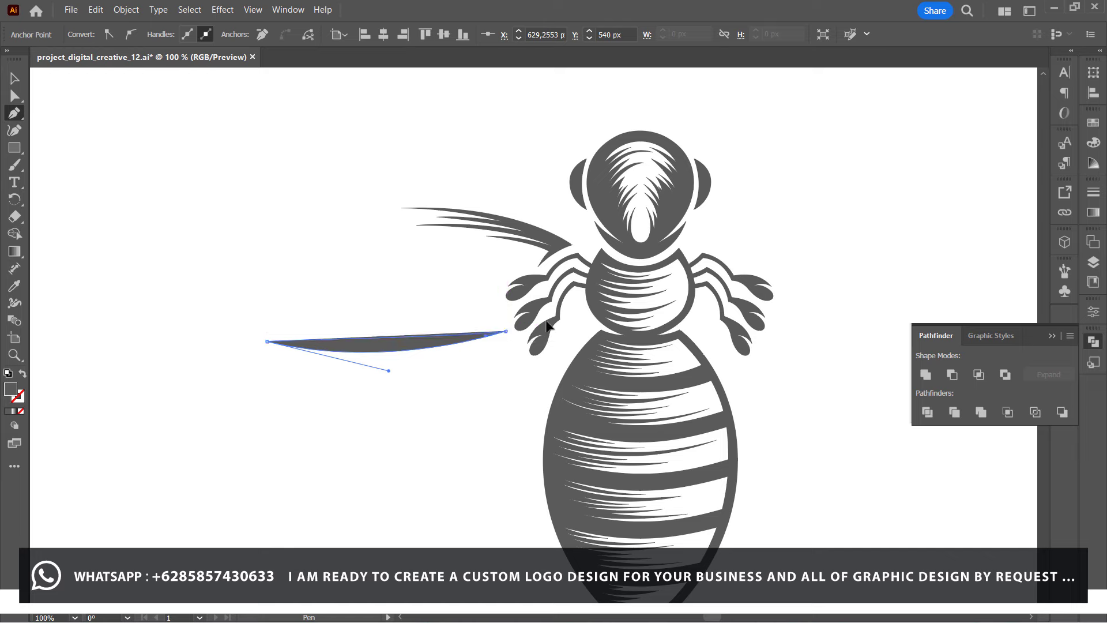
left_click(505, 331)
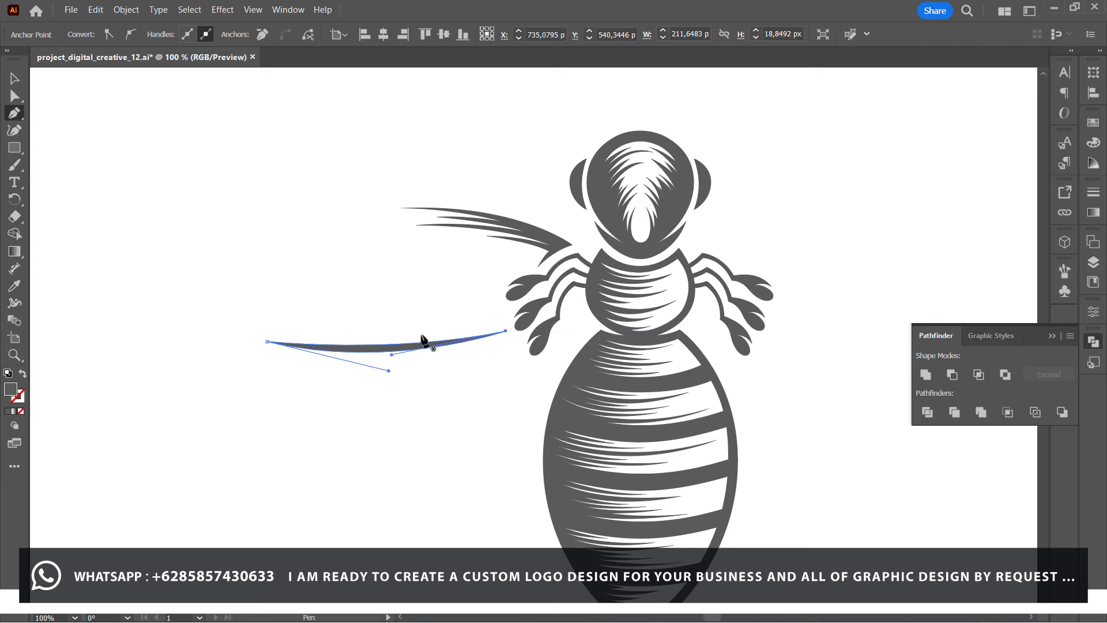
Start a crescent feather at the upper wing, sweeping far left and back along the lower strand.
left_click(338, 214)
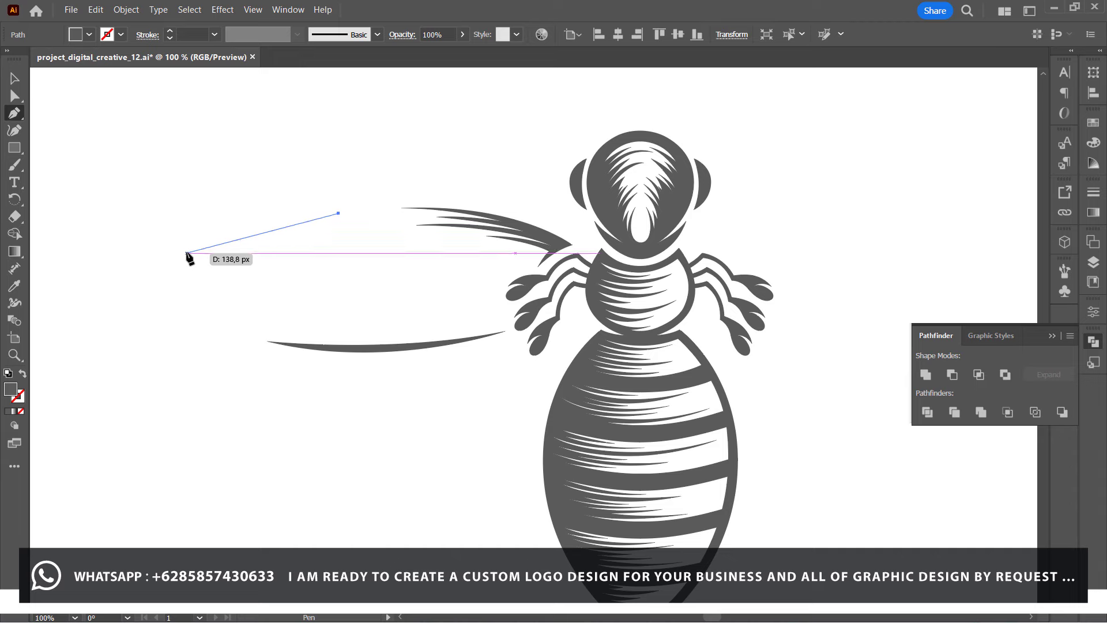
left_click_drag(186, 254, 153, 289)
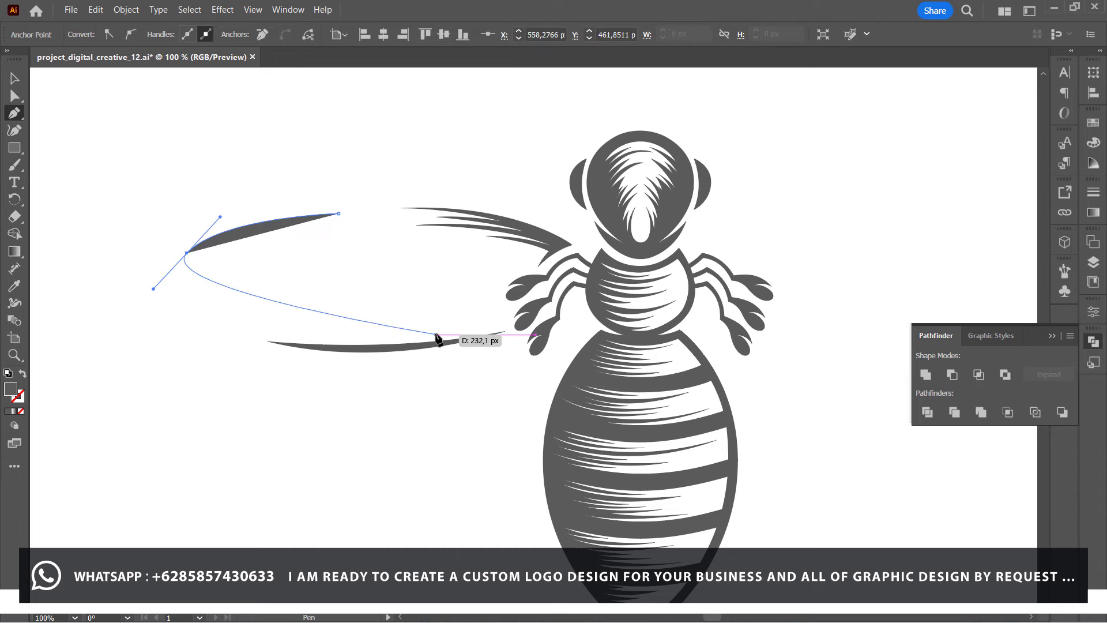
left_click_drag(436, 335, 617, 315)
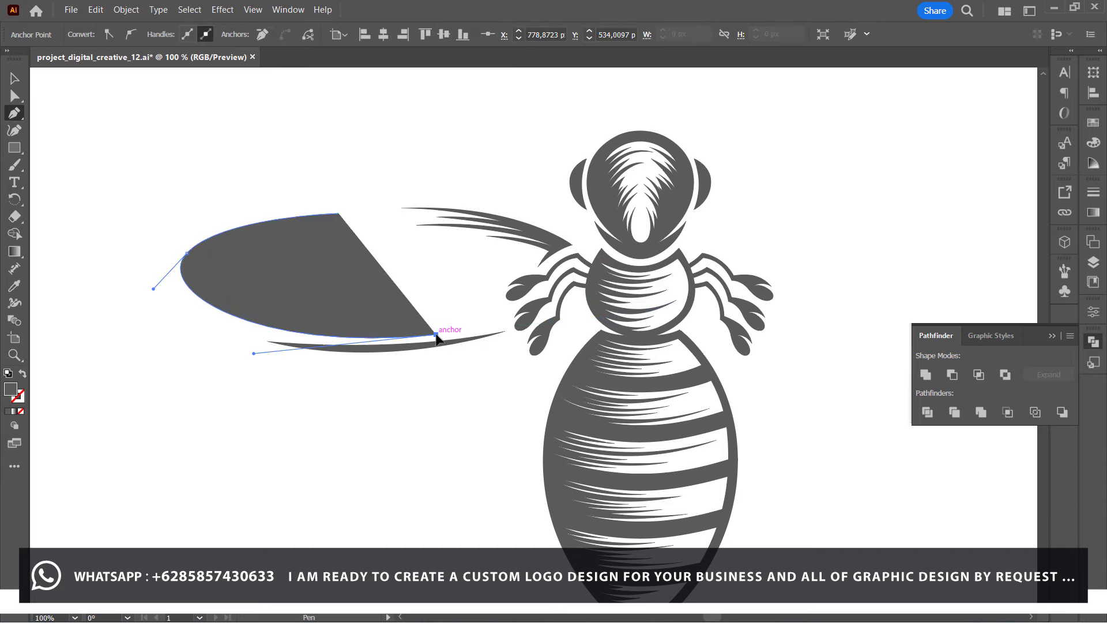
key("ctrl+plus")
key("ctrl+plus")
left_click_drag(279, 324, 185, 310)
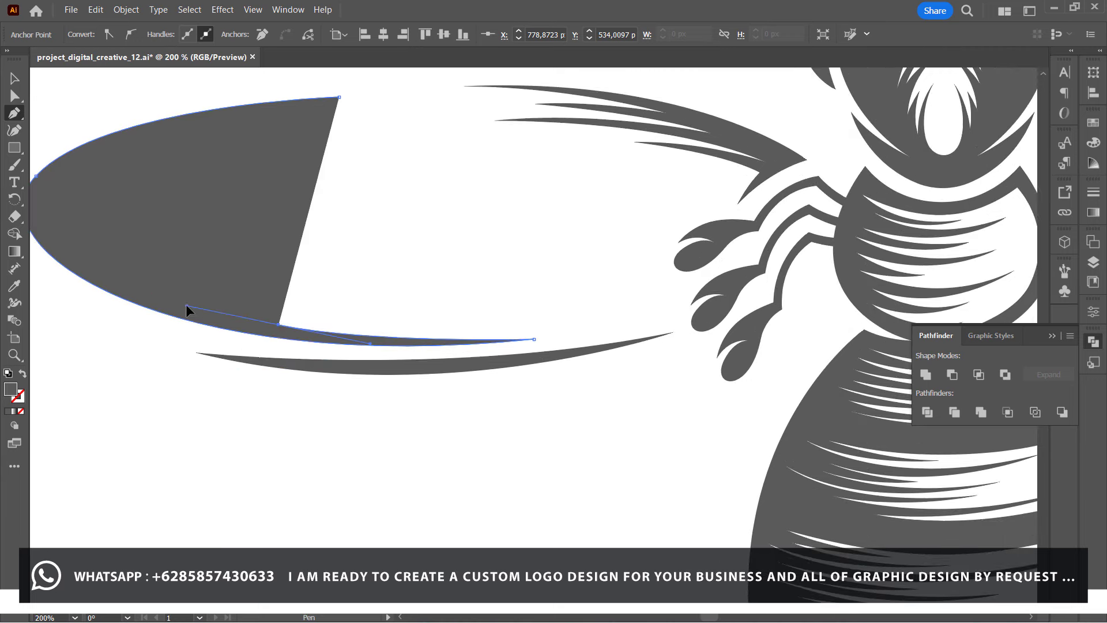
left_click(278, 324)
left_click_drag(435, 329, 473, 325)
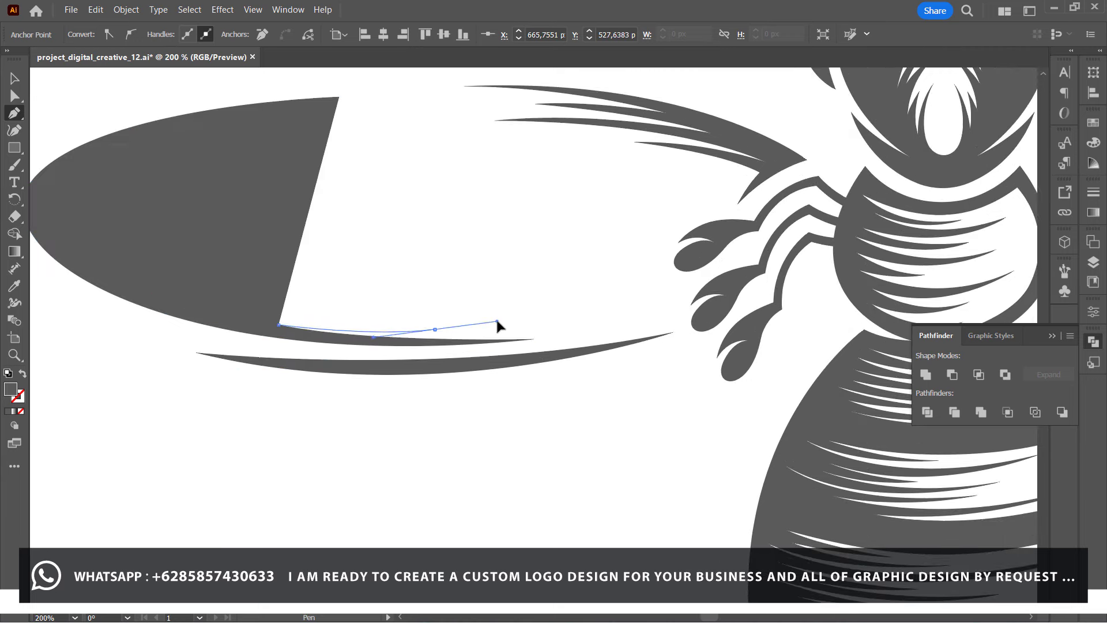
left_click(435, 329)
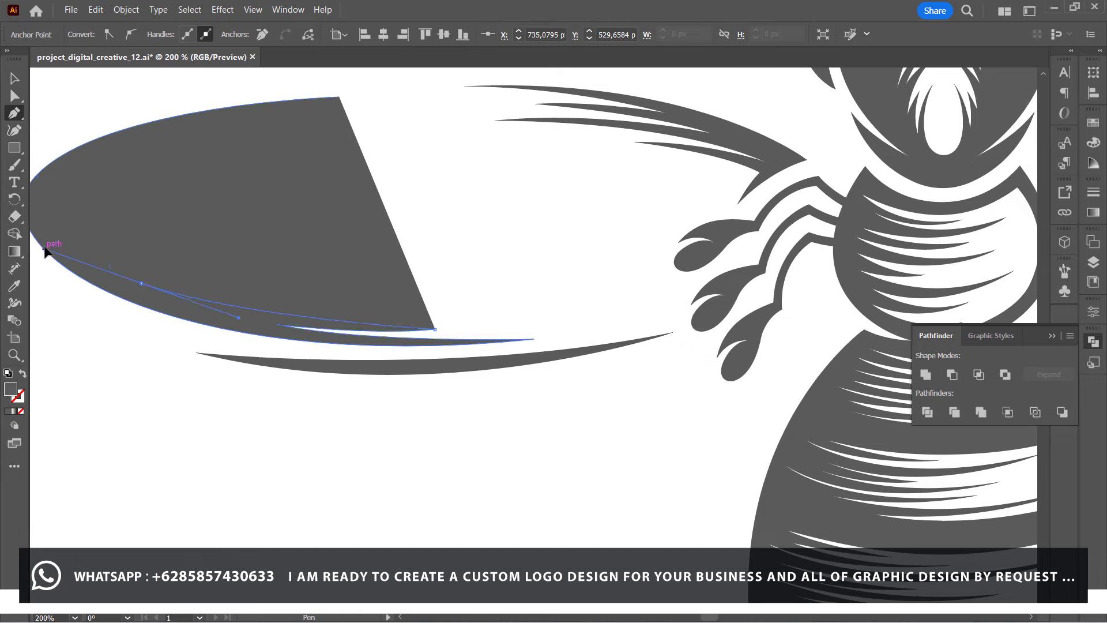
Close the crescent around the wing's left end into an oval loop and smooth its left bend.
scroll(198, 267, "left", 3)
scroll(197, 267, "up", 1)
left_click(239, 316)
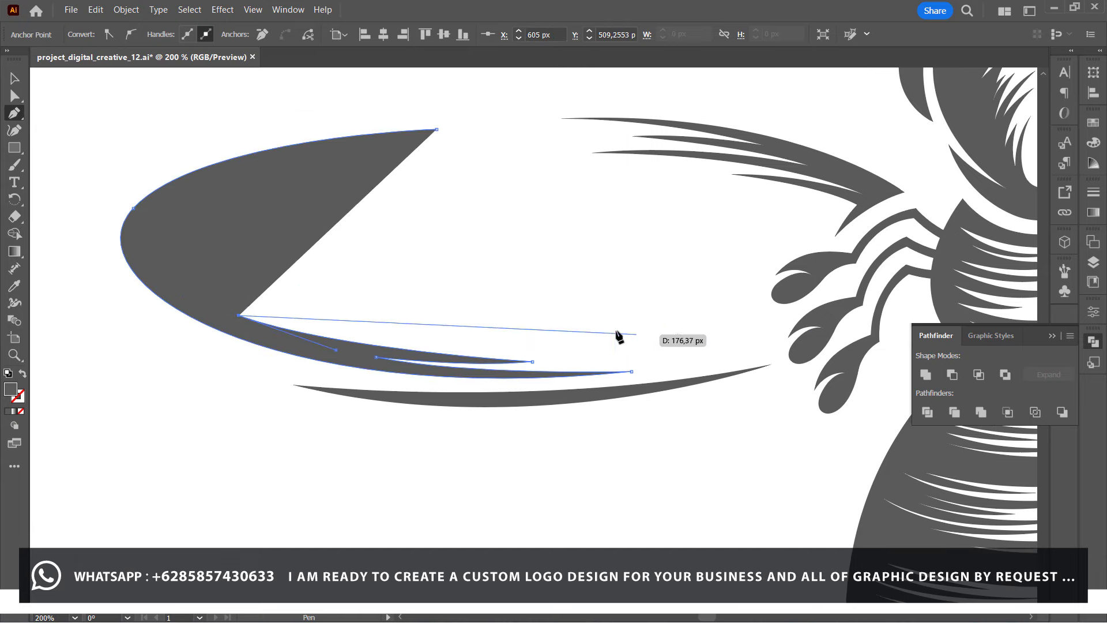
mouse_move(724, 333)
left_mouse_down()
mouse_move(975, 297)
mouse_move(728, 333)
left_mouse_up()
left_click_drag(358, 320, 215, 296)
left_click_drag(135, 237, 106, 211)
left_click_drag(134, 208, 200, 137)
left_click_drag(437, 129, 611, 120)
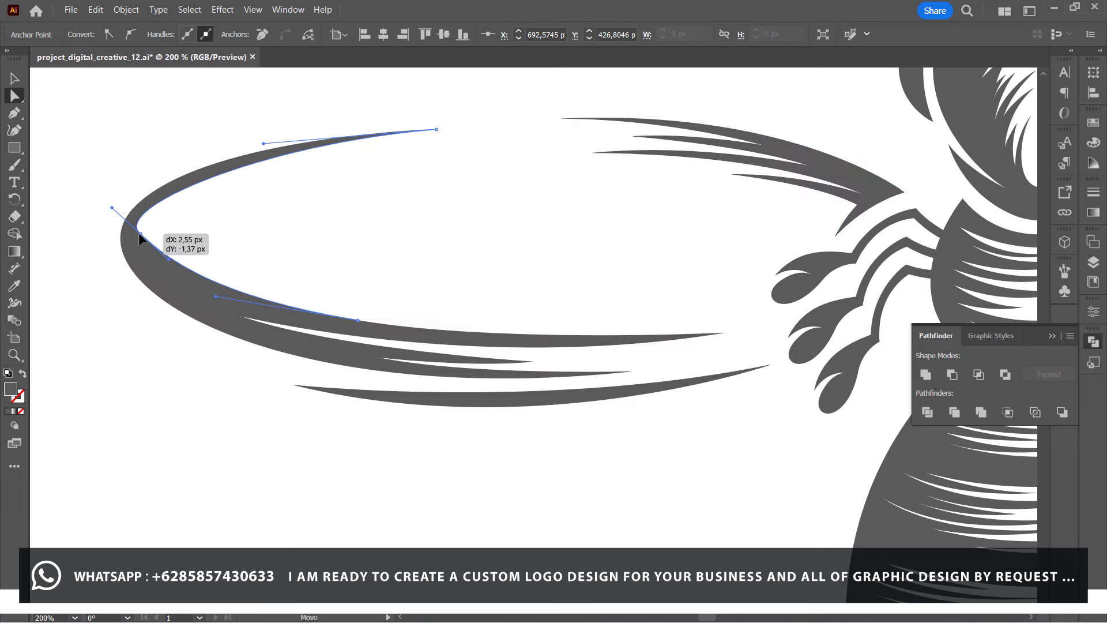
left_click(133, 208)
left_click_drag(134, 210, 124, 214)
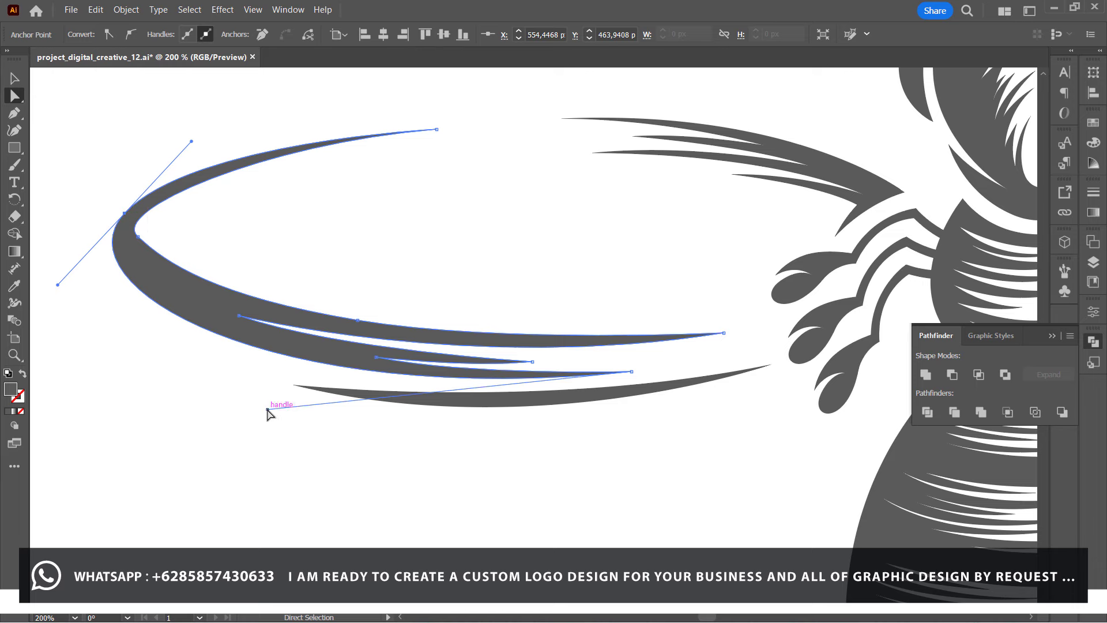
left_click(200, 368)
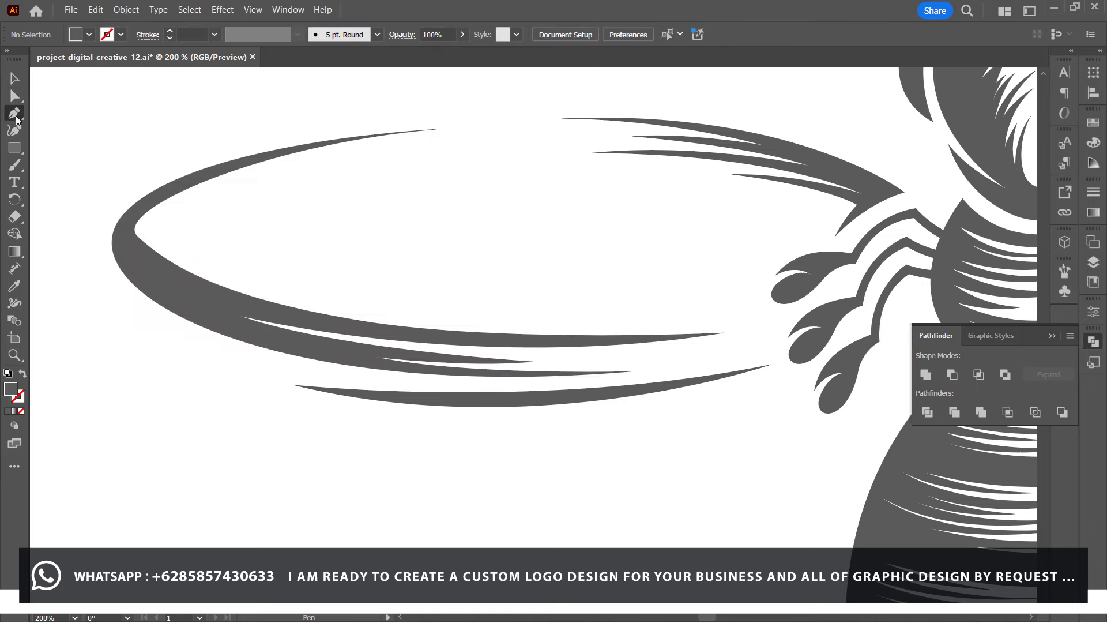
Draw a thin pointed sliver along the wing's upper edge and stretch its end further right.
left_click(183, 182)
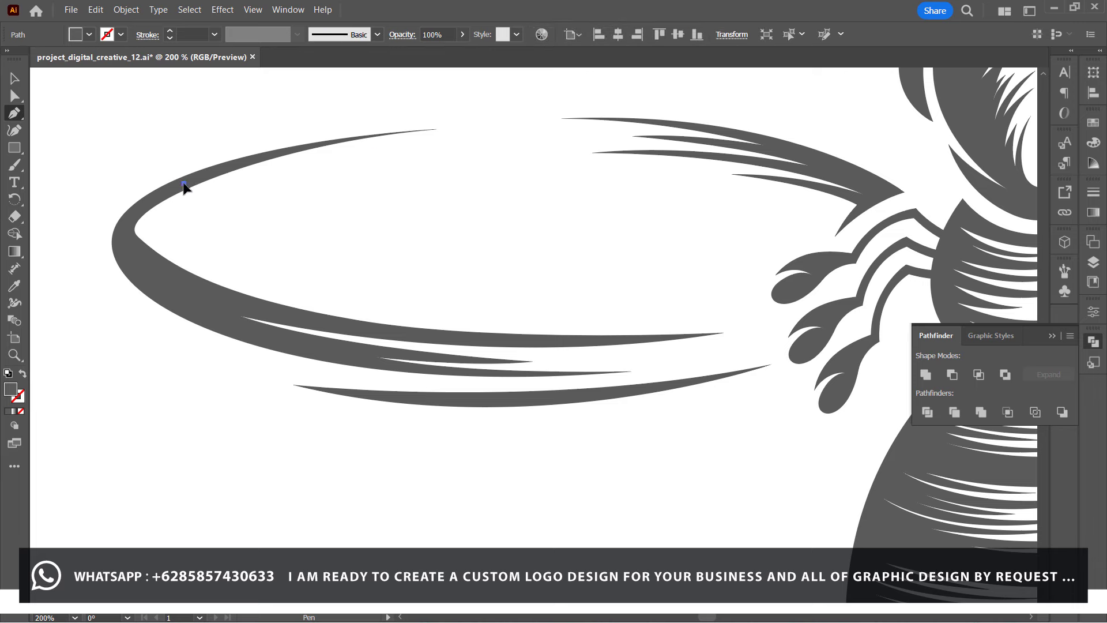
left_click_drag(463, 141, 462, 140)
left_click(378, 147)
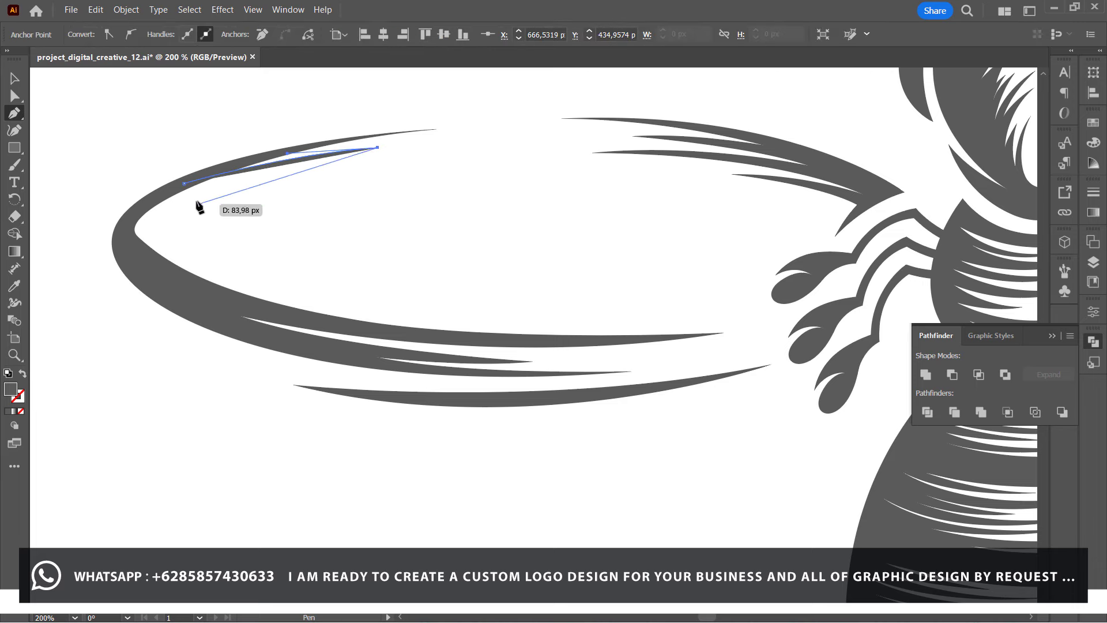
left_click_drag(184, 194, 125, 213)
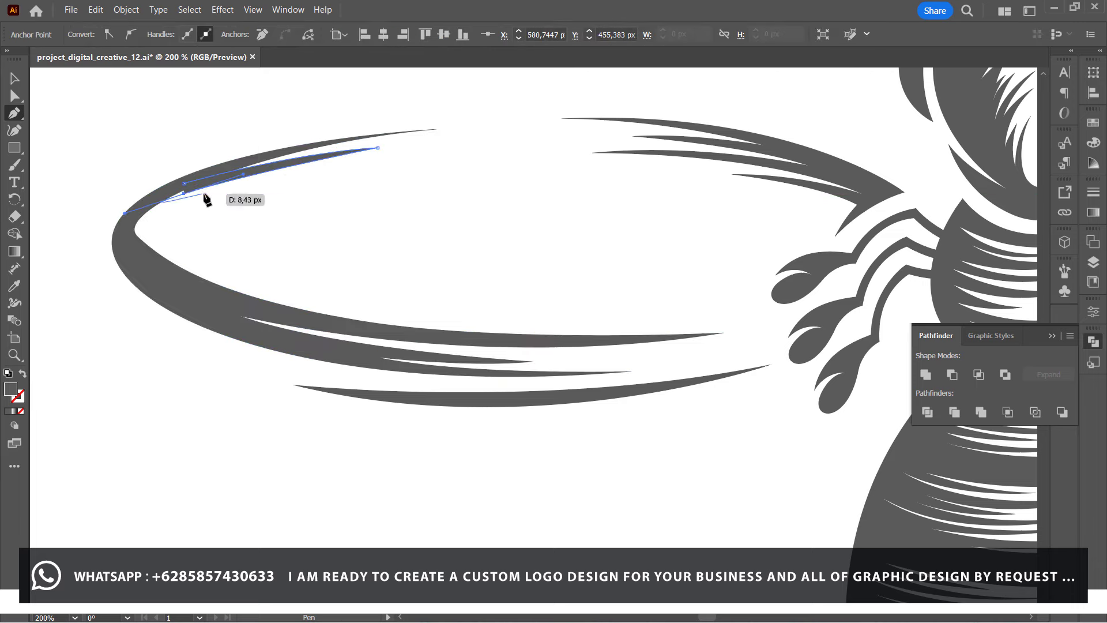
left_click_drag(528, 170, 742, 185)
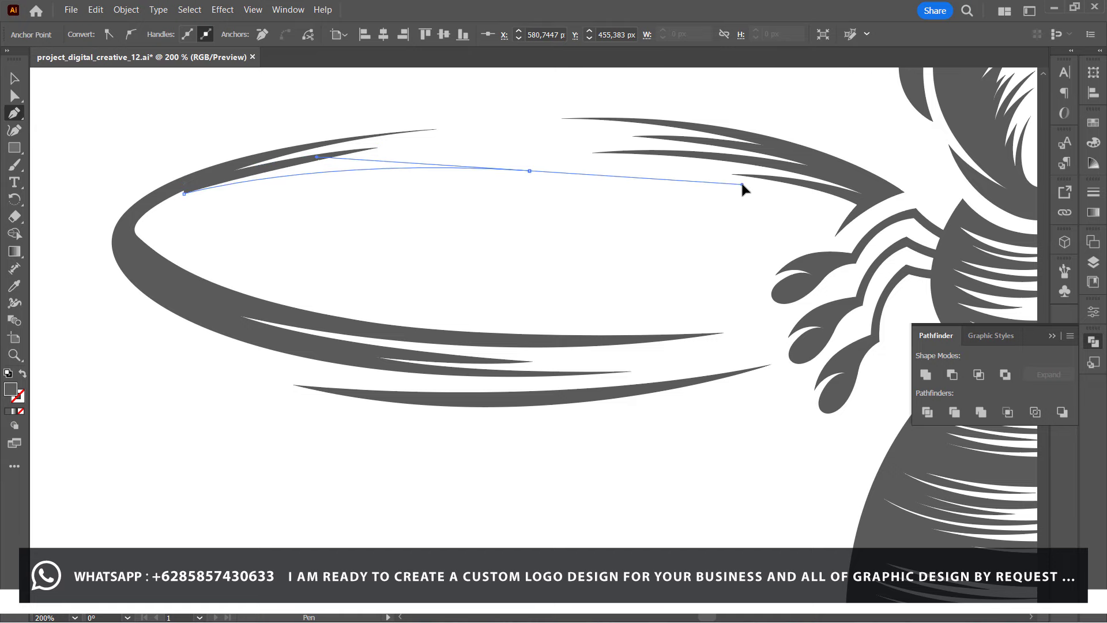
left_click_drag(149, 210, 299, 259)
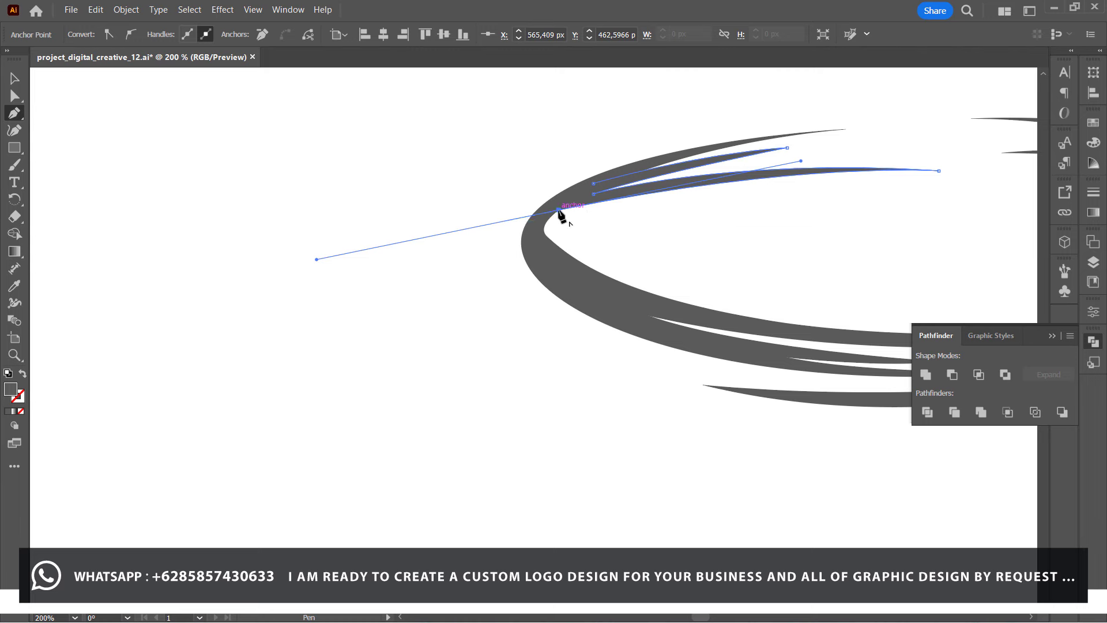
left_click(558, 210)
left_click(593, 183)
left_click(20, 94)
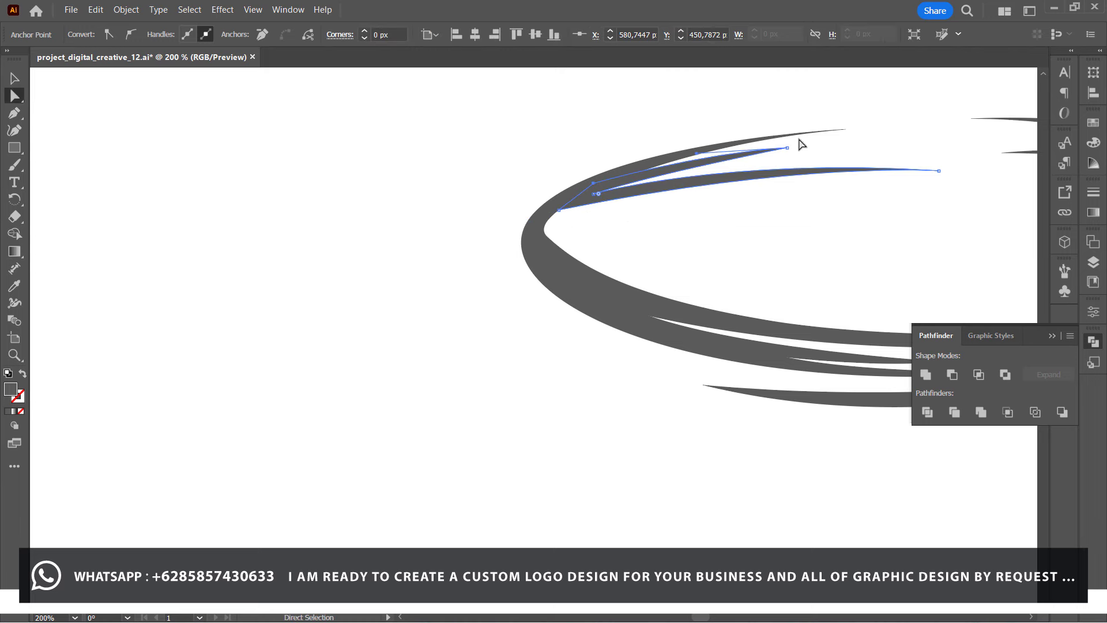
left_click_drag(788, 149, 816, 147)
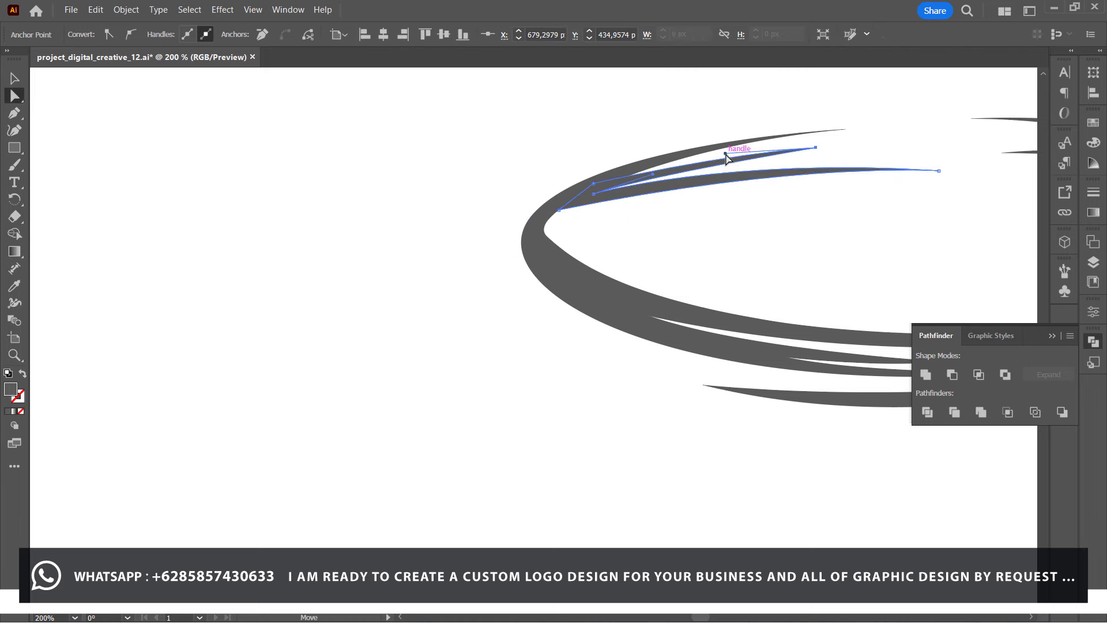
mouse_move(726, 156)
left_mouse_down()
mouse_move(685, 153)
mouse_move(659, 169)
left_mouse_up()
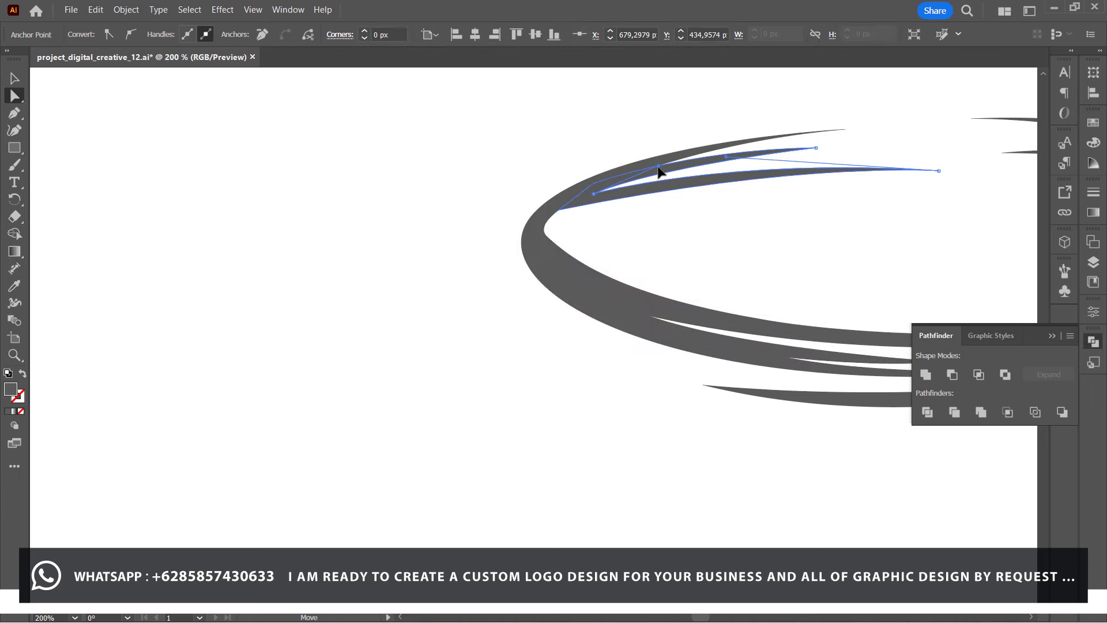
left_click(806, 202)
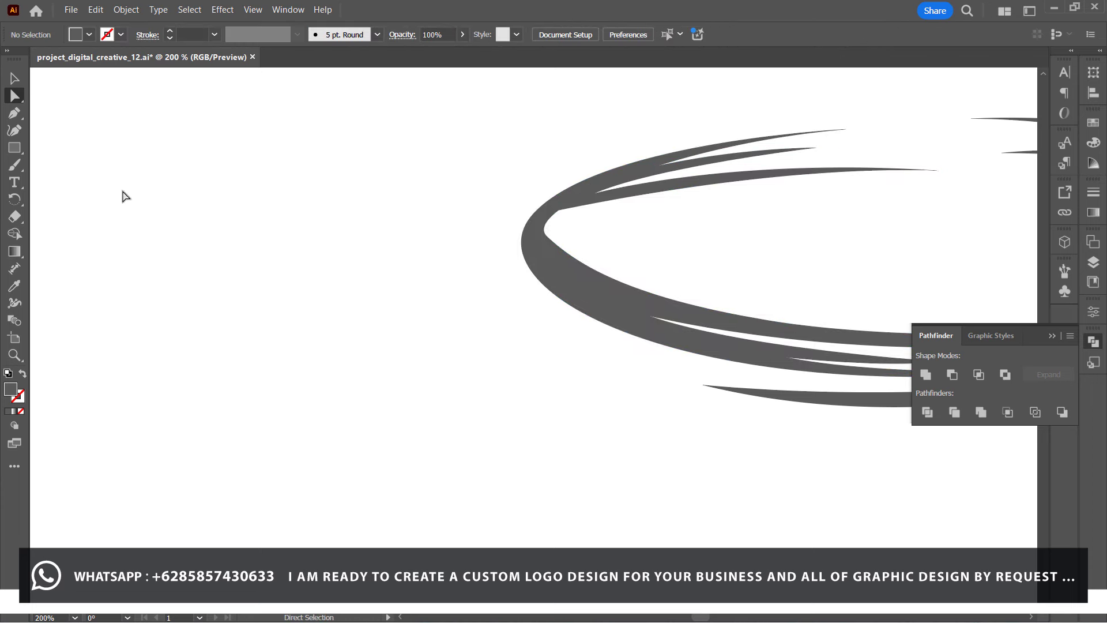
Add a second small pointed sliver further along the upper arc.
scroll(125, 197, "right", 5)
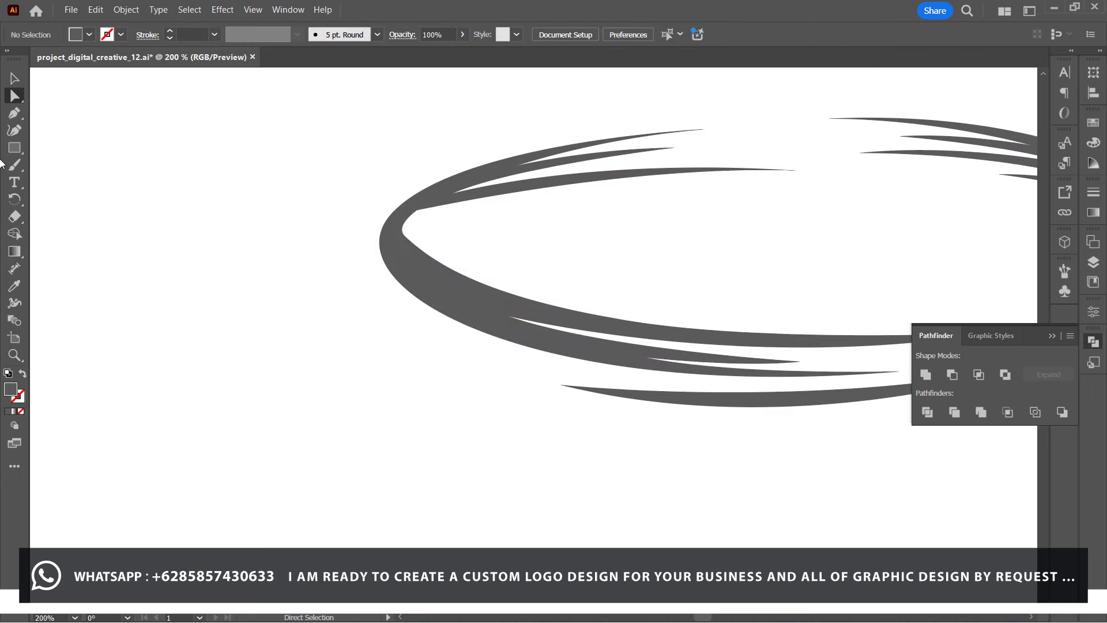
left_click(474, 176)
left_click_drag(717, 164, 715, 162)
left_click(640, 160)
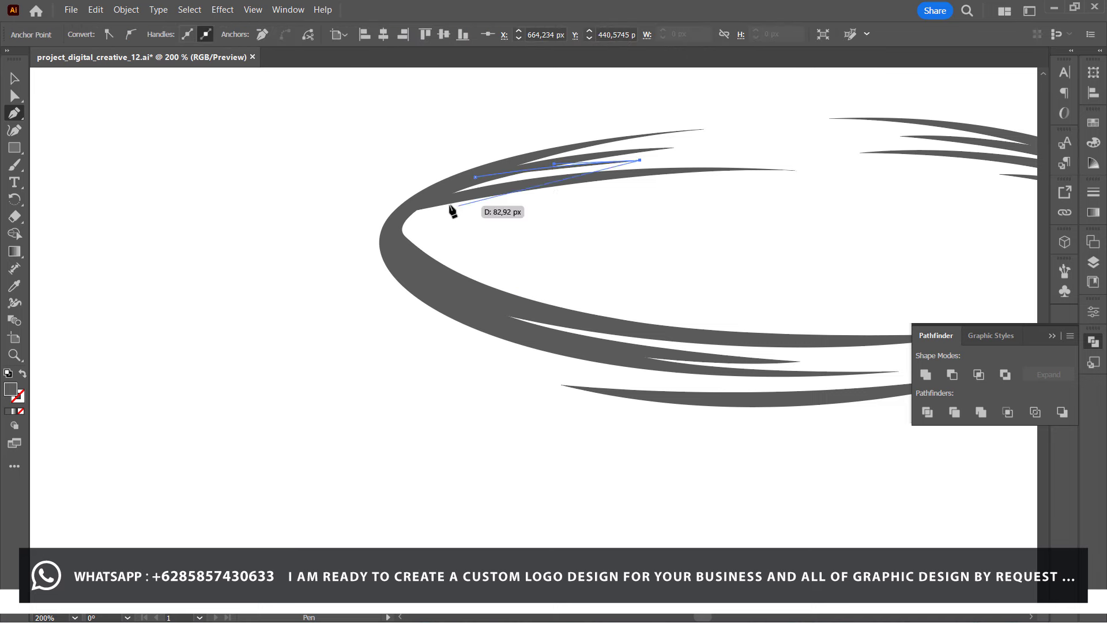
left_click_drag(466, 198, 476, 181)
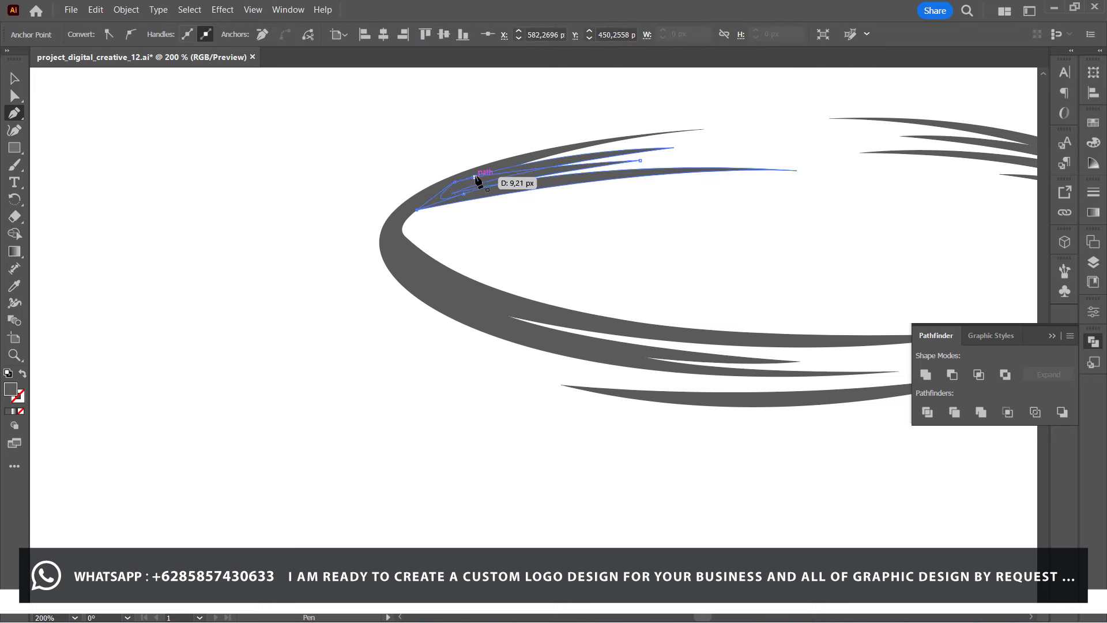
left_click(475, 176)
left_click(544, 252, "ctrl")
scroll(519, 254, "right", 5)
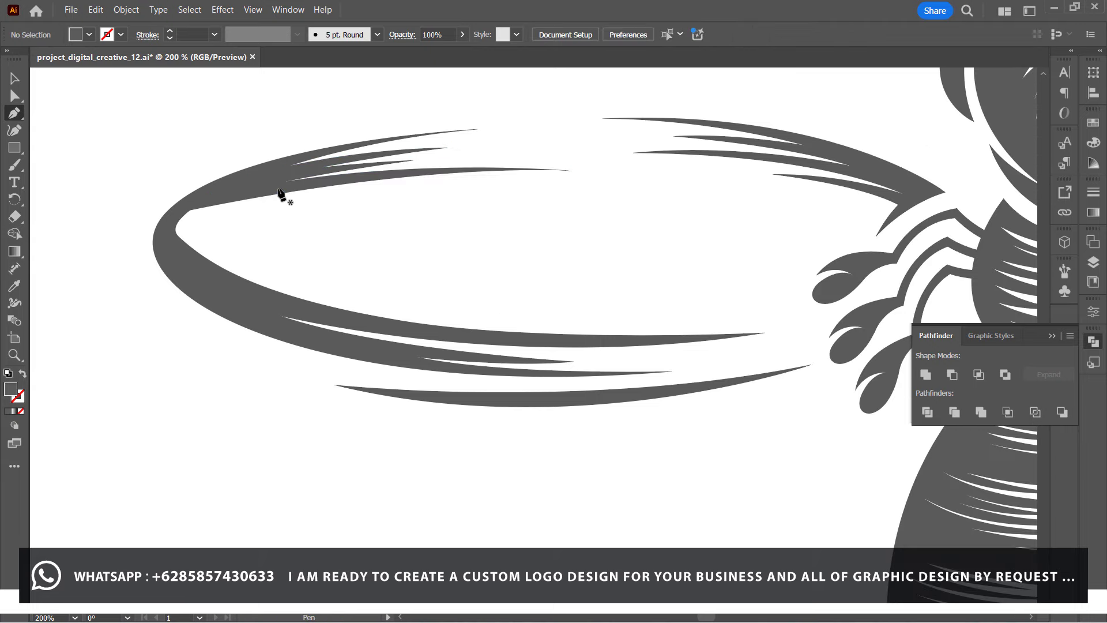
Start an inner swoosh path curving around the wing's left end and out to the right.
left_click(466, 314)
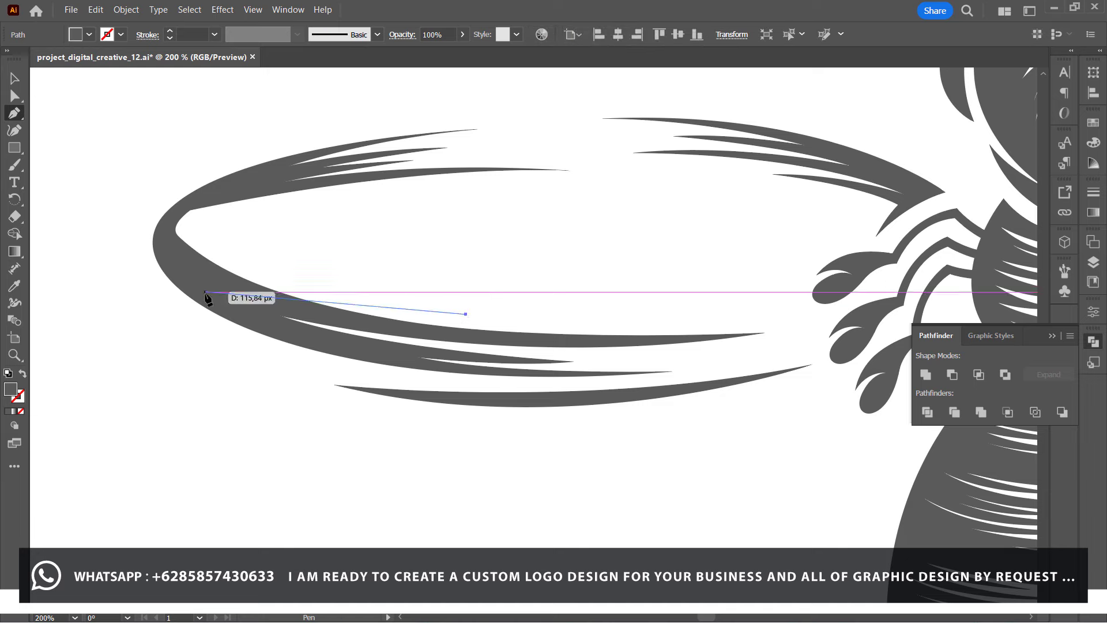
left_click_drag(188, 268, 154, 252)
left_click(173, 214)
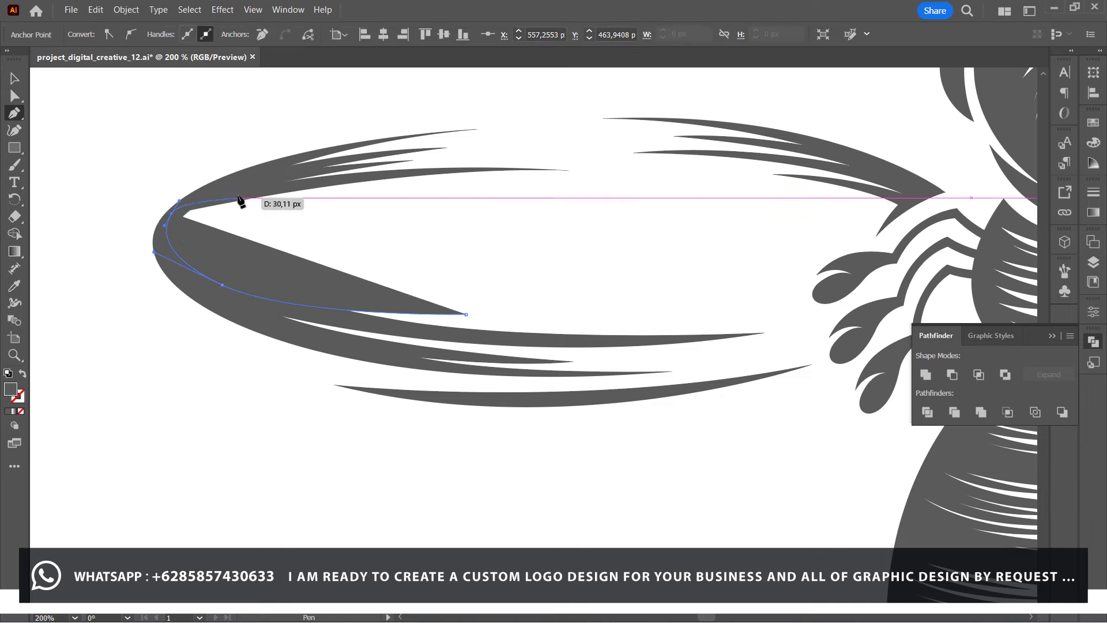
left_click(236, 194)
left_click_drag(795, 209, 1031, 262)
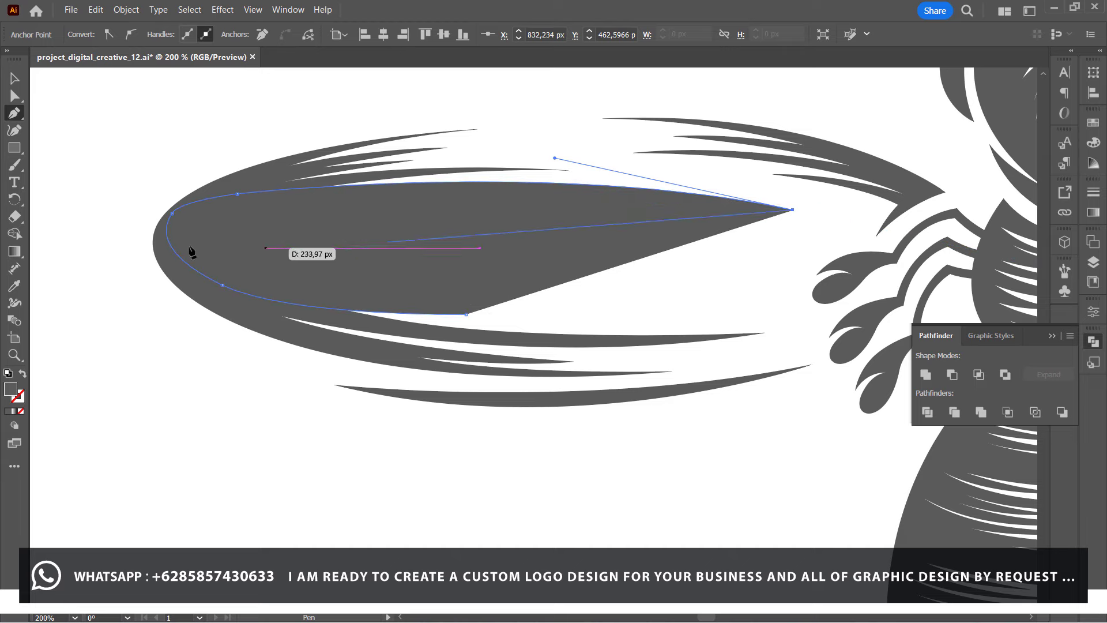
mouse_move(276, 207)
left_mouse_down()
mouse_move(121, 250)
mouse_move(56, 242)
left_mouse_up()
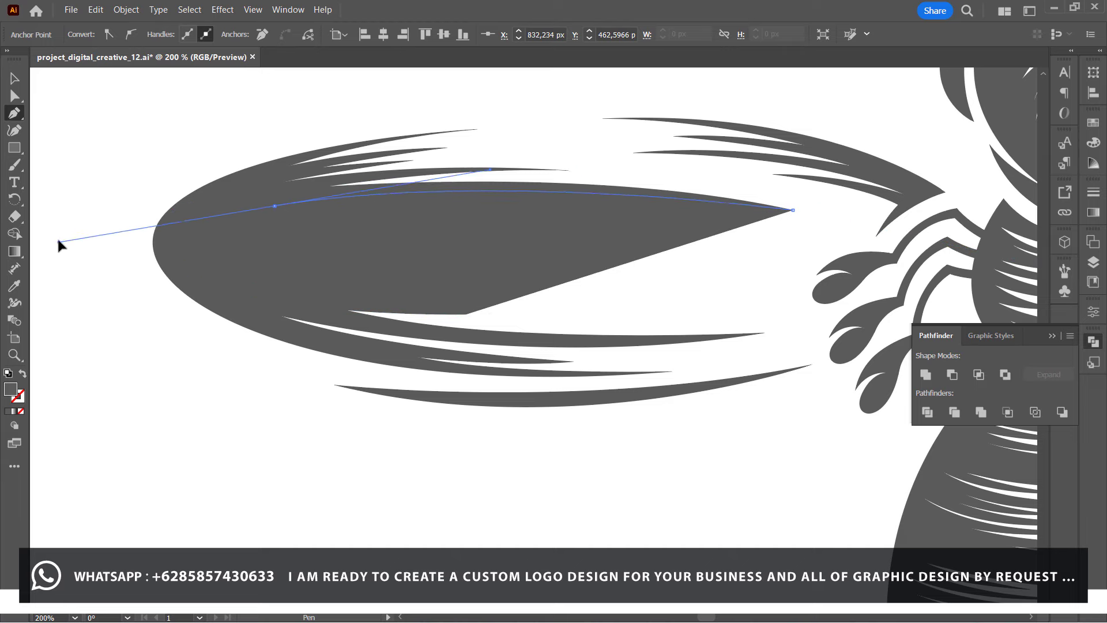
scroll(316, 233, "left", 5)
scroll(487, 245, "right", 3)
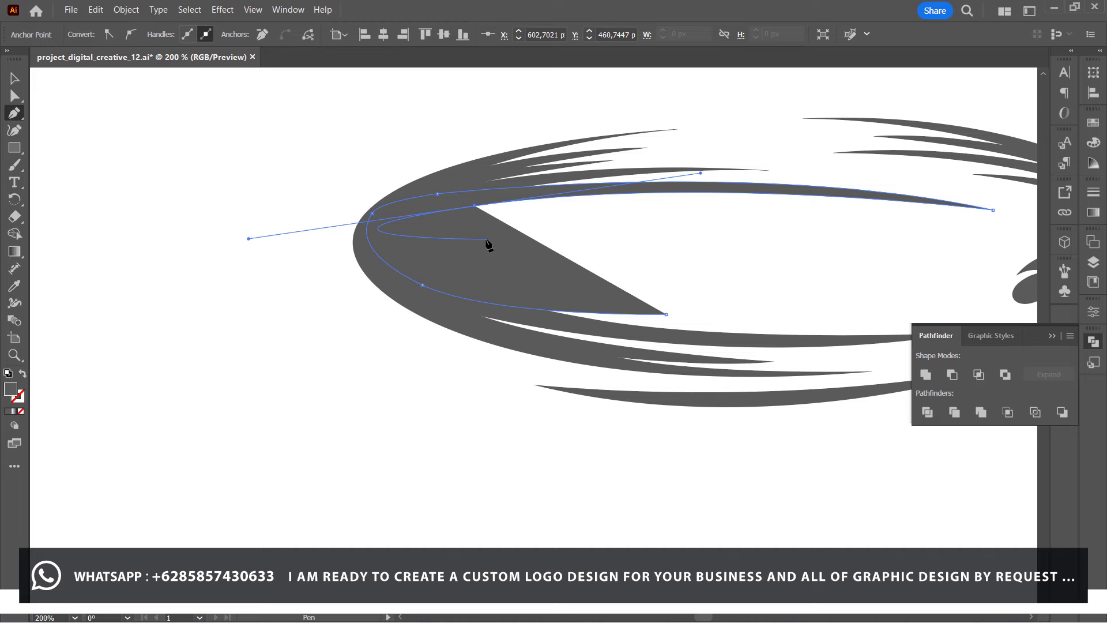
Trace the inner cut back across the wing interior and close the swoosh at its start anchor.
left_click(474, 205)
scroll(476, 209, "right", 3)
left_click_drag(609, 208, 802, 229)
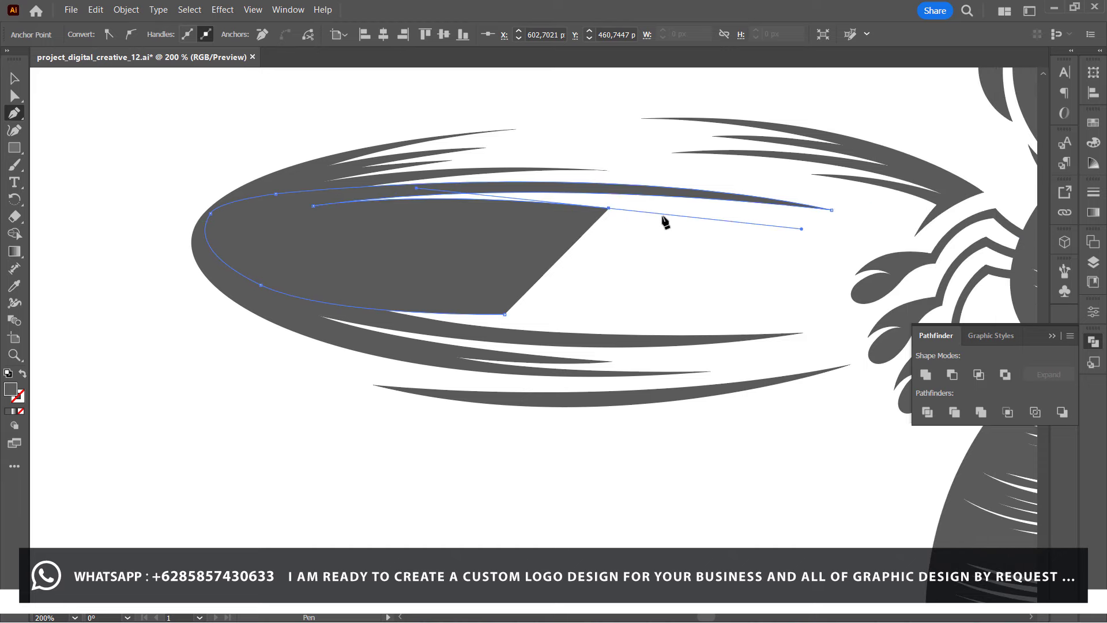
left_click_drag(274, 228, 148, 262)
left_click(274, 228)
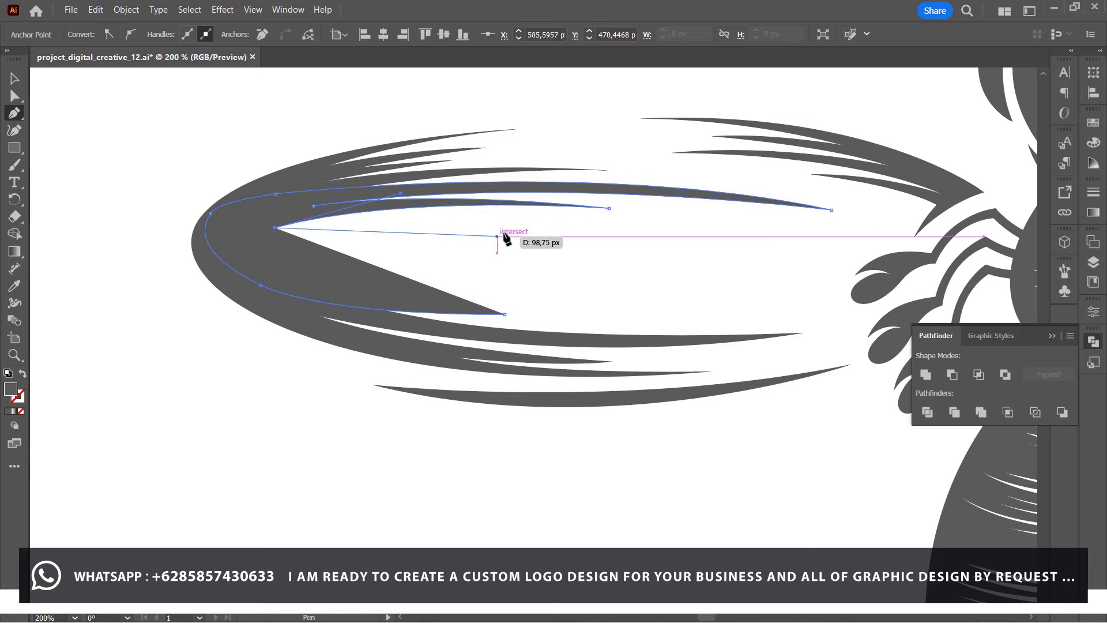
left_click_drag(482, 228, 581, 246)
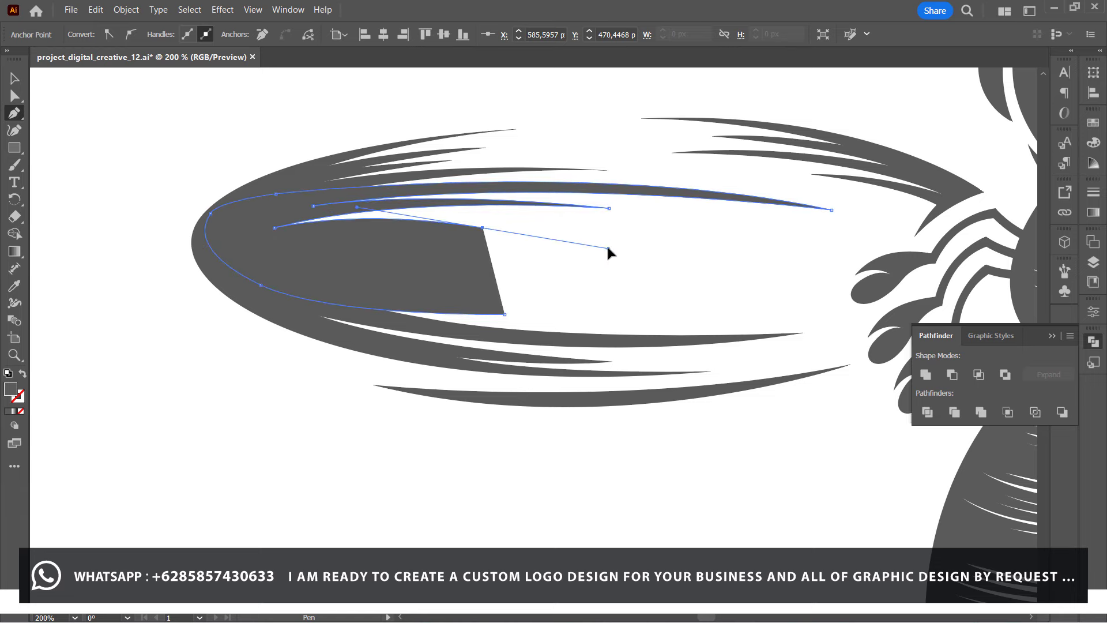
mouse_move(768, 243)
left_mouse_down()
mouse_move(666, 297)
mouse_move(369, 270)
mouse_move(338, 232)
mouse_move(155, 266)
left_mouse_up()
scroll(667, 298, "left", 5)
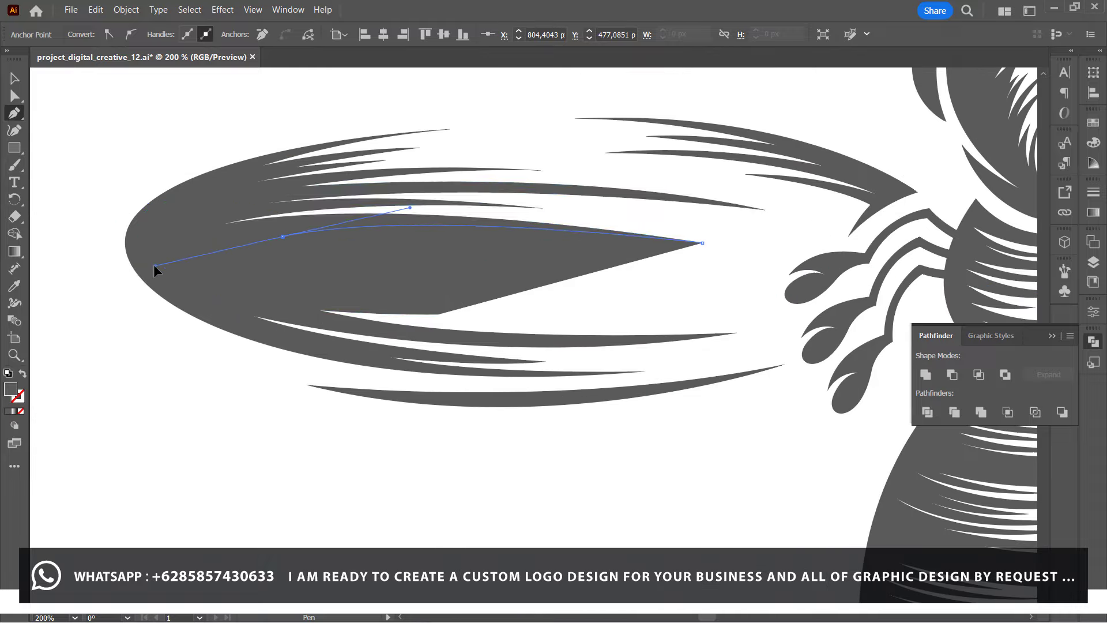
left_click(439, 314)
key("v")
Zoom out to check the whole bee, then zoom back in on the left wing.
left_click(136, 157)
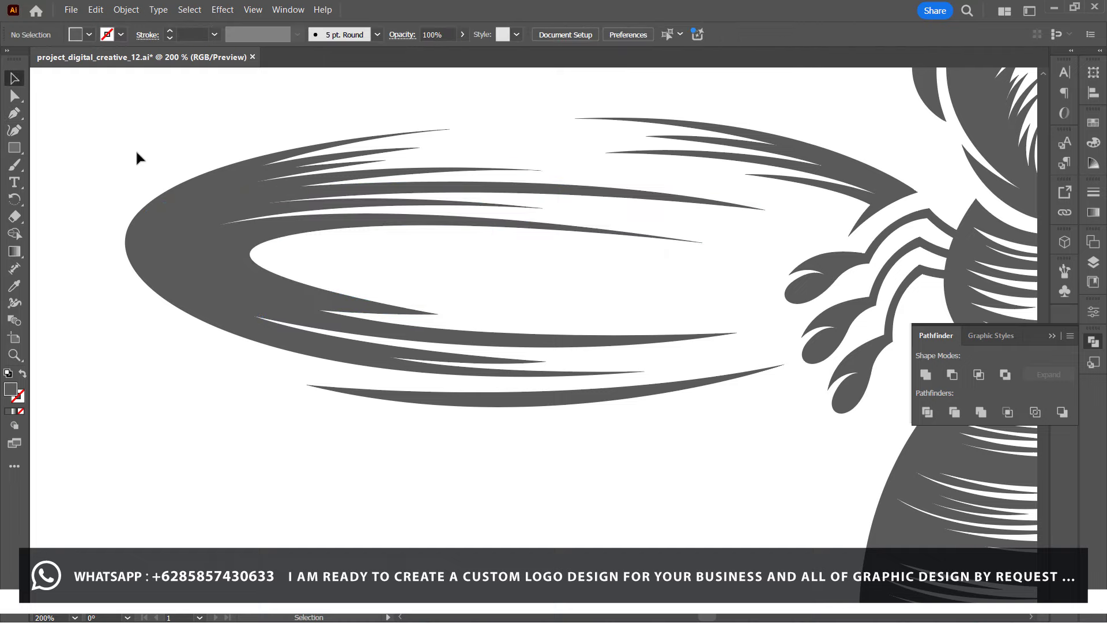
key("ctrl+0")
key("ctrl+1")
key("ctrl+=")
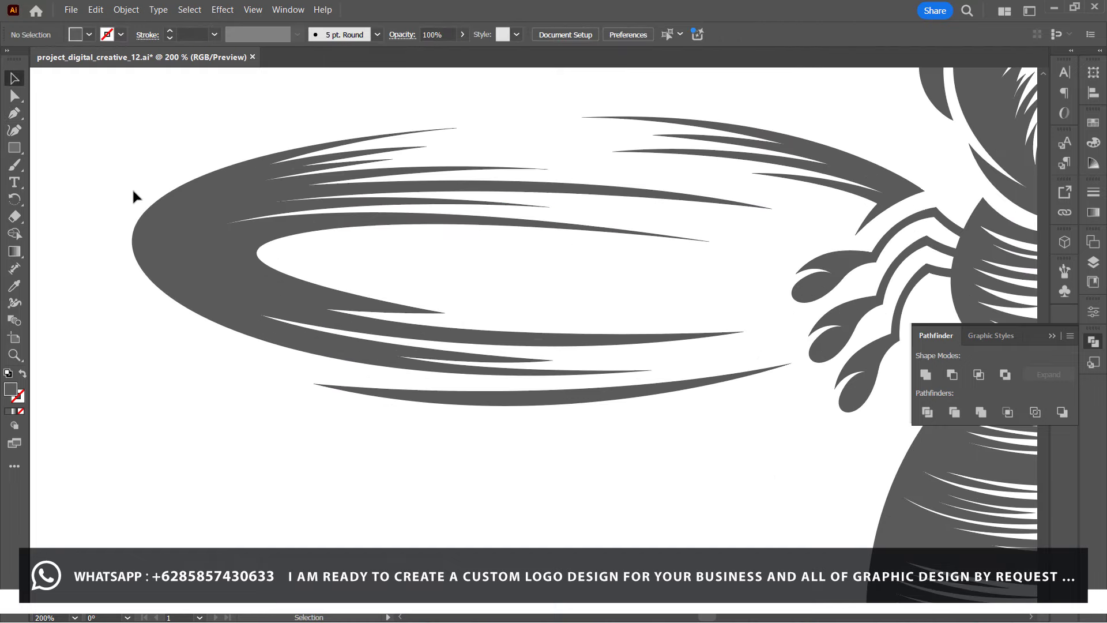
key("ctrl+z")
Unite all the left wing's swoosh paths into one shape with Pathfinder.
left_click_drag(135, 151, 728, 370)
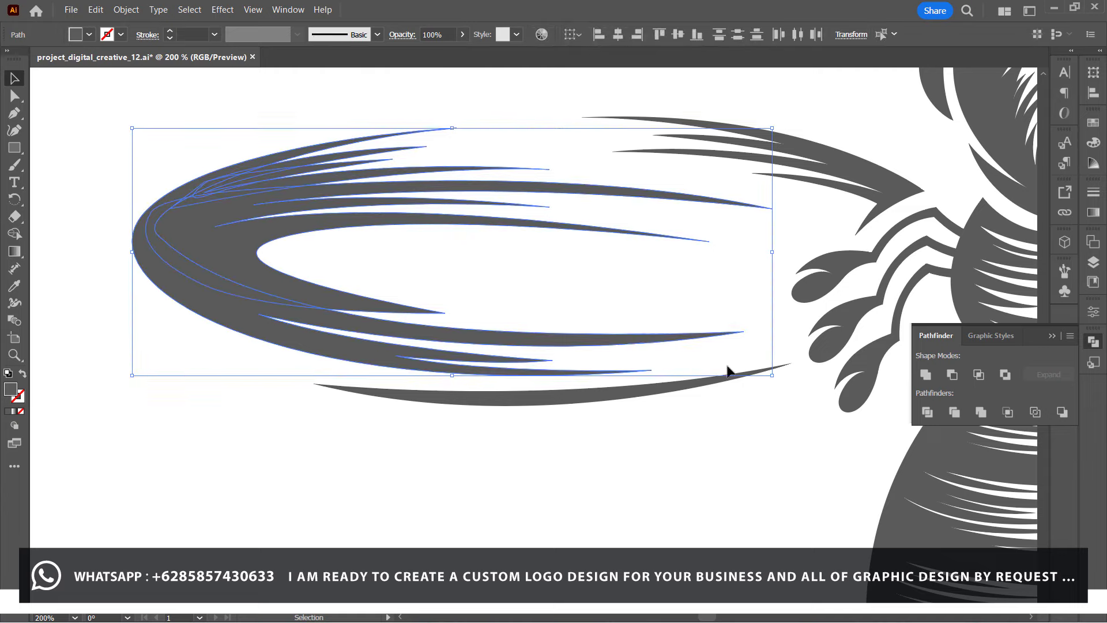
left_click(926, 374)
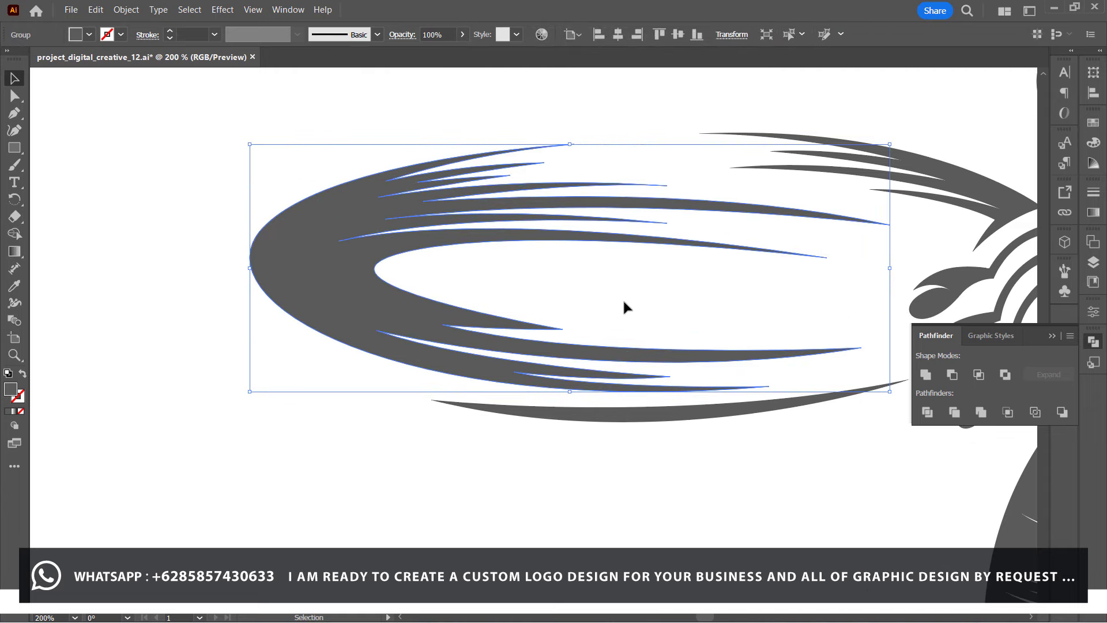
left_click(623, 303)
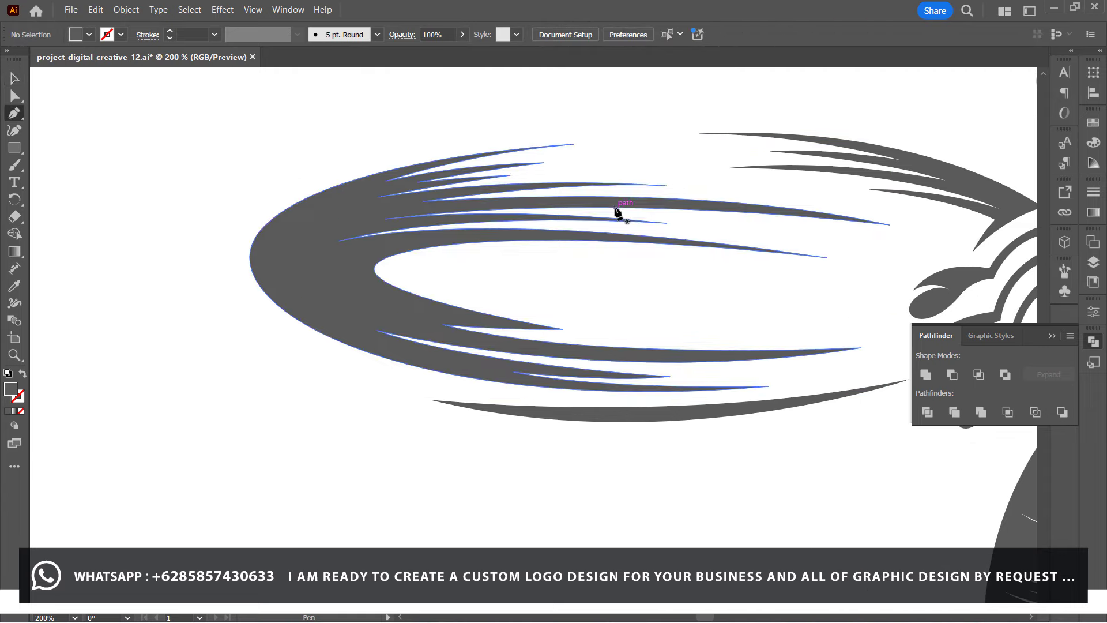
Carve a curved sliver out of the upper swoosh using Pathfinder Minus Front.
left_click_drag(615, 207, 512, 204)
left_click_drag(254, 275, 241, 340)
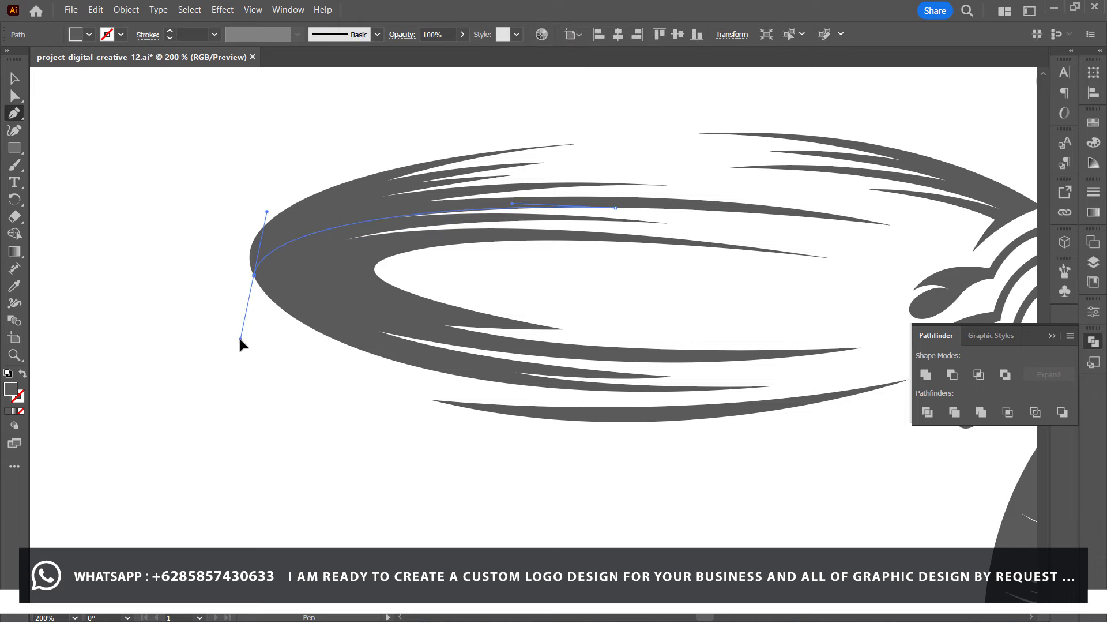
left_click_drag(300, 321, 286, 280)
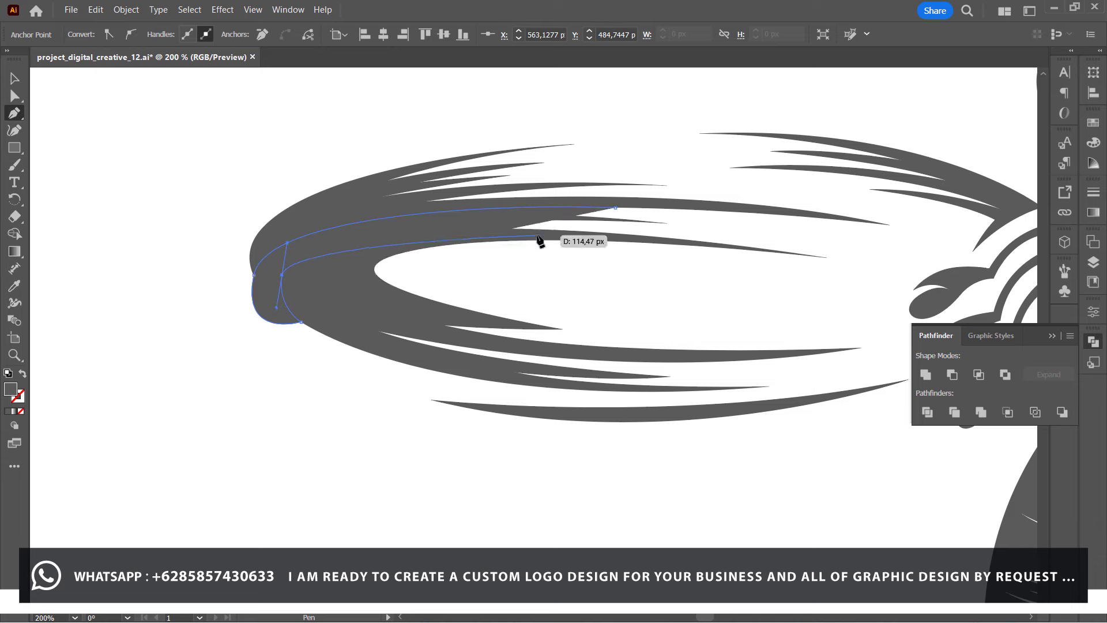
mouse_move(570, 216)
left_mouse_down()
mouse_move(723, 229)
mouse_move(625, 210)
left_mouse_up()
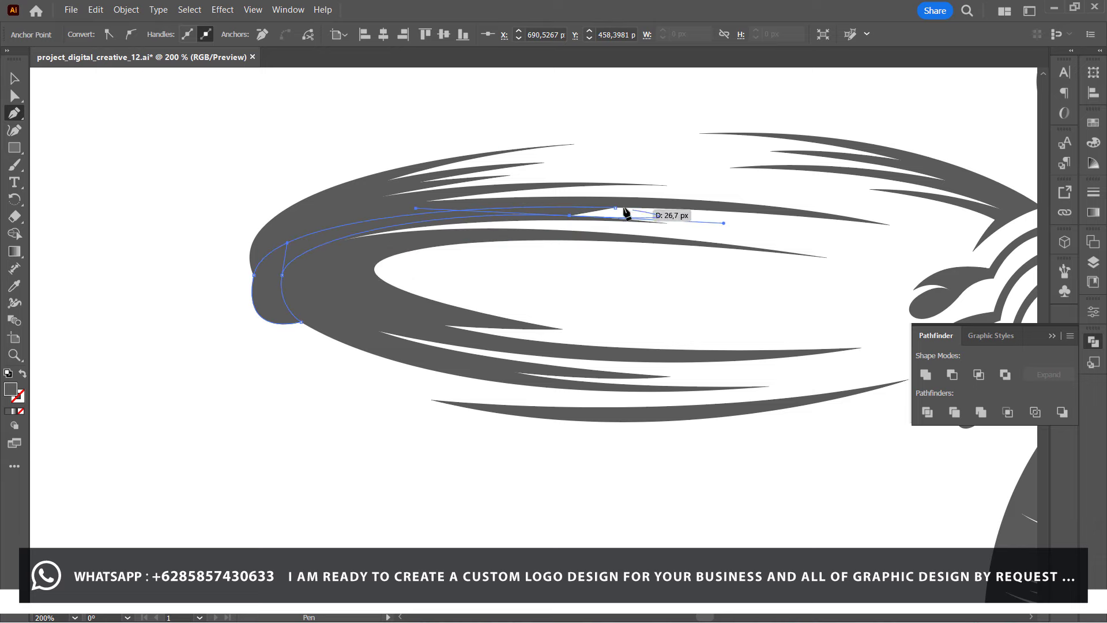
left_click(14, 77)
left_click_drag(235, 173, 519, 277)
left_click(949, 373)
left_click(540, 433)
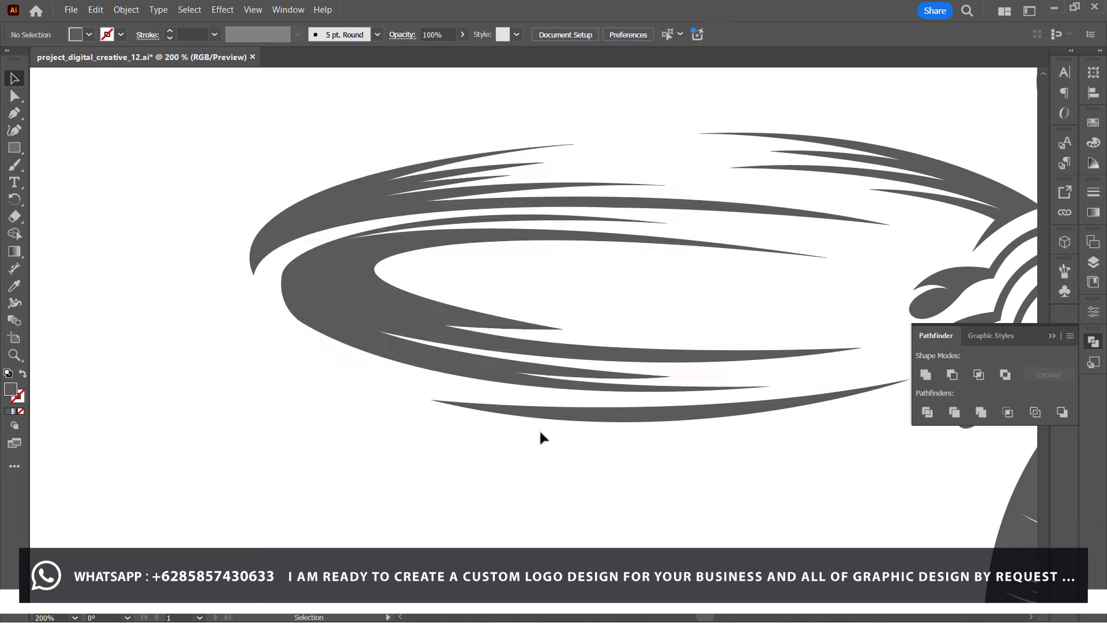
Draw a closed cut path along the inner swoosh toward the wing's left edge.
left_click(667, 223)
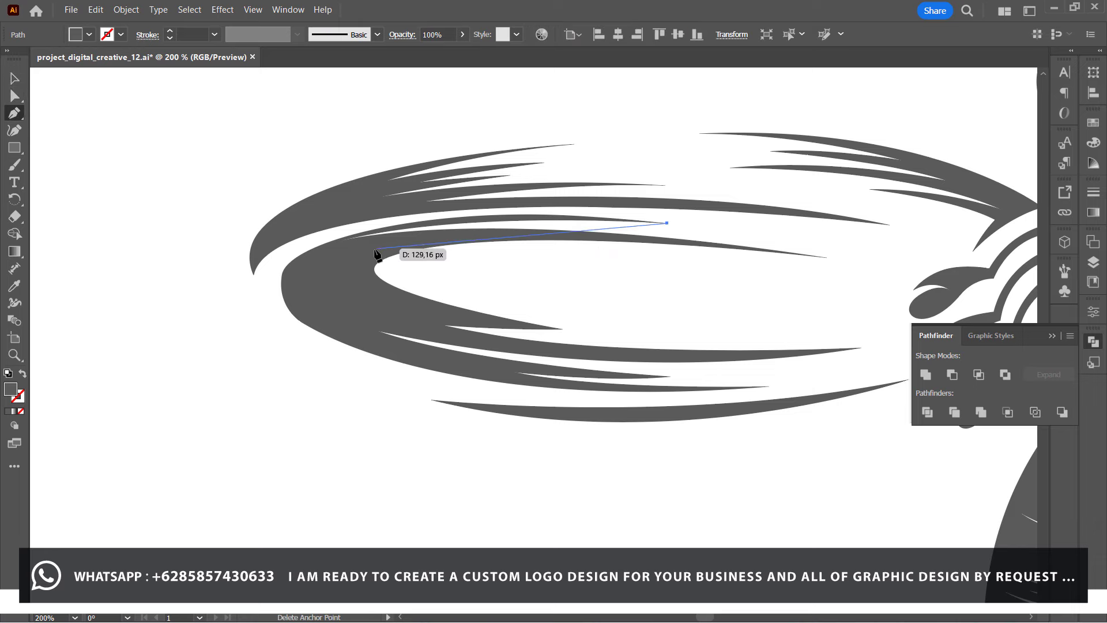
mouse_move(366, 255)
left_mouse_down()
mouse_move(268, 307)
mouse_move(330, 245)
left_mouse_up()
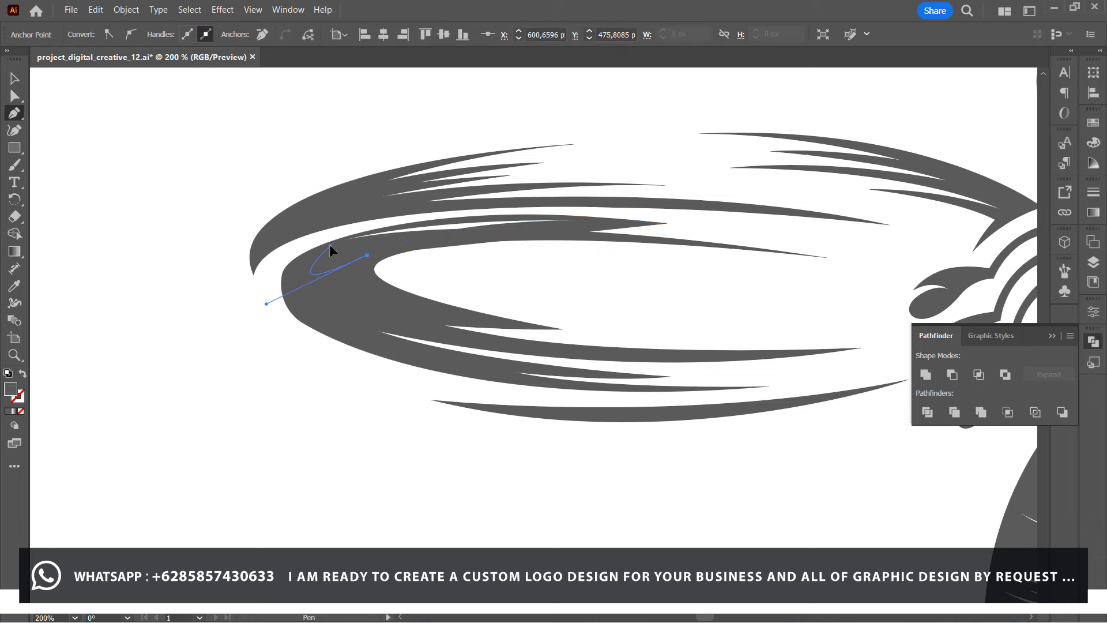
left_click_drag(667, 223, 902, 241)
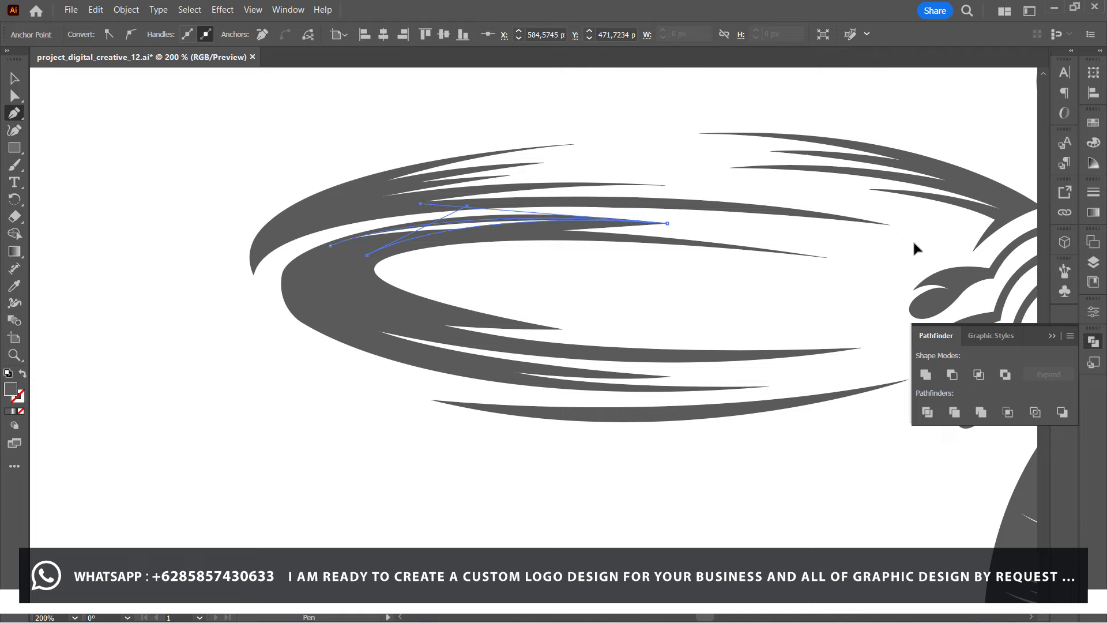
left_click(440, 264, "ctrl")
Zoom in on the wing's left edge and outline a tiny strand cut shape there.
key("ctrl+plus")
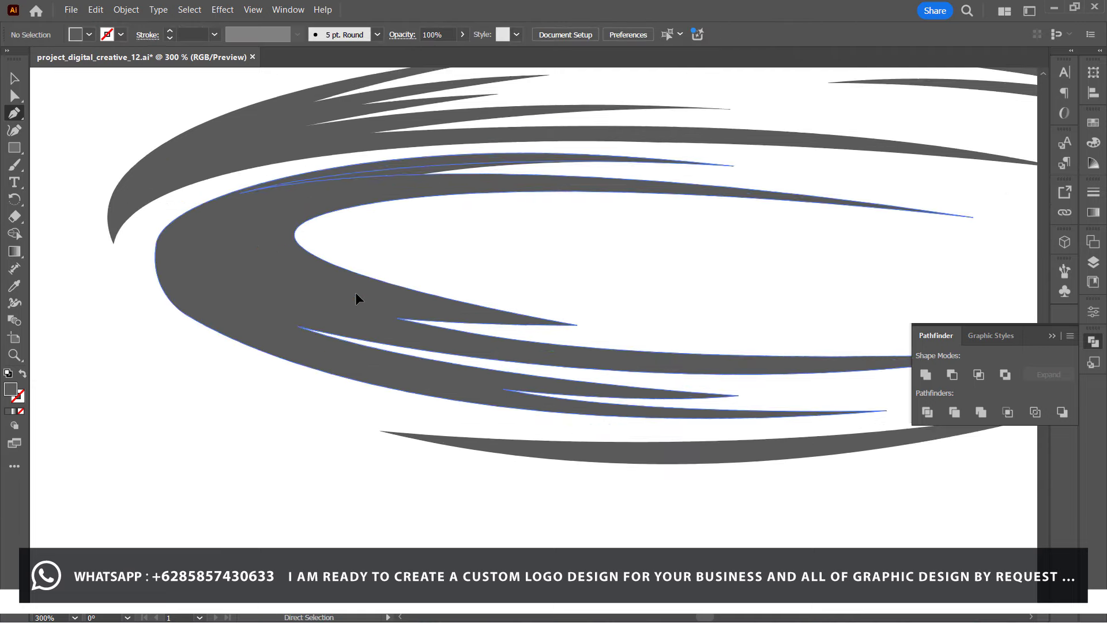
key("ctrl+plus")
scroll(355, 296, "left", 3)
scroll(355, 297, "up", 2)
left_click(249, 196)
left_click(302, 190)
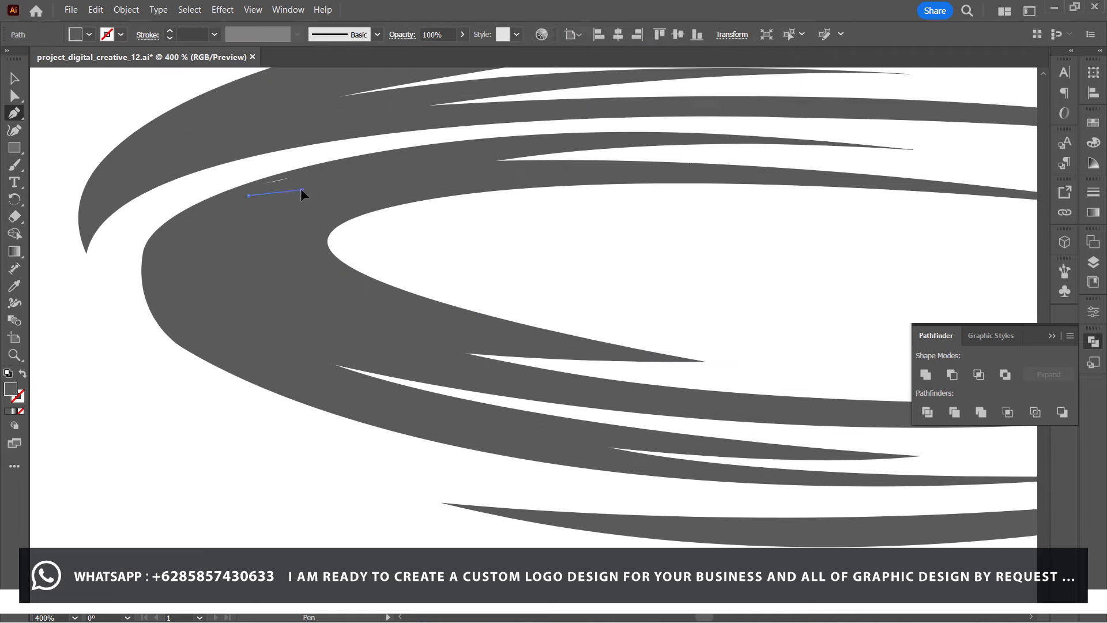
left_click_drag(249, 196, 249, 199)
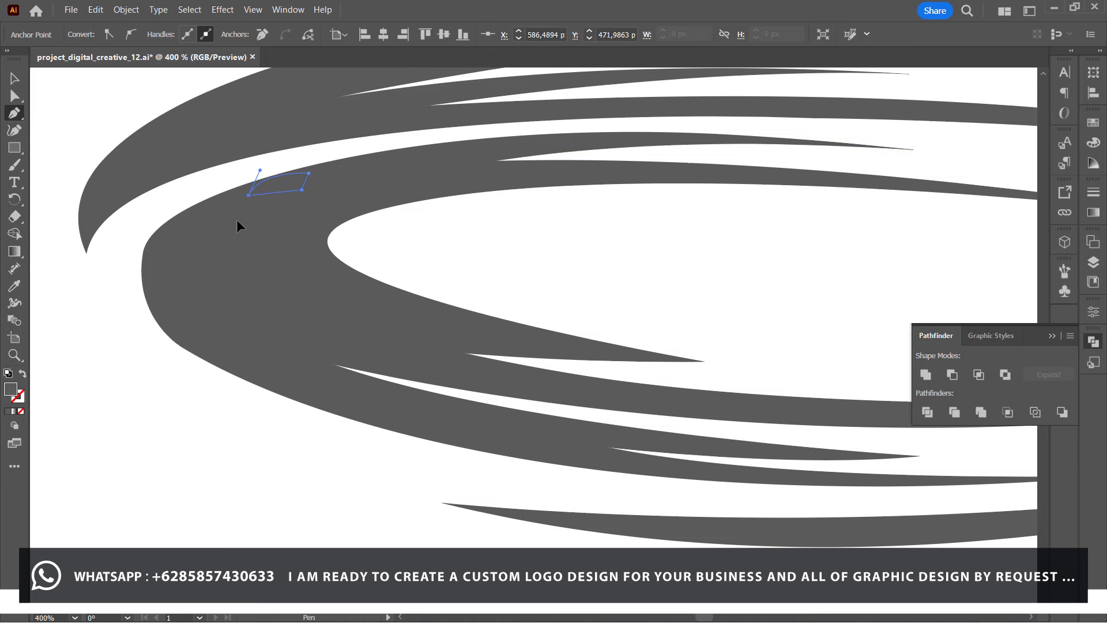
key("ctrl+minus")
key("ctrl+minus")
Draw a new curved path along the wing's inner edge.
scroll(238, 225, "right", 1)
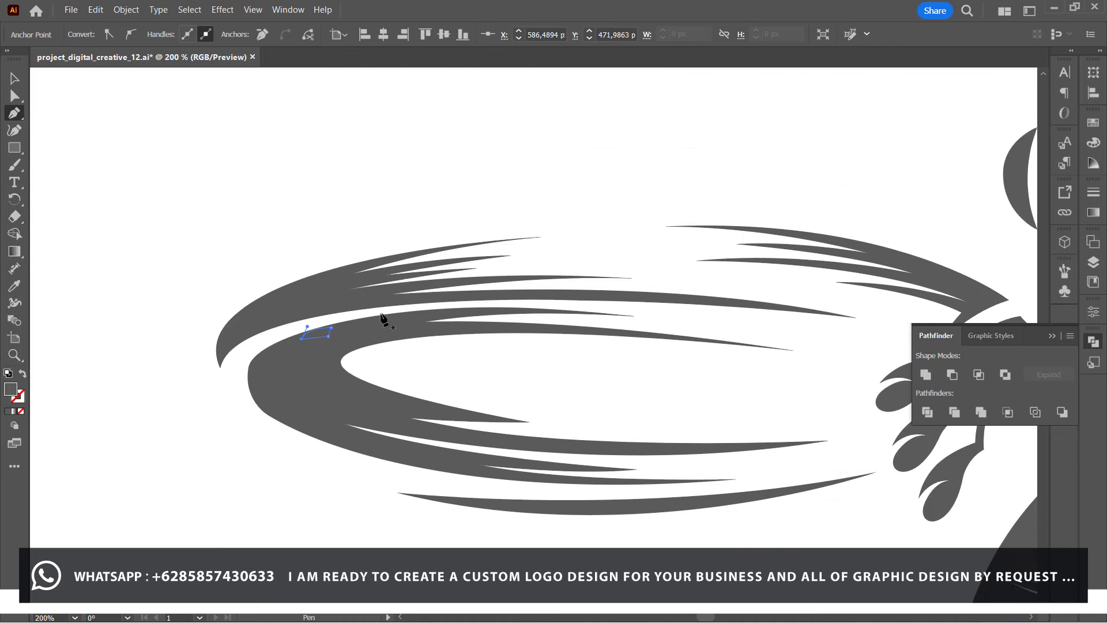
left_click_drag(269, 346, 232, 367)
left_click_drag(287, 413, 324, 443)
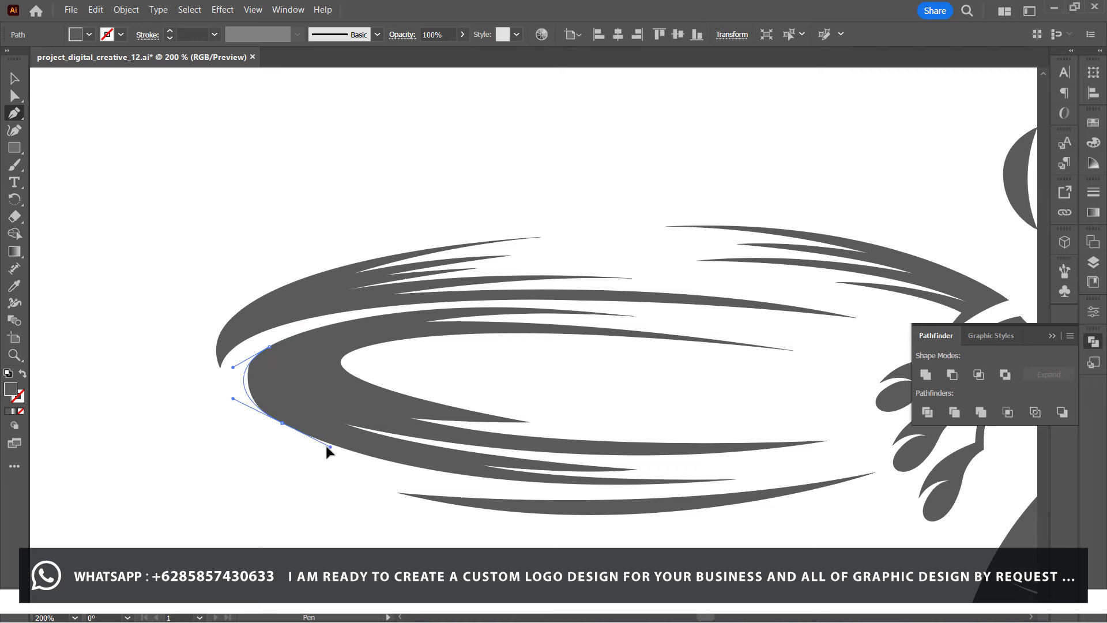
left_click(268, 346)
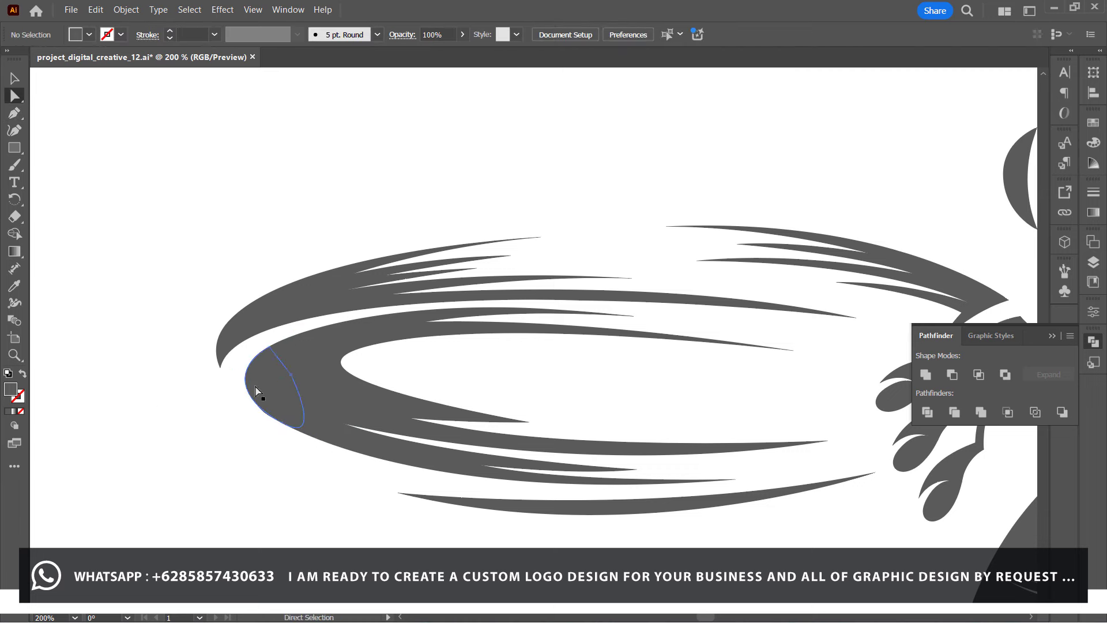
left_click(281, 422, "ctrl")
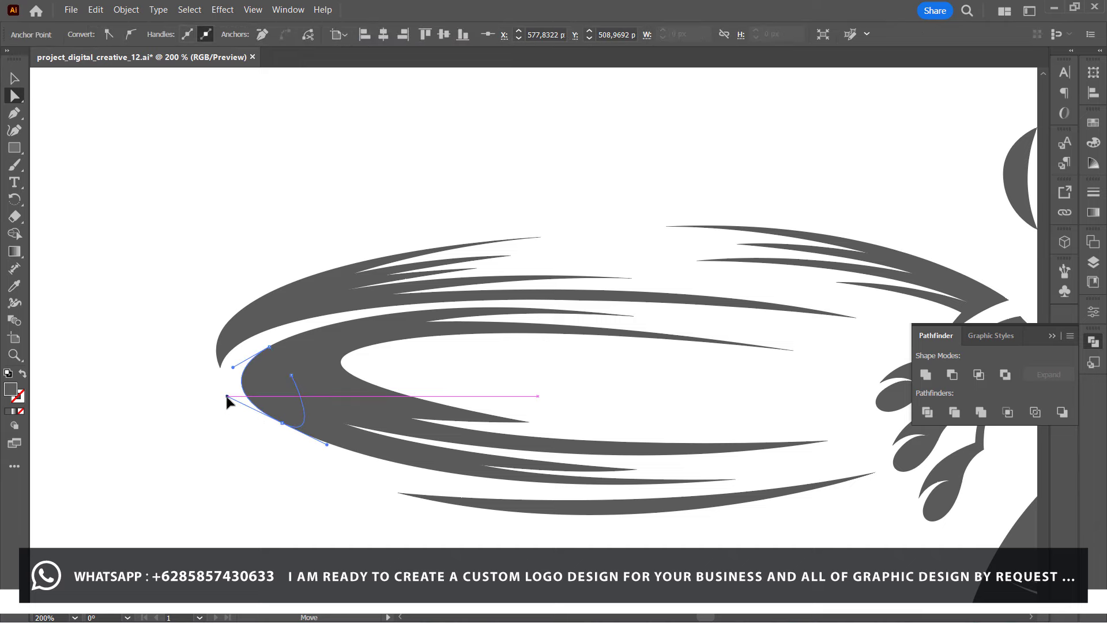
left_click(218, 460)
scroll(217, 460, "right", 2)
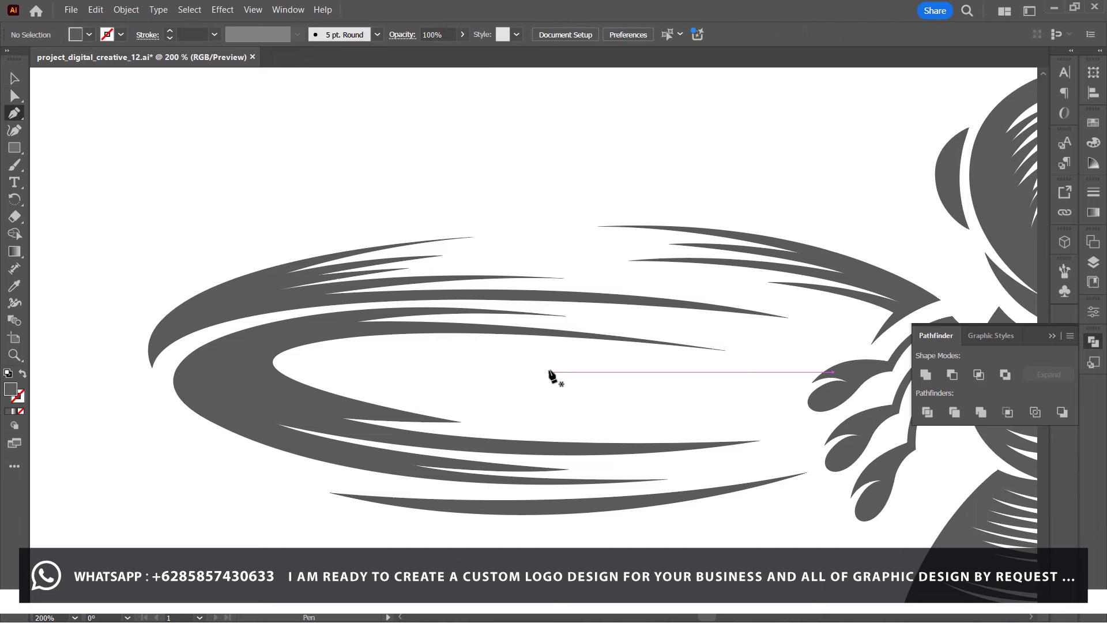
scroll(551, 375, "right", 1)
Draw curved sliver paths around the inner loop's underside, left end and lower swoosh tip.
left_click(437, 422)
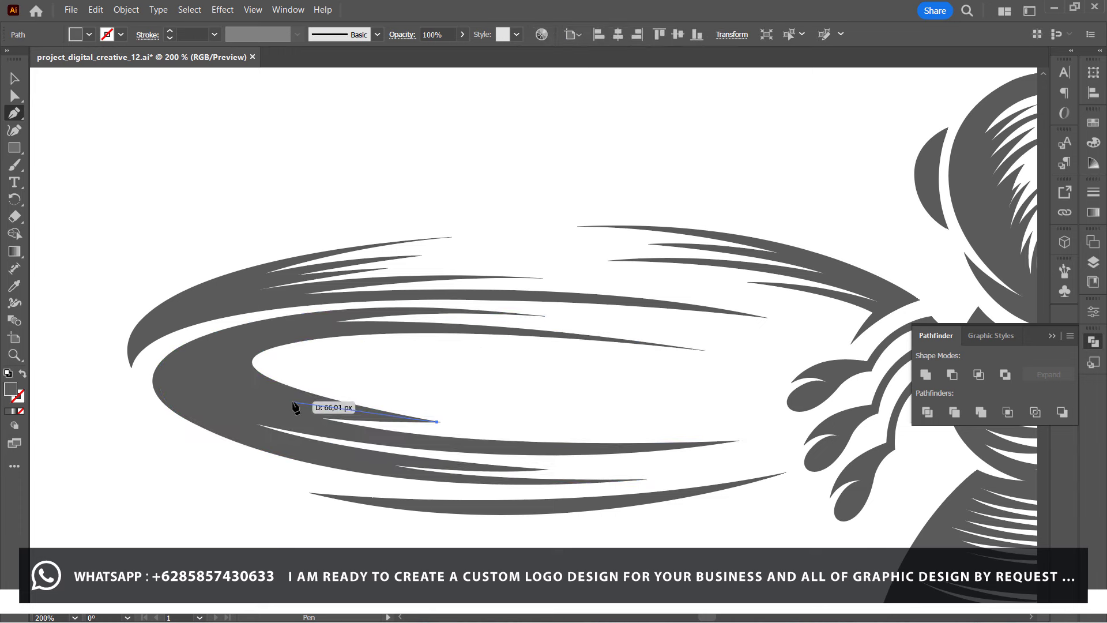
left_click_drag(253, 392, 186, 371)
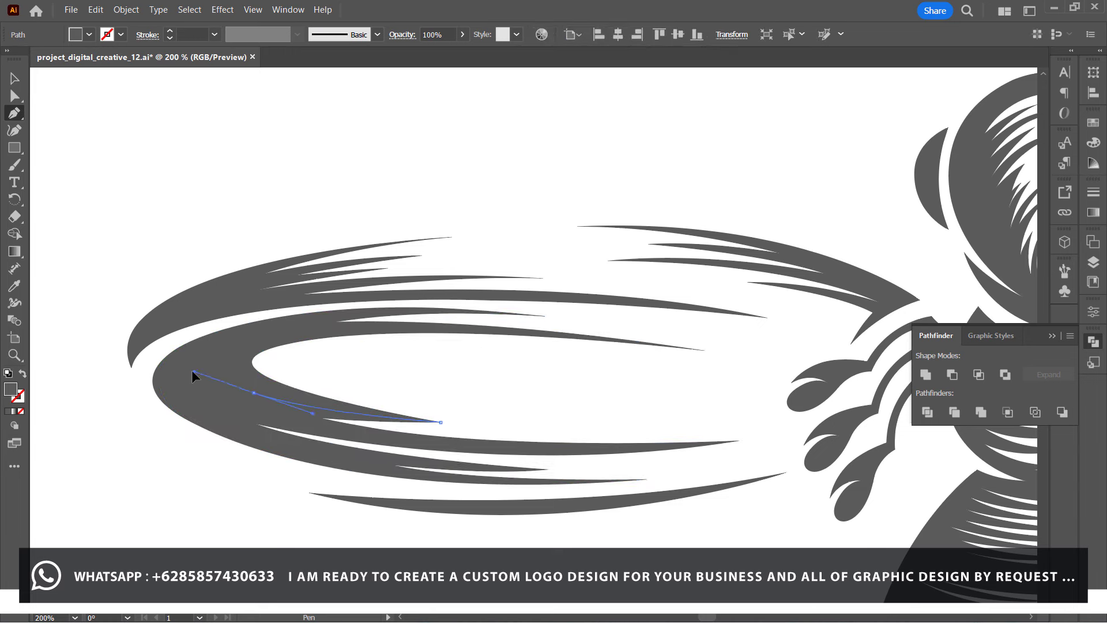
left_click_drag(268, 318, 361, 301)
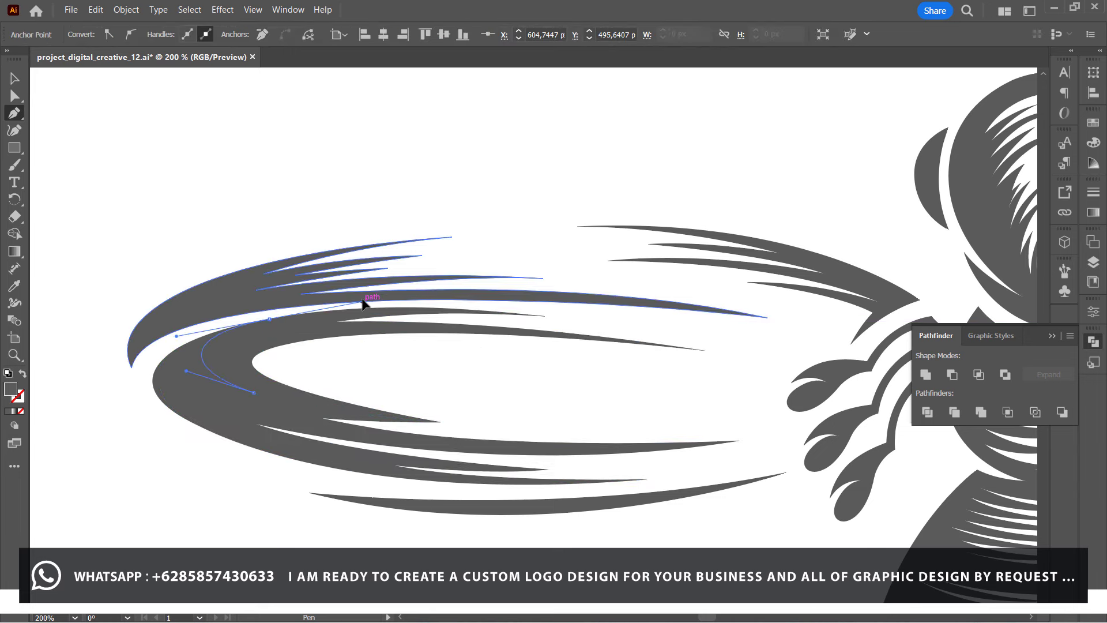
left_click(222, 321)
left_click_drag(183, 364, 186, 387)
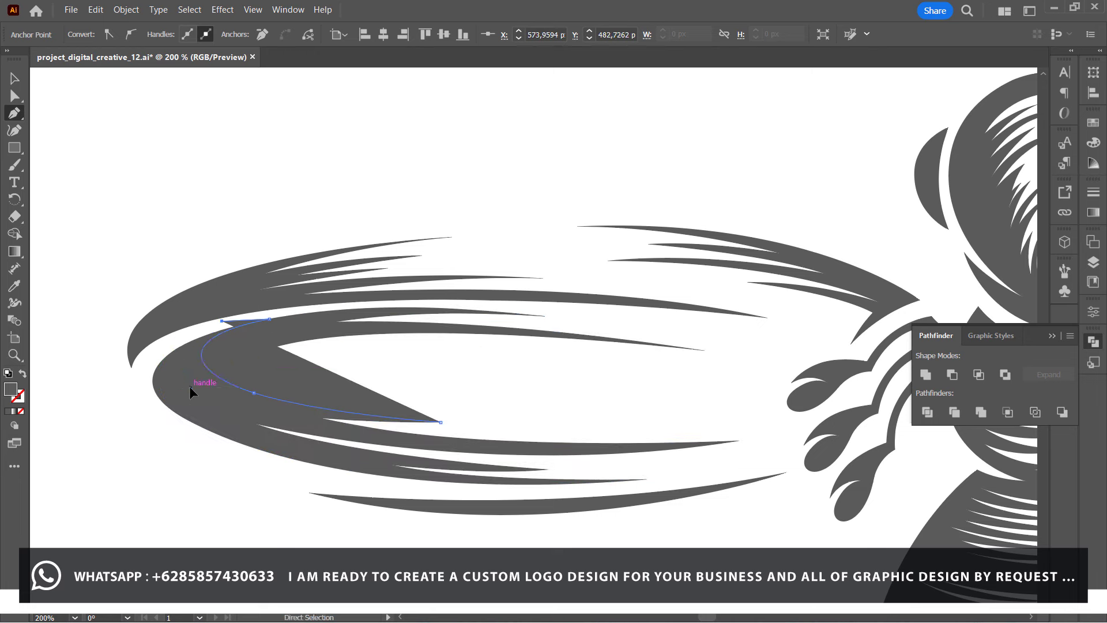
left_click_drag(195, 379, 235, 409)
left_click(440, 422)
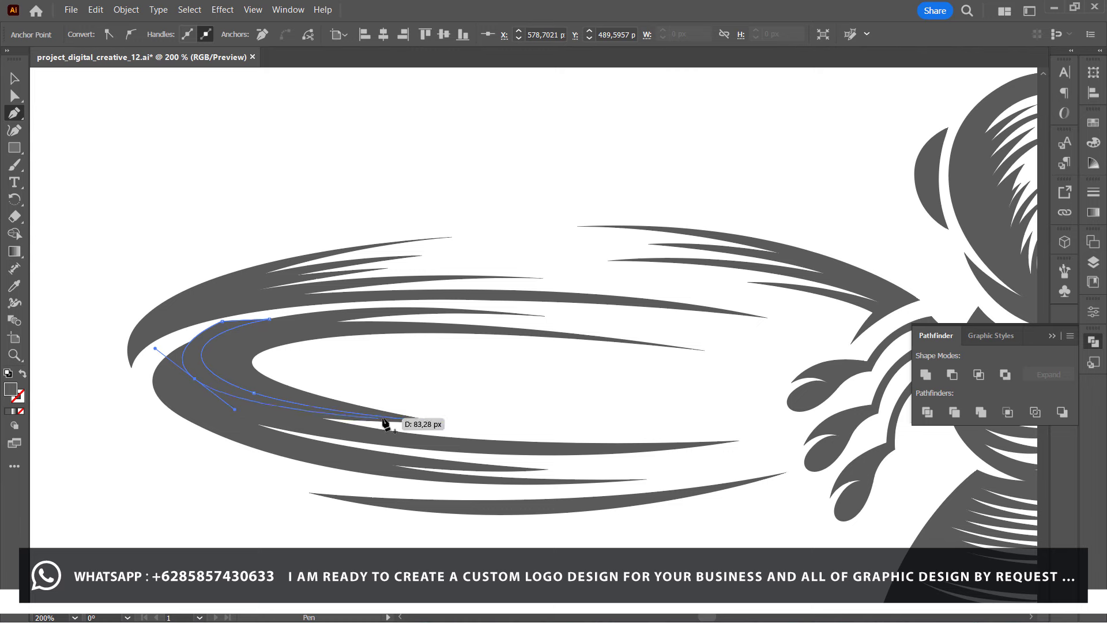
left_click_drag(509, 441, 552, 433)
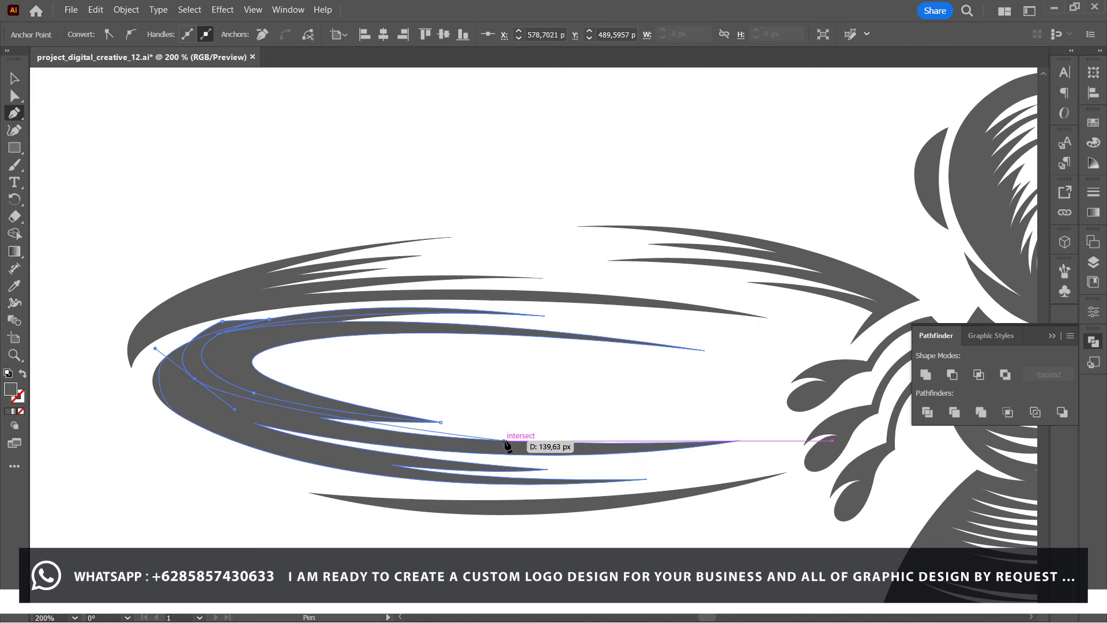
left_click_drag(630, 443, 471, 412)
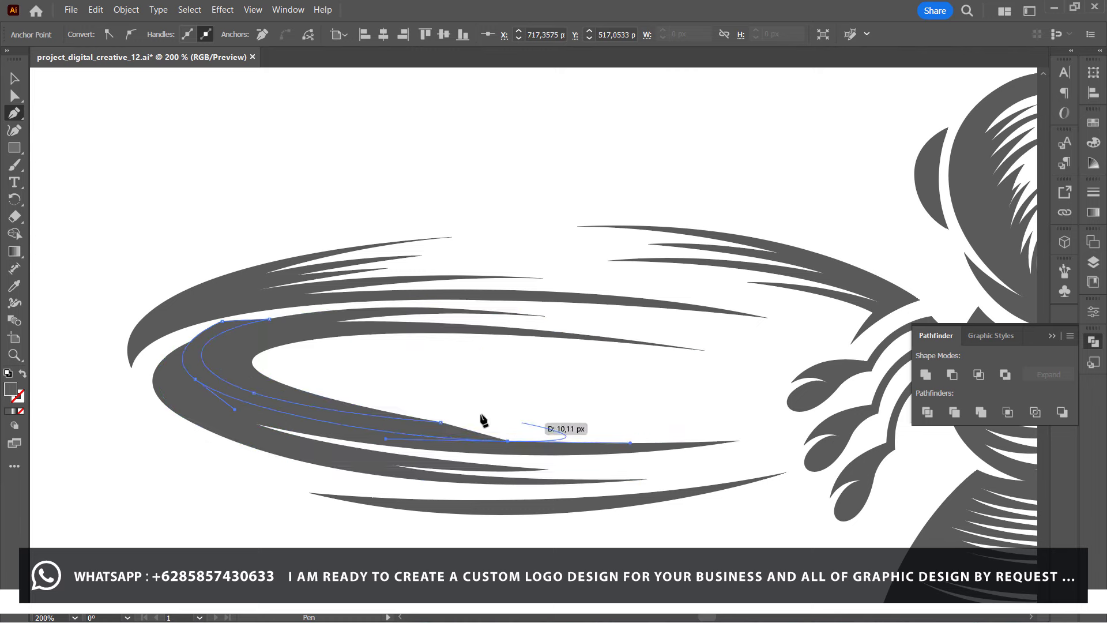
key("v")
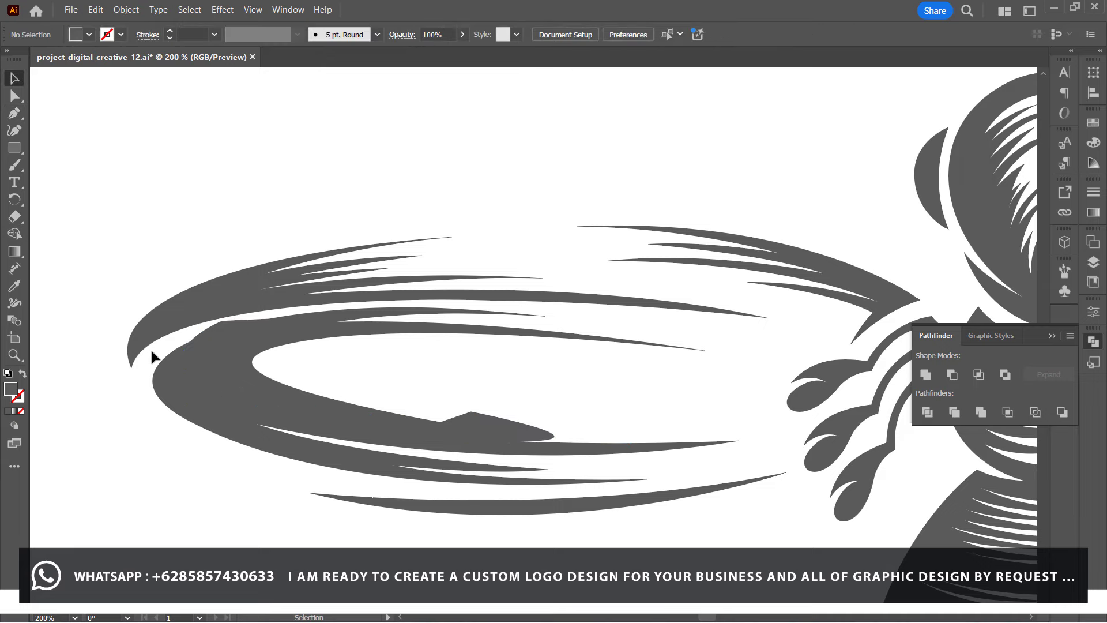
Ungroup the wing swirls and unite the inner swirl paths into one shape.
left_click(173, 334)
right_click(173, 334)
left_click(217, 402)
left_click(157, 364)
left_click(324, 430)
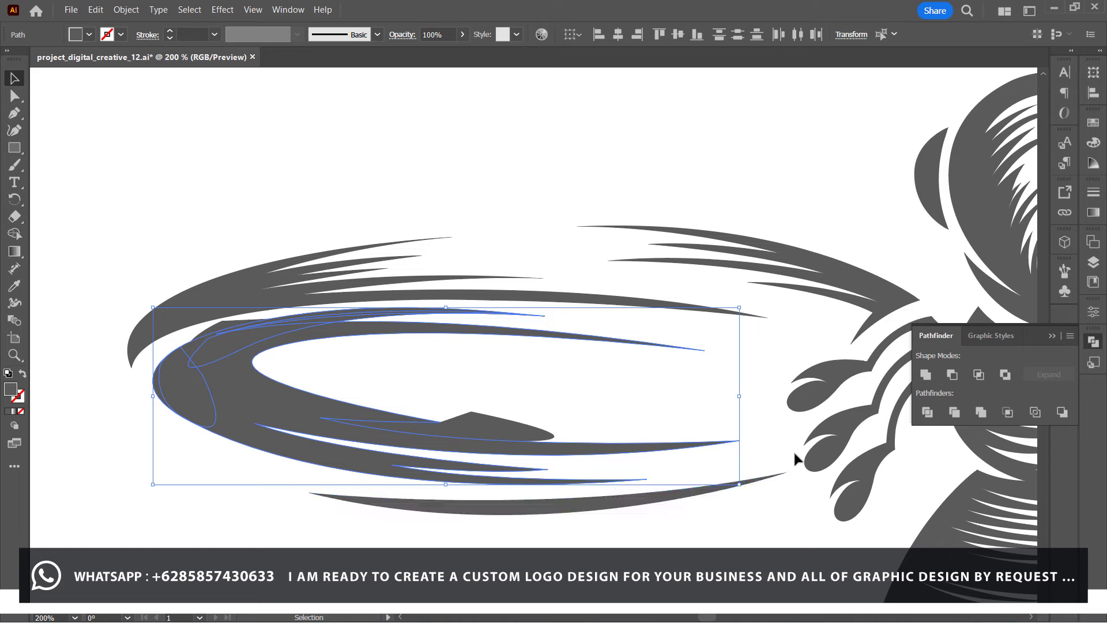
left_click(925, 376)
left_click(324, 490, "shift")
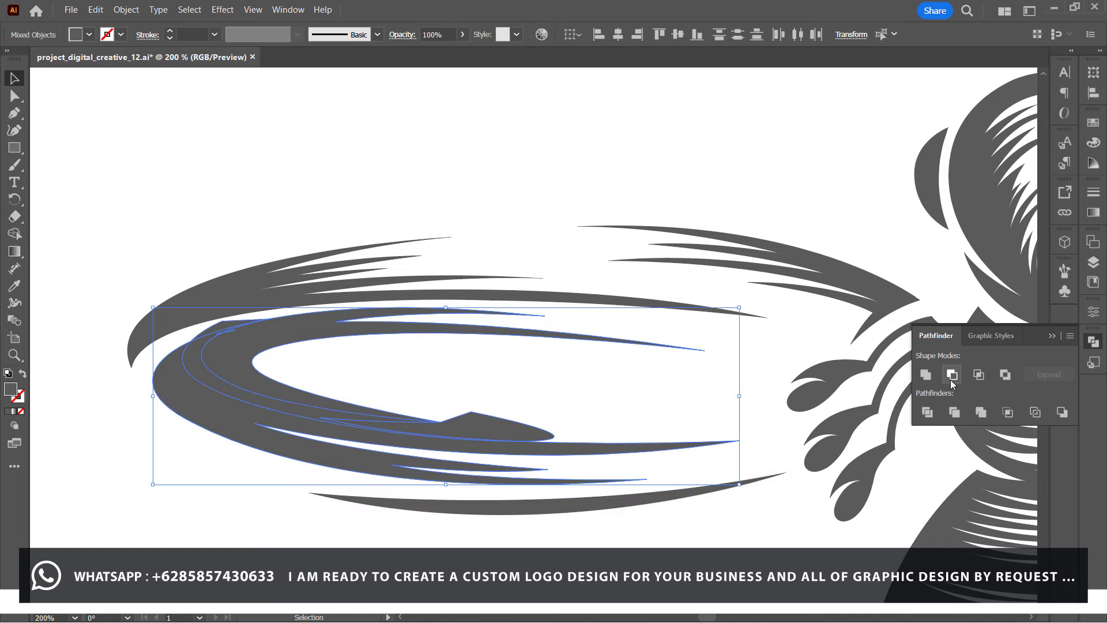
Cut the front sliver shapes out of the swirls with Pathfinder Minus Front.
key("a")
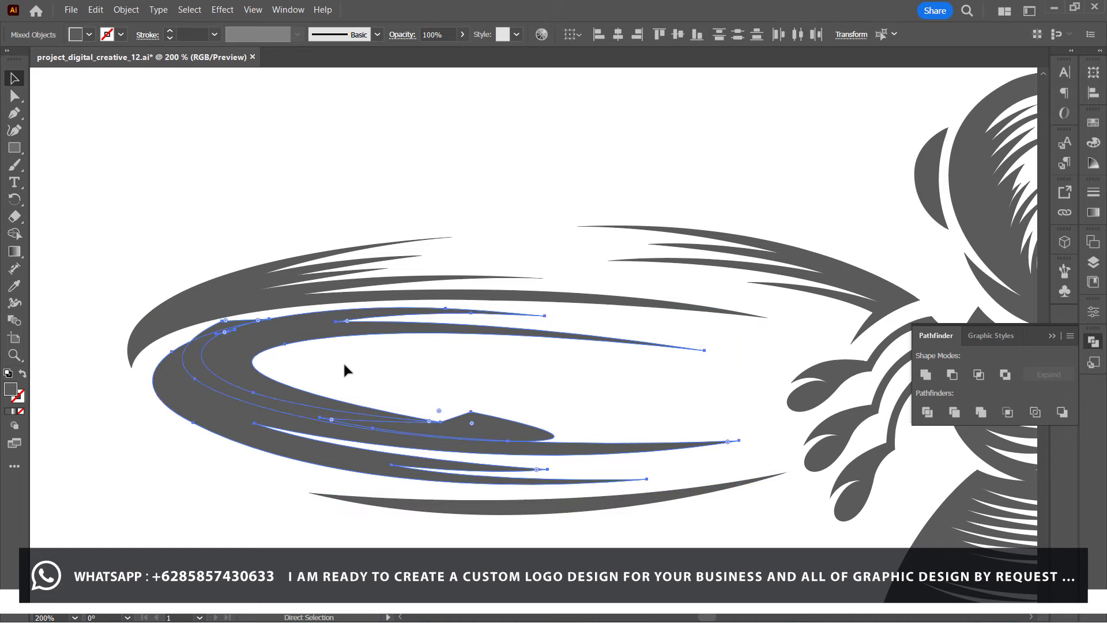
left_click(342, 361)
left_click(203, 330)
key("v")
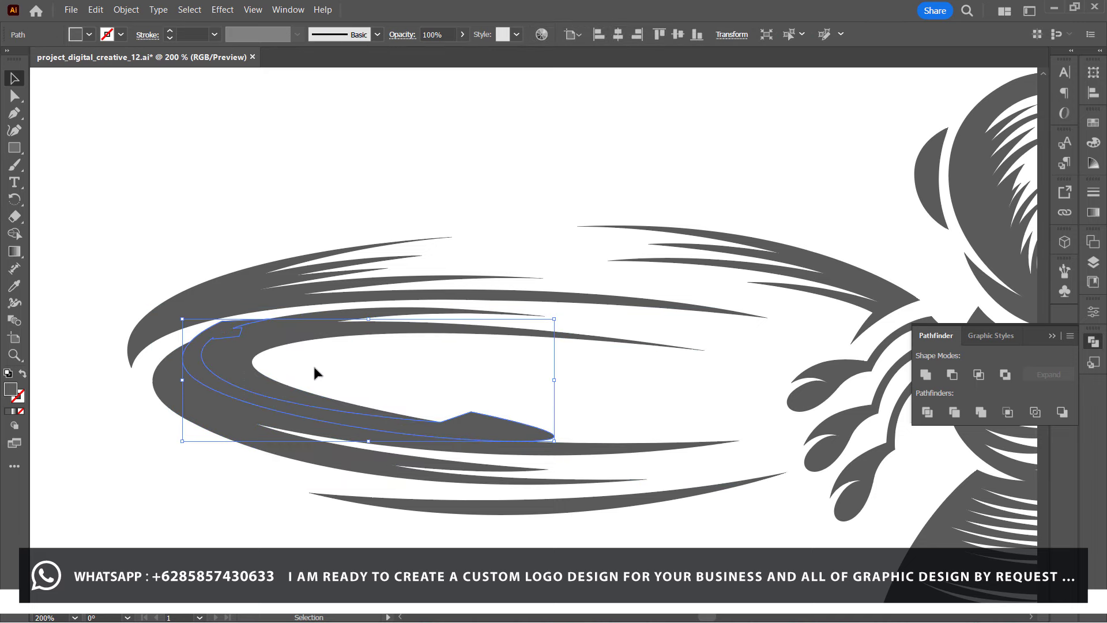
left_click_drag(315, 372, 514, 404)
left_click(952, 379)
Combine the remaining overlapping swirl pieces with Ctrl+8 and zoom out to the whole bee.
key("a")
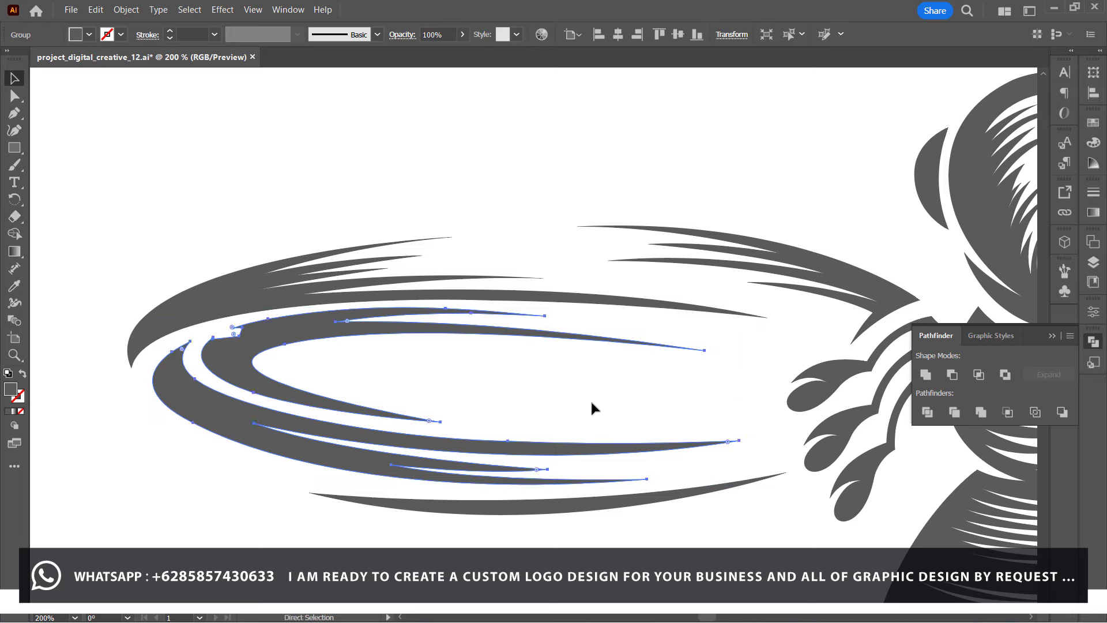
left_click(230, 362)
left_click(390, 363)
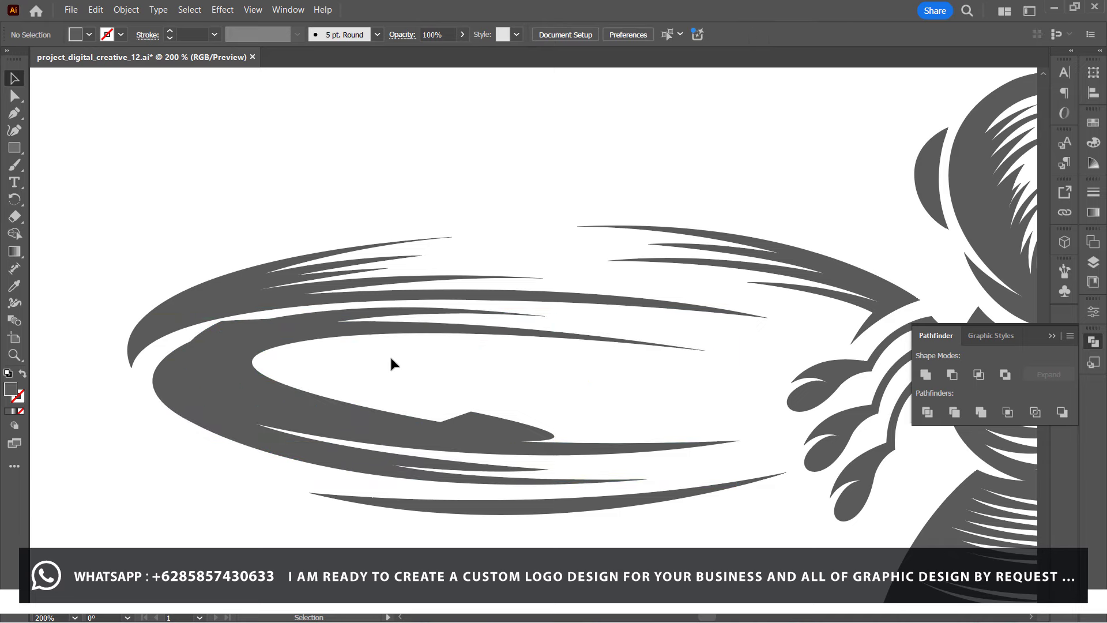
left_click(211, 329)
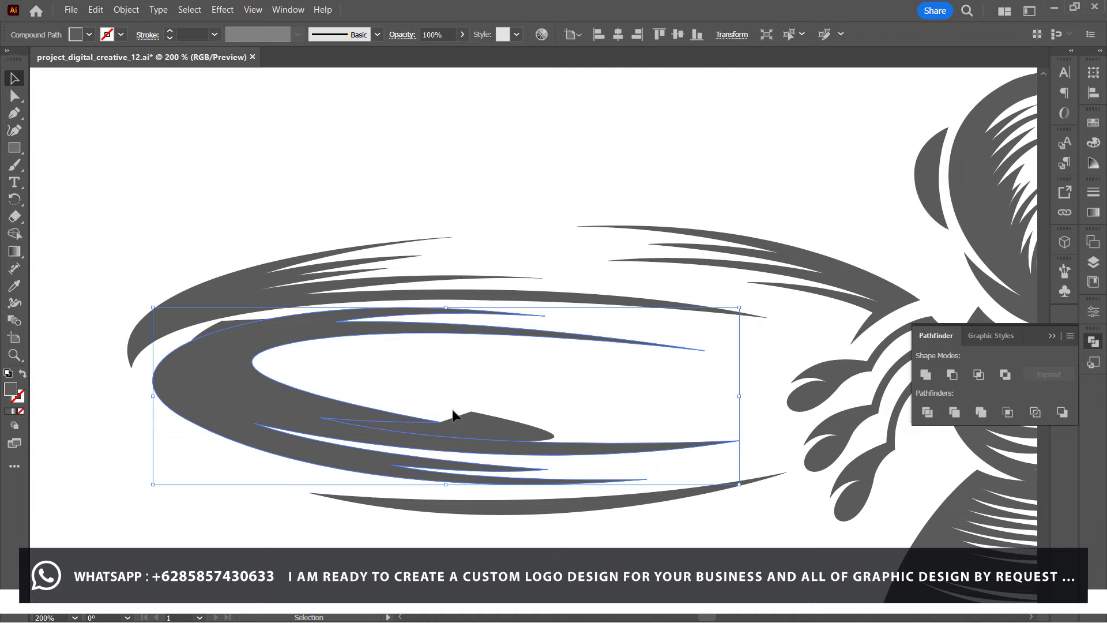
key("ctrl+8")
left_click(510, 382)
right_click(231, 354)
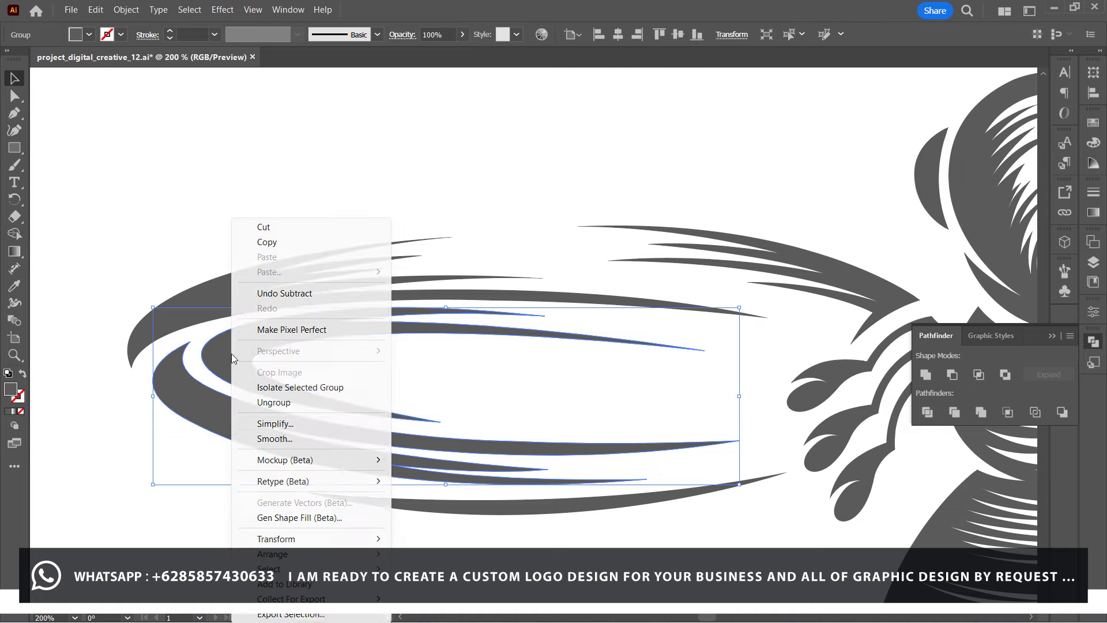
left_click(190, 497)
key("ctrl+minus")
key("ctrl+minus")
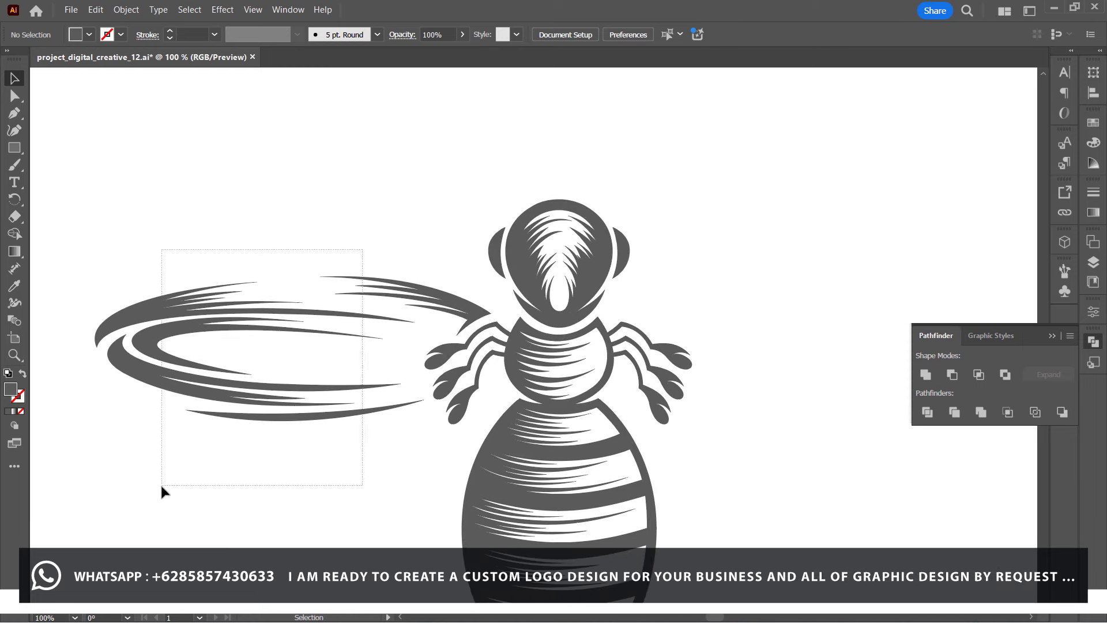
Duplicate the lower swirl below the wing, tilt it about 10°, and angle one middle stroke.
left_click_drag(161, 490, 158, 486)
left_click(311, 390)
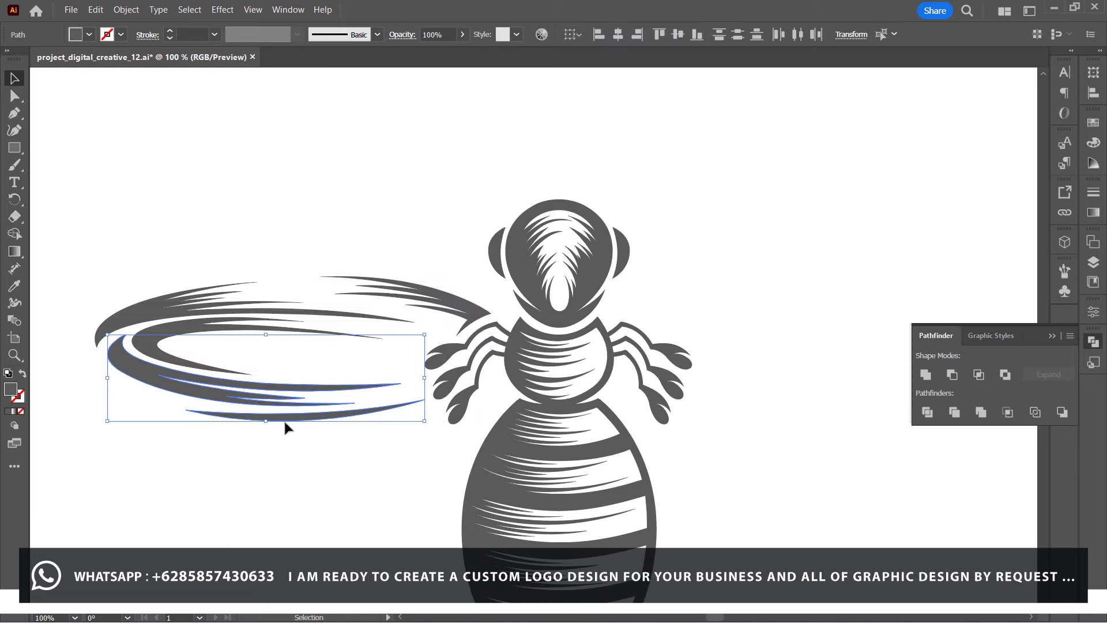
left_click_drag(261, 390, 269, 459)
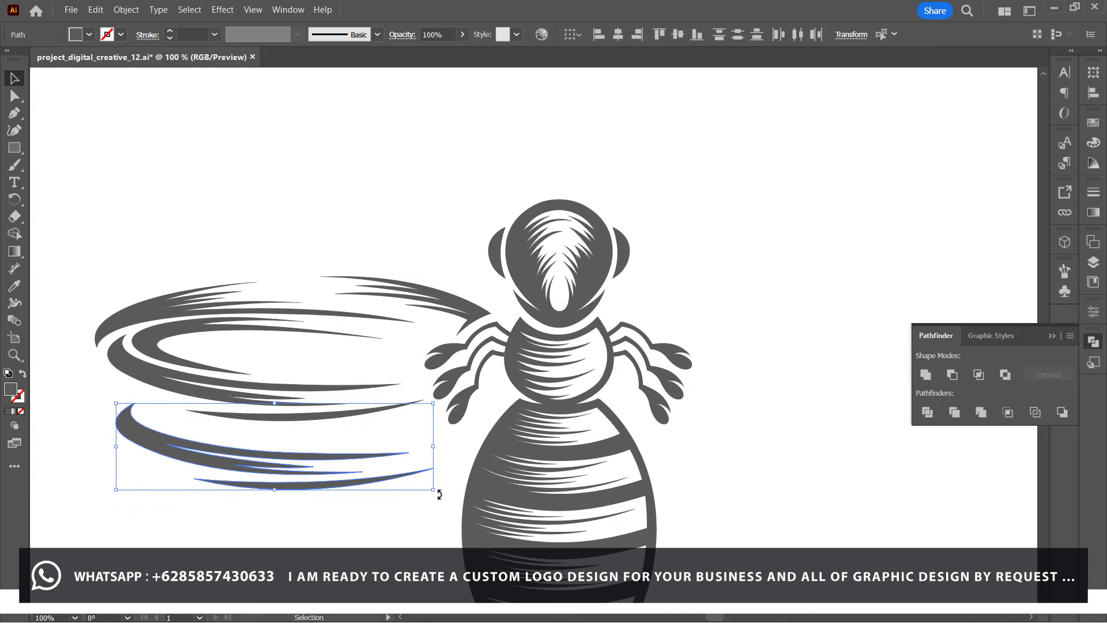
left_click_drag(439, 494, 465, 465)
left_click_drag(289, 459, 310, 451)
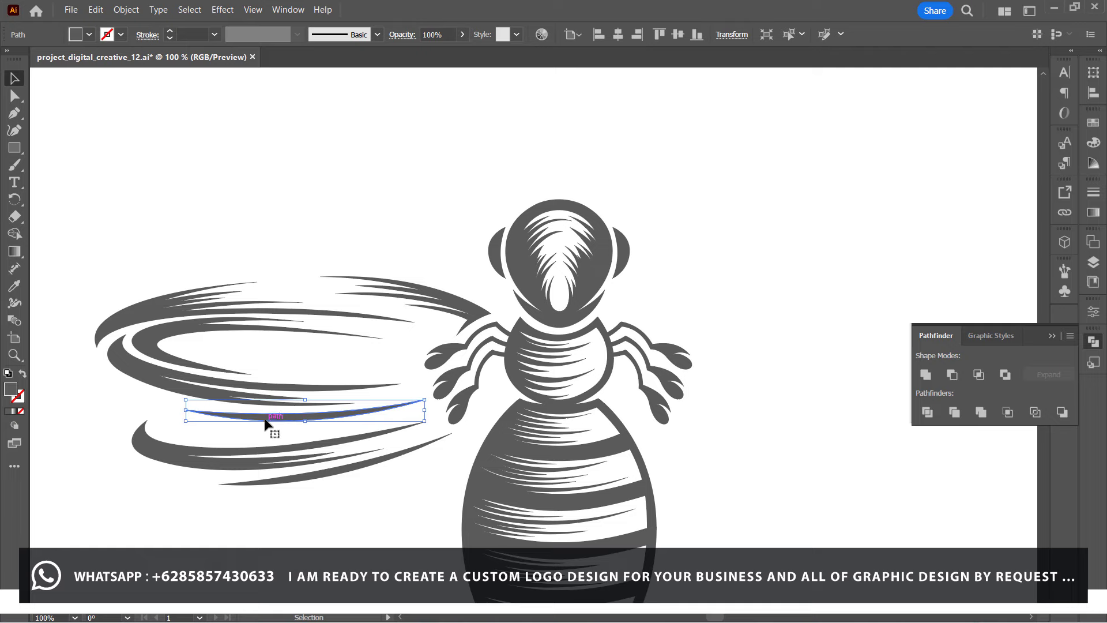
left_click_drag(265, 424, 266, 436)
key("ctrl+equal")
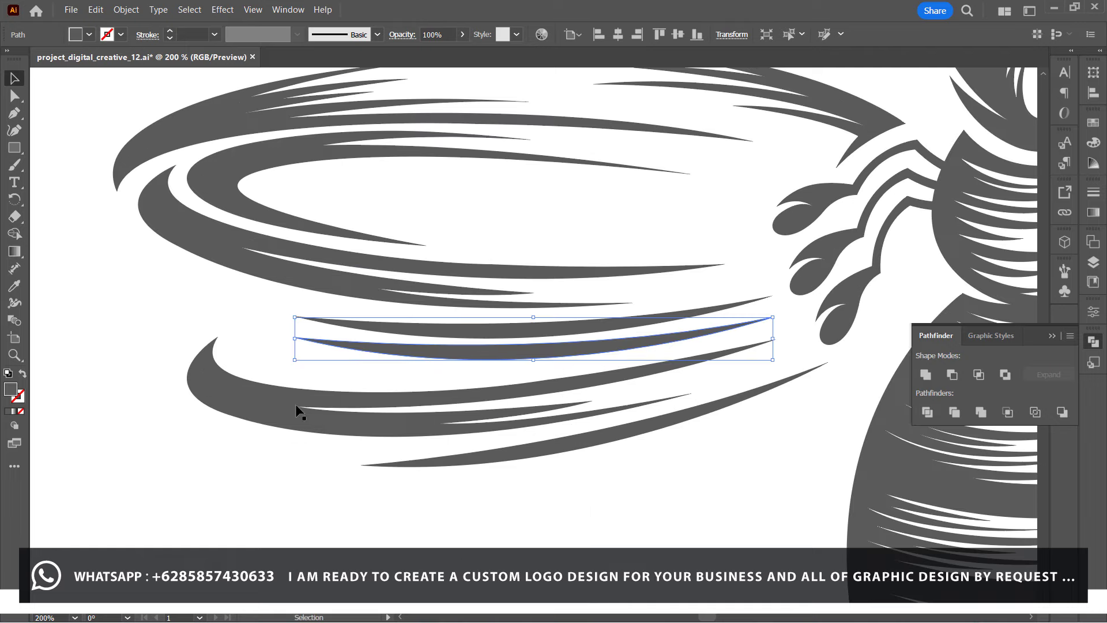
left_click_drag(290, 364, 294, 380)
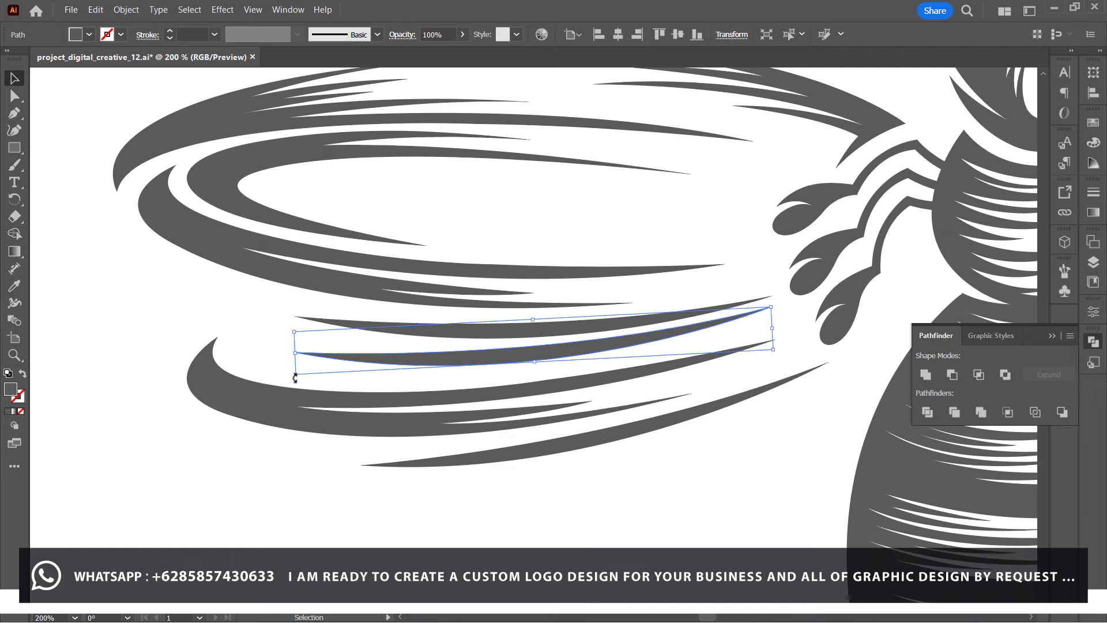
left_click(244, 322)
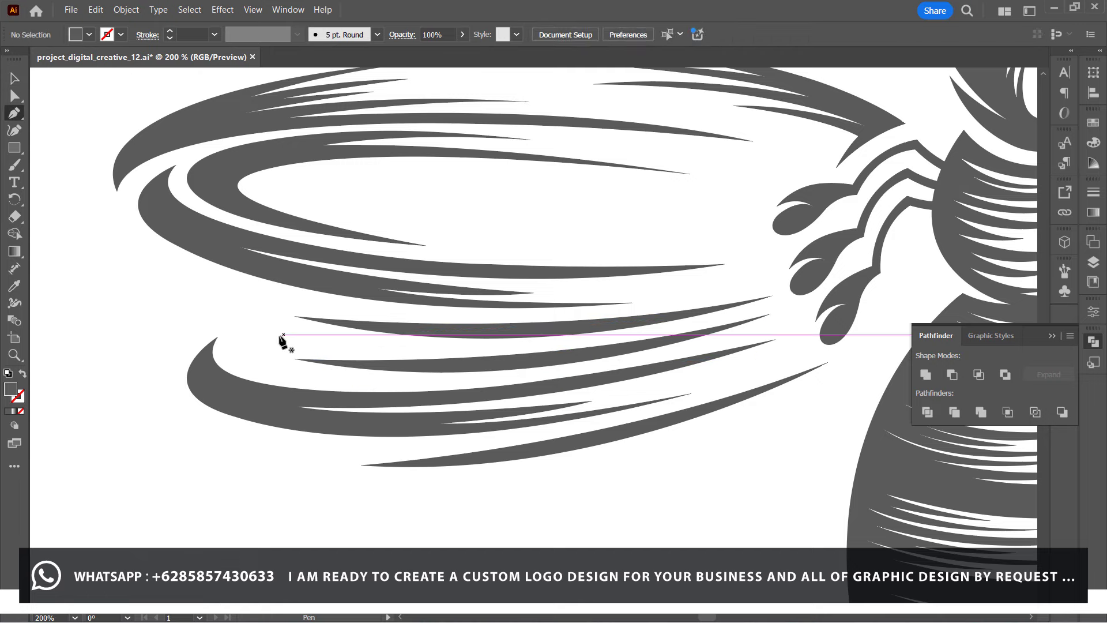
Draw a curved strand shape in the lower wing, then delete the failed attempt.
left_click(243, 332)
mouse_move(601, 346)
left_mouse_down()
mouse_move(806, 320)
mouse_move(501, 372)
left_mouse_up()
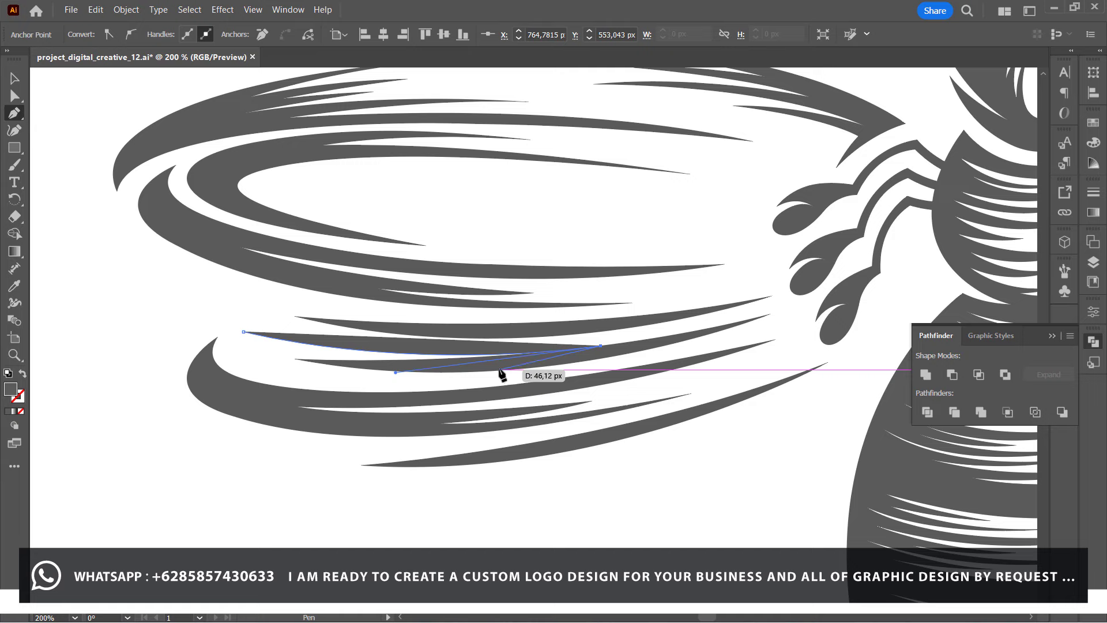
left_click(500, 370)
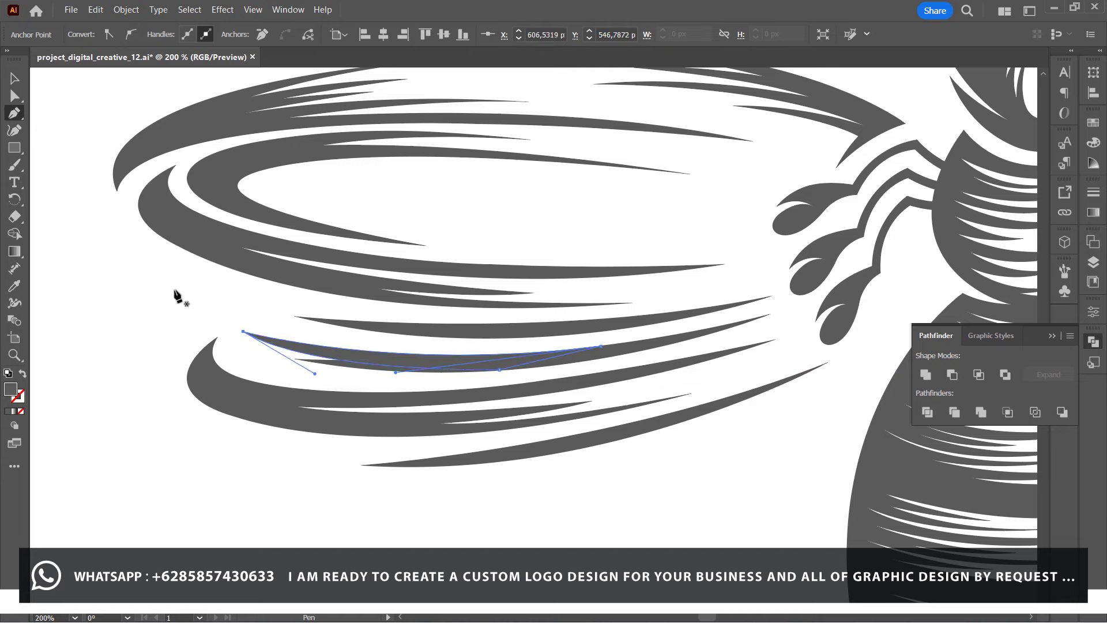
left_click_drag(244, 332, 211, 314)
left_click_drag(642, 350, 826, 313)
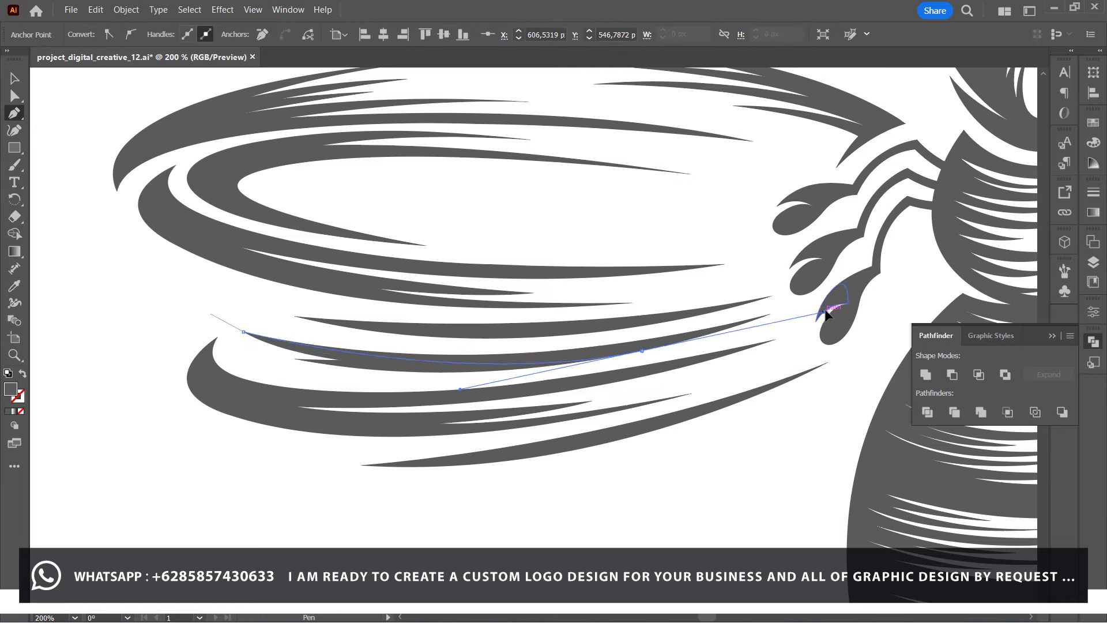
left_click(508, 502)
left_click(199, 400)
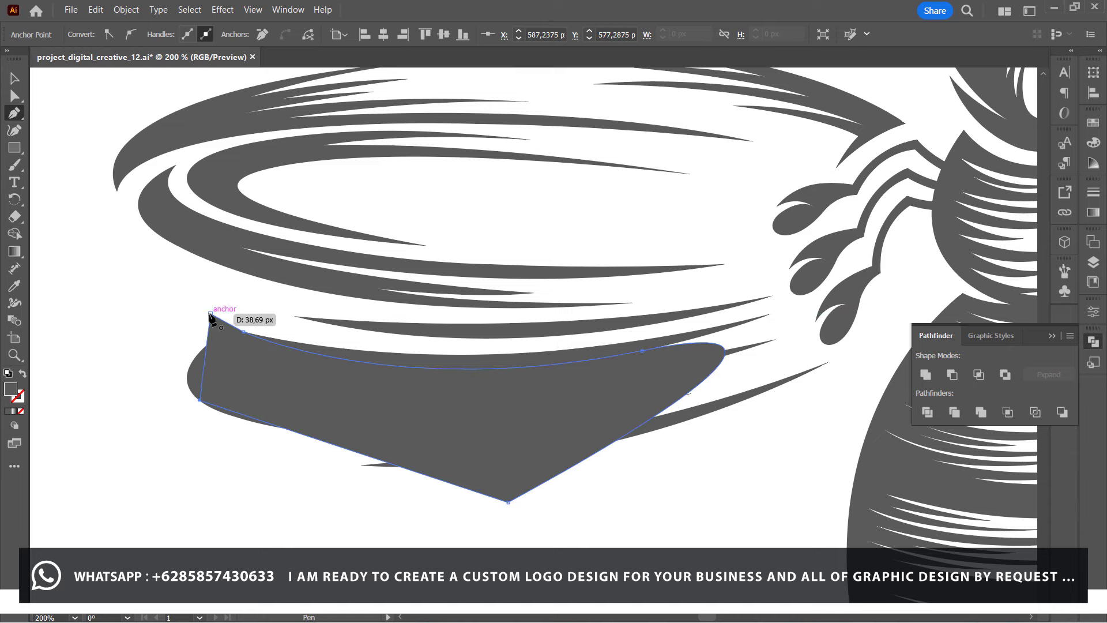
left_click(14, 75)
left_click(614, 347)
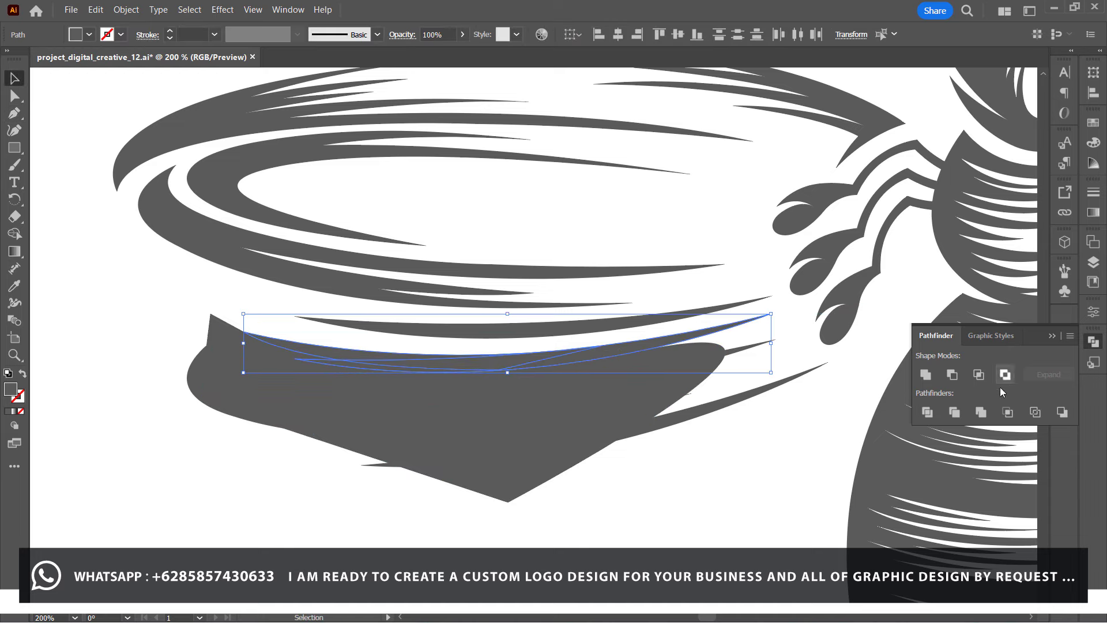
left_click(582, 384, "shift")
key("Delete")
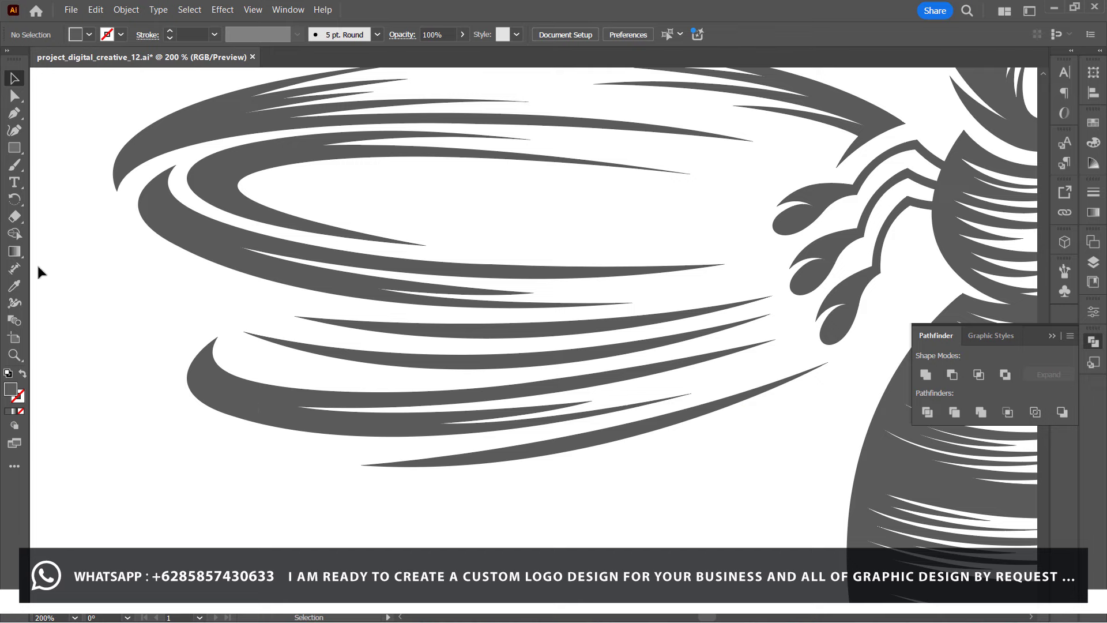
Redraw the strand as a closed curved sliver reaching toward the wing tip.
left_click(14, 115)
left_click(256, 360)
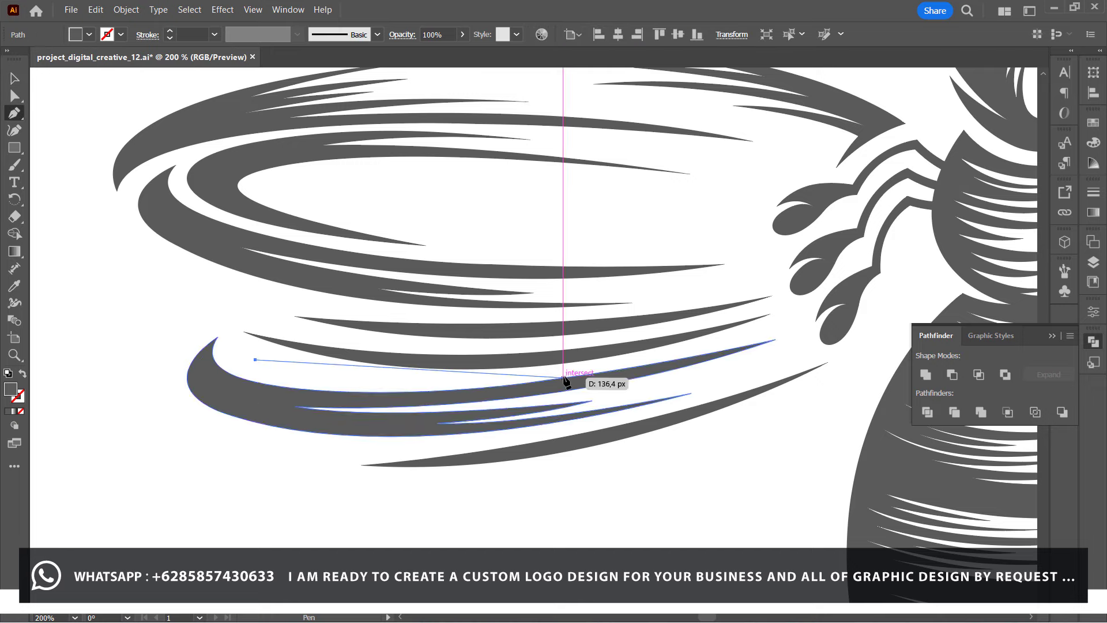
left_click_drag(562, 378, 745, 364)
left_click_drag(563, 378, 427, 399)
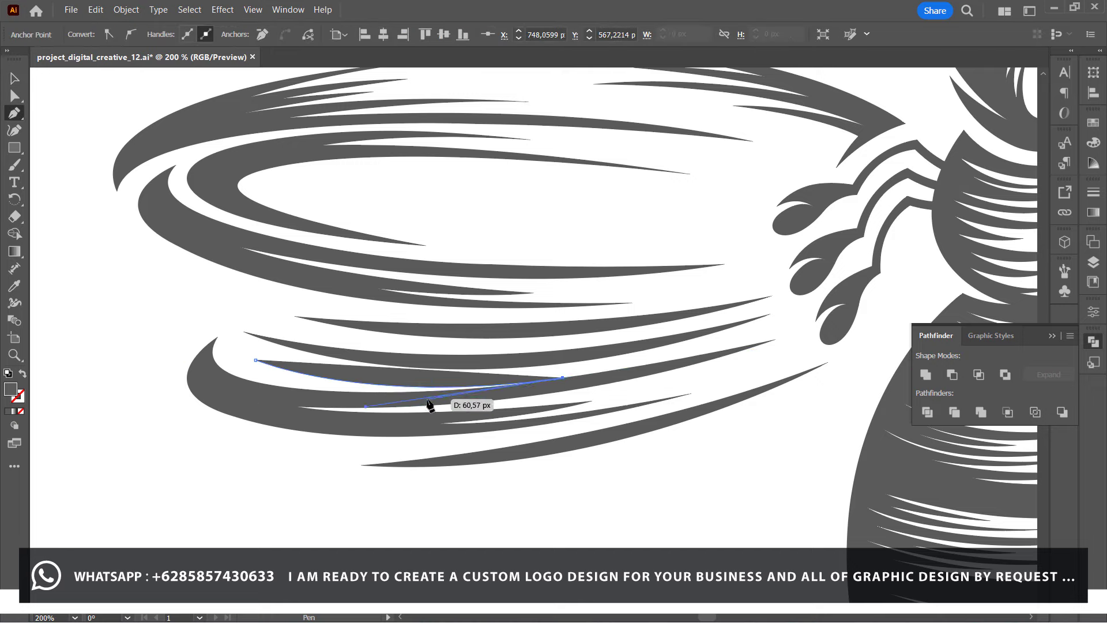
left_click_drag(257, 360, 188, 323)
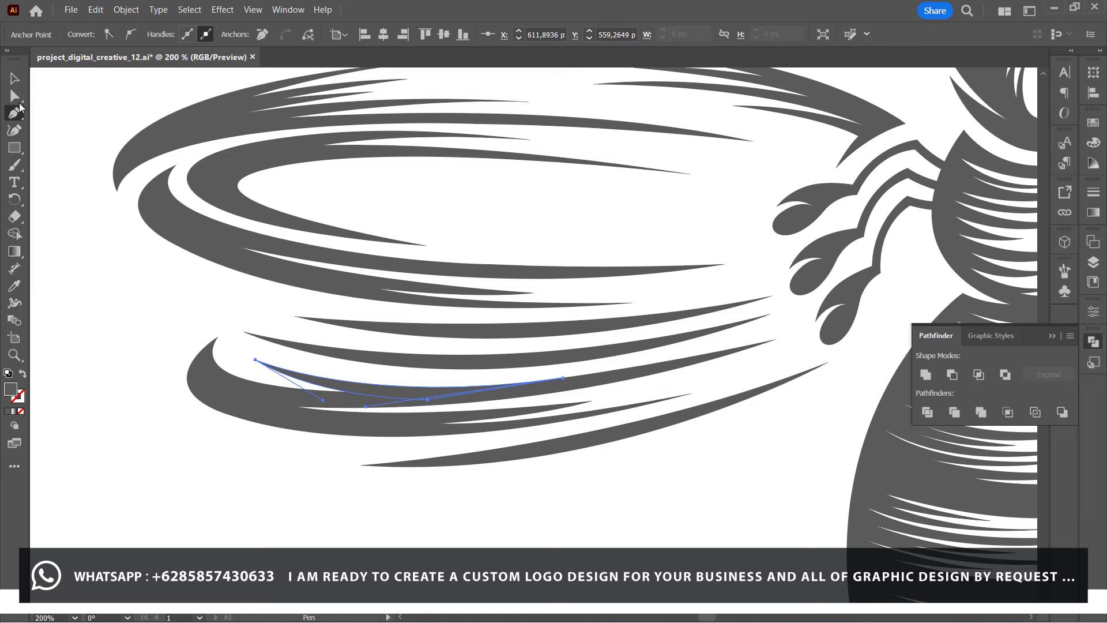
left_click(15, 78)
left_click(81, 239)
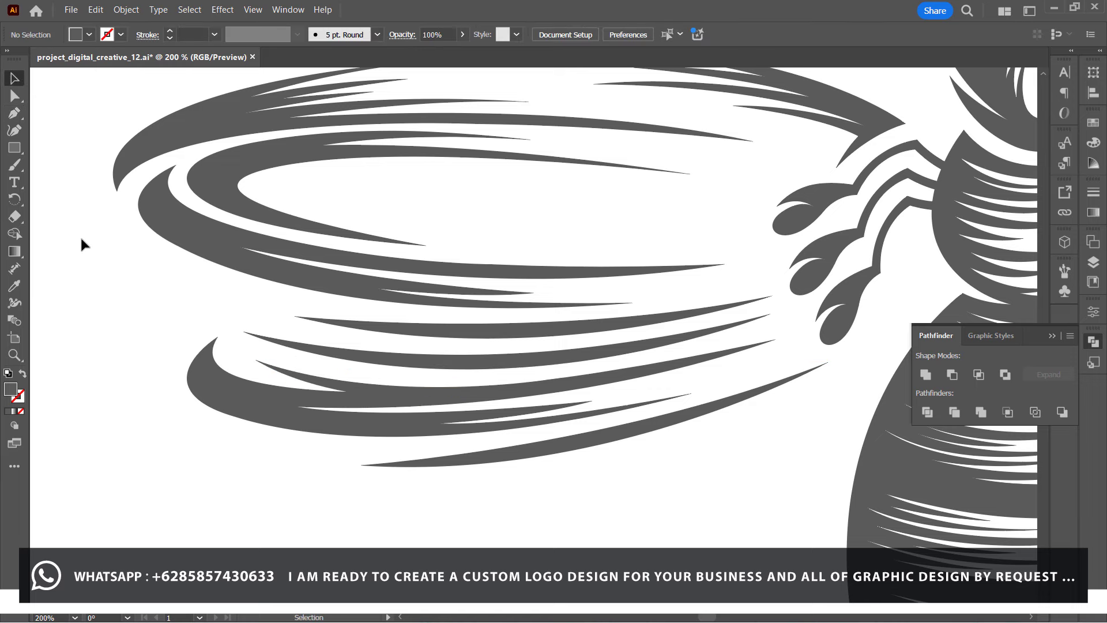
Smooth the sliver's curve with Direct Selection and zoom out to both wing layers.
left_click(238, 355)
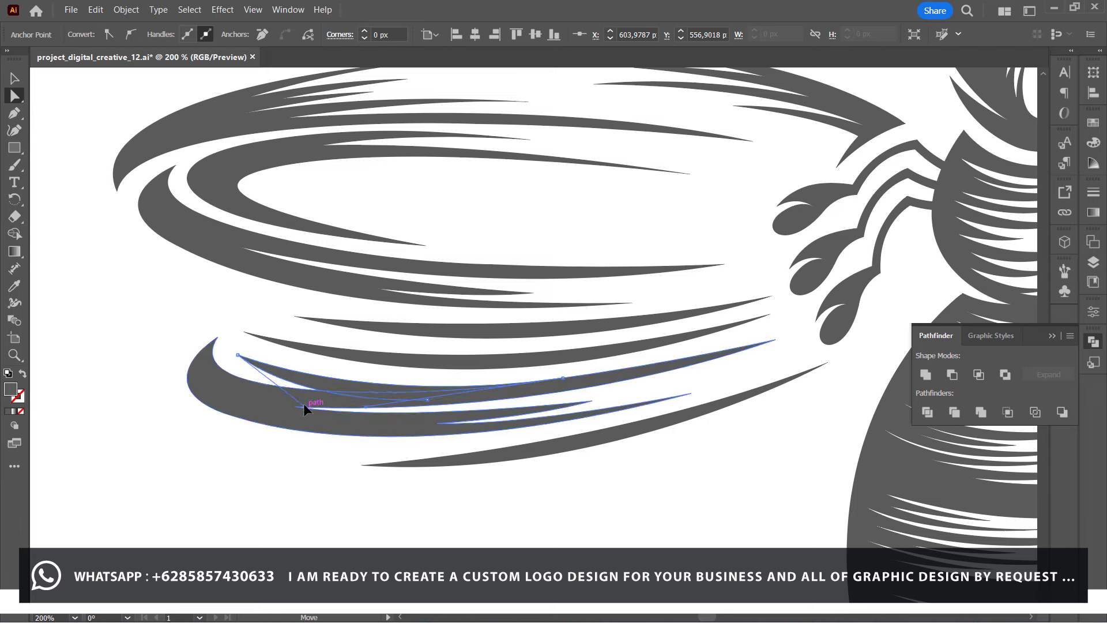
left_click_drag(305, 395, 311, 399)
left_click_drag(436, 408, 458, 394)
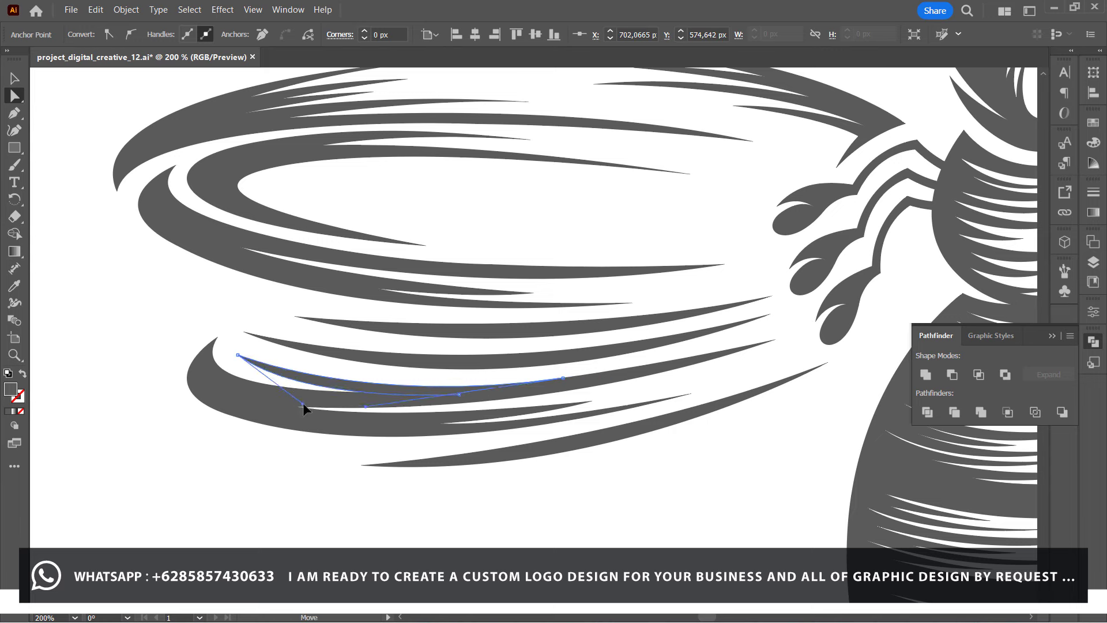
left_click(184, 442)
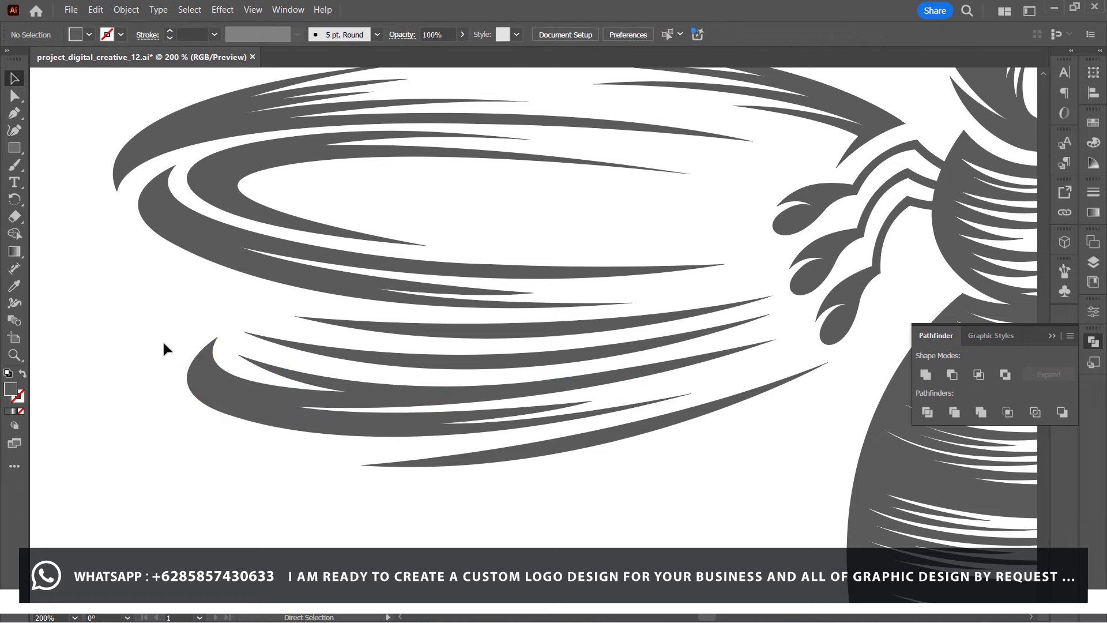
key("ctrl+minus")
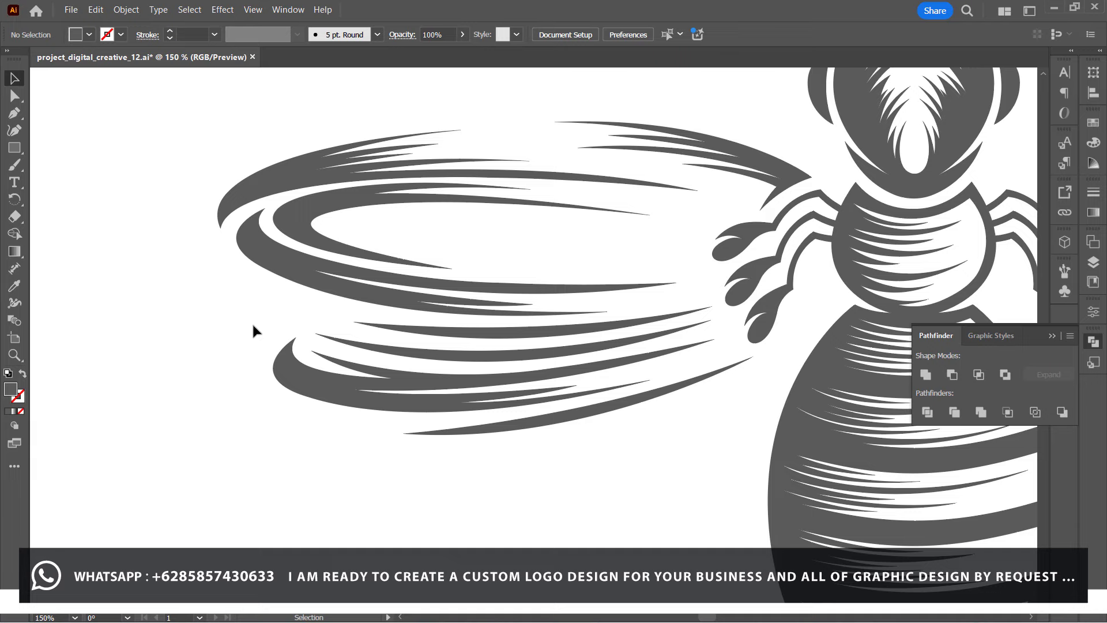
Group the lower swoosh strokes, move them lower and rotate them to a new angle.
left_click_drag(518, 468, 517, 468)
right_click(489, 400)
left_click(519, 323)
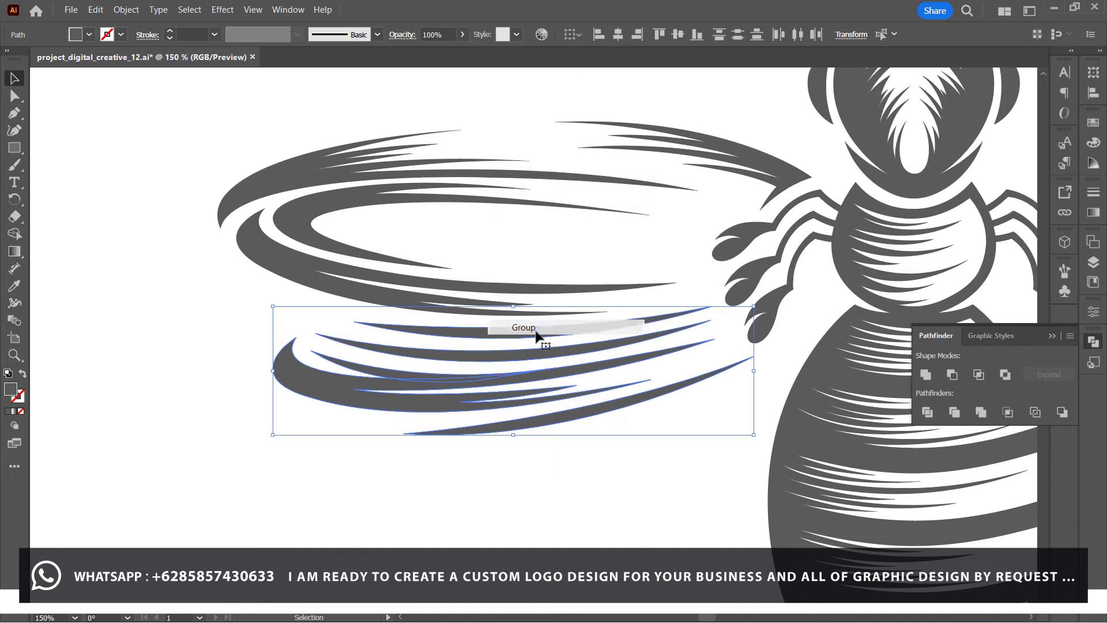
left_click_drag(494, 382, 514, 505)
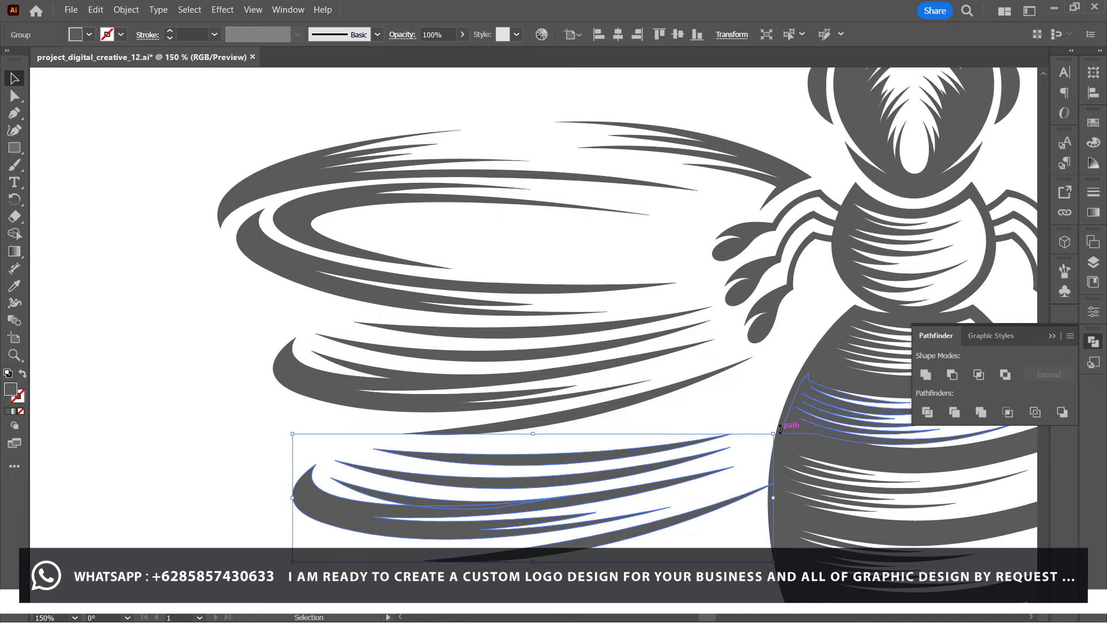
left_click_drag(781, 429, 735, 397)
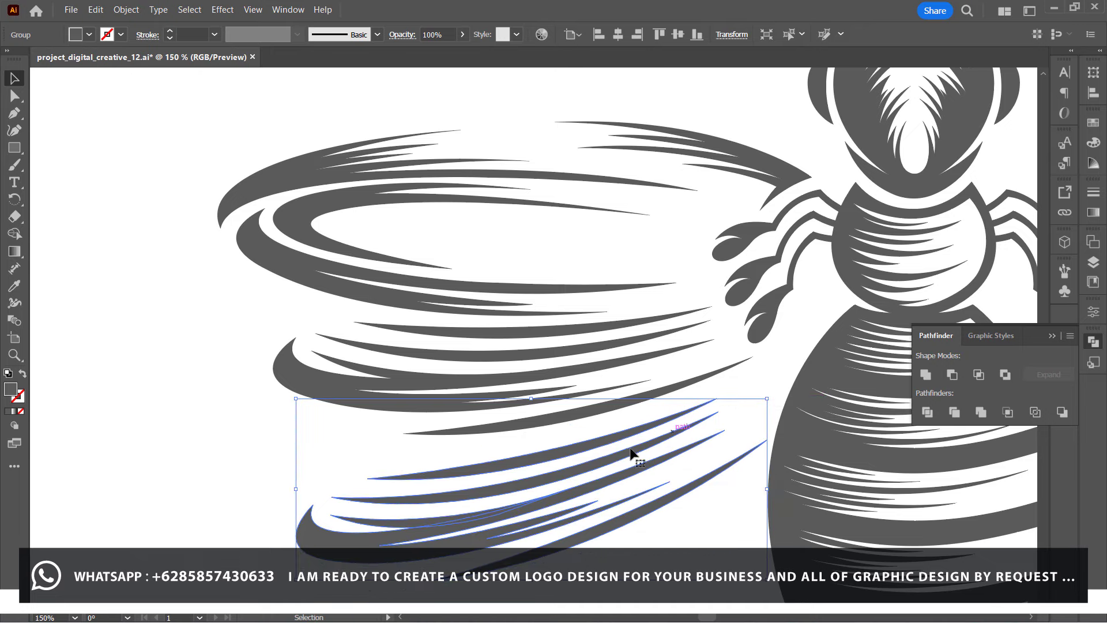
key("Up")
key("Up")
key("Up")
left_click(637, 537)
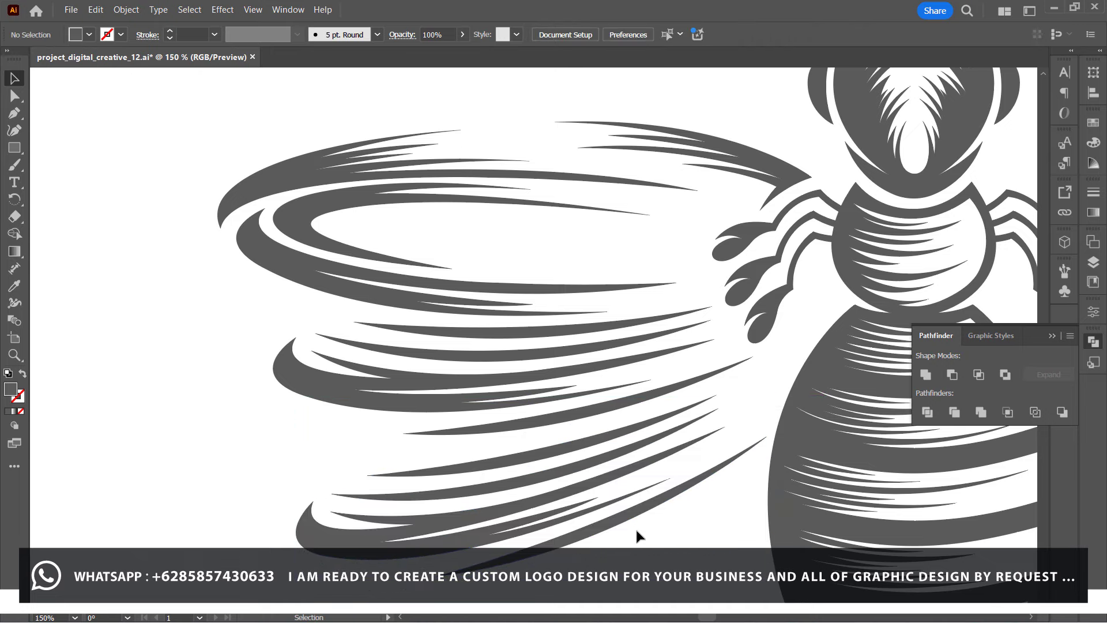
key("ctrl+minus")
key("ctrl+minus")
key("ctrl+plus")
Ungroup the swooshes, delete a stray stroke, and rotate the rest toward the body.
left_click(594, 464)
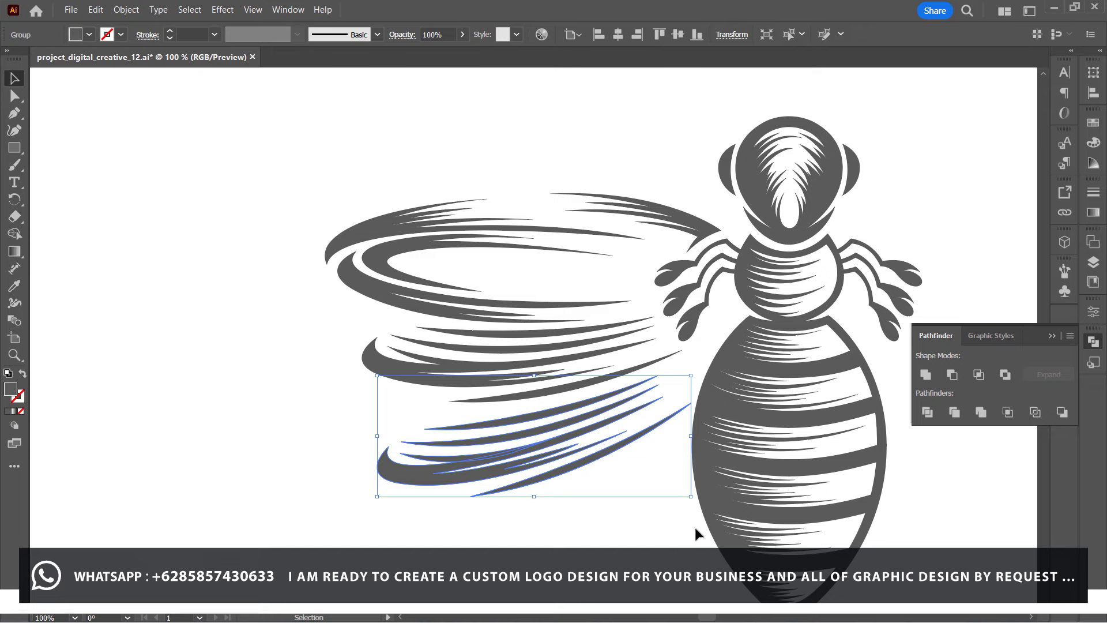
right_click(605, 472)
left_click(649, 253)
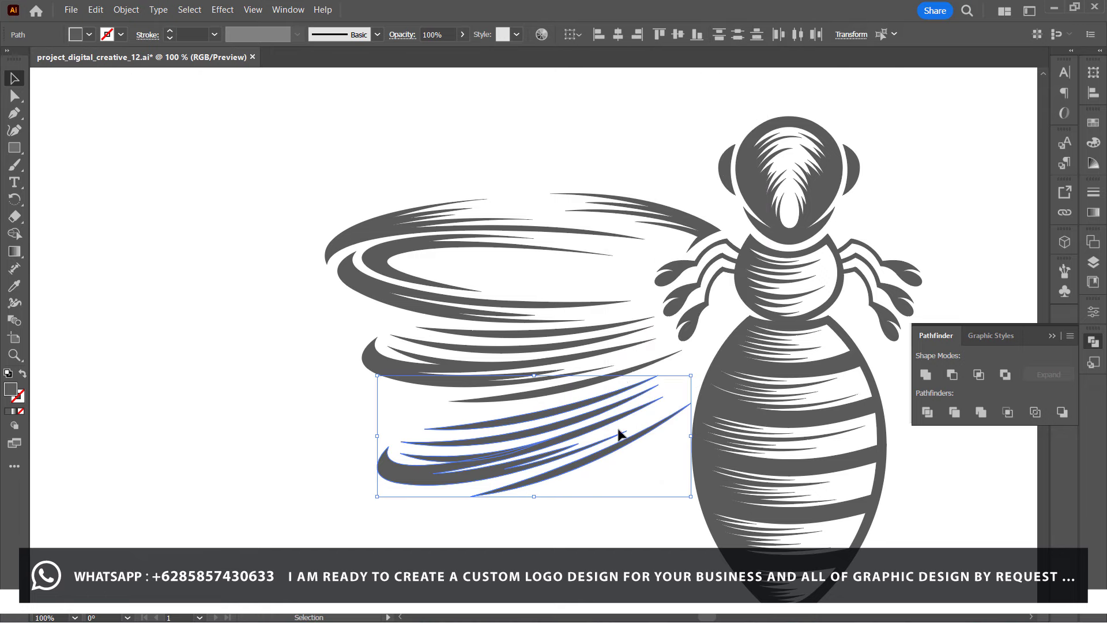
left_click(622, 455)
key("Delete")
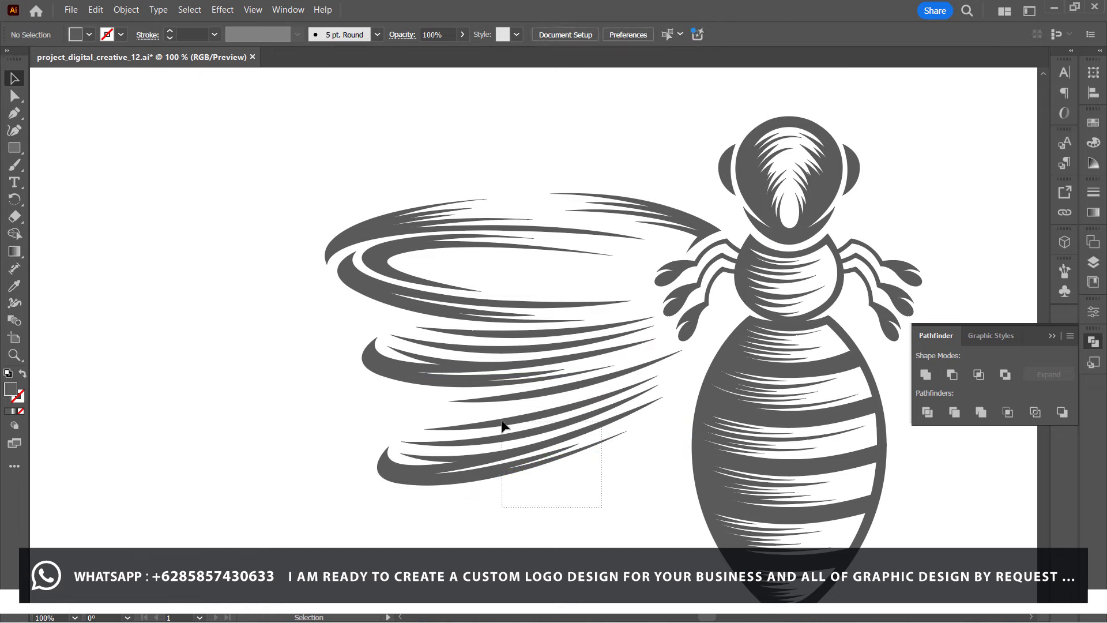
mouse_move(502, 426)
left_mouse_down()
mouse_move(665, 489)
mouse_move(699, 460)
left_mouse_up()
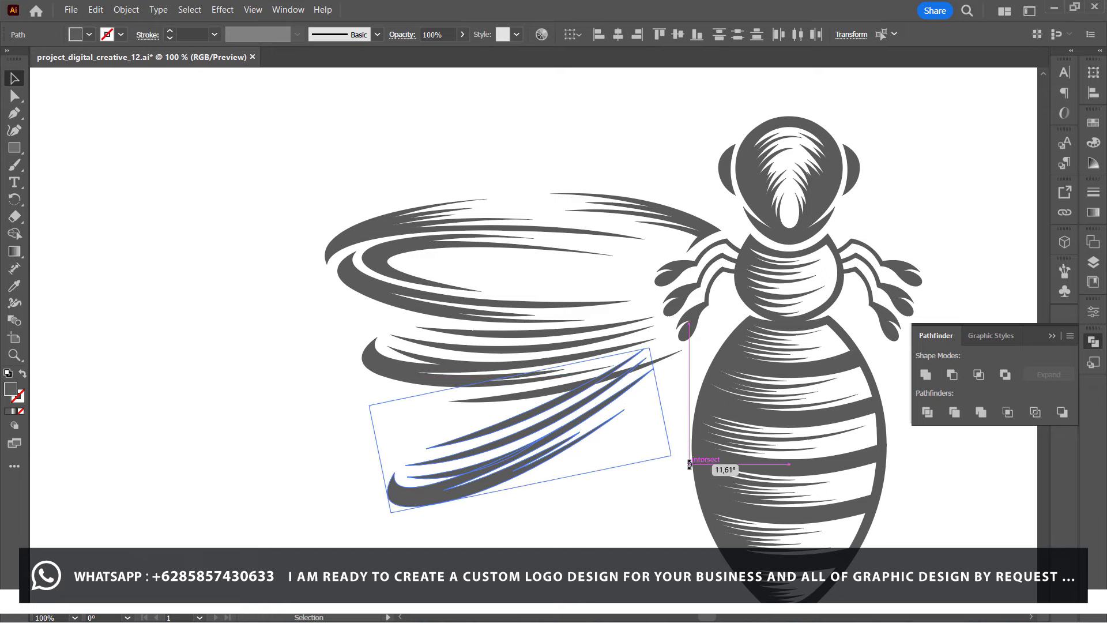
mouse_move(583, 441)
left_mouse_down()
mouse_move(604, 449)
mouse_move(592, 457)
left_mouse_up()
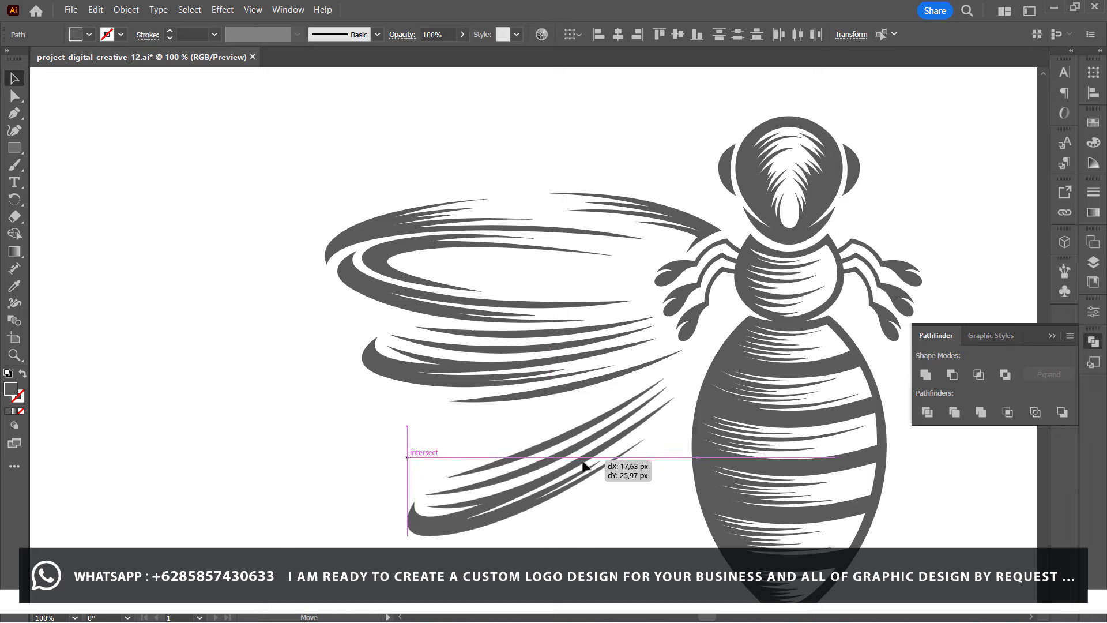
left_click(623, 499)
mouse_move(592, 457)
left_mouse_down()
mouse_move(597, 421)
mouse_move(616, 395)
left_mouse_up()
Reposition the thin swoosh and tilt the bottom swoosh flatter, nudged left and down.
left_click_drag(602, 436, 617, 424)
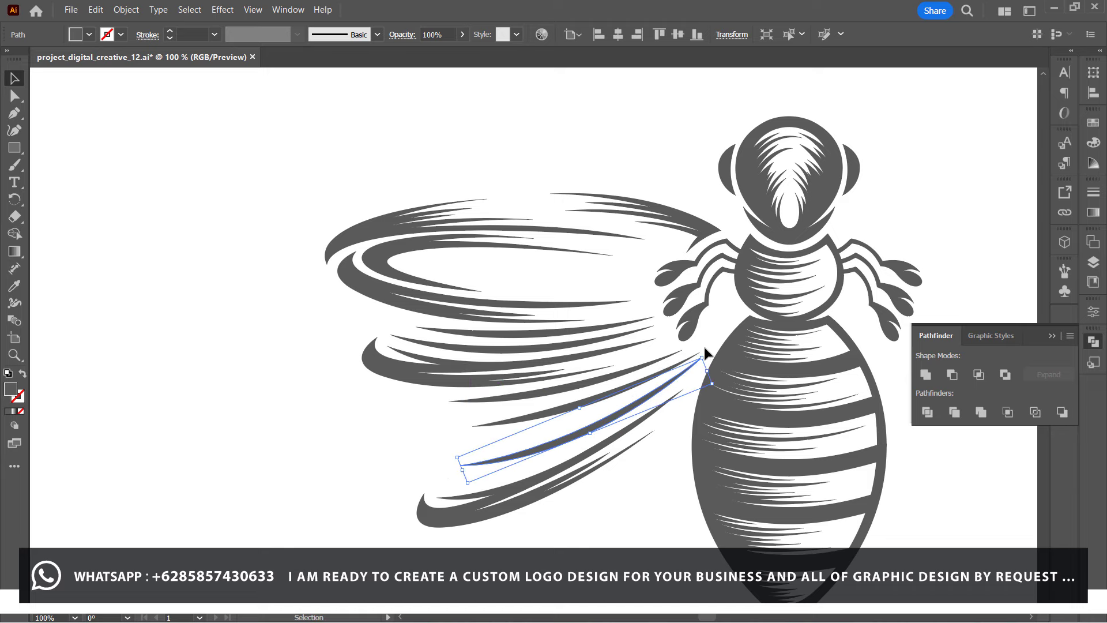
left_click_drag(705, 351, 713, 355)
key("shift+Left")
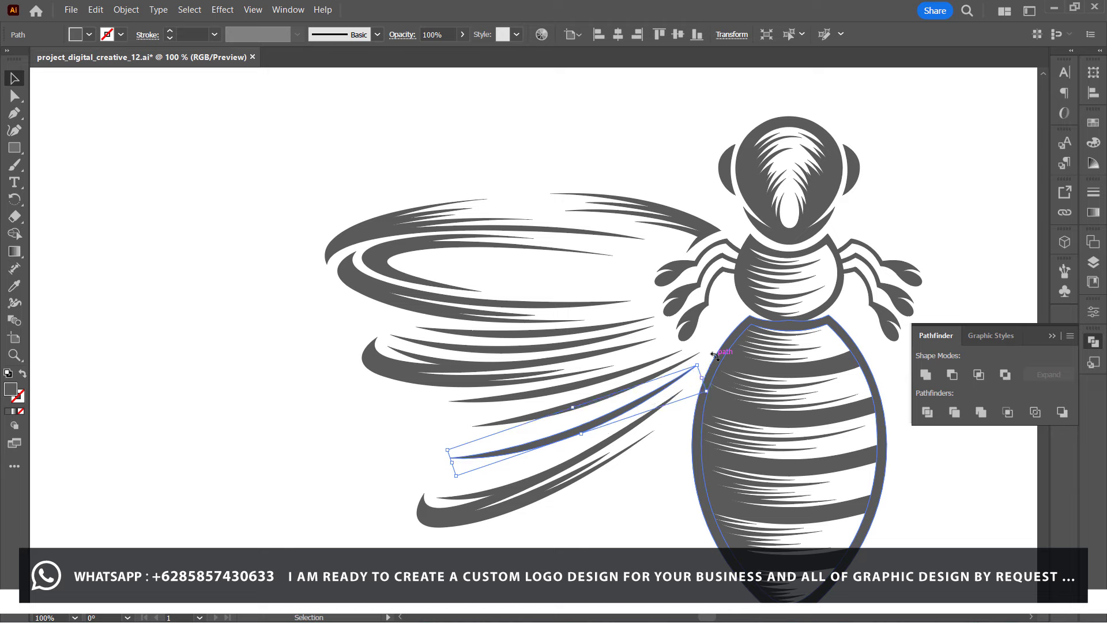
key("ctrl+z")
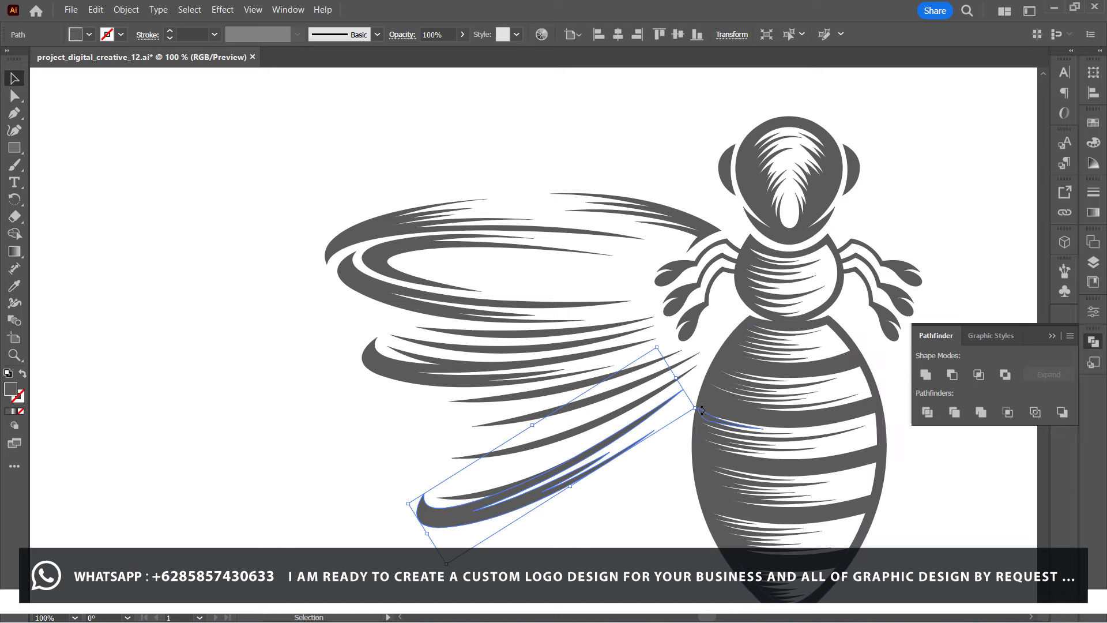
key("ctrl+z")
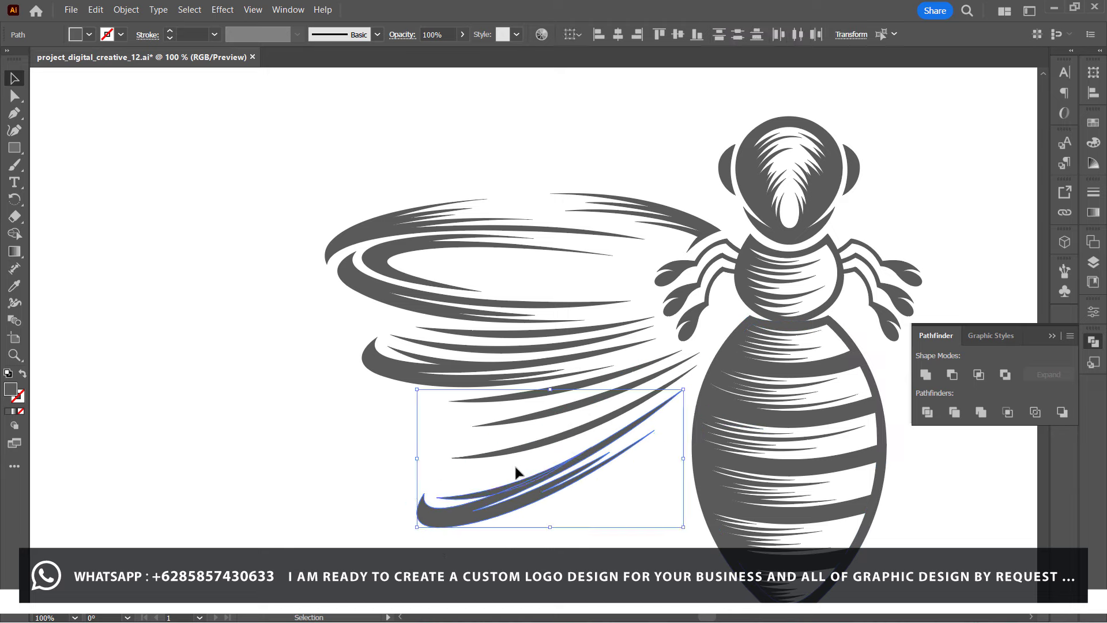
left_click_drag(687, 389, 692, 403)
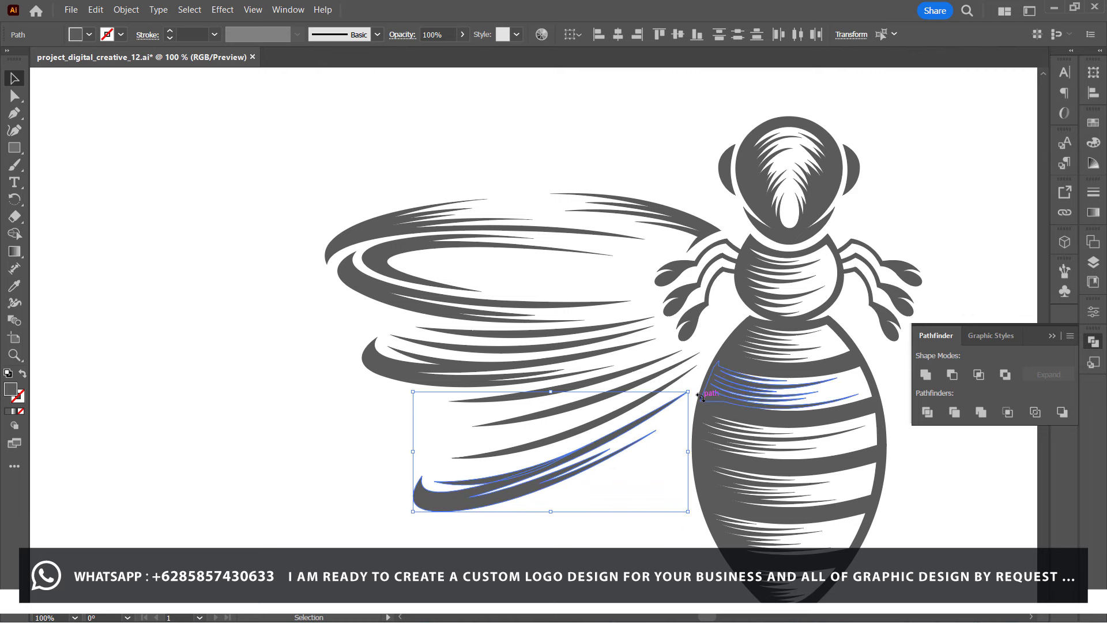
key("Left")
key("Left")
key("Left")
key("Down")
key("Down")
key("Down")
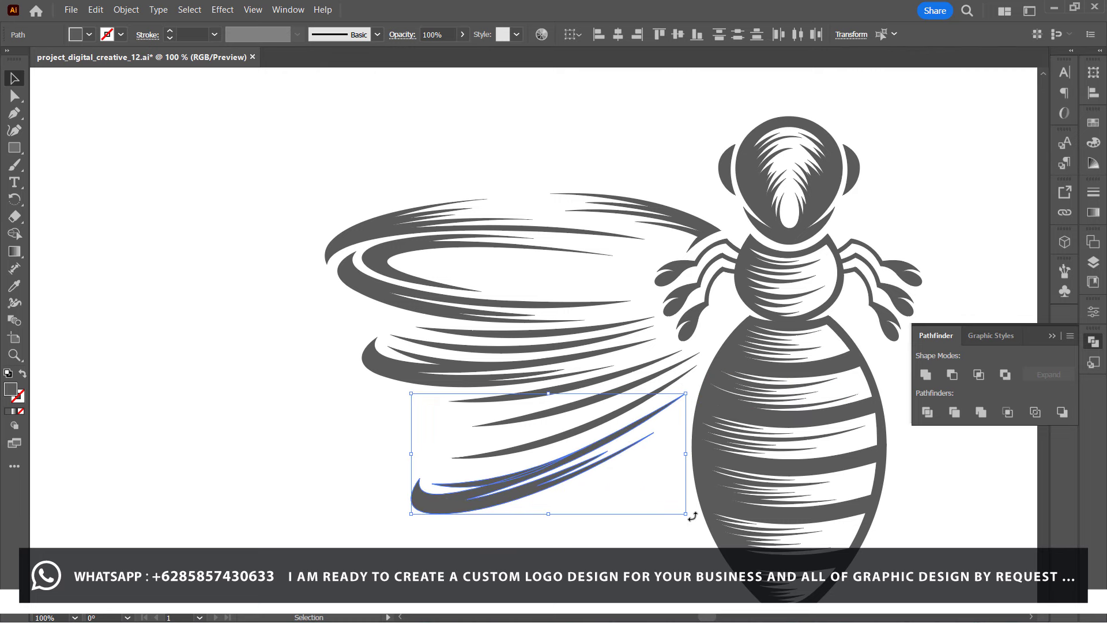
Draw a short curved strand path among the lower swooshes with the Pen tool.
left_click(624, 553)
scroll(502, 548, "right", 3)
left_click(369, 507)
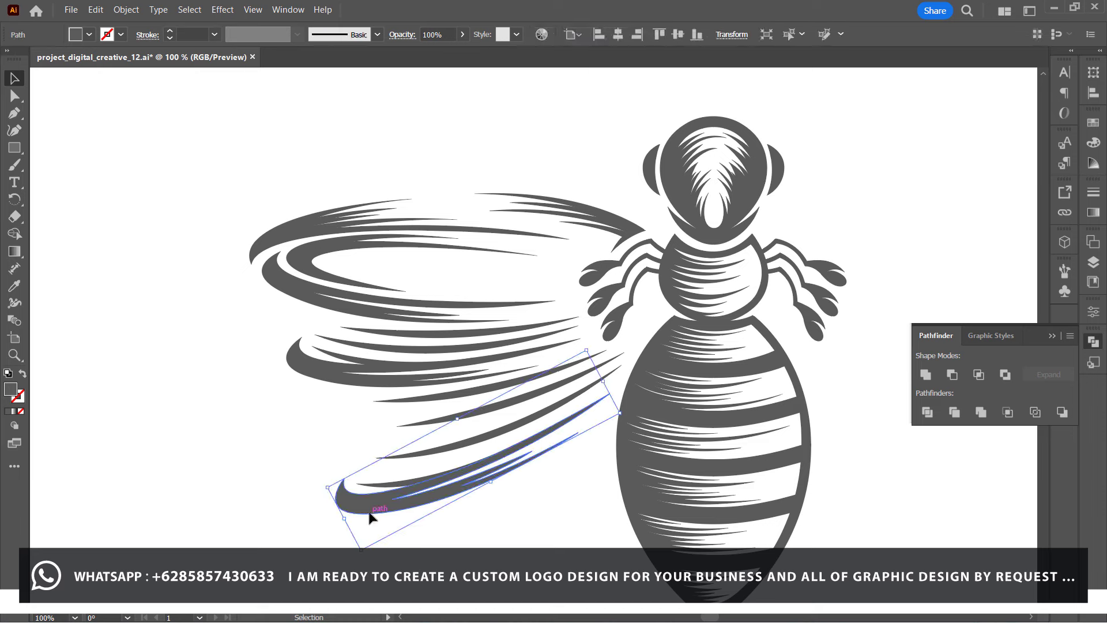
left_click(431, 580)
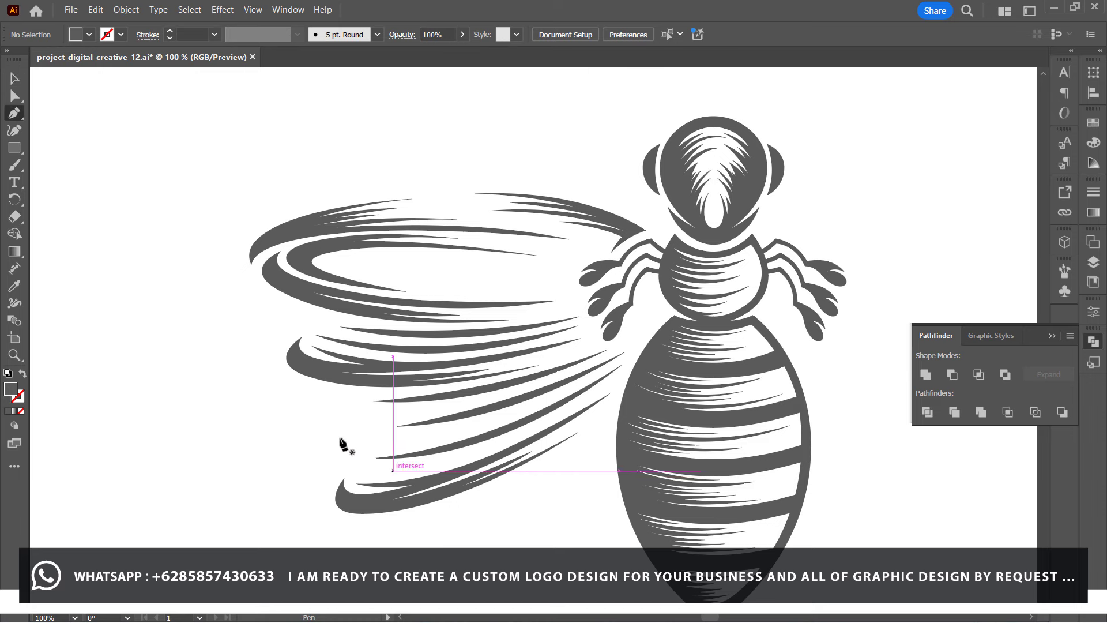
left_click(328, 418)
left_click_drag(499, 402, 597, 374)
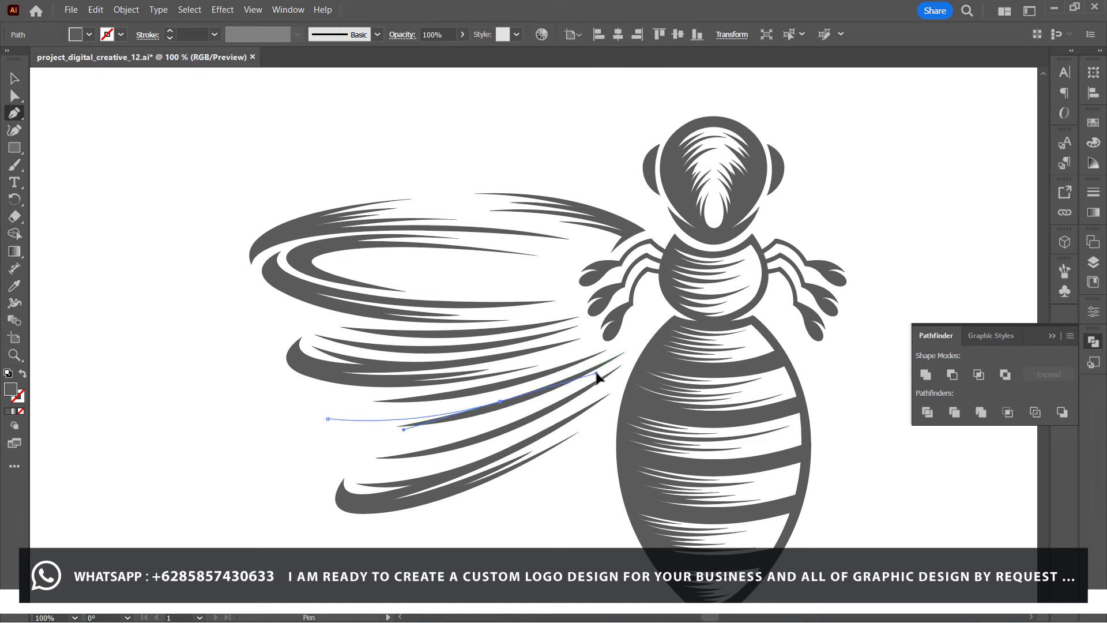
left_click_drag(500, 402, 508, 406)
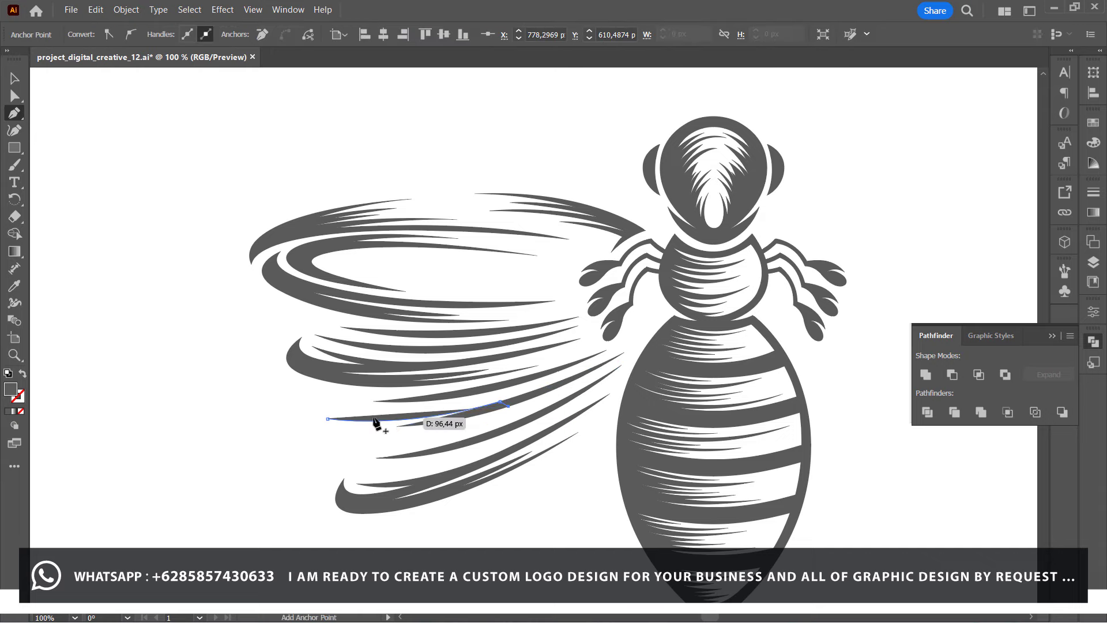
left_click(248, 390, "ctrl")
left_click(252, 461, "ctrl")
scroll(255, 463, "up", 2, "alt")
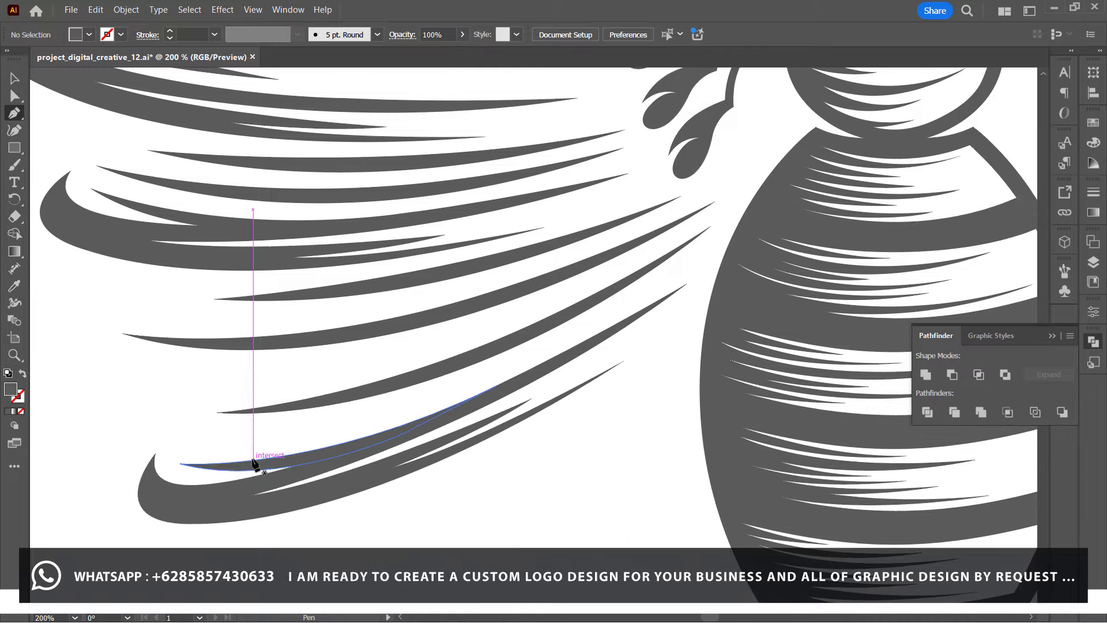
scroll(255, 462, "down", 3)
Draw a closed tapered sliver from the wing's left tip toward the bee's body.
left_click(265, 385)
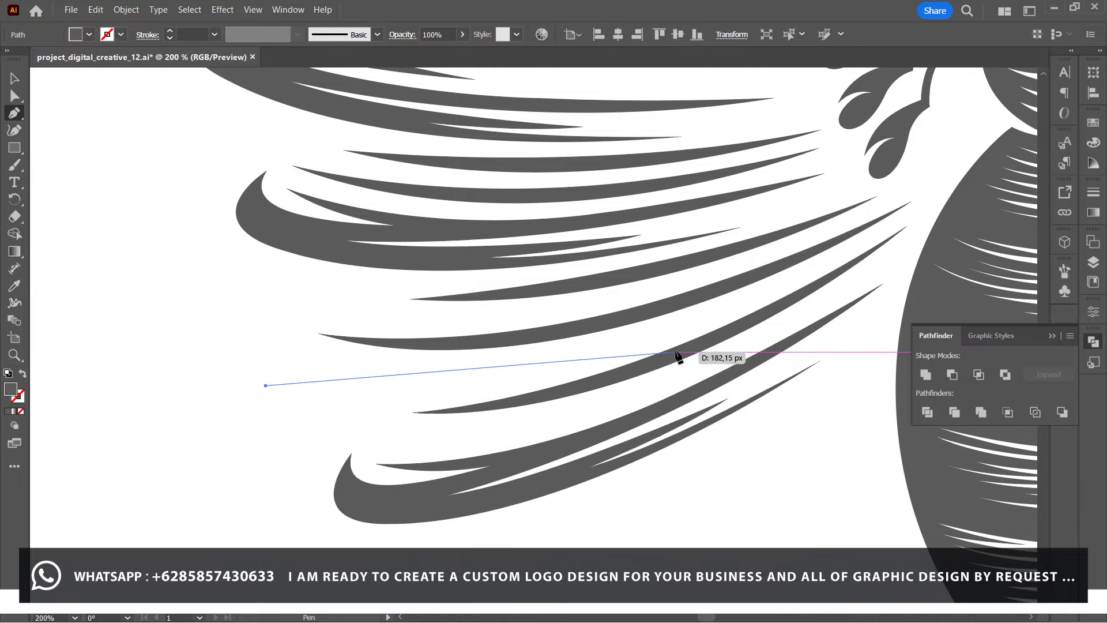
left_click_drag(721, 333, 941, 242)
left_click_drag(721, 333, 726, 345)
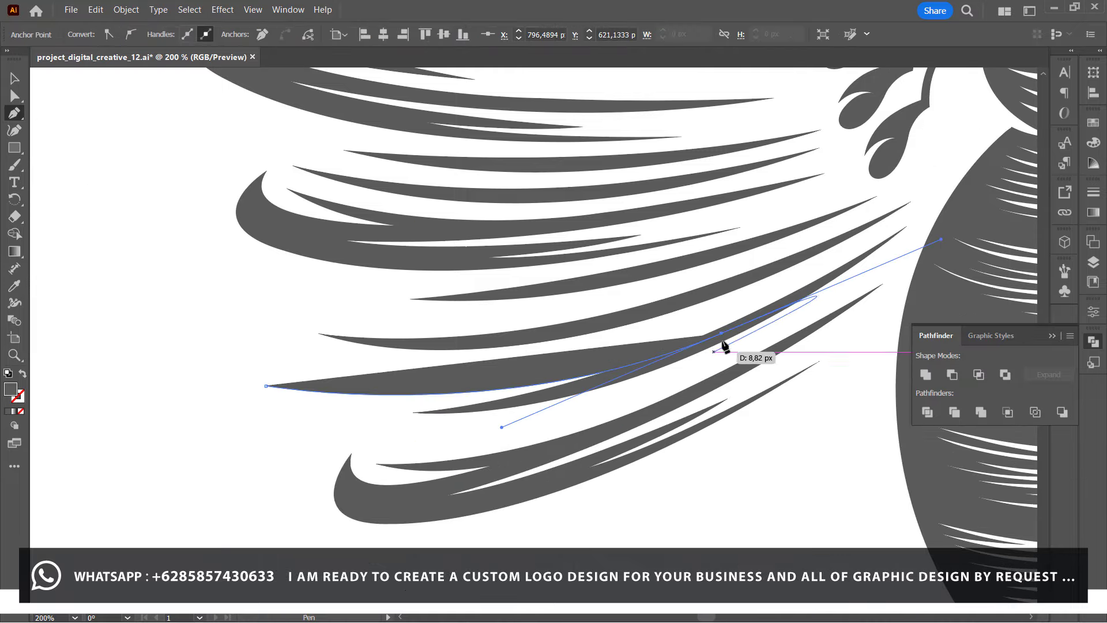
left_click_drag(801, 300, 803, 291)
left_click(819, 277)
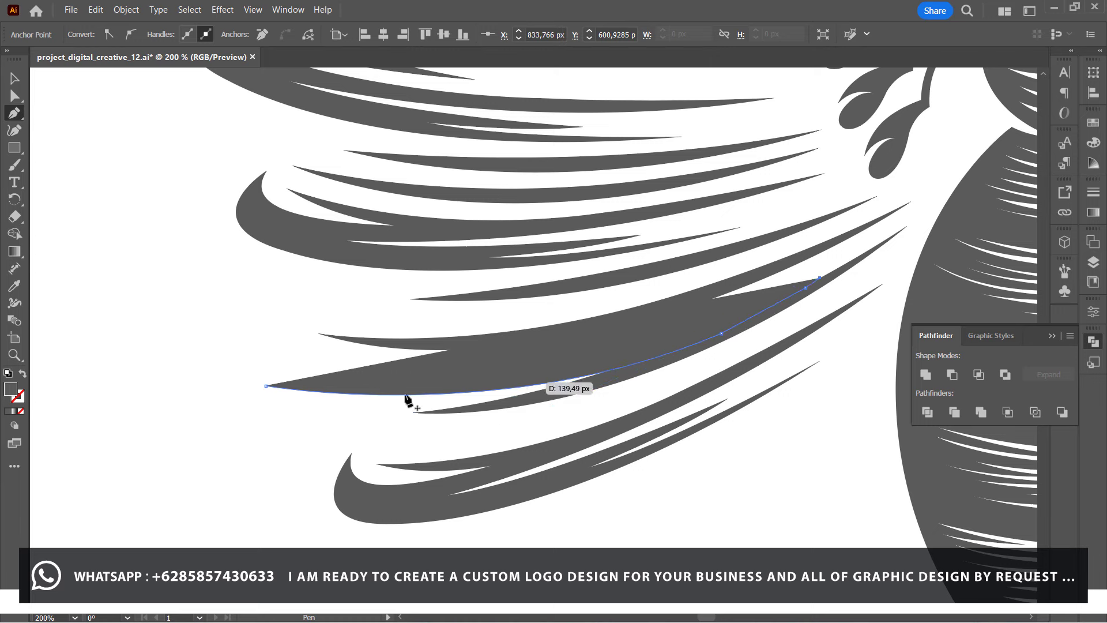
left_click_drag(545, 371, 424, 388)
left_click(375, 395)
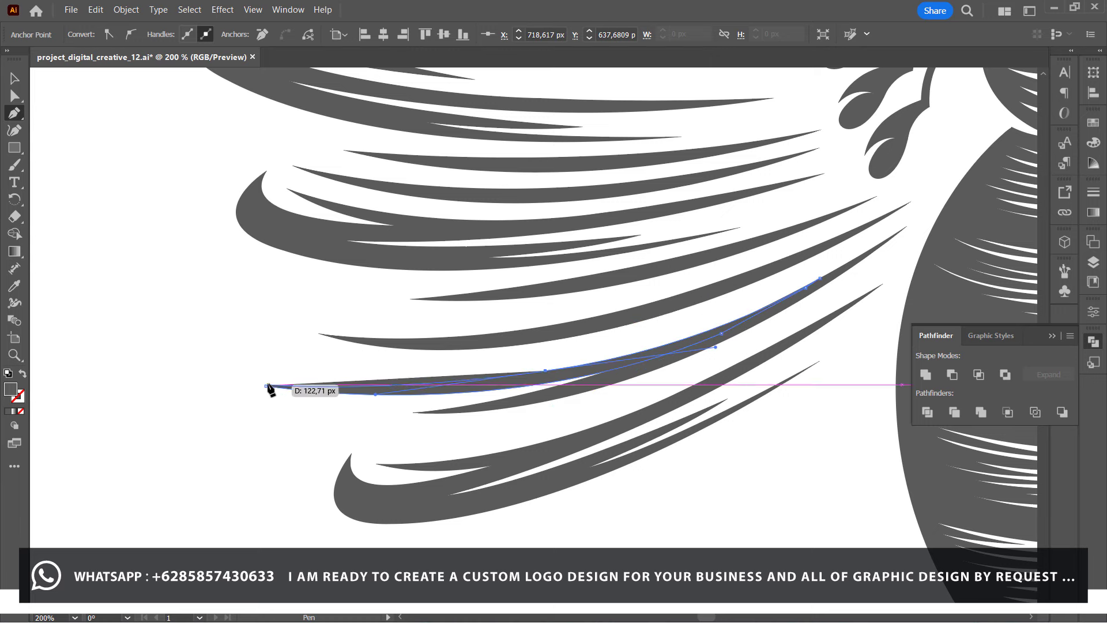
left_click(266, 386)
Thin the sliver's curve with Direct Selection and zoom back out to the whole bee.
key("a")
left_click_drag(546, 379, 717, 353)
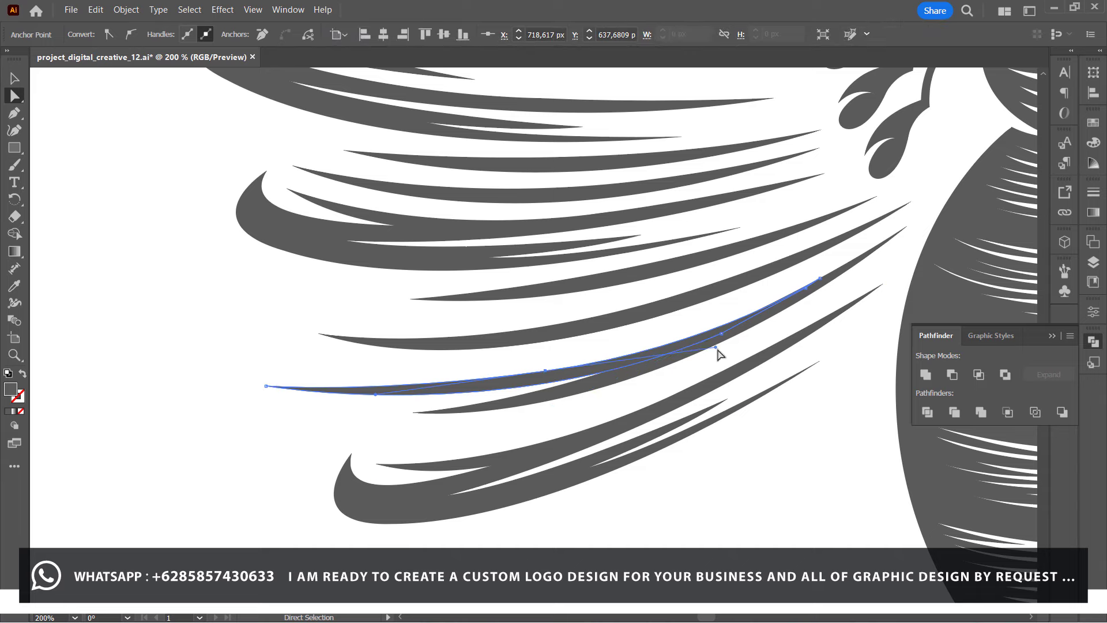
left_click(180, 244)
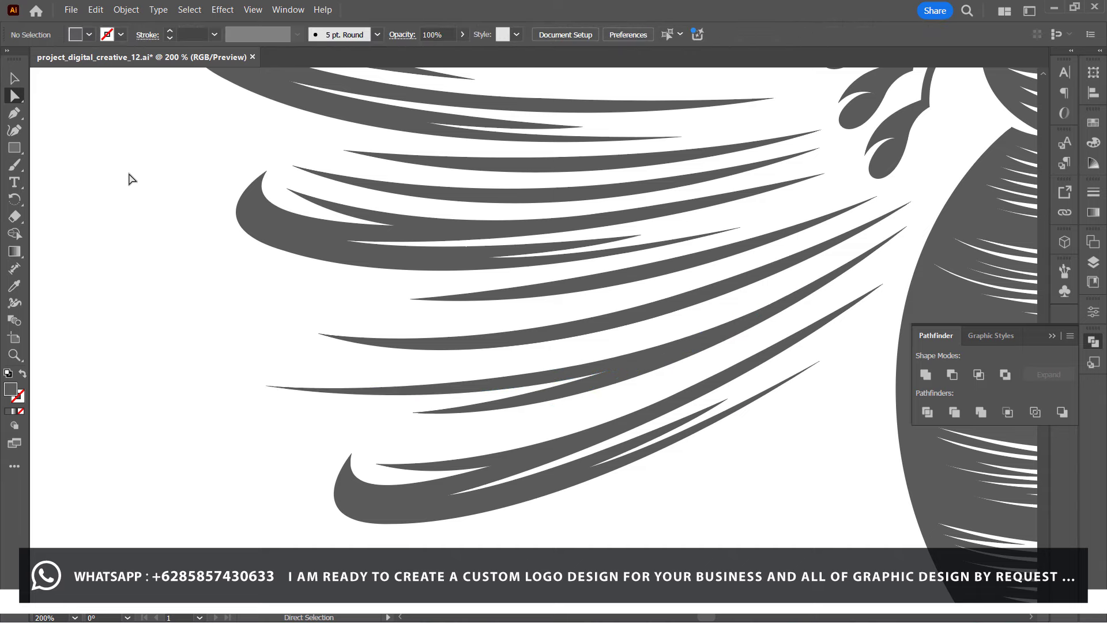
key("ctrl+0")
Delete a lower feather stroke and a thin stroke, then unite the selected wing strokes.
key("ctrl+1")
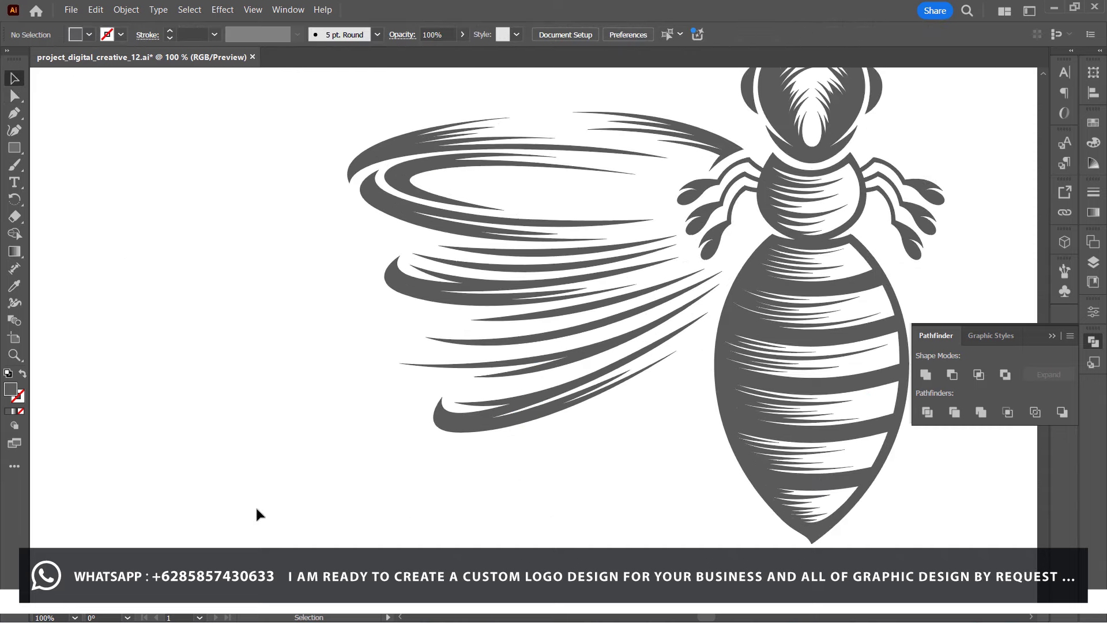
left_click(483, 431)
left_click_drag(484, 432, 494, 478)
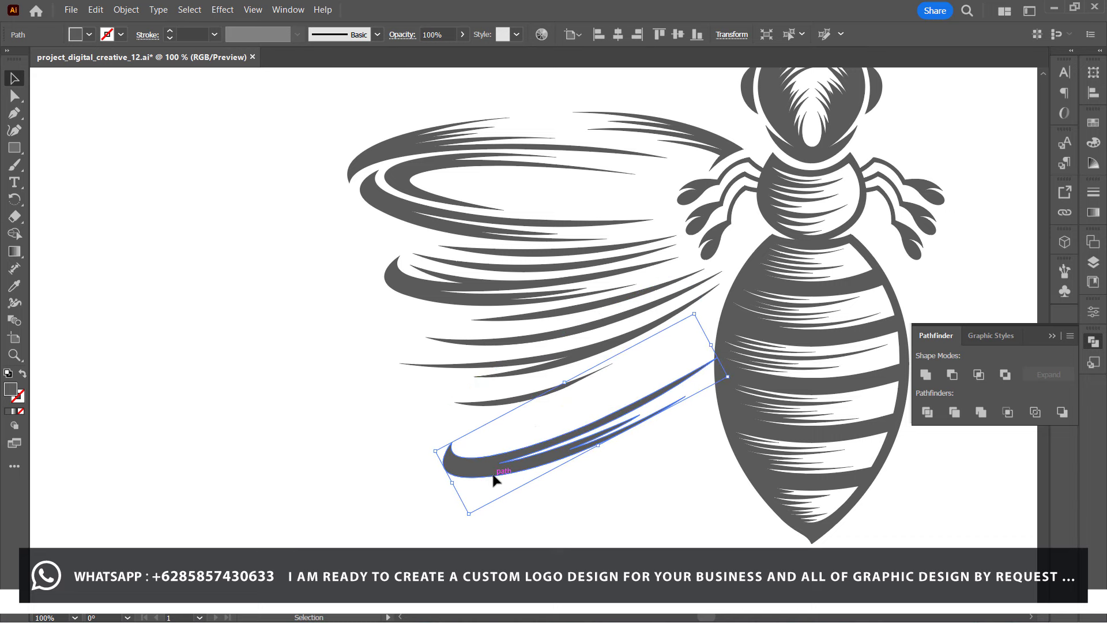
key("Delete")
left_click(539, 395)
key("Delete")
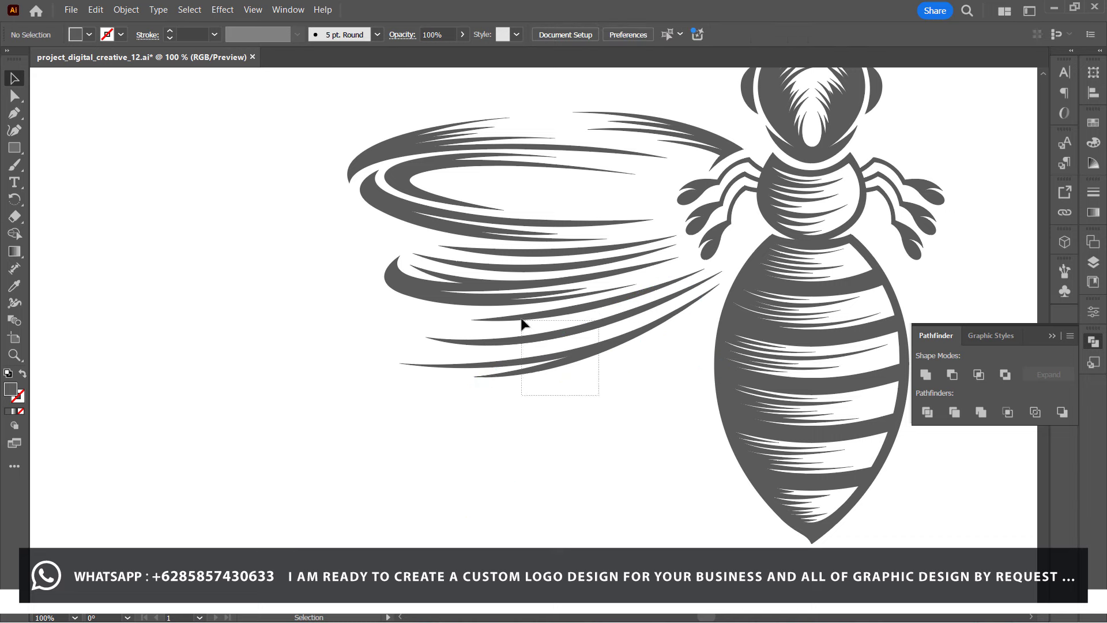
mouse_move(599, 395)
left_mouse_down()
mouse_move(522, 321)
mouse_move(569, 417)
left_mouse_up()
left_click(533, 352)
left_click(926, 376)
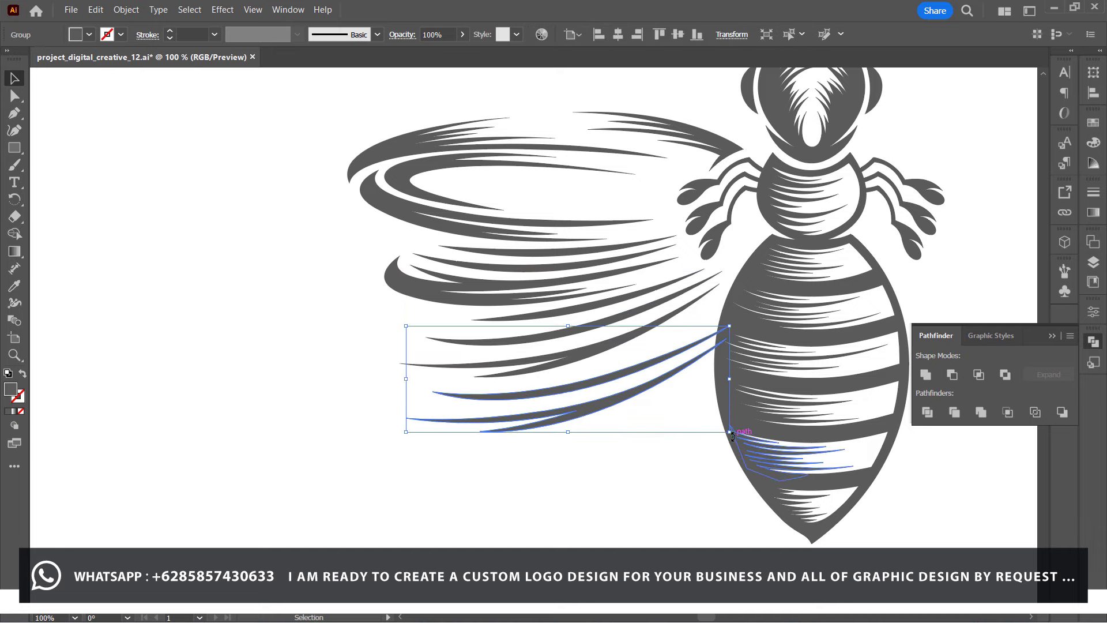
Tilt the lower swoosh group counter-clockwise and shift it down and left.
left_click_drag(732, 435, 820, 419)
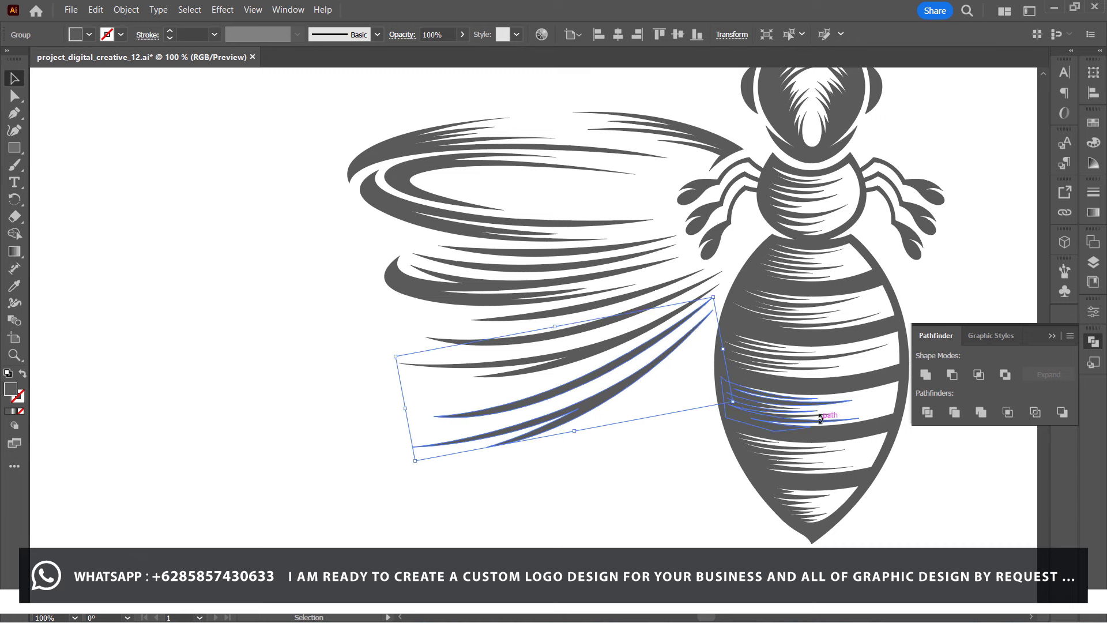
key("Down")
key("Down")
key("Down")
key("Down")
key("Down")
key("Down")
key("Left")
key("Left")
key("Left")
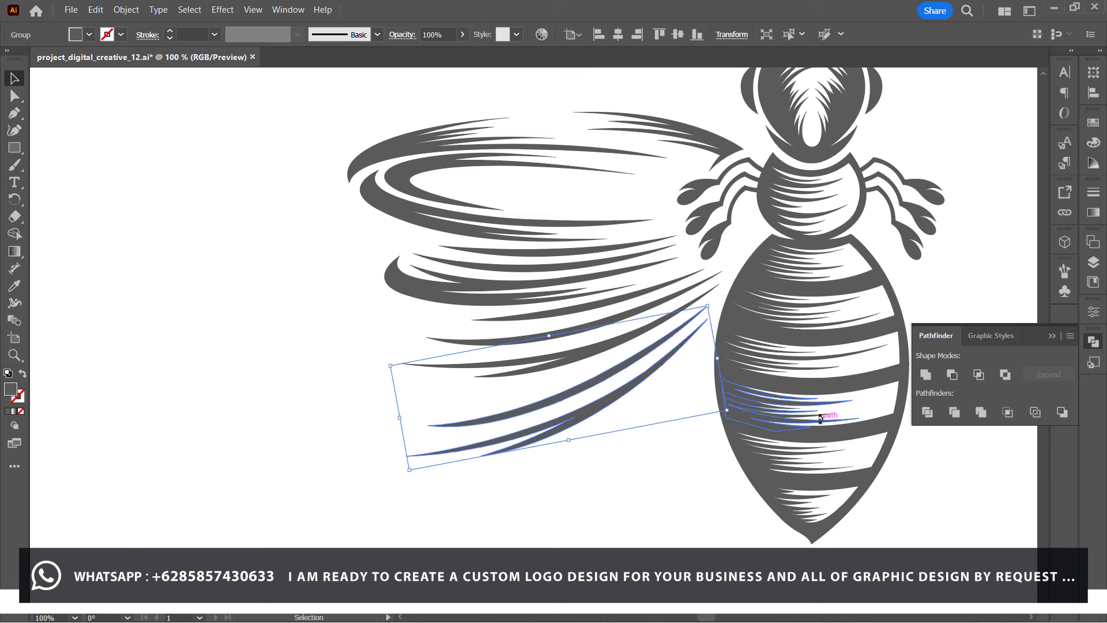
left_click(659, 501)
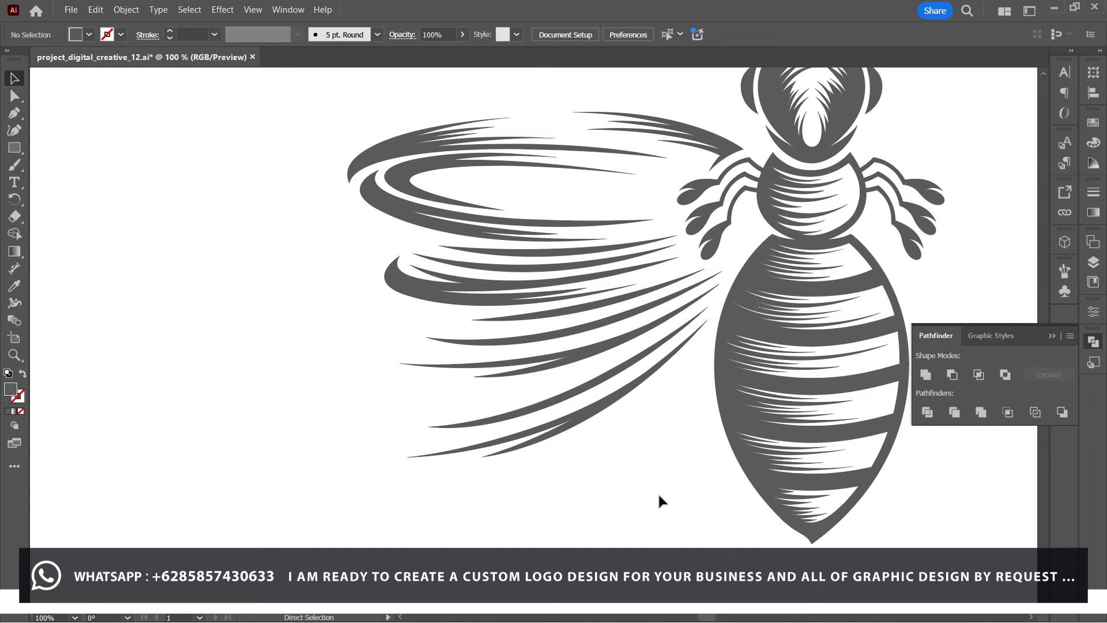
key("ctrl+minus")
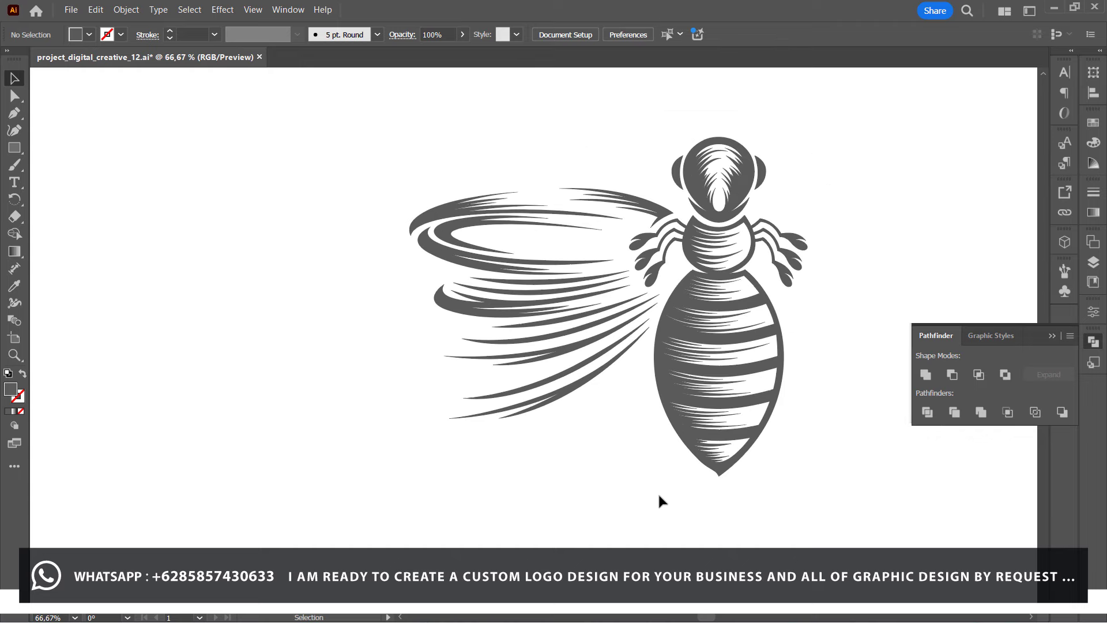
left_click_drag(607, 394, 575, 378)
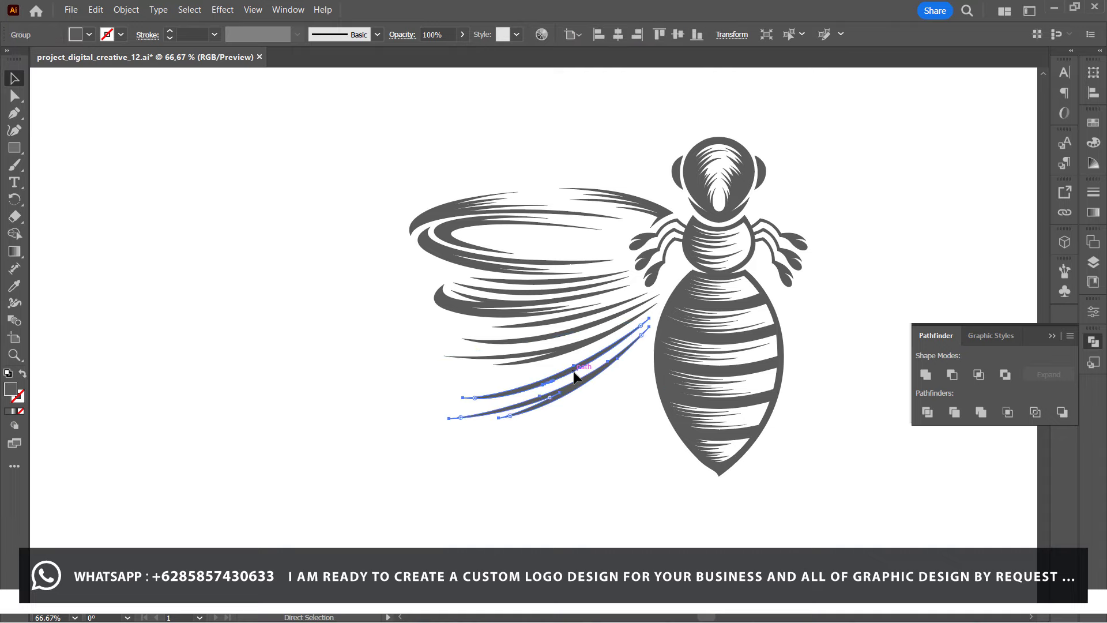
key("ctrl+plus")
key("ctrl+plus")
key("ctrl+plus")
Pen-draw a first closed grey spike sliver along the lower wing swoosh.
left_click(573, 377)
key("p")
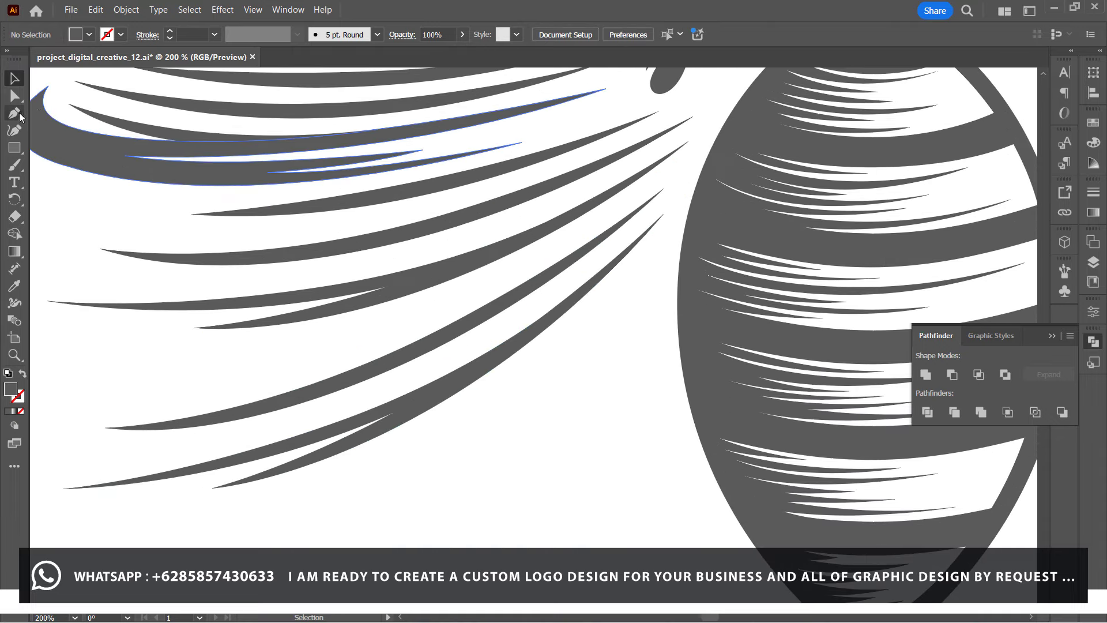
left_click(642, 220)
left_click(560, 285)
left_click(471, 323)
left_click_drag(383, 361, 428, 354)
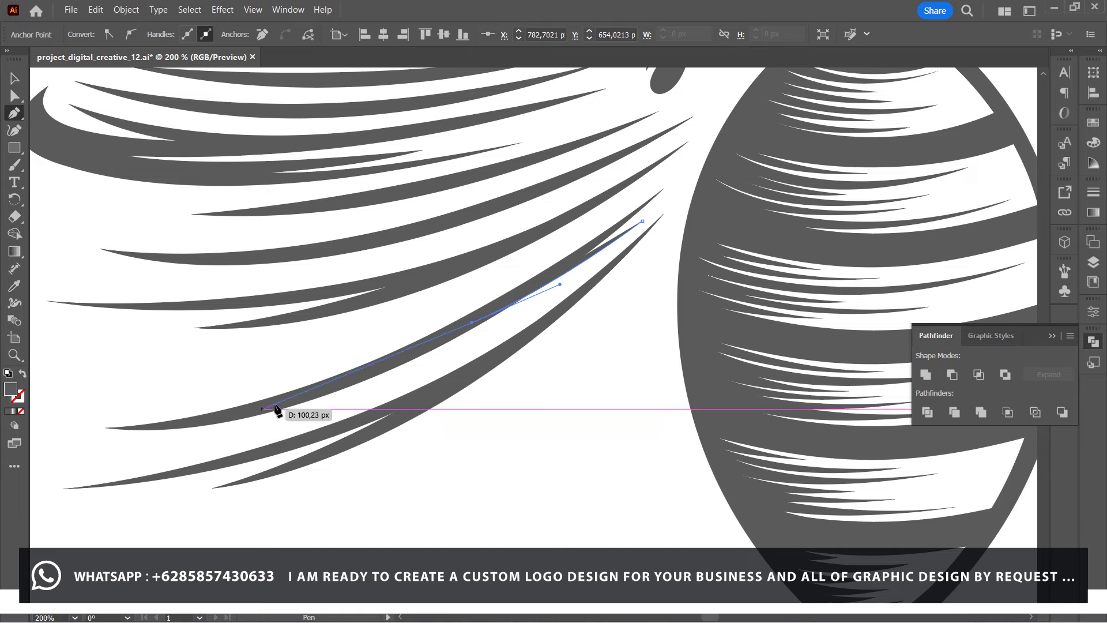
left_click(411, 361)
mouse_move(220, 437)
left_mouse_down()
mouse_move(96, 471)
mouse_move(221, 437)
left_mouse_up()
left_click_drag(448, 360, 554, 308)
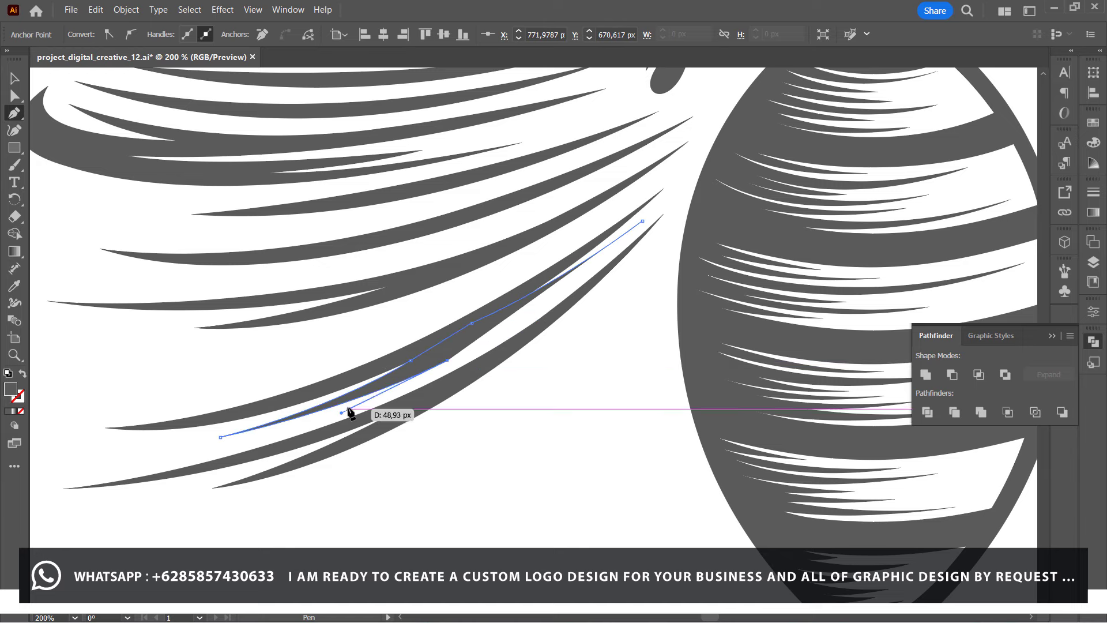
left_click_drag(348, 408, 390, 394)
left_click_drag(488, 358, 540, 327)
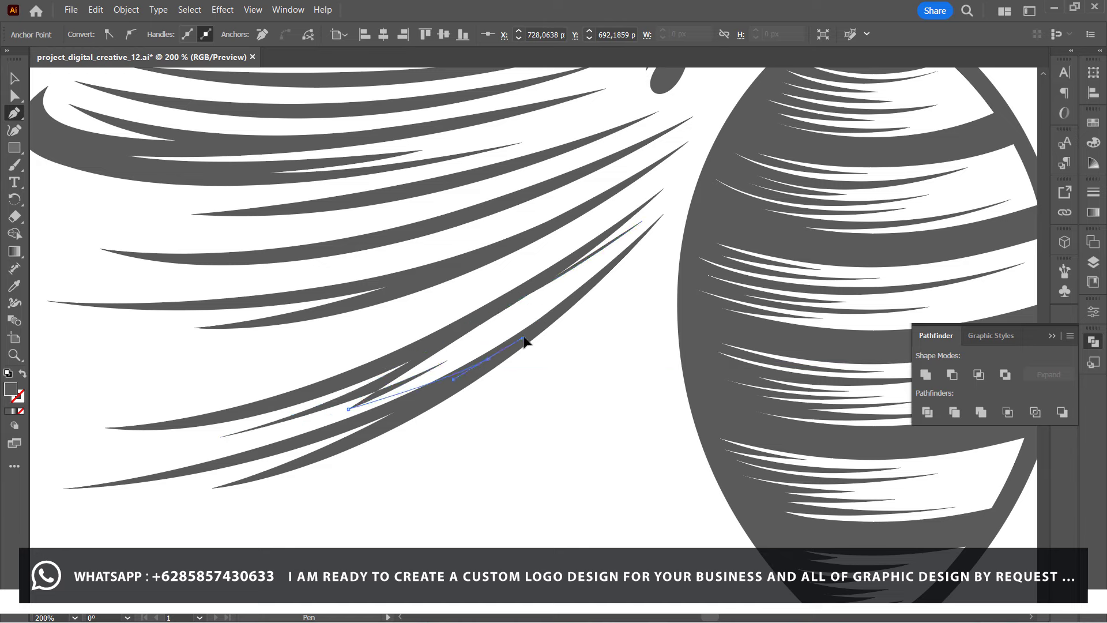
left_click(664, 192, "ctrl")
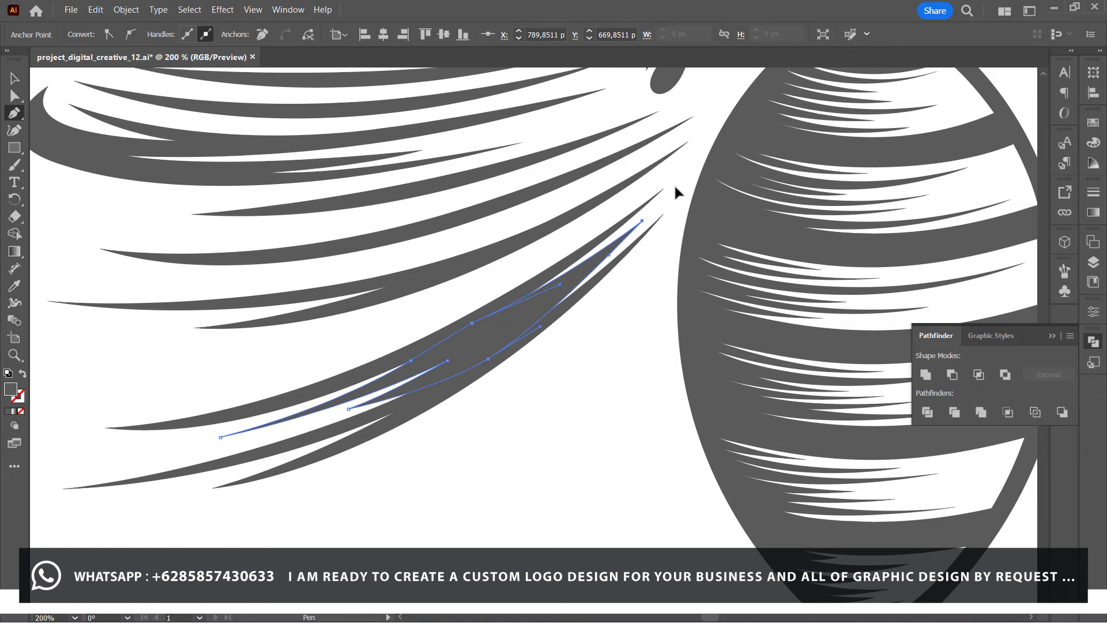
Draw a second curved sliver between the lower strokes, closing it at its start point.
left_click(544, 407, "ctrl")
scroll(543, 409, "up", 1)
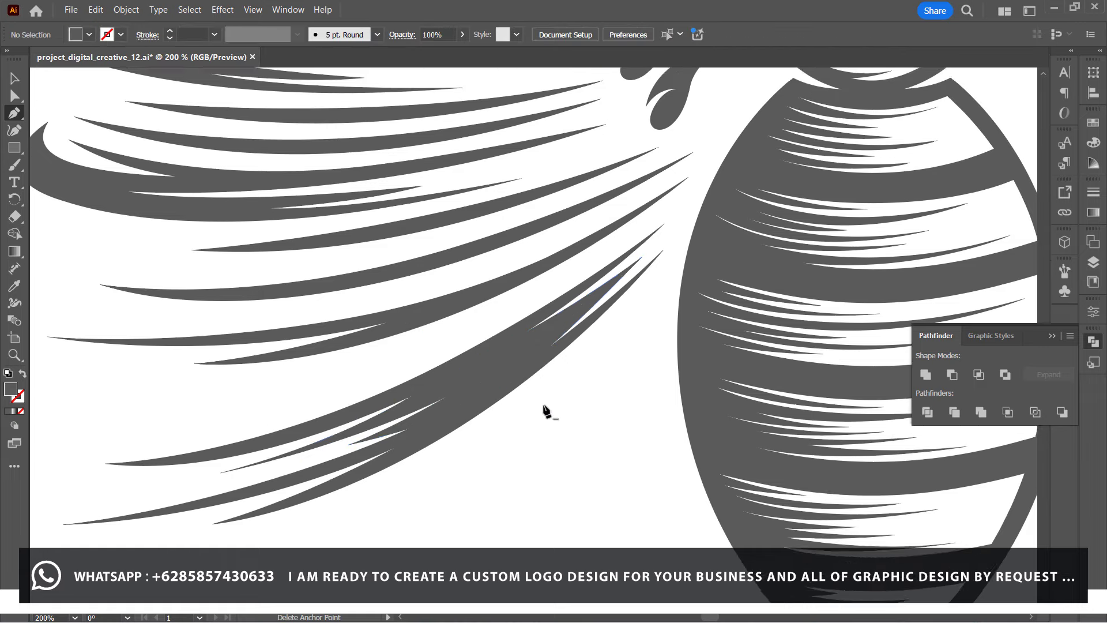
scroll(544, 415, "up", 3)
left_click(492, 376)
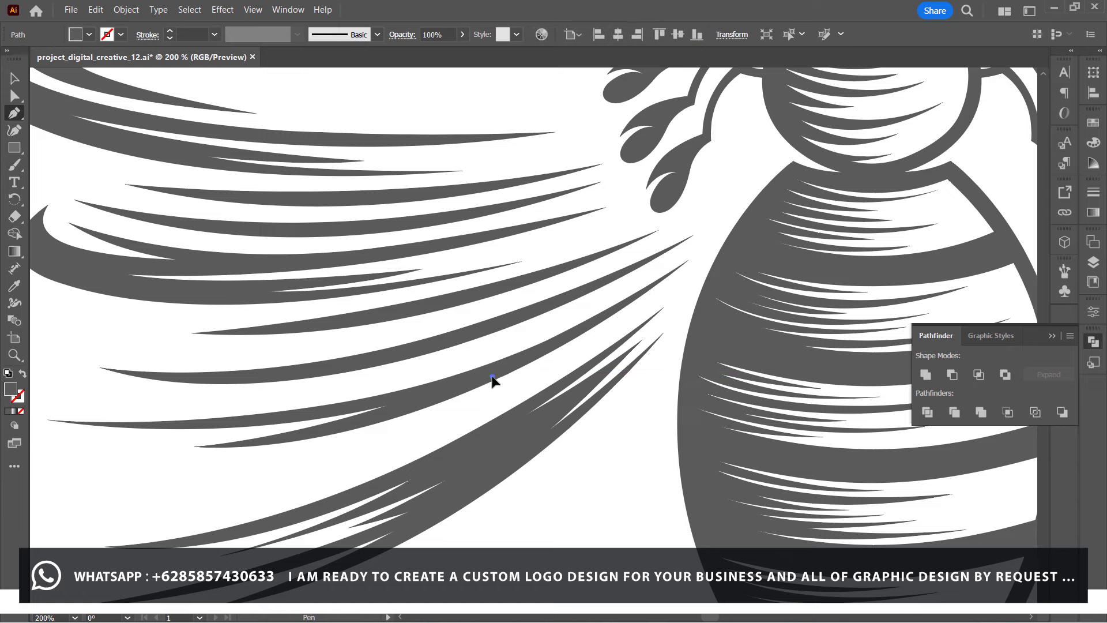
left_click(623, 319, "alt")
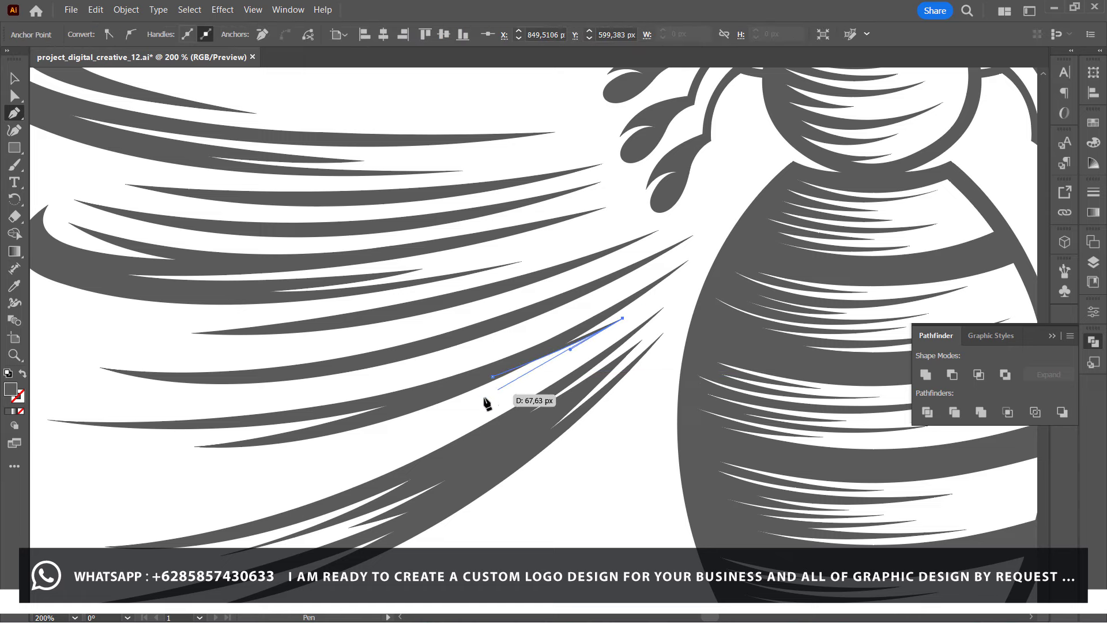
left_click_drag(472, 402, 397, 426)
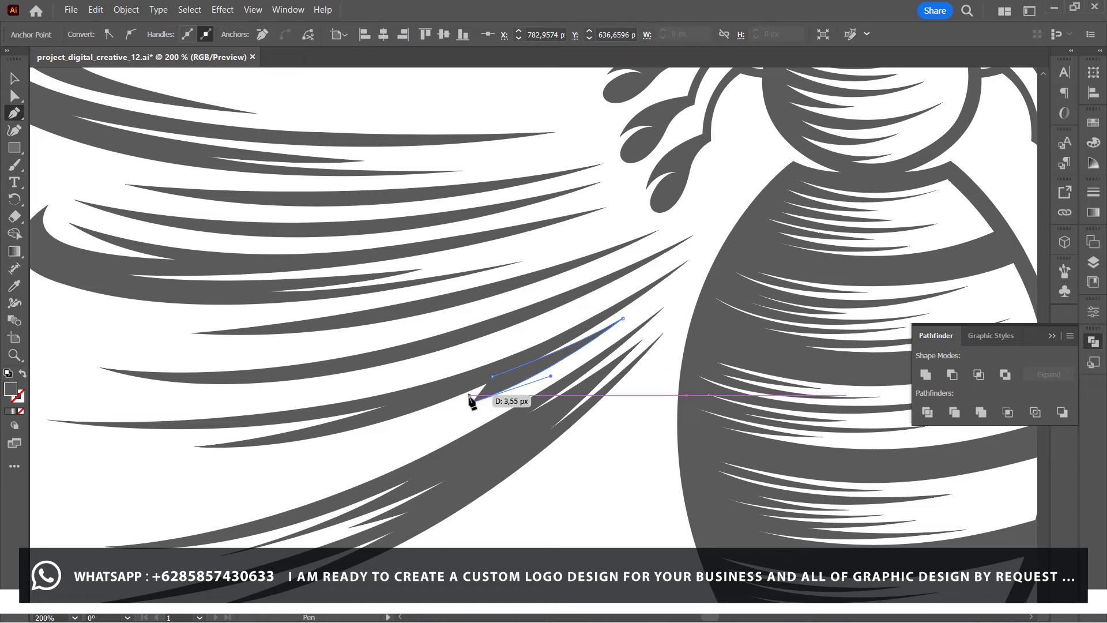
left_click_drag(582, 357, 620, 338)
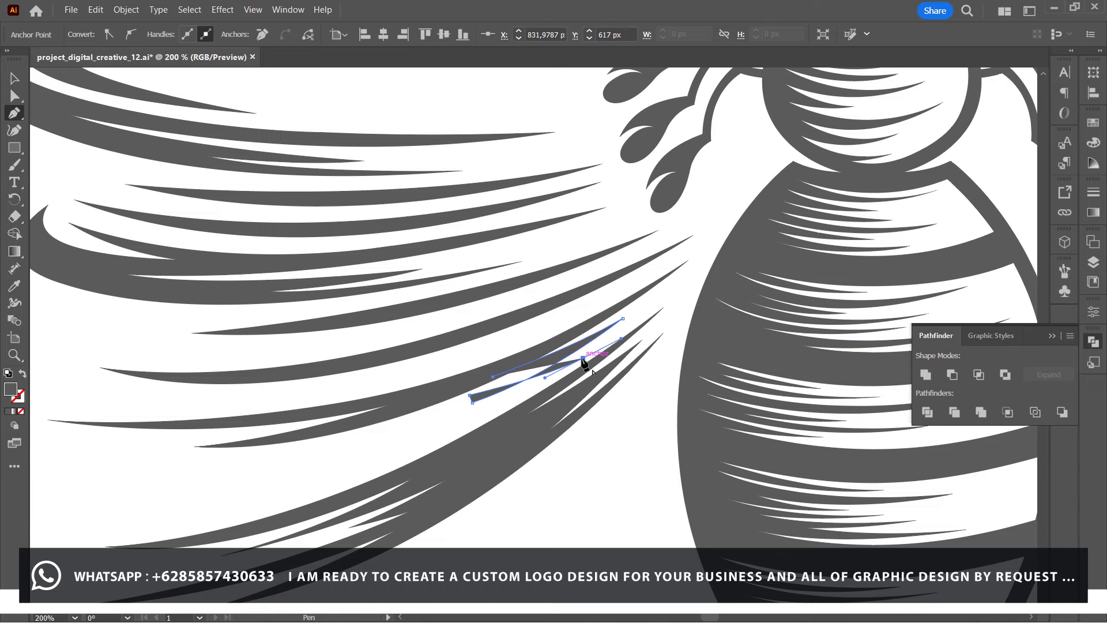
left_click_drag(496, 420, 412, 469)
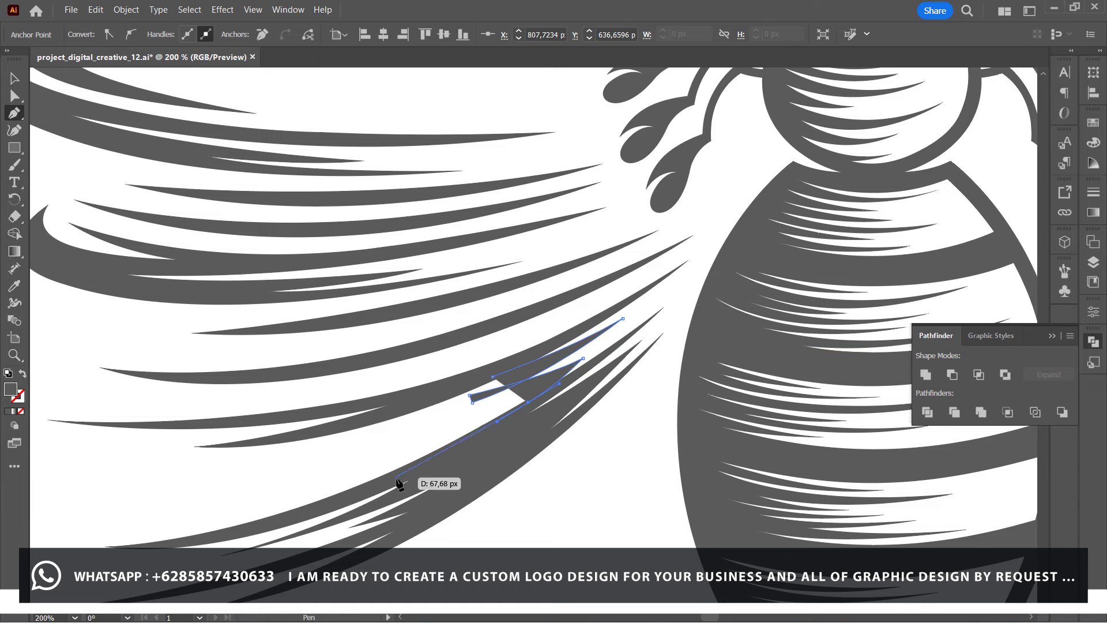
mouse_move(179, 518)
left_mouse_down()
mouse_move(387, 458)
mouse_move(486, 408)
left_mouse_up()
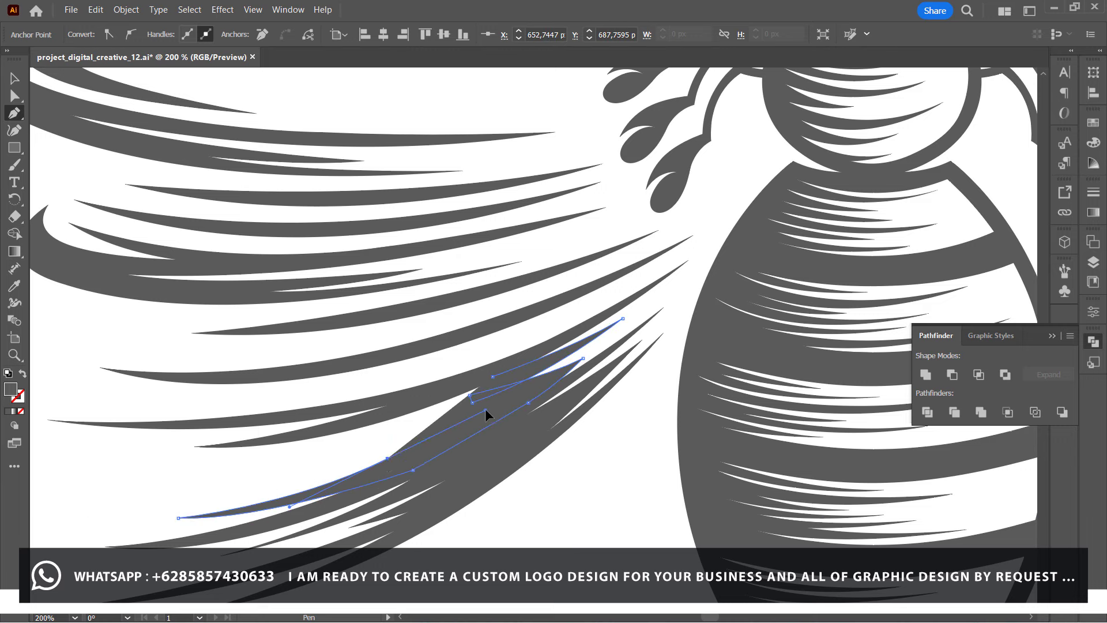
Draw a third sliver curving up to a sharp pointed tip.
left_click(387, 458)
left_click_drag(231, 481, 148, 476)
left_click(230, 481)
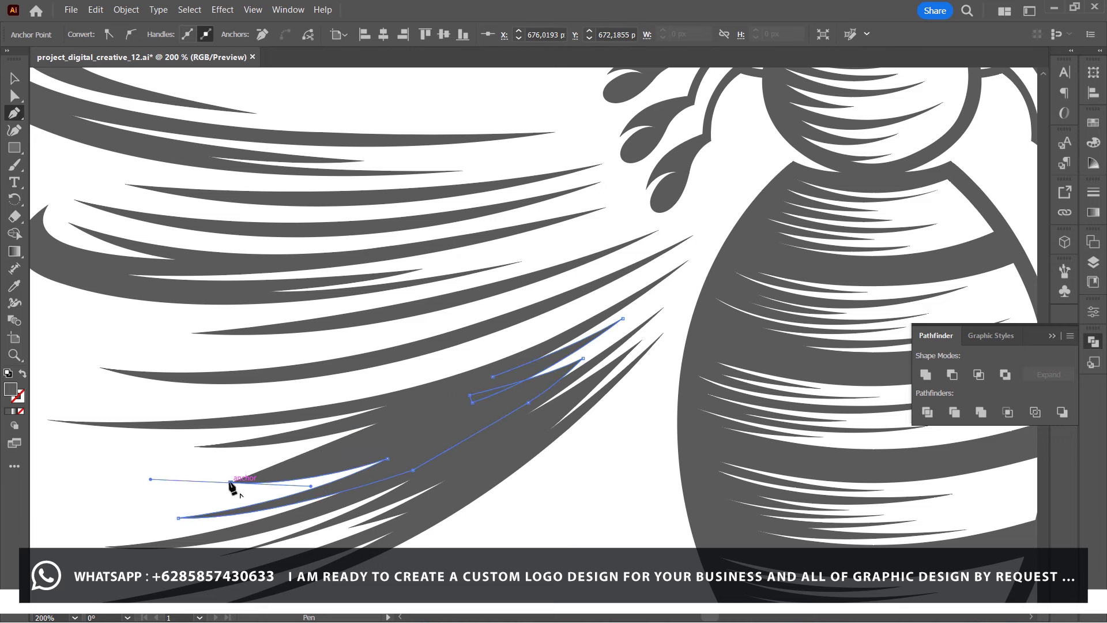
left_click_drag(420, 427, 500, 386)
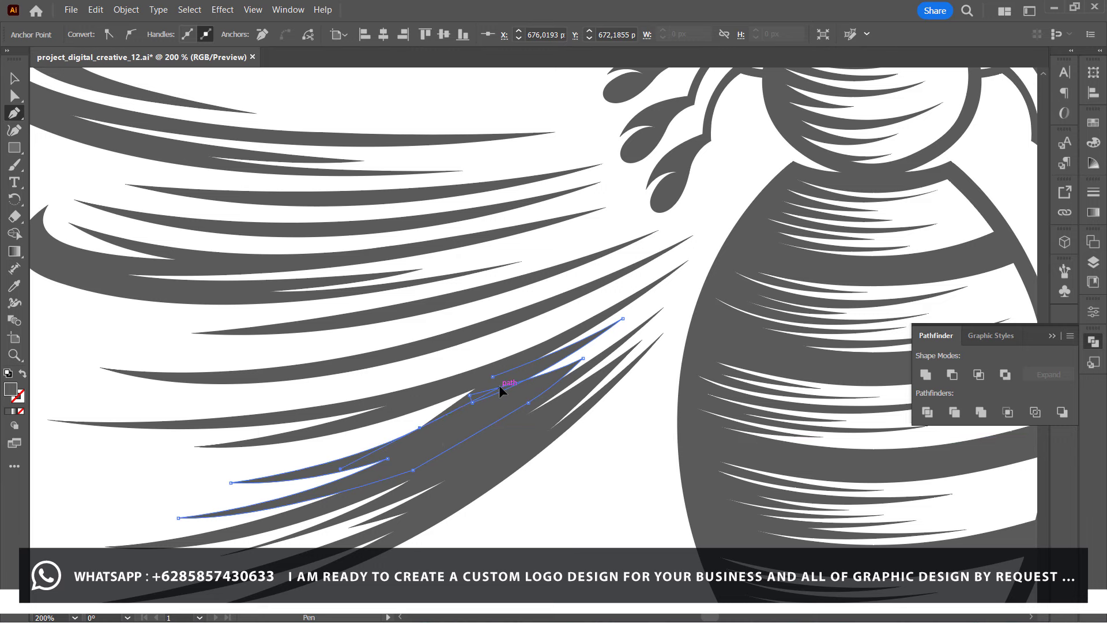
mouse_move(434, 432)
left_mouse_down()
mouse_move(290, 467)
mouse_move(221, 467)
left_mouse_up()
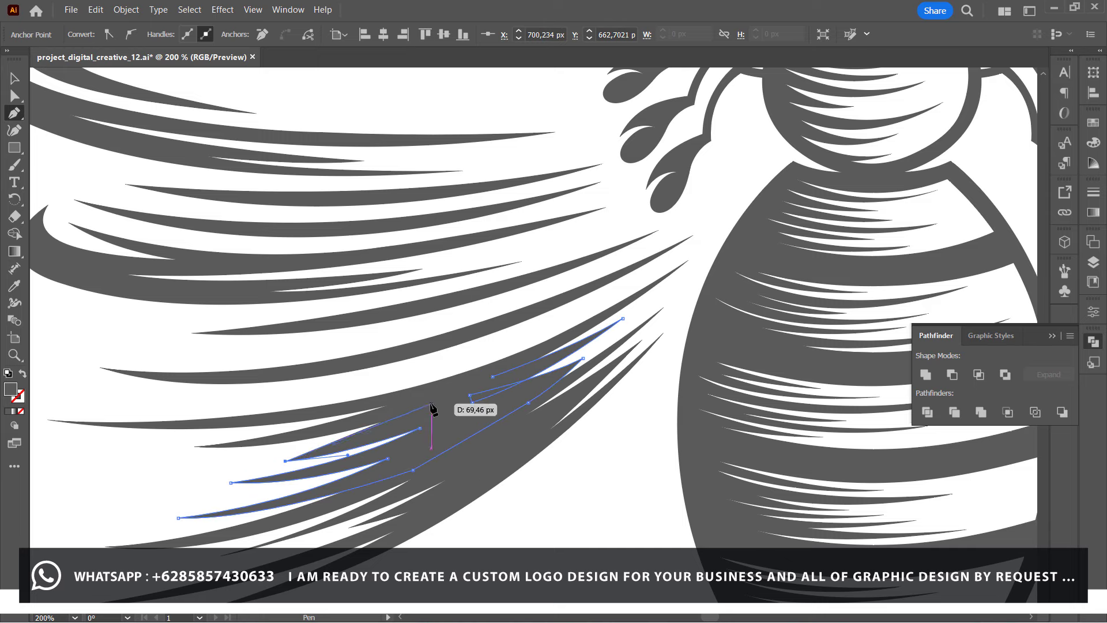
Draw a fourth strand sliver with a sharp corner tip and curved edge.
left_click(407, 431)
left_click(440, 408)
left_click(474, 384)
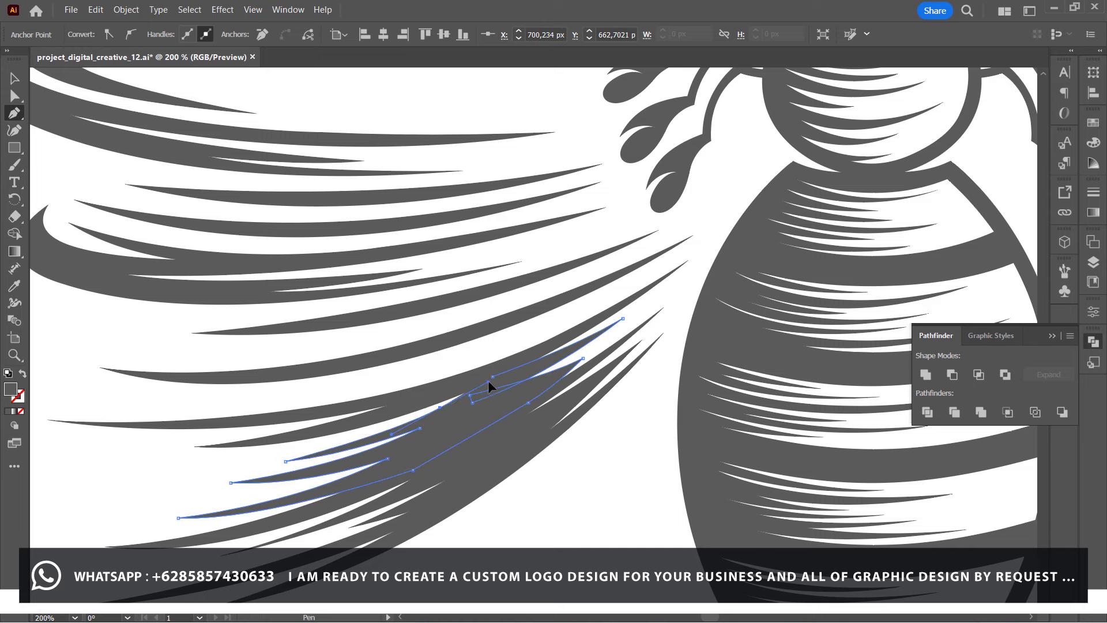
left_click(440, 408)
left_click_drag(307, 438, 252, 445)
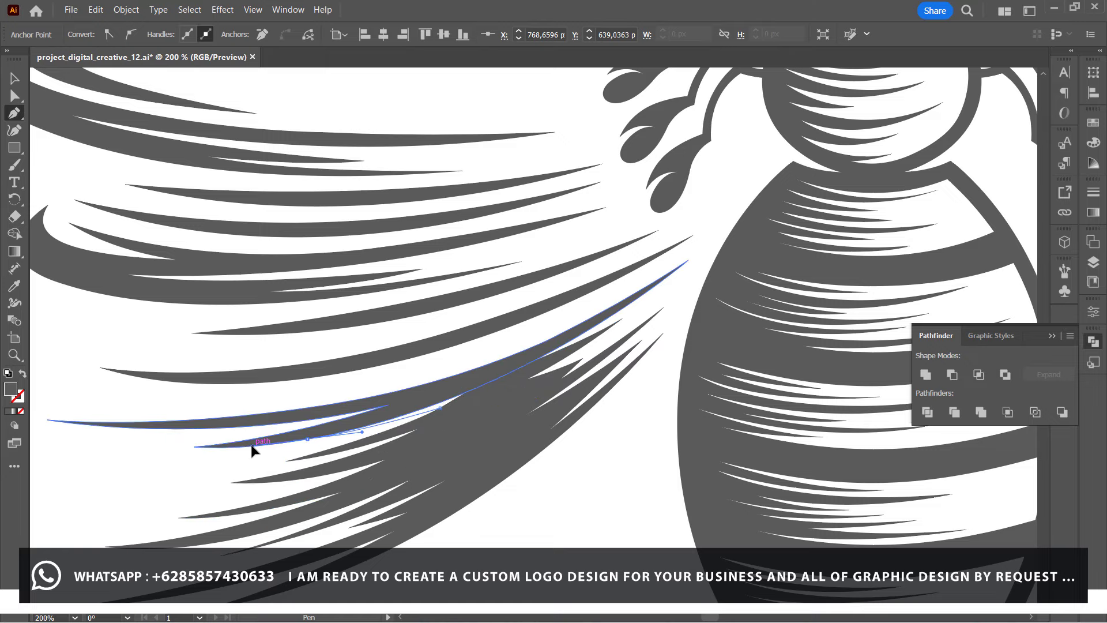
scroll(497, 381, "up", 1)
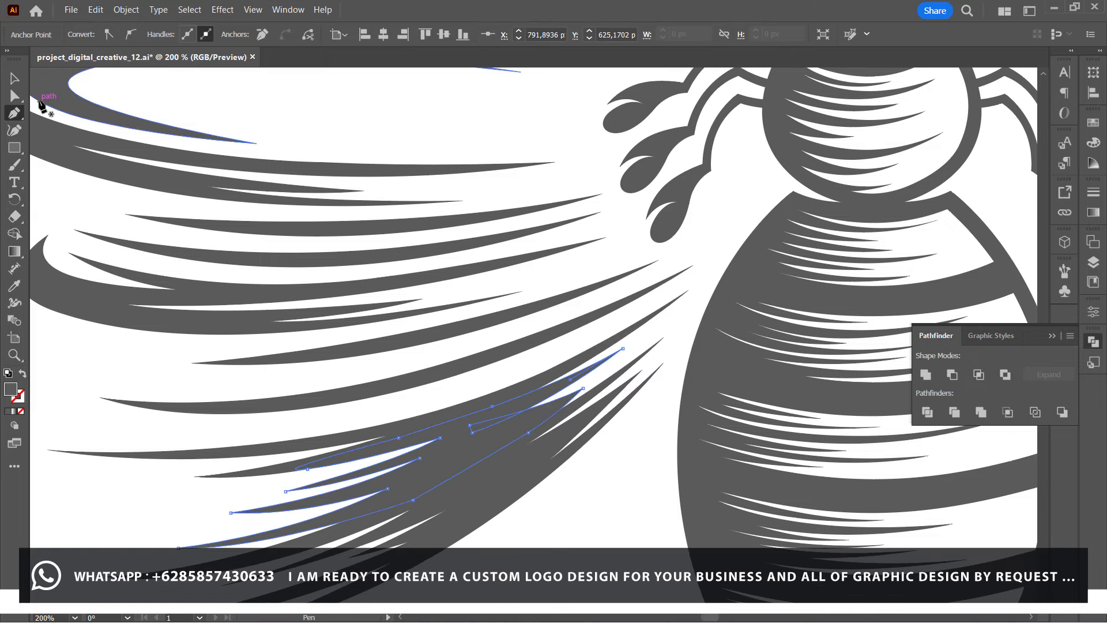
Move one sliver anchor up-right and reshape its curve handle to follow the strands.
key("v")
left_click(56, 340)
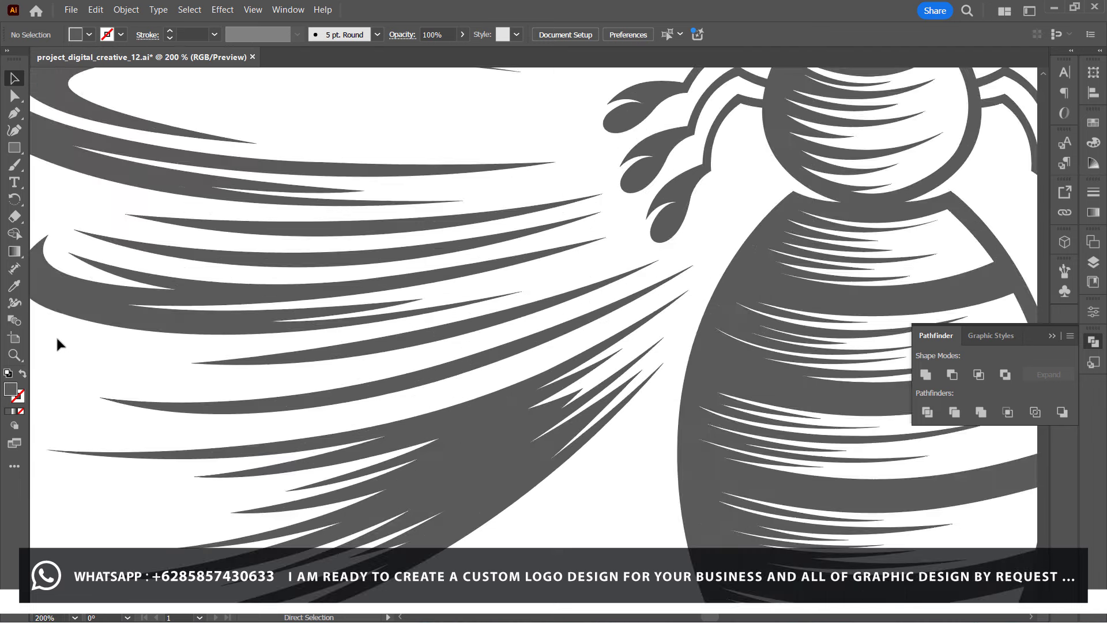
left_click(570, 404)
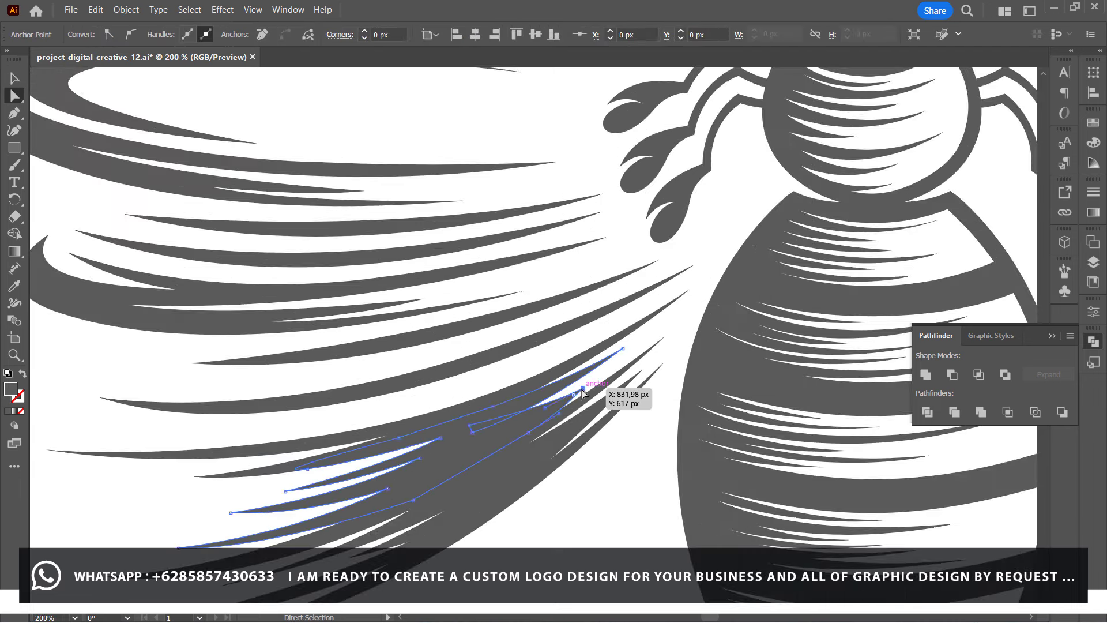
scroll(571, 402, "up", 3)
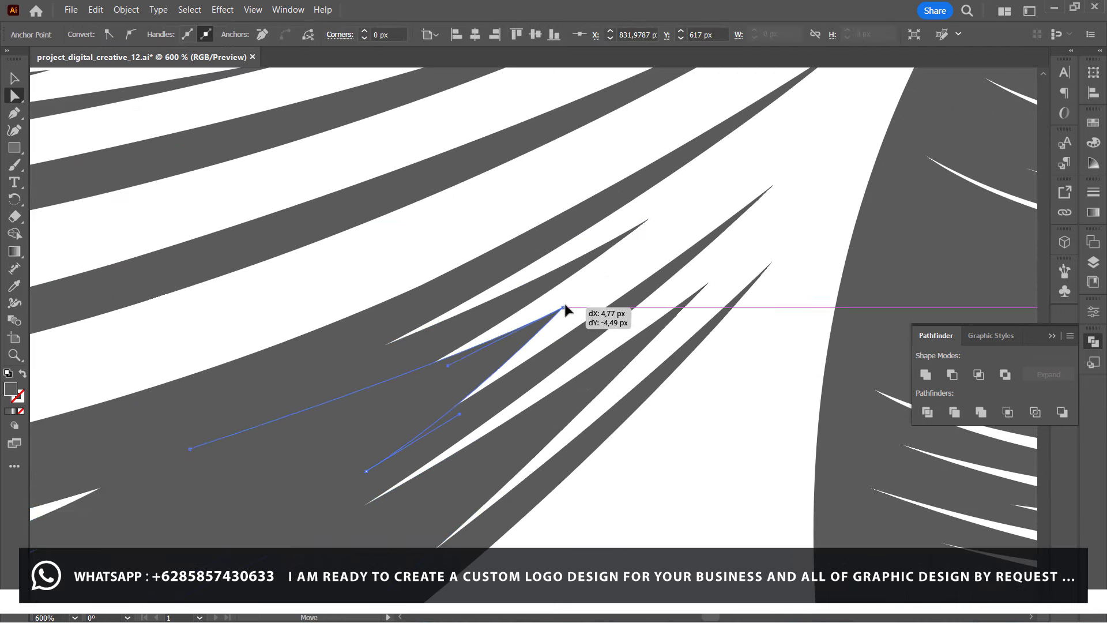
left_click_drag(530, 337, 586, 294)
mouse_move(418, 396)
left_mouse_down()
mouse_move(321, 448)
mouse_move(361, 462)
left_mouse_up()
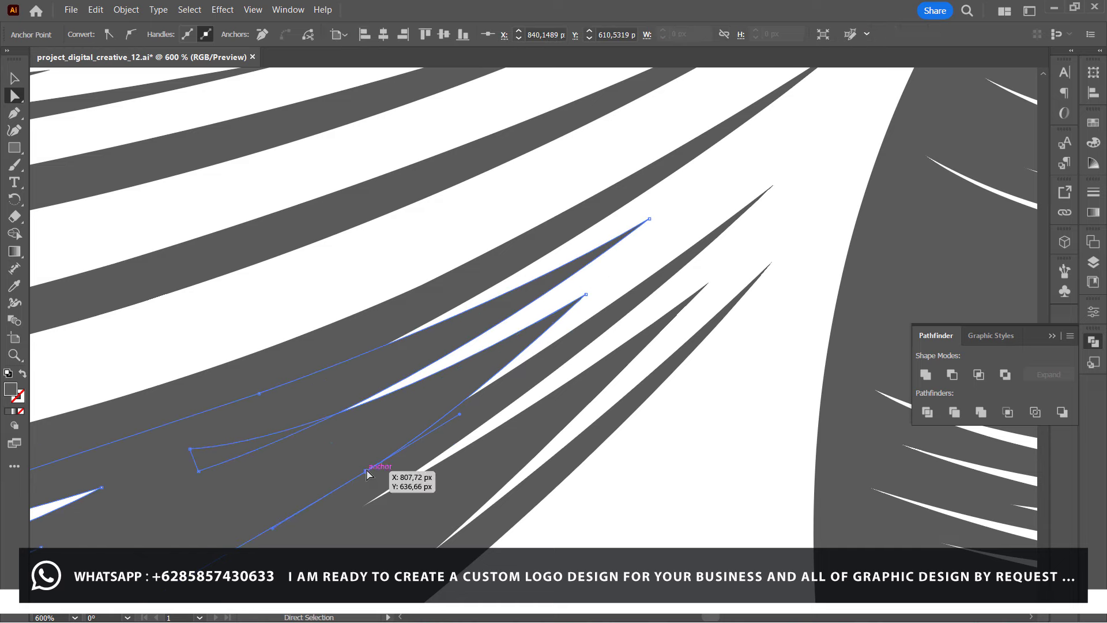
left_click(663, 339)
scroll(697, 420, "down", 2)
scroll(696, 420, "down", 1)
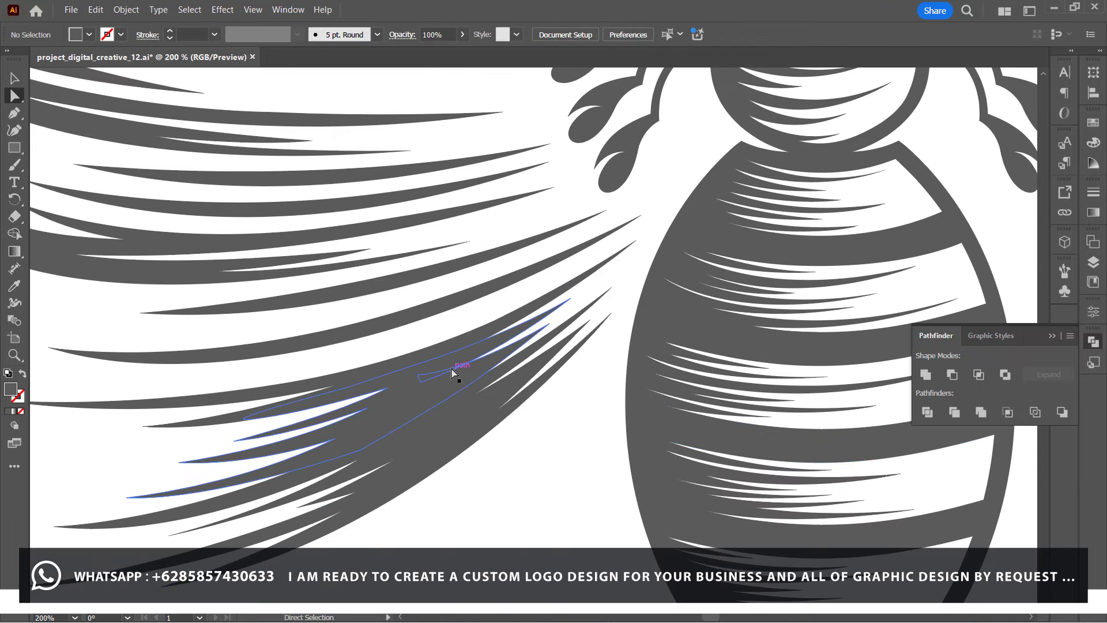
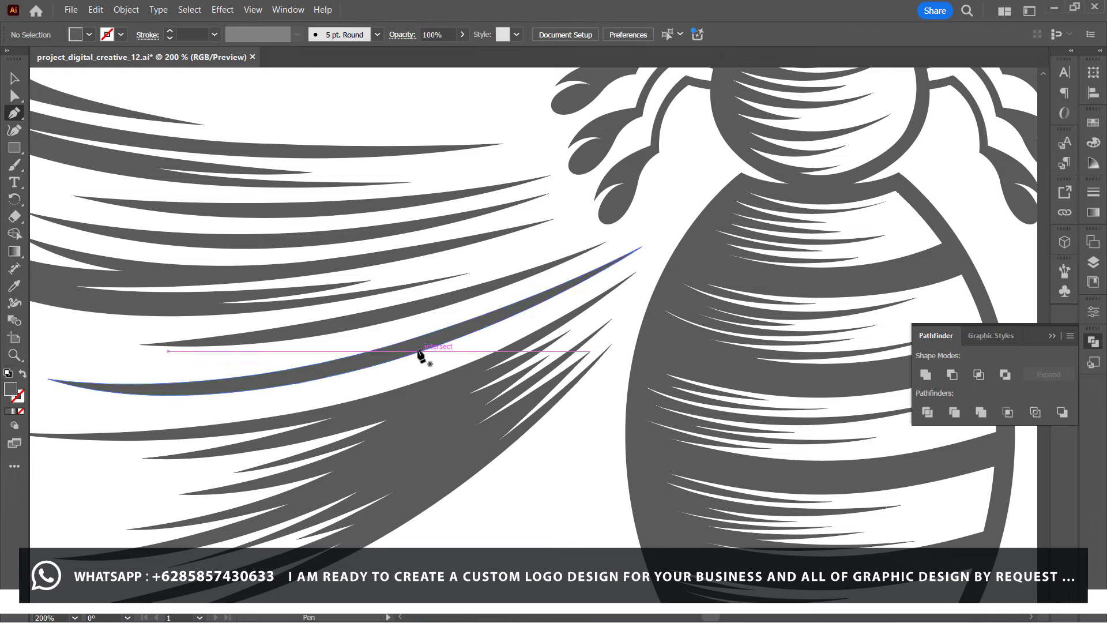
Zoom in and trace the strand's upper edge from the wing out to a sharp tip.
left_click(403, 358)
key("ctrl+plus")
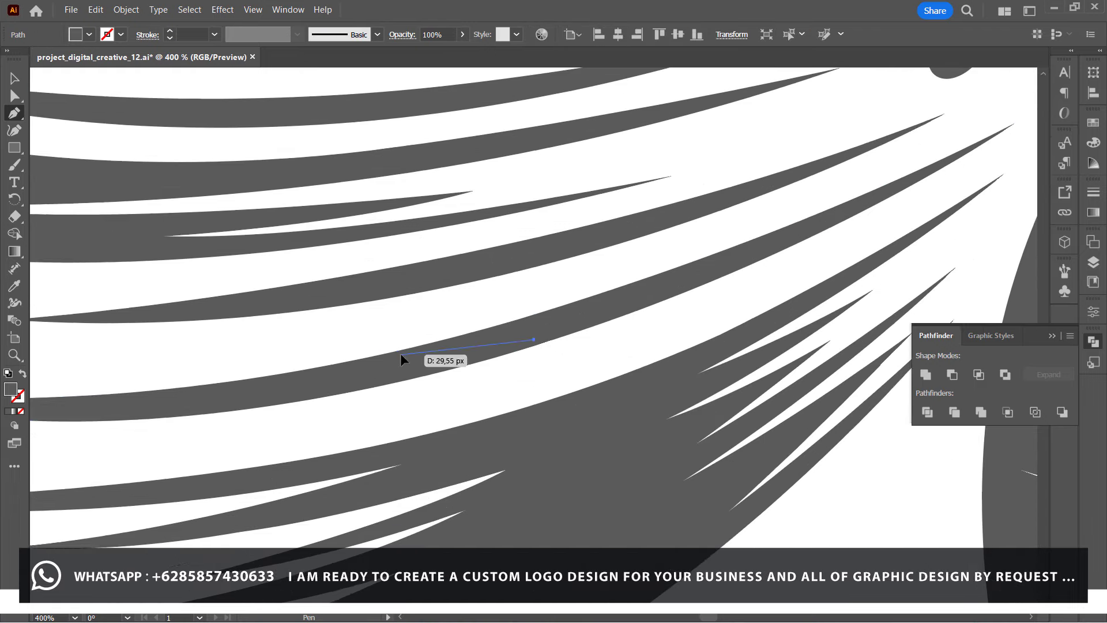
left_click(546, 320)
left_click(653, 280)
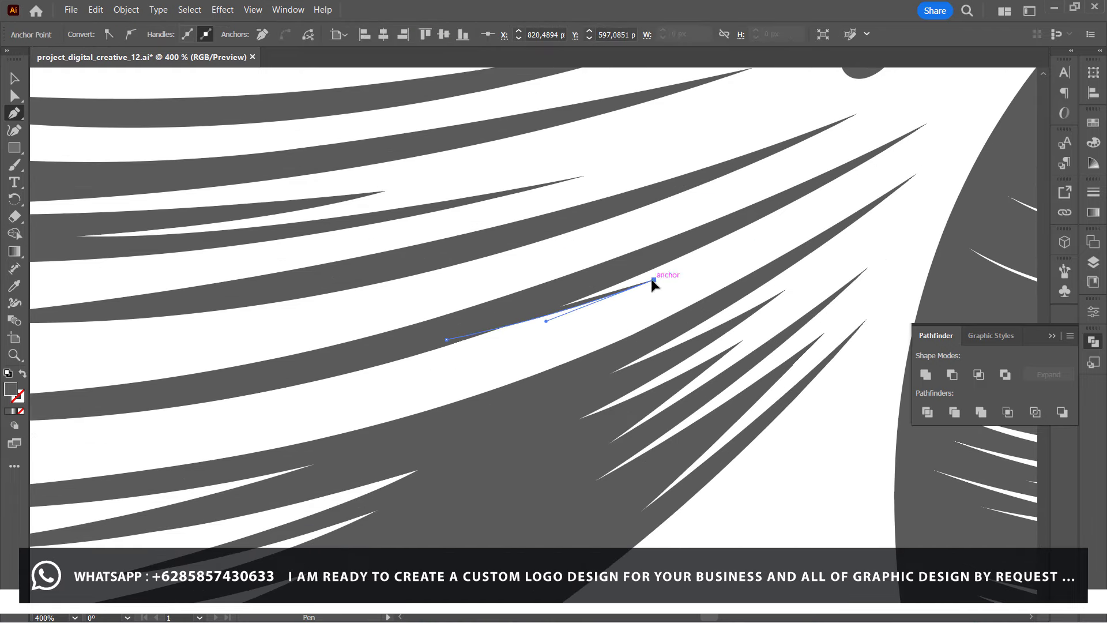
left_click_drag(432, 370, 320, 402)
left_click(431, 369)
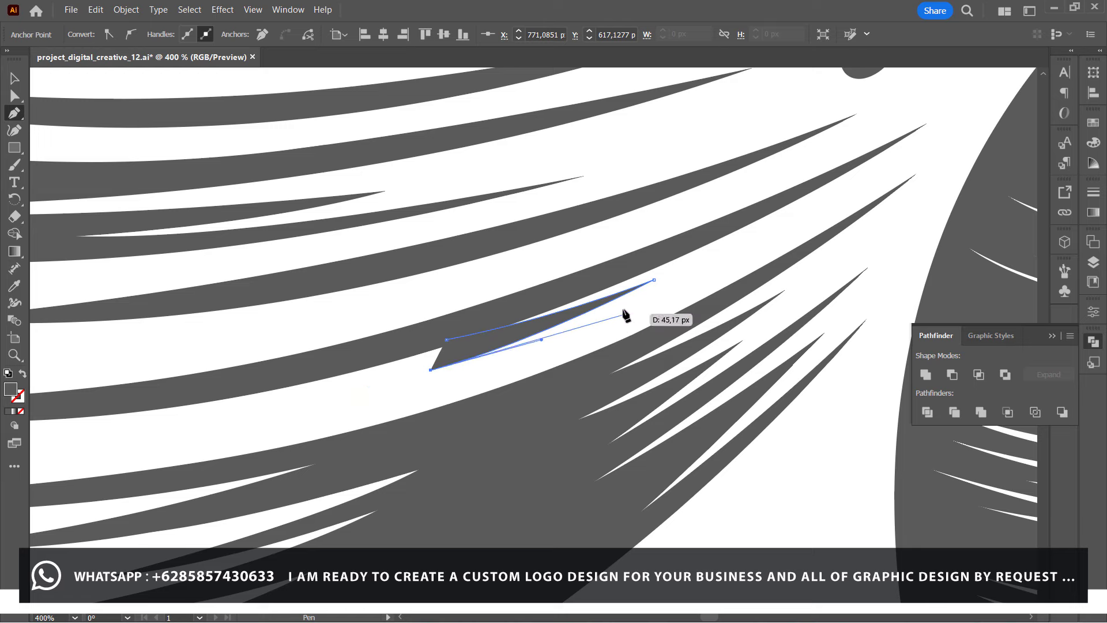
left_click_drag(752, 248, 911, 154)
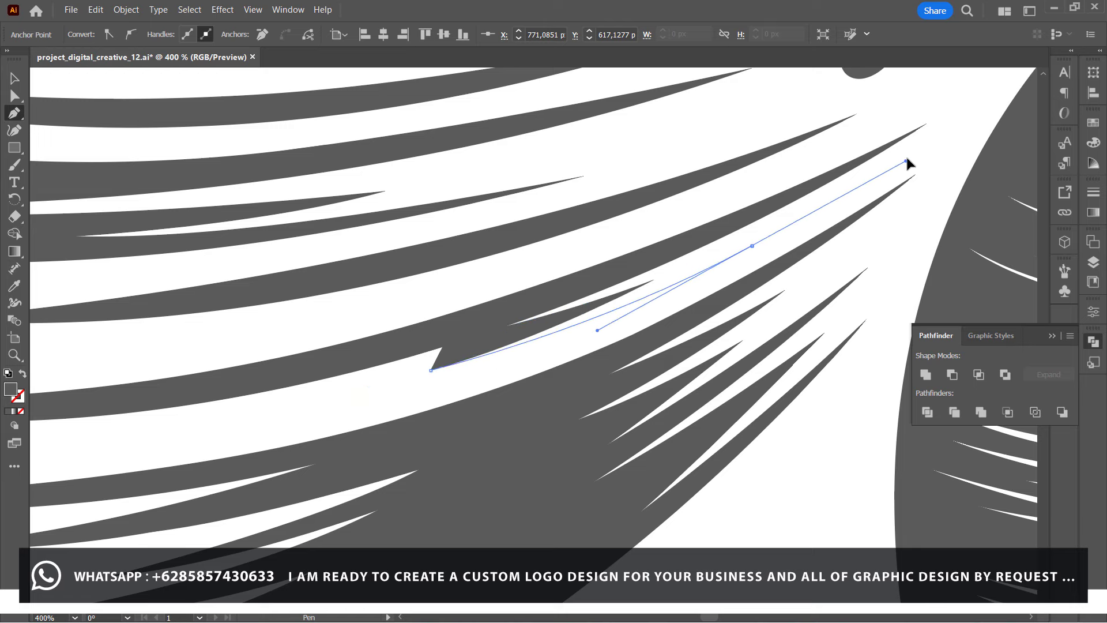
left_click(752, 246)
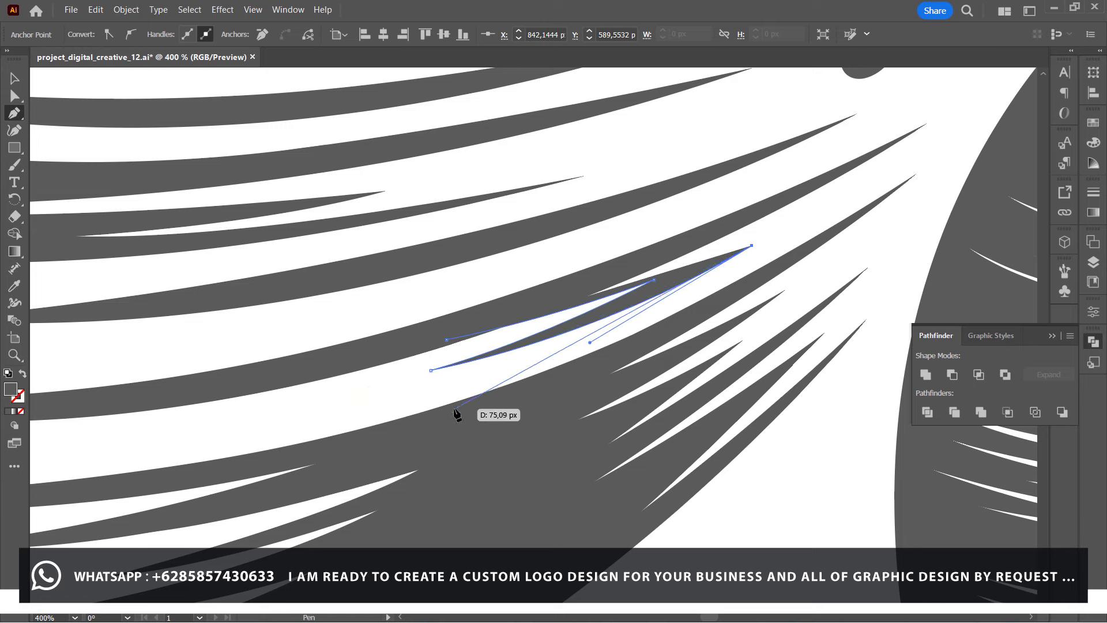
left_click_drag(453, 408, 286, 464)
Continue the strand outline around its far left end and back across the wing.
scroll(202, 457, "left", 2)
scroll(201, 458, "left", 2)
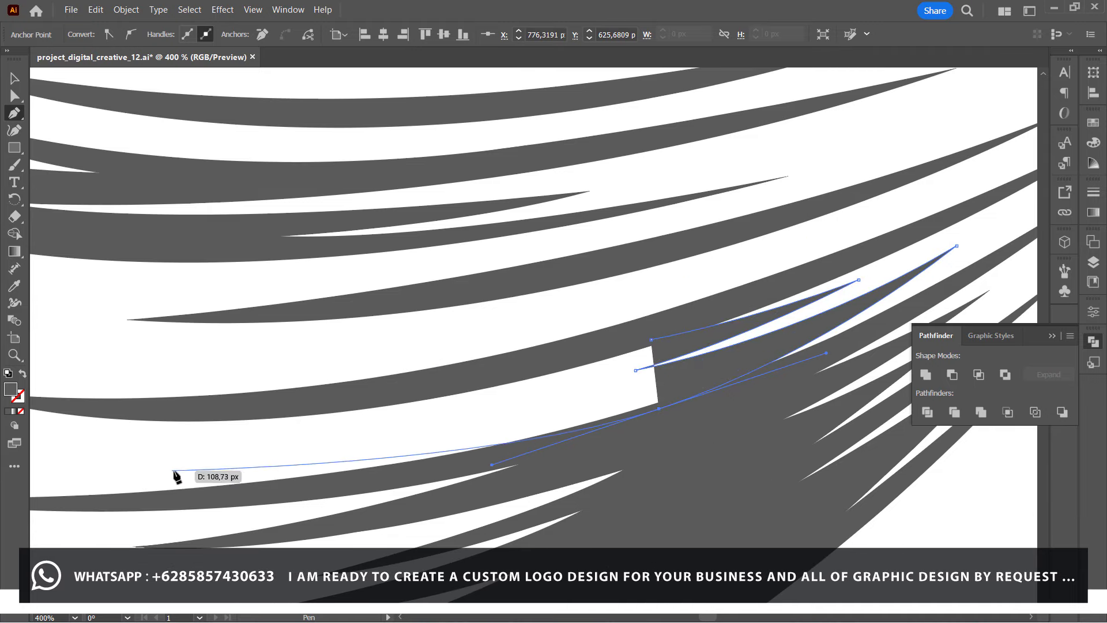
left_click_drag(185, 471, 98, 469)
left_click(185, 471)
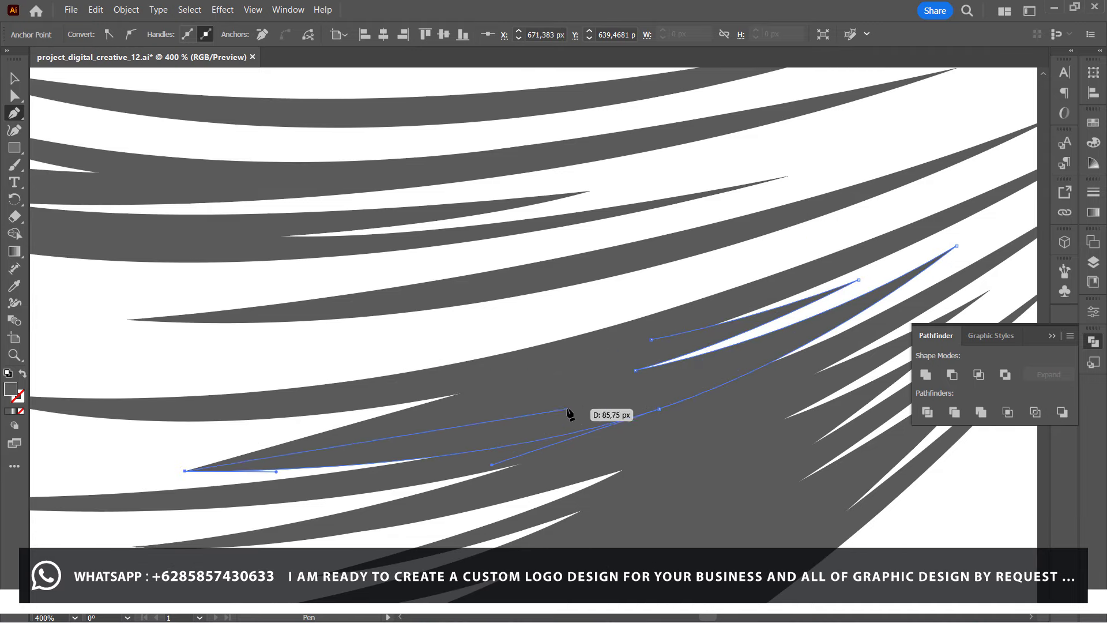
left_click_drag(570, 405, 745, 356)
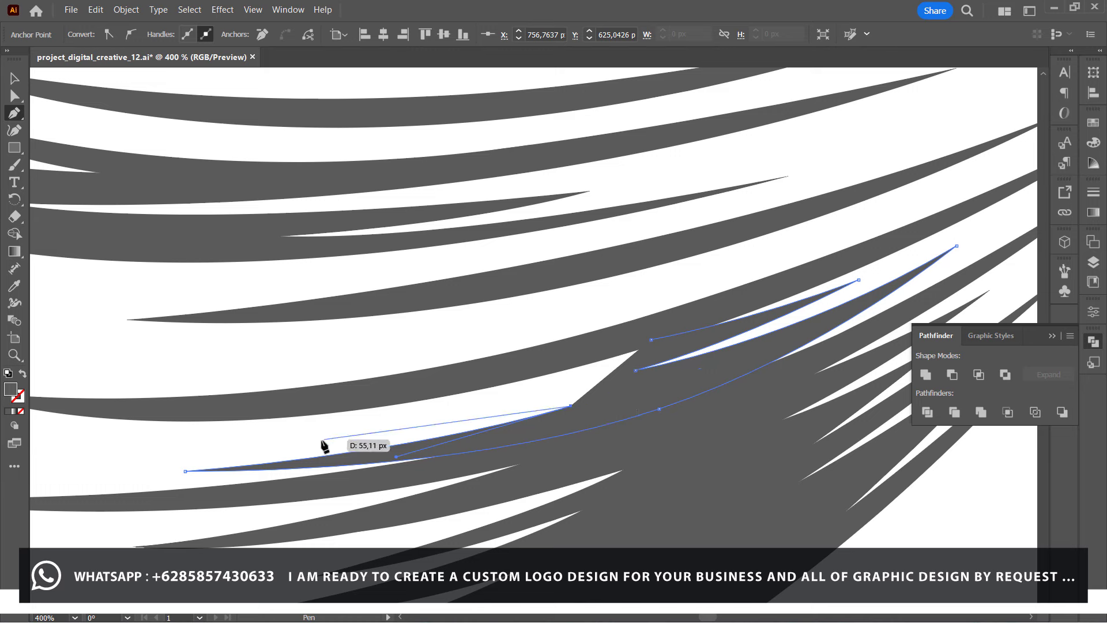
left_click_drag(402, 433, 309, 445)
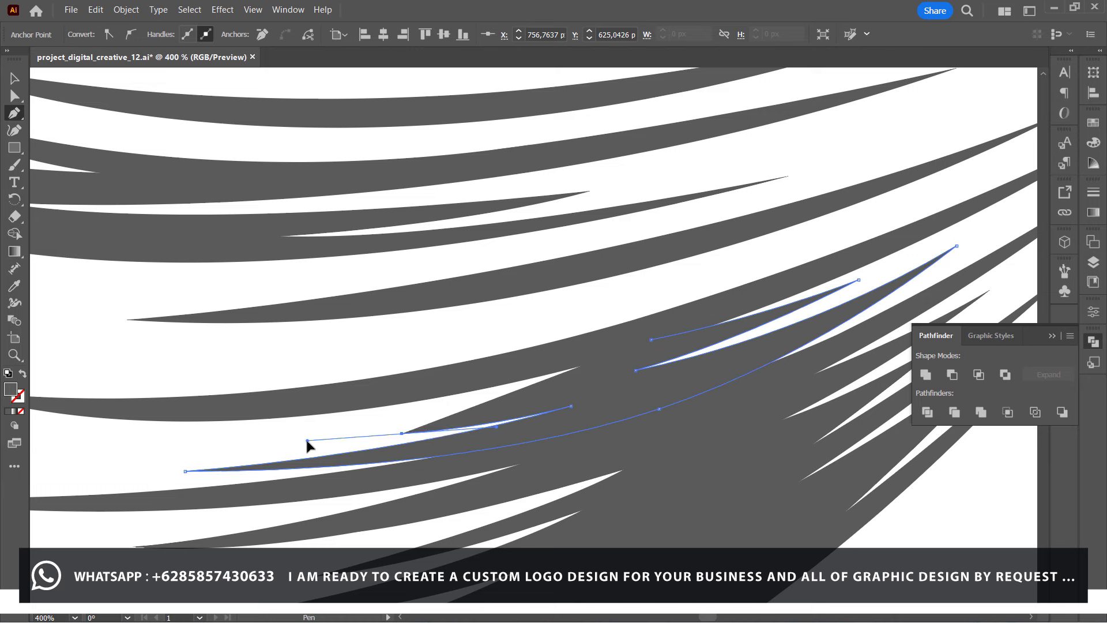
left_click(638, 363)
left_click(568, 387)
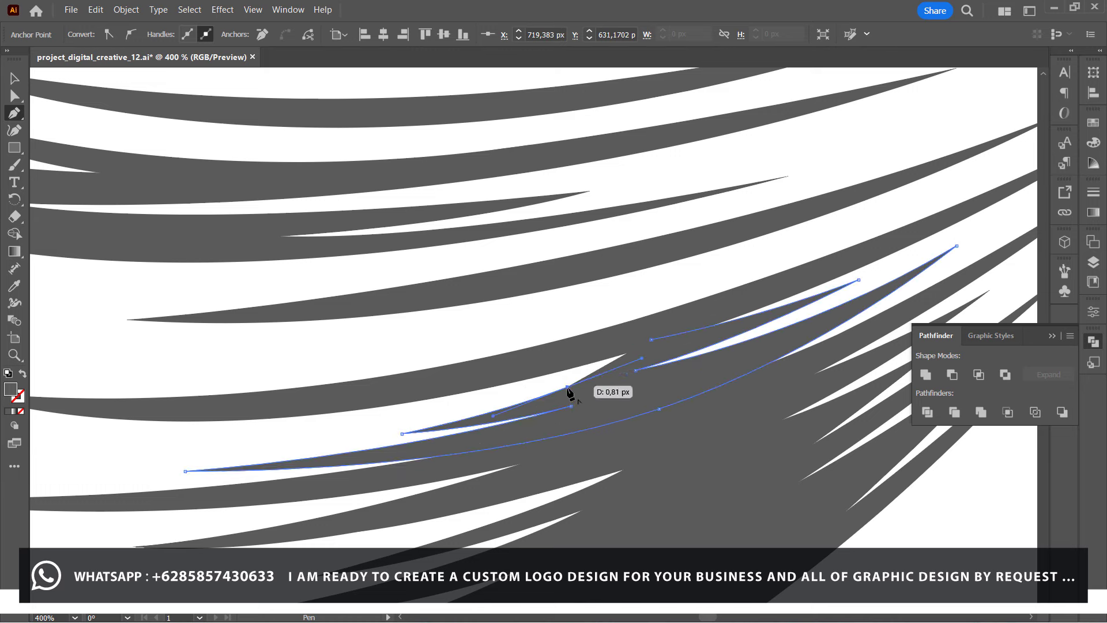
left_click_drag(218, 422, 128, 415)
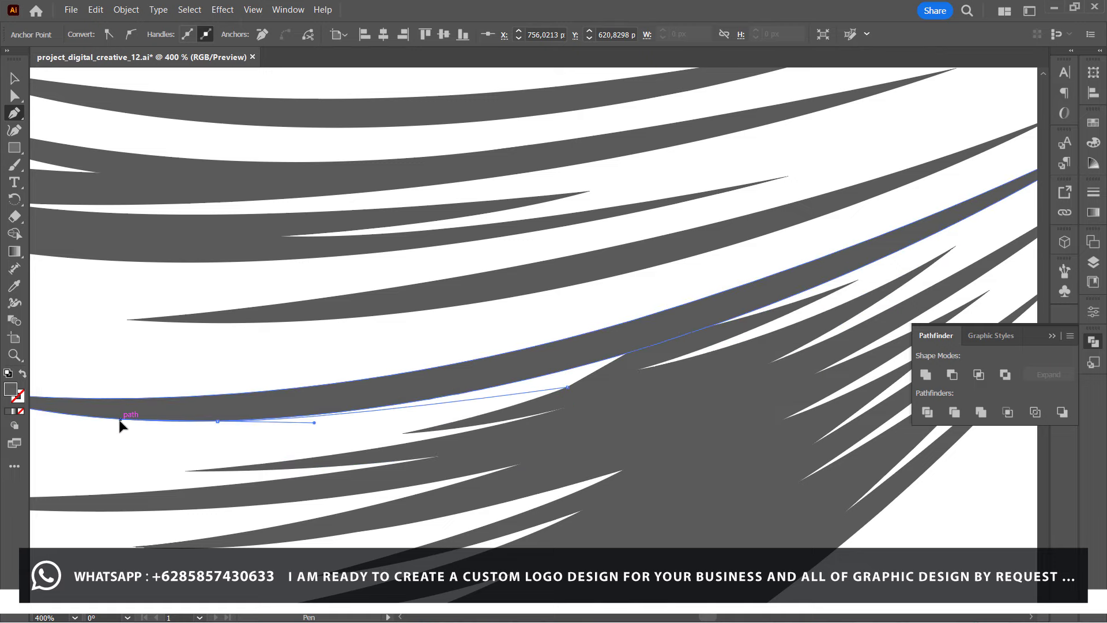
left_click_drag(273, 405, 276, 413)
left_click_drag(650, 340, 649, 341)
Draw and close a thin tapering strand shape among the lower wing feathers.
scroll(650, 342, "up", 4)
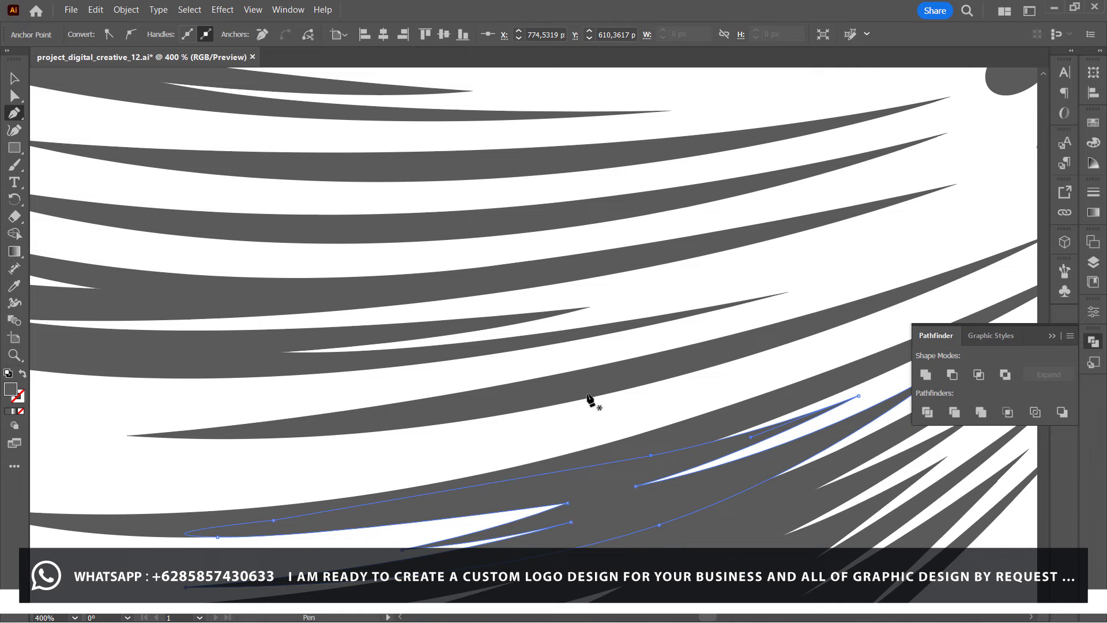
left_click(585, 398)
left_click_drag(250, 449, 86, 449)
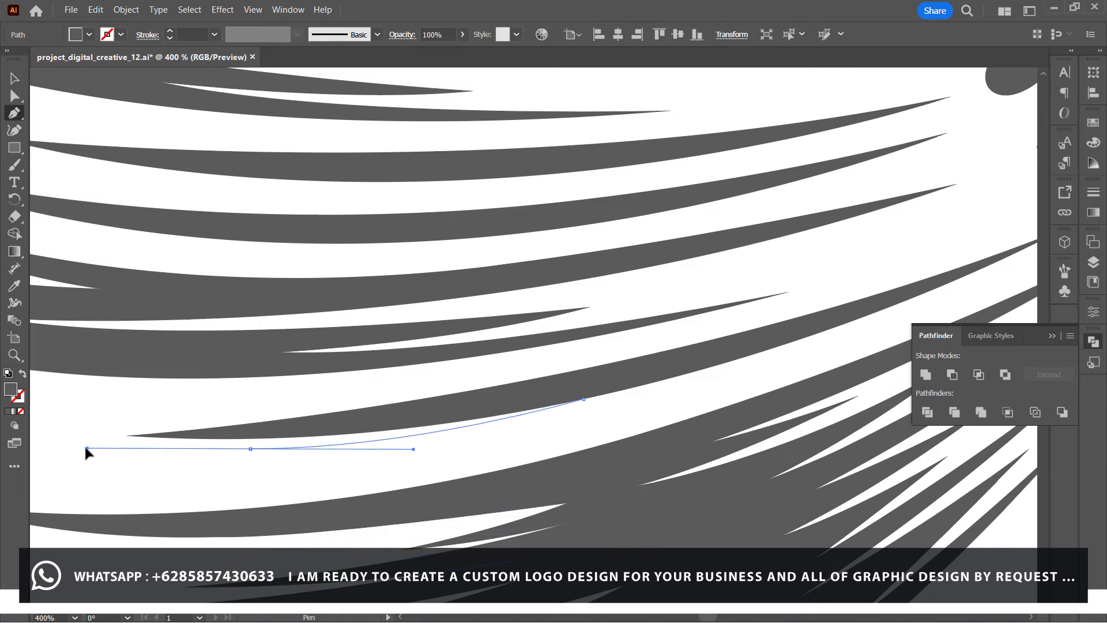
left_click(251, 449)
left_click_drag(602, 409, 790, 374)
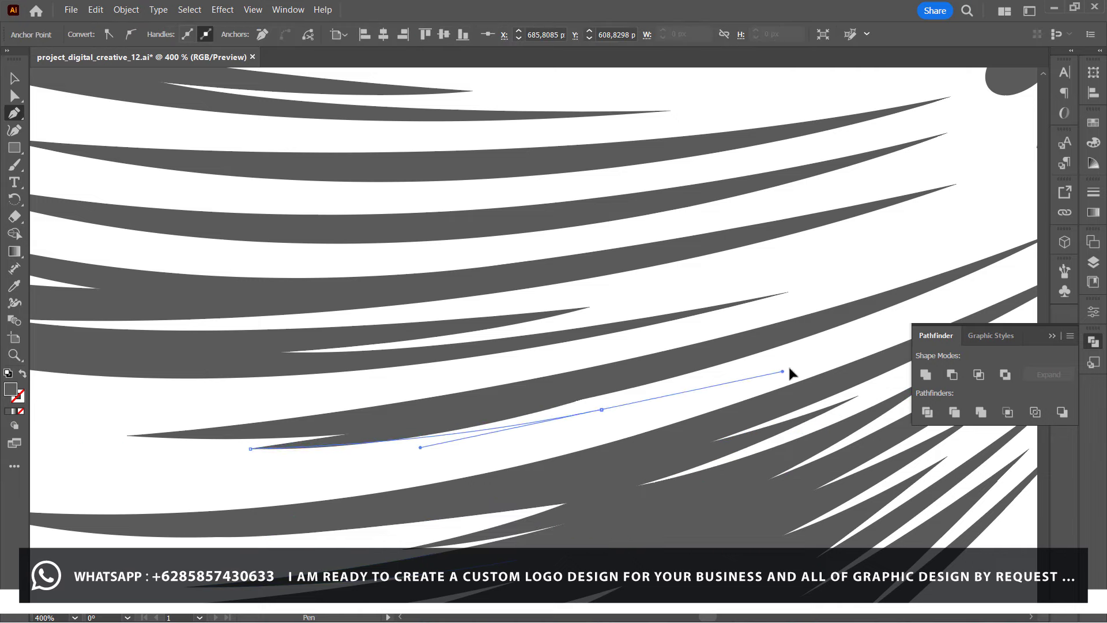
mouse_move(584, 399)
left_mouse_down()
mouse_move(385, 461)
mouse_move(580, 443)
left_mouse_up()
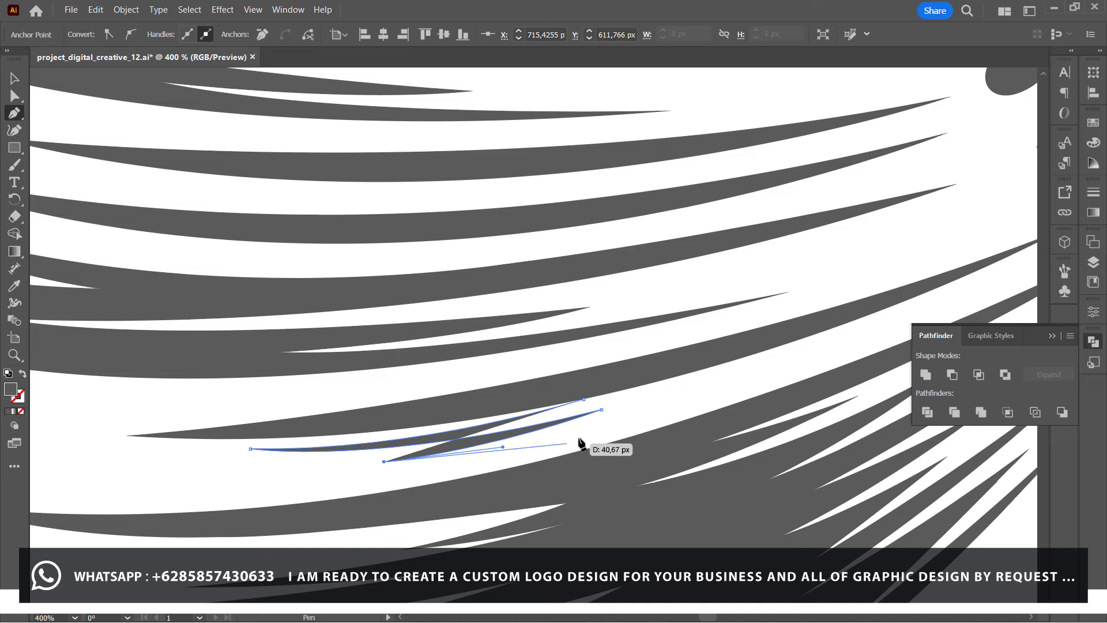
Outline a second strand with a curved right tip and a return edge.
left_click_drag(642, 414, 769, 374)
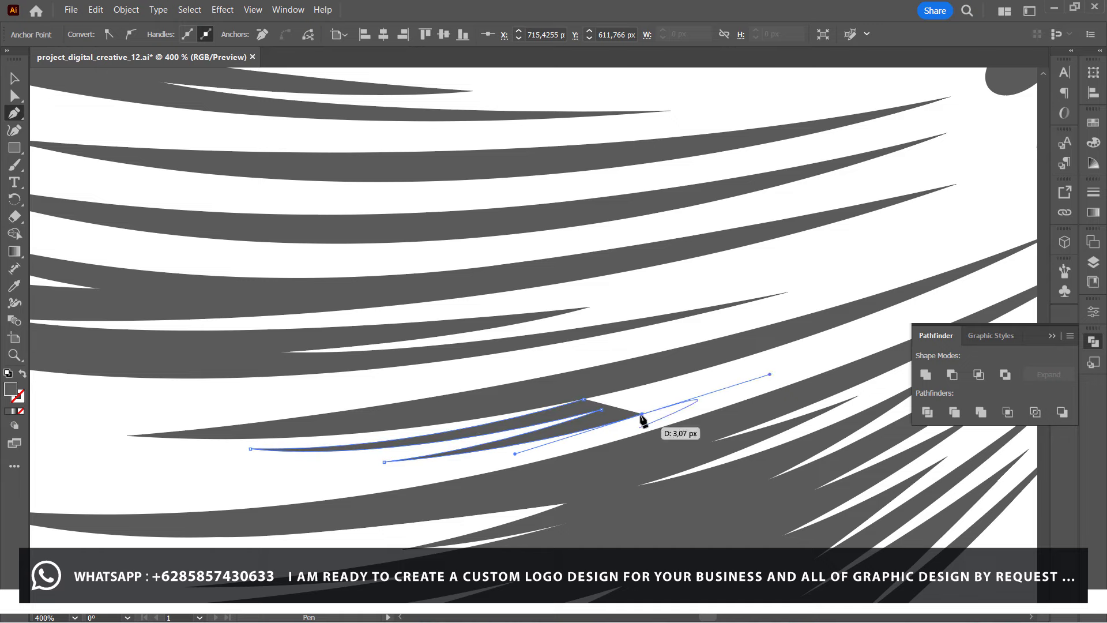
left_click_drag(515, 454, 466, 463)
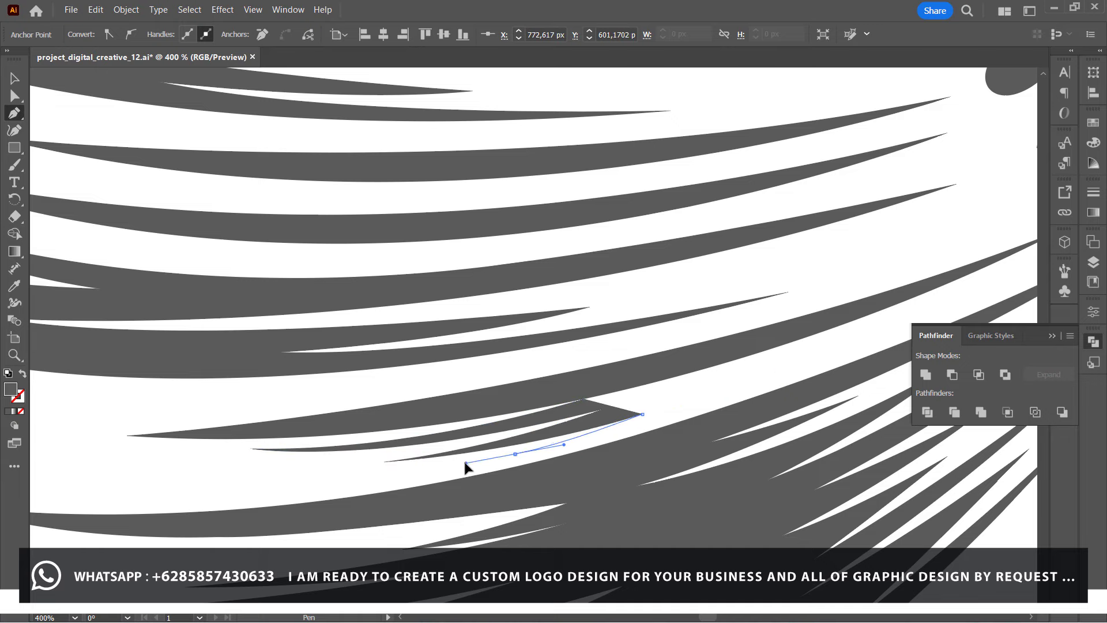
left_click_drag(658, 430, 735, 408)
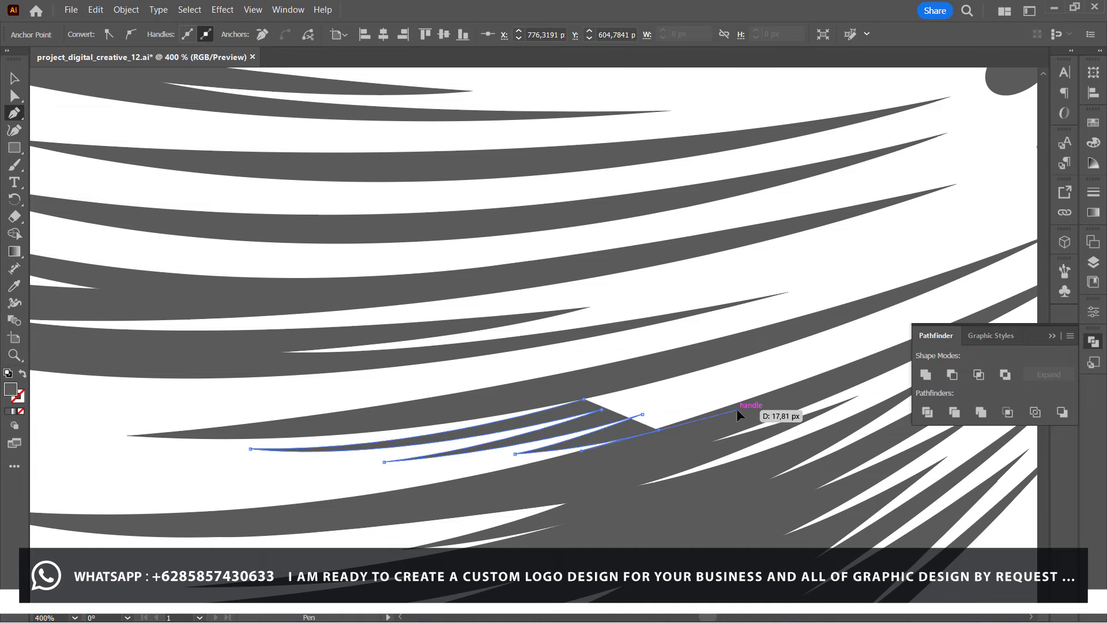
scroll(736, 408, "right", 3)
mouse_move(689, 337)
left_mouse_down()
mouse_move(497, 407)
mouse_move(672, 336)
left_mouse_up()
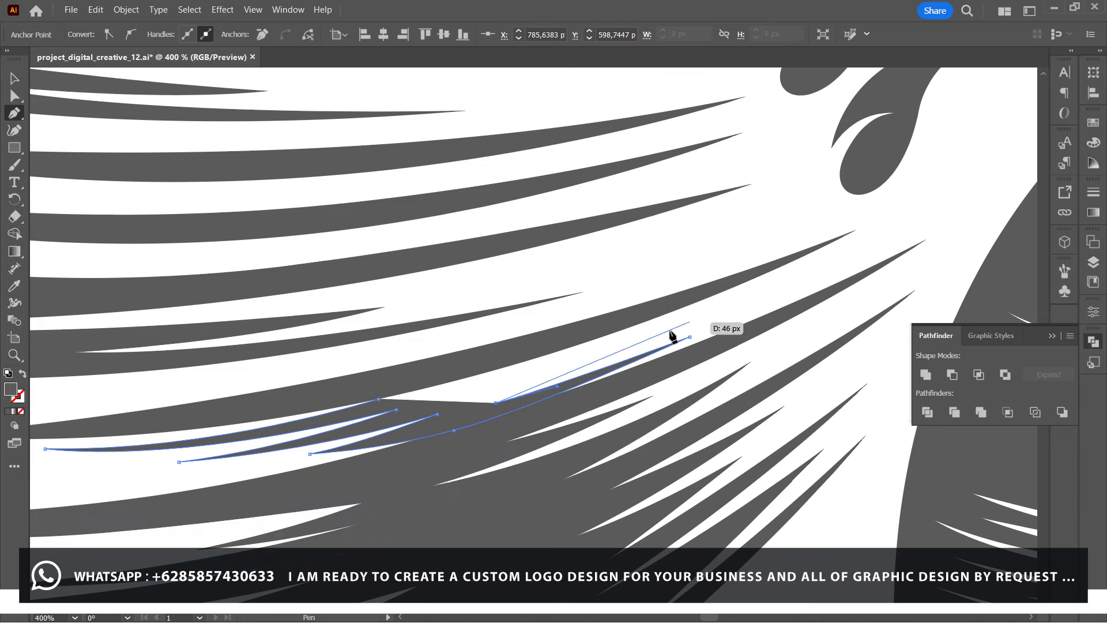
left_click(594, 363)
left_click(632, 341)
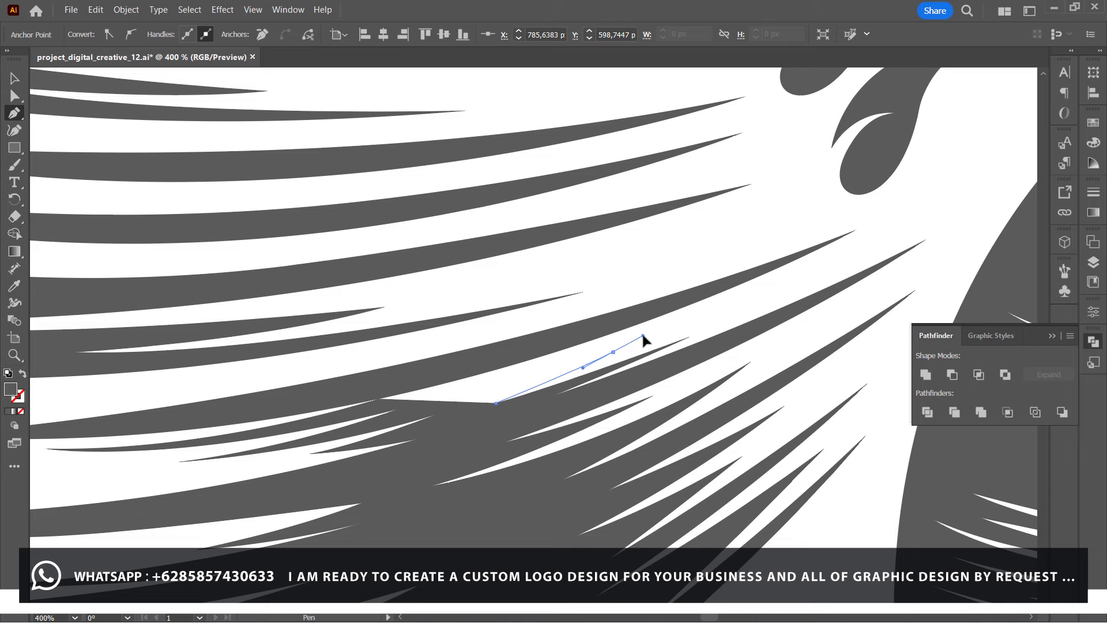
left_click(502, 384)
left_click(445, 392)
left_click(379, 399)
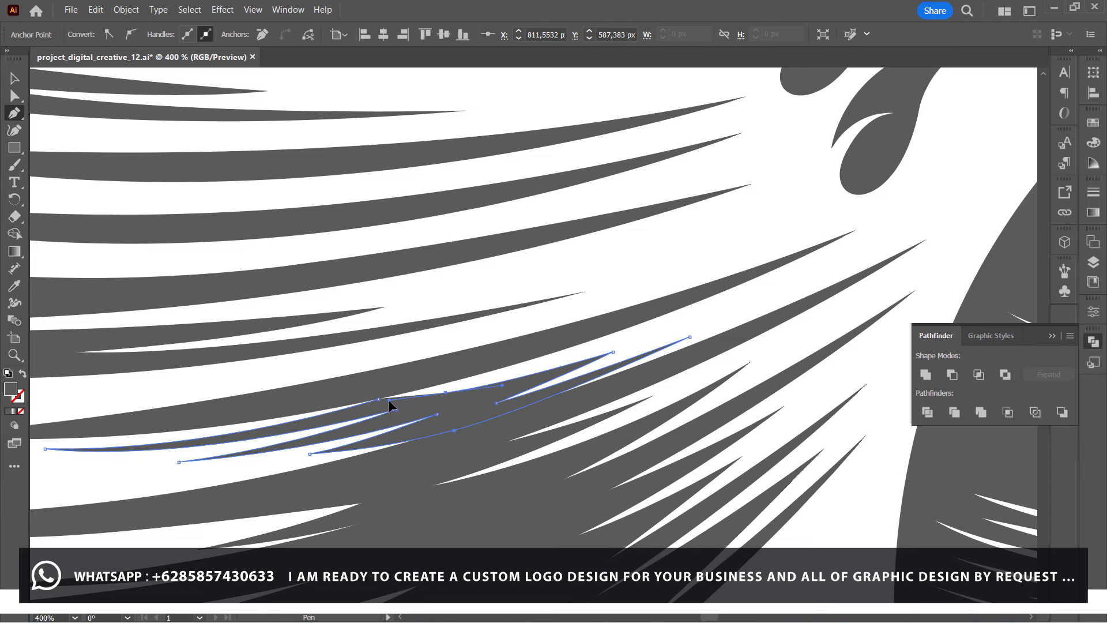
Draw a third strand closed at its start, then nudge its tip up and right.
left_click(446, 393)
left_click_drag(681, 308, 781, 265)
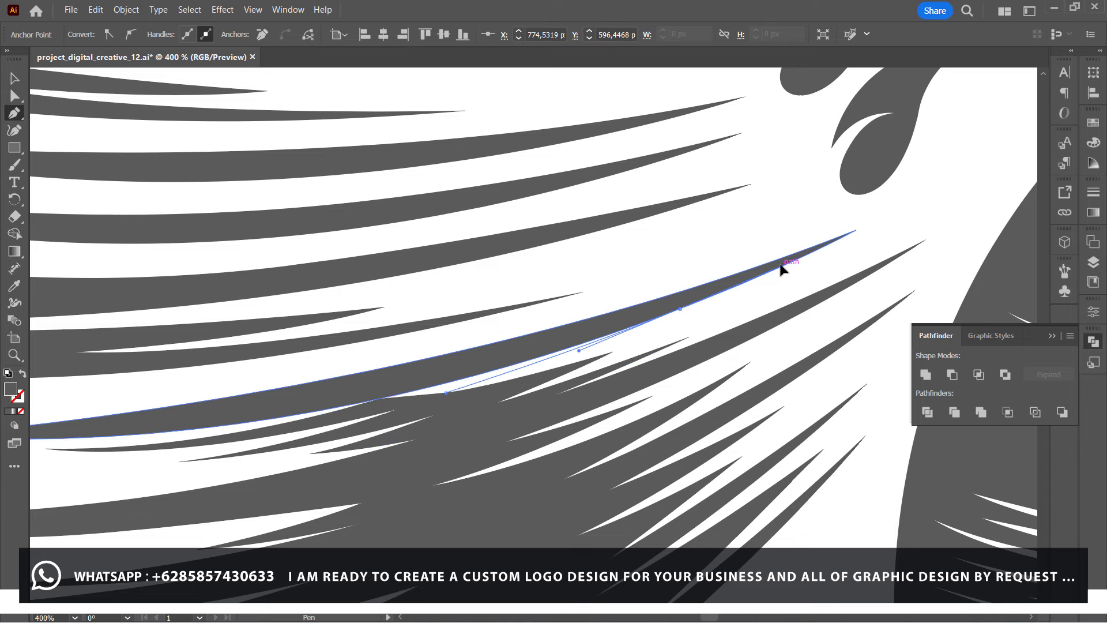
left_click(600, 326)
left_click(360, 388)
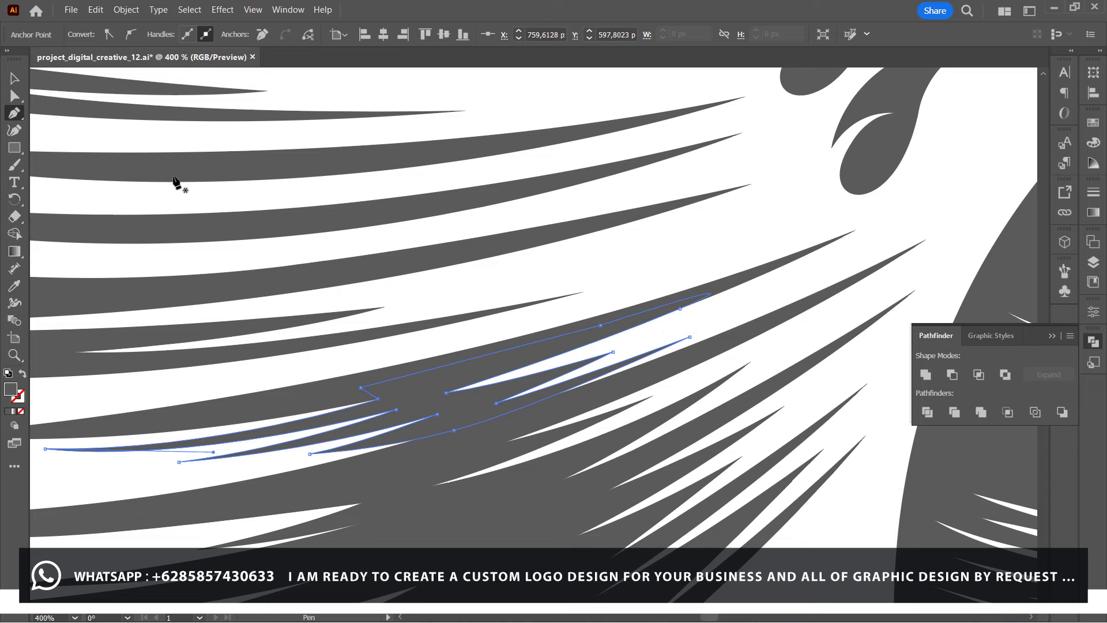
key("a")
left_click_drag(618, 350, 673, 335)
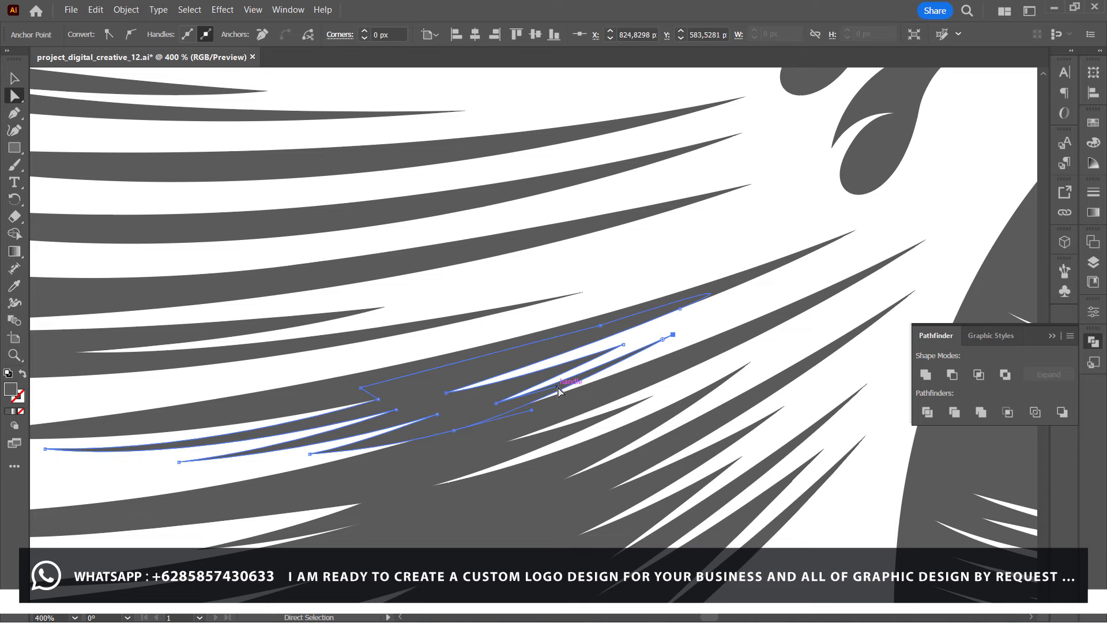
Pull the strand's inner anchor slightly inward, deselect, and view the whole bee at 100%.
left_click(738, 317)
left_click_drag(634, 343, 621, 344)
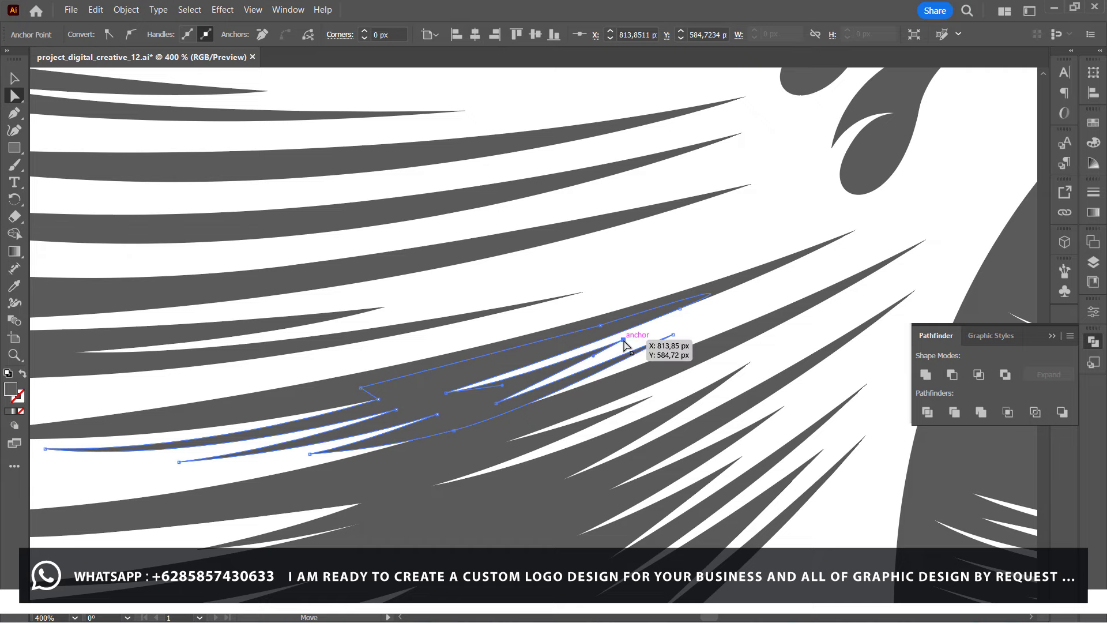
left_click(645, 285)
key("ctrl+1")
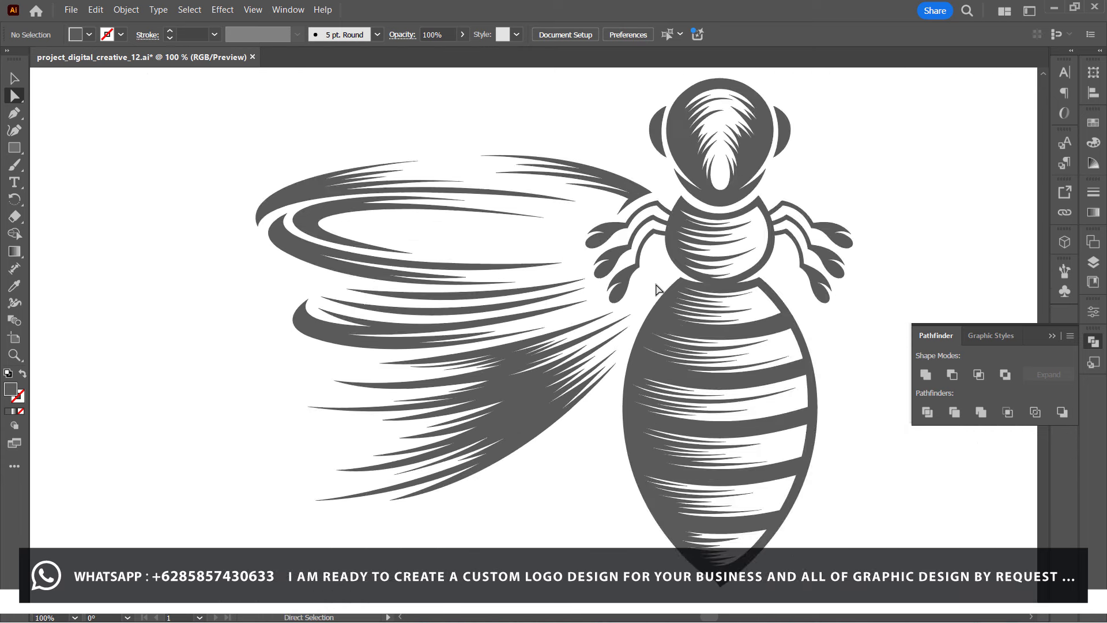
Group all the swirling strands into one object.
key("v")
left_click_drag(225, 183, 581, 543)
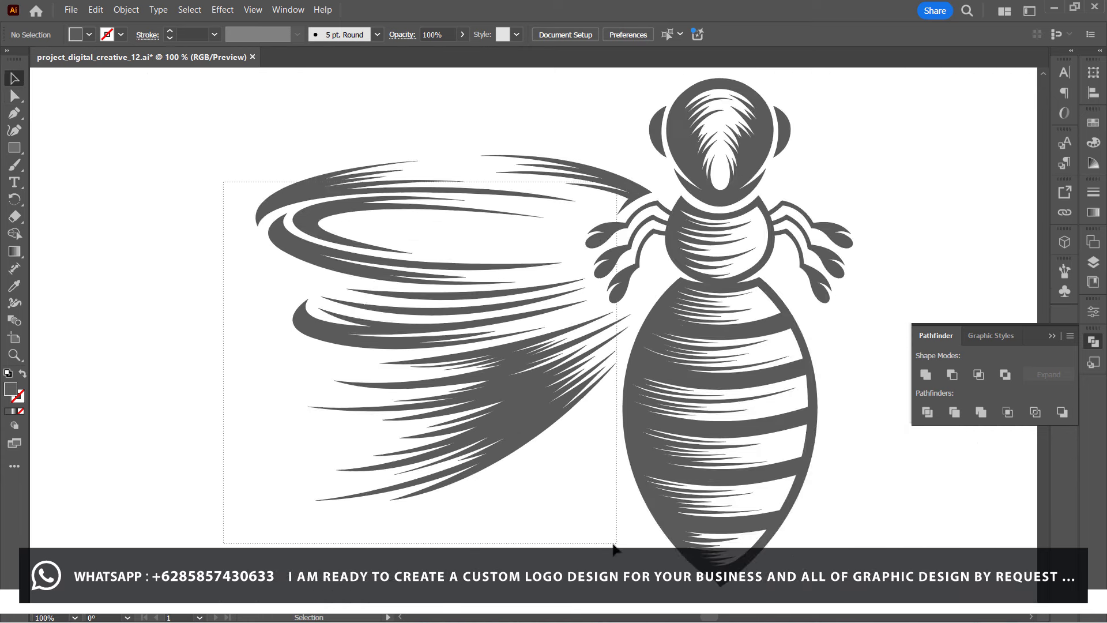
right_click(504, 254)
left_click(522, 444)
scroll(548, 440, "right", 2)
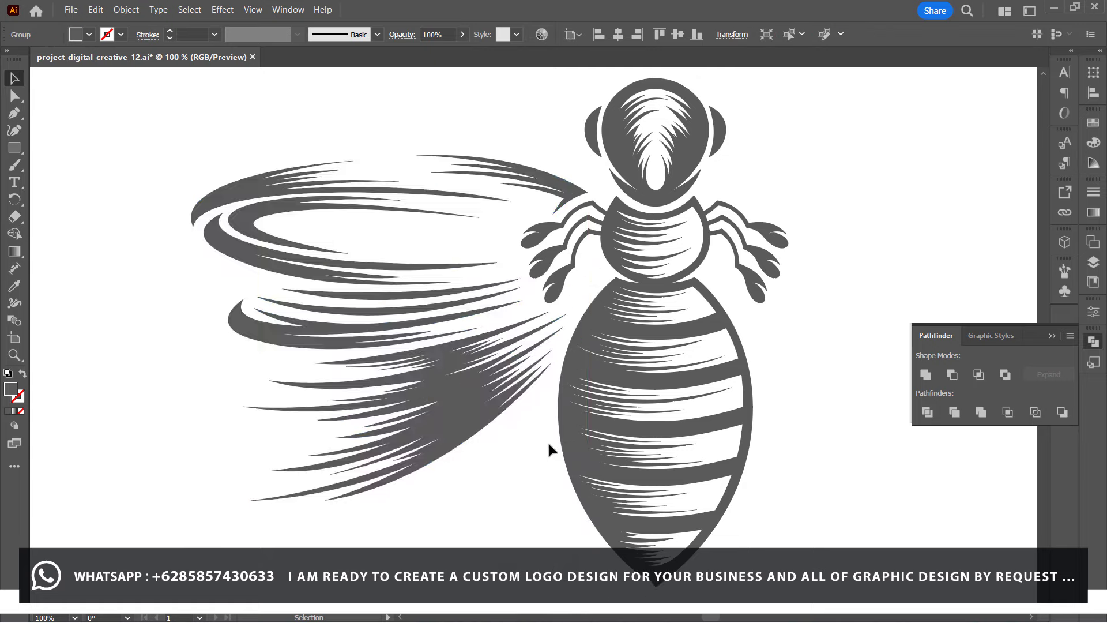
scroll(333, 297, "right", 4)
right_click(333, 296)
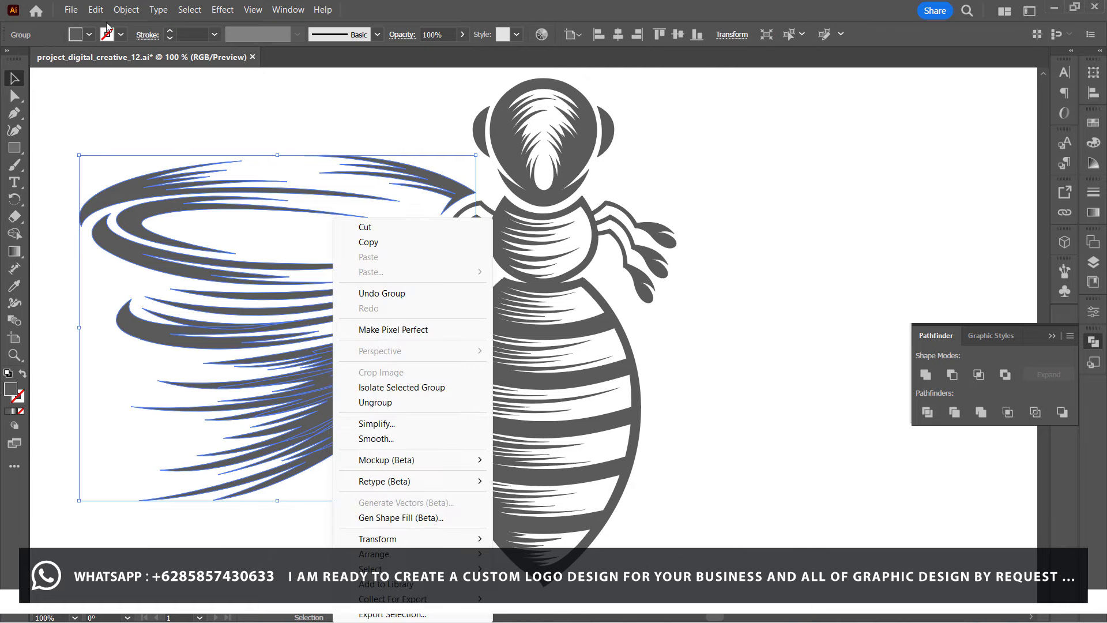
Save the document, confirming despite outside changes.
left_click(71, 9)
left_click(86, 137)
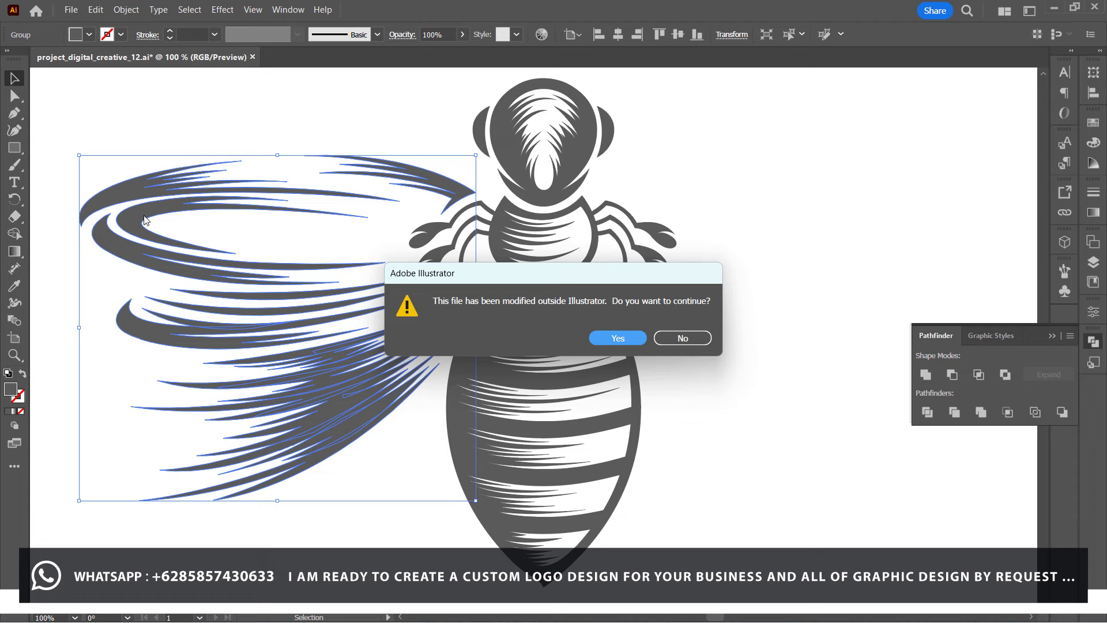
left_click(610, 337)
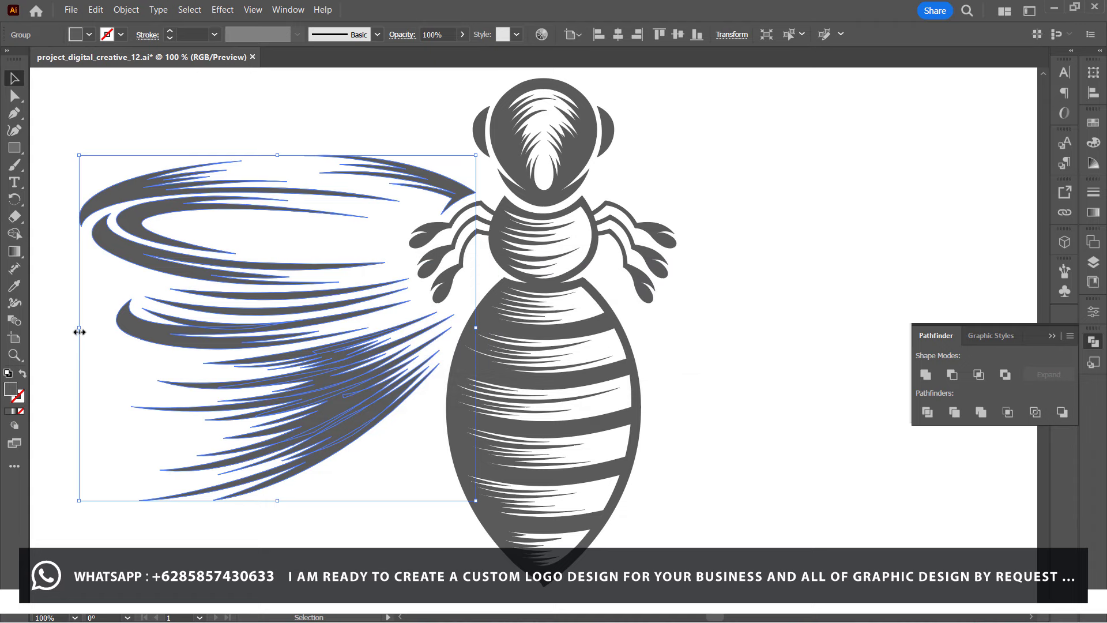
Narrow the strand group into a wing and place a mirrored copy on the right.
mouse_move(79, 332)
left_mouse_down()
mouse_move(412, 337)
mouse_move(476, 327)
left_mouse_up()
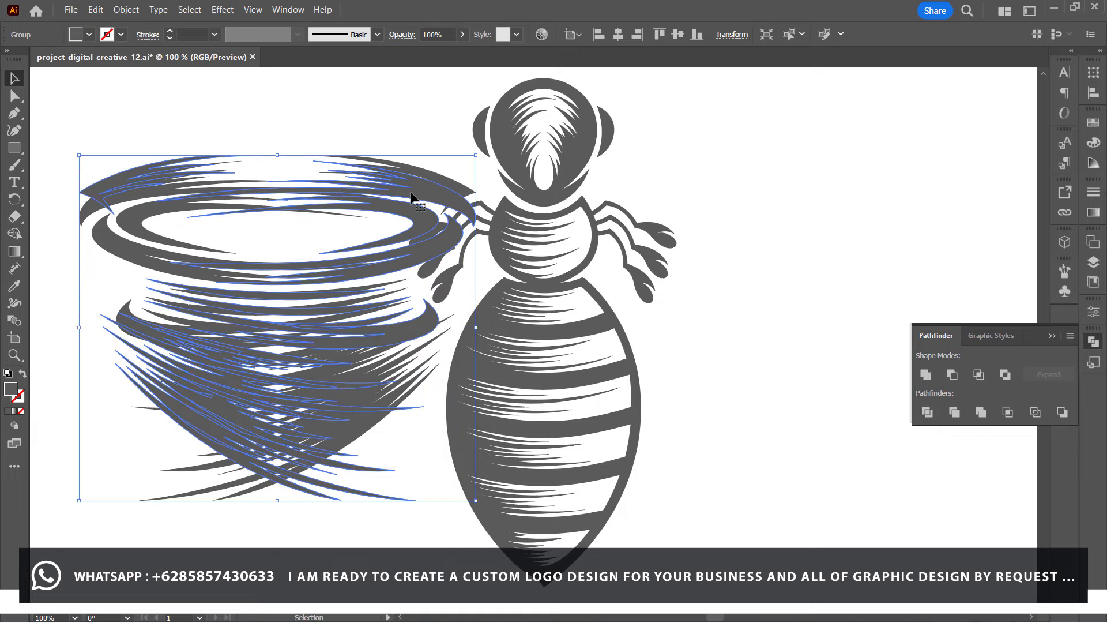
left_click_drag(981, 267, 880, 250)
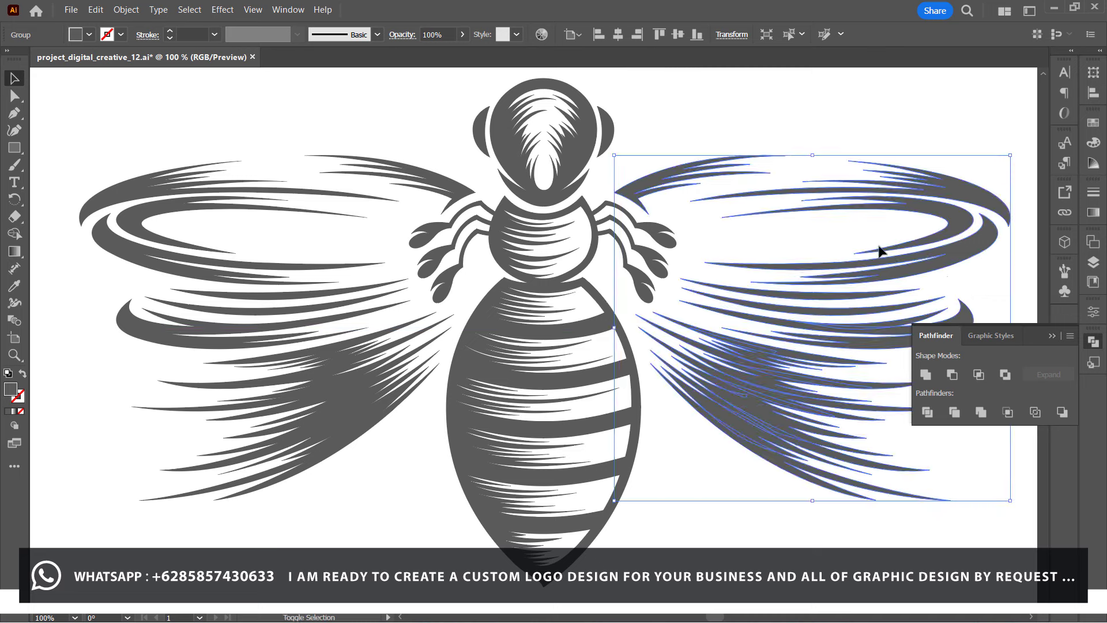
left_click(691, 118)
left_click(672, 176)
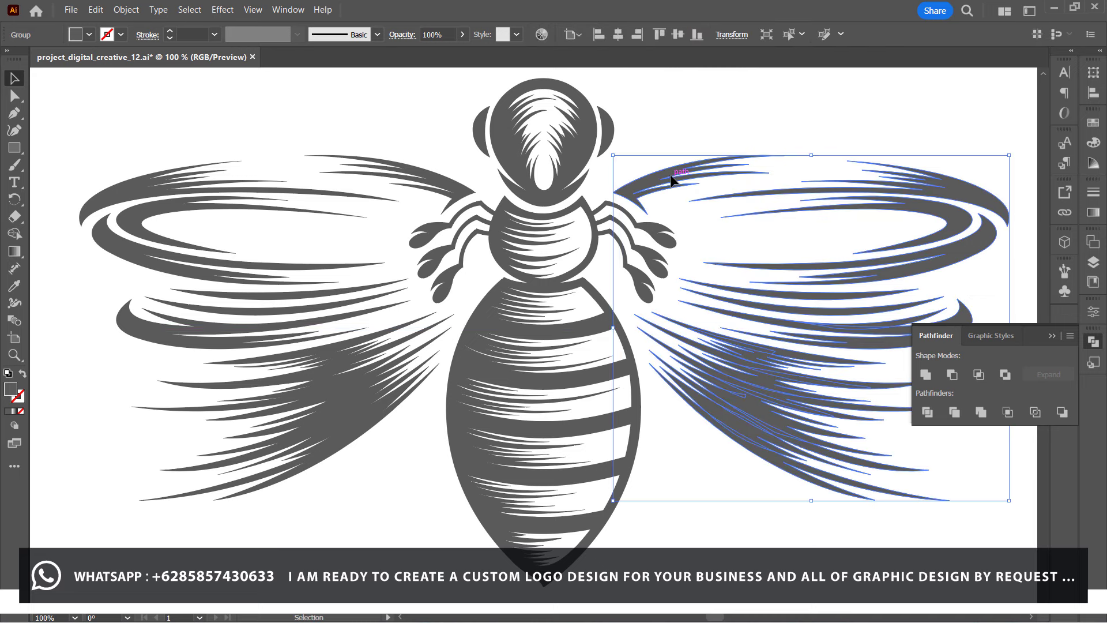
left_click(658, 132)
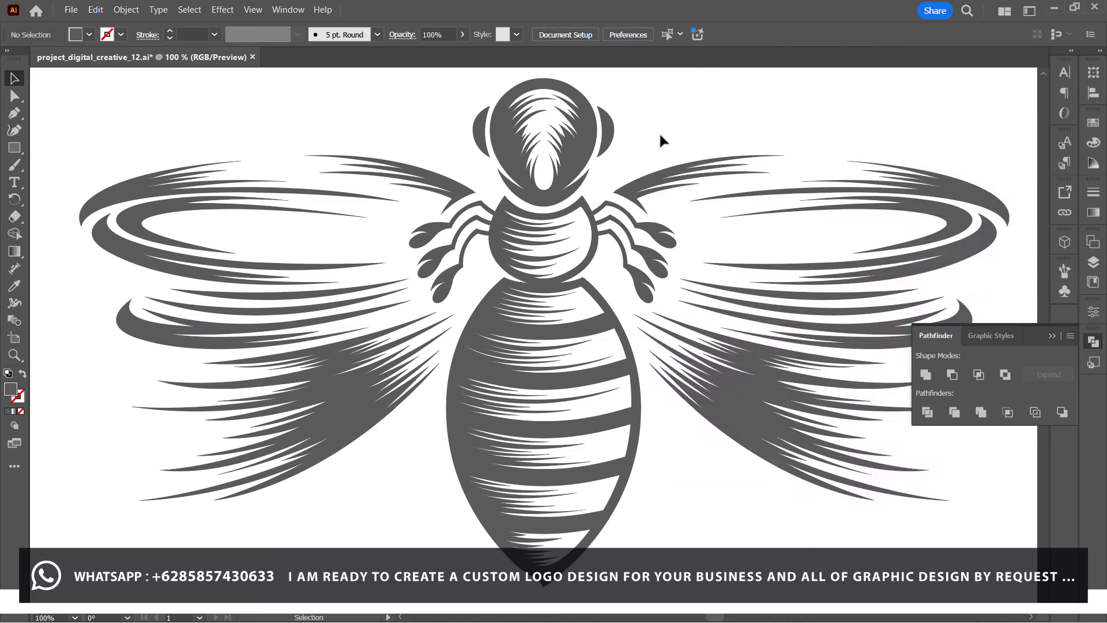
left_click(683, 161)
Group the left and right wings together.
left_click(438, 184, "shift")
right_click(437, 176)
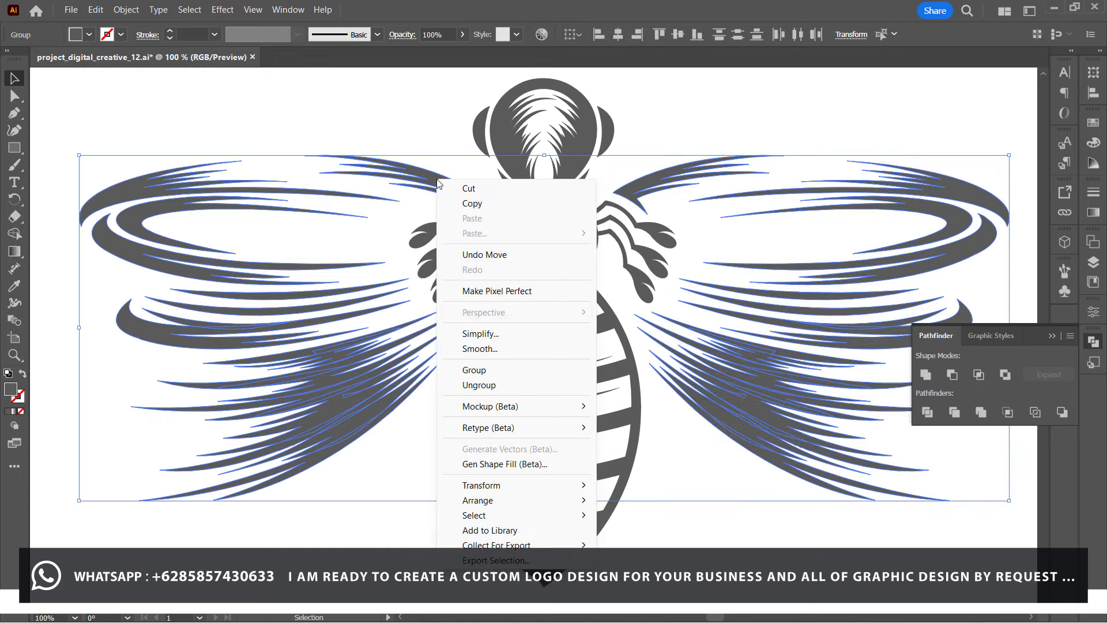
left_click(469, 366)
Group the bee's body, head and legs, leaving out the wings.
left_click(576, 115)
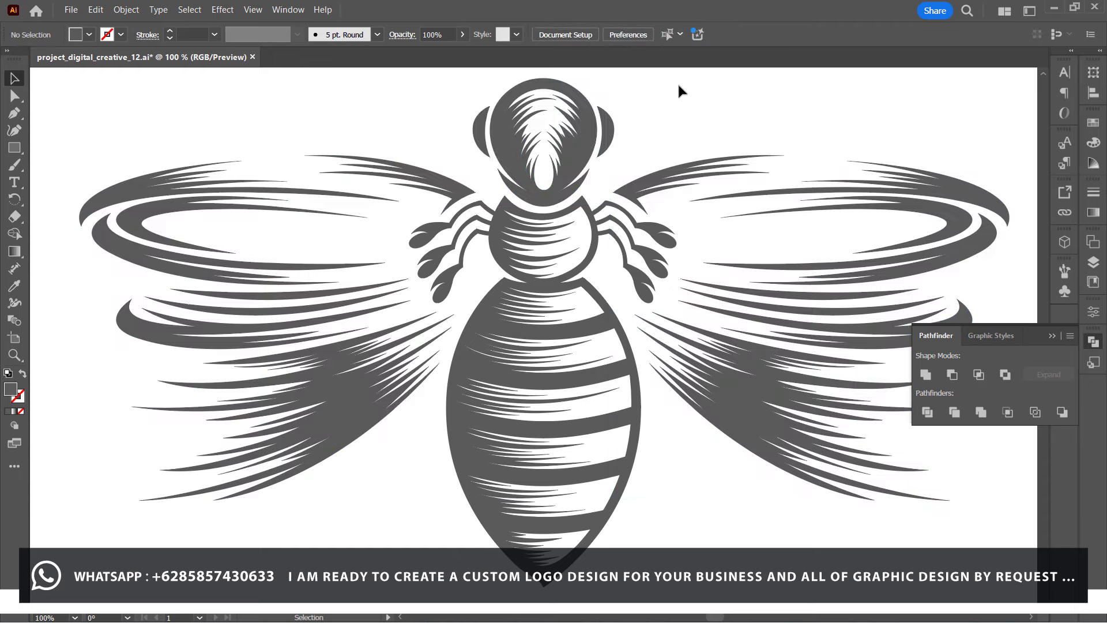
left_click_drag(675, 89, 425, 282)
left_click(423, 186, "shift")
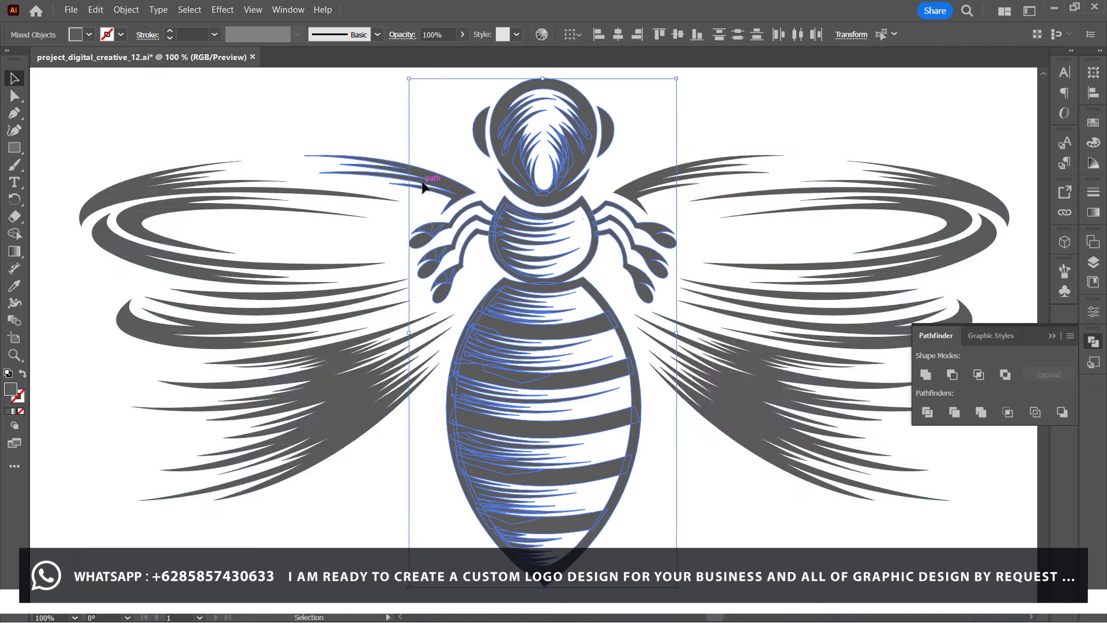
right_click(637, 249)
left_click(692, 440)
left_click(363, 440, "shift")
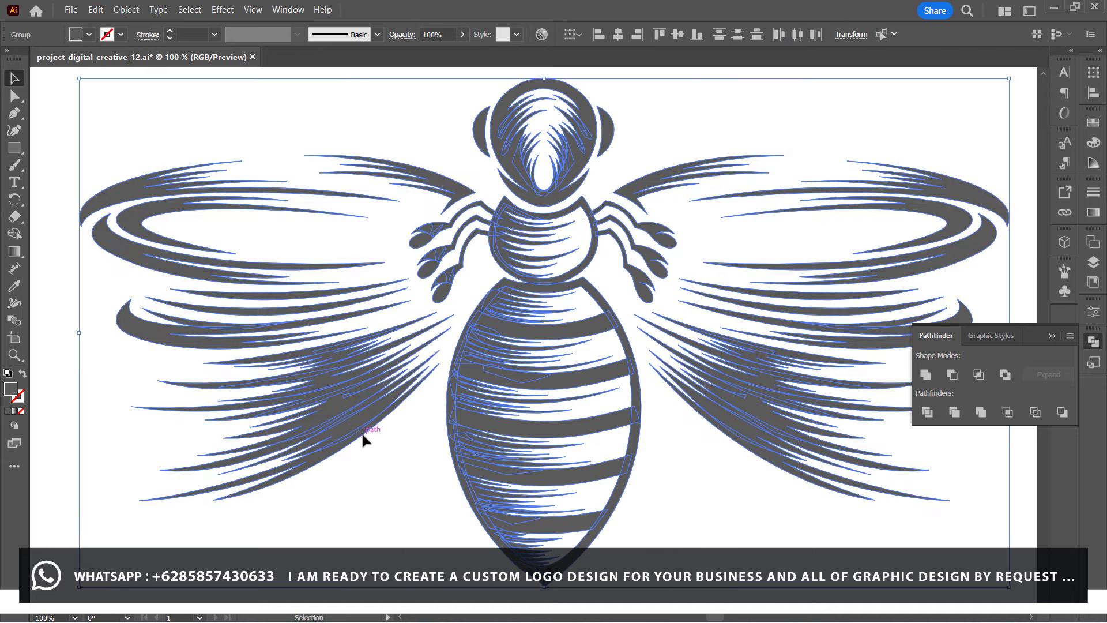
left_click(649, 135)
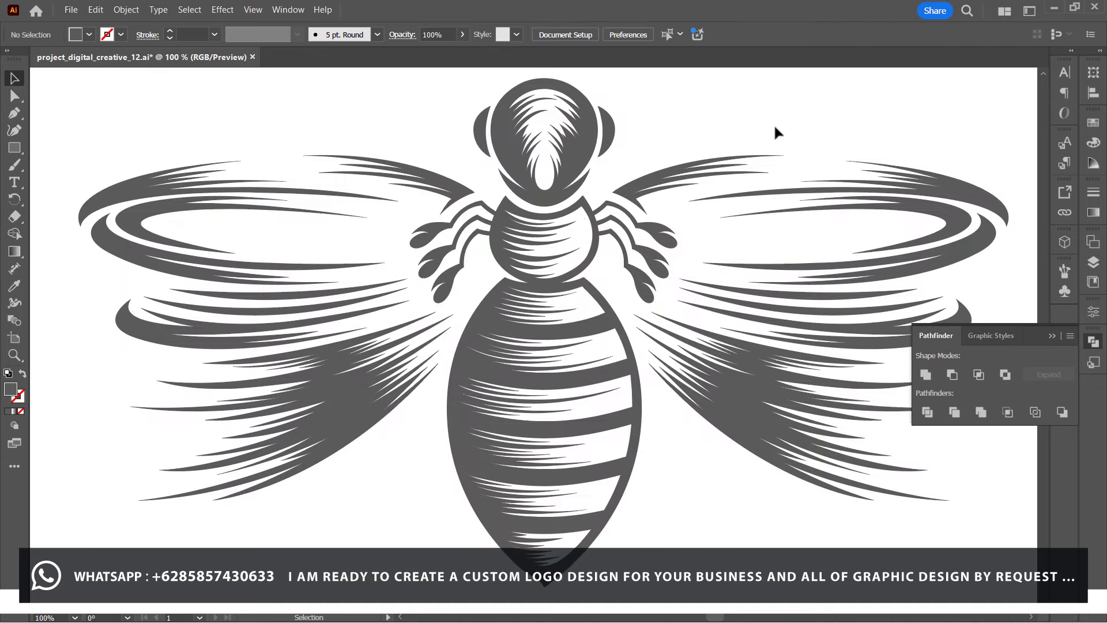
Save the file, with the Pathfinder panel collapsed and the toolbar redocked.
left_click(1051, 336)
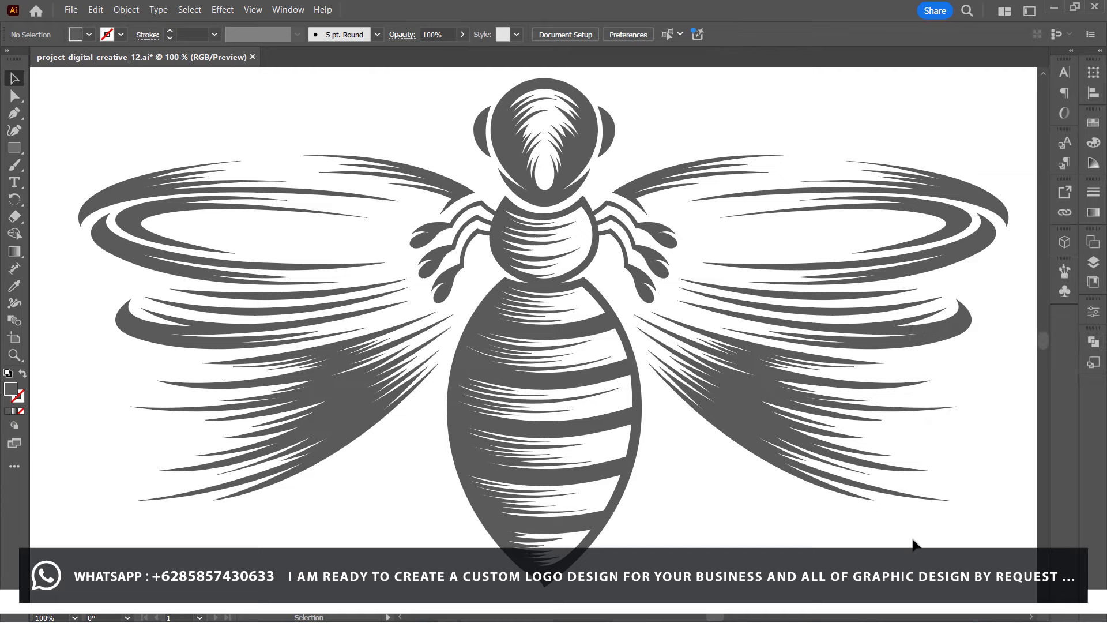
left_click(70, 10)
left_click(96, 136)
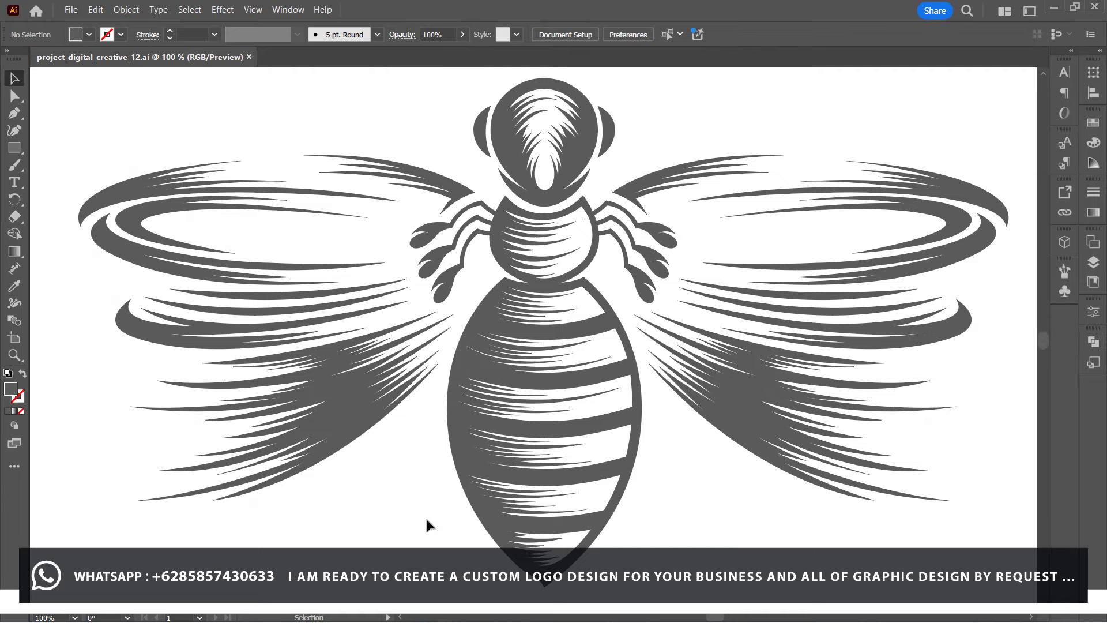
left_click(1093, 341)
left_click_drag(14, 59, 16, 61)
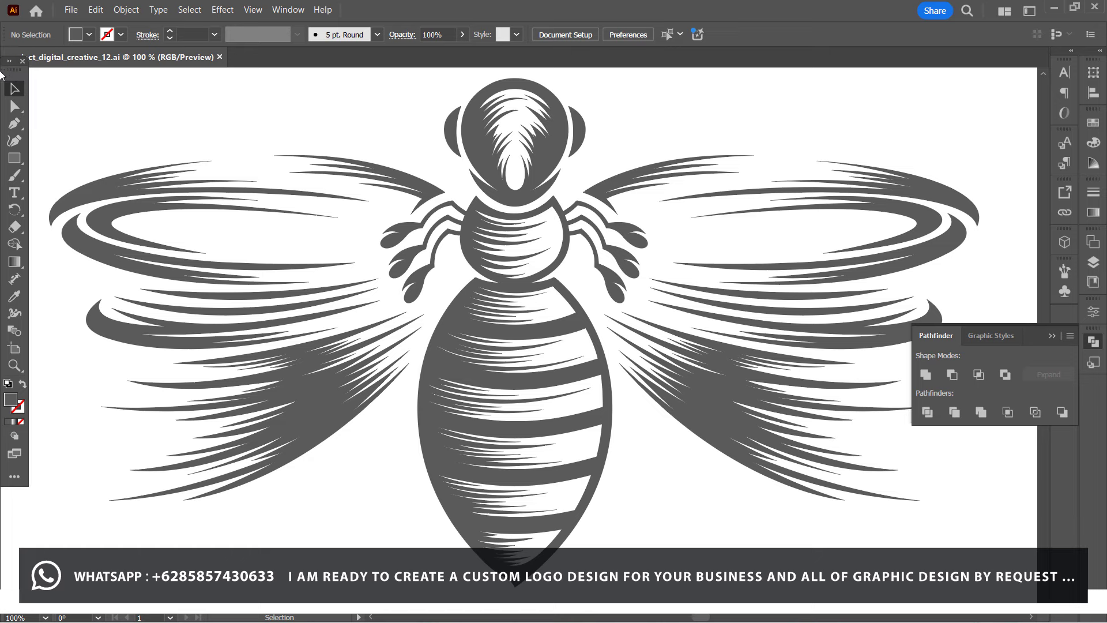
left_click_drag(10, 65, 2, 91)
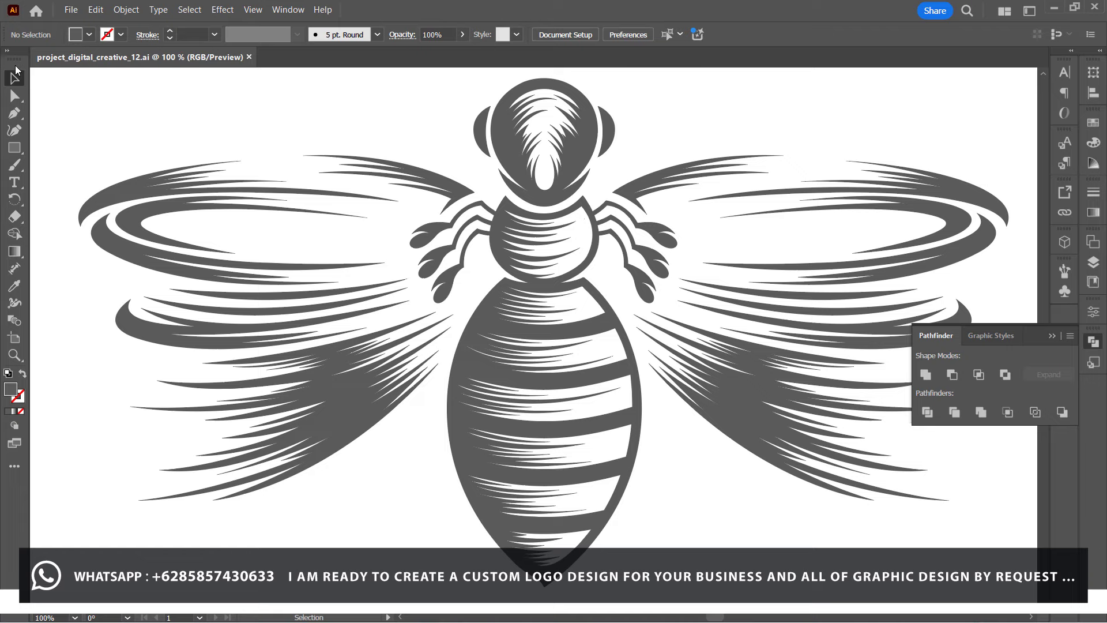
Select every bee part, wings included, and group them into one object.
left_click_drag(110, 92, 760, 490)
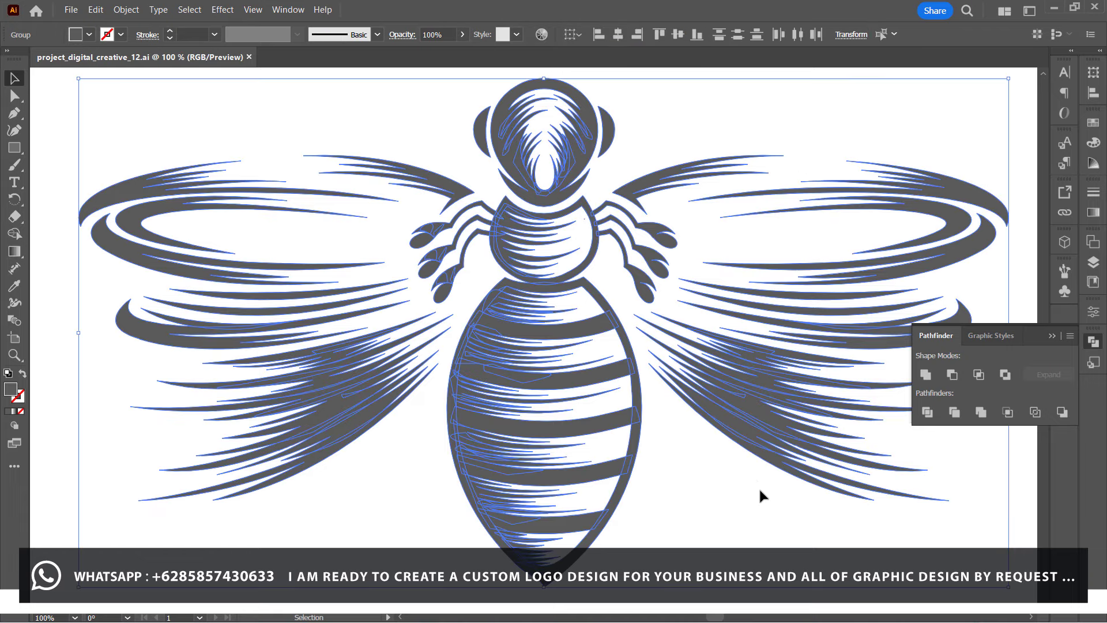
key("ctrl+shift+g")
left_click(616, 470)
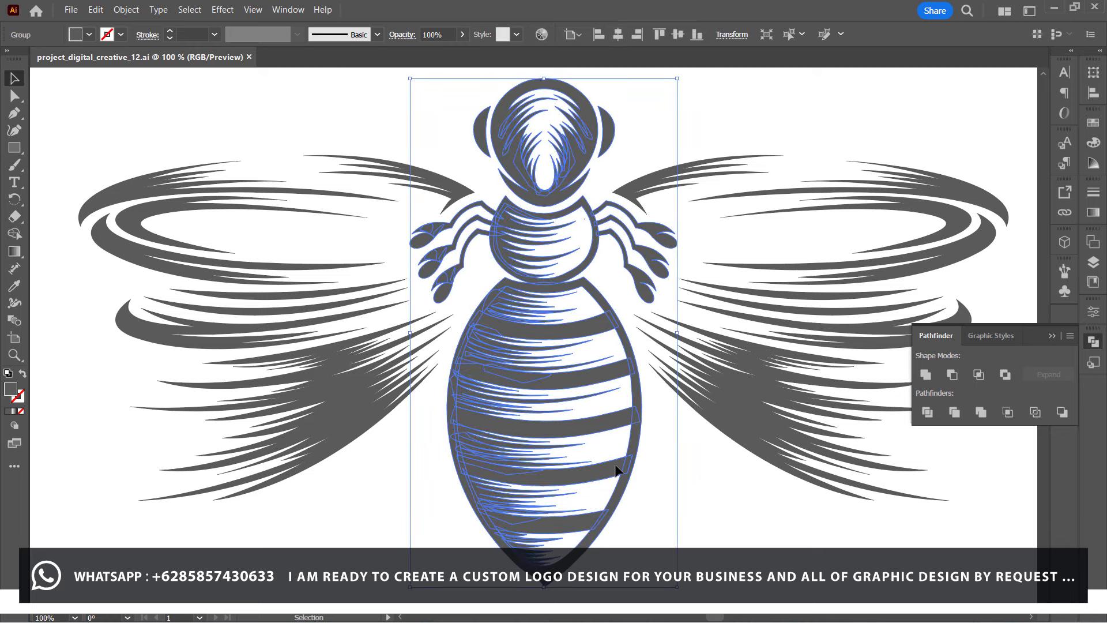
left_click(713, 412, "shift")
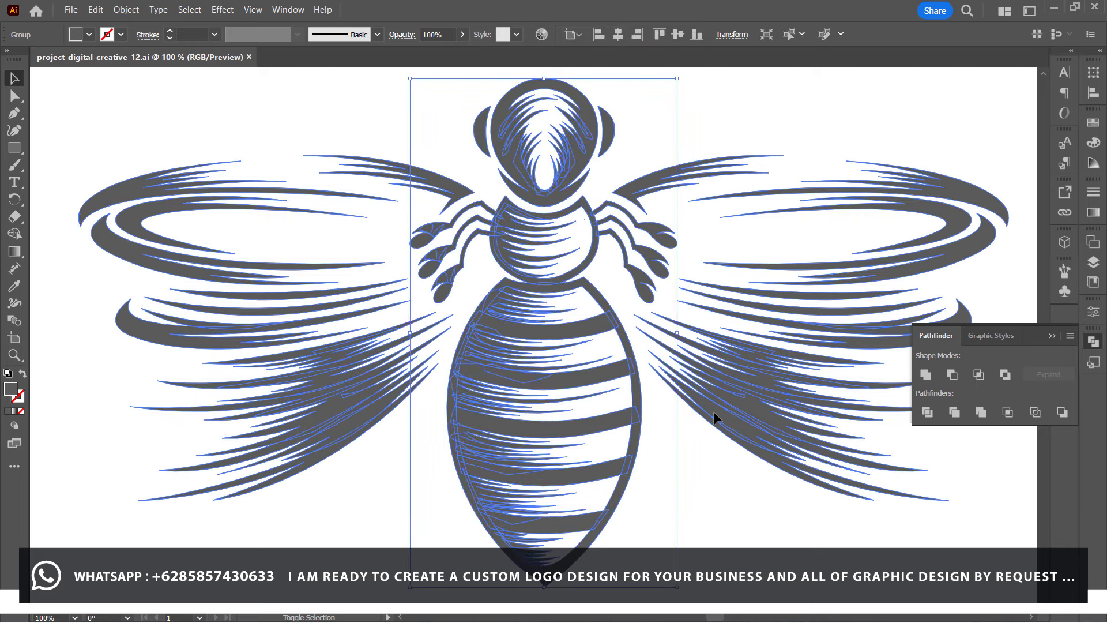
right_click(713, 412)
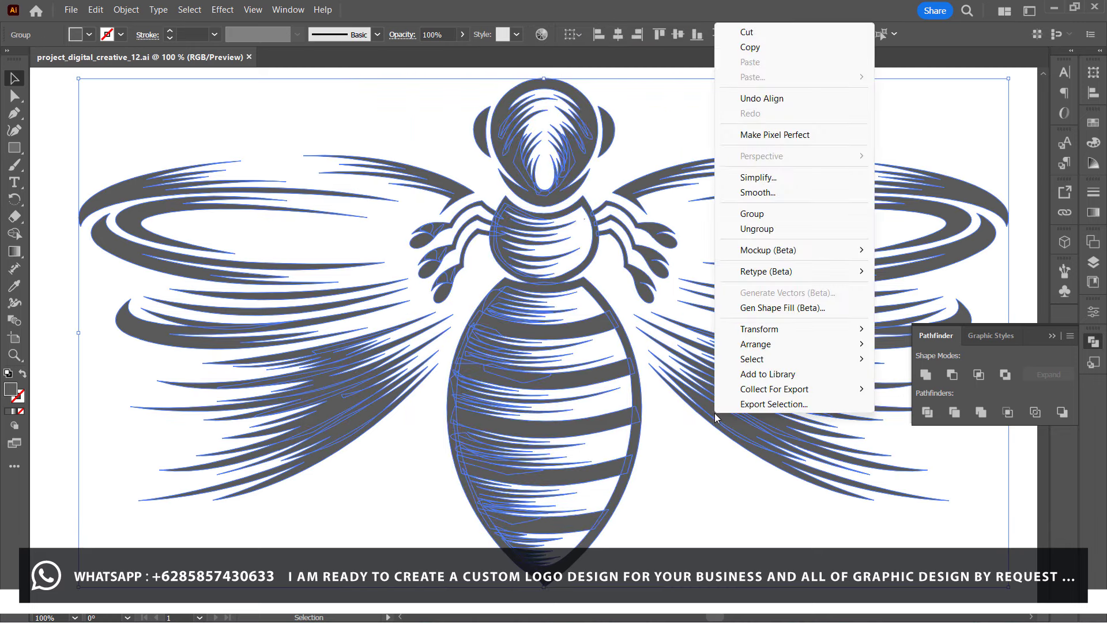
left_click(787, 217)
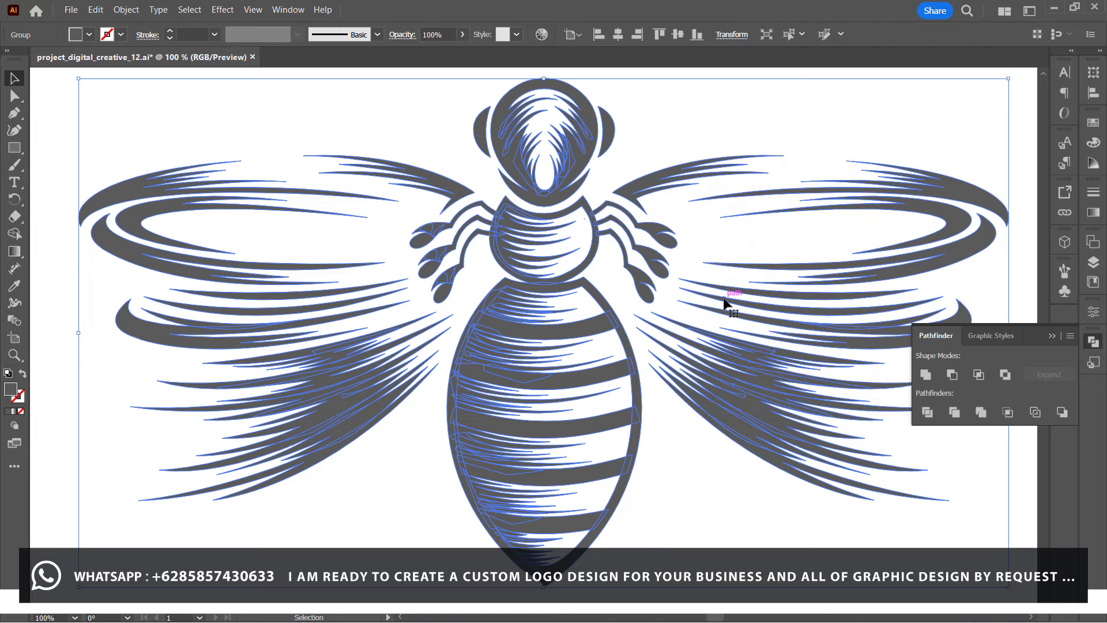
Enlarge the bee proportionally and centre it horizontally and vertically on the artboard.
key("a")
key("ctrl+0")
key("ctrl+minus")
key("ctrl+minus")
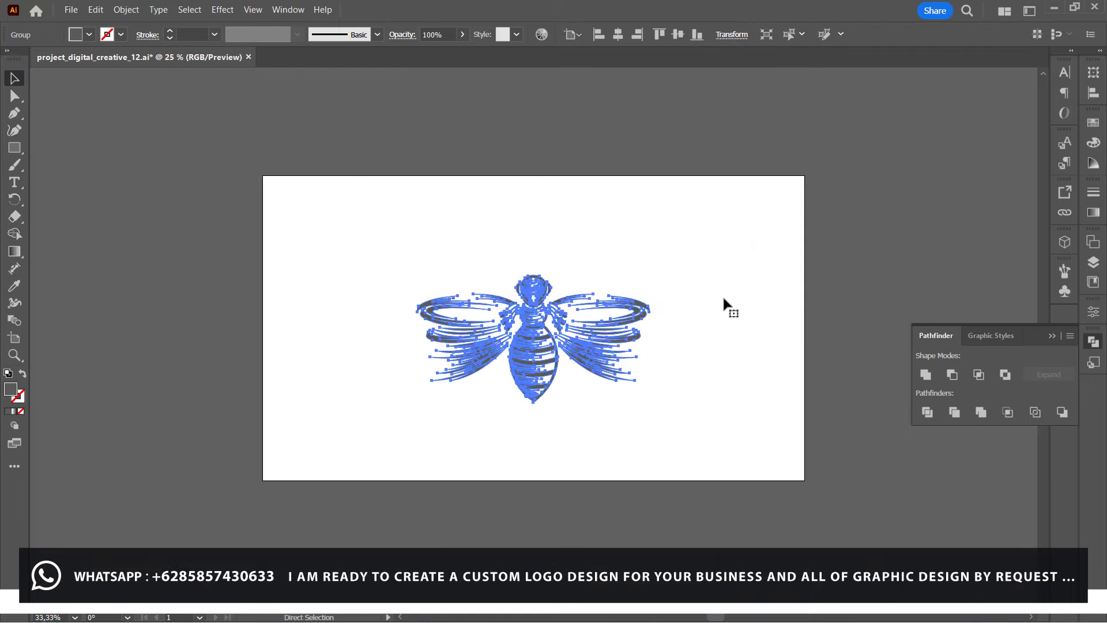
key("v")
left_click_drag(534, 275, 537, 209)
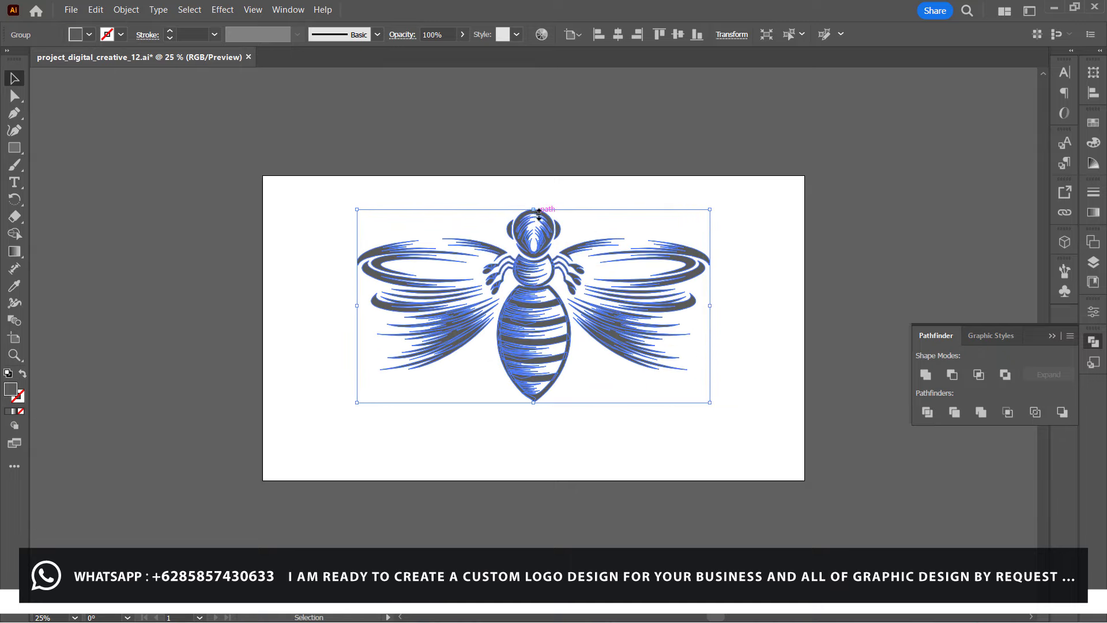
left_click_drag(535, 265, 526, 293)
left_click(618, 35)
left_click(677, 35)
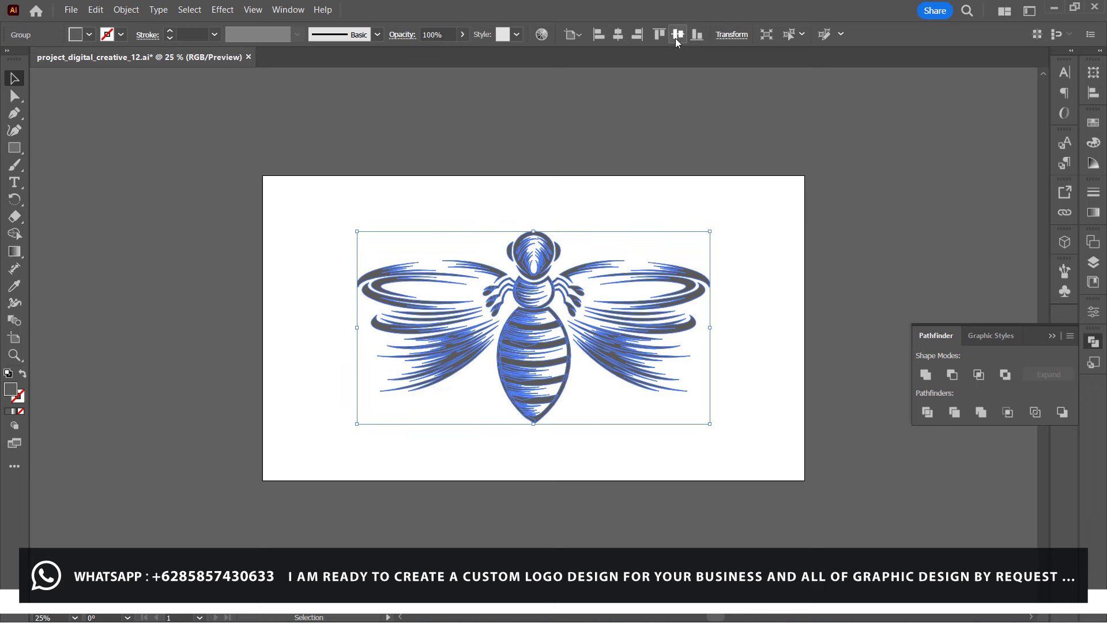
left_click(672, 141)
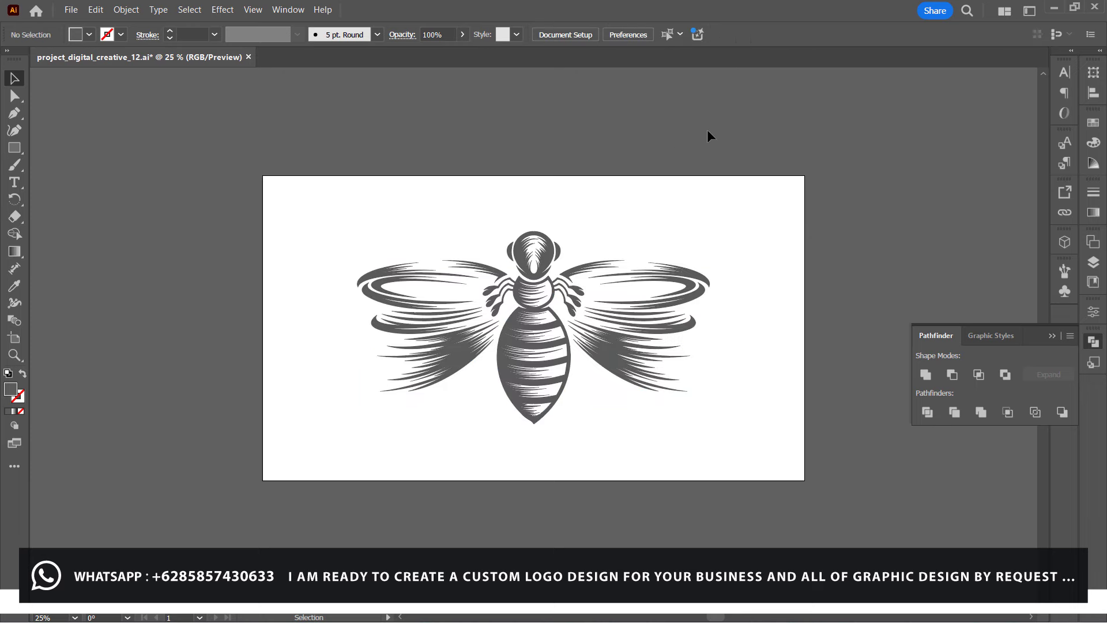
Nudge the bee group down and back up, then fit the artboard to check placement.
left_click_drag(743, 182, 297, 503)
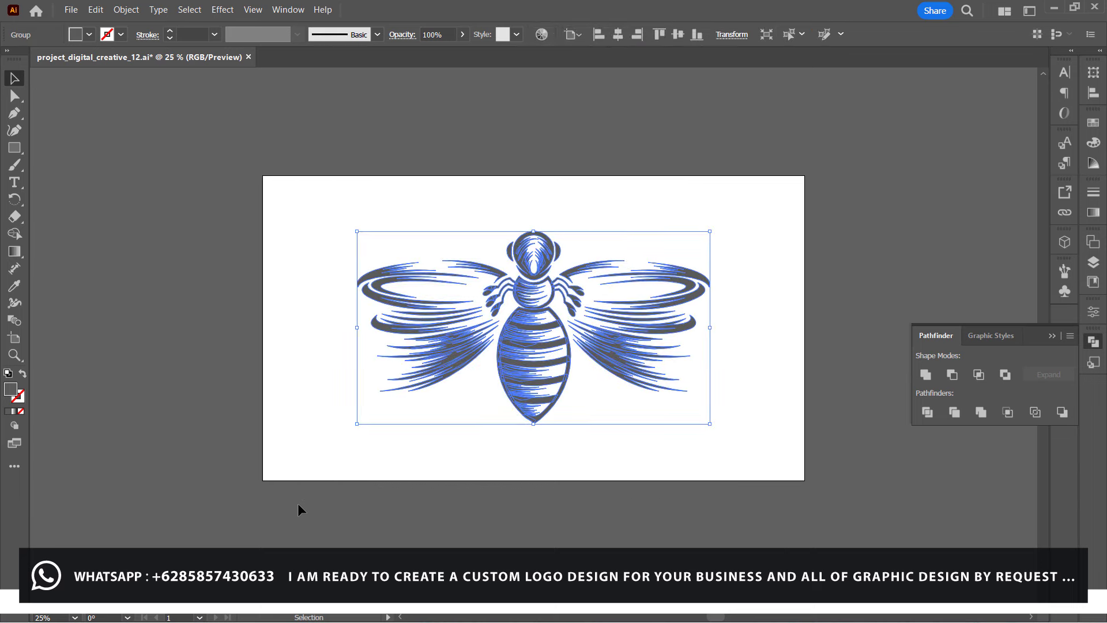
key("Down")
key("Down")
key("Down")
key("Down")
key("Down")
key("Down")
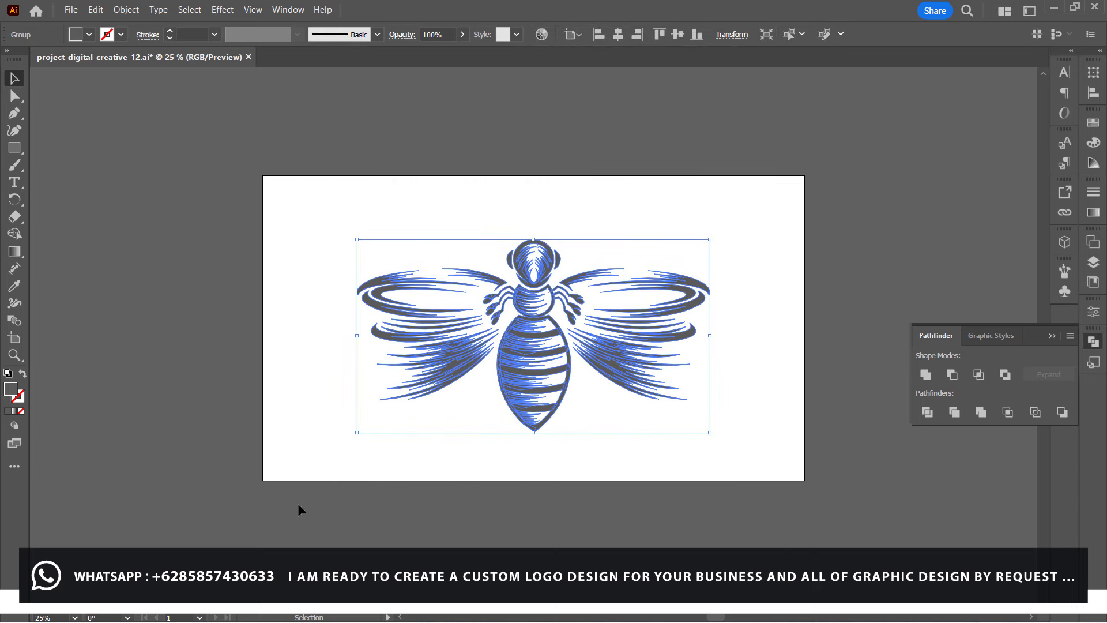
key("Up")
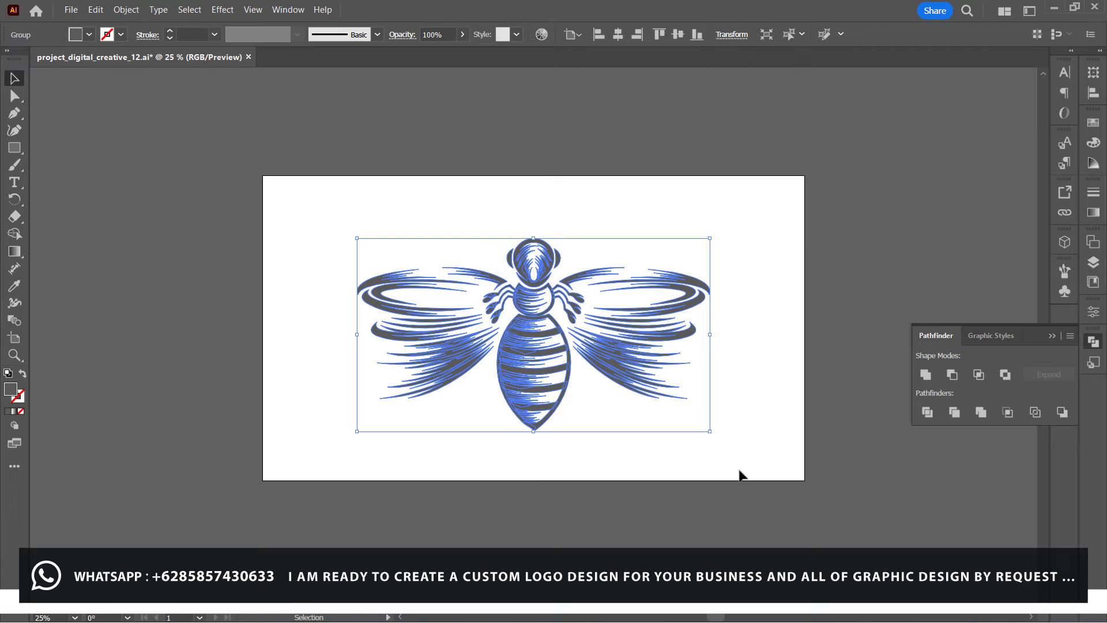
key("ctrl+0")
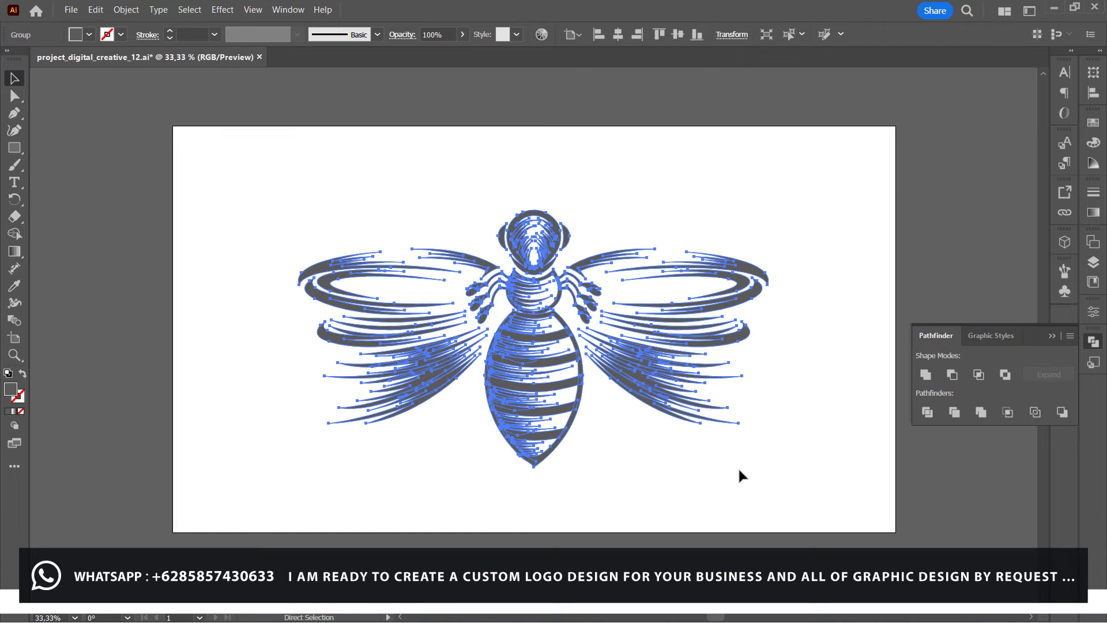
key("v")
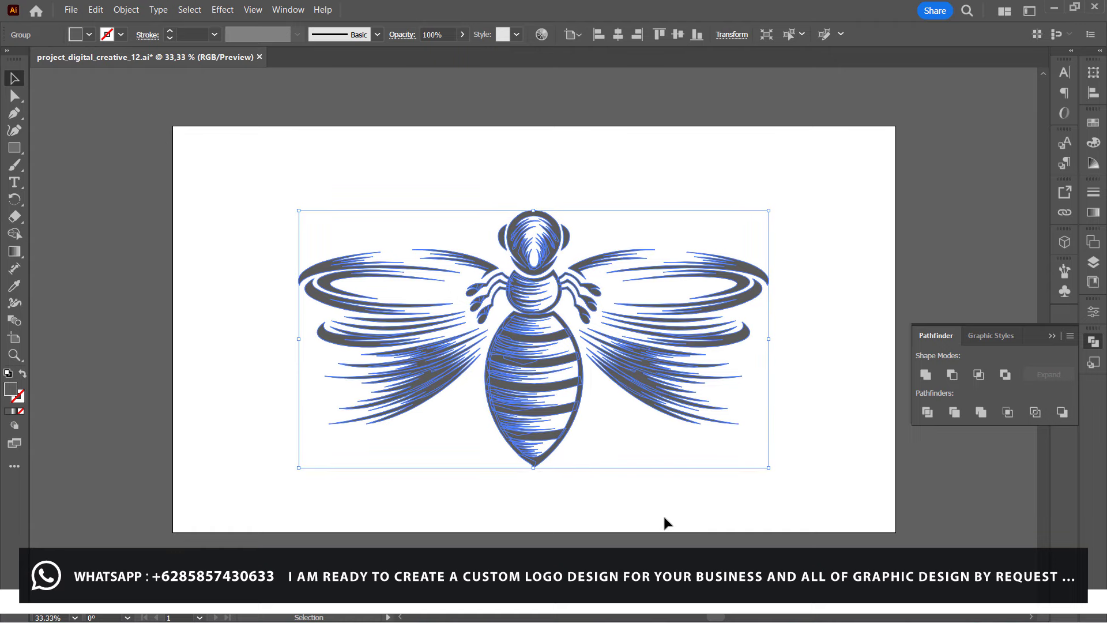
left_click(666, 522)
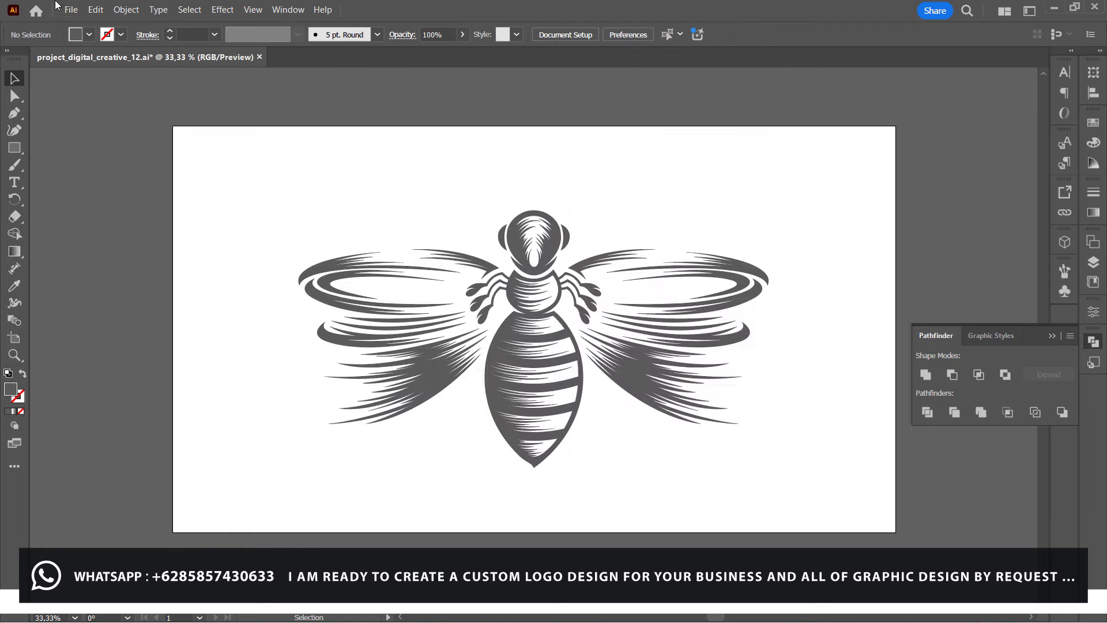
Save the file and select the artboard-sized background rectangle.
left_click(71, 10)
left_click(108, 136)
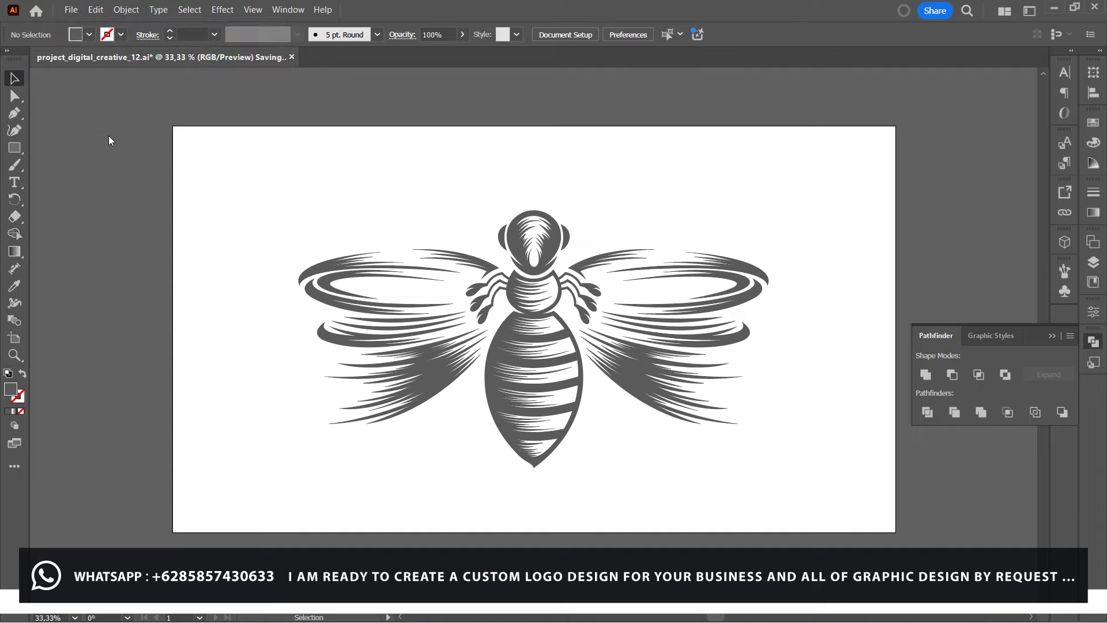
key("ctrl+alt+2")
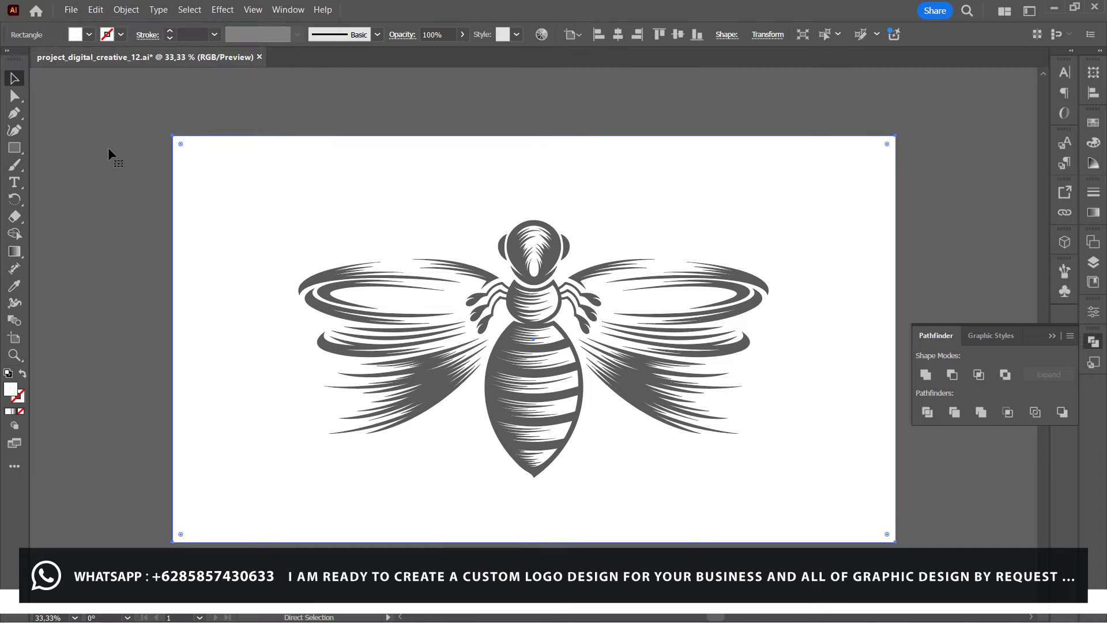
key("ctrl+0")
key("ctrl+minus")
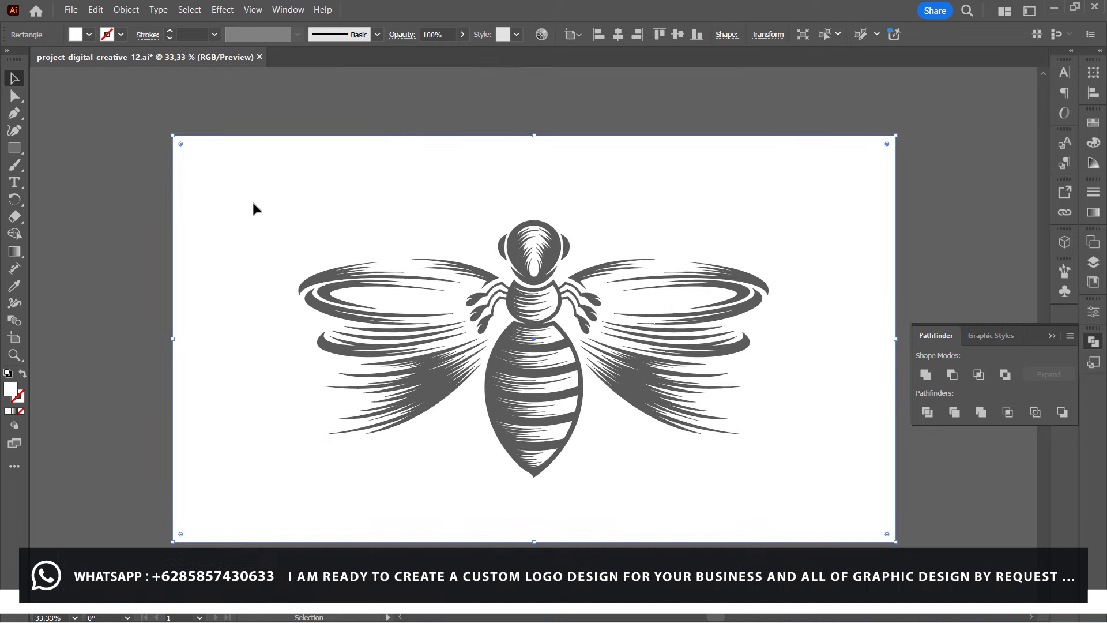
Fill the background rectangle with orange ff9700.
double_click(11, 390)
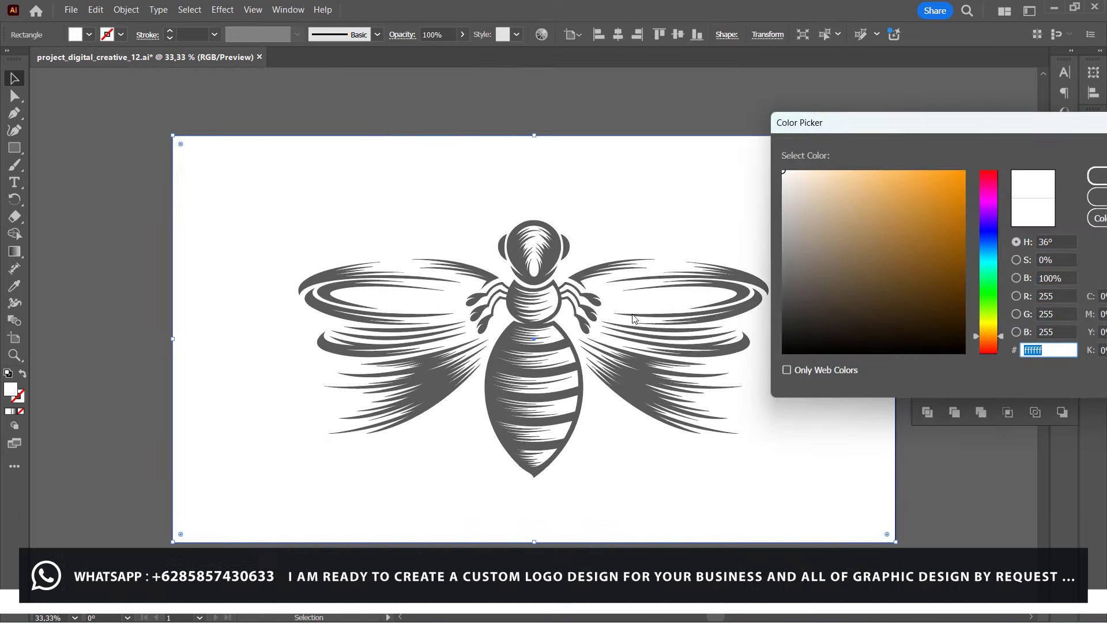
mouse_move(933, 247)
left_mouse_down()
mouse_move(967, 249)
mouse_move(988, 151)
left_mouse_up()
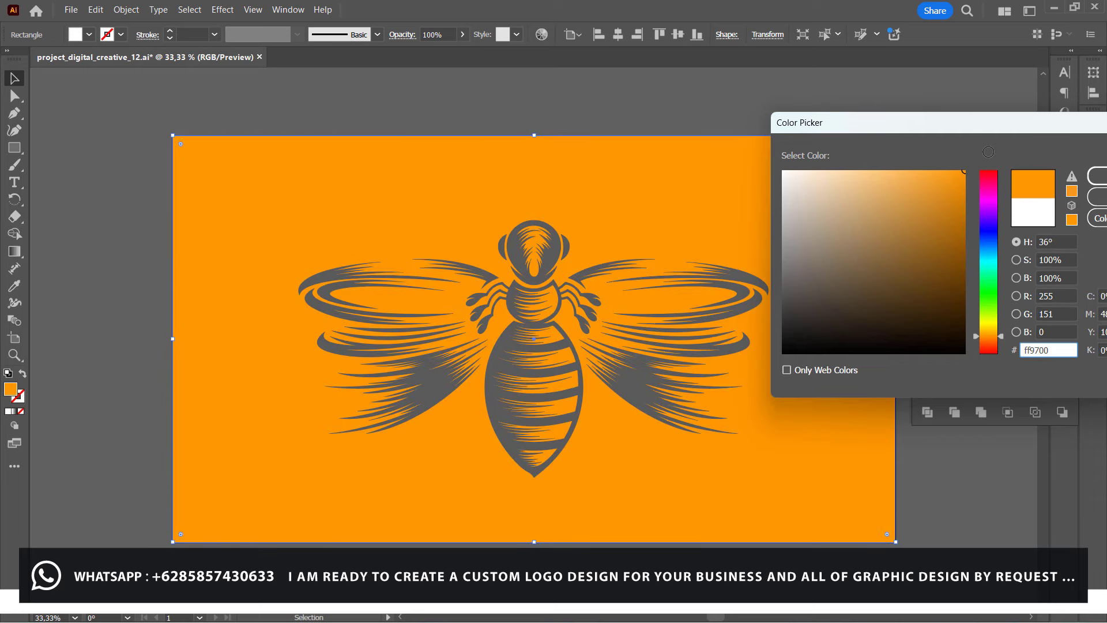
left_click(1097, 173)
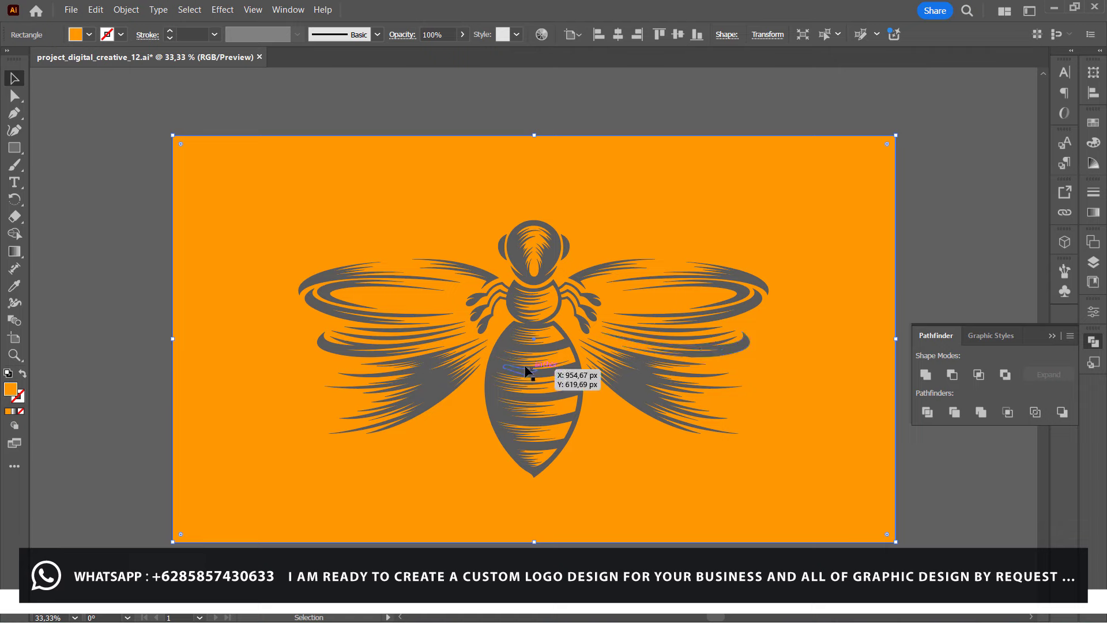
left_click(509, 360)
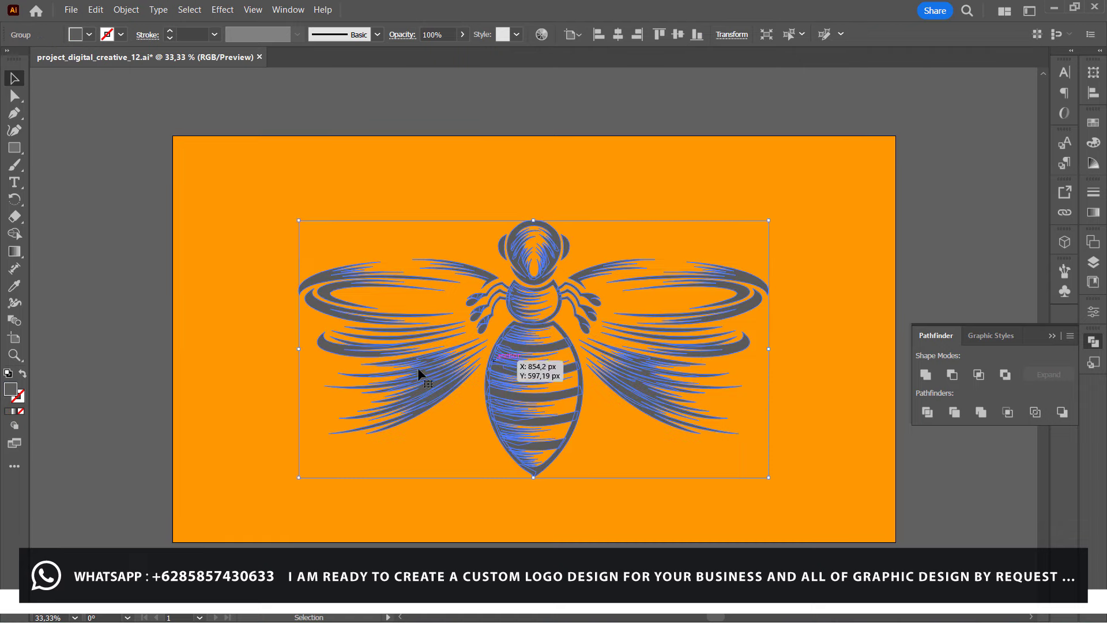
Fill the bee group with a dark brown and save the file.
double_click(11, 390)
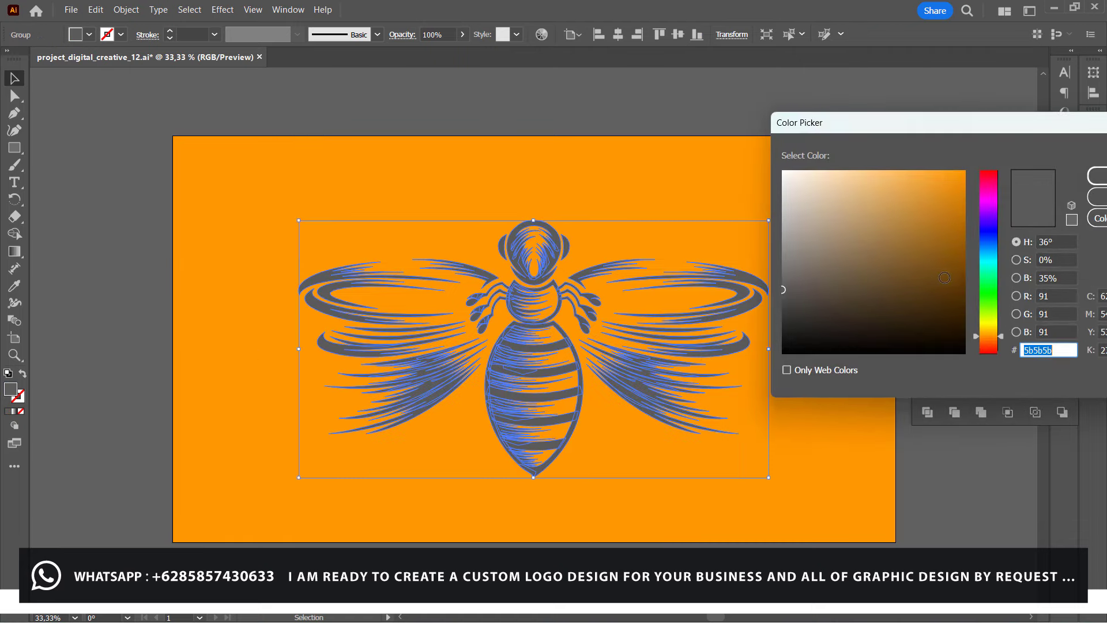
left_click_drag(944, 278, 927, 270)
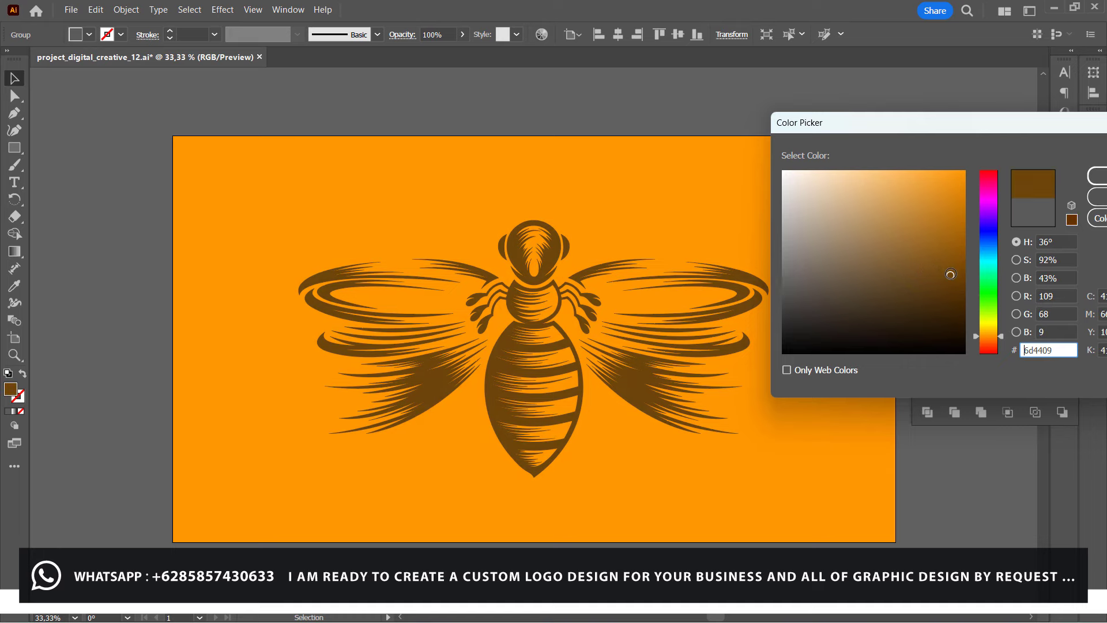
key("Return")
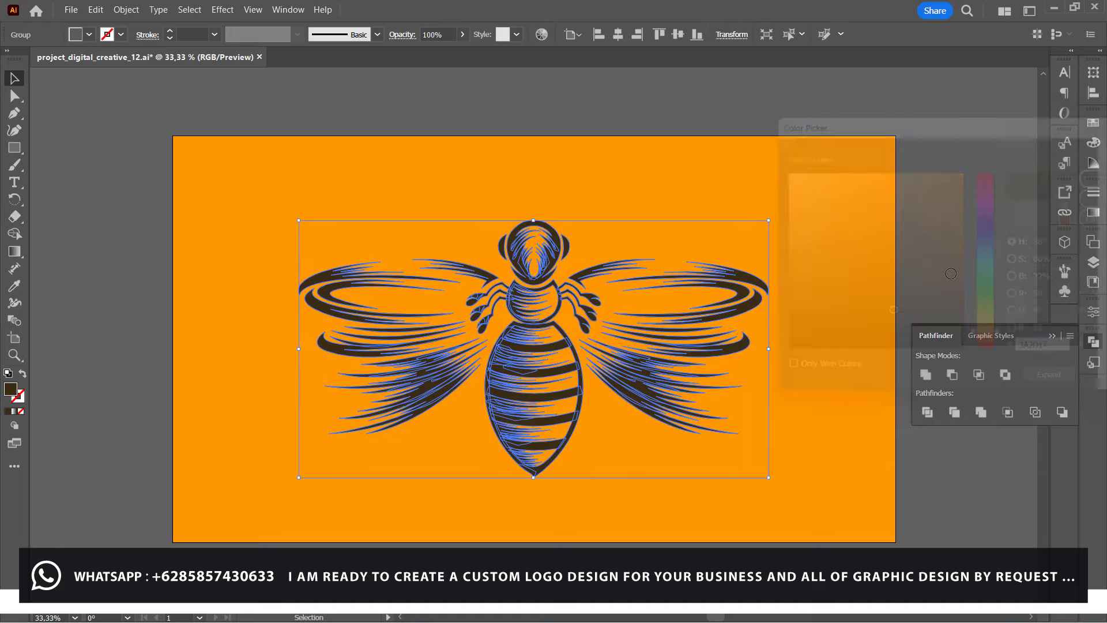
left_click(950, 279)
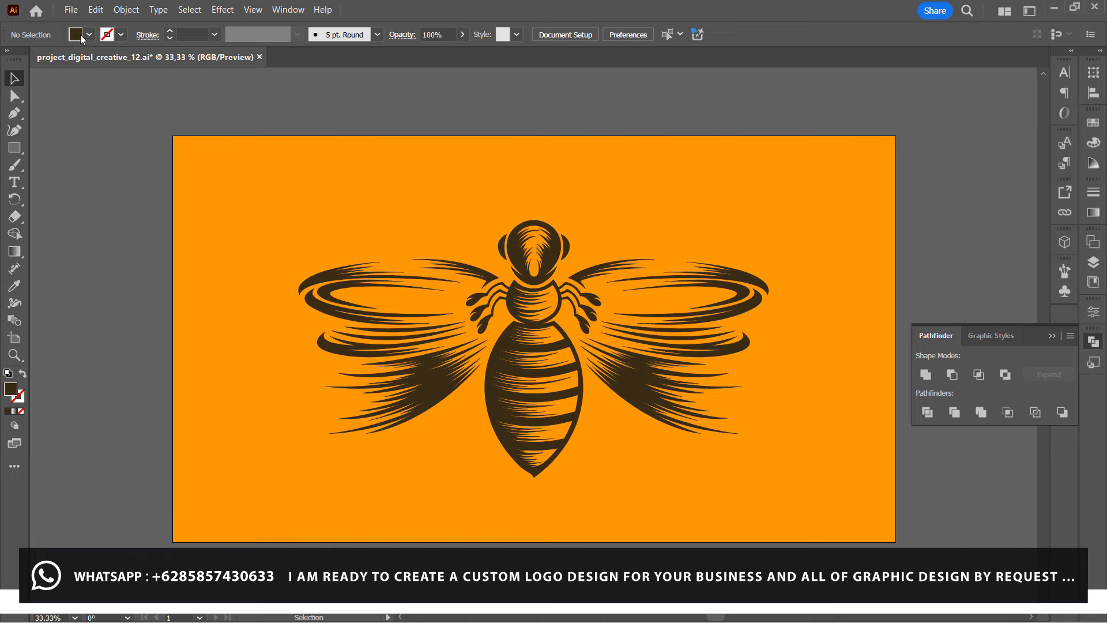
left_click(71, 10)
left_click(106, 137)
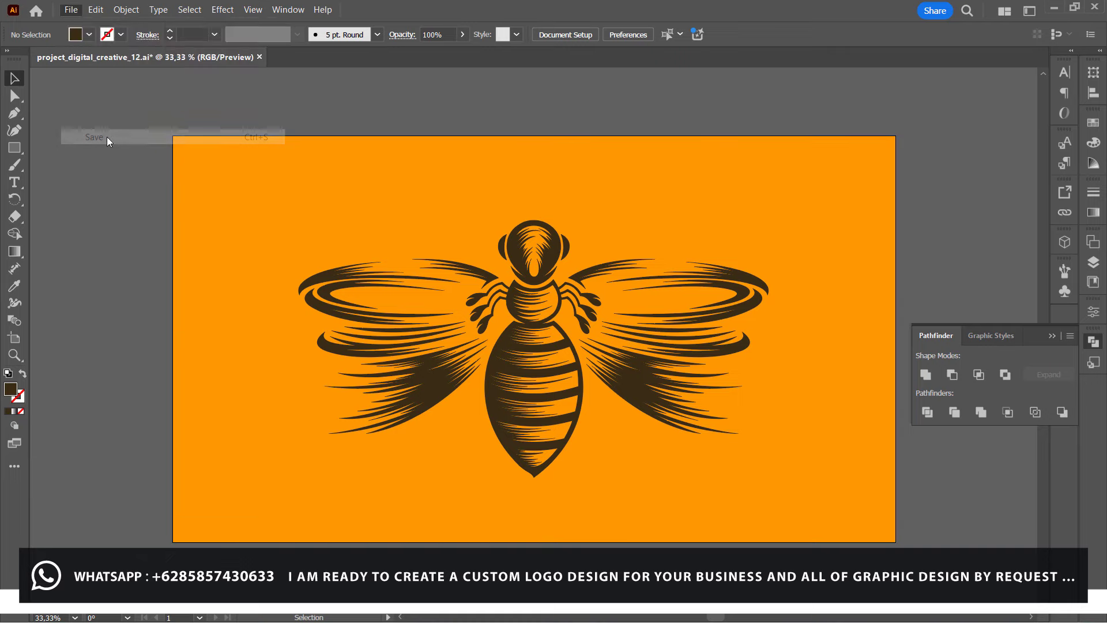